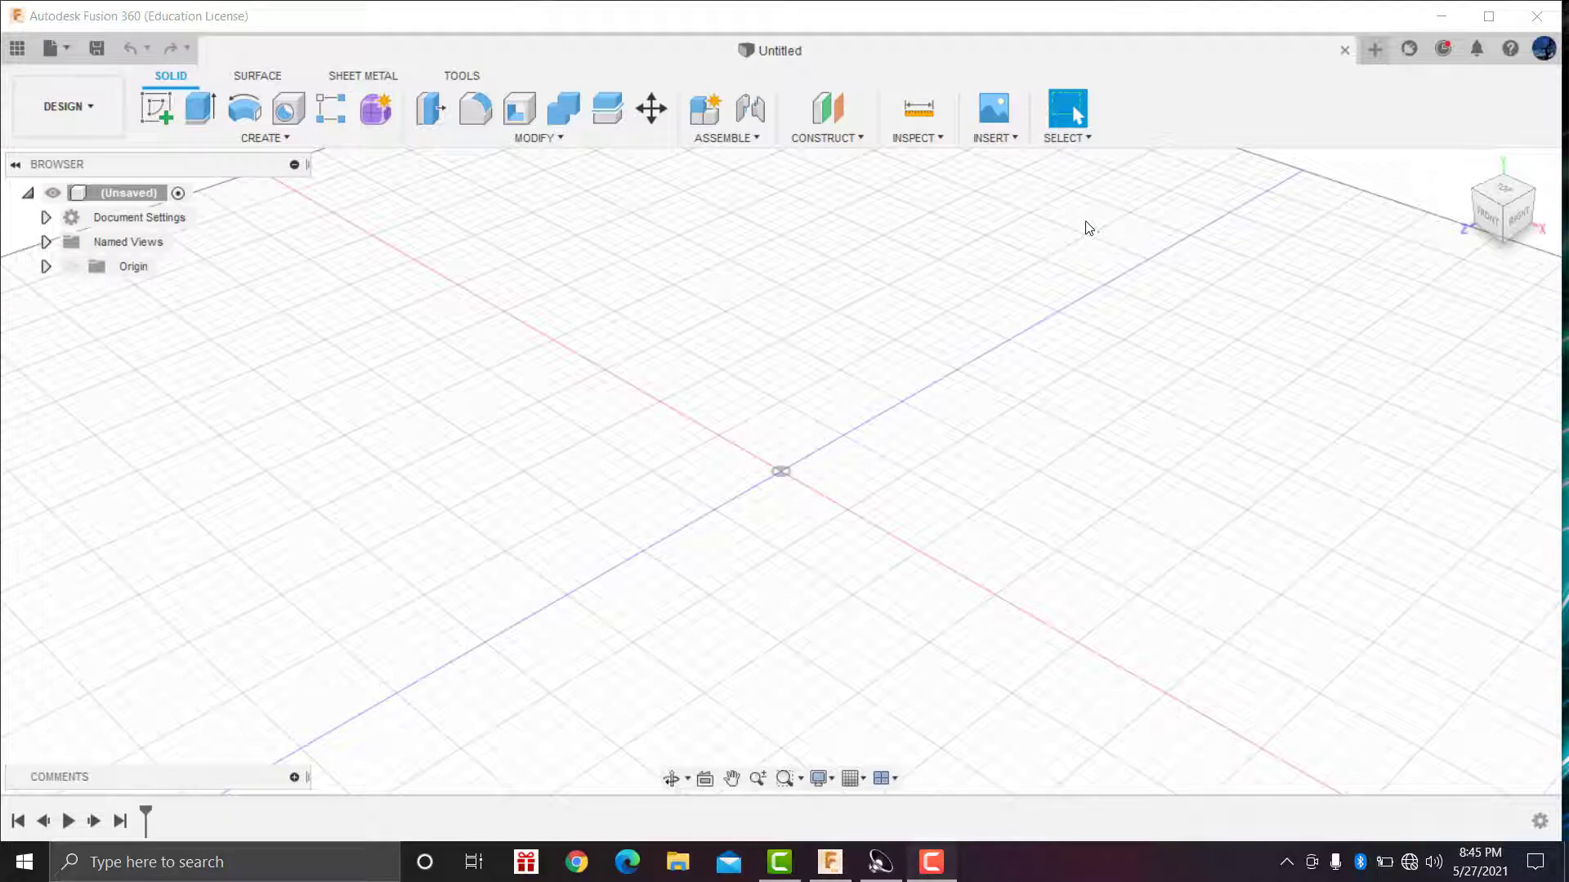
# Step: Start a new sketch on the XZ ground plane
pyautogui.click(155, 108)
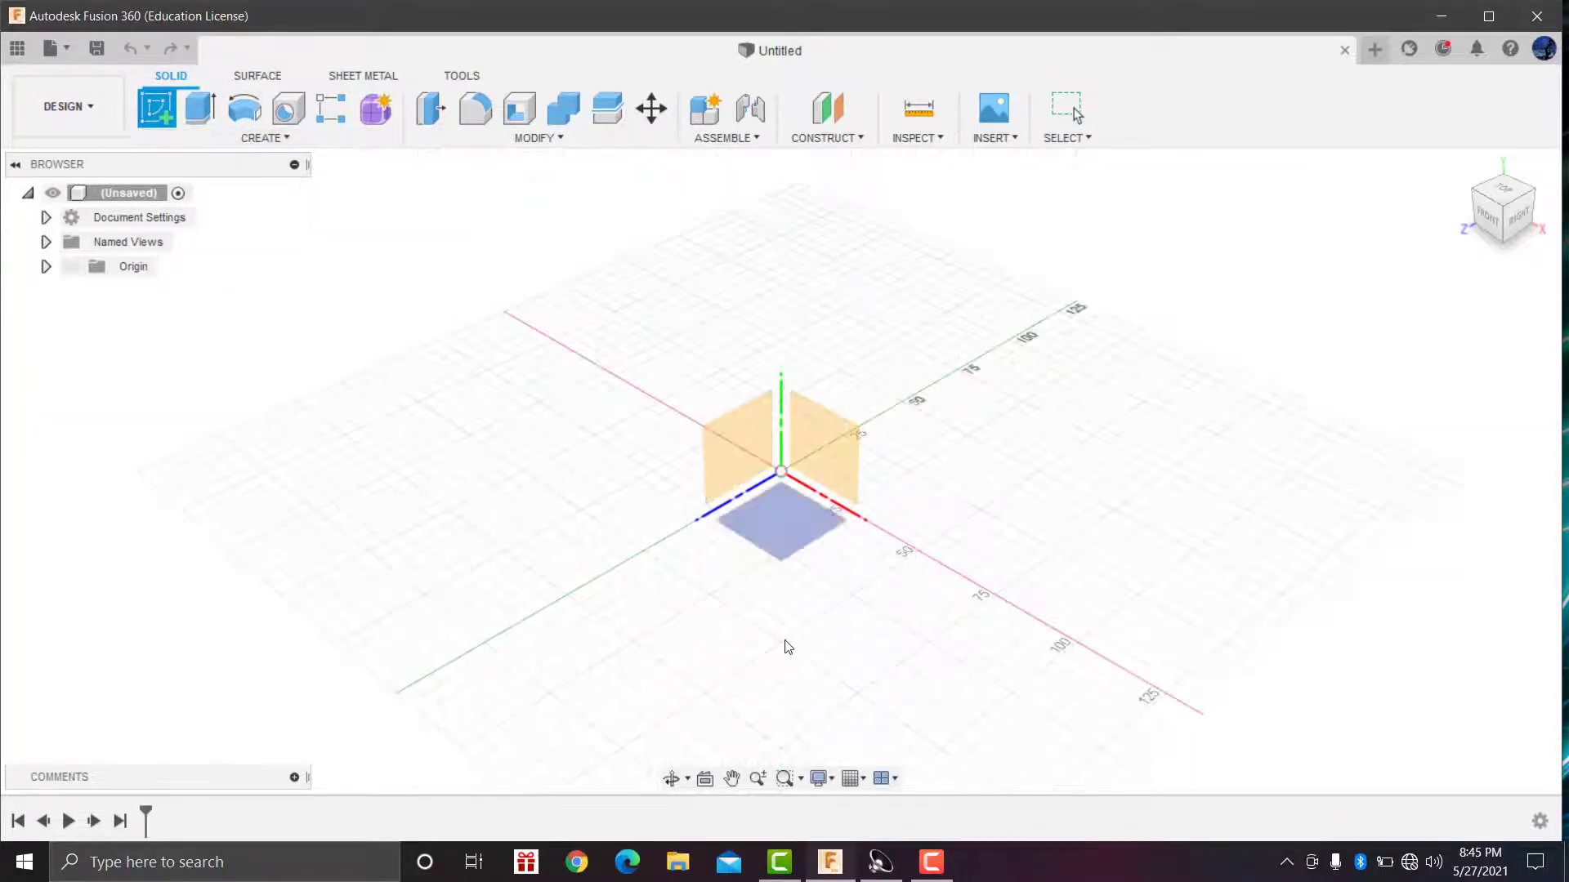
pyautogui.click(787, 543)
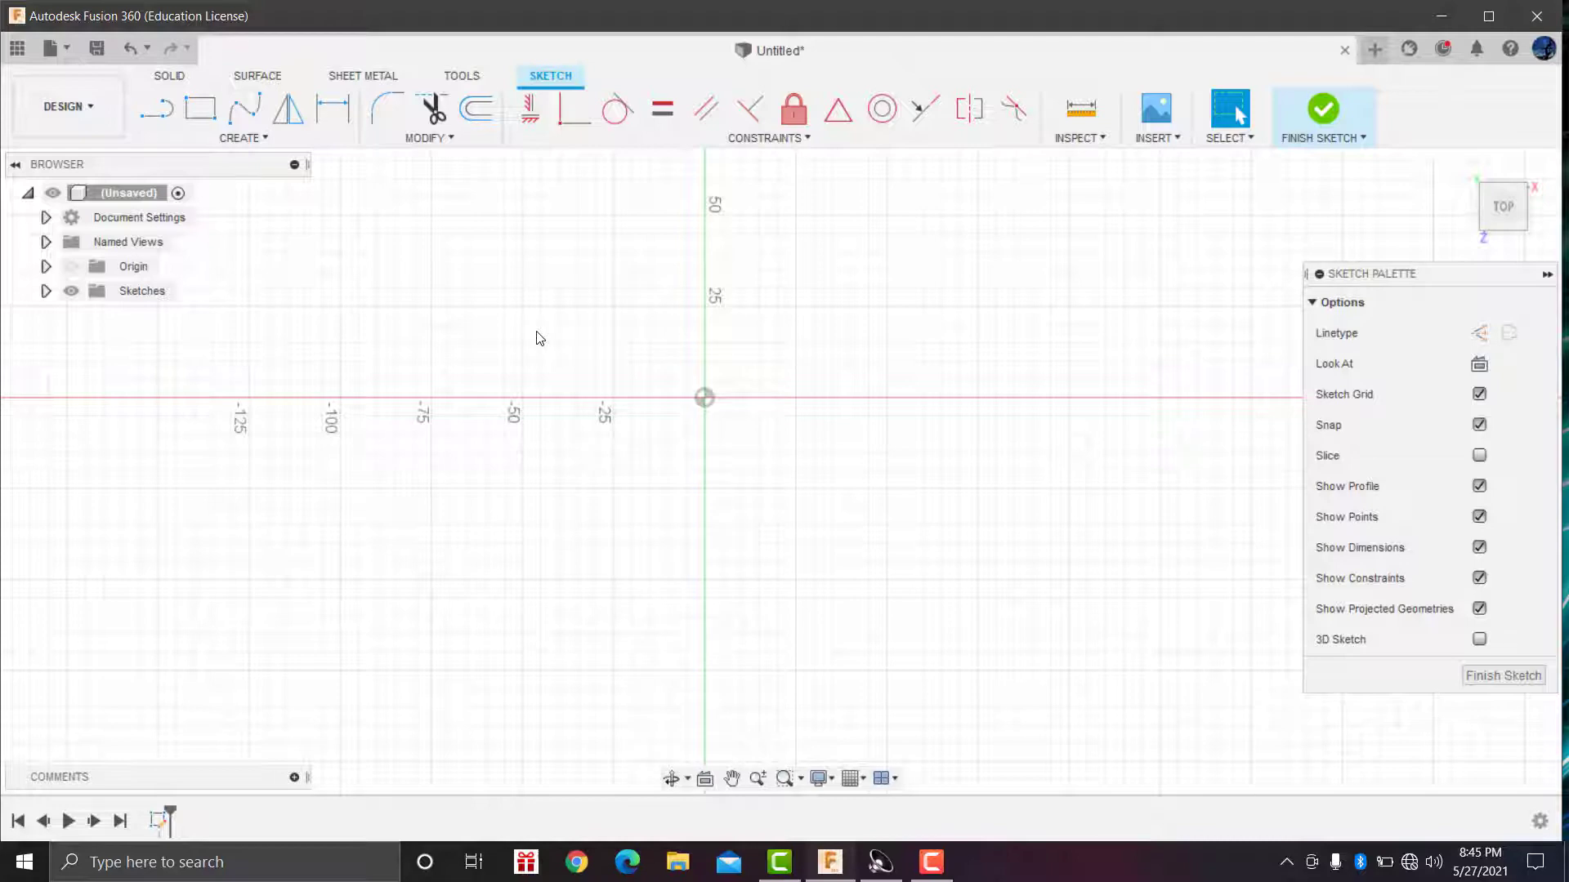
# Step: Draw 80 mm and 85 mm diameter circles centred on the origin
pyautogui.click(253, 138)
pyautogui.moveTo(174, 206)
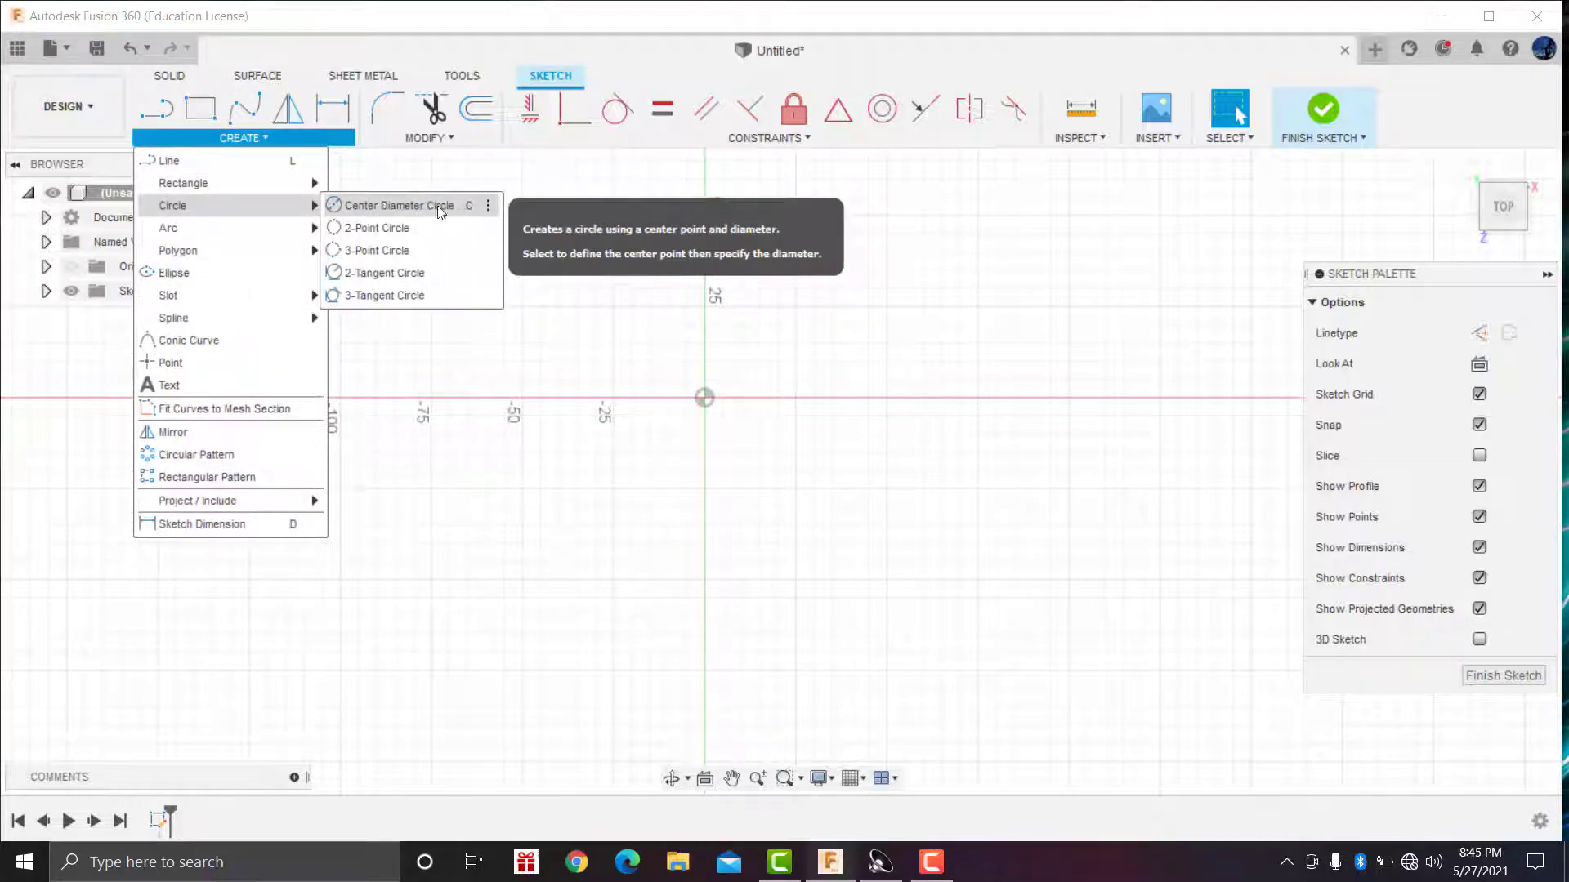
pyautogui.click(402, 206)
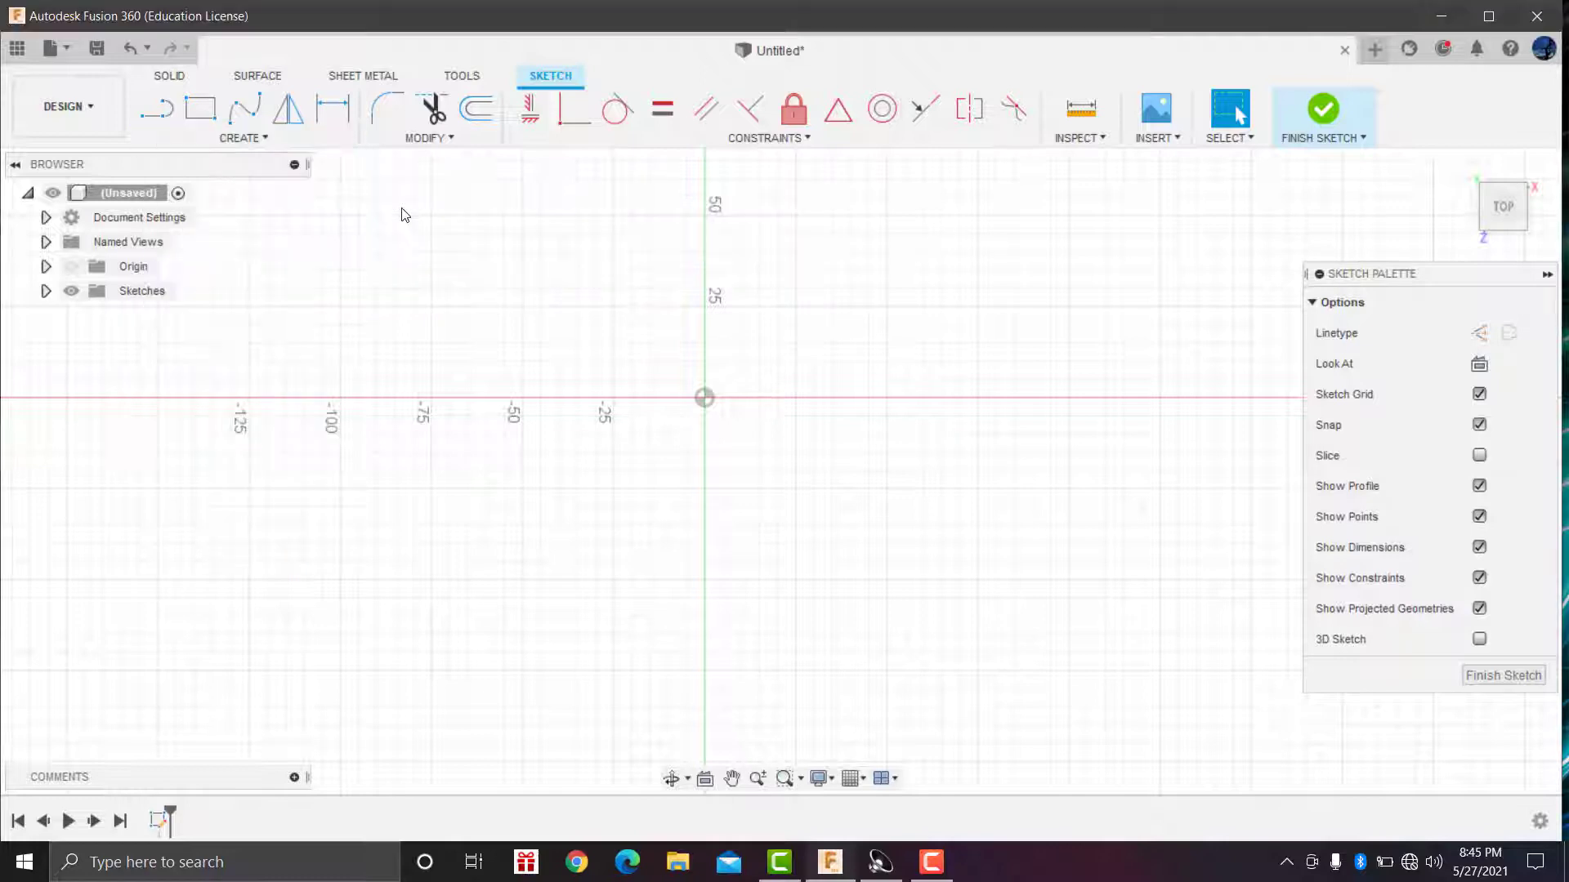
pyautogui.click(704, 398)
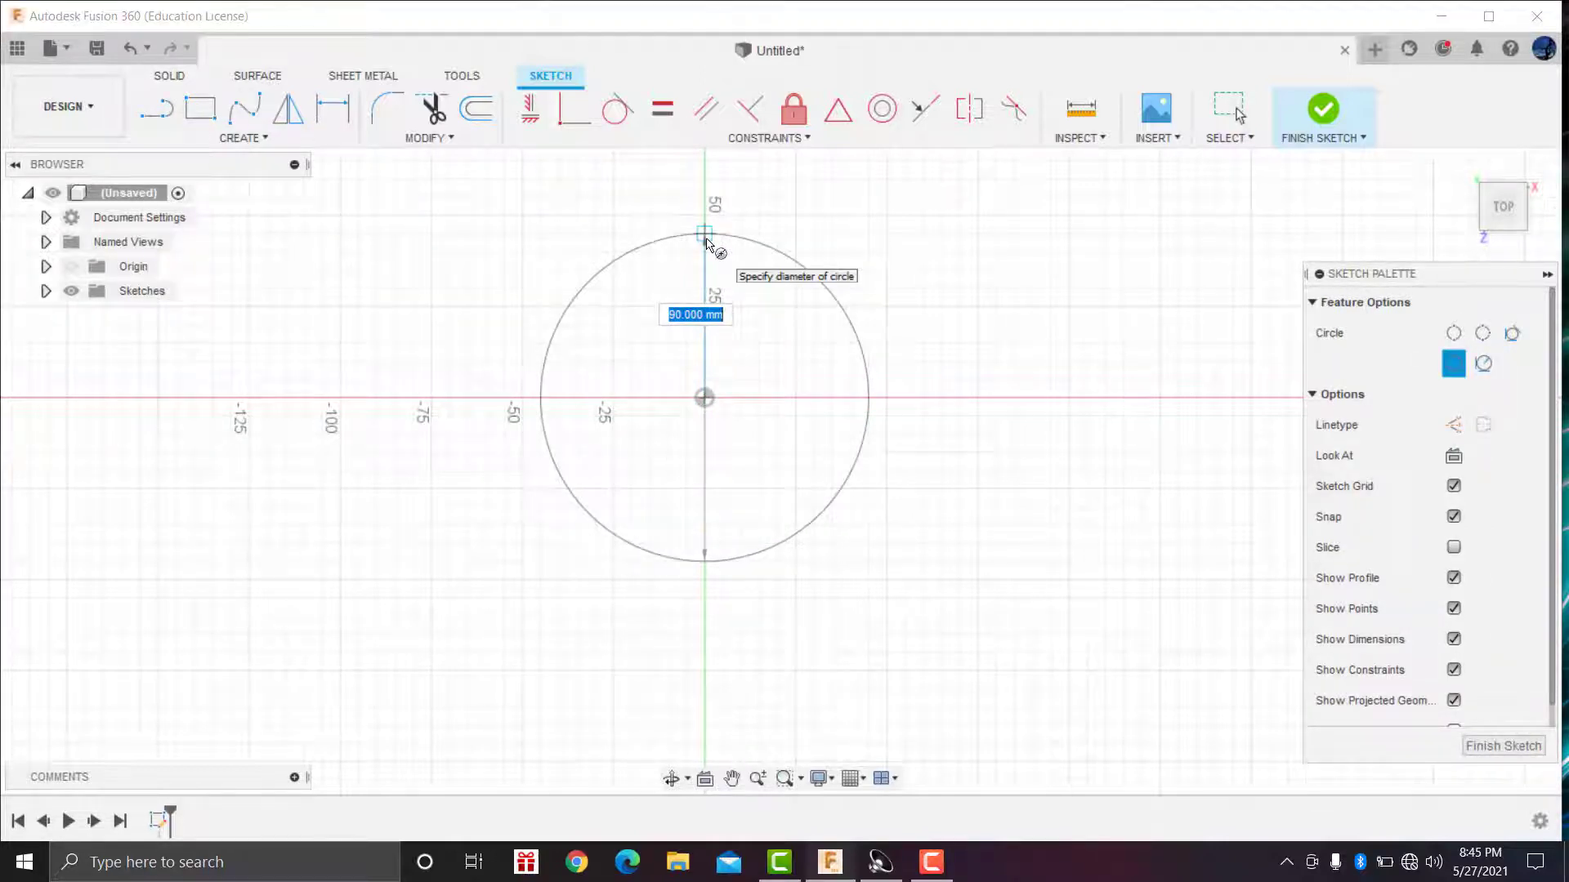
pyautogui.write('80')
pyautogui.press('Return')
pyautogui.press('Escape')
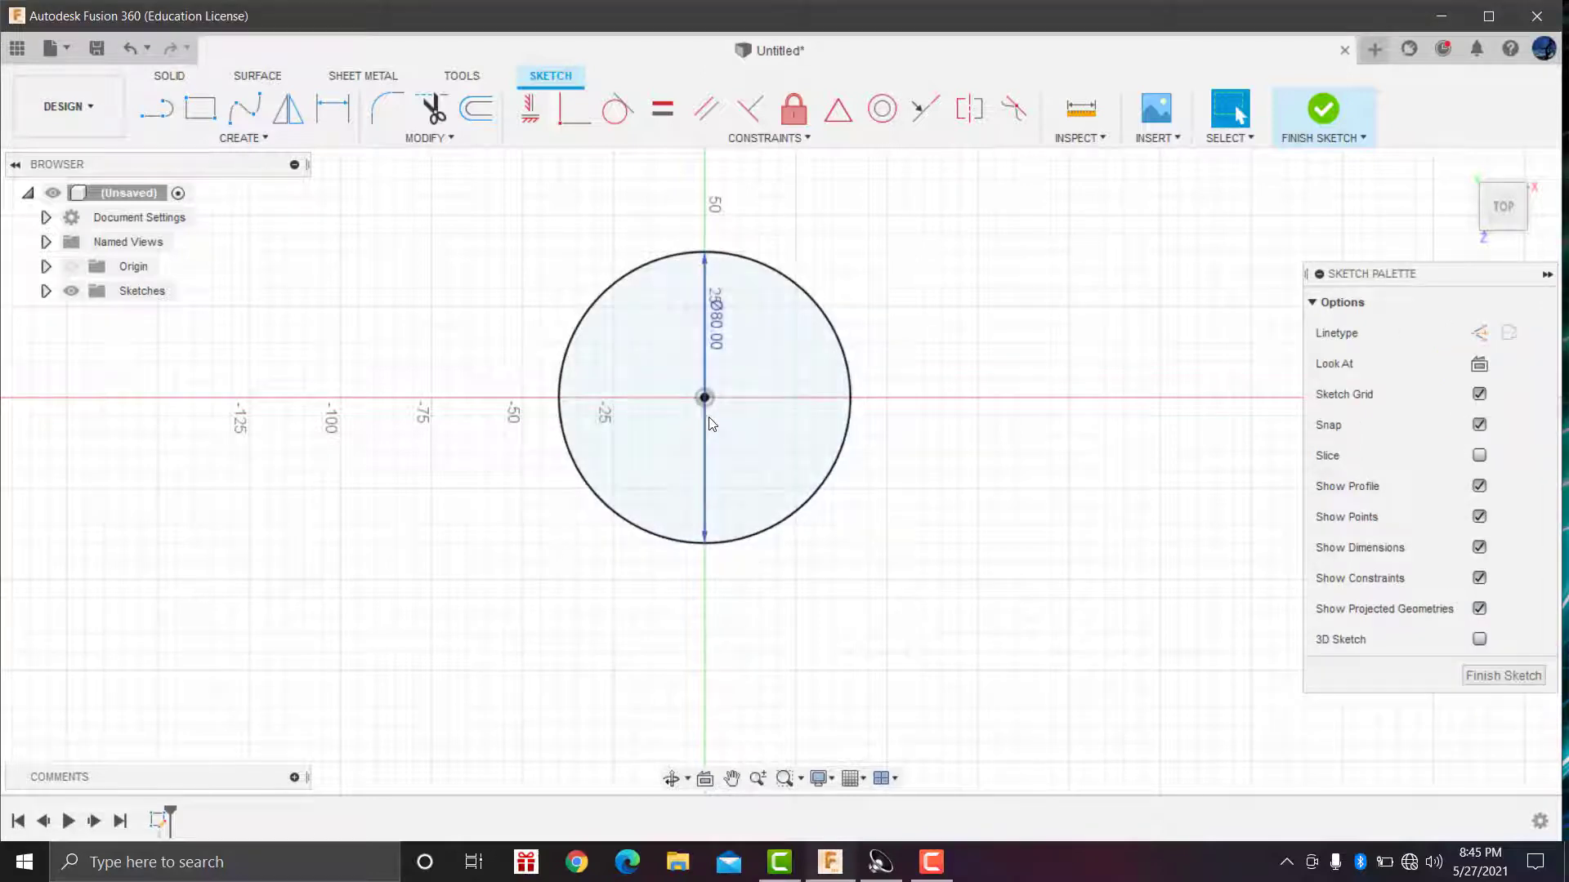
pyautogui.press('c')
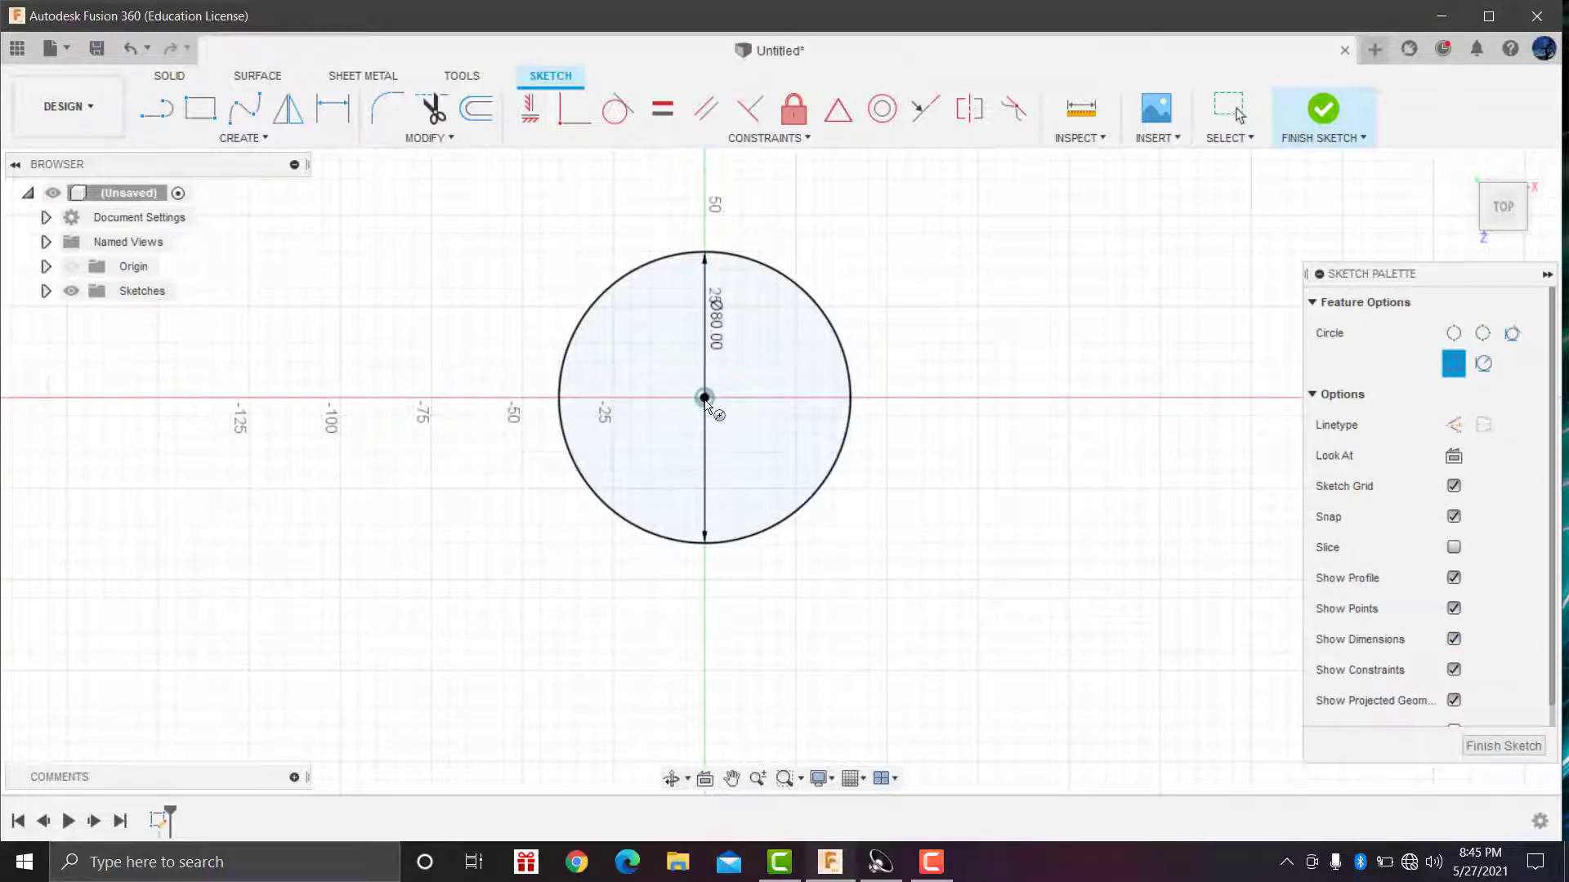
pyautogui.click(704, 398)
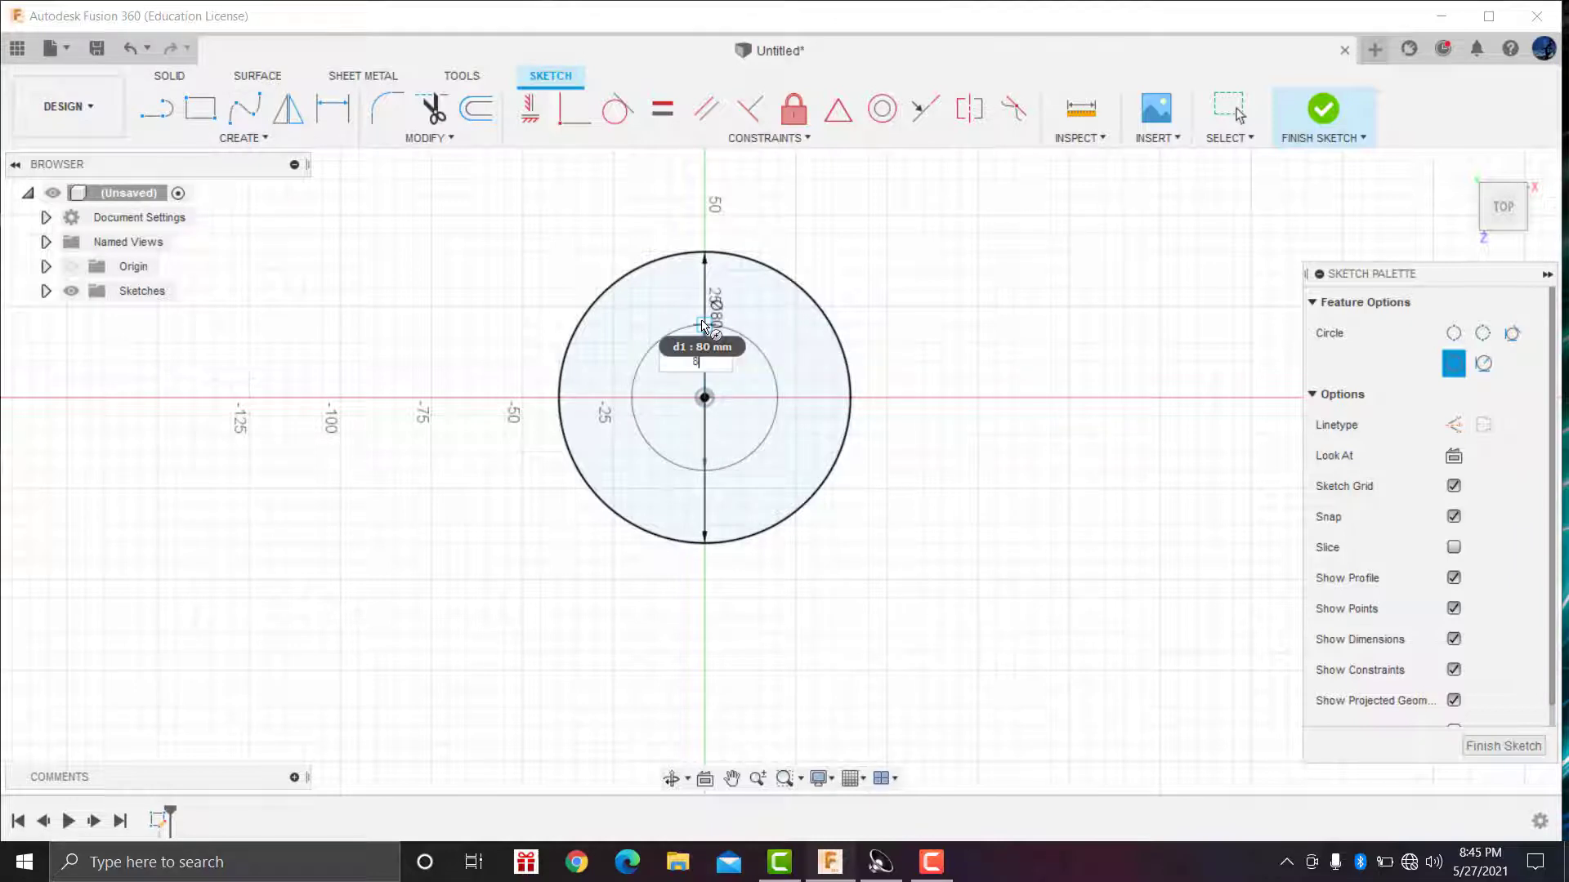
pyautogui.write('5')
pyautogui.press('Return')
pyautogui.press('Escape')
# Step: Add a third concentric circle on the origin, 100 mm in diameter
pyautogui.scroll(2, 701, 325)
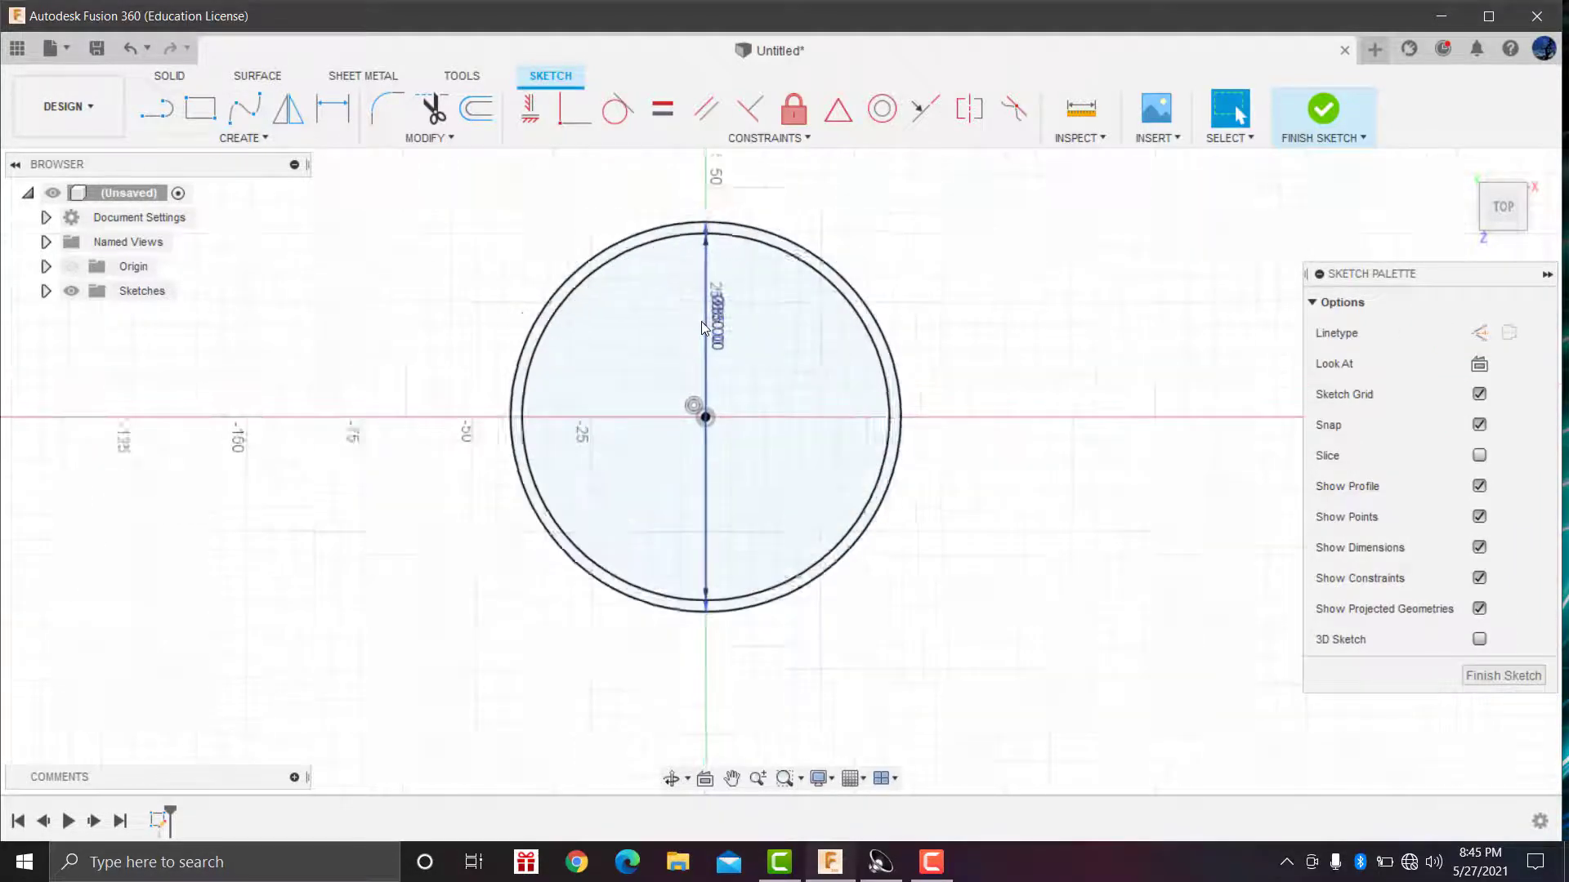
pyautogui.scroll(2, 701, 321)
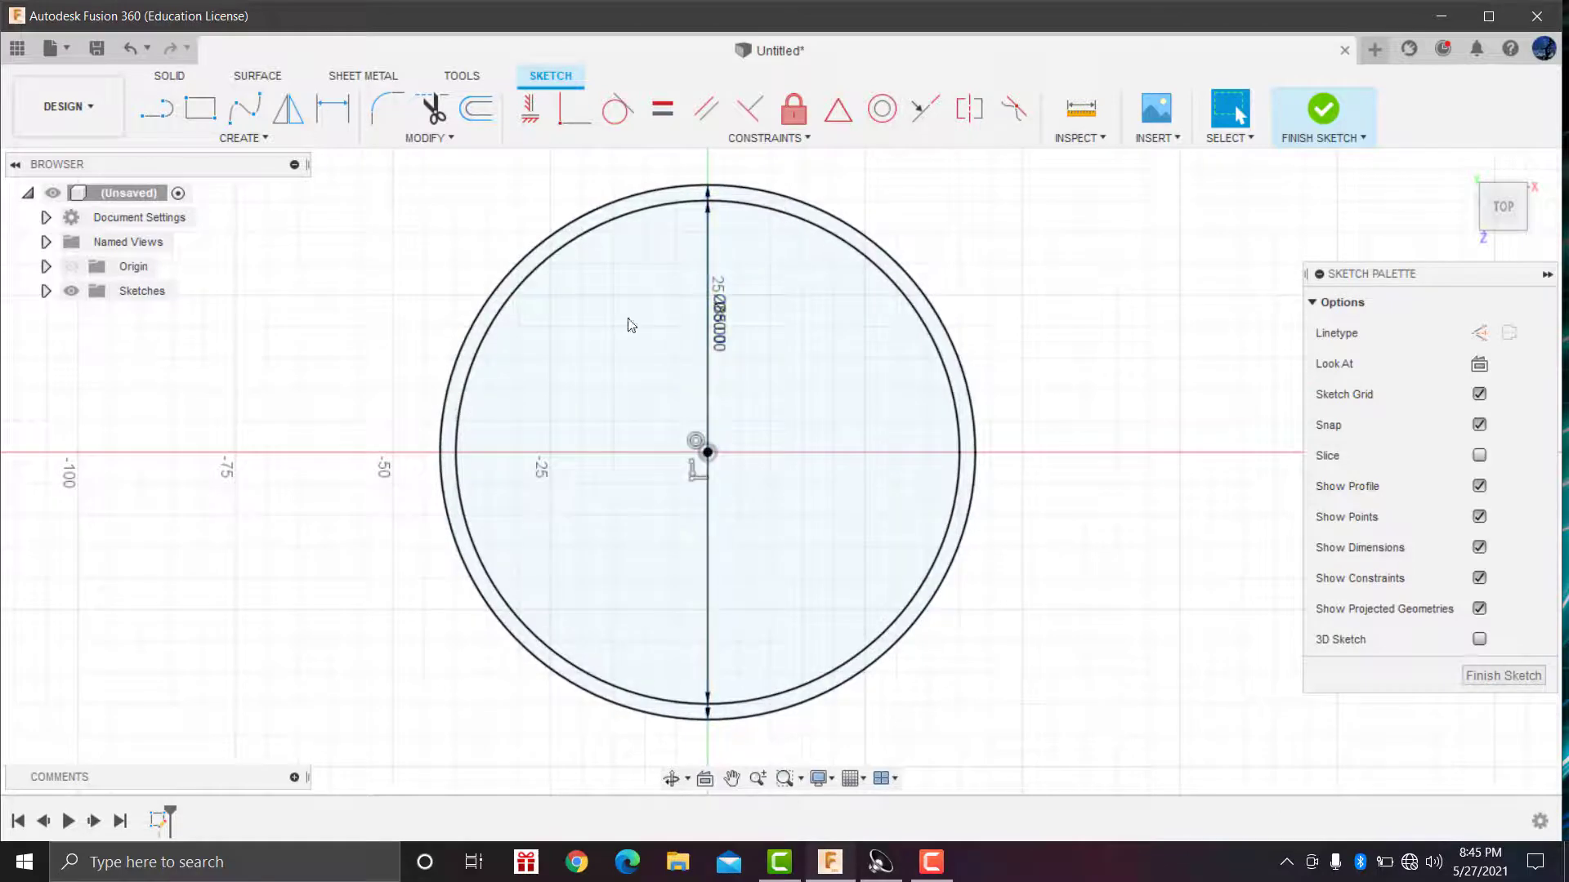
pyautogui.press('c')
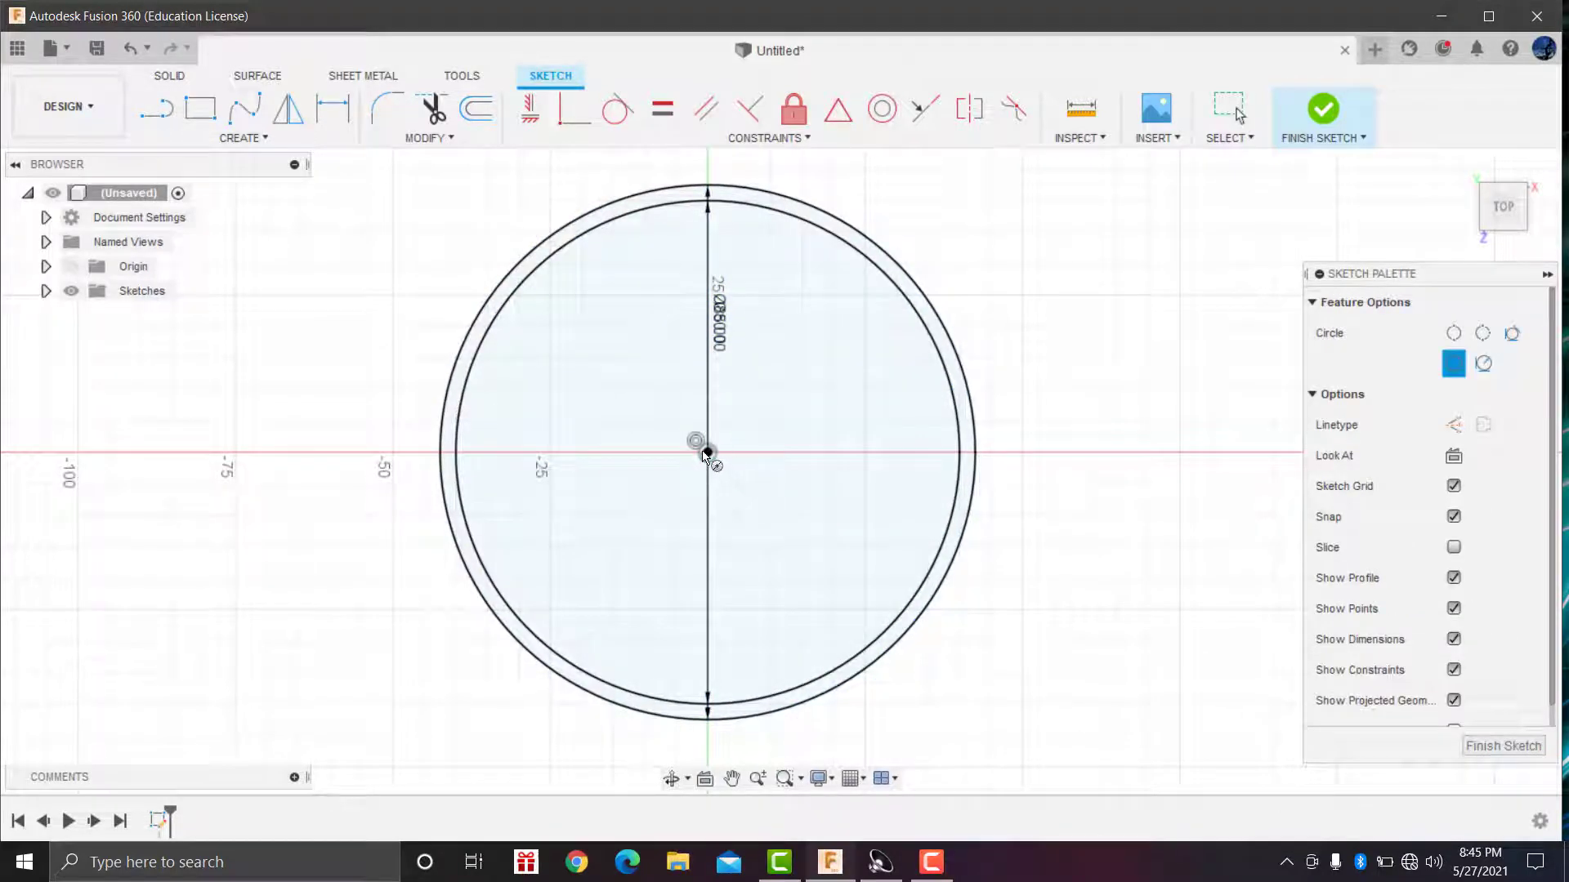
pyautogui.click(708, 452)
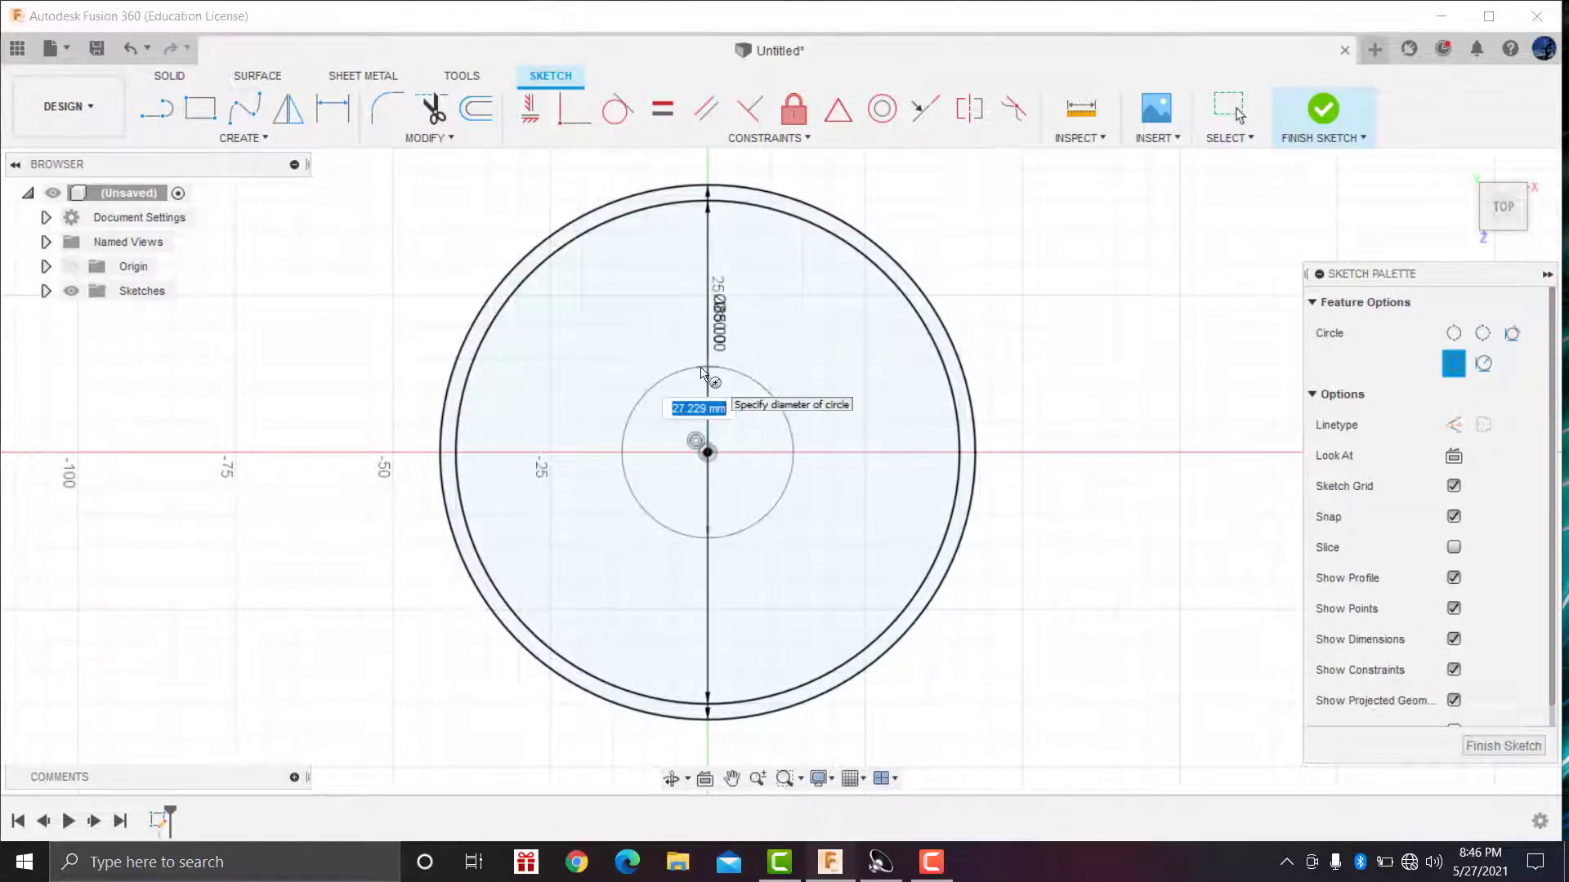
pyautogui.write('100')
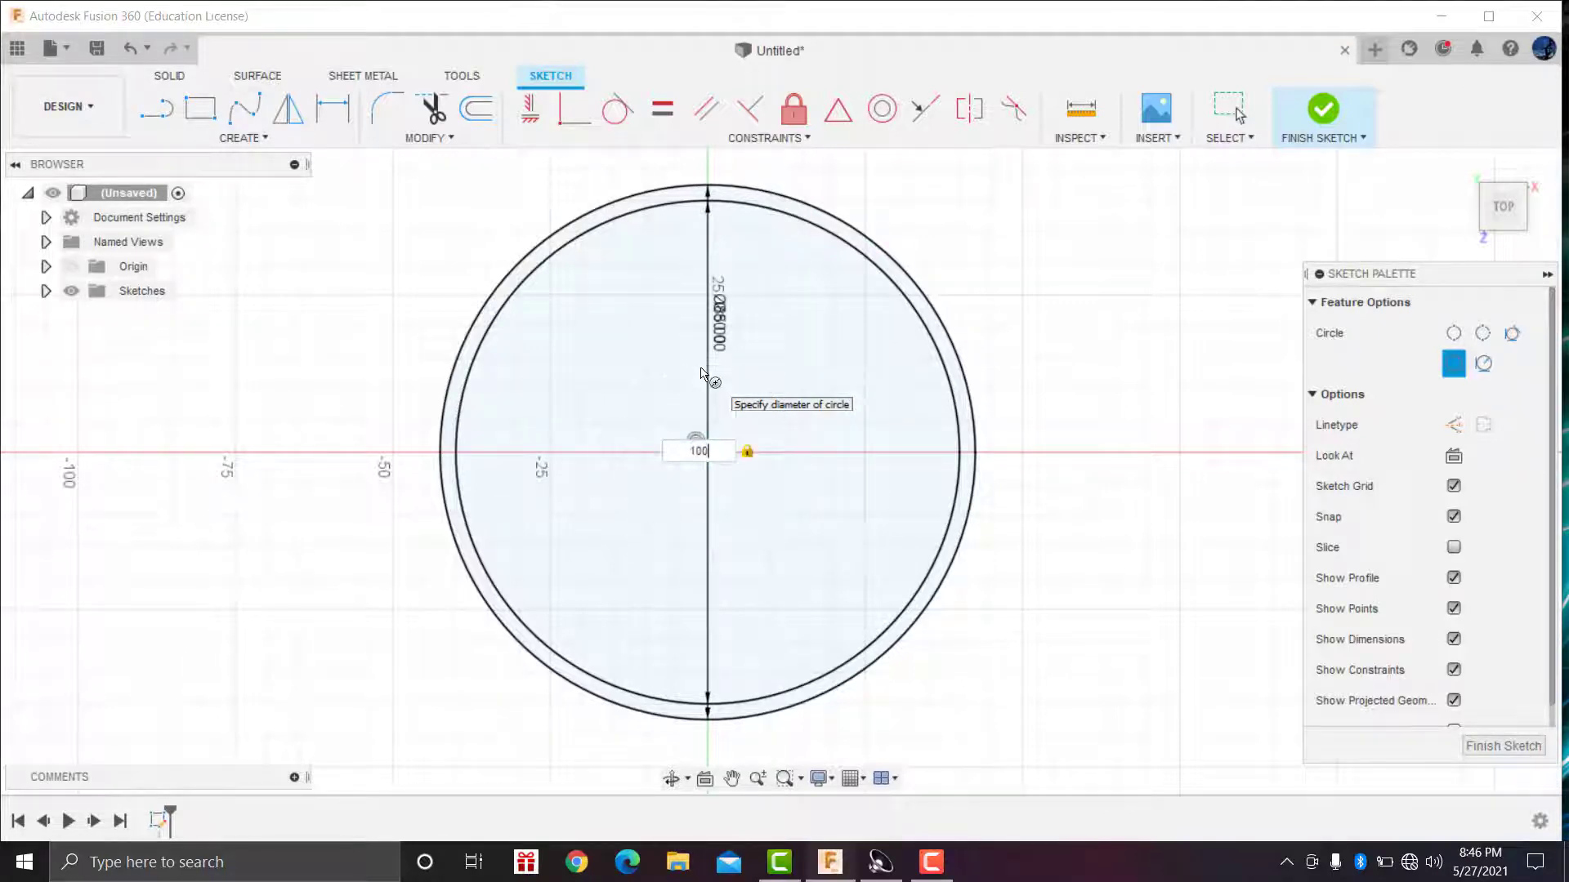
pyautogui.press('Return')
pyautogui.press('Escape')
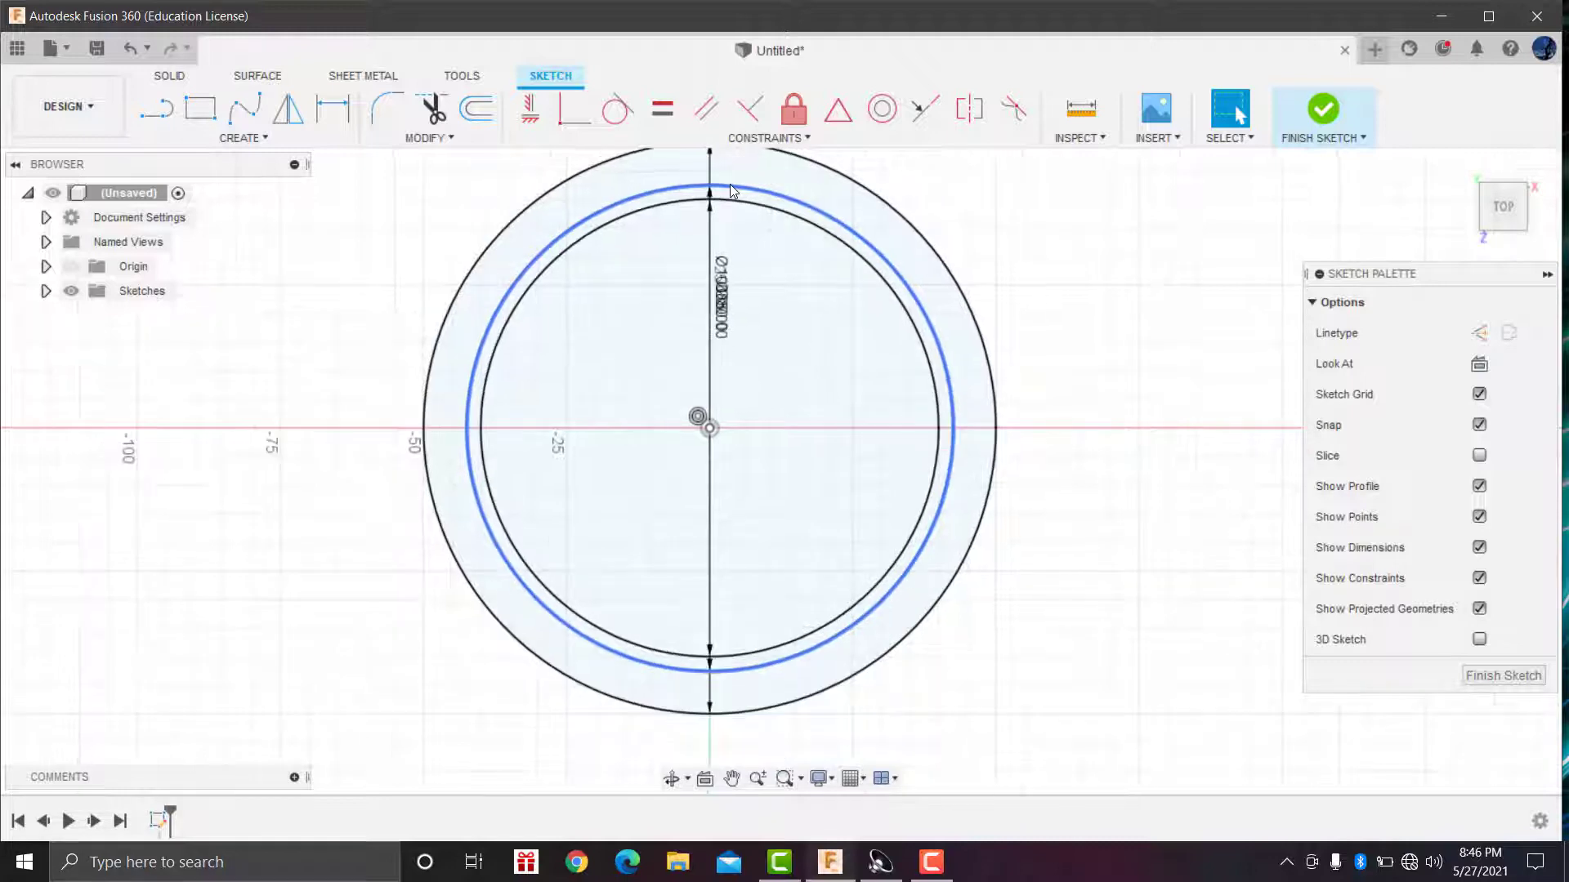
# Step: Change the middle circle's diameter dimension from 85 mm to 90 mm
pyautogui.scroll(2, 730, 188)
pyautogui.scroll(1, 753, 356)
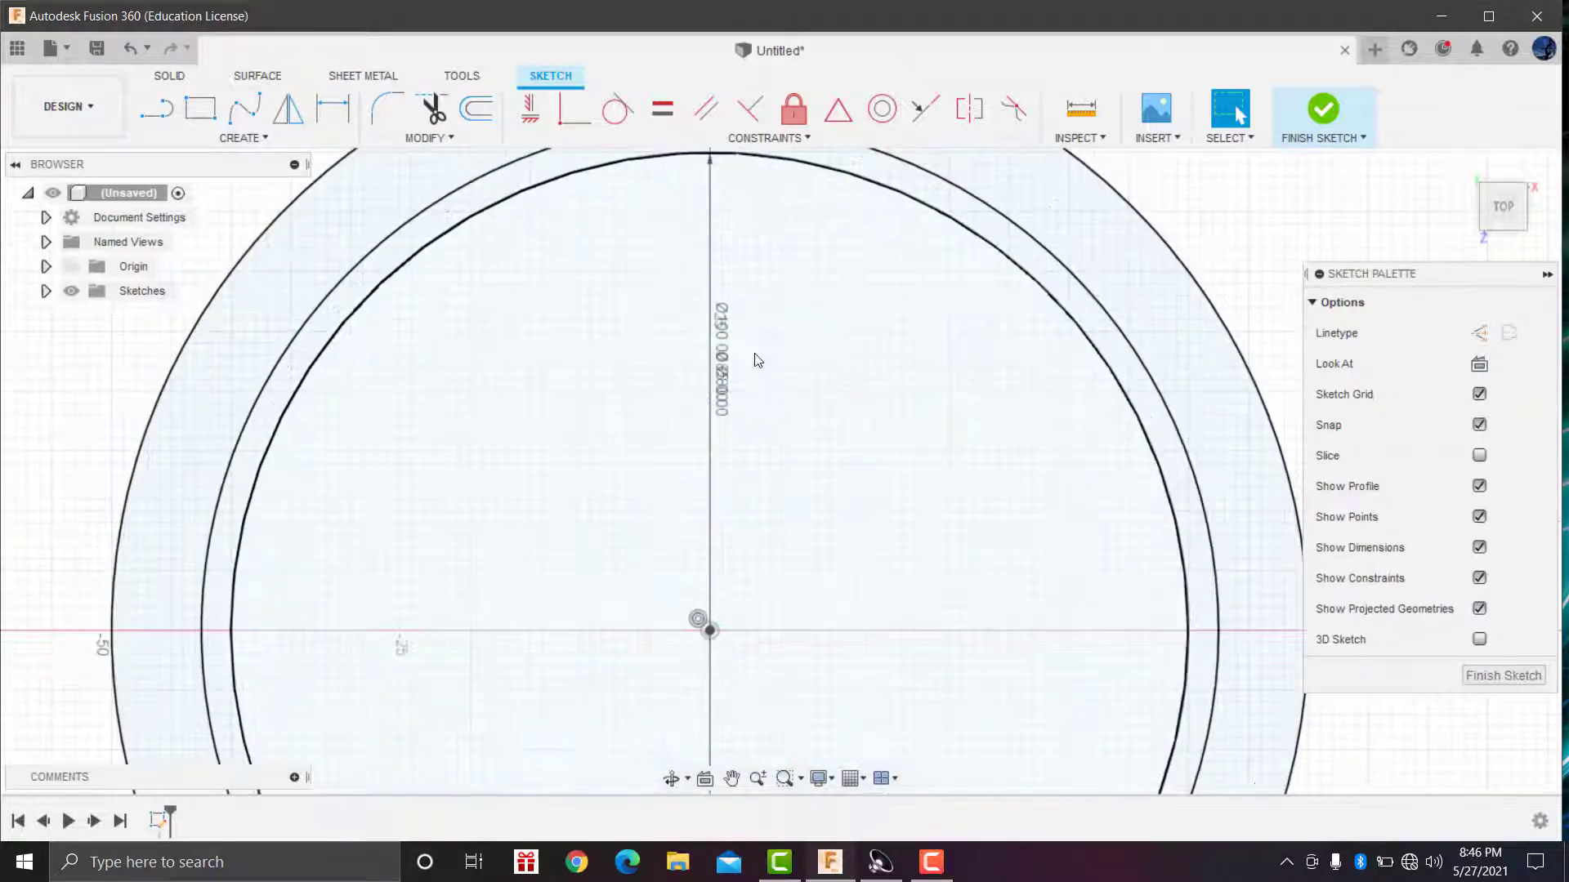
pyautogui.scroll(1, 753, 356)
pyautogui.moveTo(753, 356); pyautogui.dragTo(752, 199, button='middle')
pyautogui.scroll(-2, 753, 198)
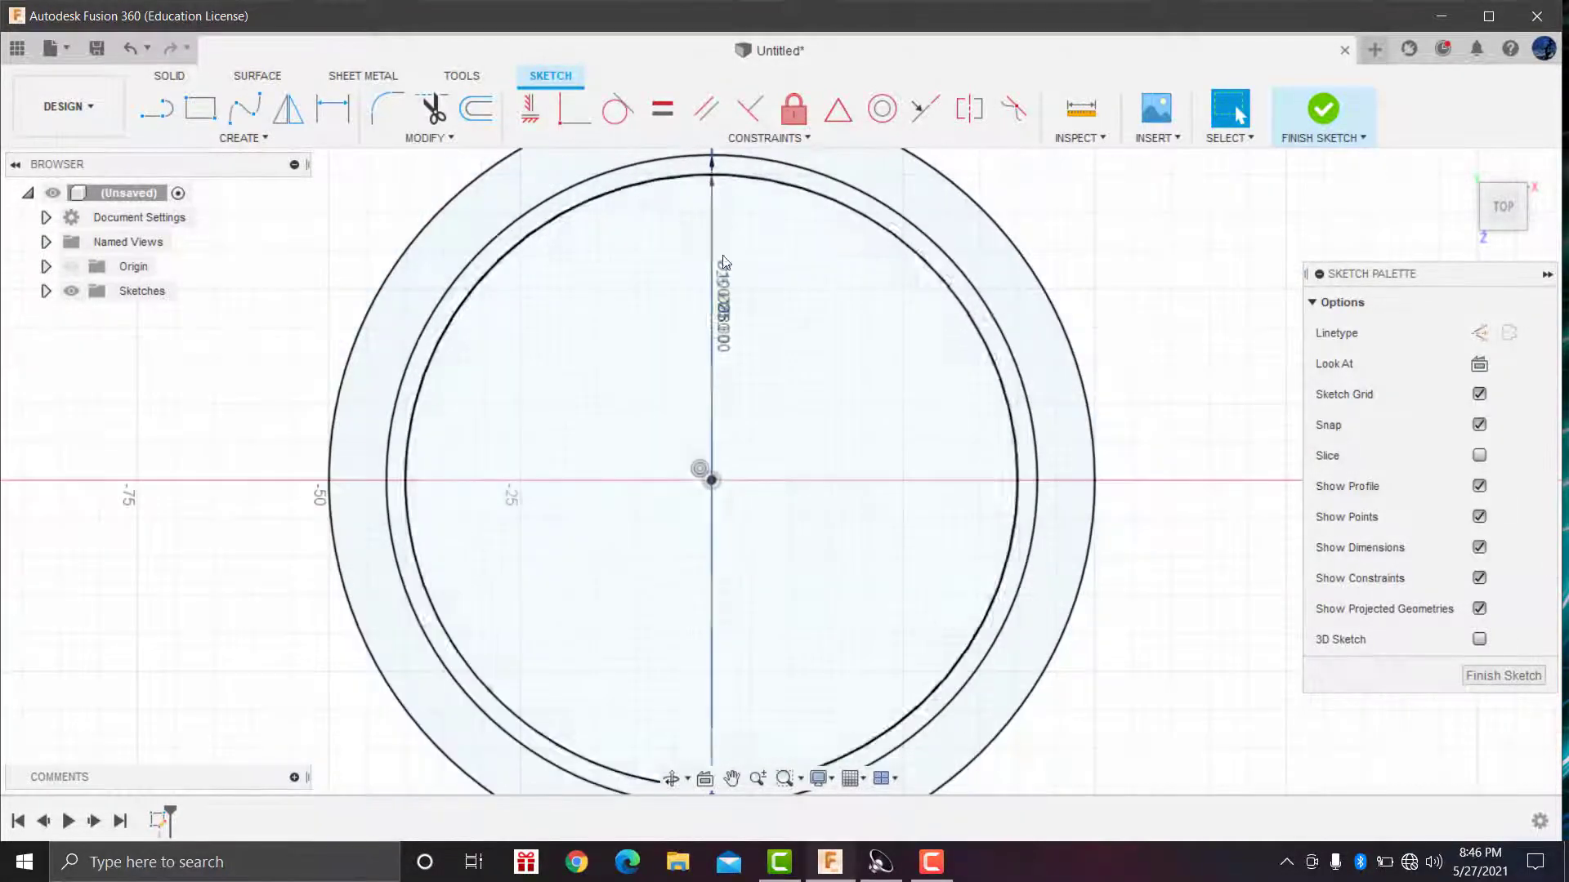
pyautogui.scroll(2, 753, 322)
pyautogui.scroll(2, 739, 343)
pyautogui.scroll(2, 675, 311)
pyautogui.scroll(2, 675, 311)
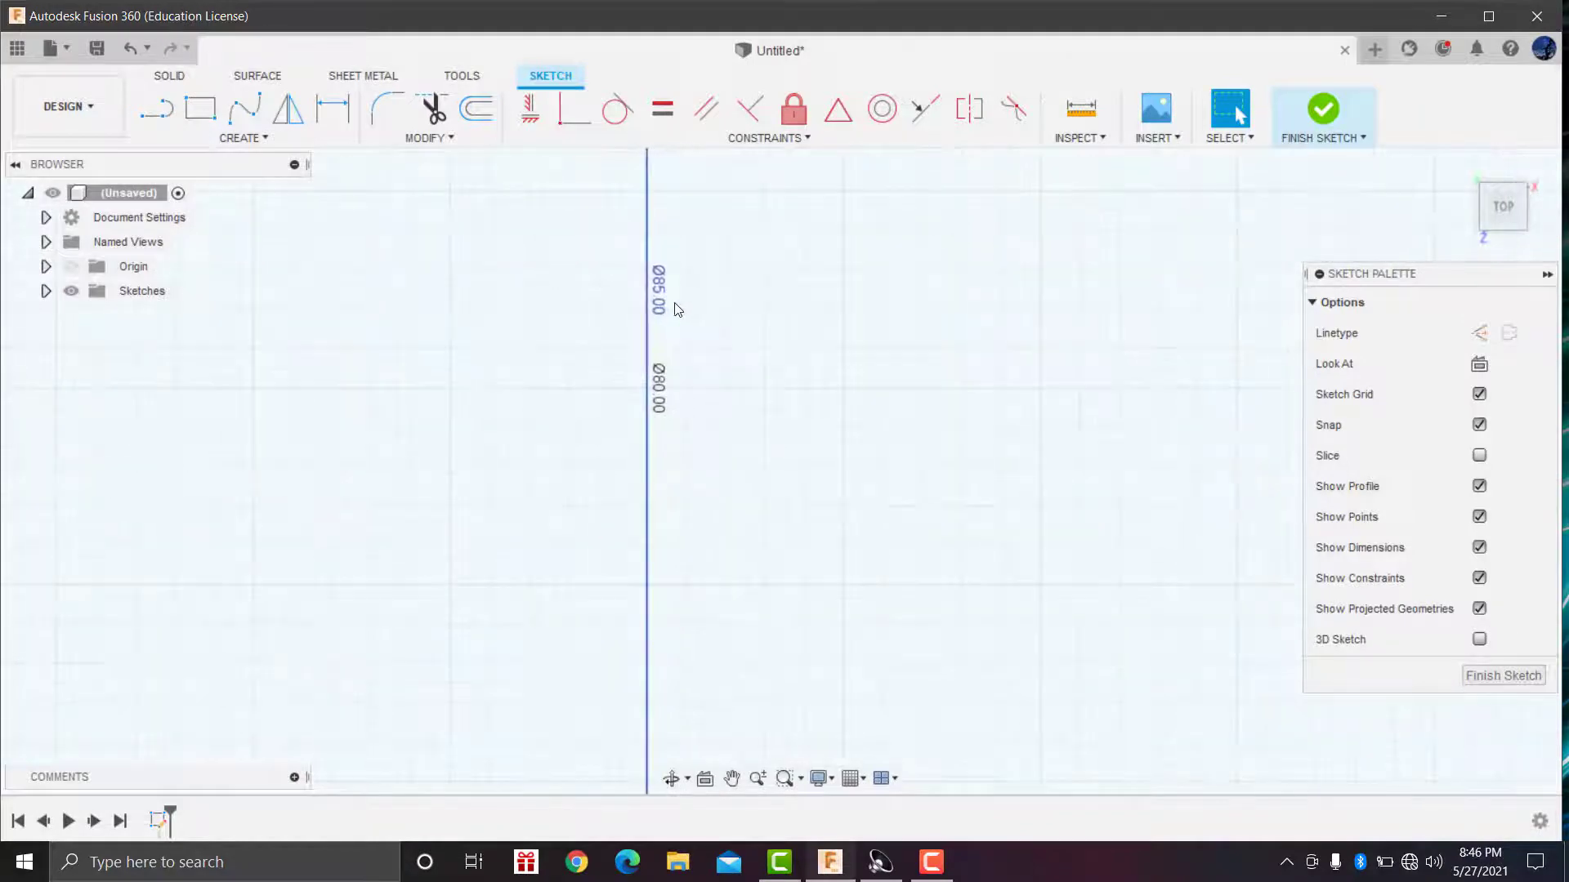
pyautogui.doubleClick(663, 293)
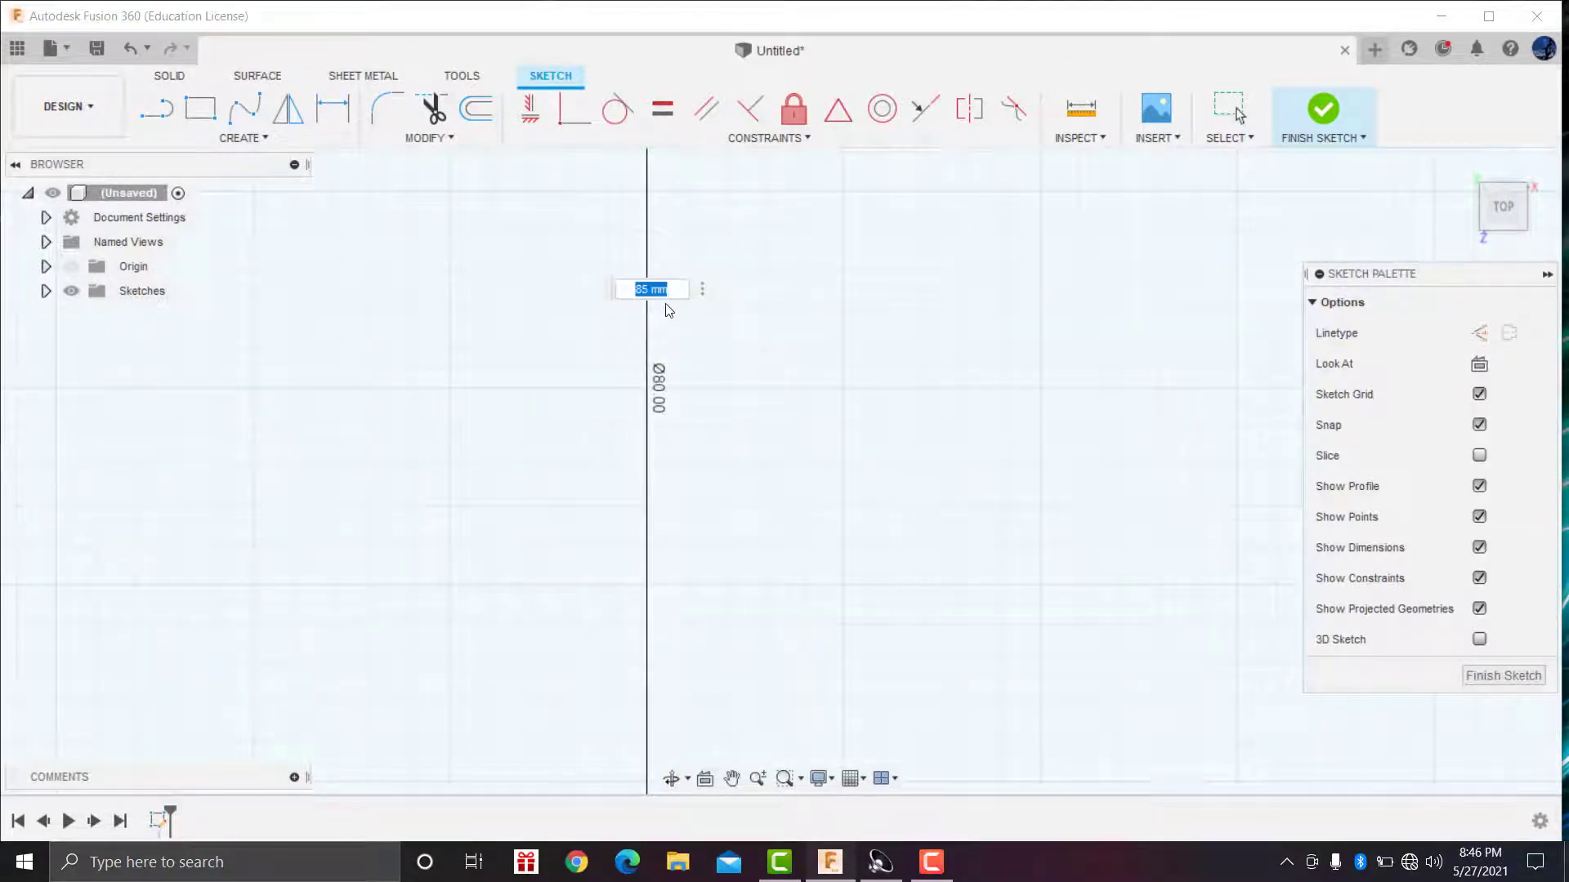
pyautogui.press('Return')
pyautogui.scroll(-1, 715, 351)
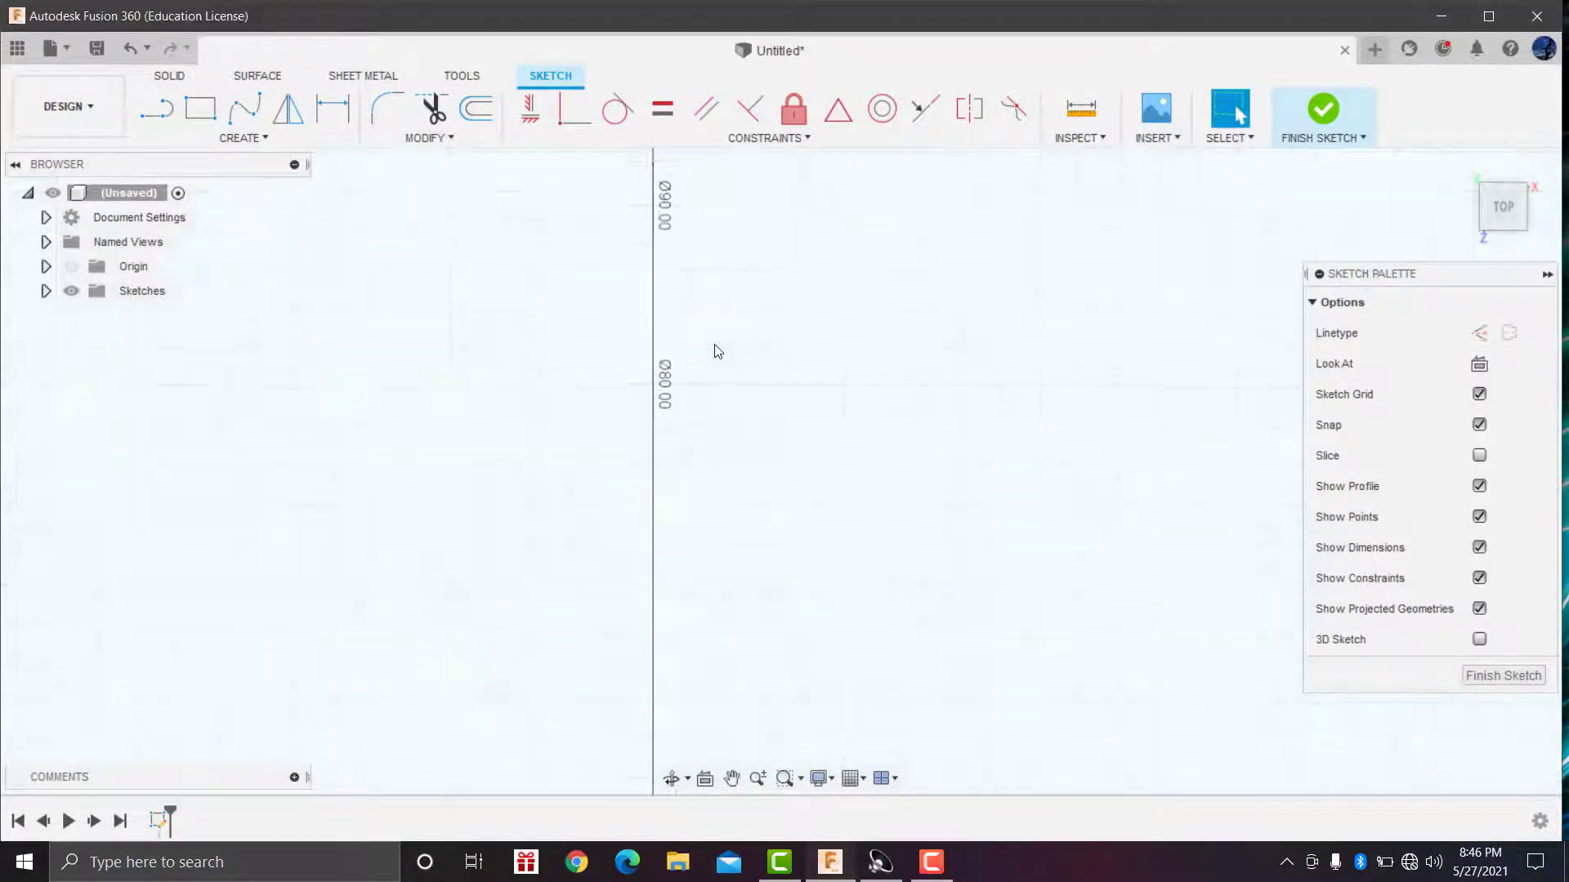
pyautogui.scroll(-2, 719, 353)
pyautogui.scroll(-2, 722, 354)
pyautogui.scroll(-2, 722, 353)
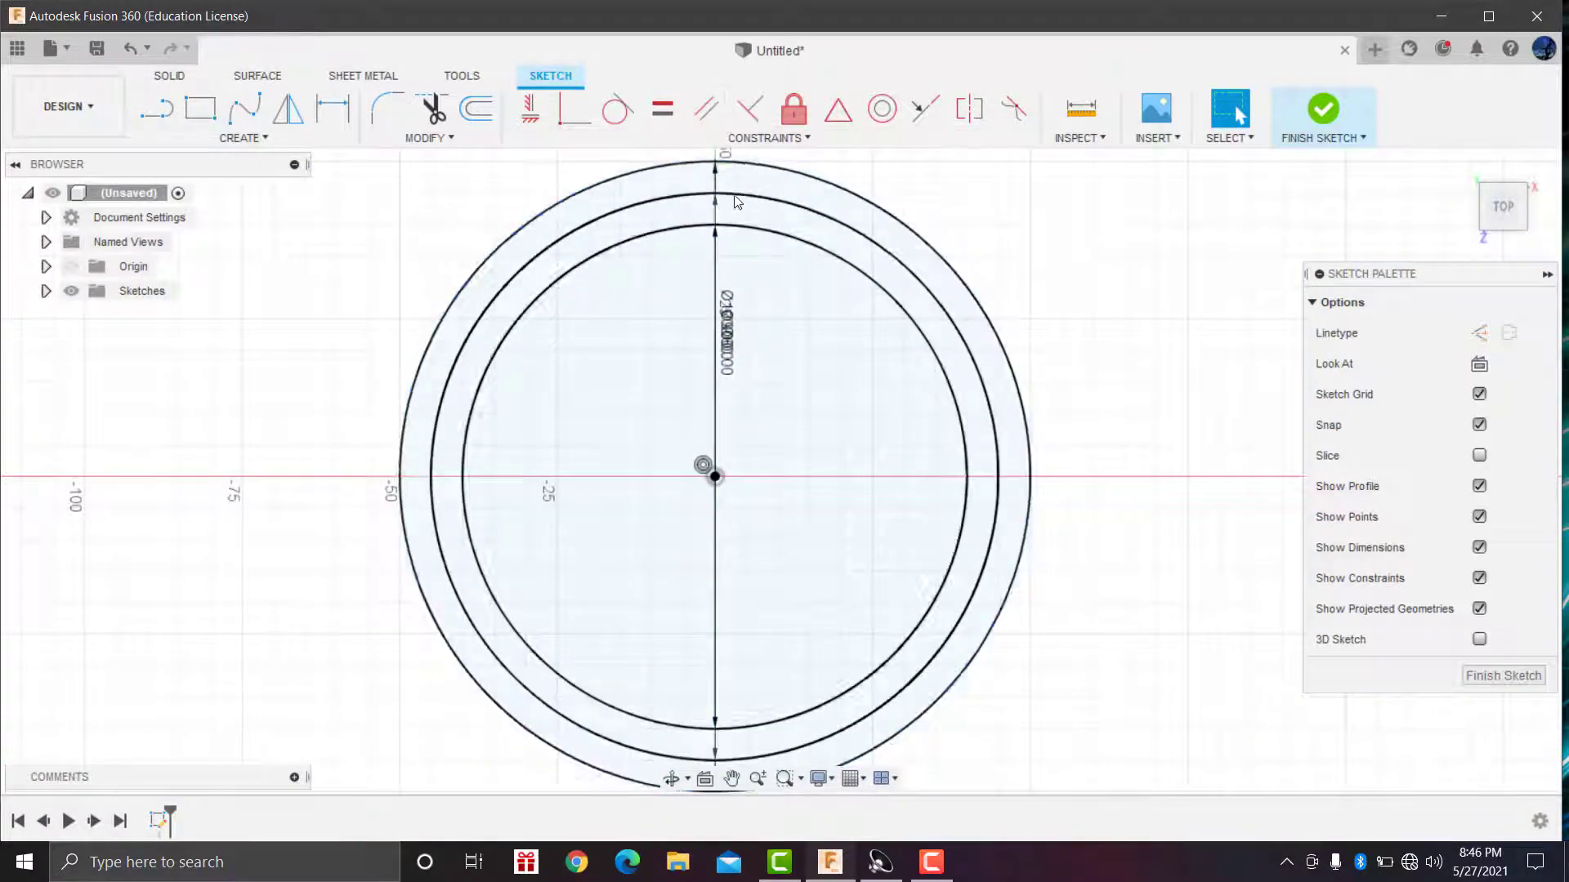
pyautogui.scroll(2, 742, 184)
pyautogui.scroll(2, 730, 274)
pyautogui.scroll(-4, 730, 274)
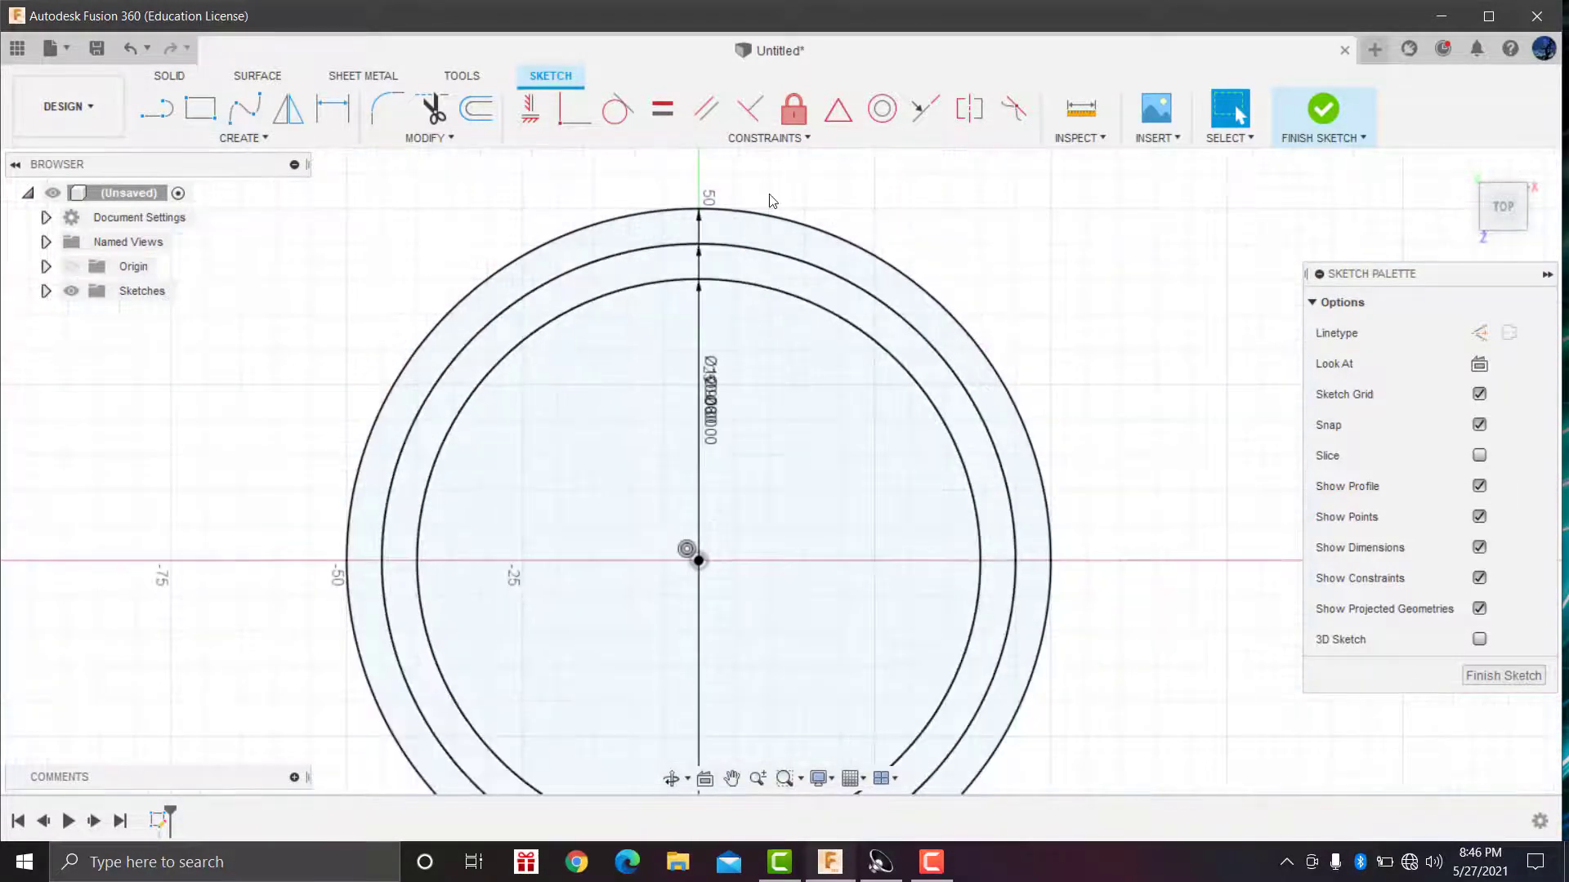
pyautogui.scroll(-2, 747, 295)
pyautogui.scroll(1, 760, 196)
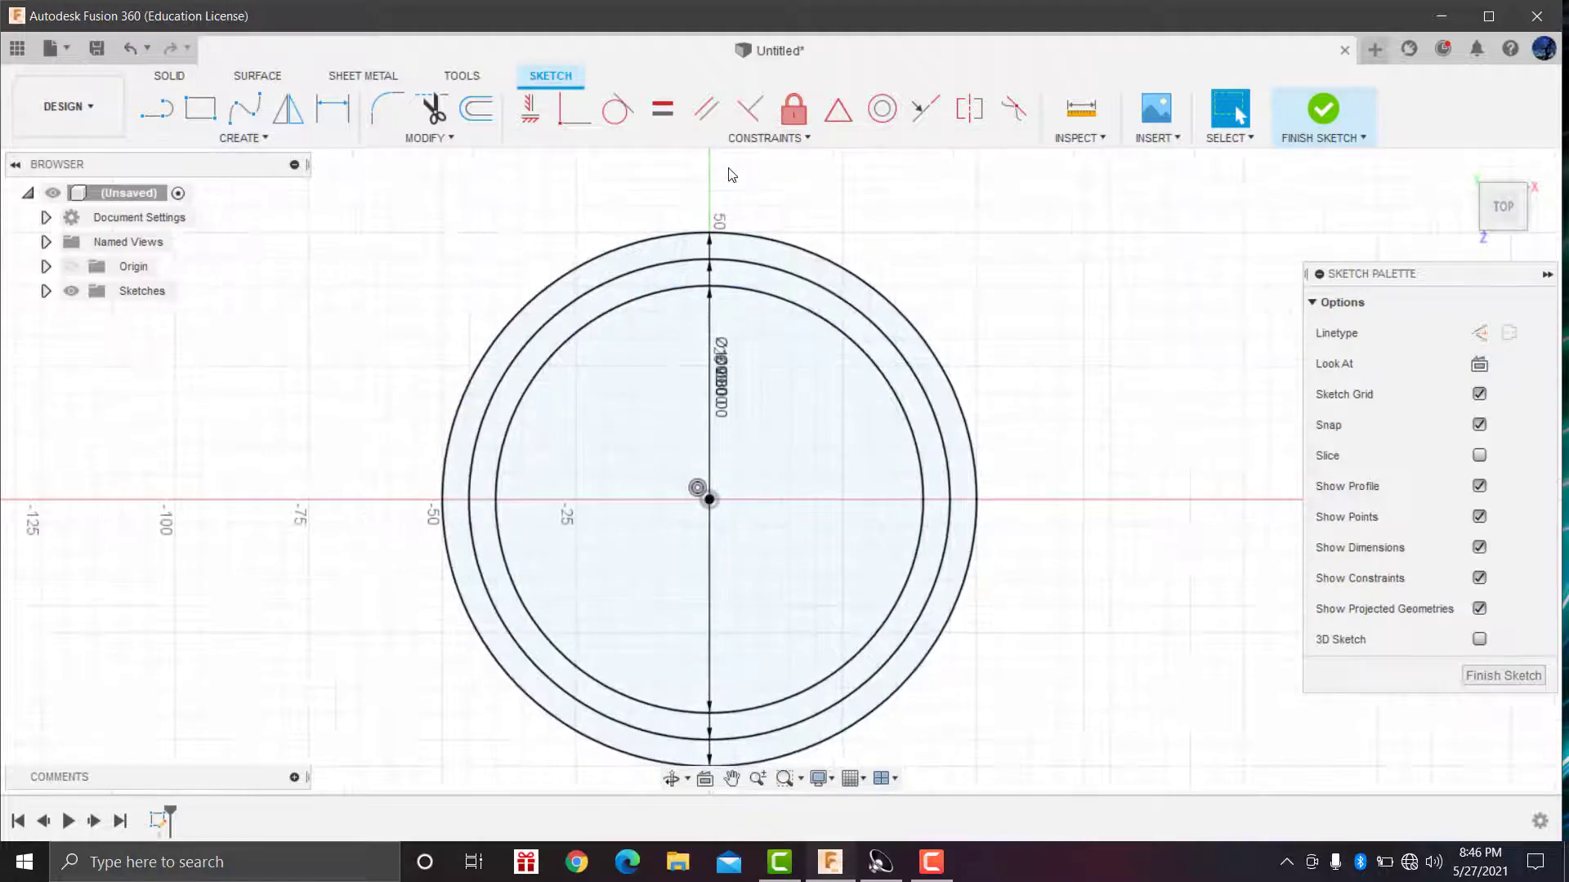
pyautogui.scroll(2, 764, 186)
pyautogui.scroll(1, 768, 195)
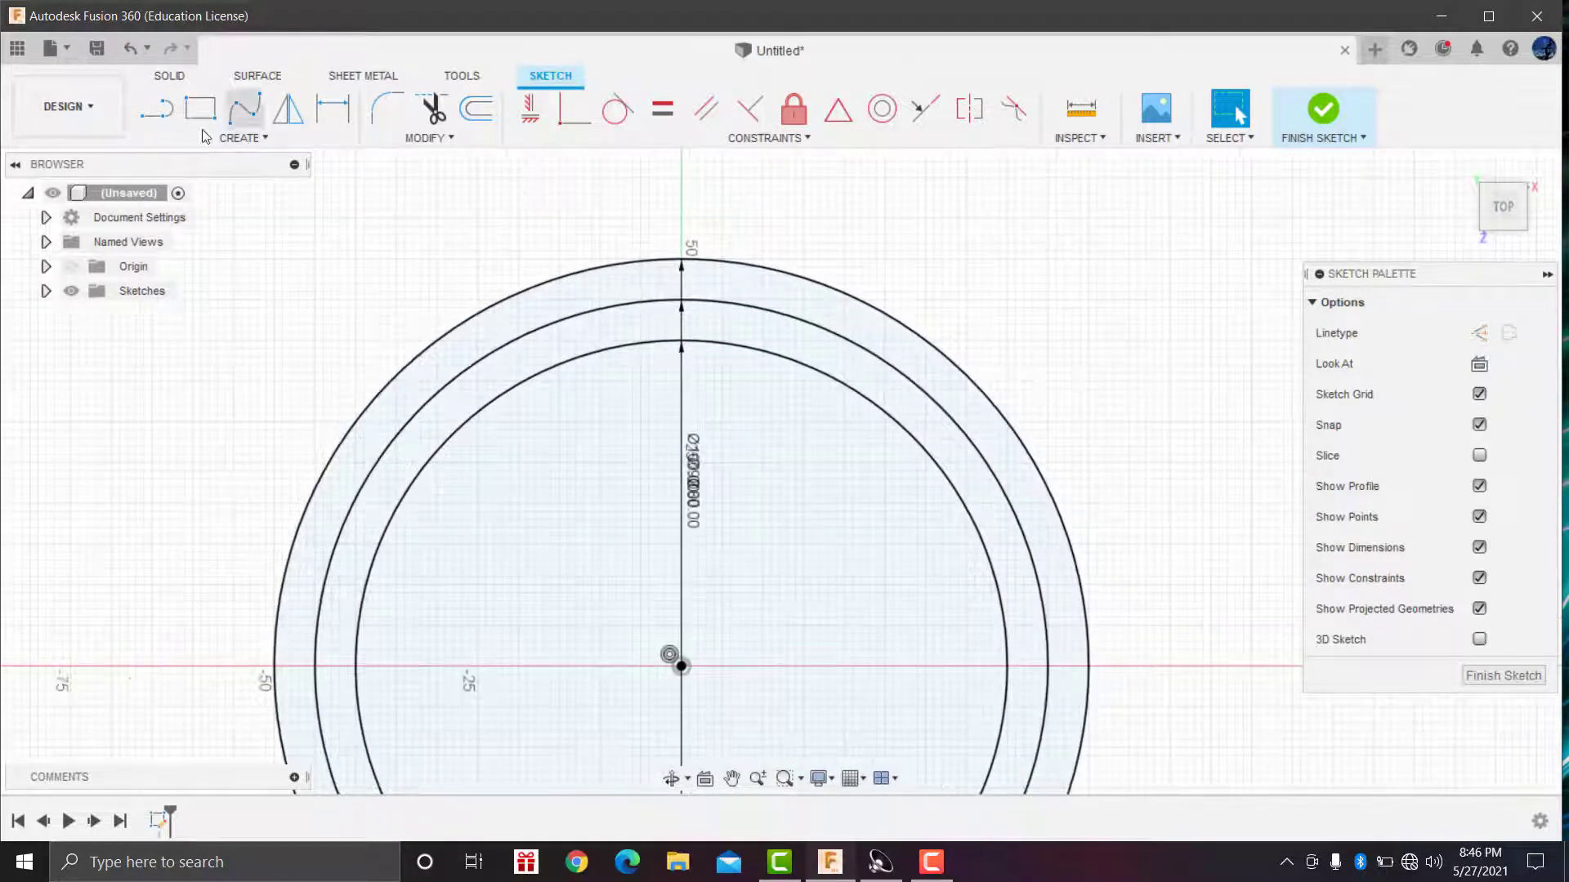
# Step: Draw three parallel vertical lines through the circles, just right of the vertical axis
pyautogui.click(161, 120)
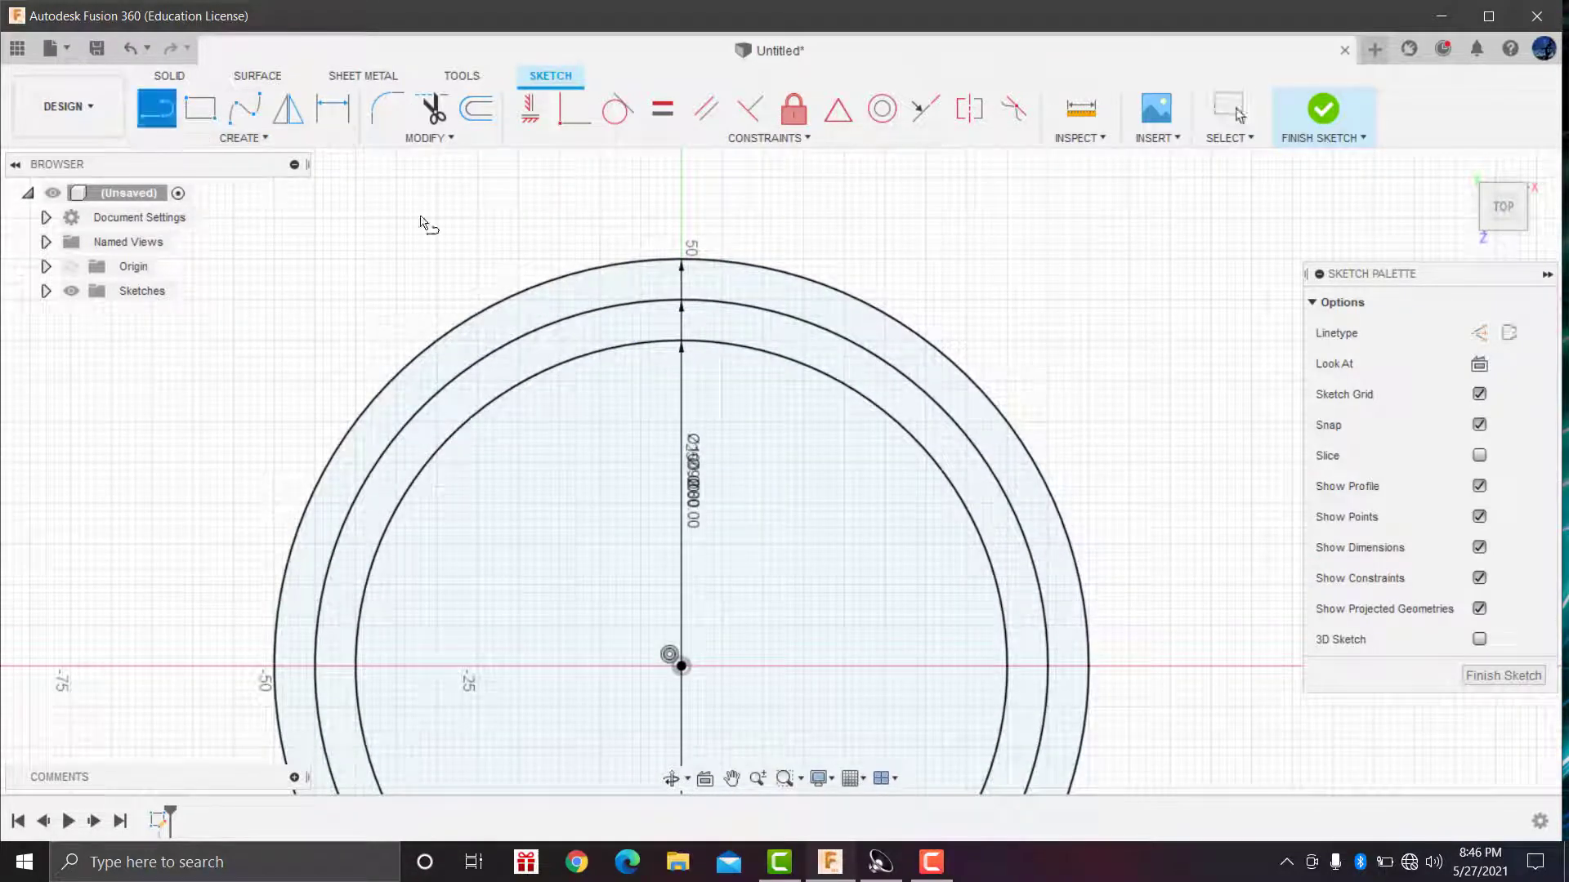
pyautogui.click(722, 242)
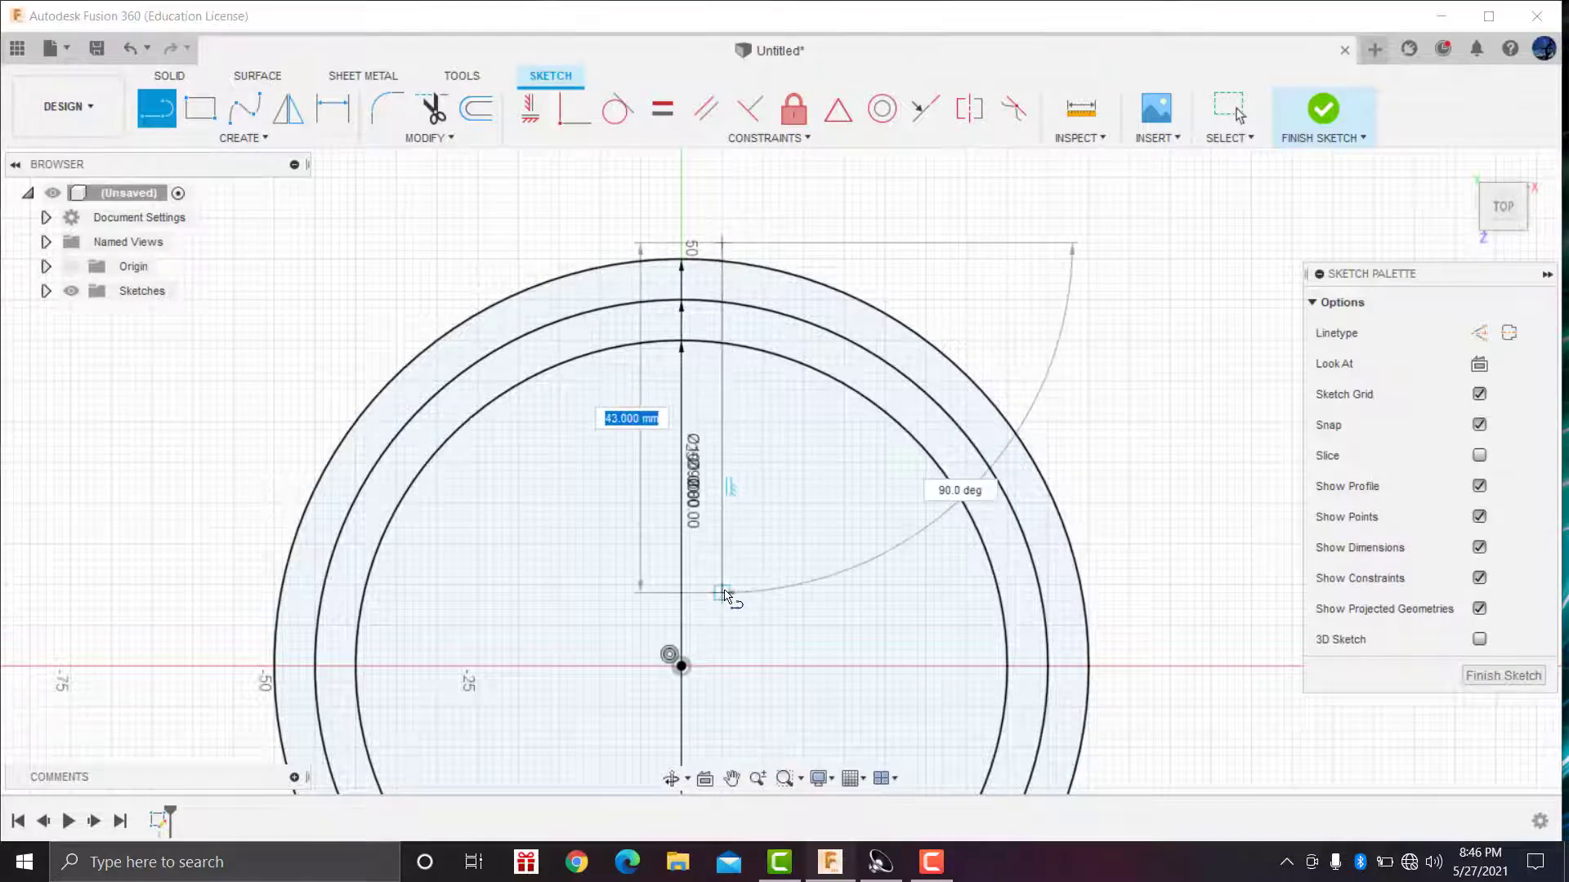
pyautogui.click(722, 594)
pyautogui.press('Escape')
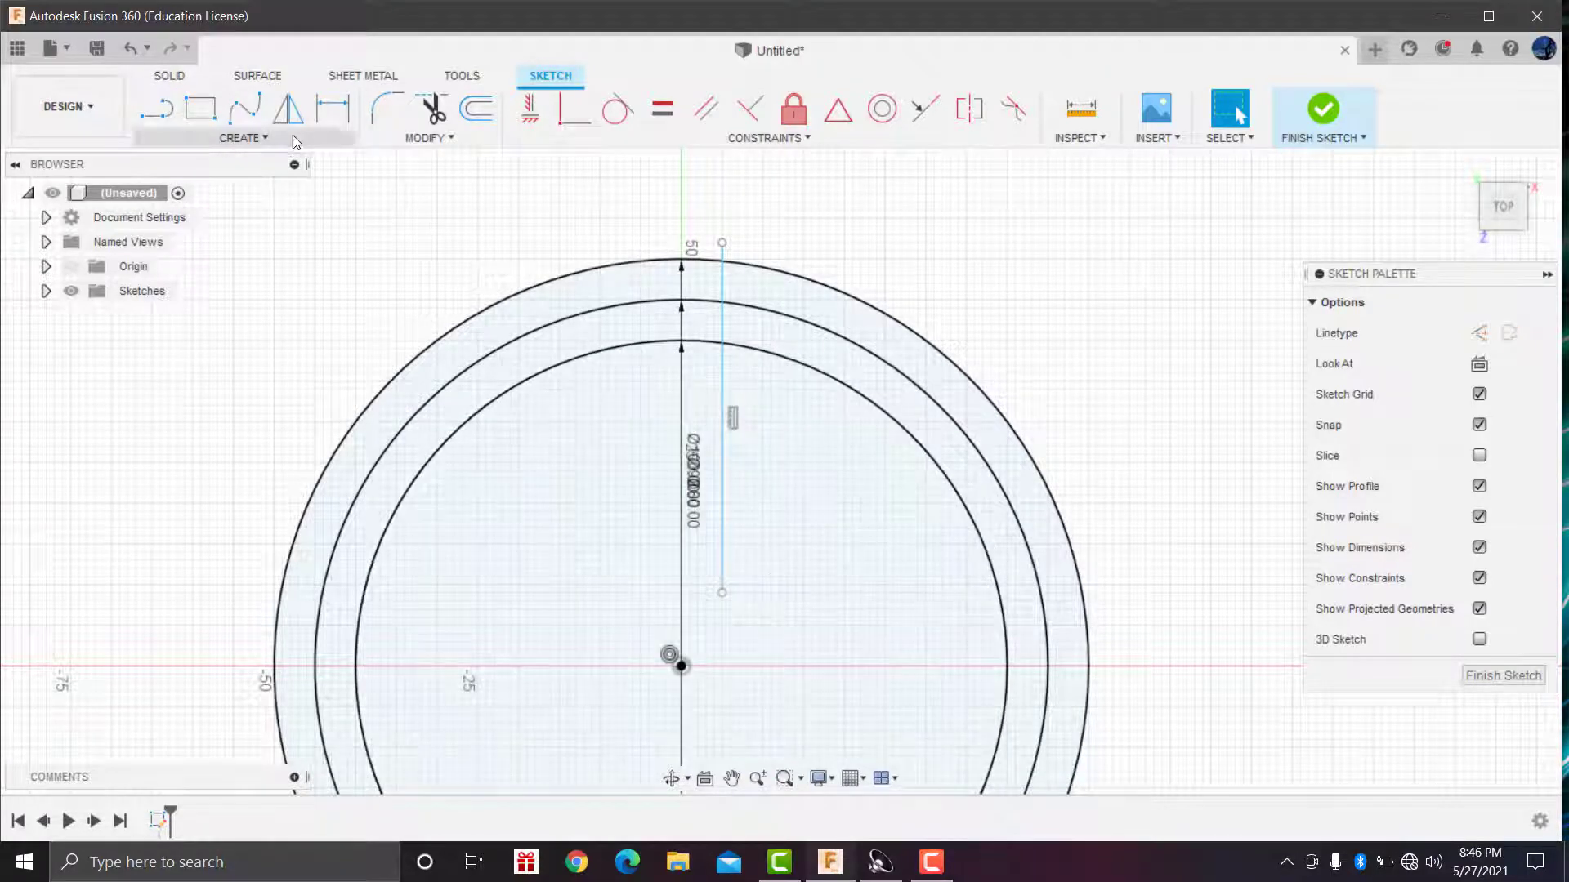
pyautogui.click(171, 120)
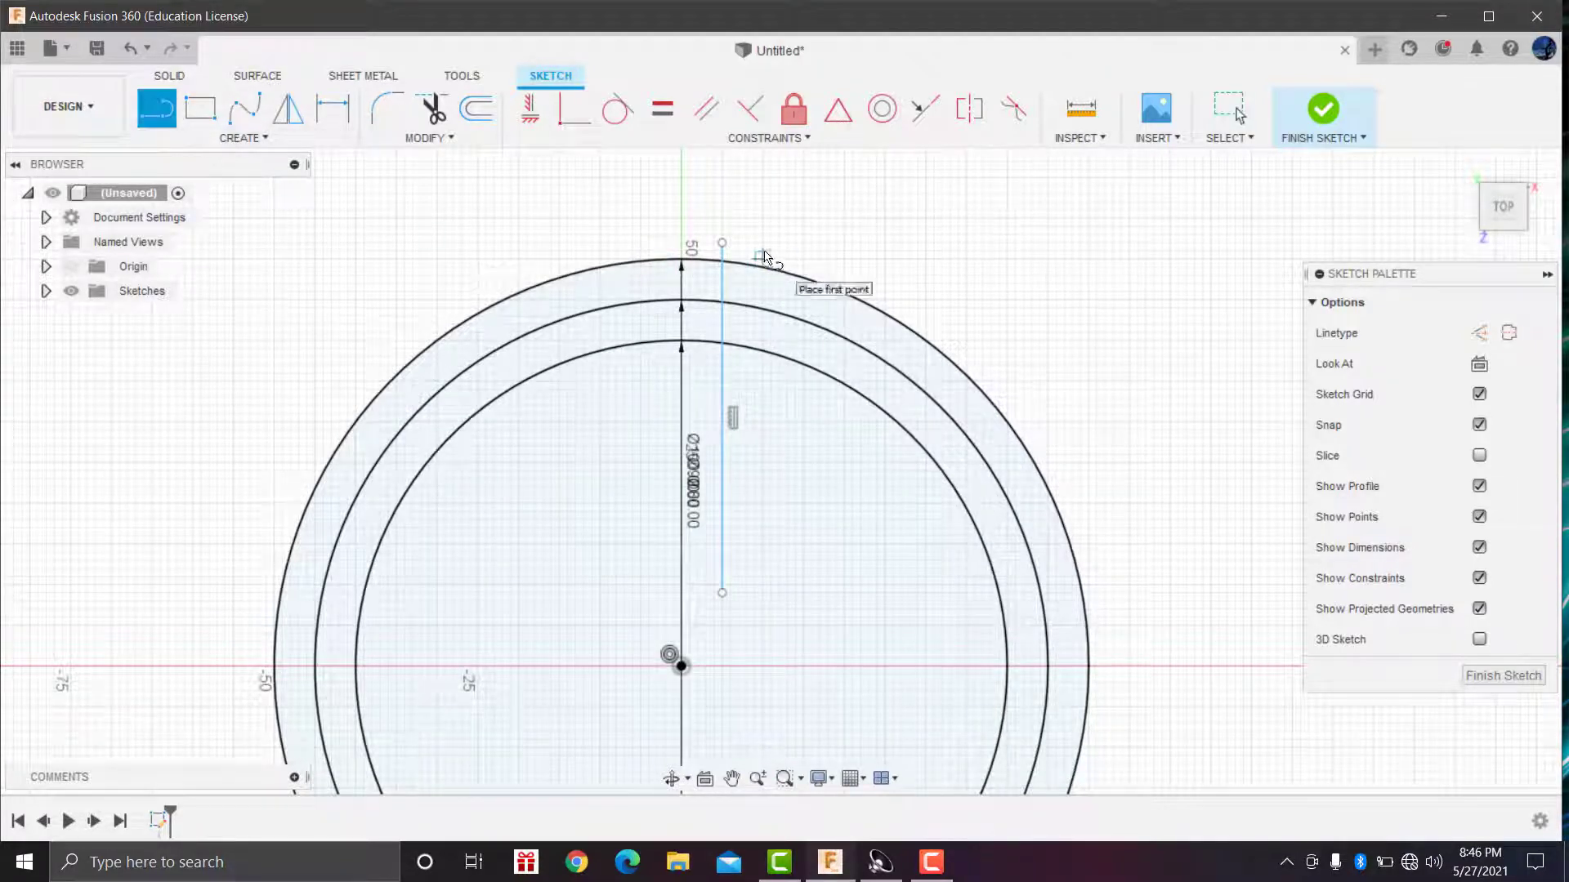
pyautogui.click(763, 260)
pyautogui.click(762, 552)
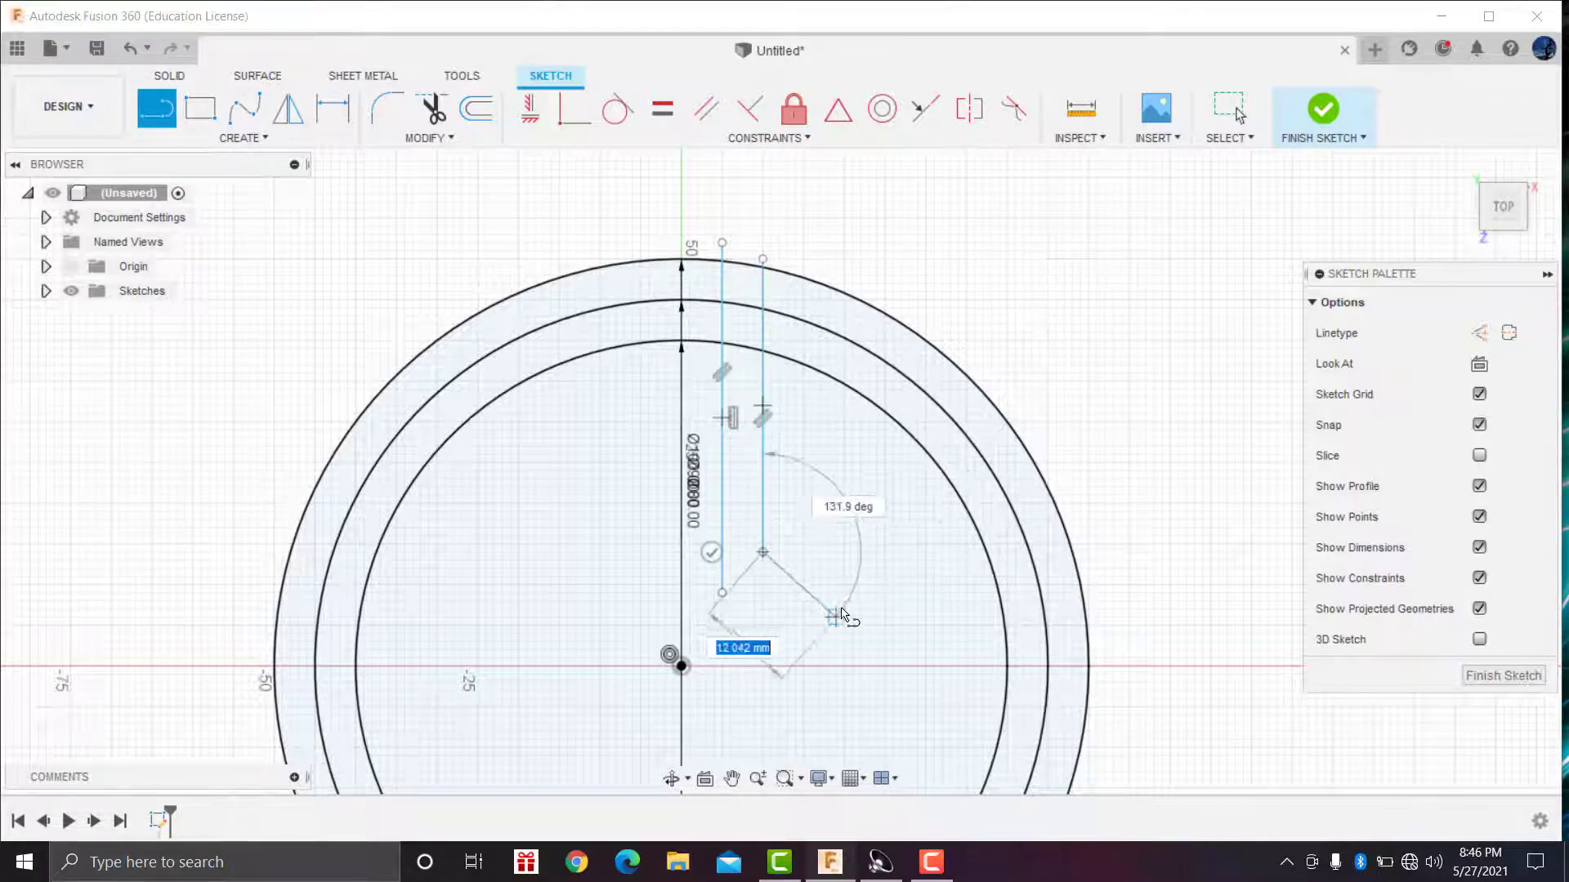
pyautogui.press('Escape')
pyautogui.click(168, 109)
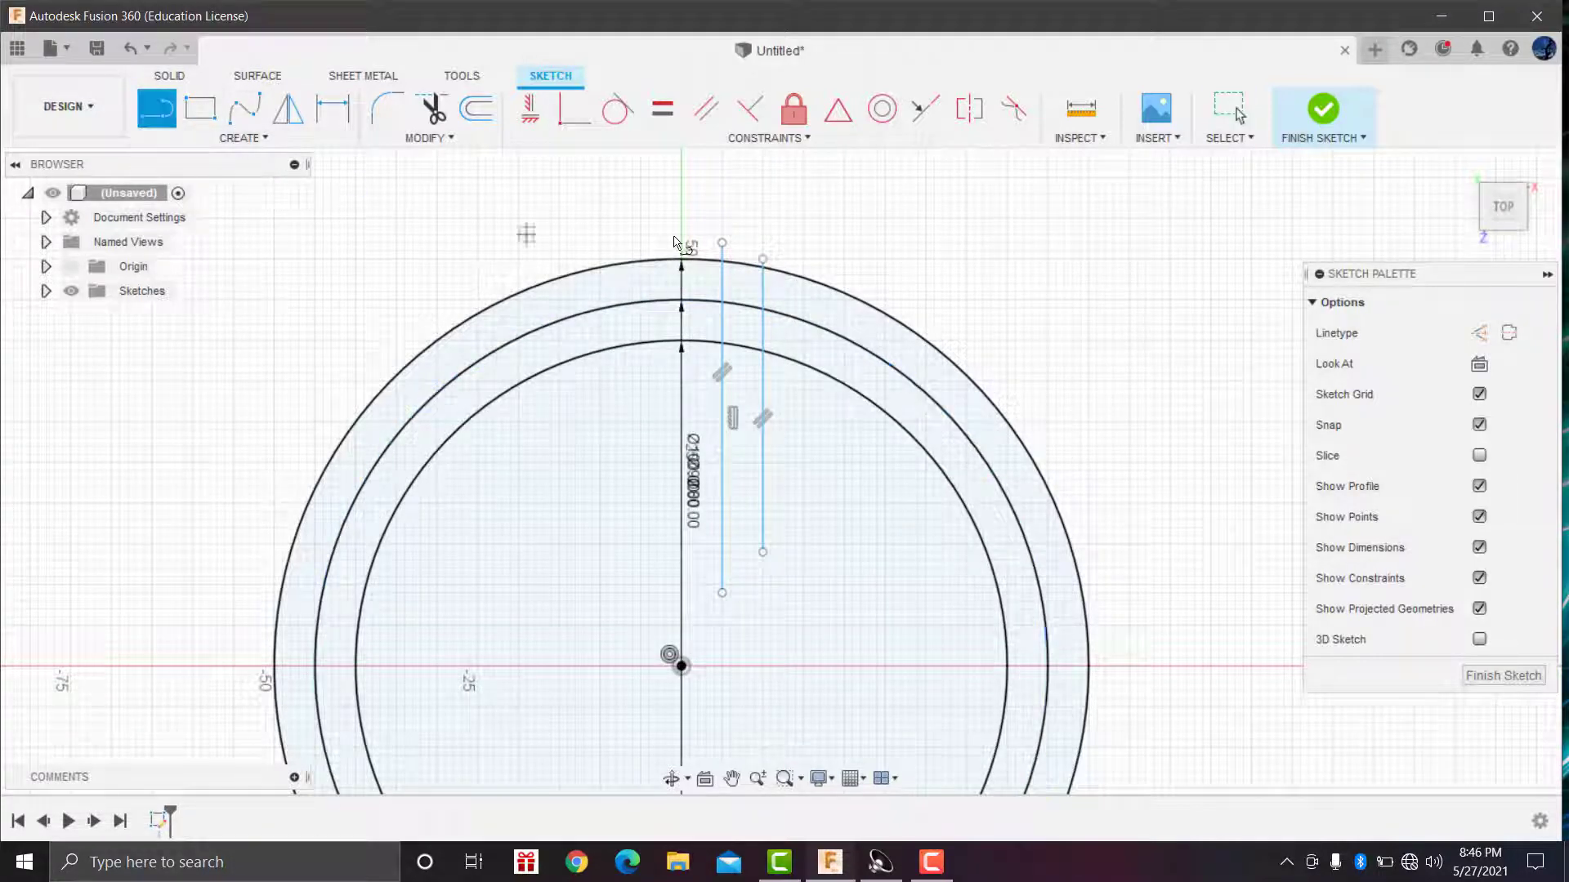
pyautogui.click(803, 243)
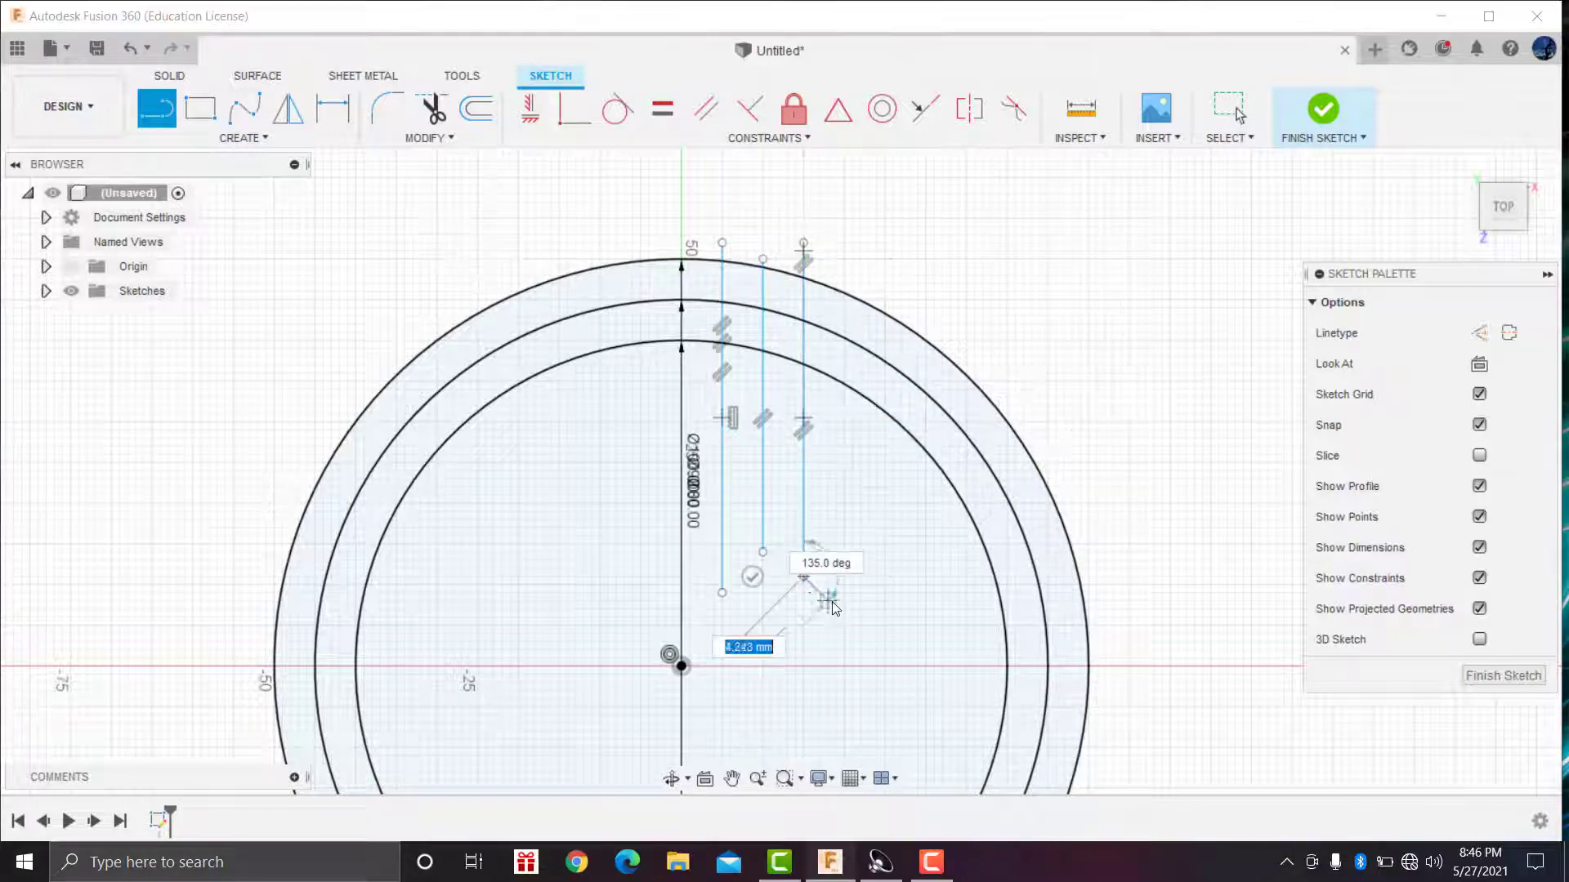
pyautogui.click(804, 577)
pyautogui.press('Escape')
pyautogui.scroll(2, 742, 249)
pyautogui.scroll(1, 726, 226)
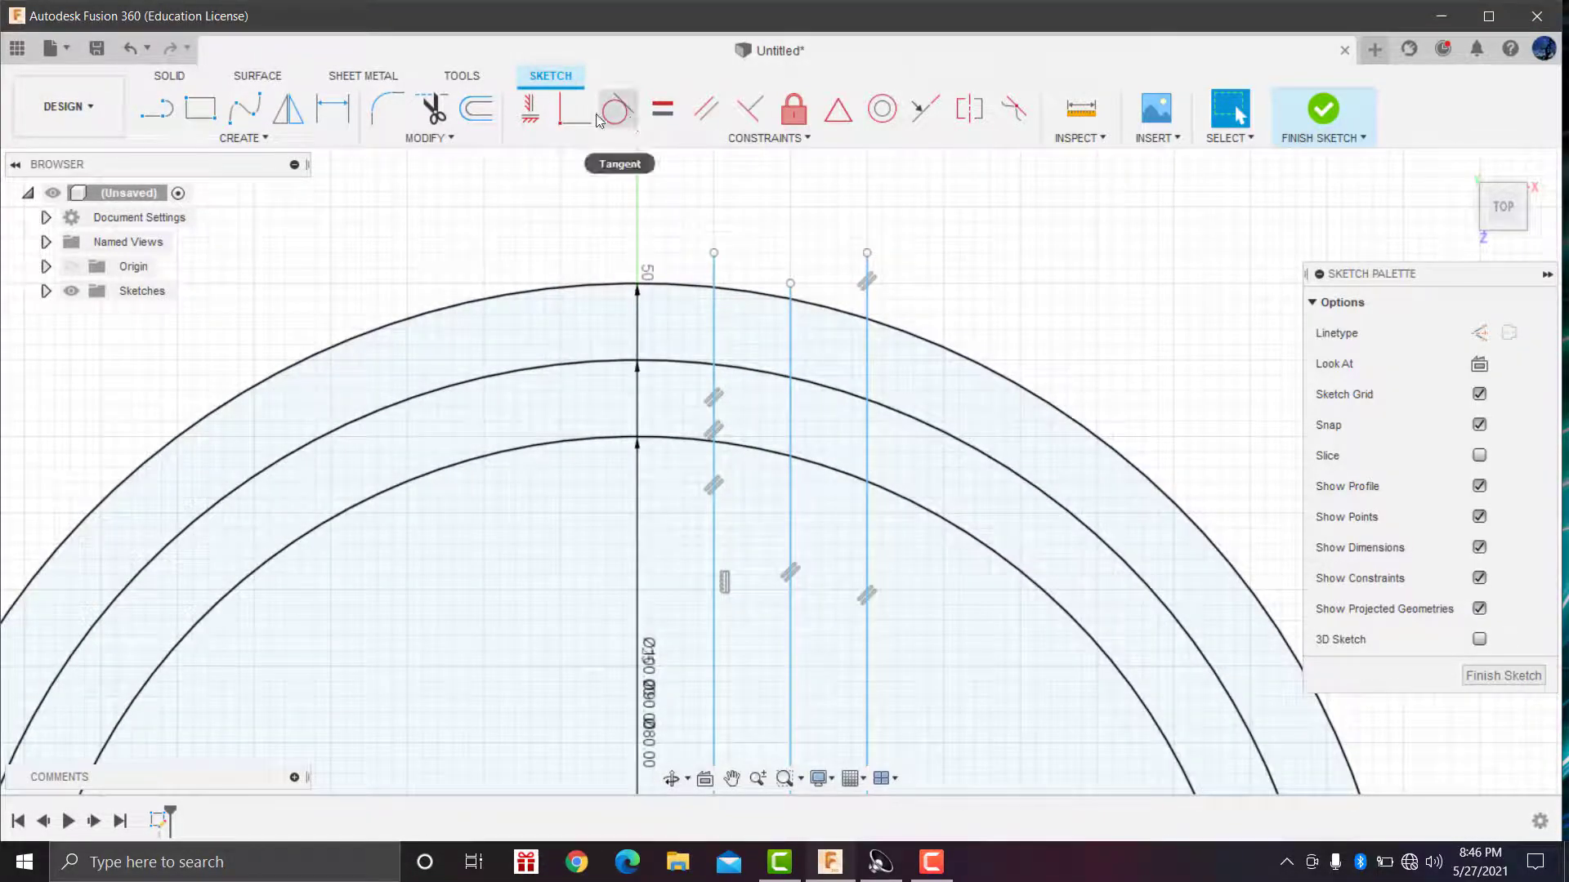
# Step: Dimension the first vertical line 3 mm from the circle centre
pyautogui.click(321, 110)
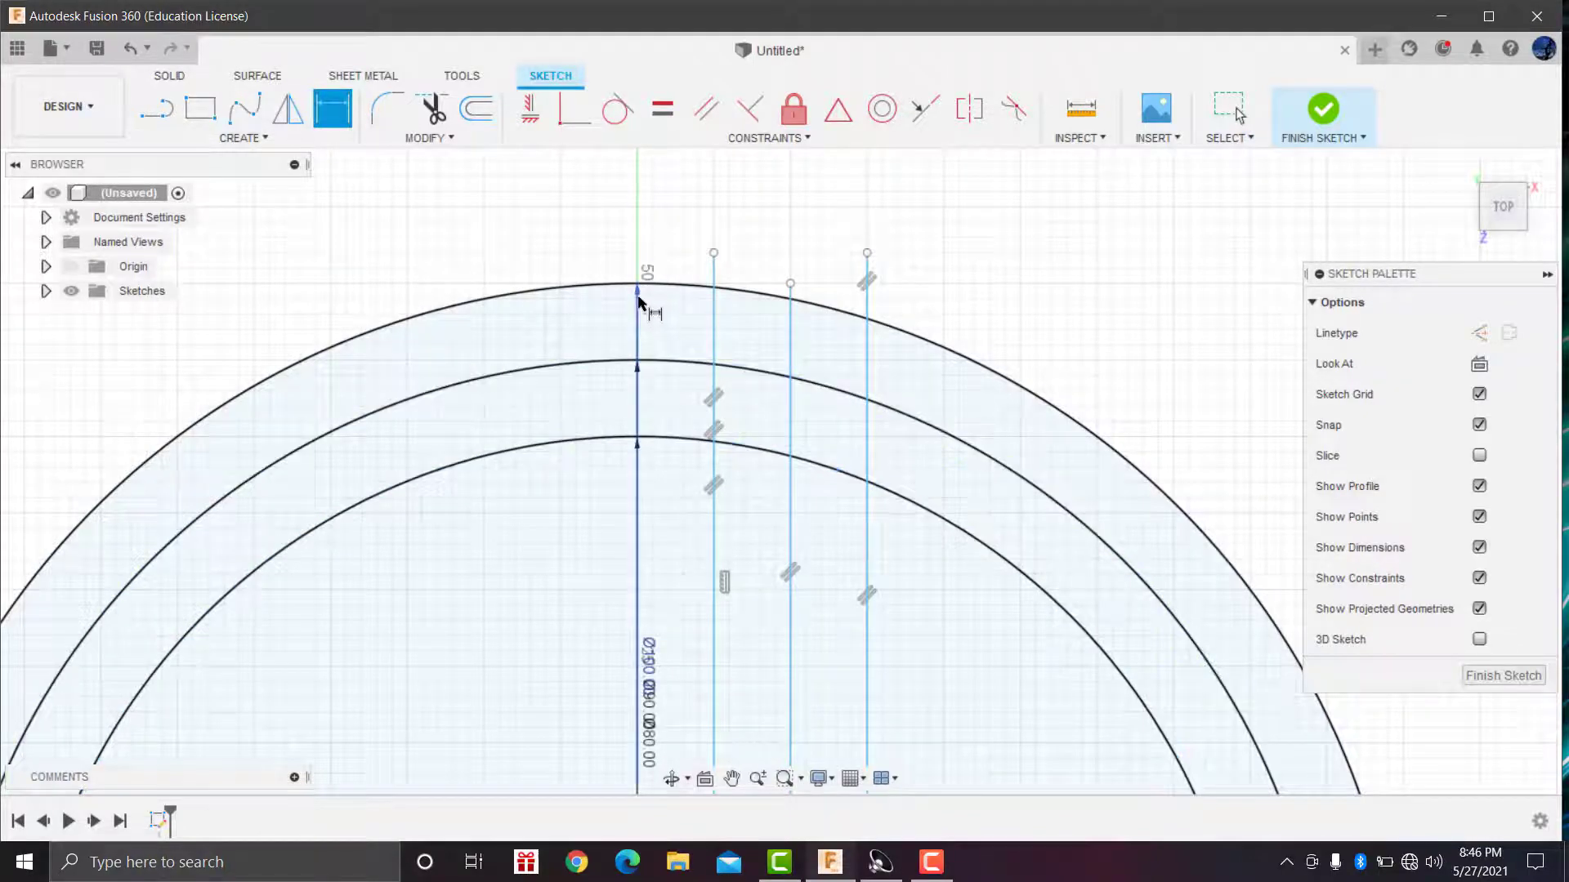
pyautogui.scroll(-1, 640, 311)
pyautogui.scroll(-2, 641, 314)
pyautogui.scroll(-2, 641, 315)
pyautogui.scroll(-2, 641, 315)
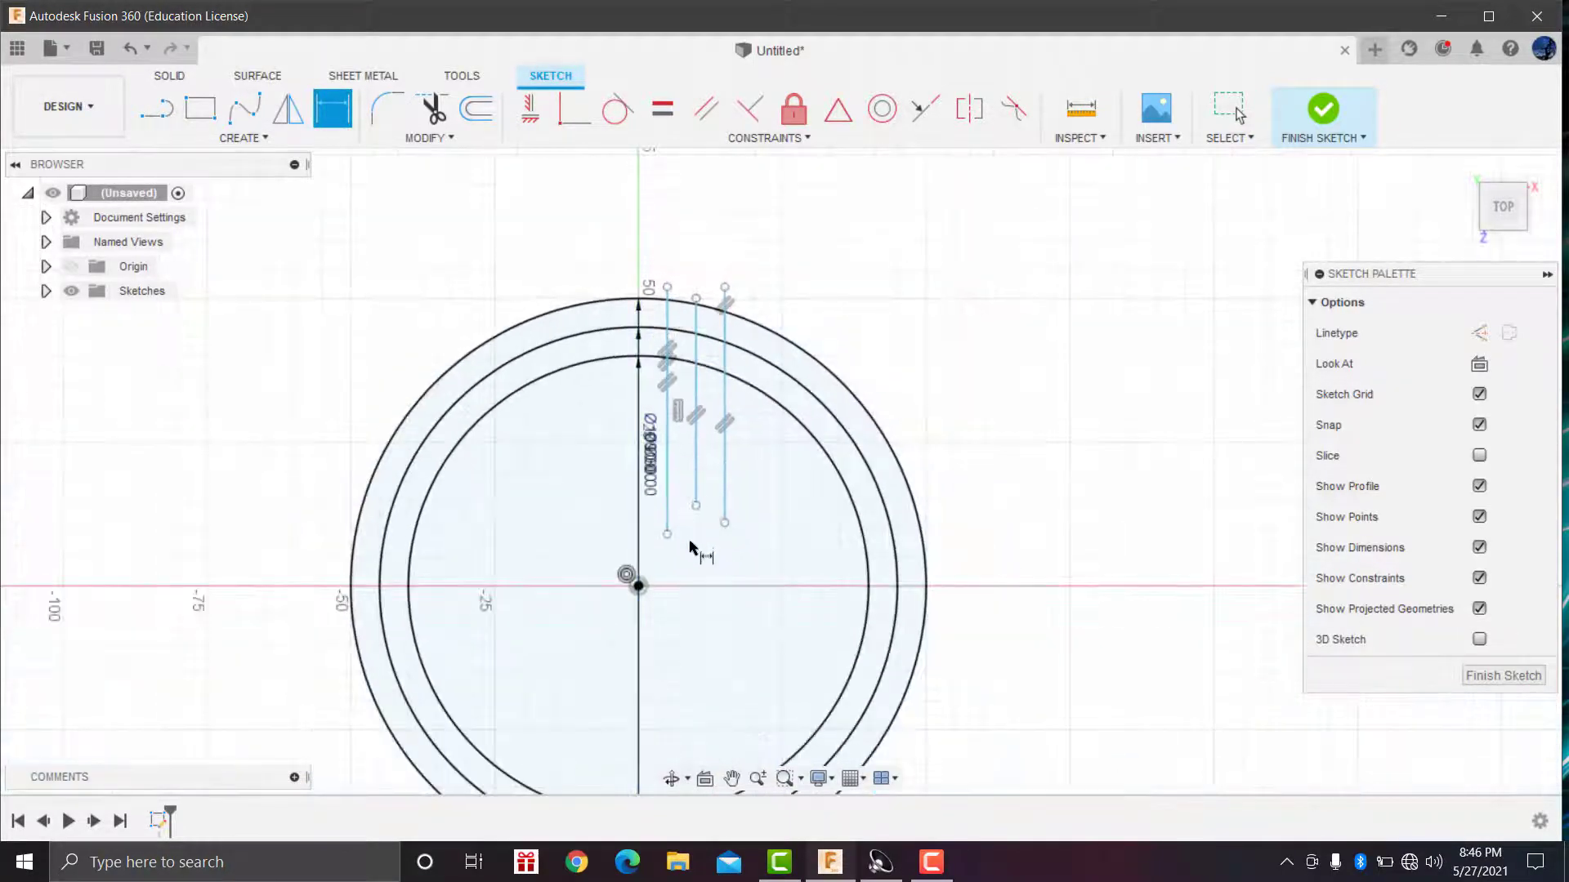
pyautogui.click(638, 586)
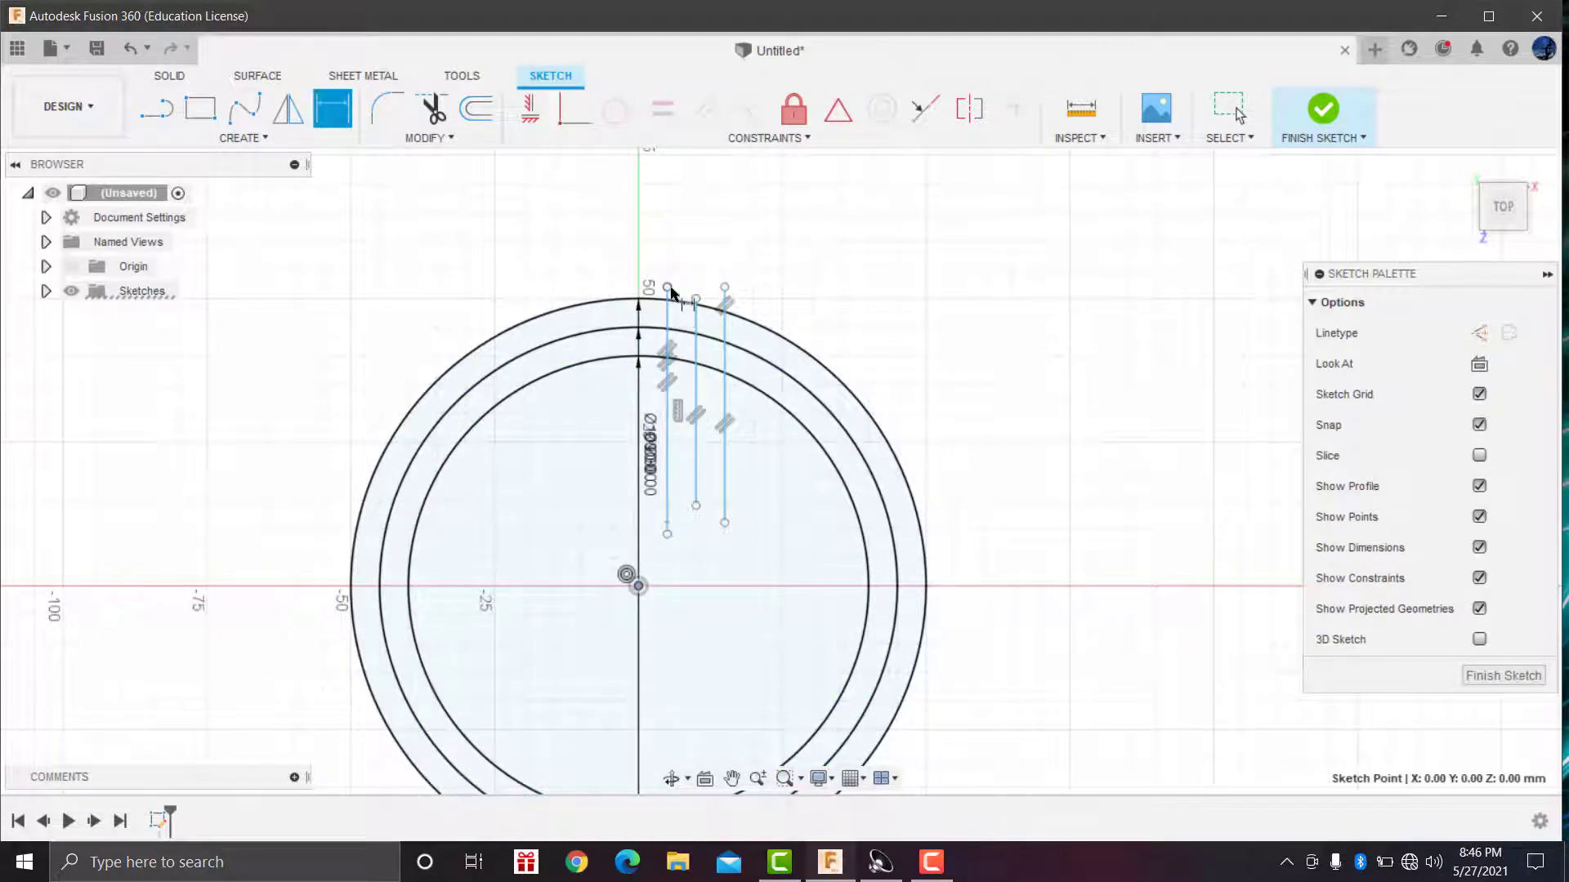
pyautogui.click(667, 288)
pyautogui.scroll(1, 652, 255)
pyautogui.scroll(2, 652, 250)
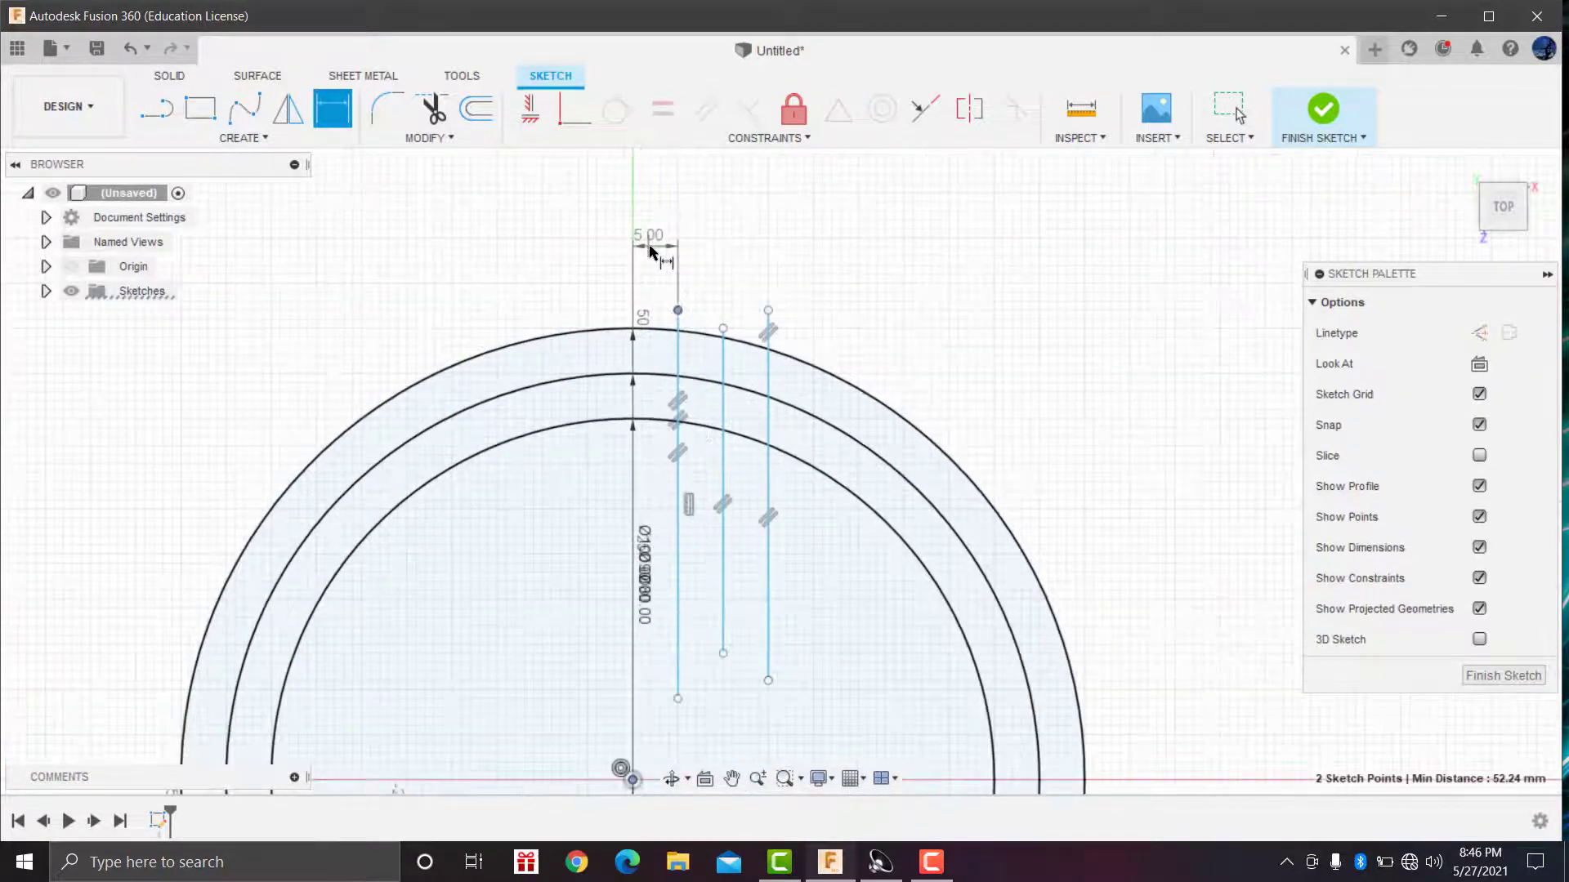
pyautogui.scroll(1, 650, 251)
pyautogui.click(665, 254)
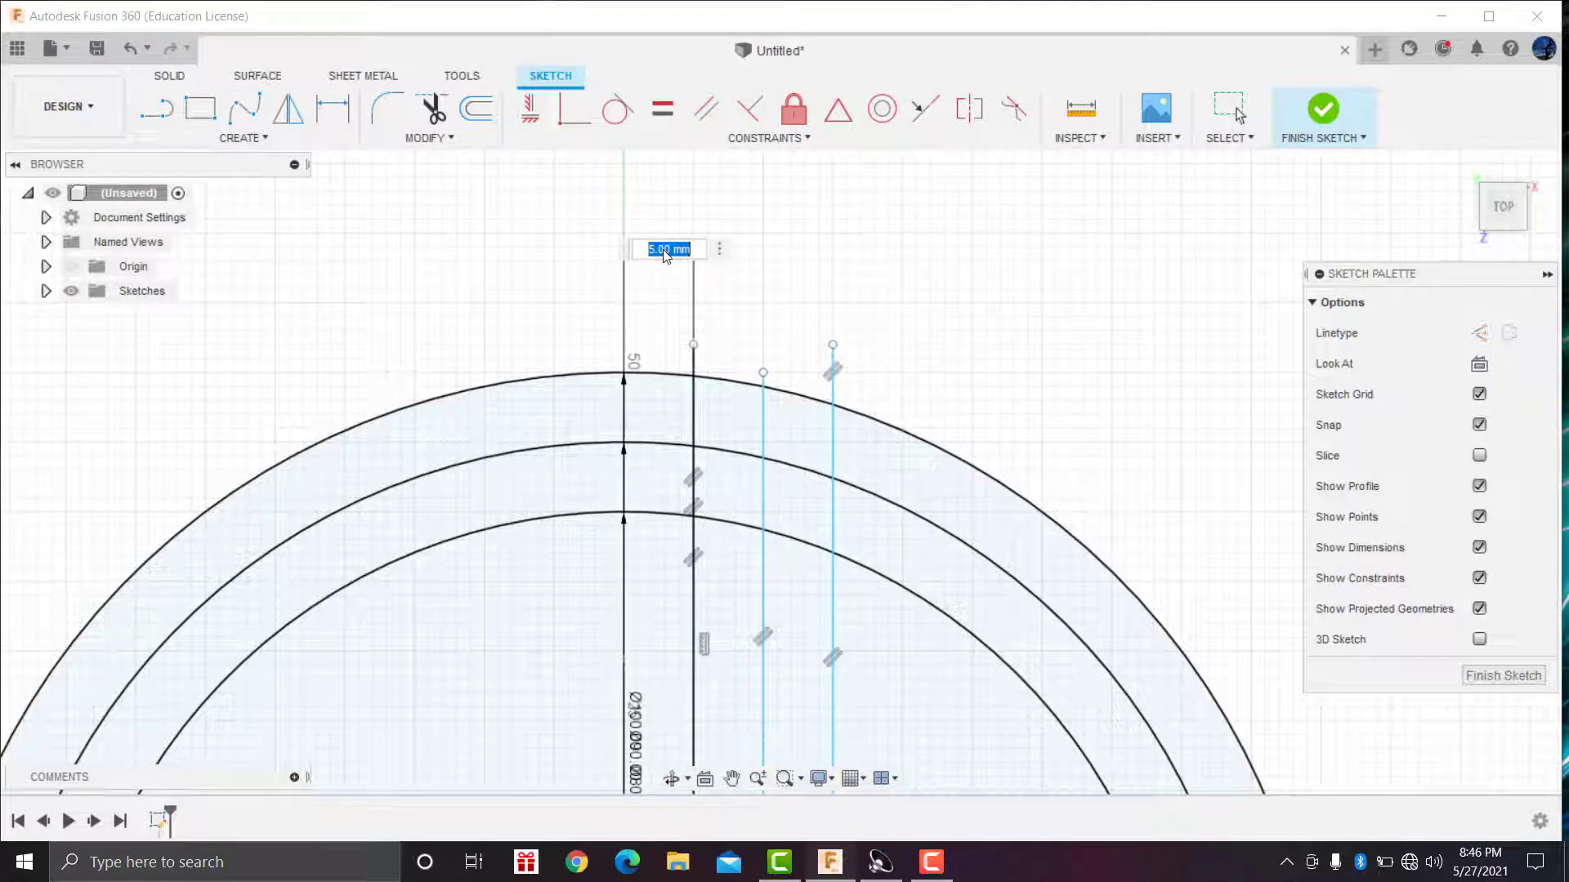
pyautogui.write('3')
pyautogui.press('Return')
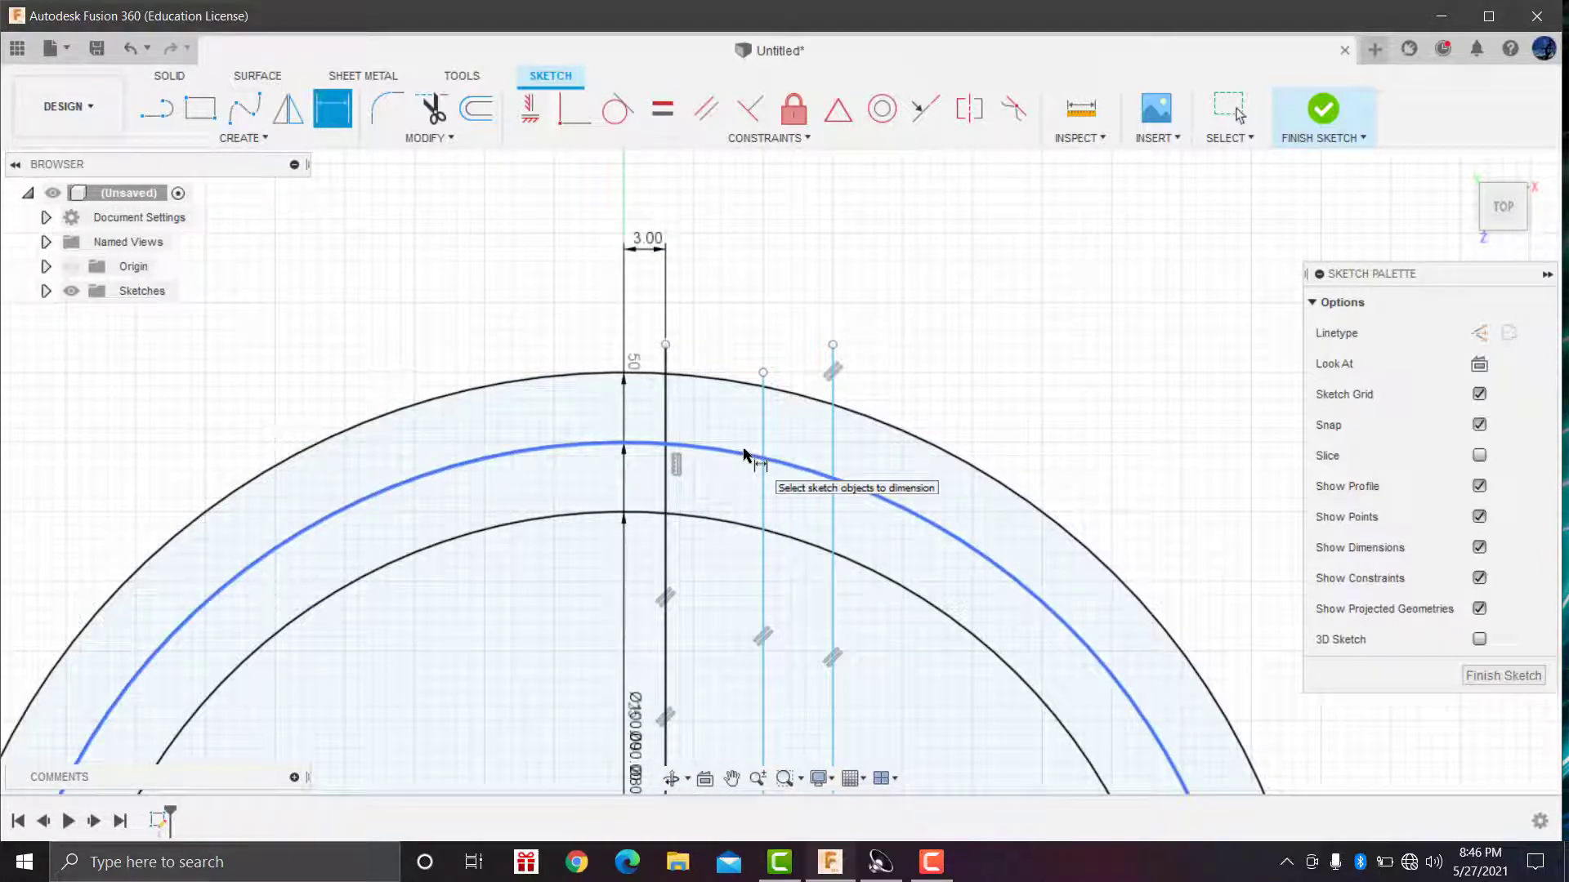
# Step: Add spacing dimensions between the first, second and third vertical lines
pyautogui.scroll(-1, 719, 367)
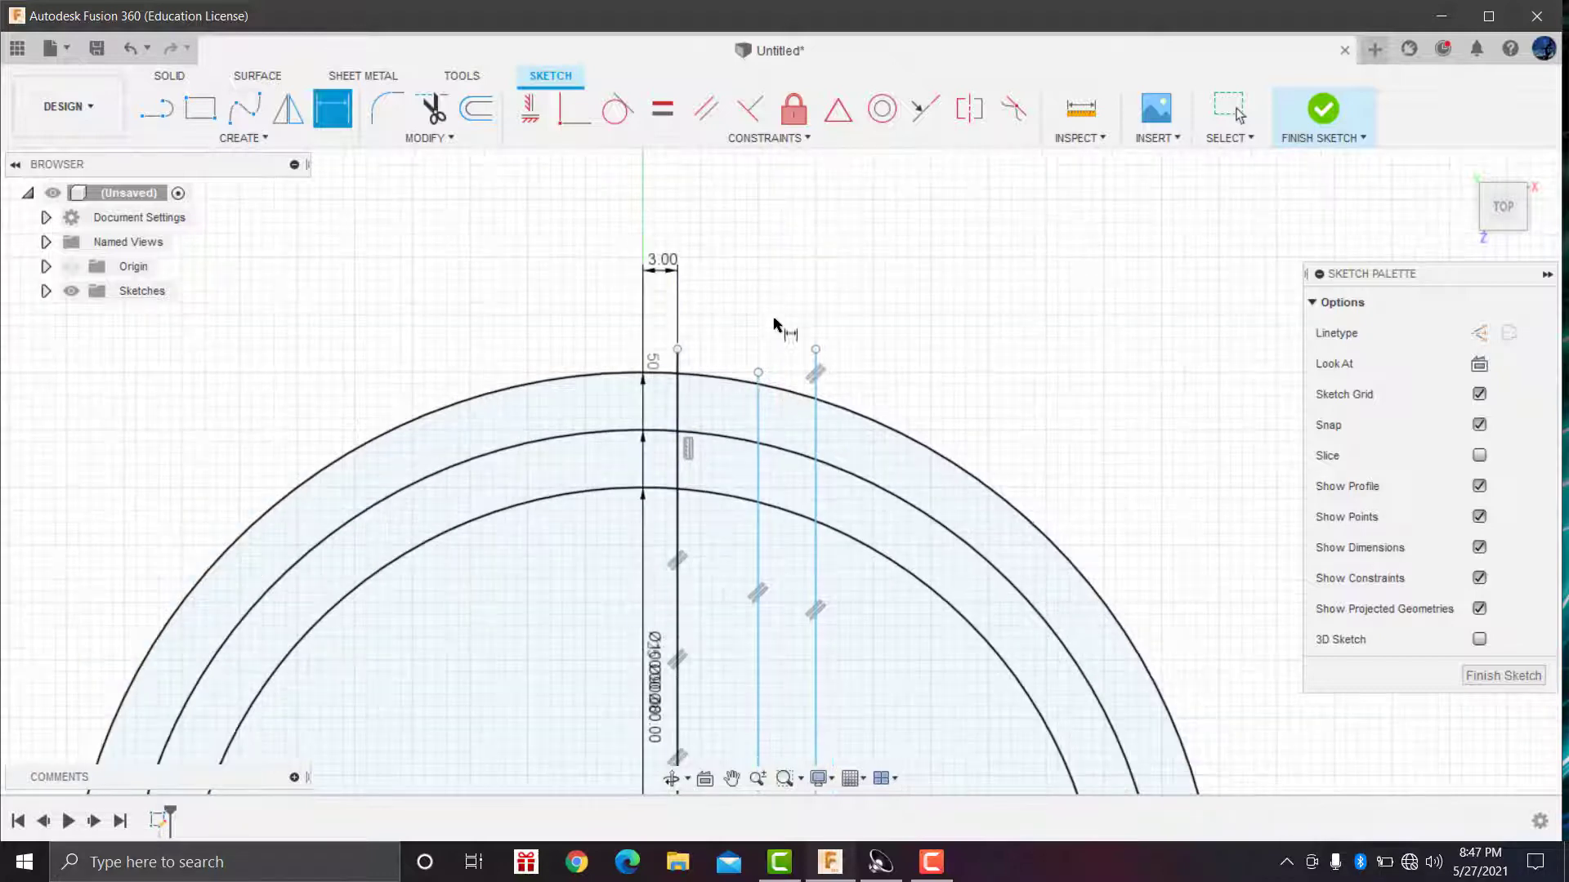
pyautogui.click(758, 373)
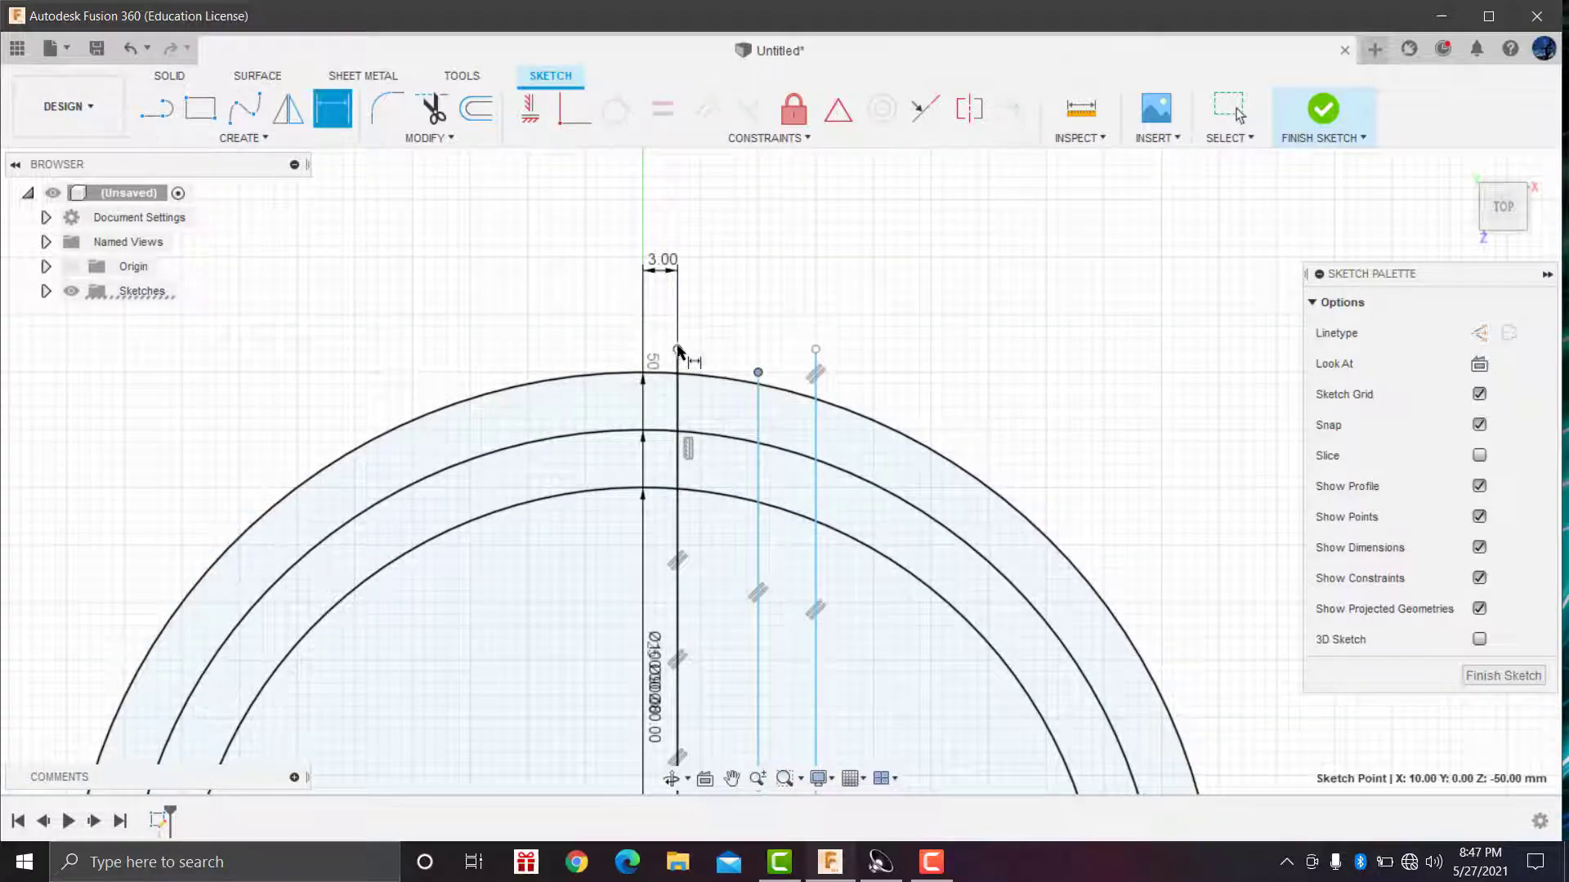
pyautogui.click(678, 350)
pyautogui.click(722, 300)
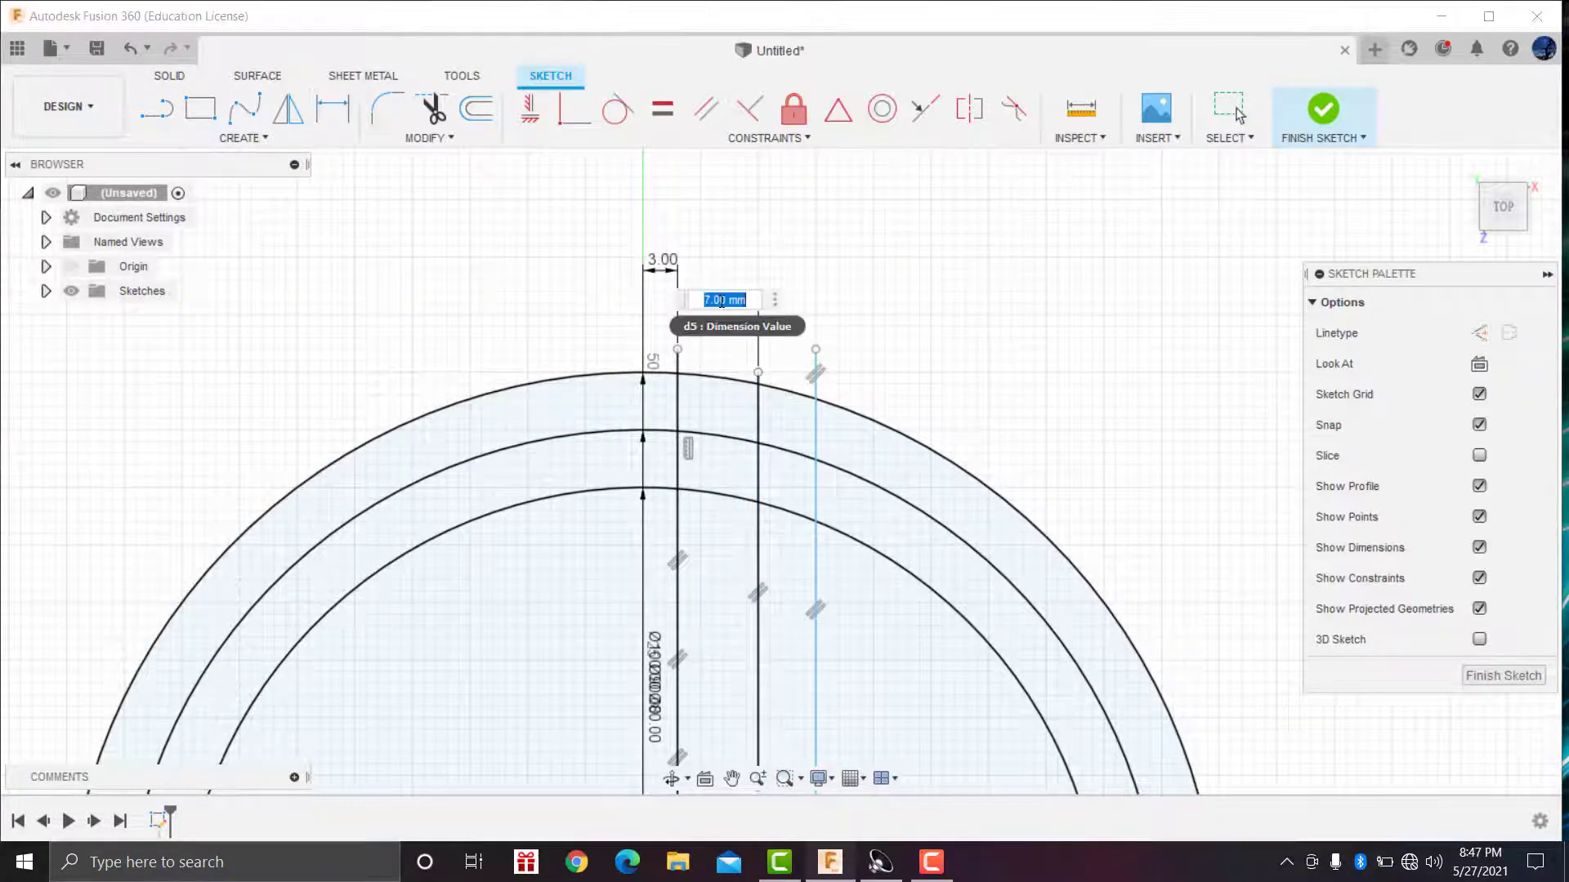
pyautogui.press('Return')
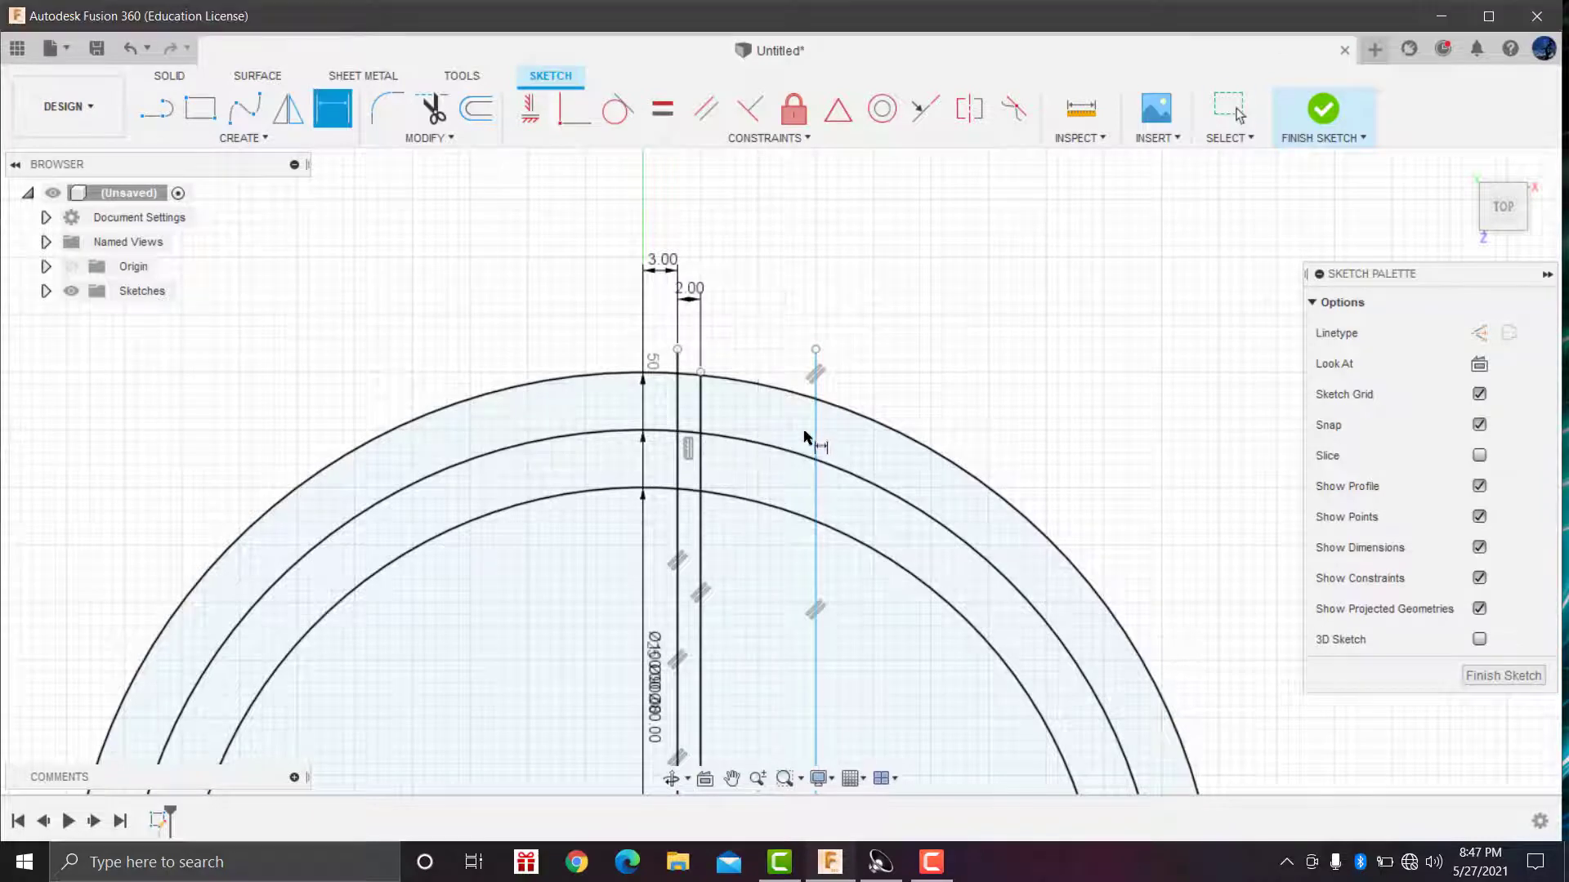
pyautogui.scroll(2, 806, 425)
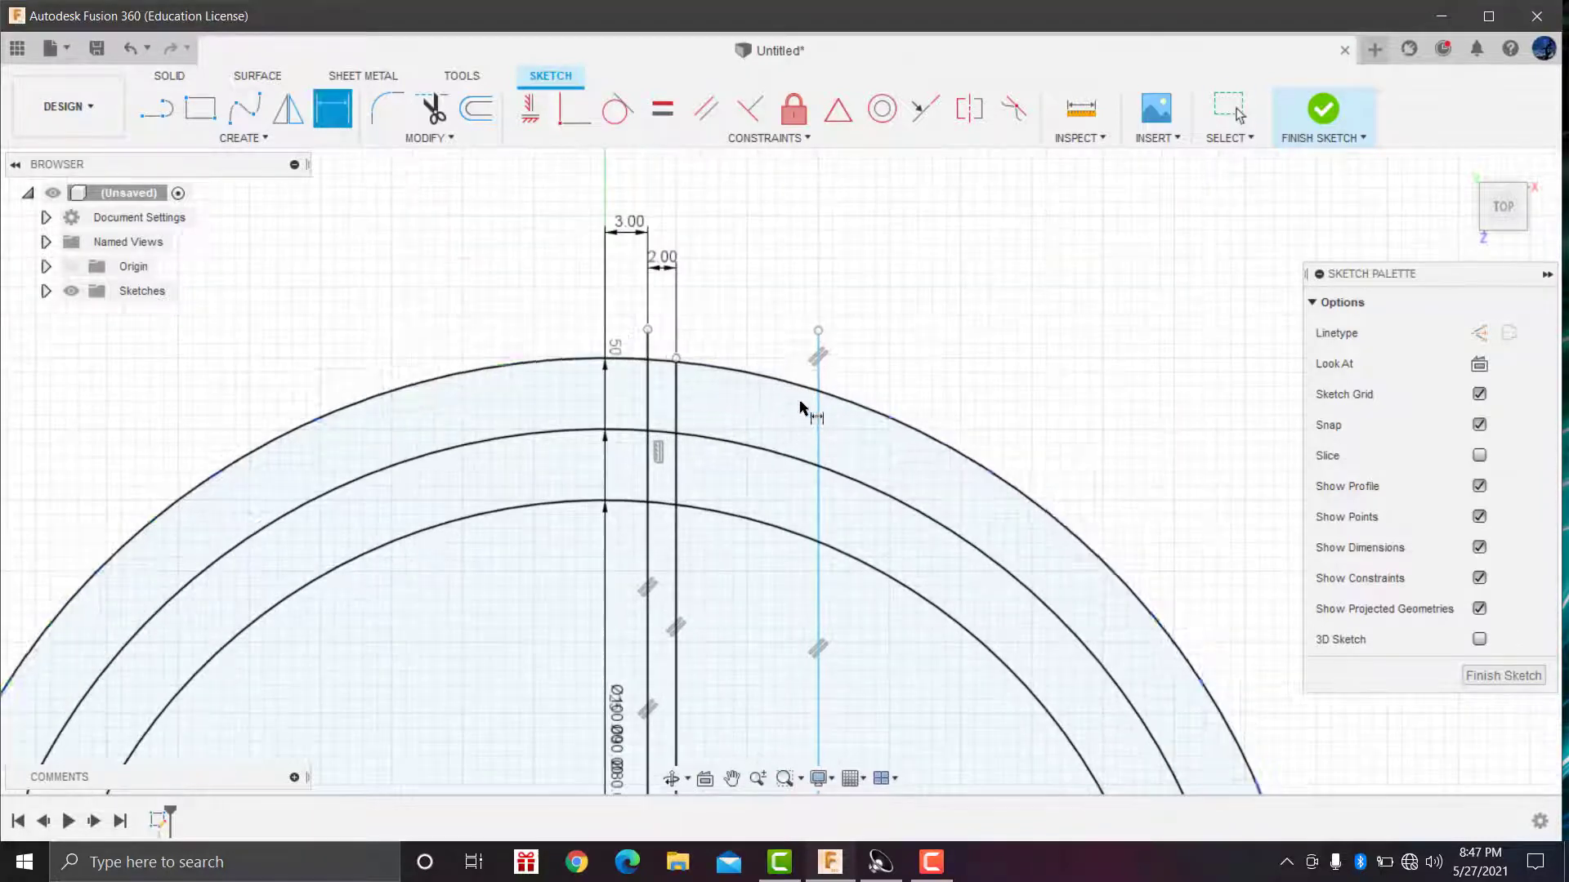
pyautogui.click(818, 329)
pyautogui.click(677, 358)
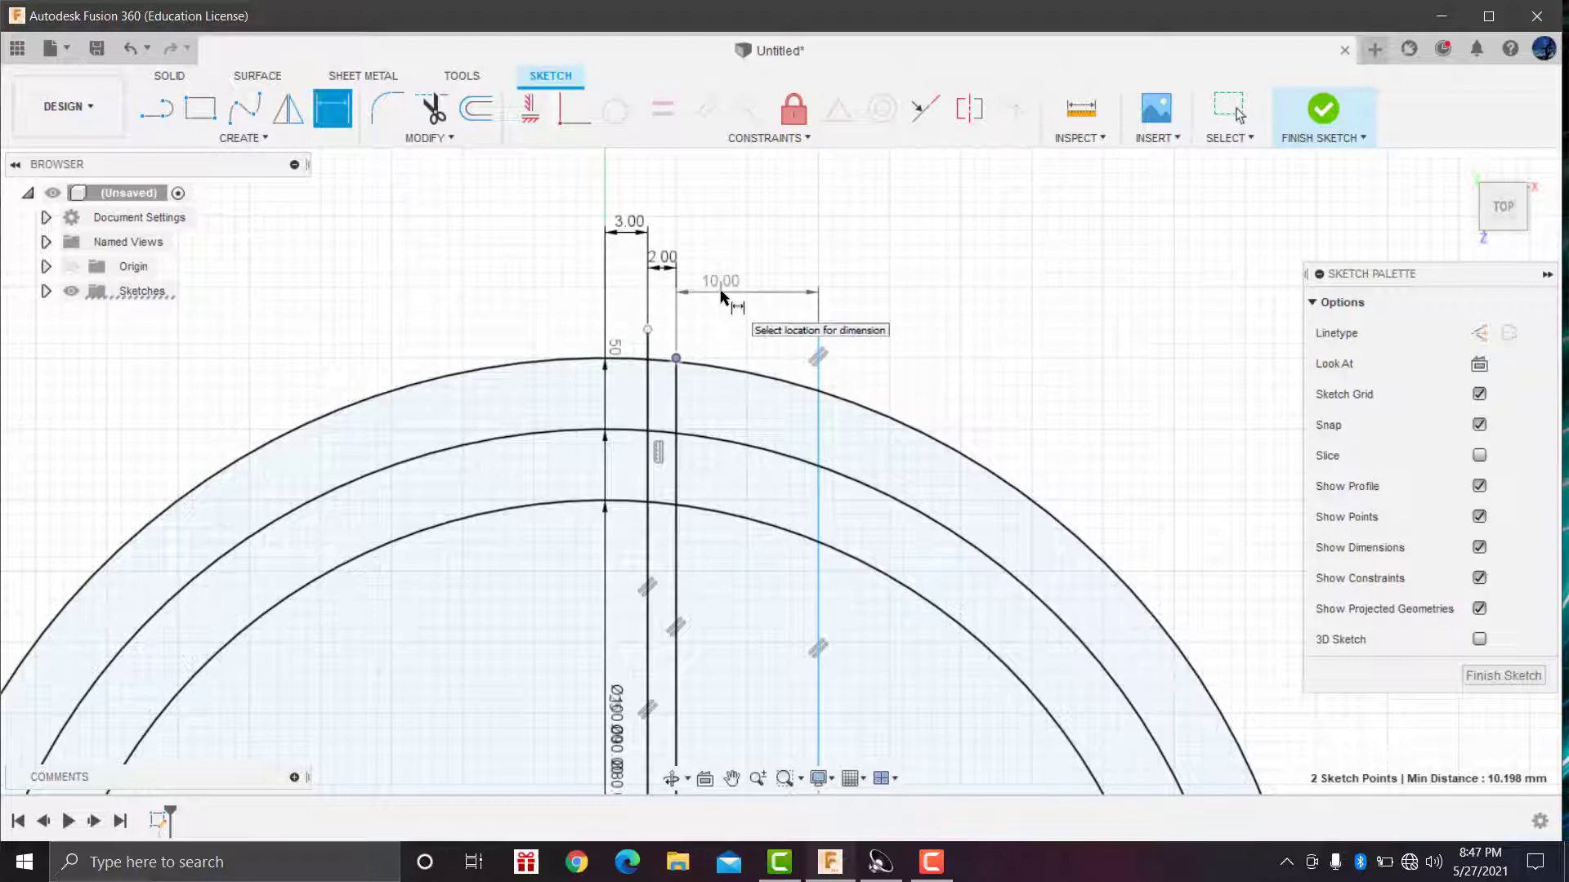
pyautogui.click(723, 298)
pyautogui.press('Return')
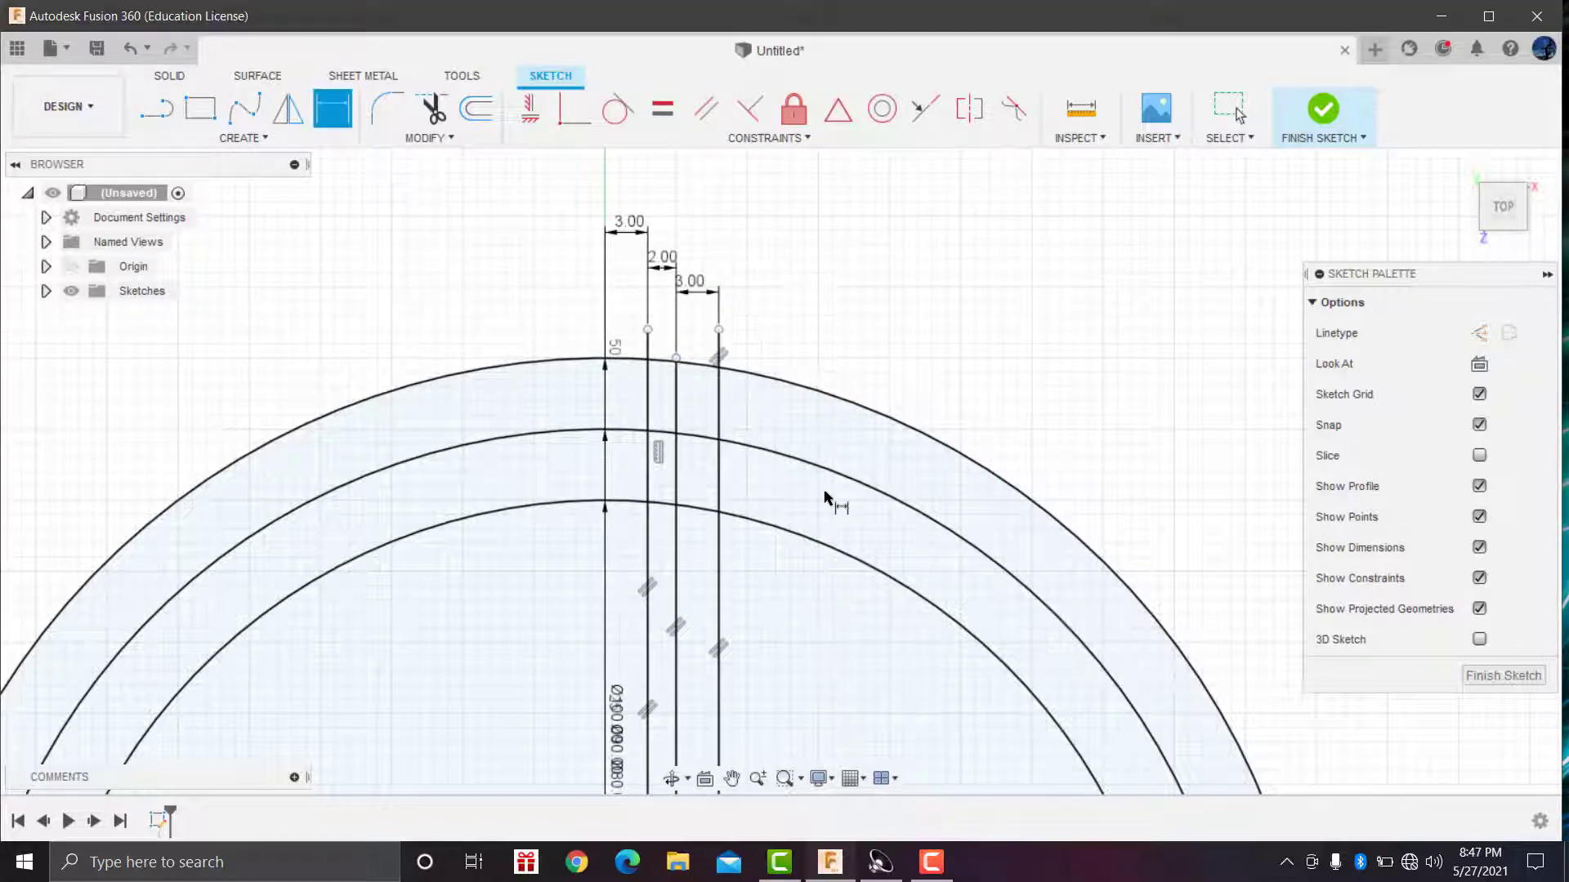
pyautogui.scroll(3, 825, 495)
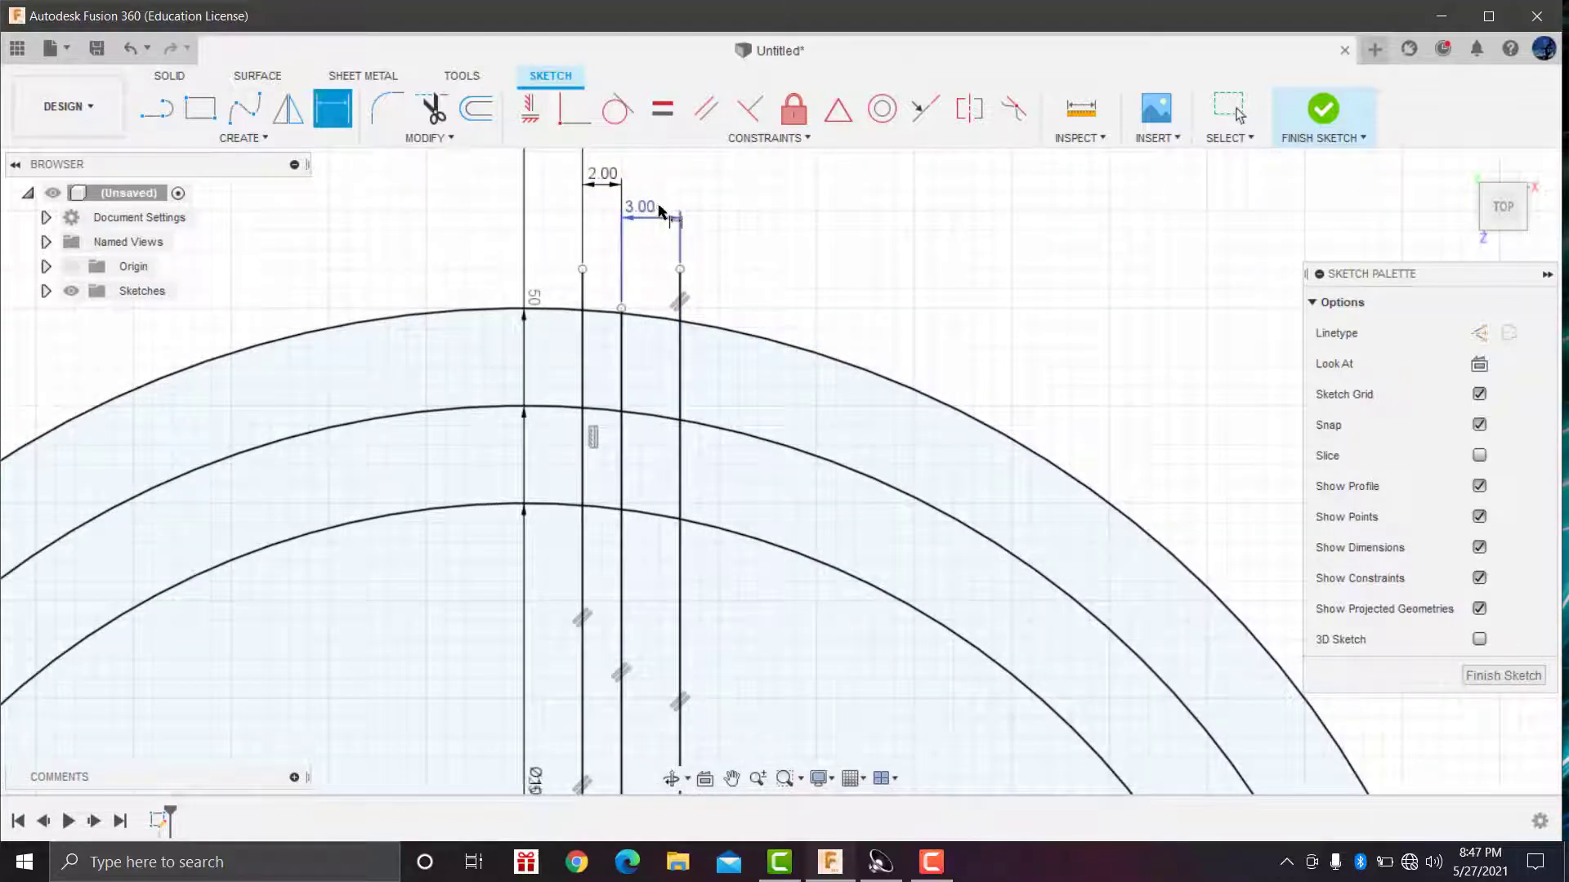
# Step: Edit the line spacings to 1.5 mm and 2 mm
pyautogui.doubleClick(598, 180)
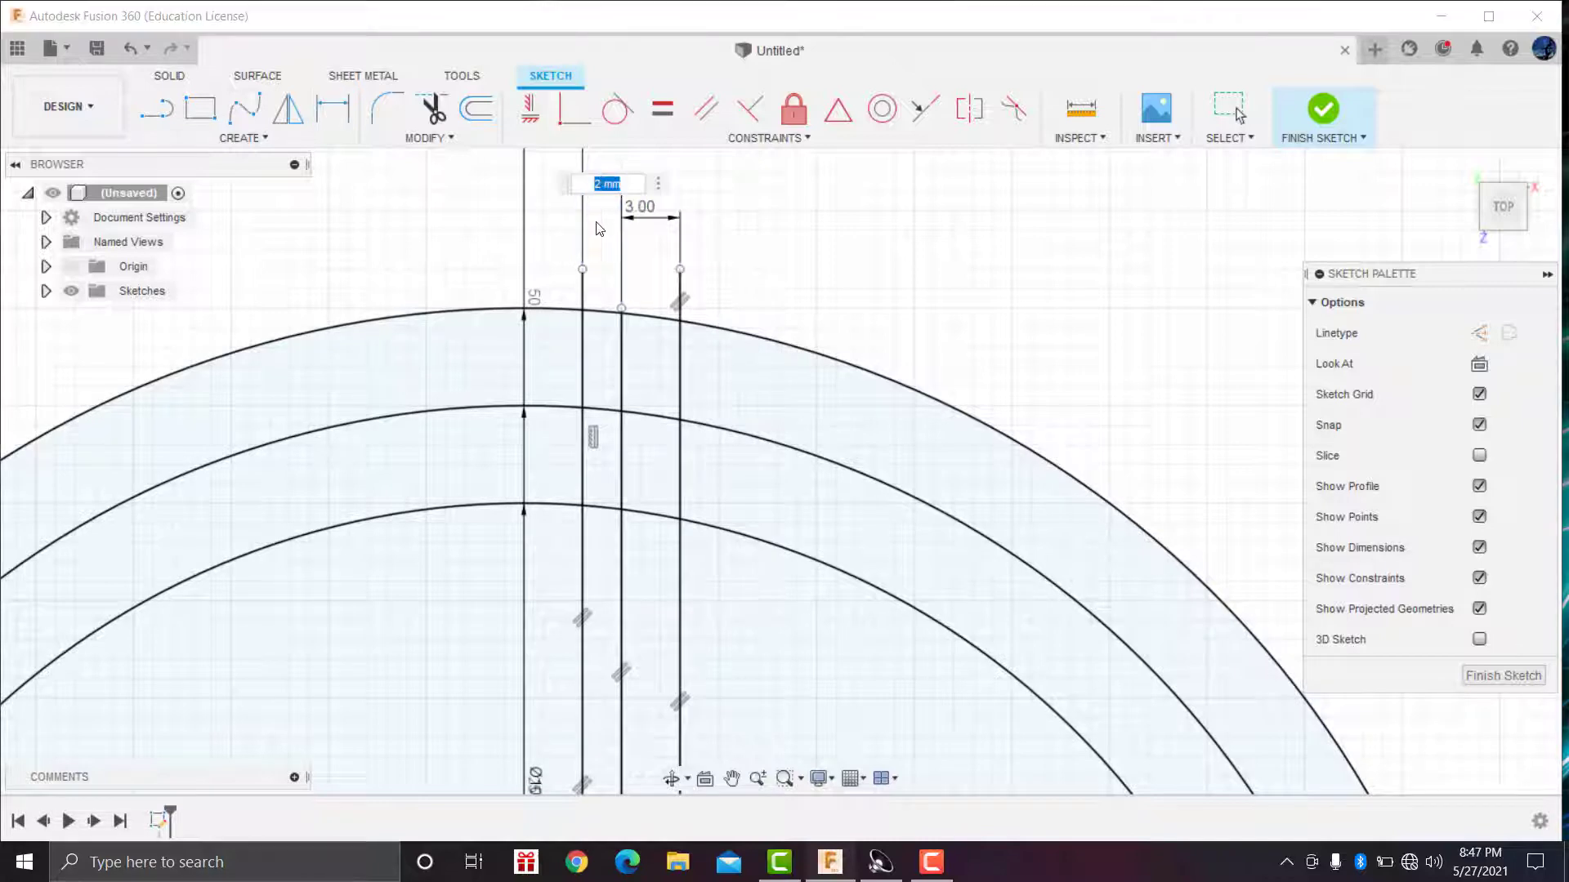
pyautogui.write('1.5')
pyautogui.press('Return')
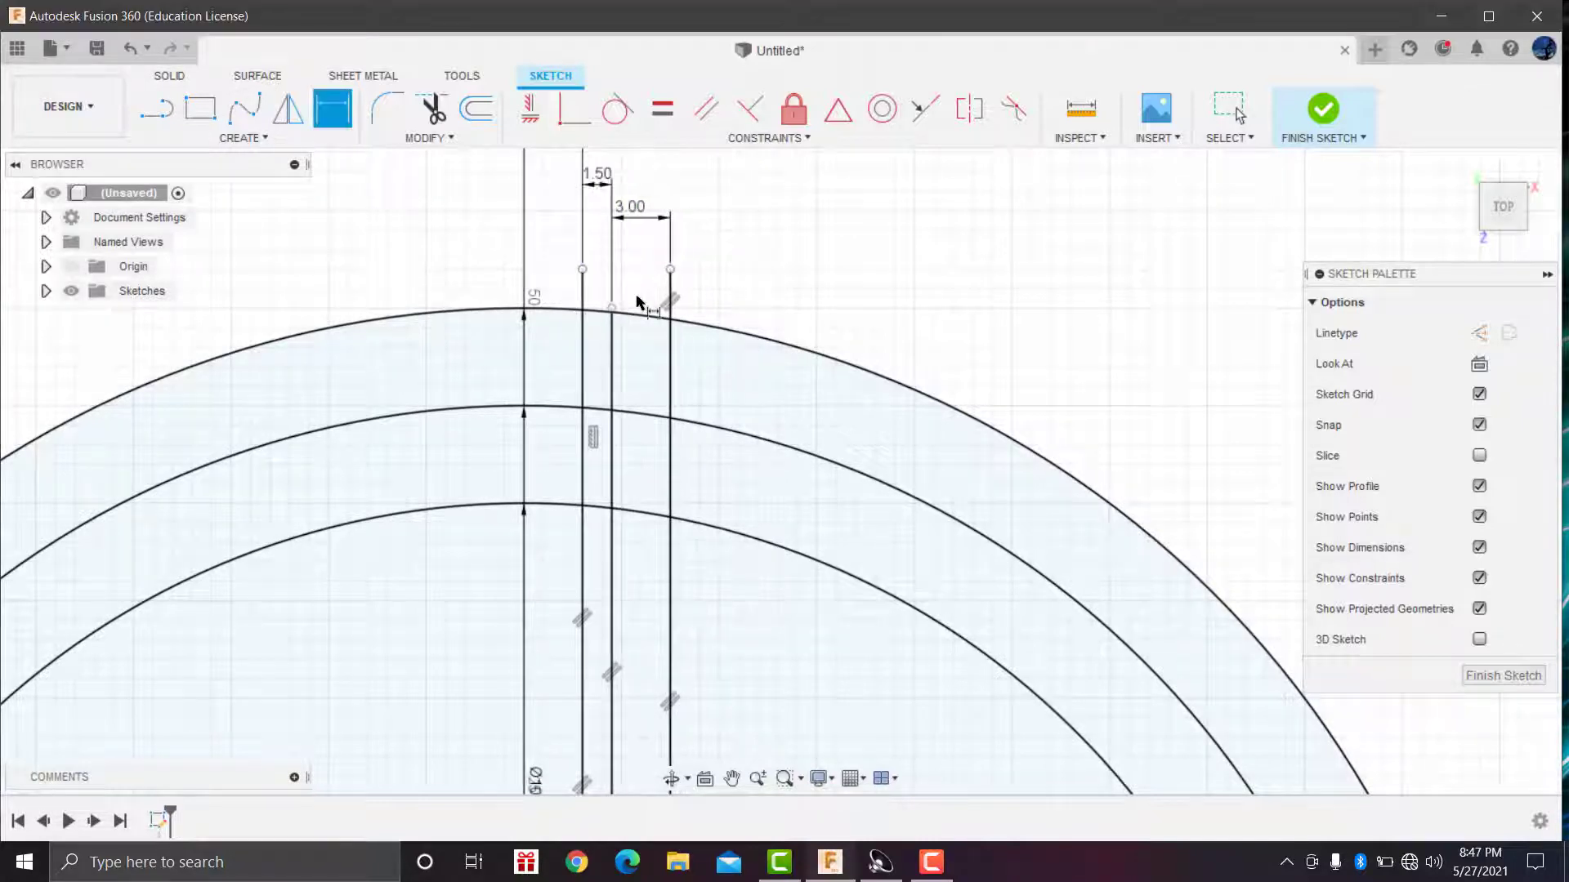
pyautogui.doubleClick(637, 214)
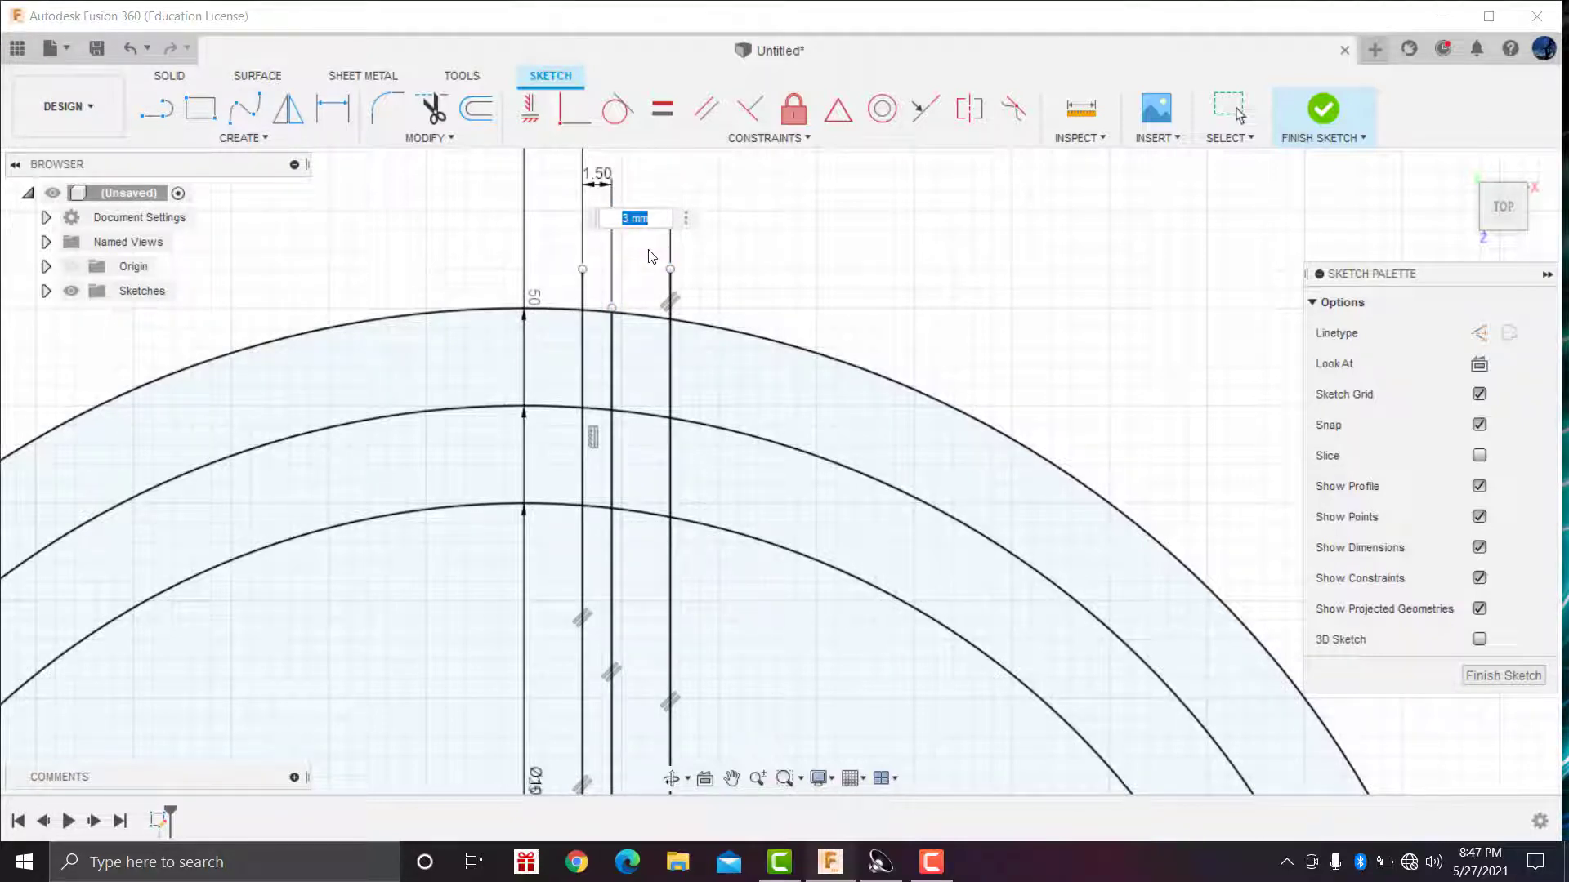
pyautogui.press('Return')
pyautogui.press('d')
pyautogui.scroll(2, 623, 340)
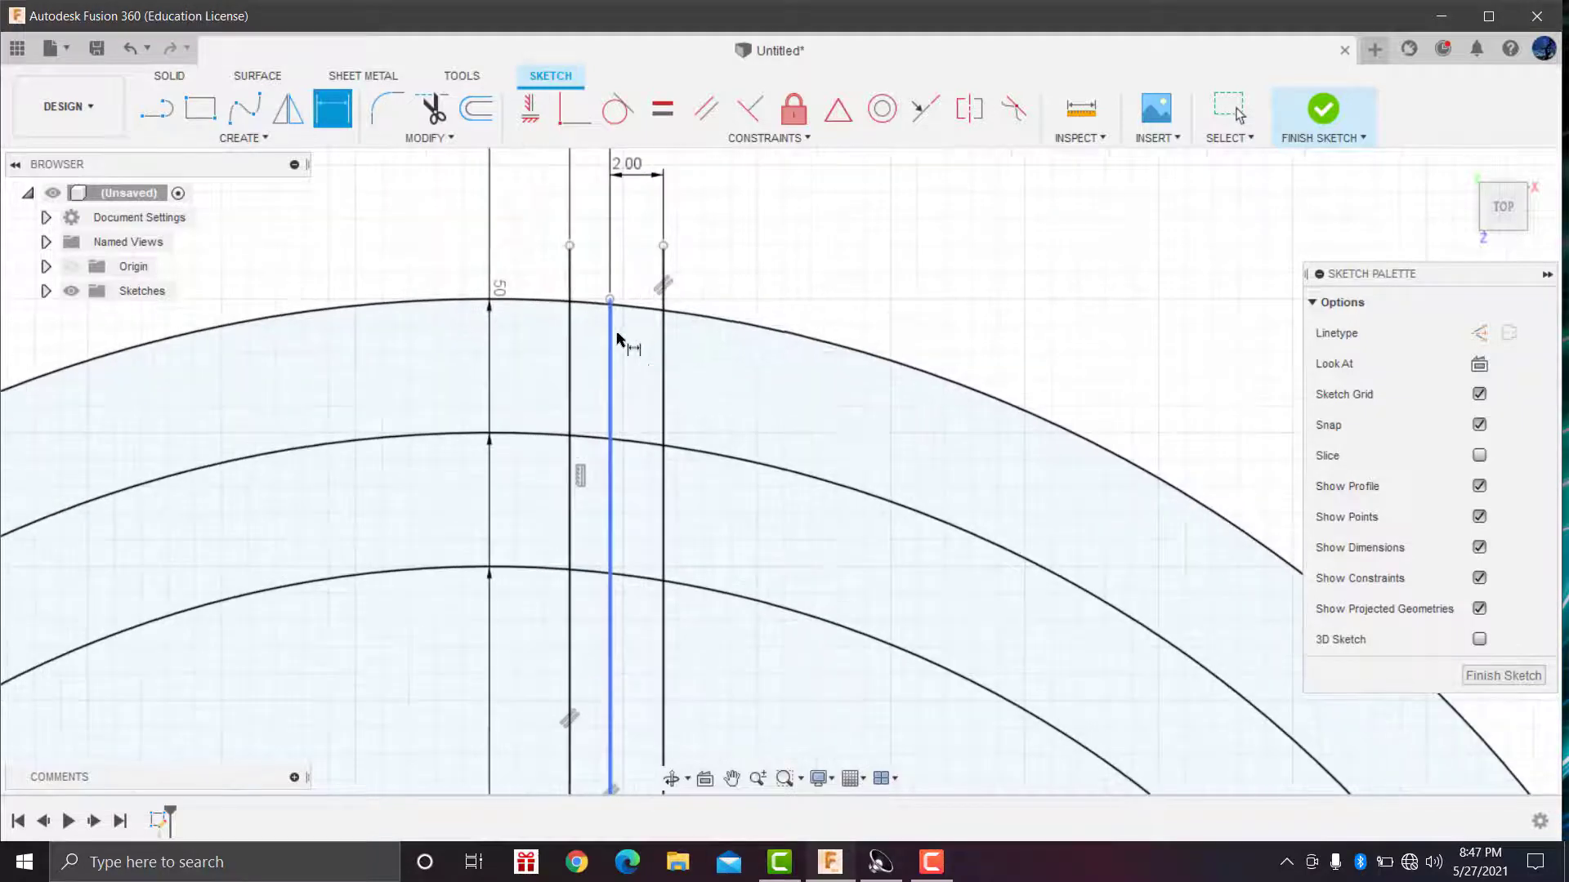
pyautogui.scroll(2, 624, 340)
pyautogui.scroll(2, 623, 340)
pyautogui.scroll(-1, 694, 386)
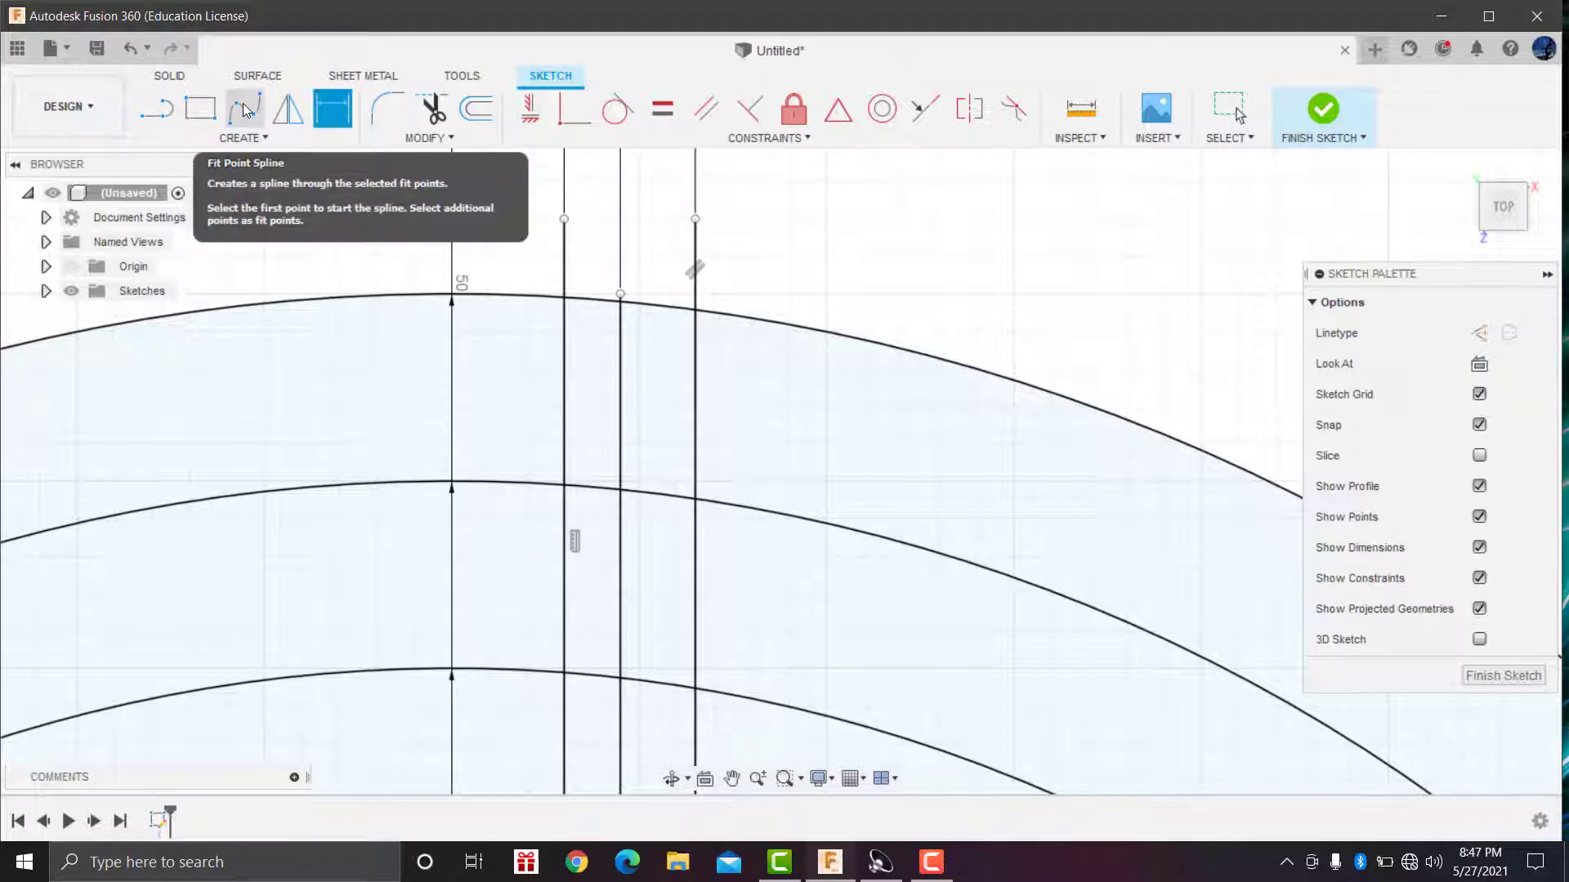
# Step: Draw a fit-point spline through the line intersections on the outer, middle and inner circles
pyautogui.click(245, 109)
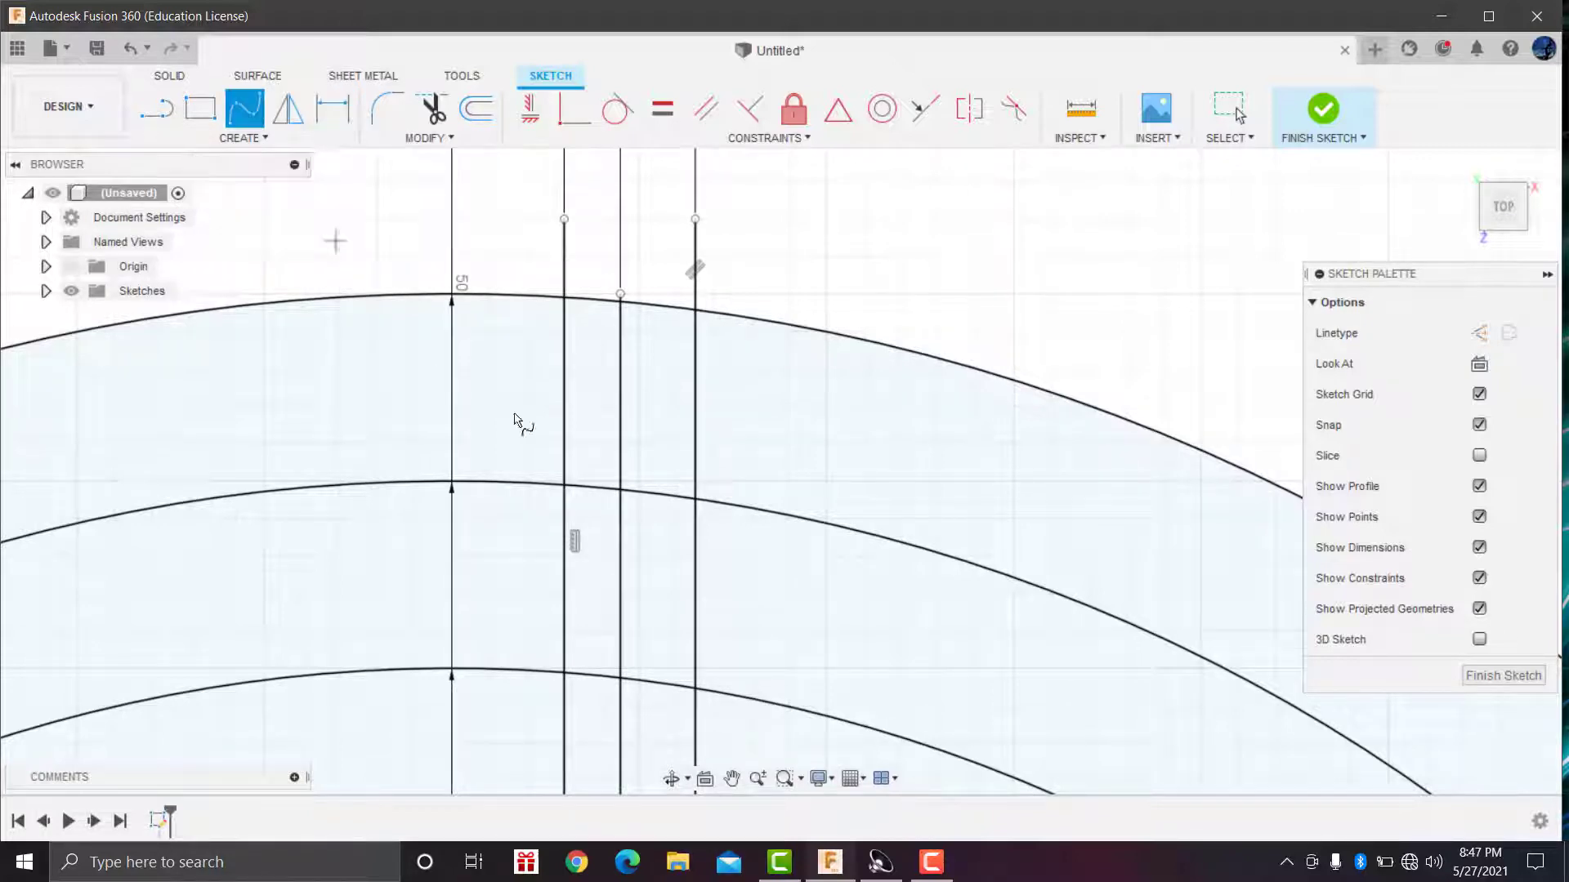
pyautogui.click(564, 298)
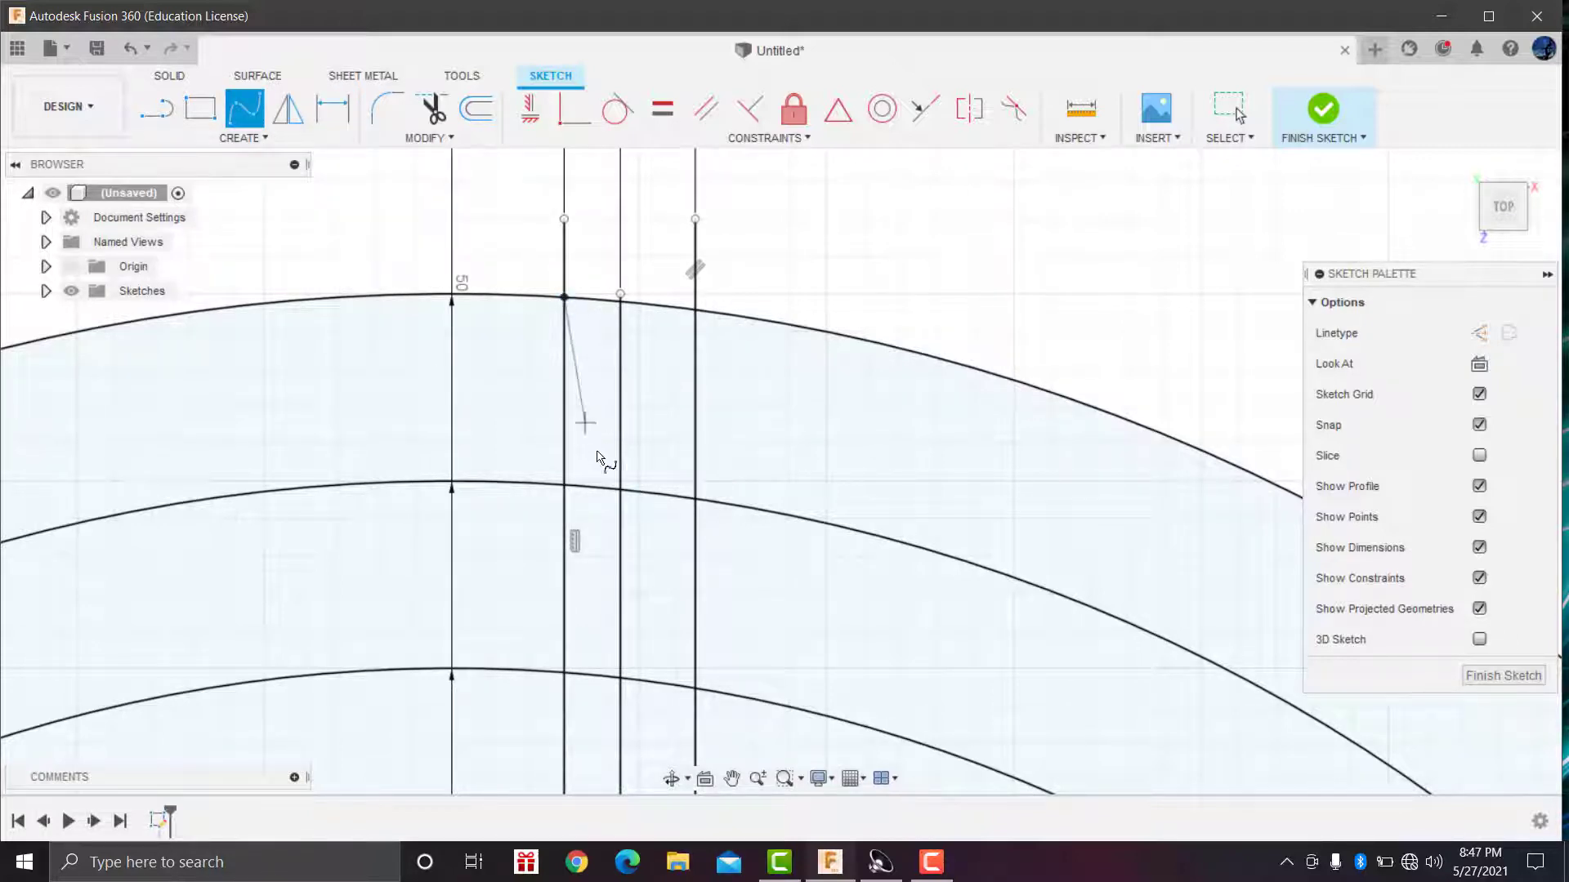
pyautogui.click(620, 490)
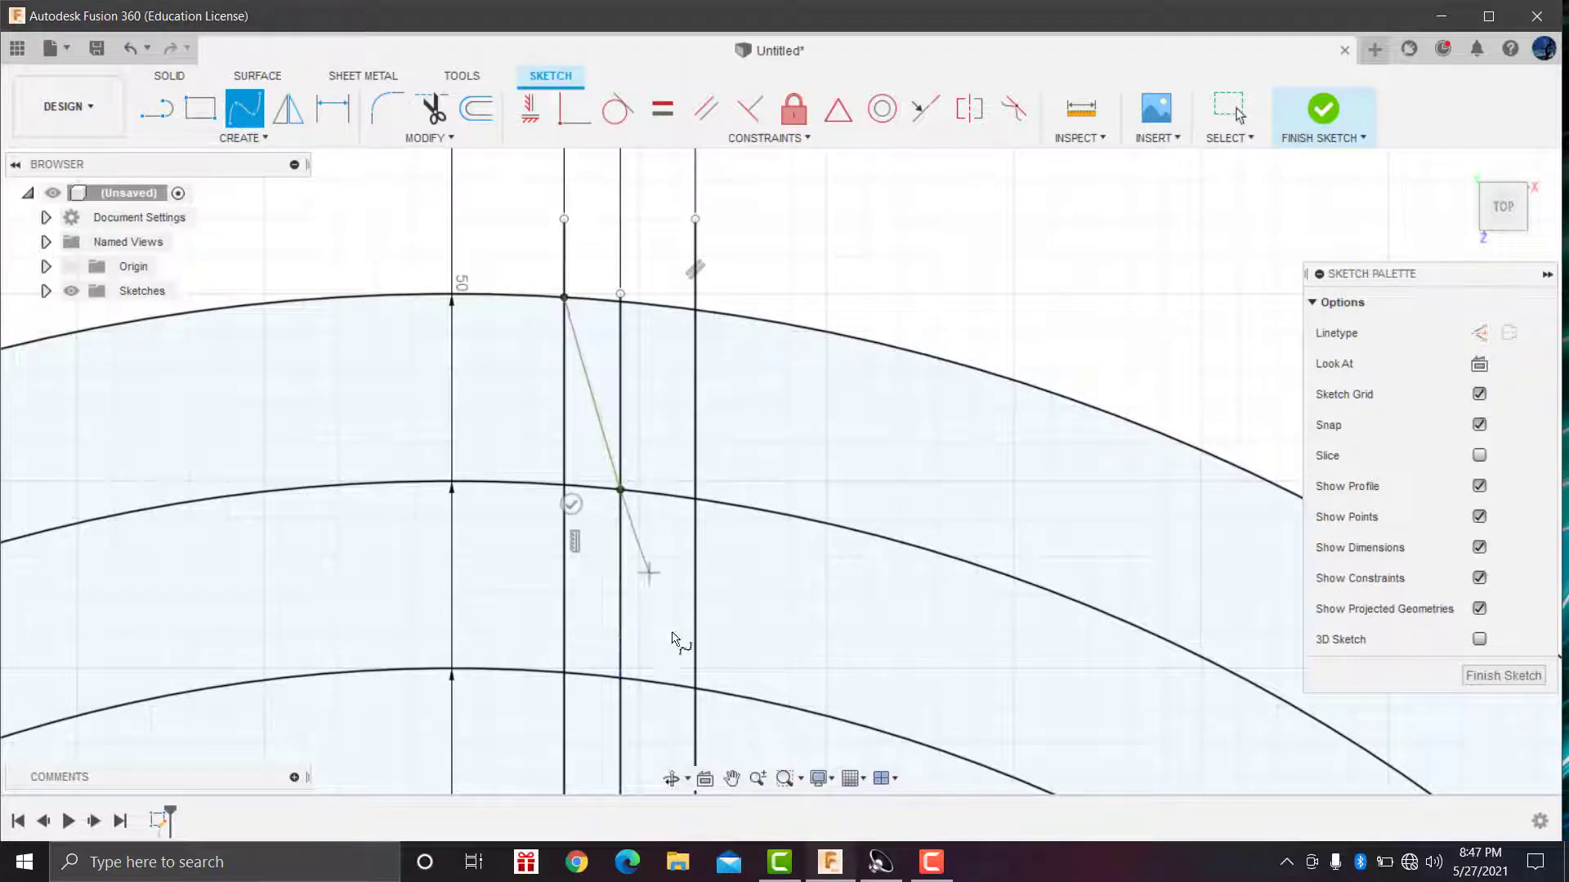
pyautogui.click(696, 691)
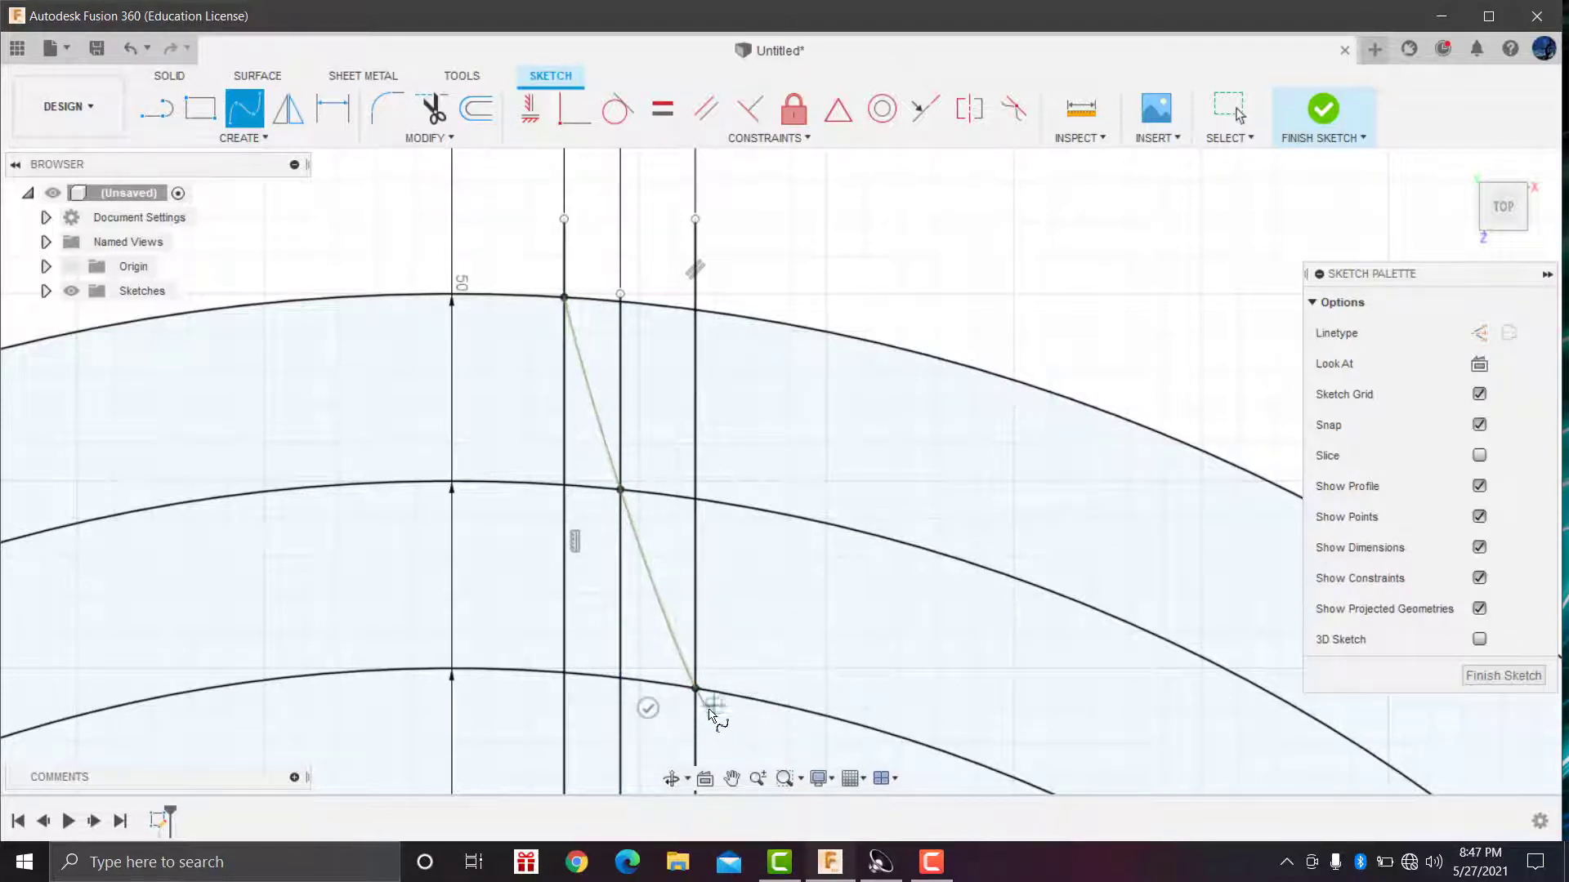
pyautogui.press('Escape')
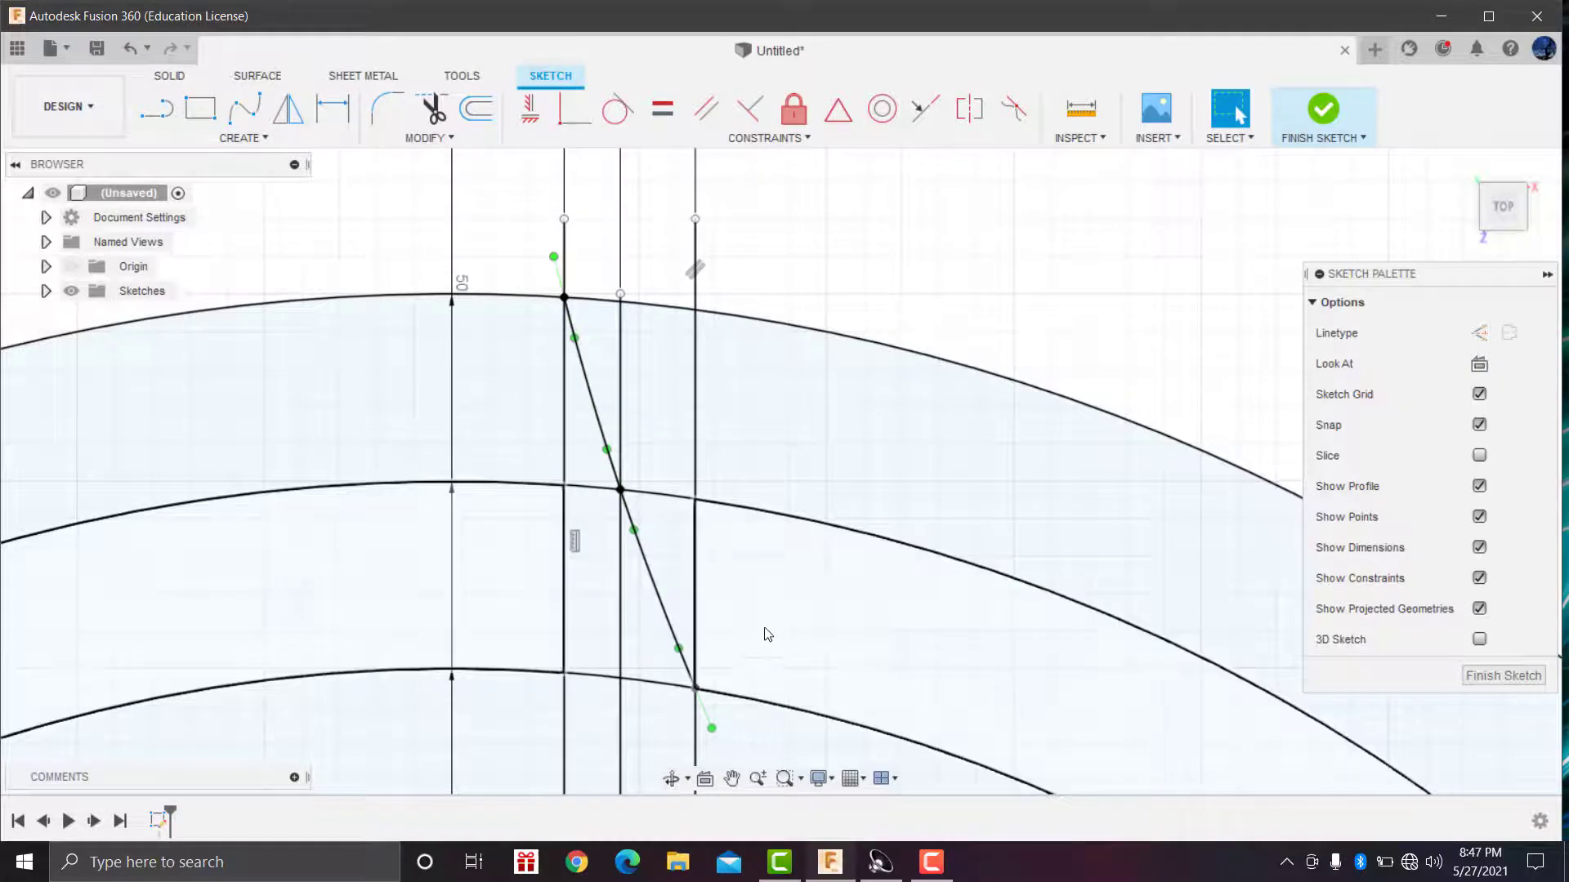
pyautogui.scroll(2, 614, 441)
pyautogui.scroll(-2, 614, 442)
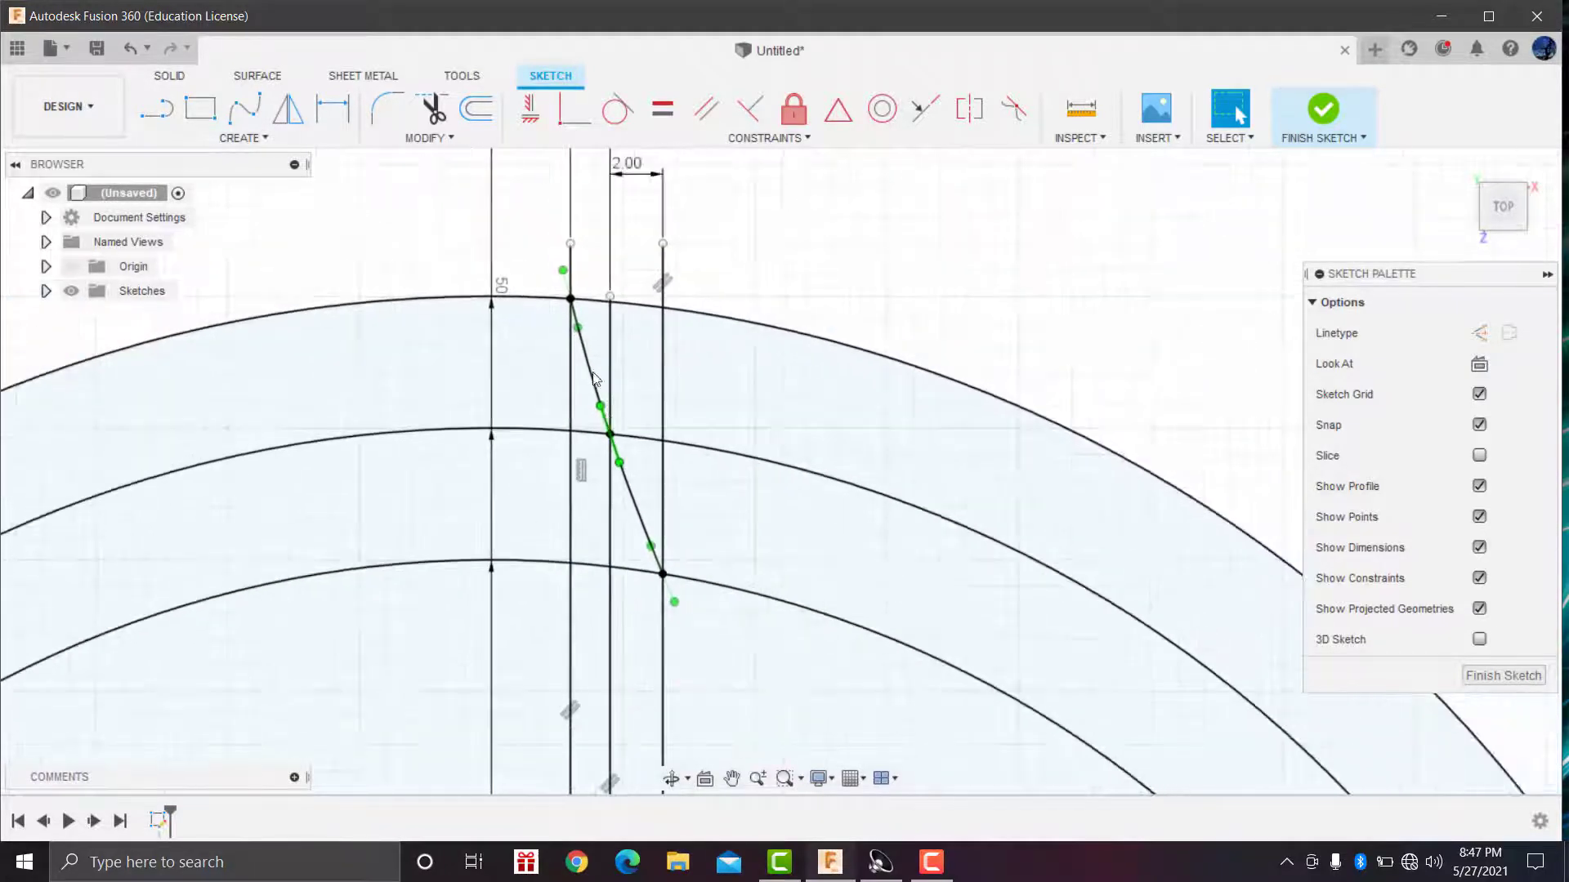
pyautogui.scroll(-1, 614, 441)
pyautogui.click(609, 375)
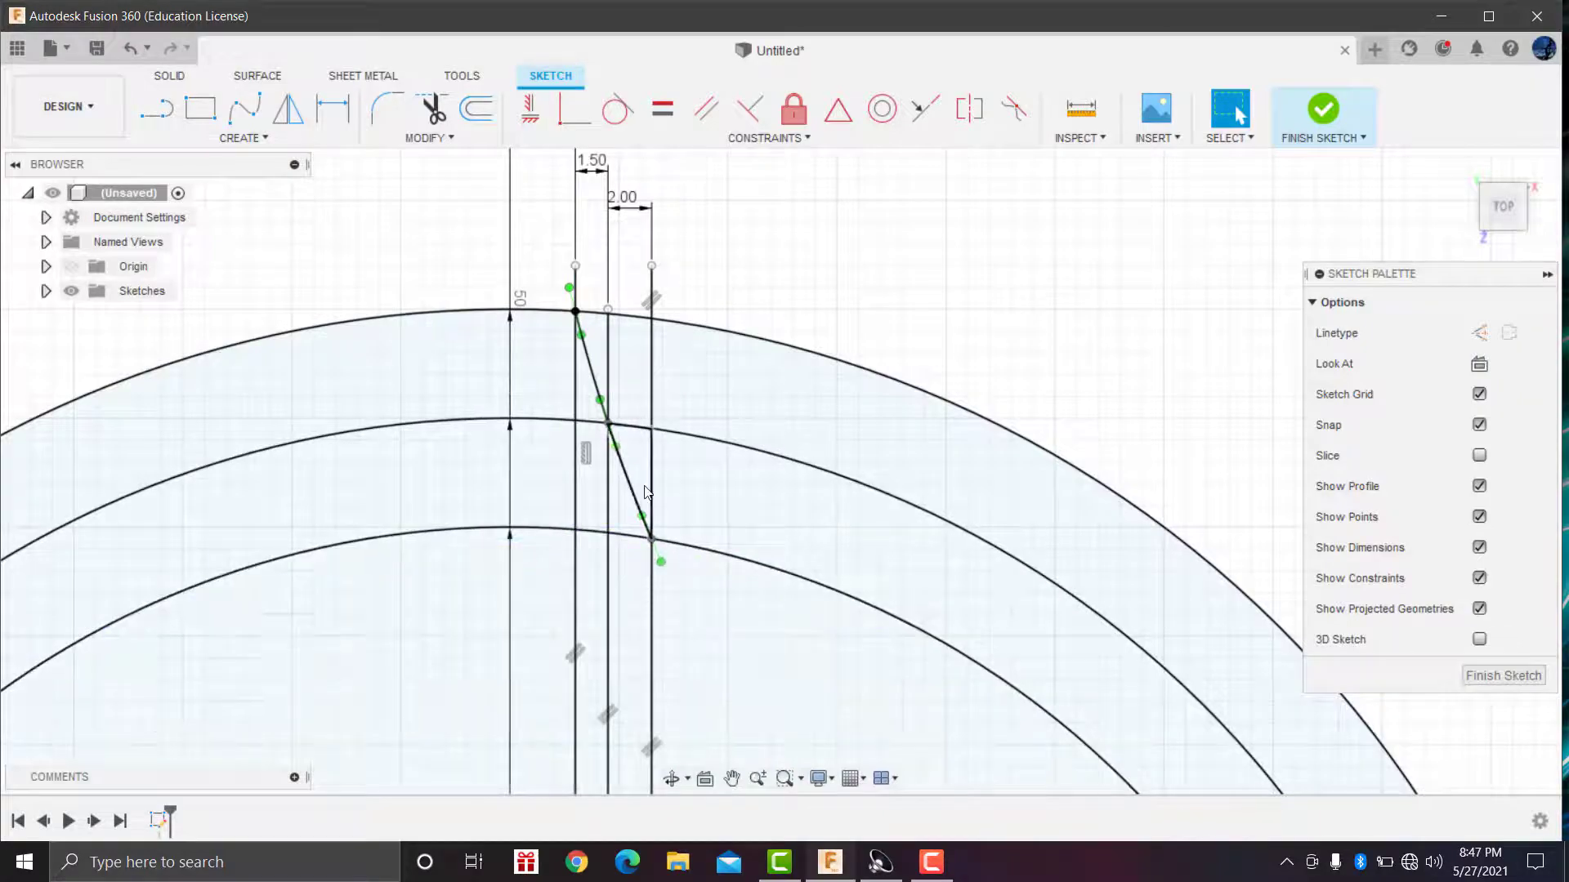
pyautogui.scroll(-4, 631, 393)
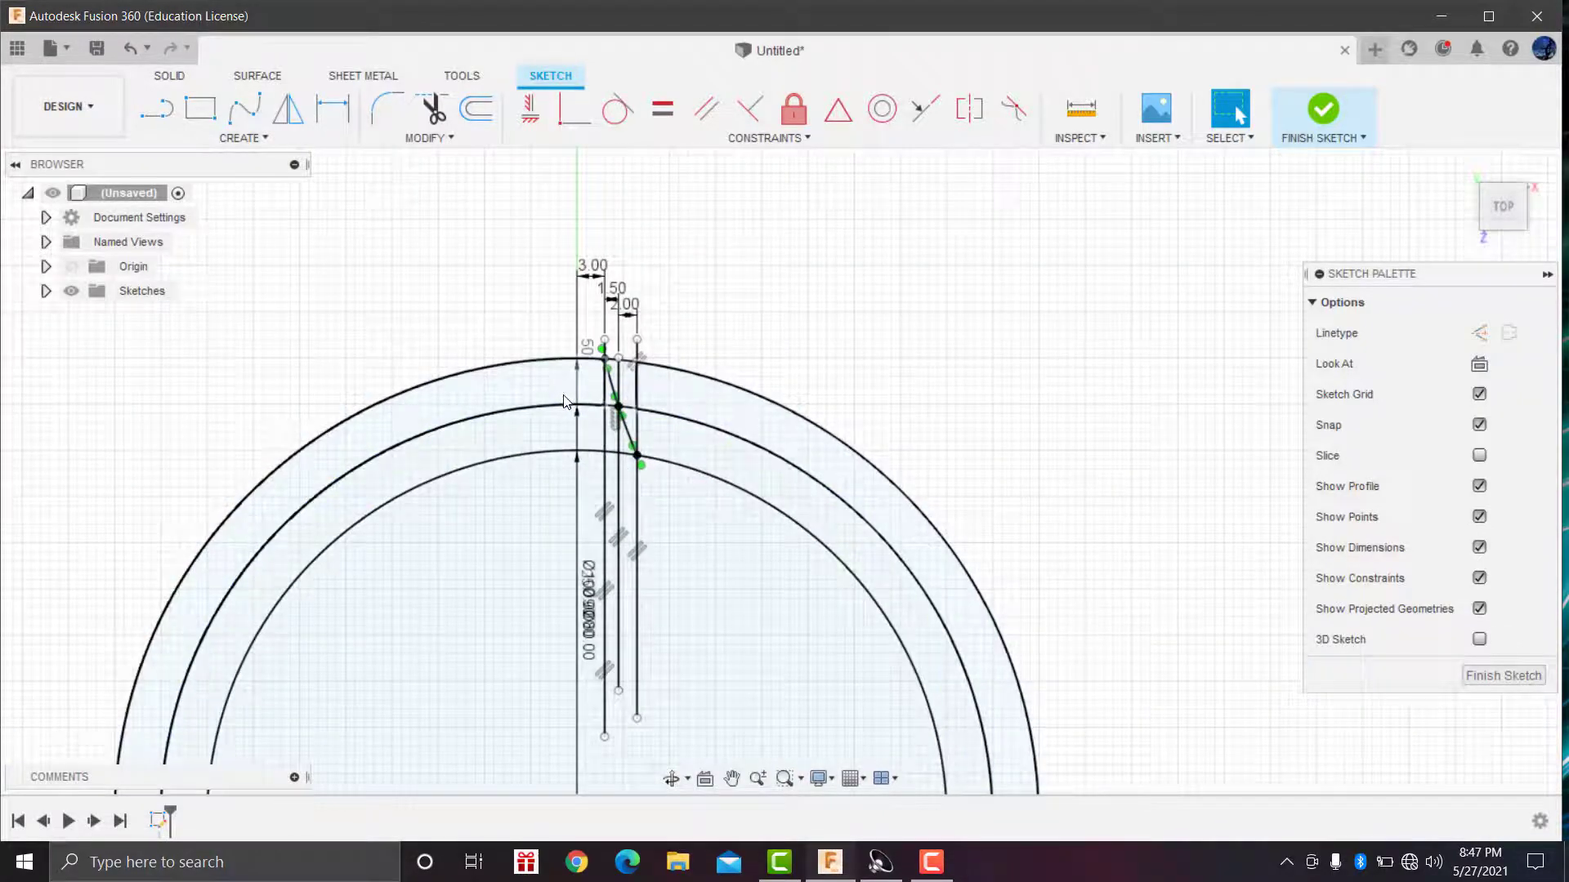
pyautogui.scroll(2, 621, 397)
pyautogui.scroll(3, 621, 396)
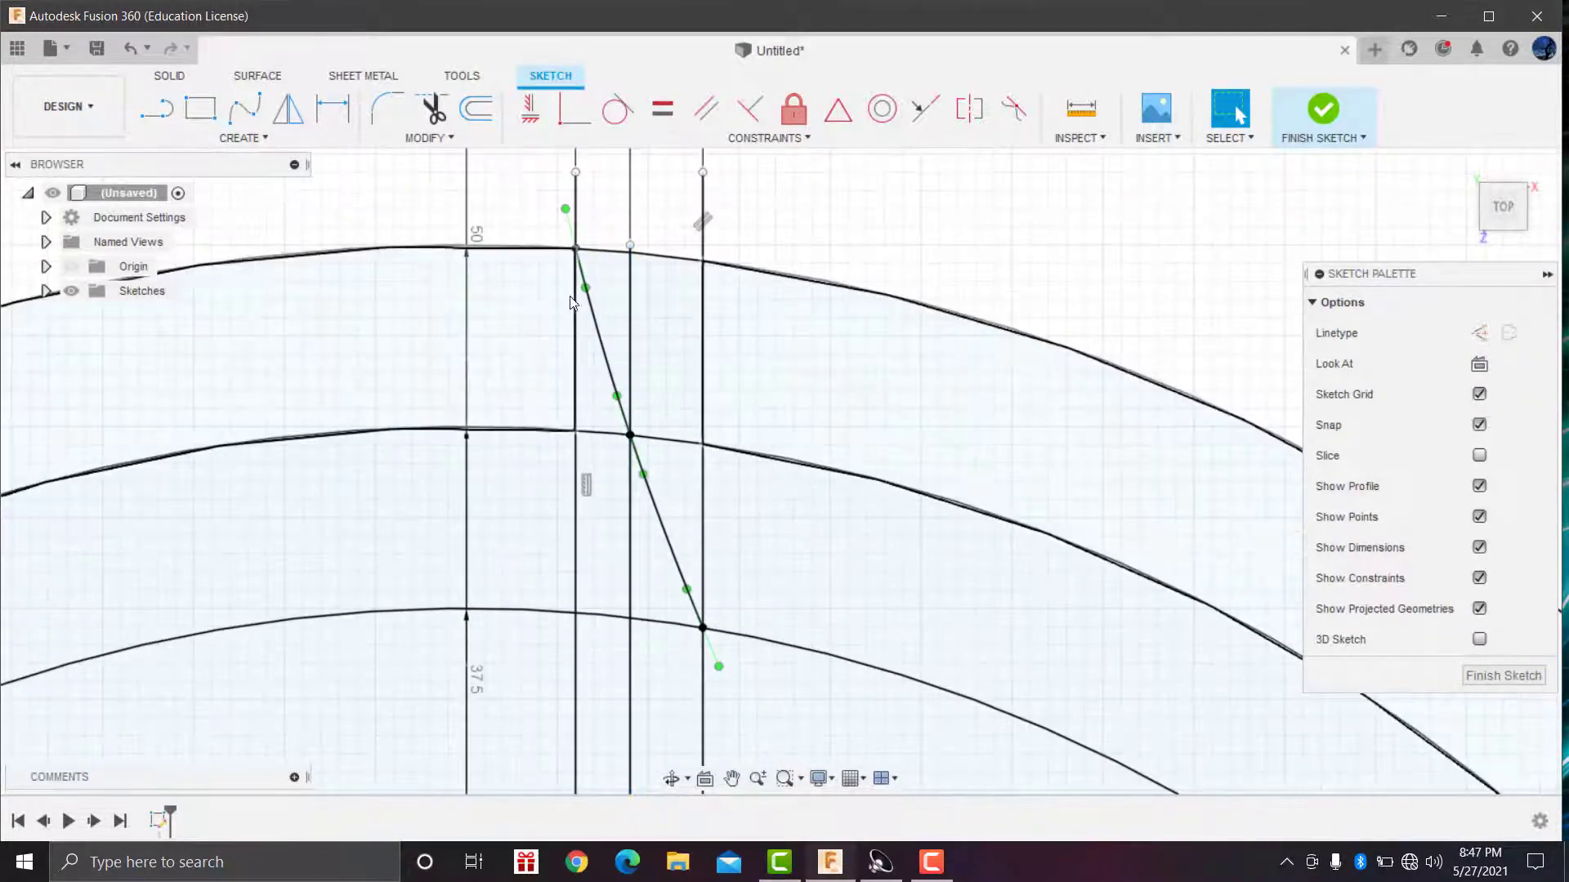
pyautogui.scroll(3, 654, 409)
pyautogui.scroll(-3, 678, 431)
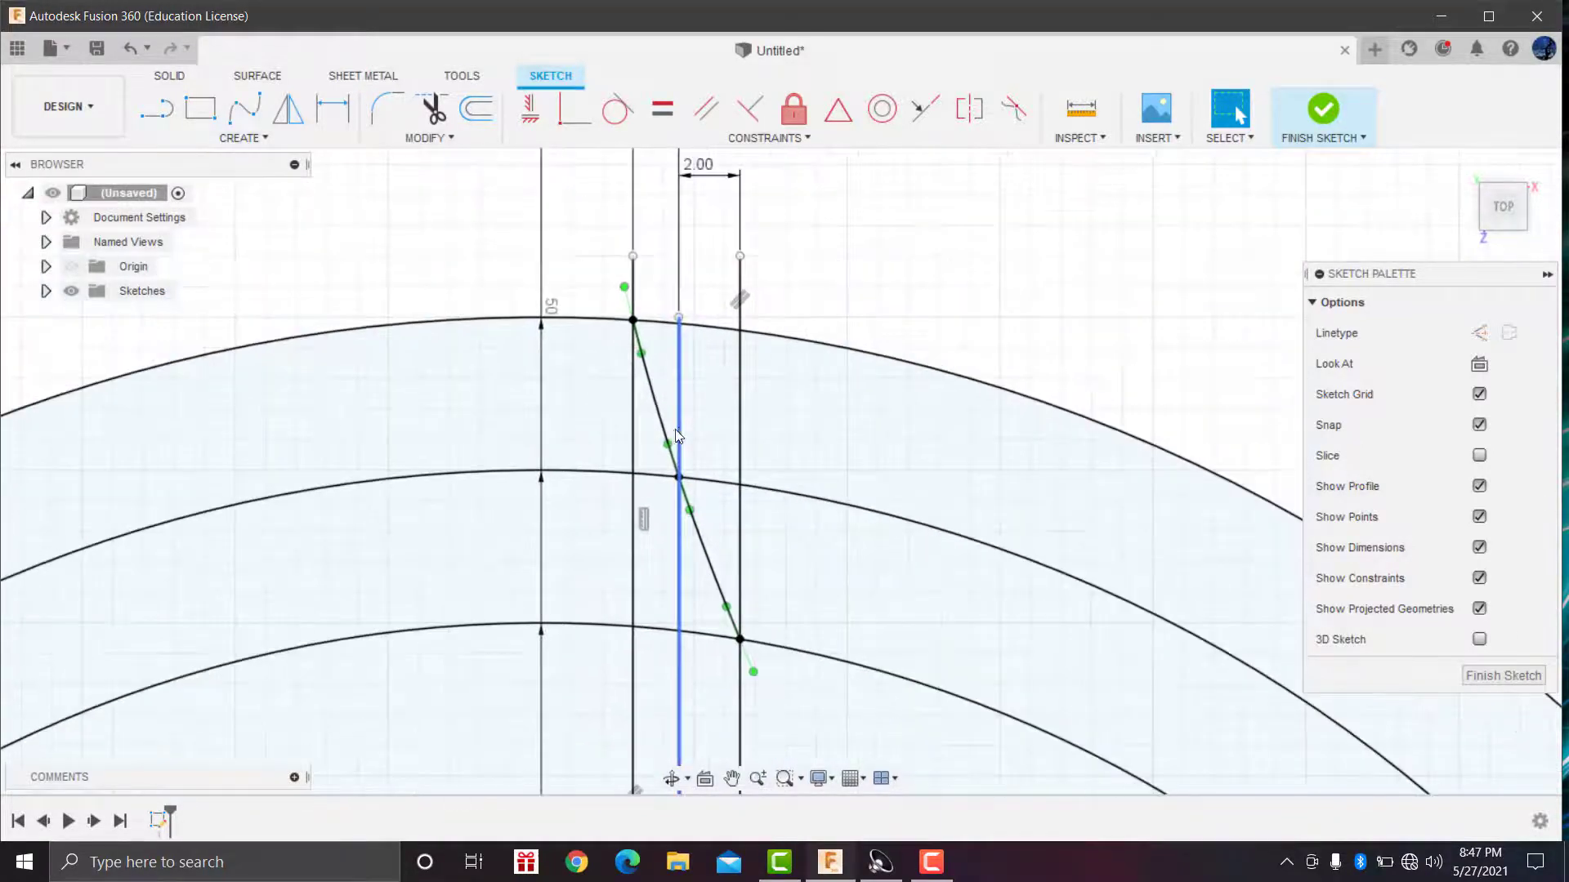
pyautogui.scroll(-2, 666, 413)
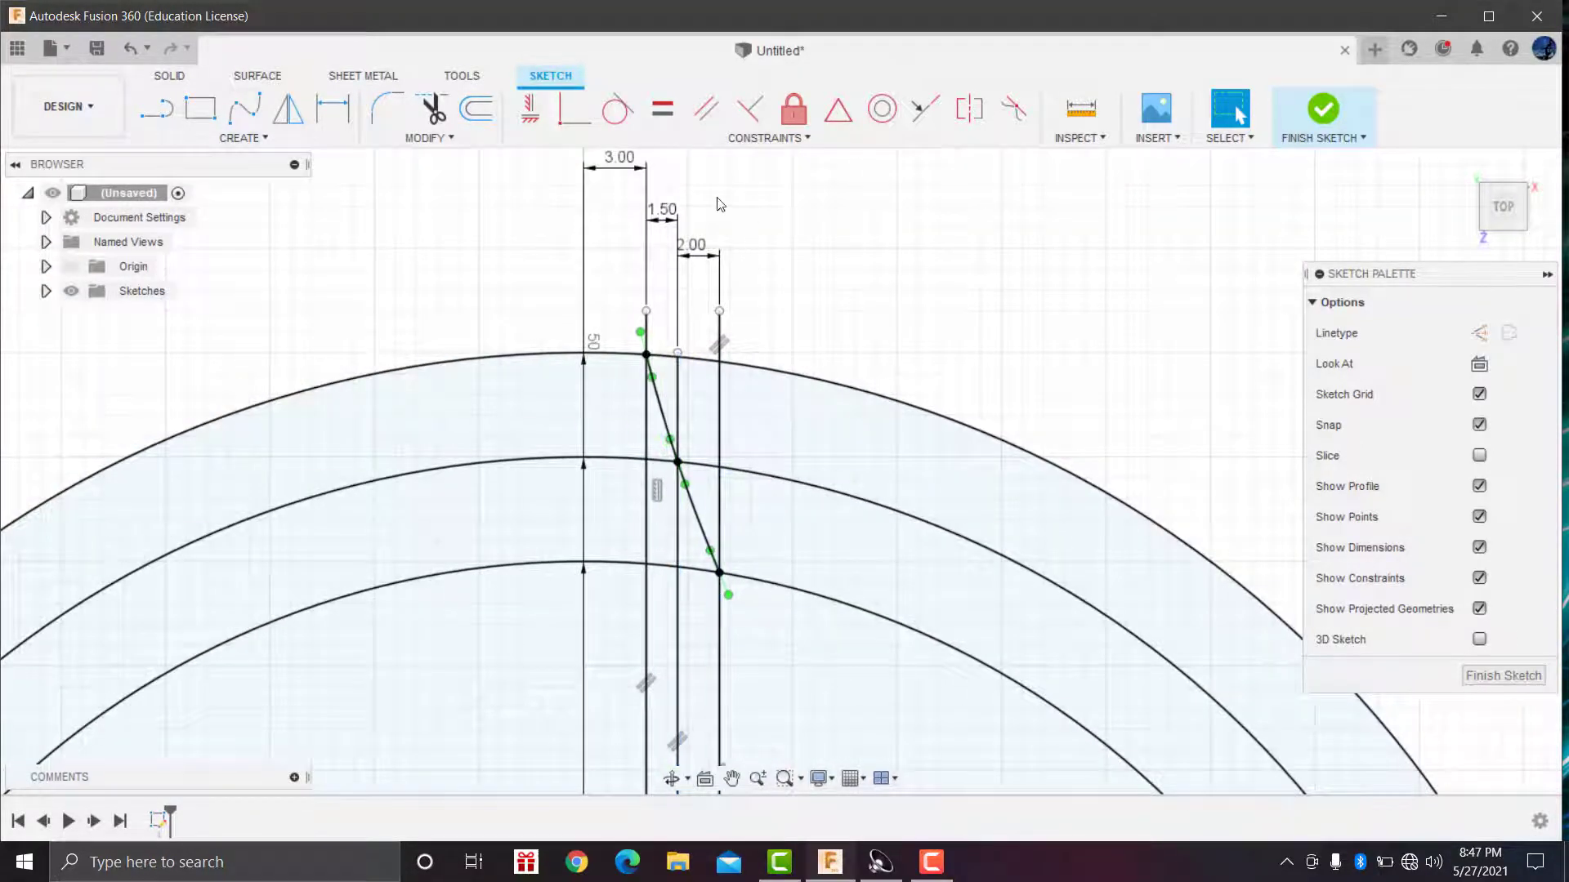
# Step: Begin mirroring the flank spline, then cancel since no mirror axis exists
pyautogui.click(256, 140)
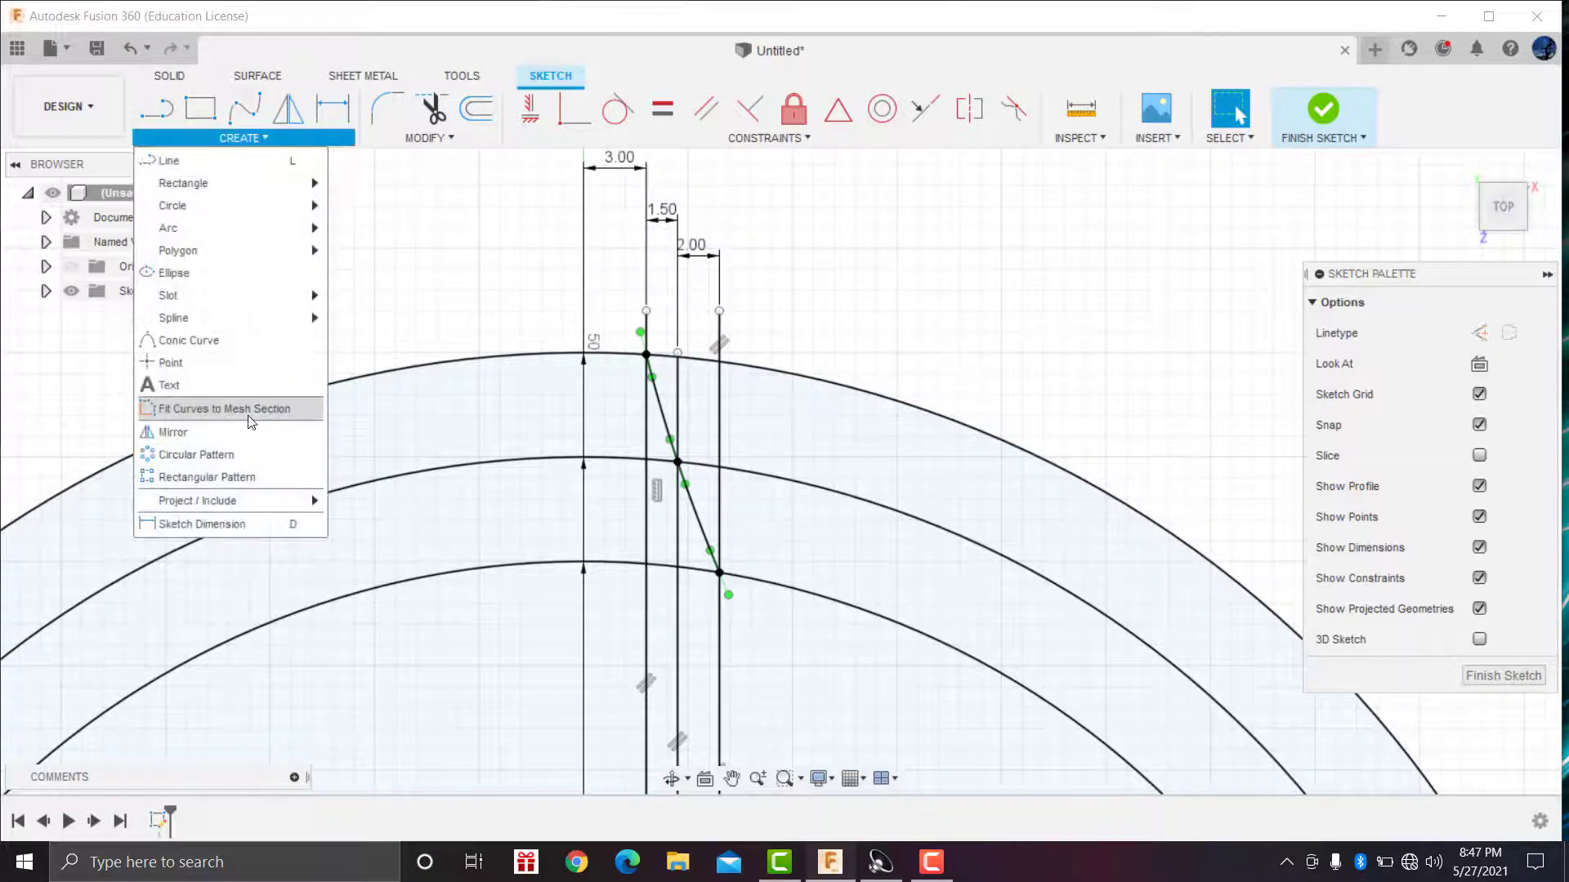
pyautogui.click(209, 436)
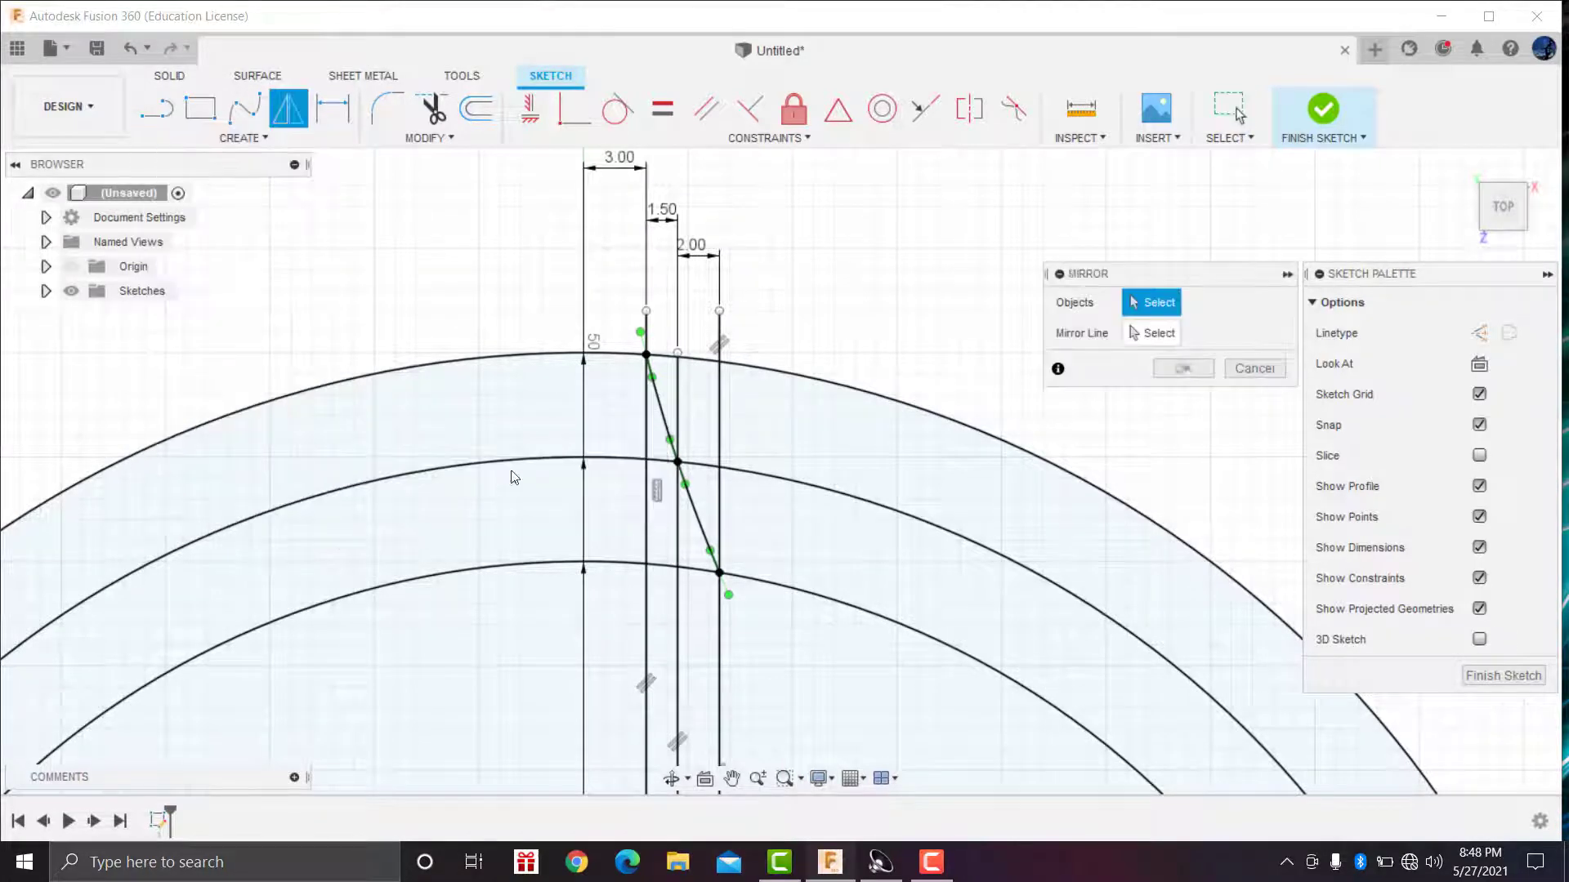
pyautogui.click(661, 415)
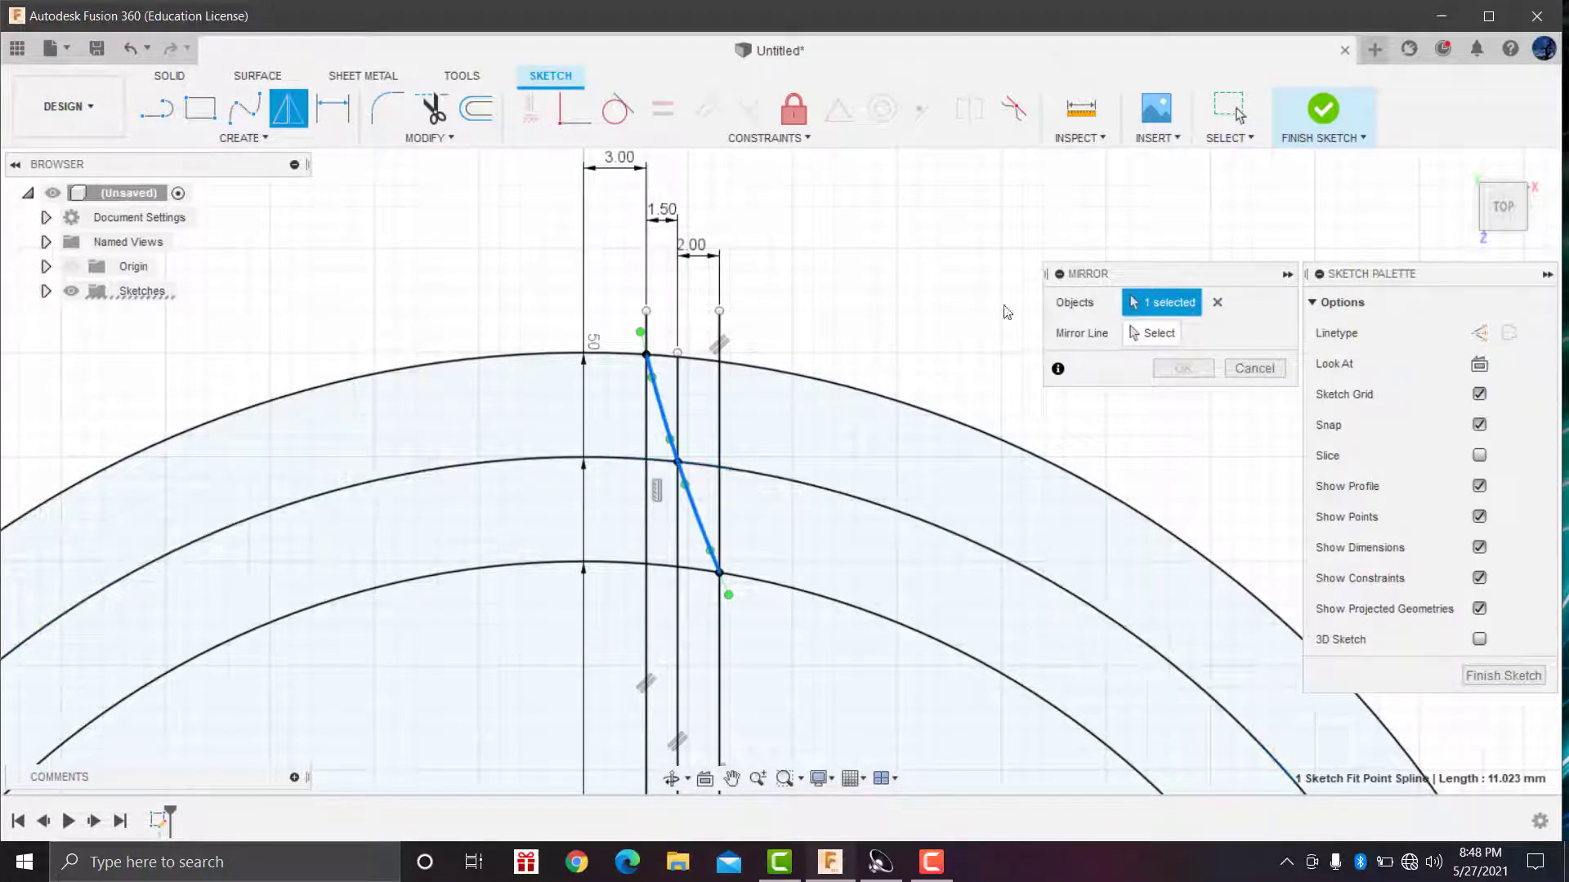
pyautogui.click(1150, 333)
pyautogui.scroll(-2, 790, 369)
pyautogui.scroll(-2, 791, 370)
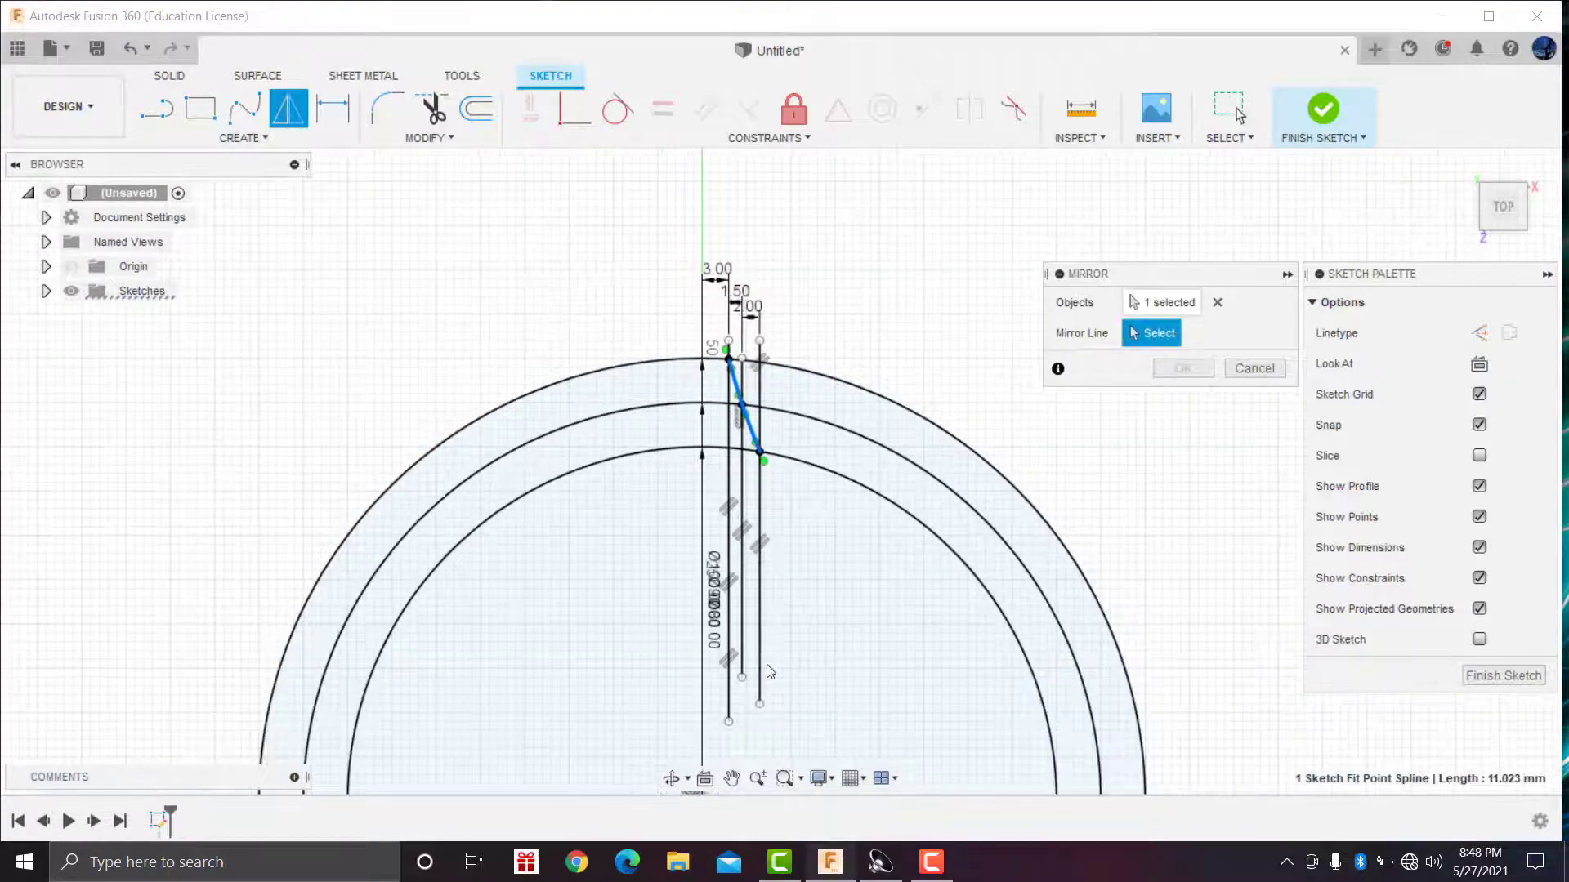
pyautogui.scroll(-2, 695, 736)
pyautogui.scroll(1, 719, 739)
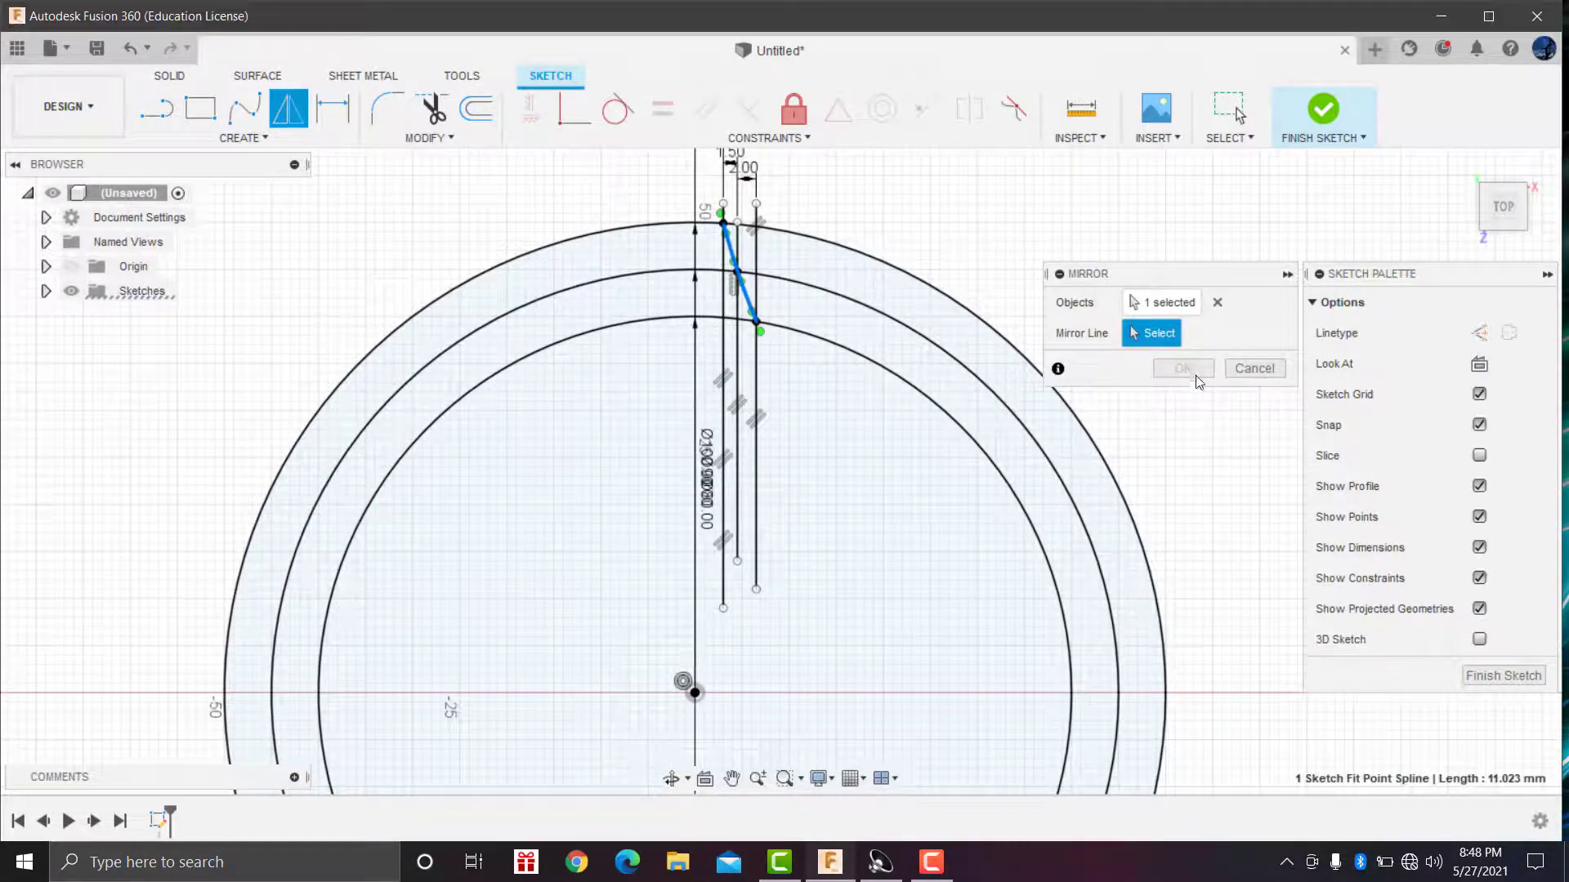
pyautogui.click(1254, 369)
# Step: Draw a vertical centre line straight up from the origin
pyautogui.click(156, 108)
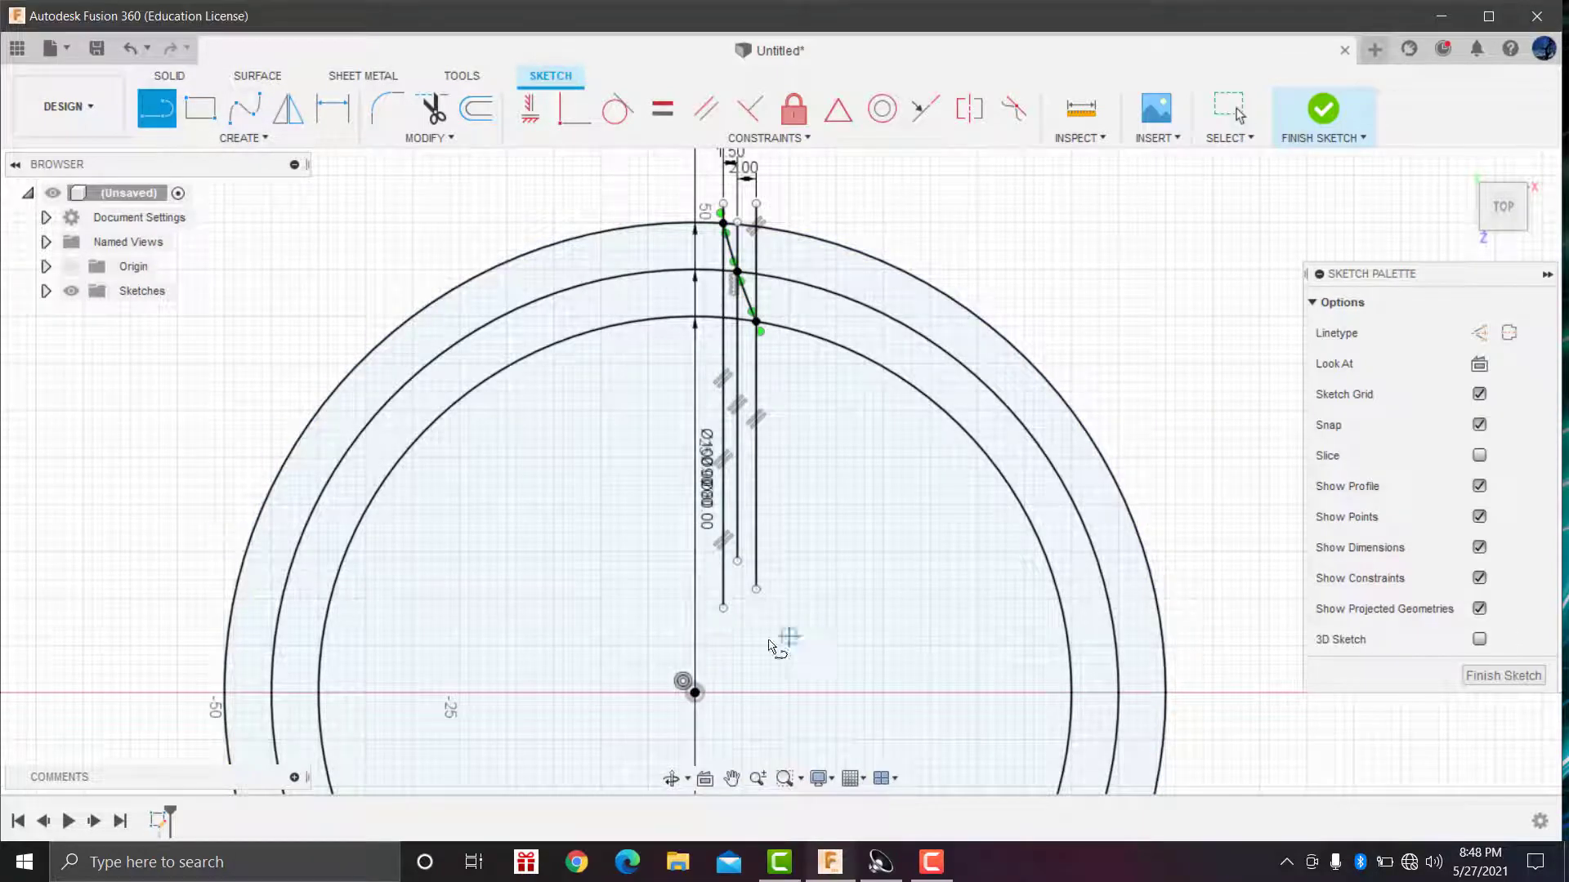
pyautogui.click(694, 693)
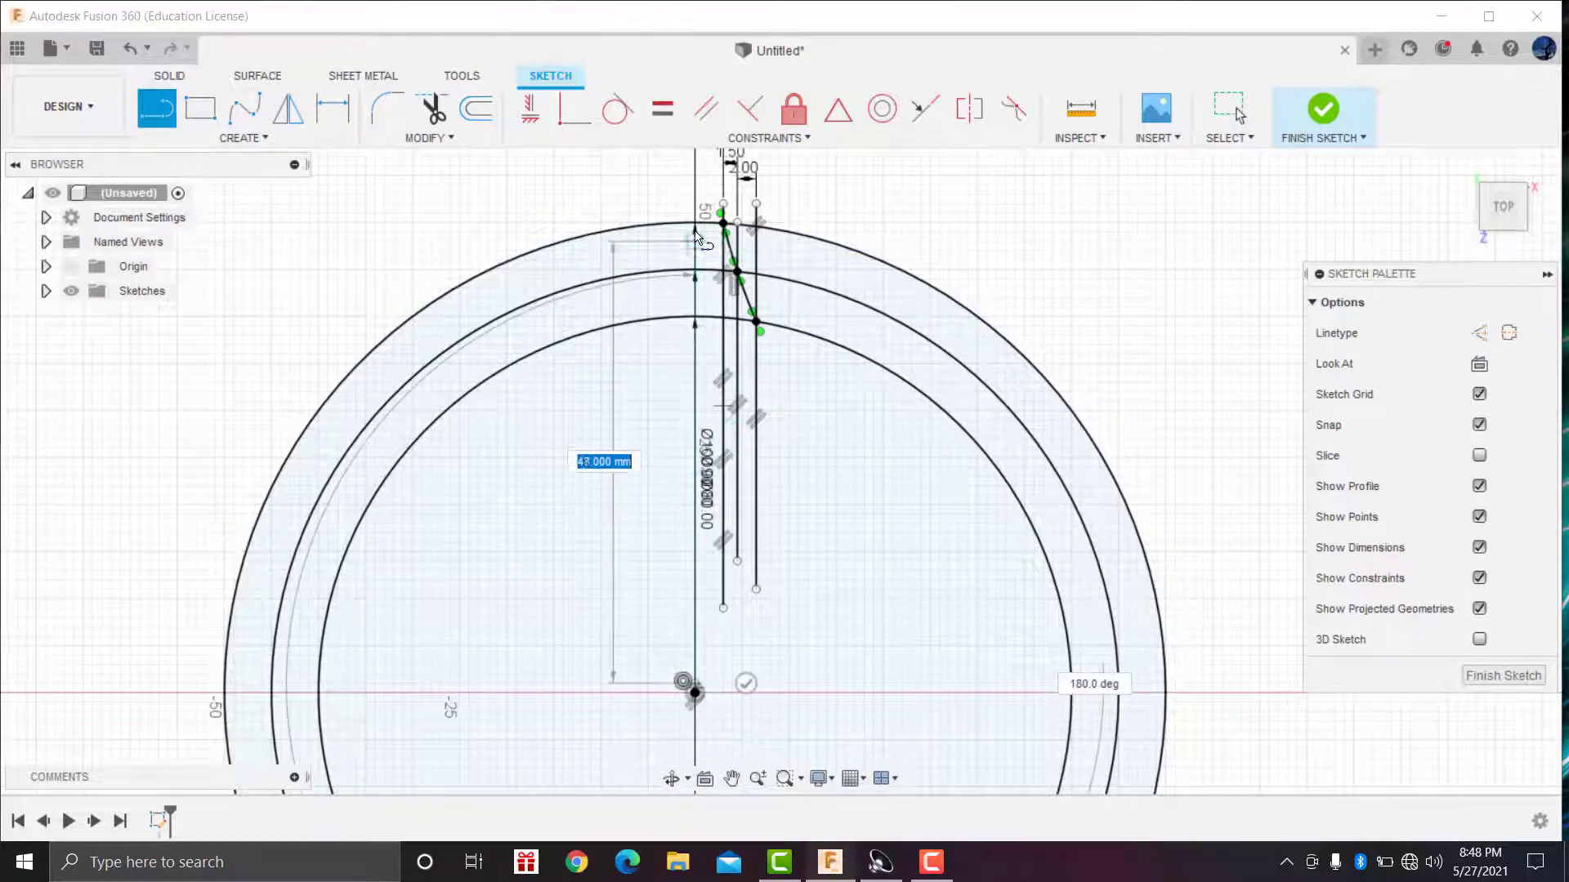
pyautogui.click(695, 187)
pyautogui.press('Escape')
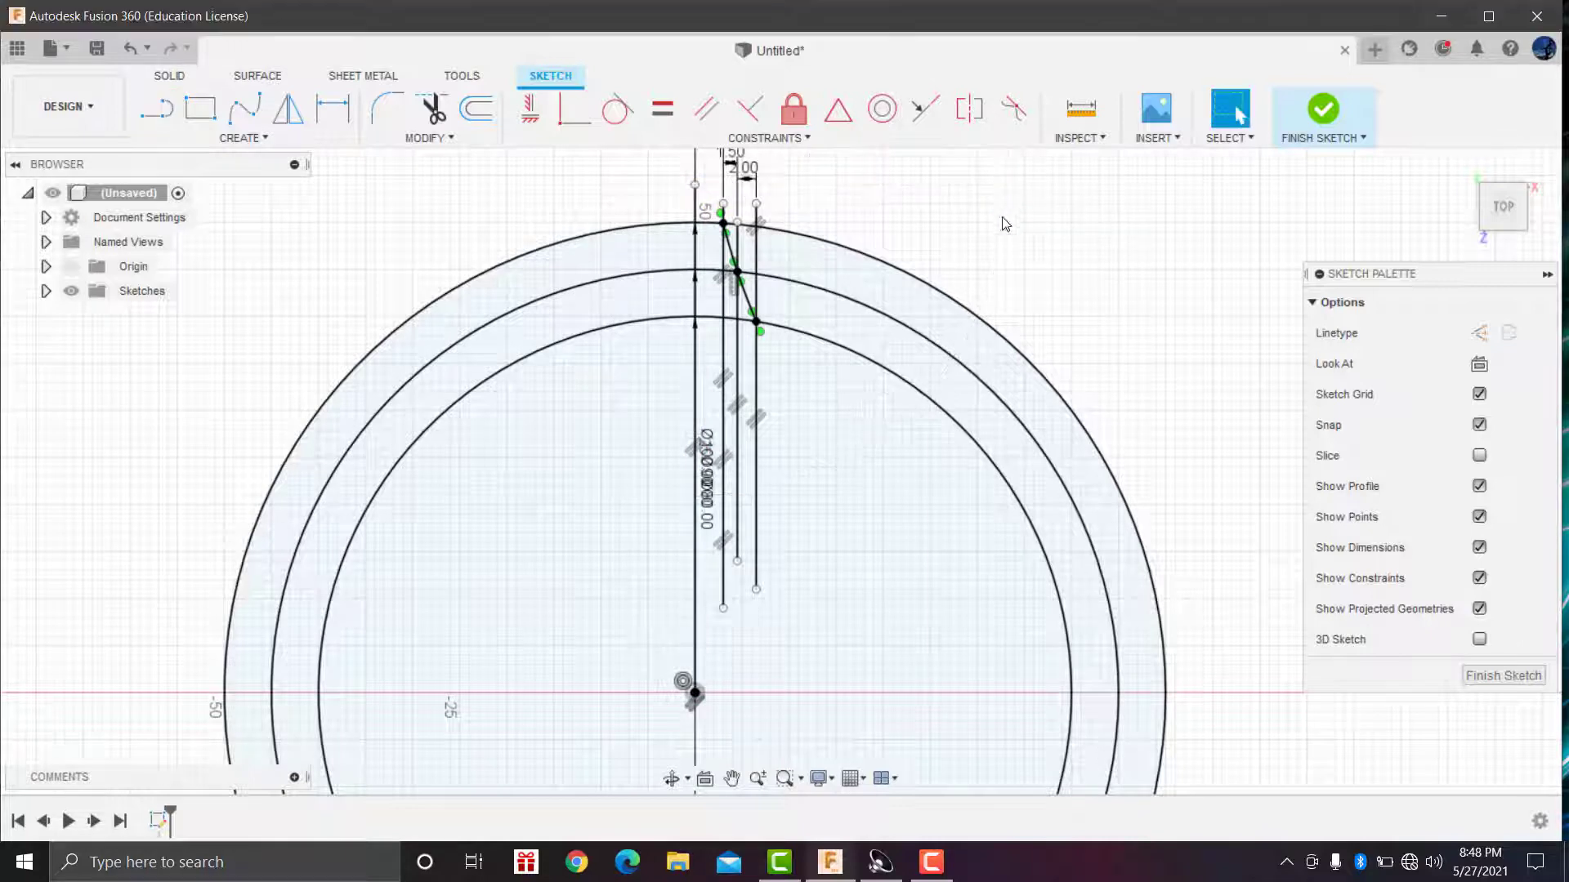
# Step: Mirror the tooth-flank spline across the vertical centre line
pyautogui.click(243, 137)
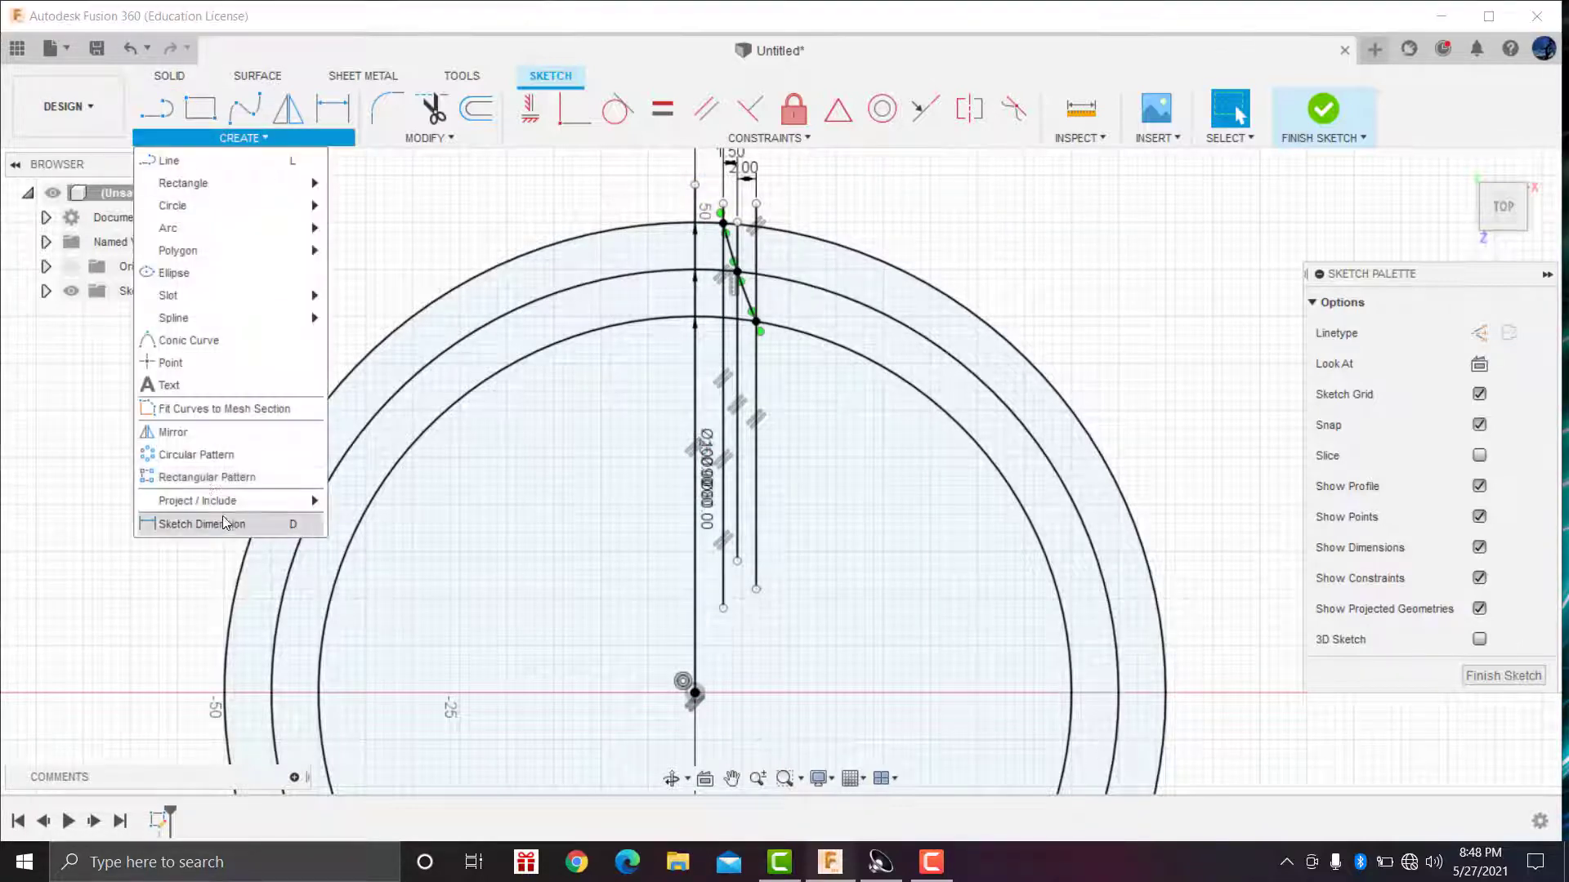
pyautogui.click(174, 432)
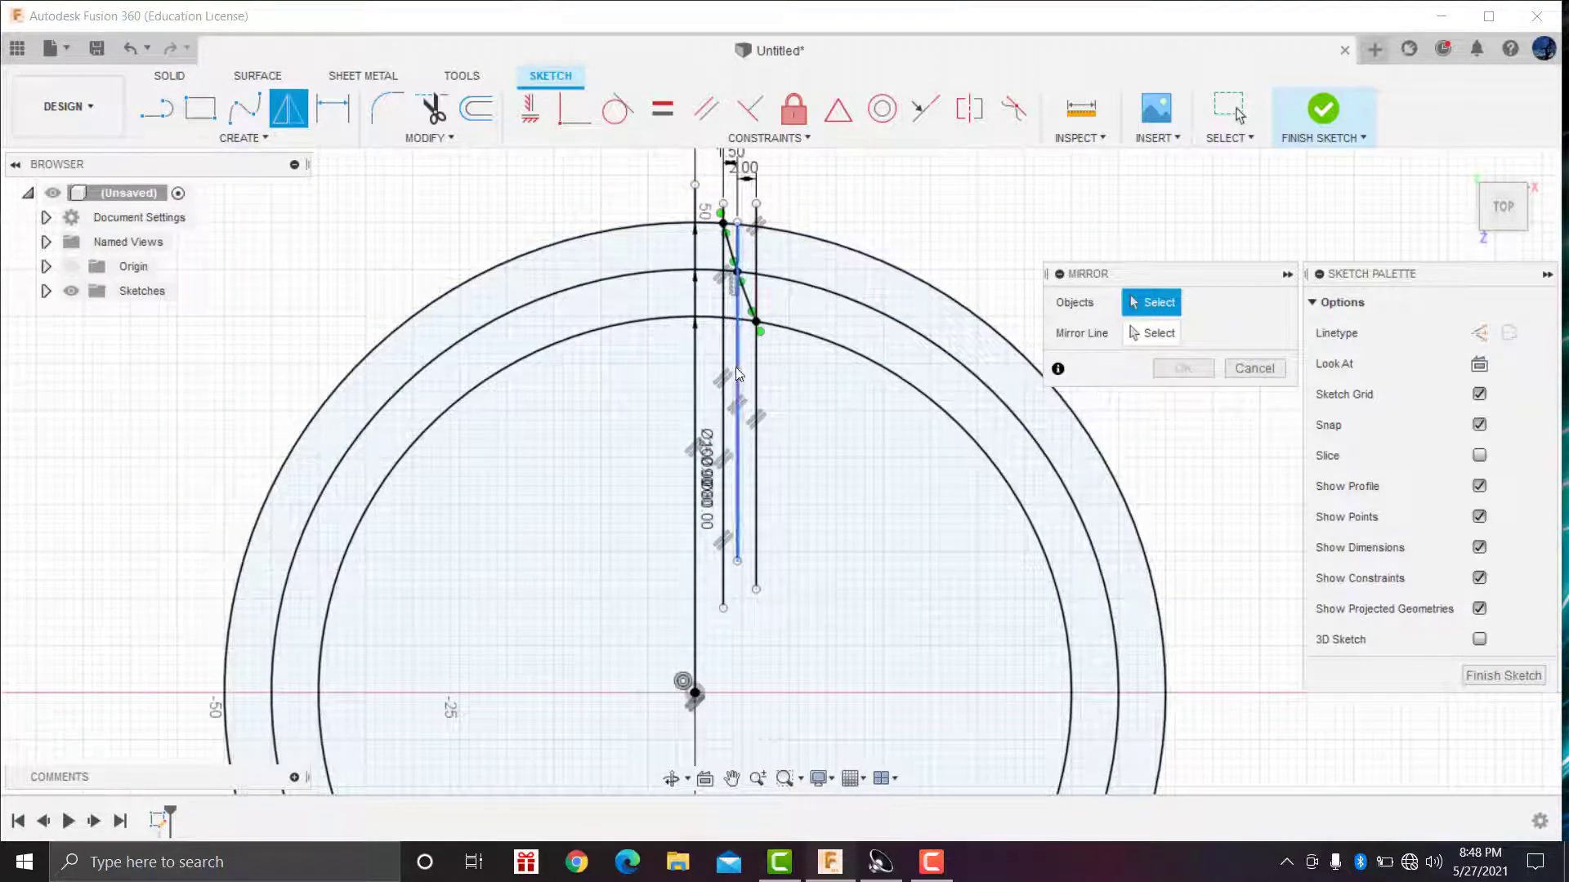
pyautogui.click(748, 297)
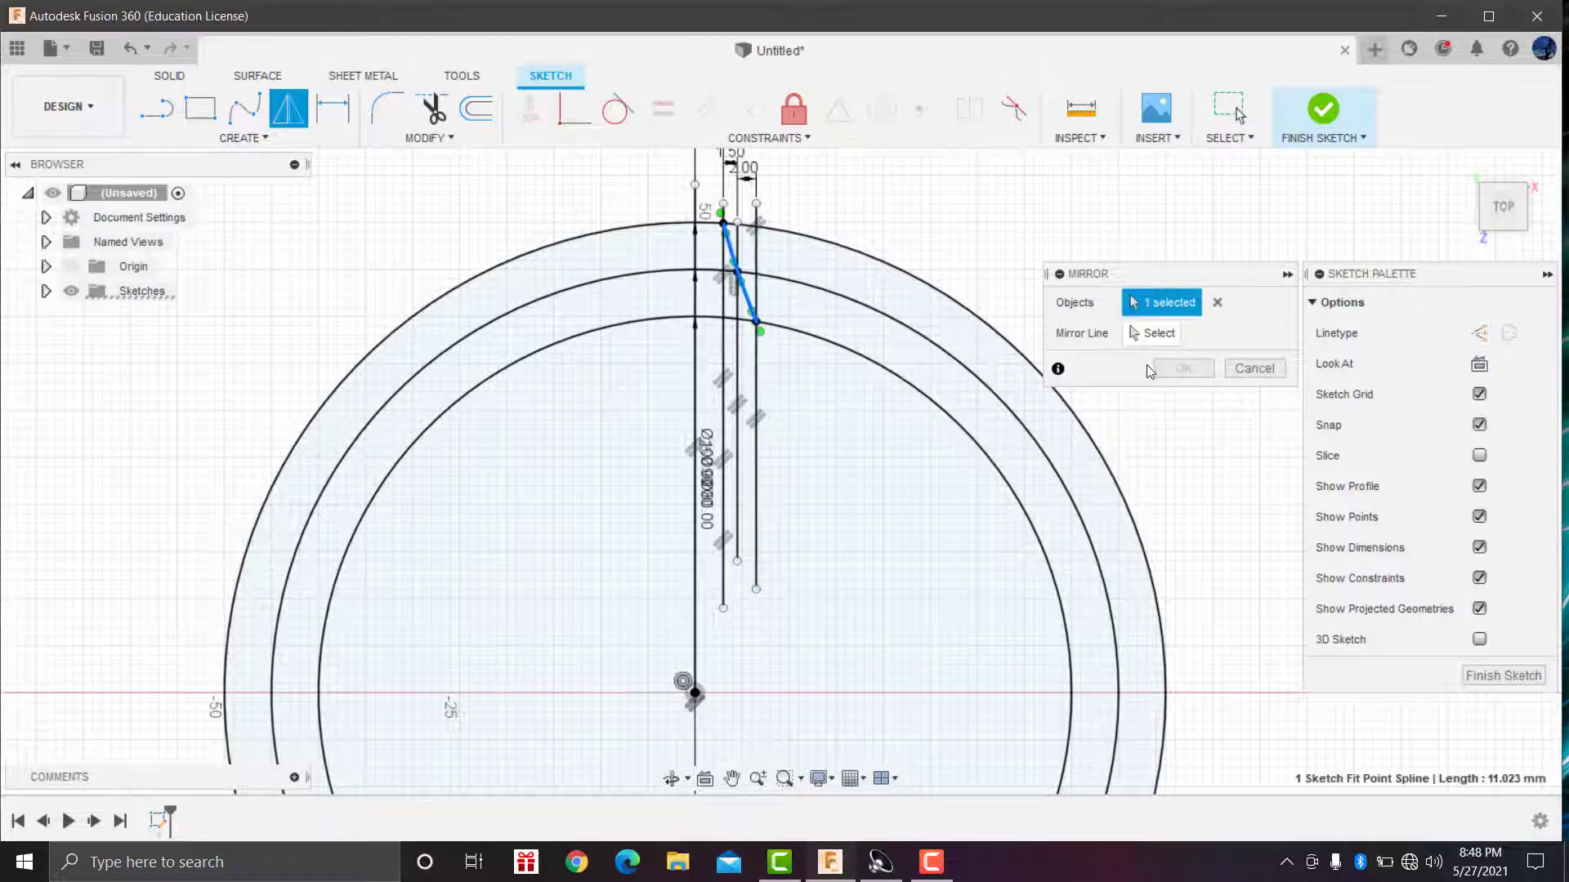
pyautogui.click(1157, 335)
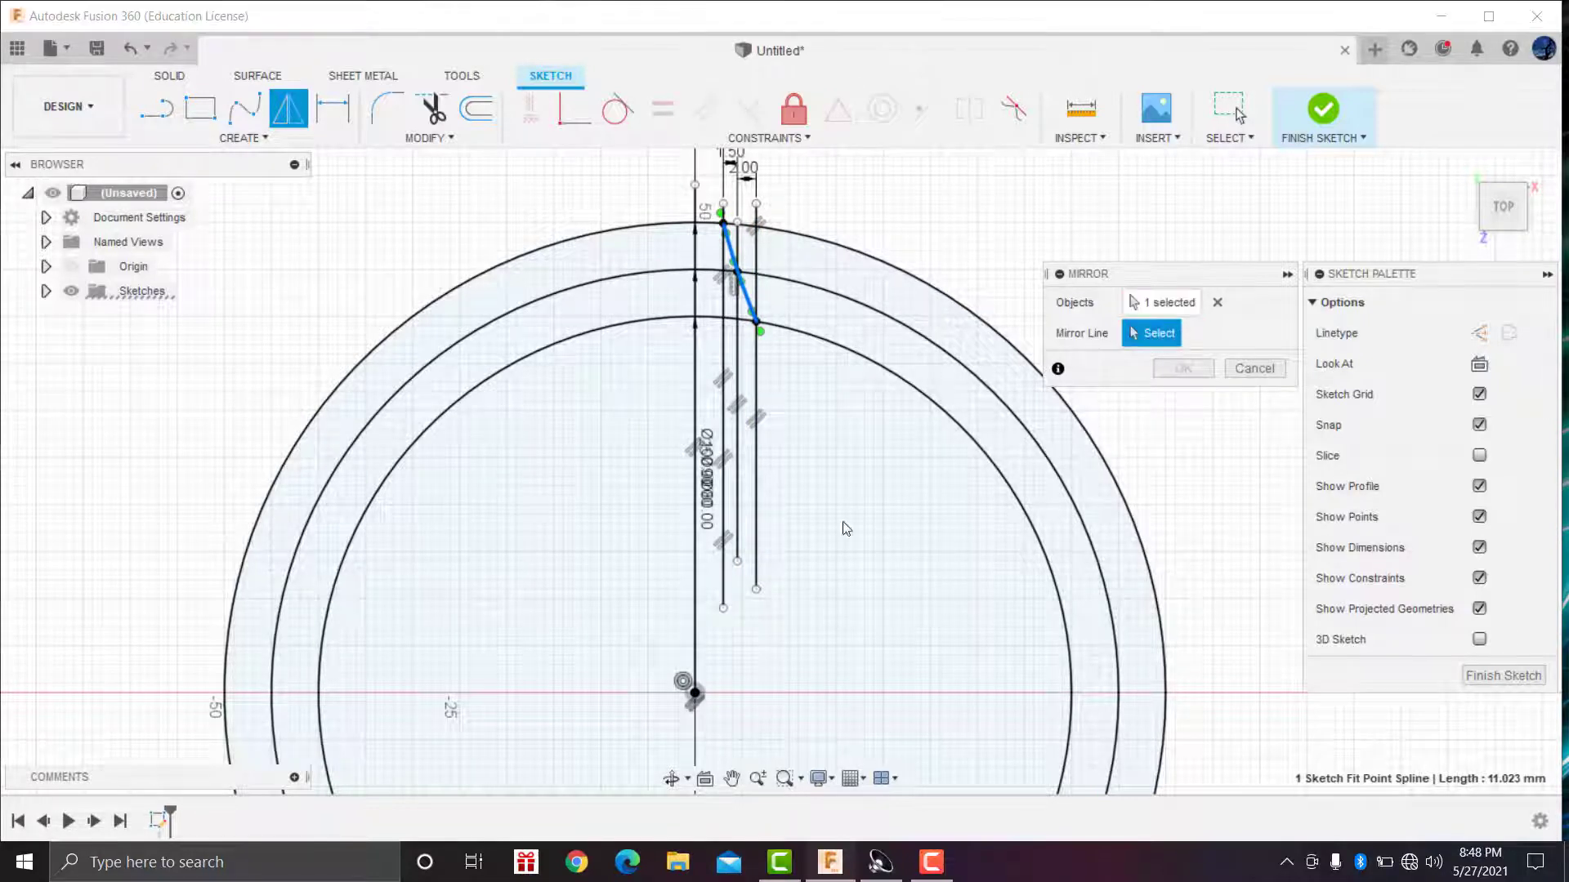
pyautogui.click(694, 633)
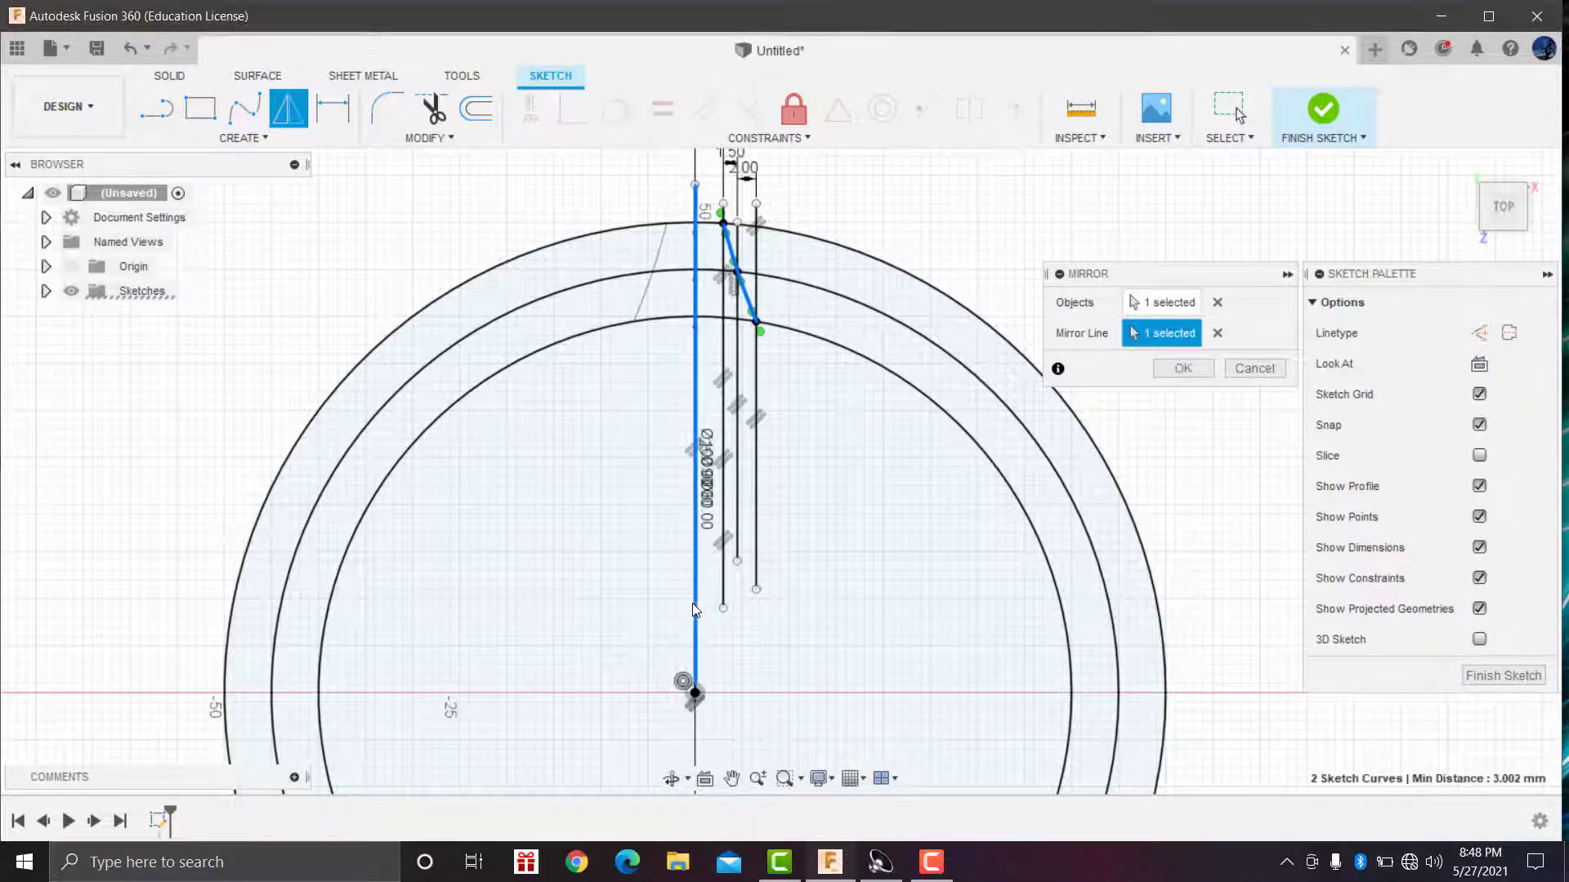
pyautogui.click(1183, 368)
pyautogui.scroll(1, 715, 223)
pyautogui.scroll(2, 715, 223)
# Step: Delete the mirrored flank spline extensions running past the outer and inner circles
pyautogui.scroll(1, 715, 223)
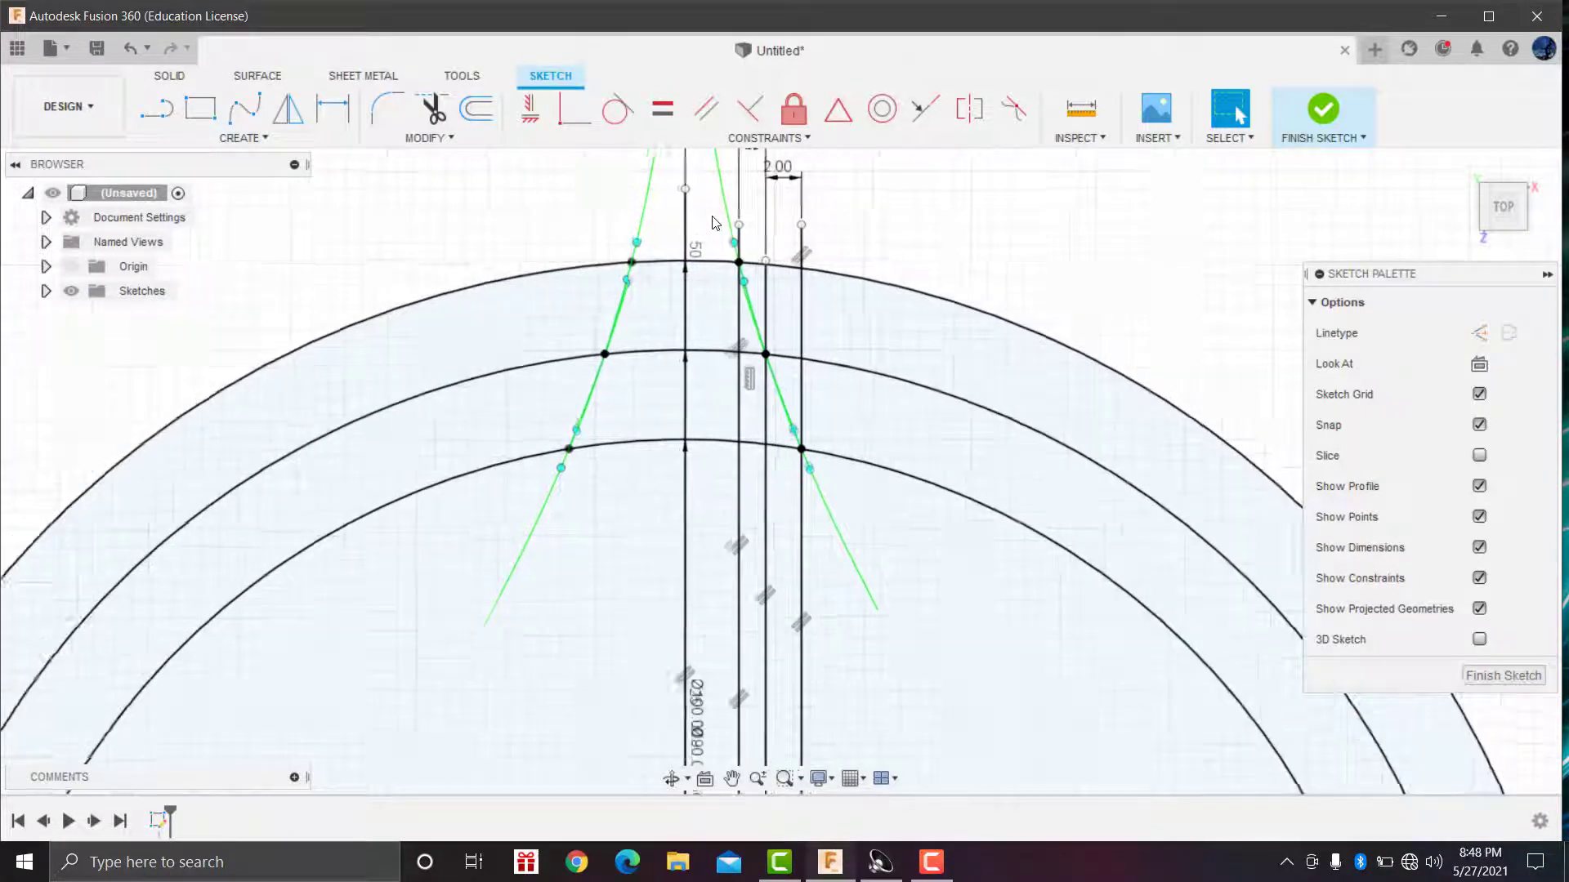
pyautogui.scroll(1, 715, 223)
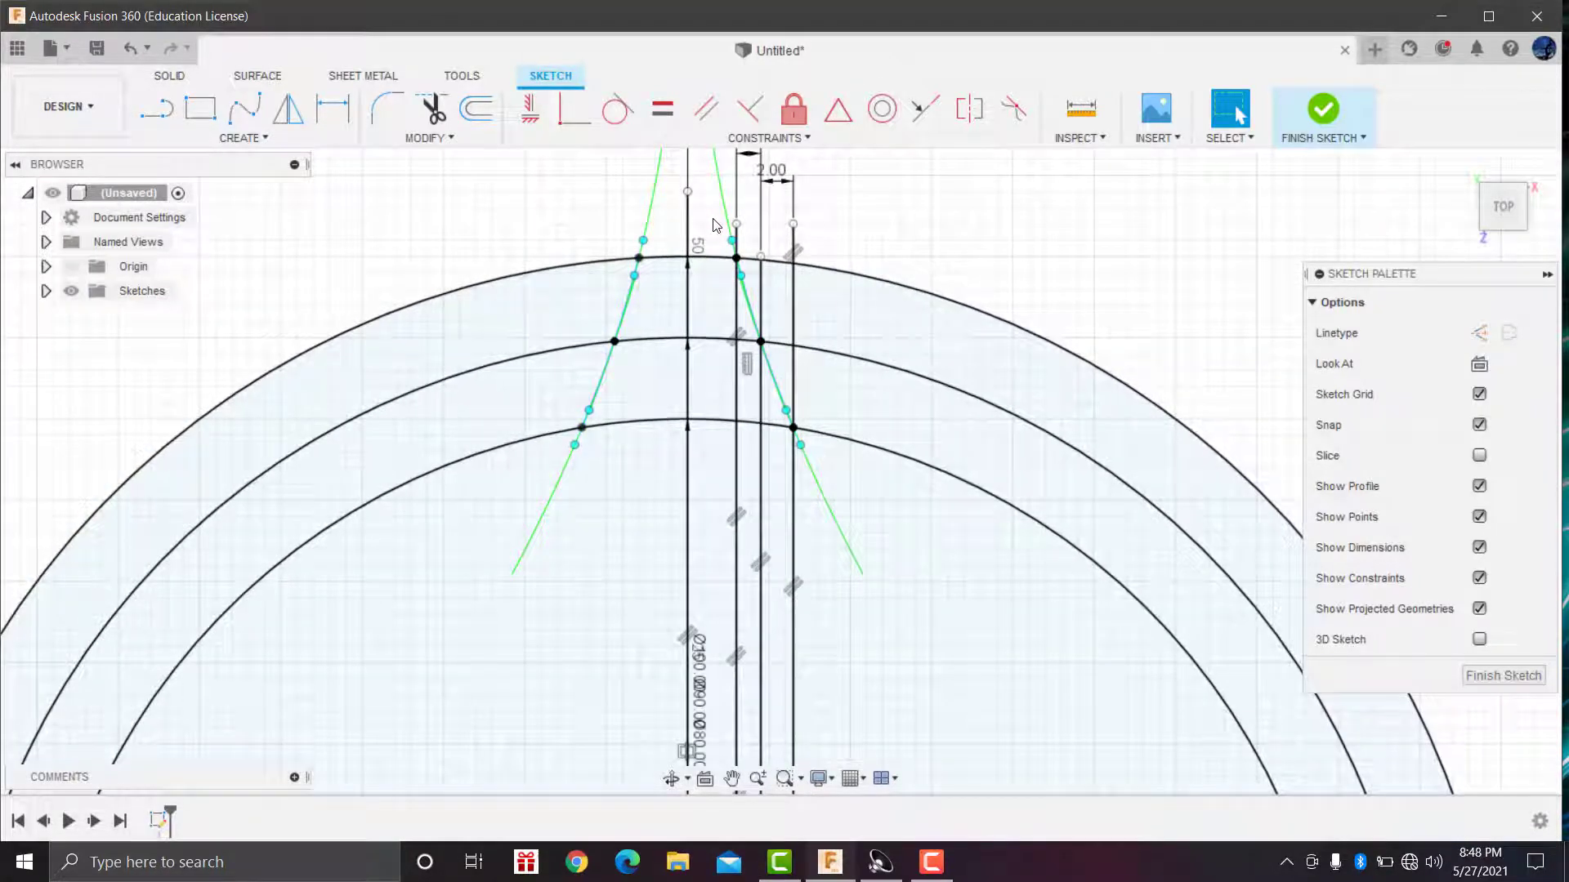
pyautogui.scroll(2, 629, 249)
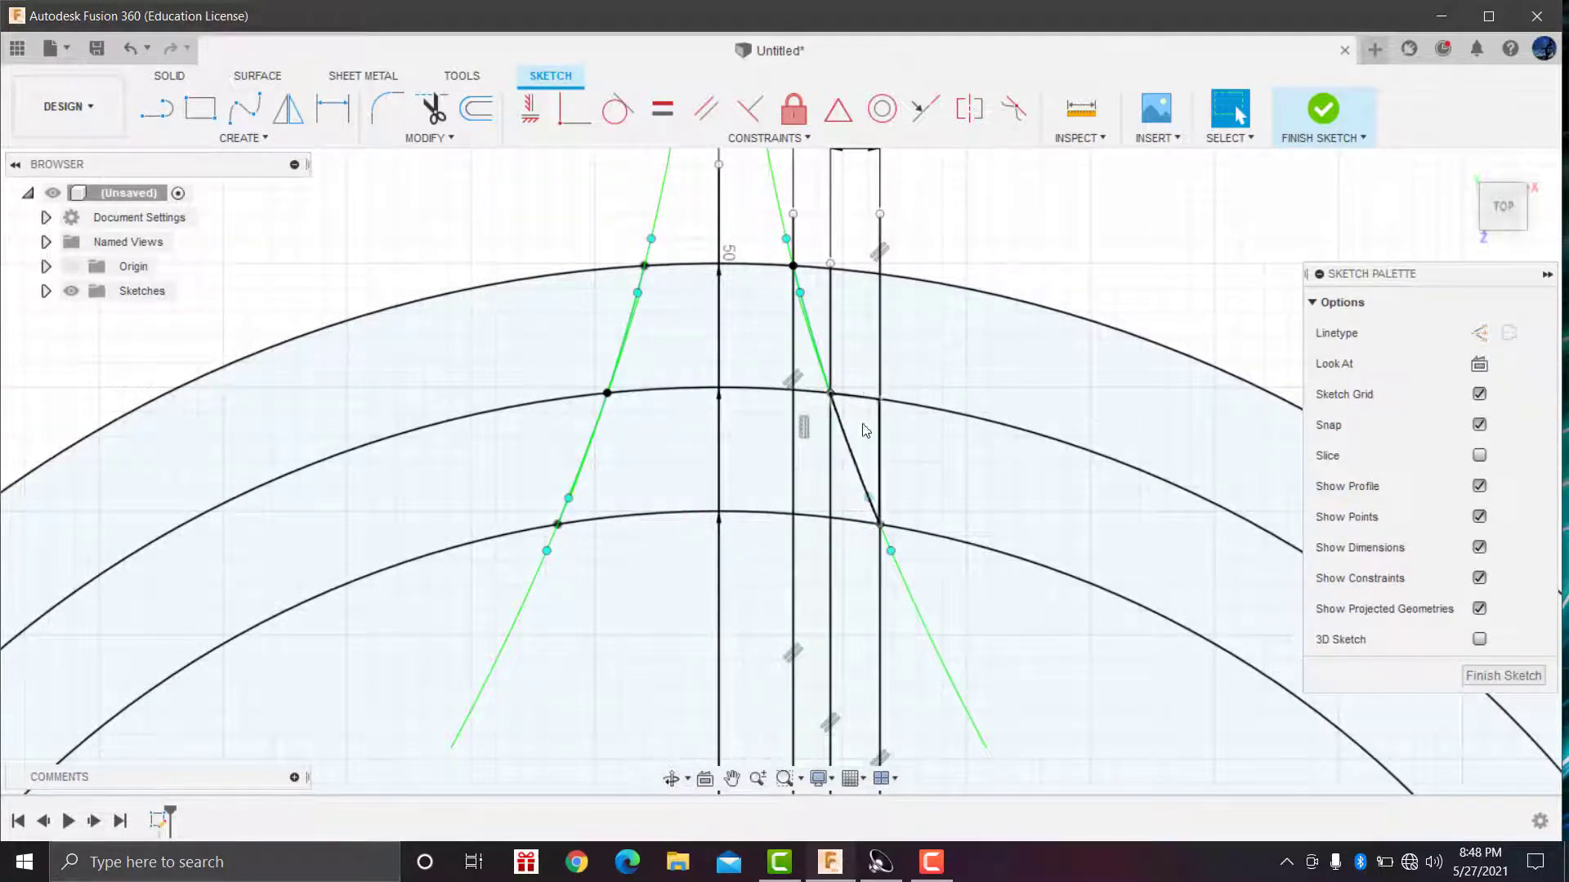
pyautogui.scroll(-1, 858, 391)
pyautogui.scroll(2, 857, 391)
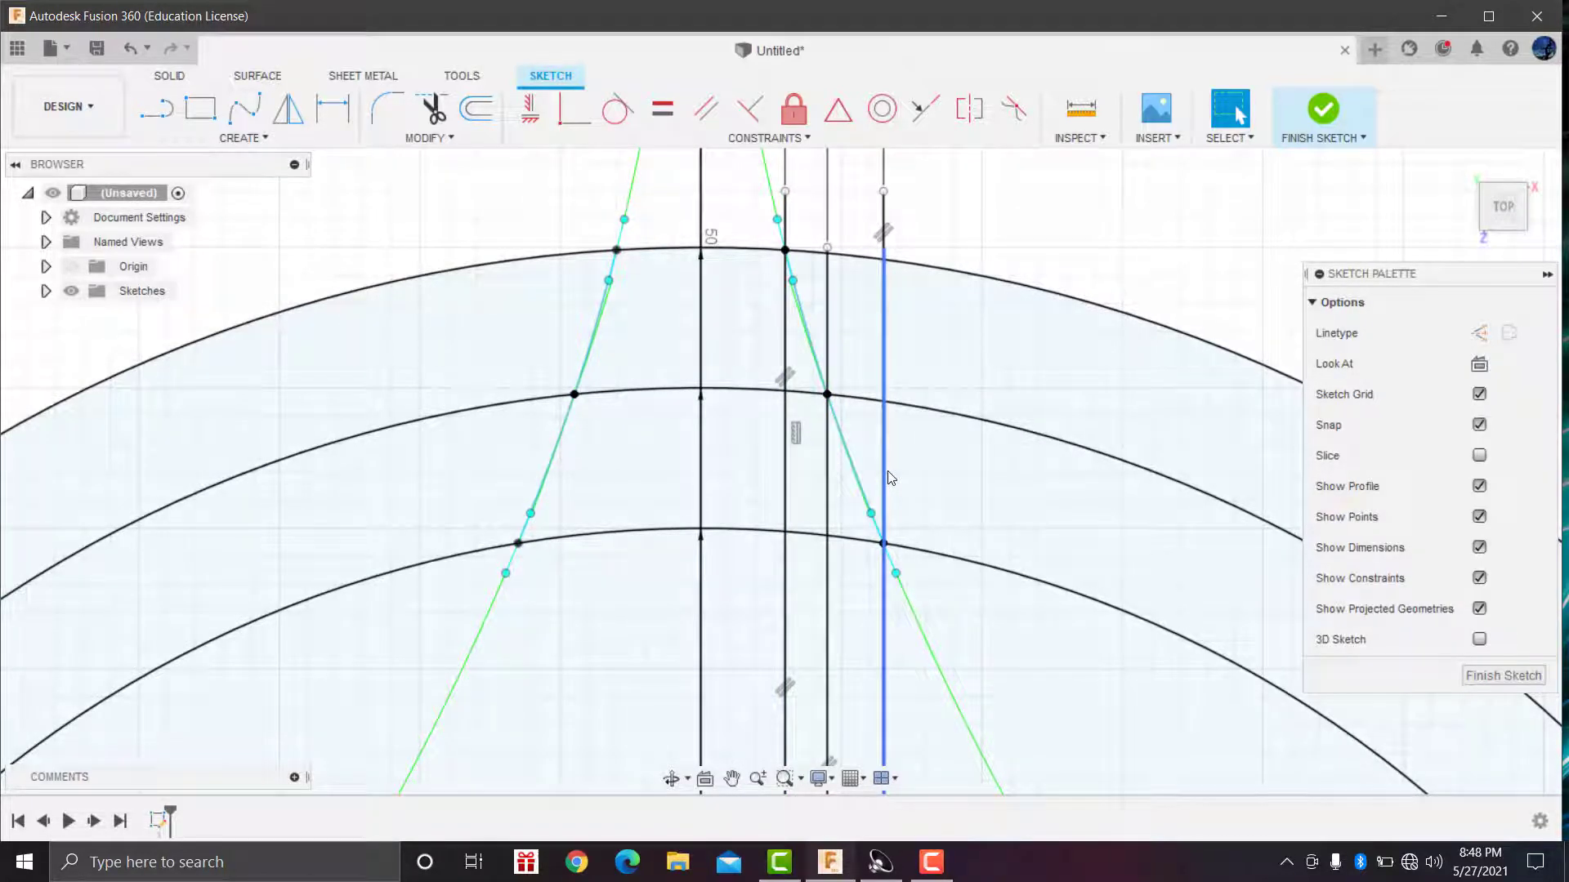
pyautogui.scroll(-2, 891, 478)
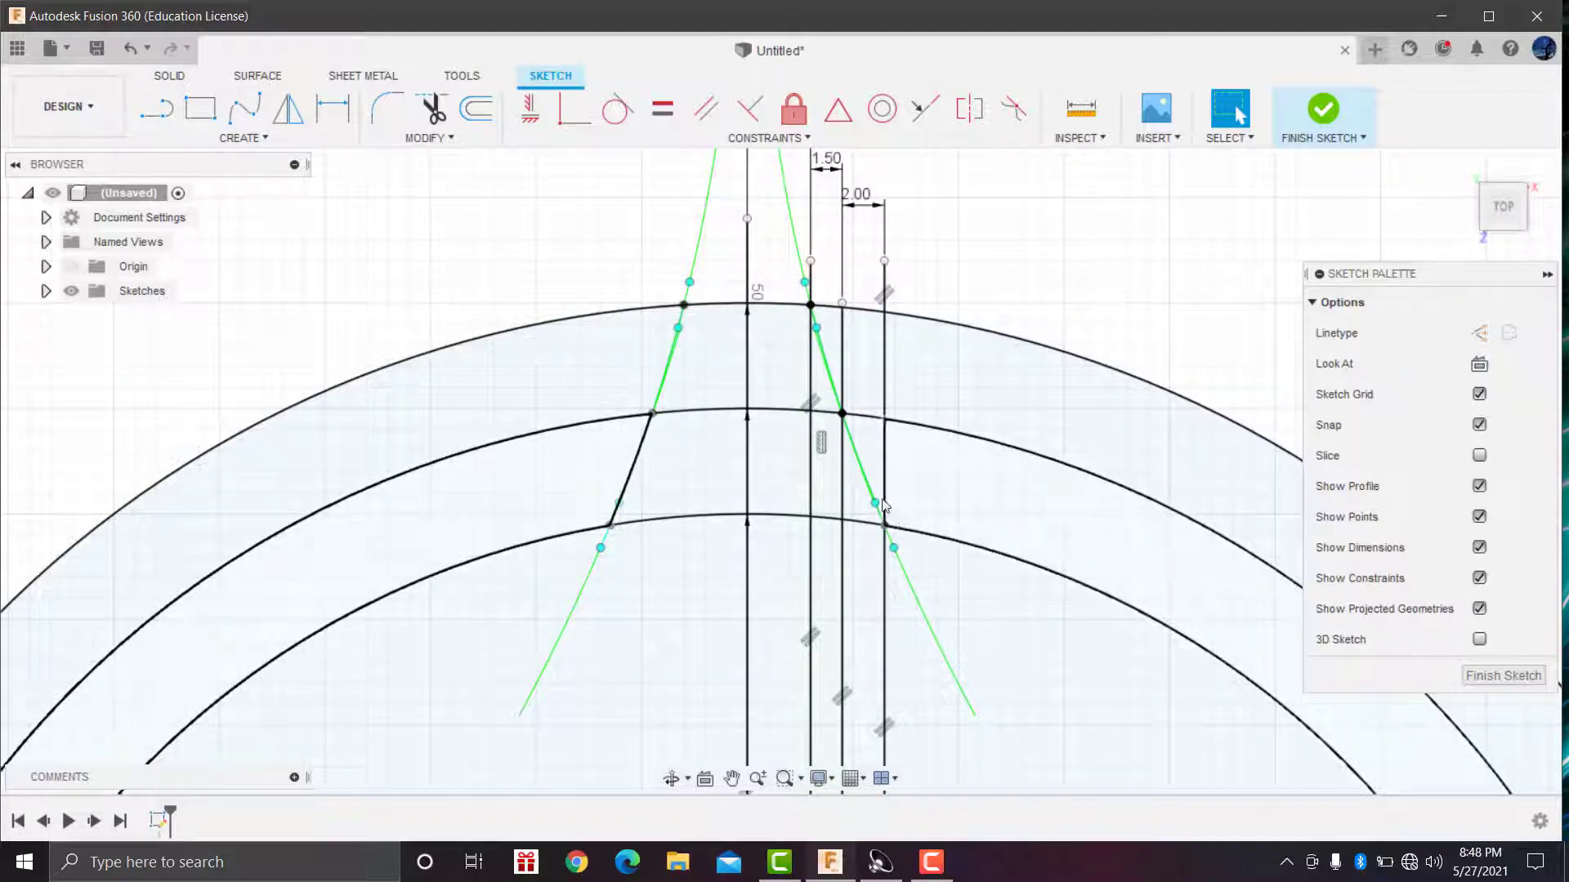
pyautogui.scroll(-2, 833, 417)
pyautogui.scroll(-2, 826, 437)
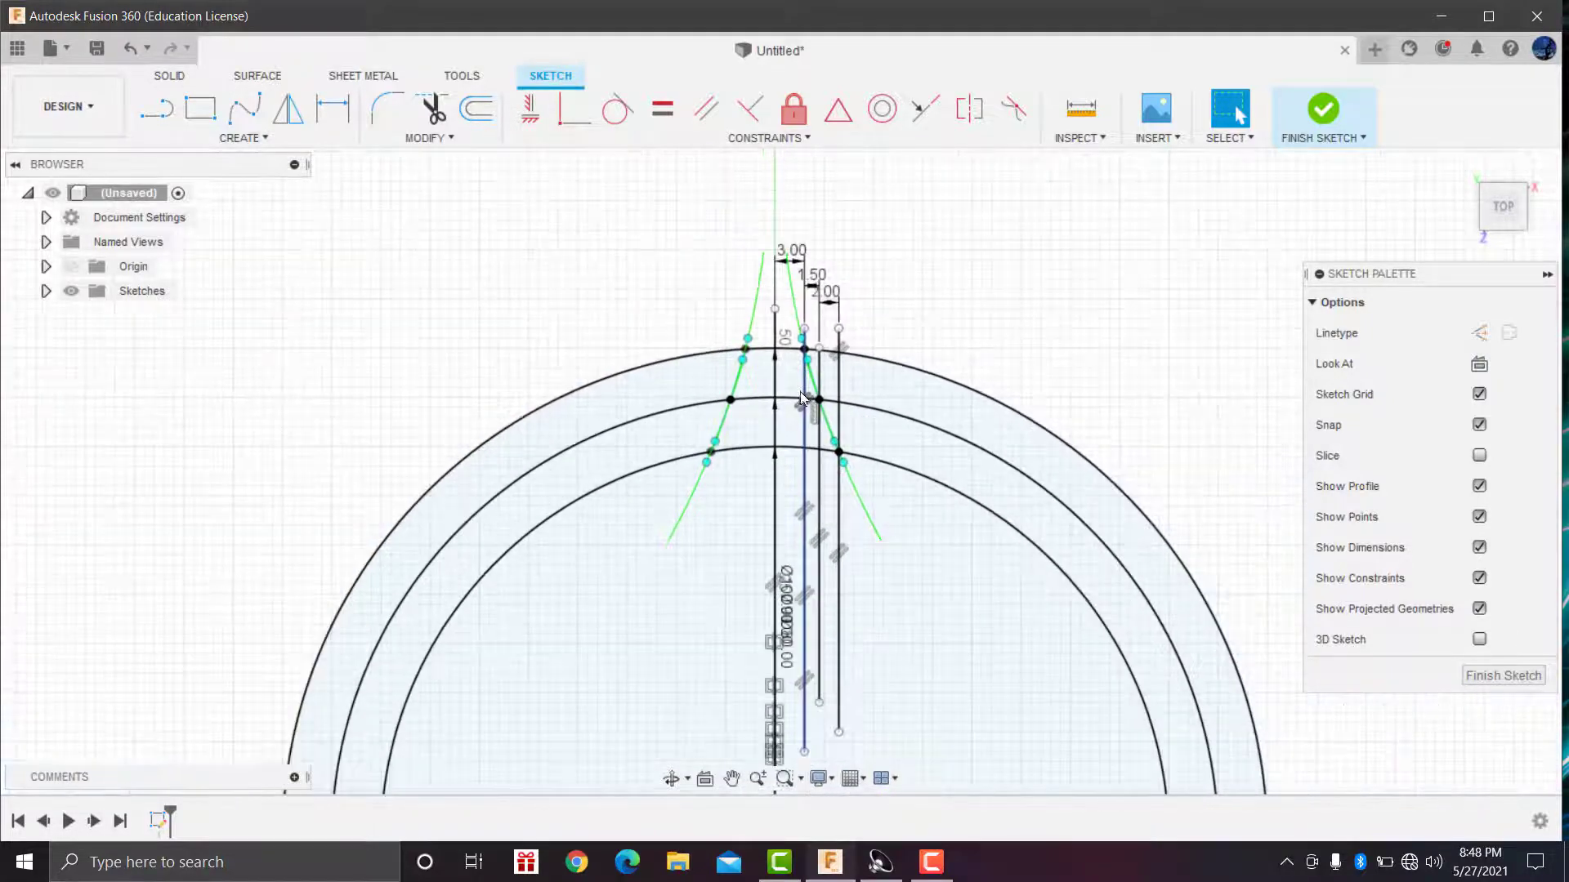
pyautogui.scroll(-2, 819, 460)
pyautogui.scroll(2, 812, 367)
pyautogui.scroll(2, 799, 237)
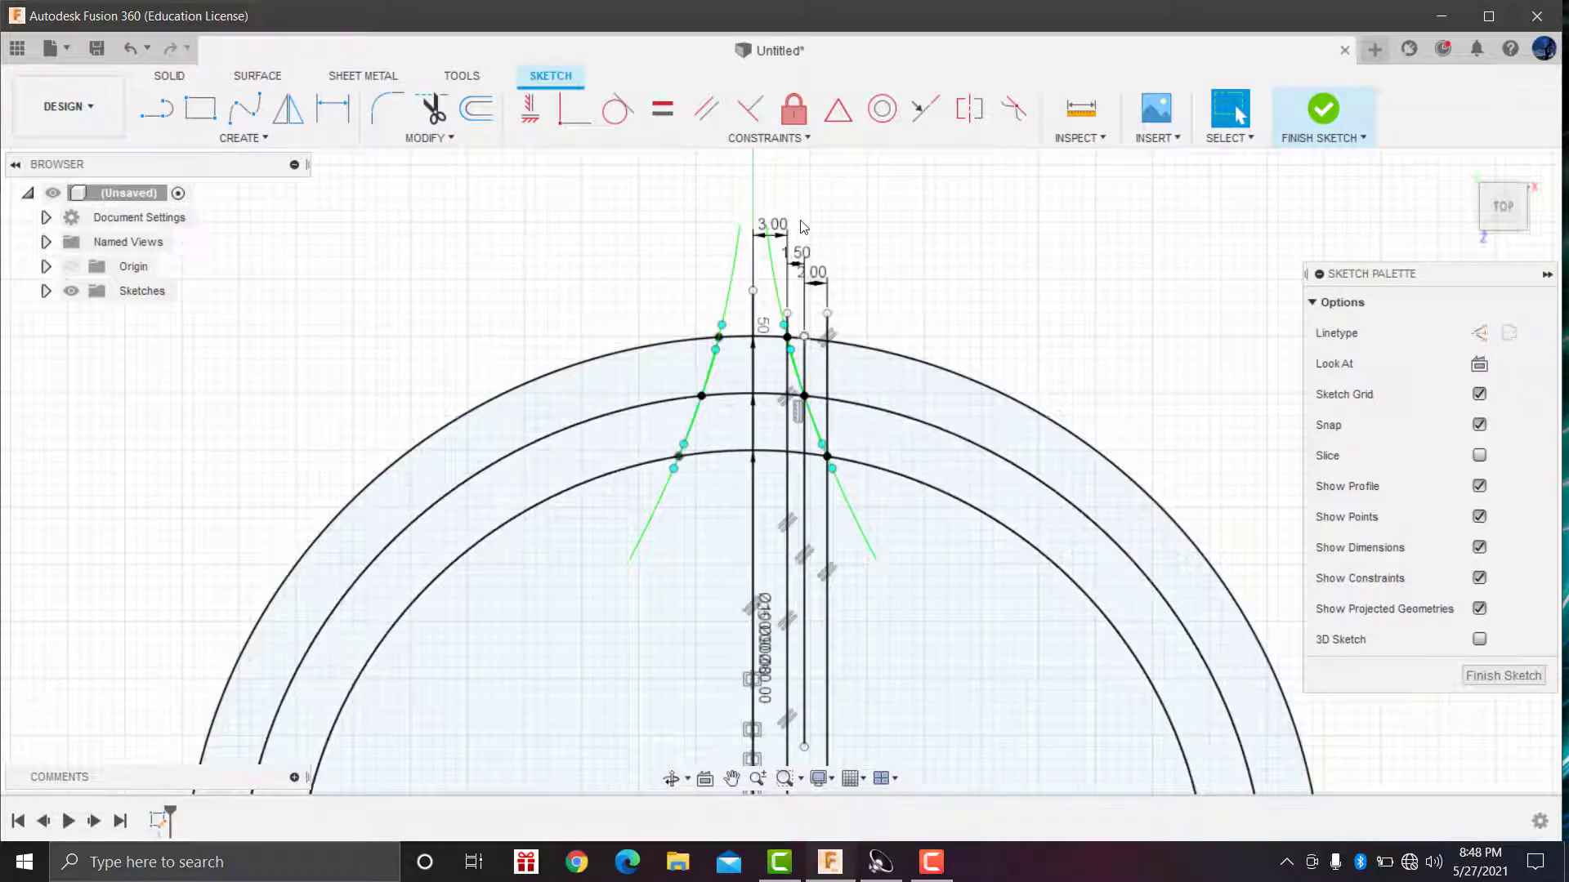
pyautogui.scroll(1, 796, 232)
pyautogui.scroll(-1, 794, 232)
pyautogui.scroll(-1, 737, 314)
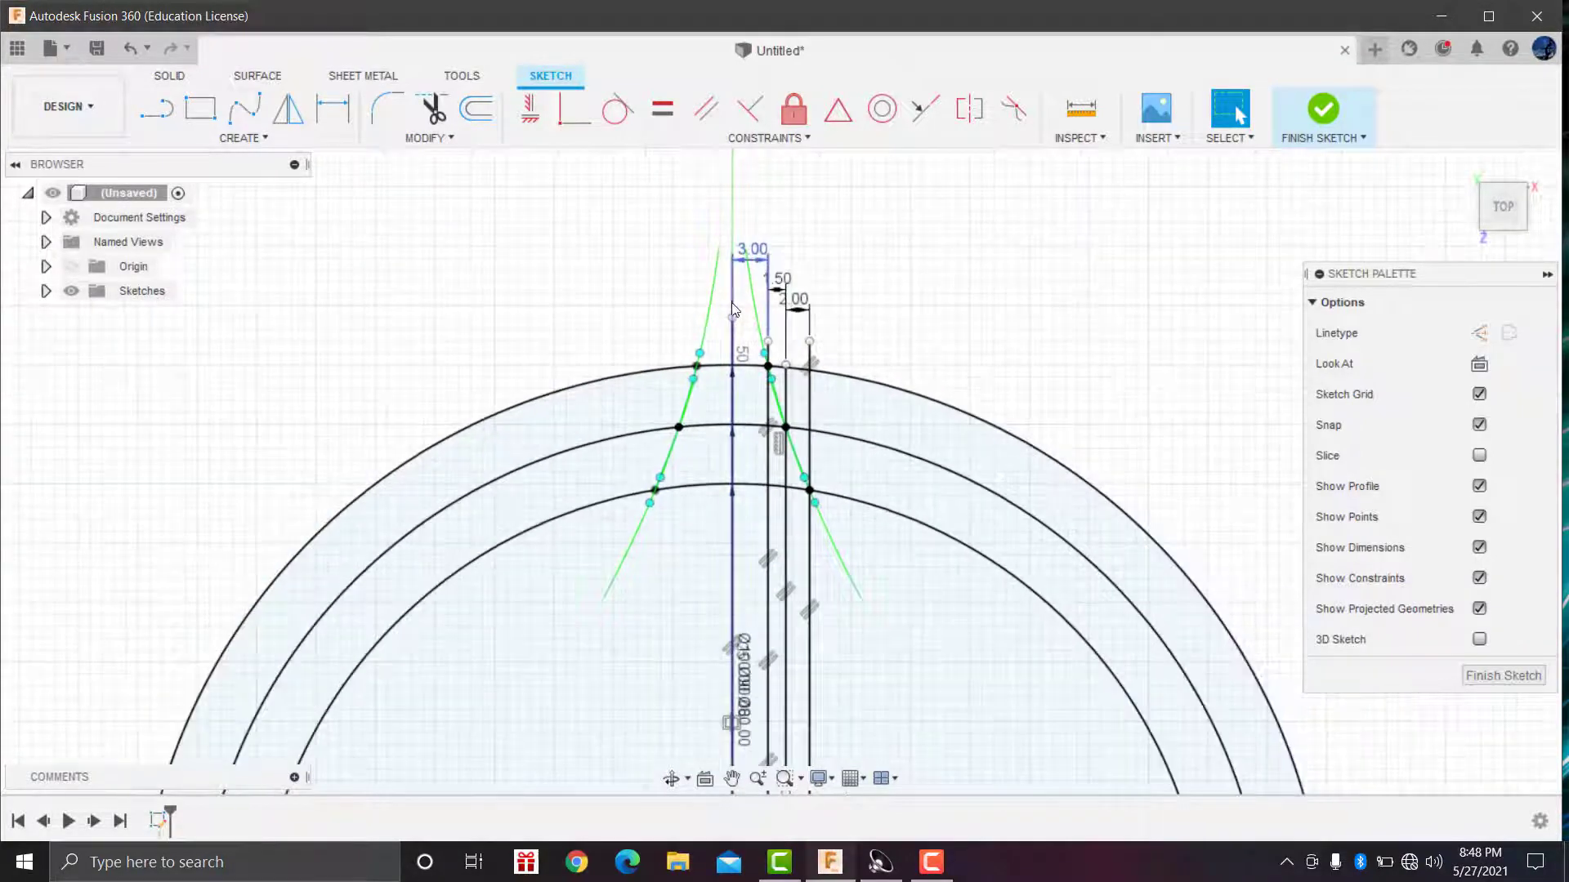
pyautogui.scroll(-2, 742, 351)
pyautogui.scroll(2, 742, 352)
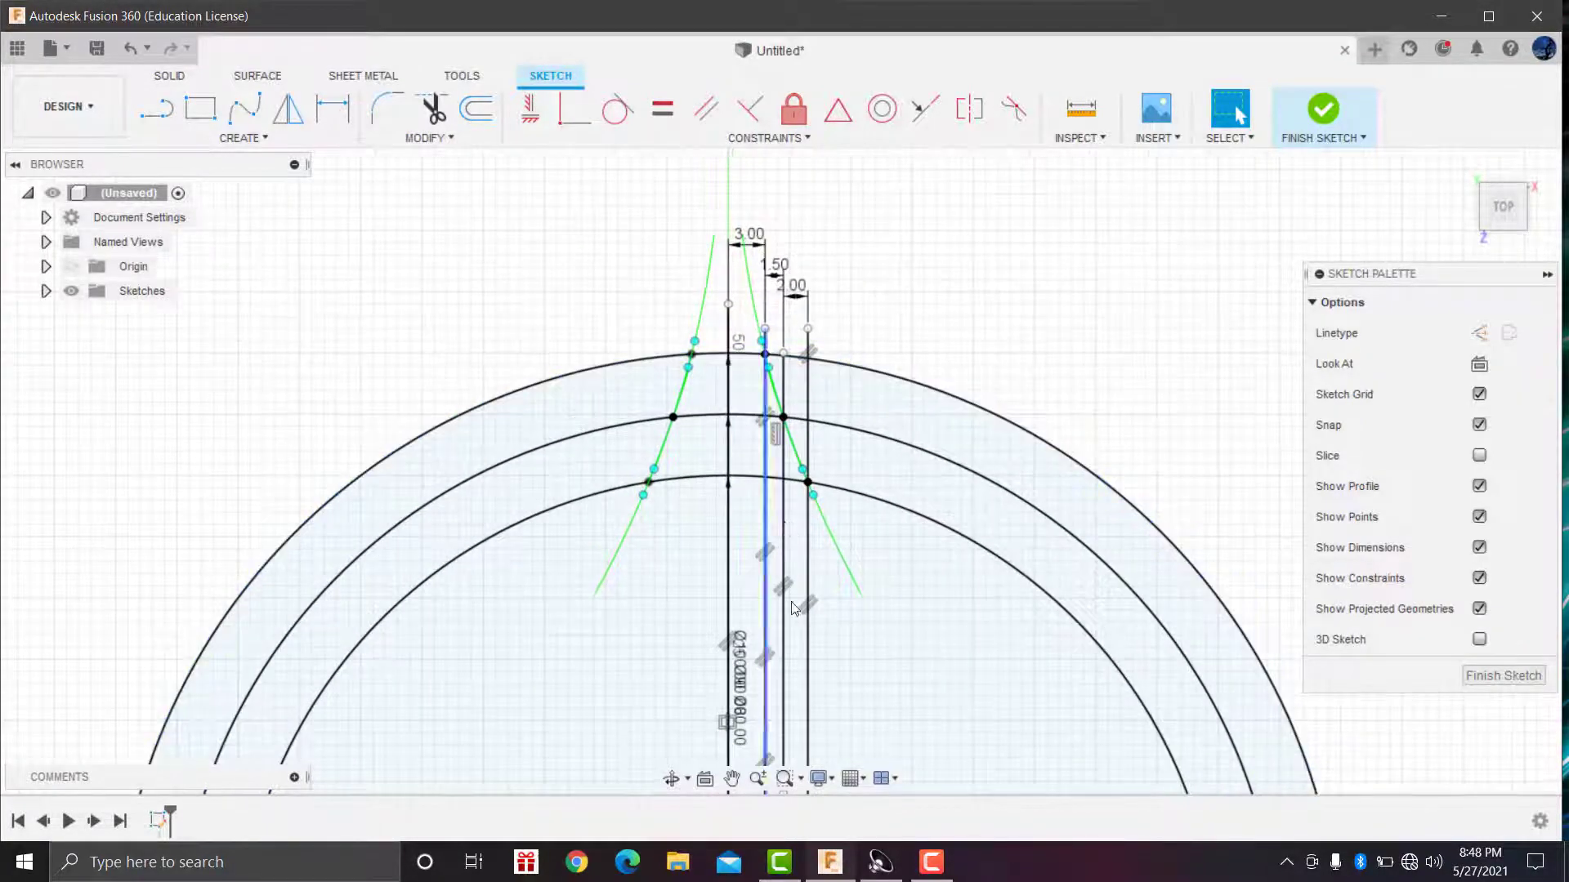
pyautogui.click(761, 539)
pyautogui.press('Delete')
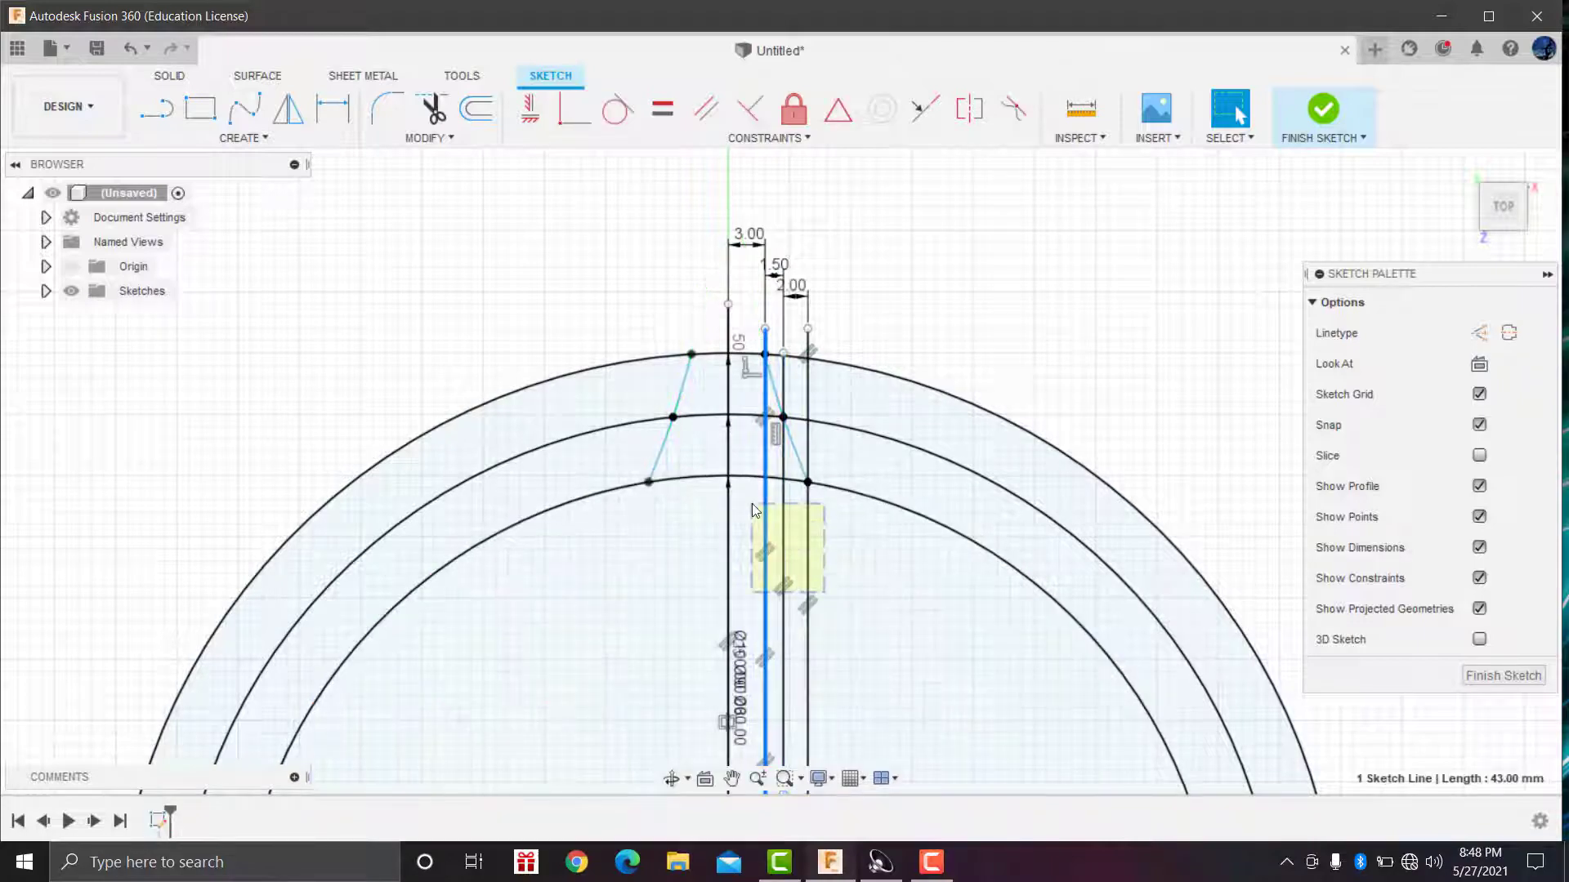
pyautogui.rightClick(766, 514)
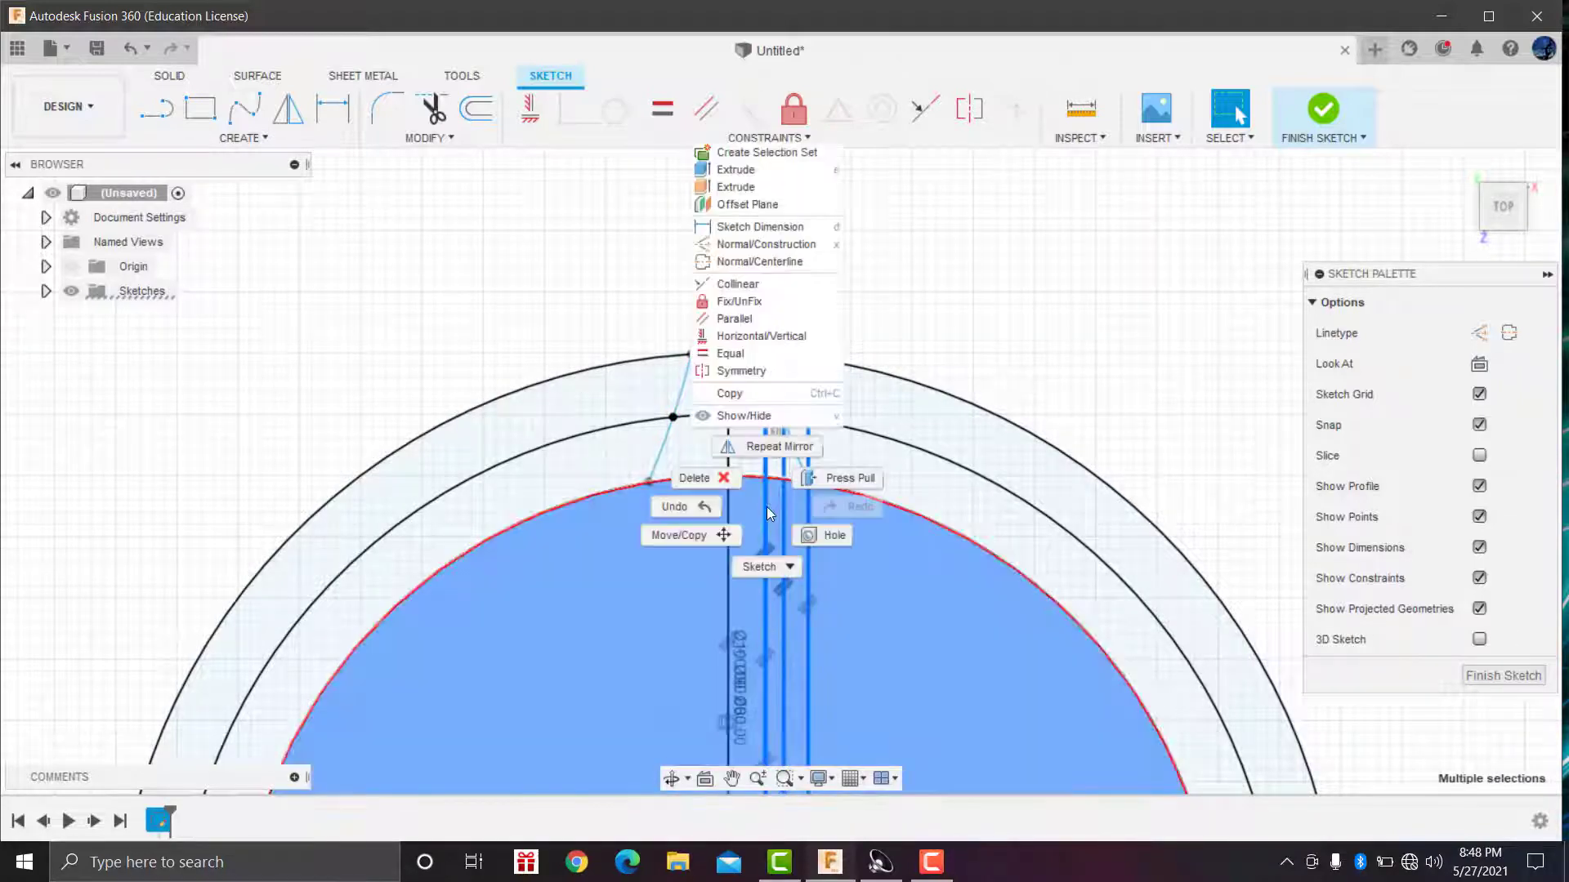
# Step: Delete the vertical guide lines along with their dimensions
pyautogui.click(710, 476)
pyautogui.scroll(2, 809, 621)
pyautogui.scroll(2, 899, 605)
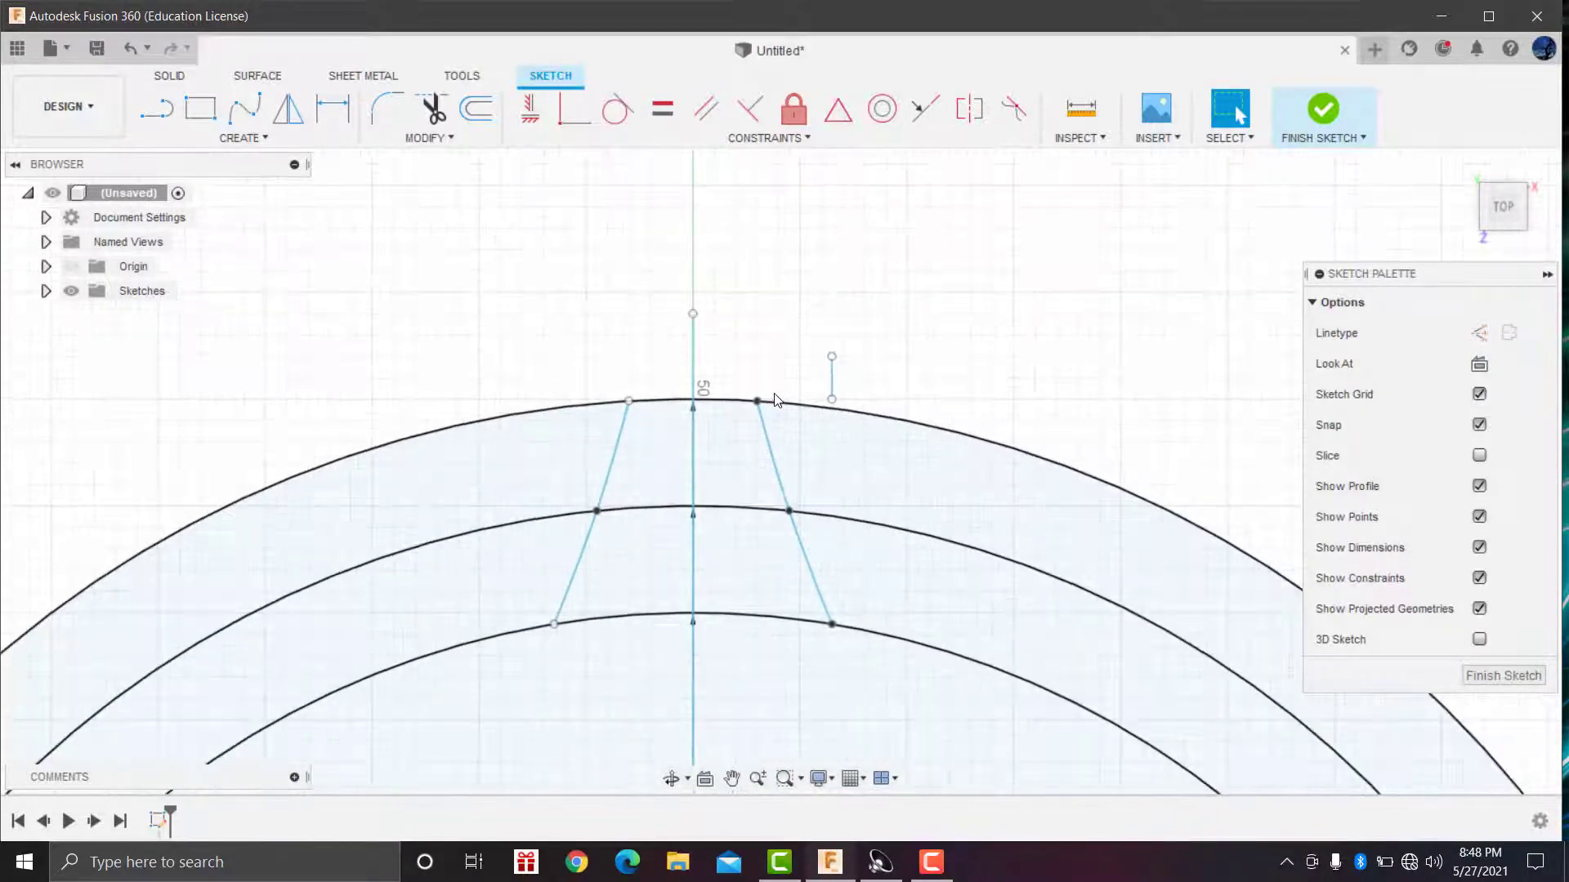
pyautogui.moveTo(946, 594); pyautogui.dragTo(889, 505)
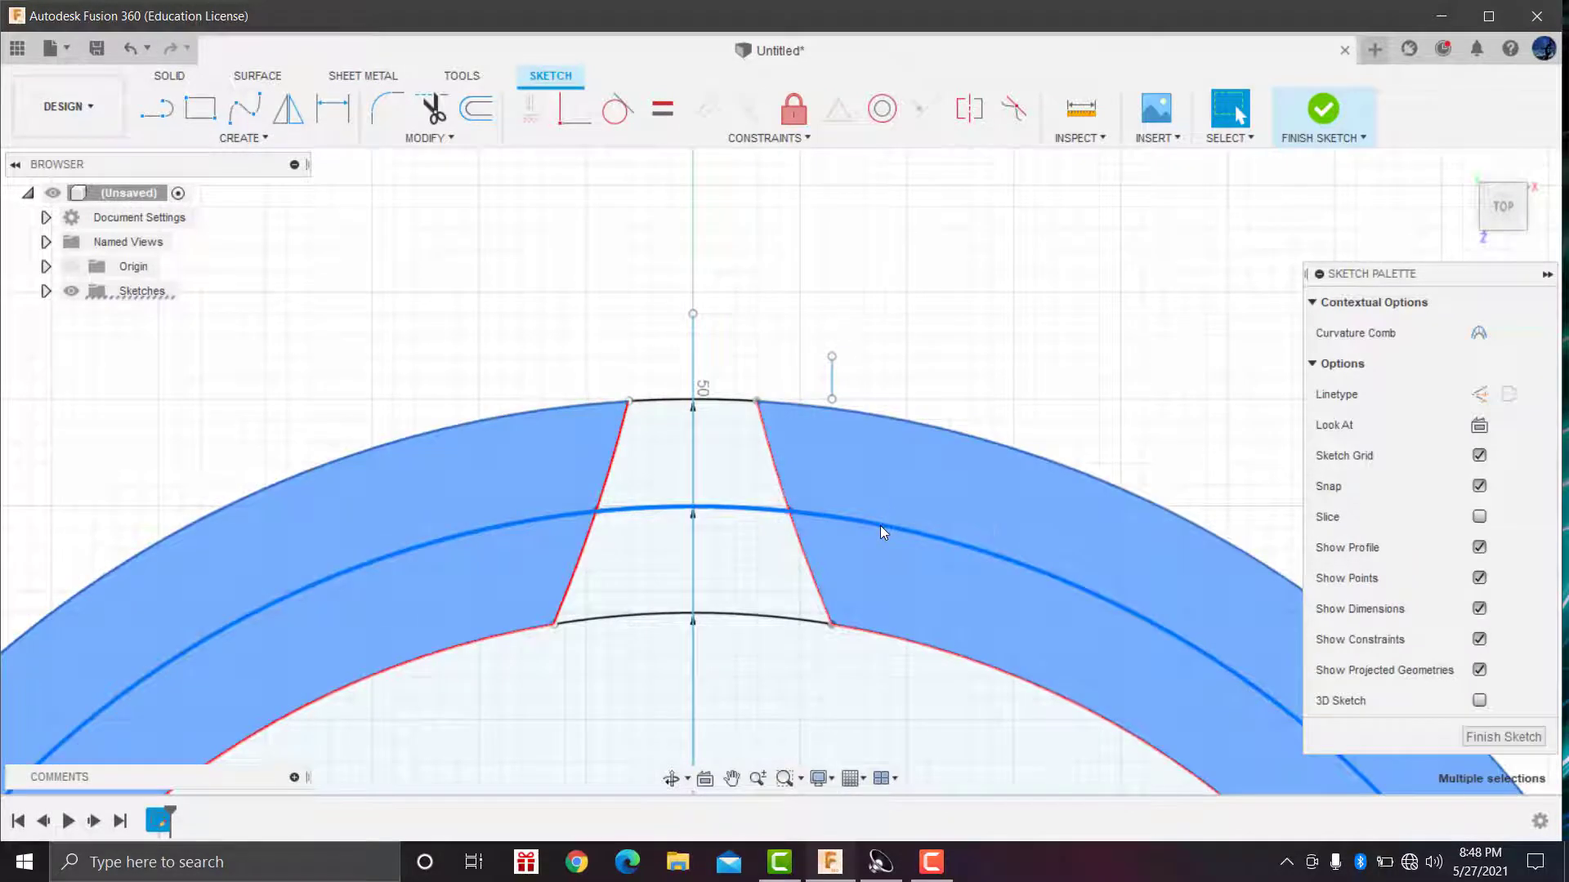
pyautogui.rightClick(880, 526)
pyautogui.press('Escape')
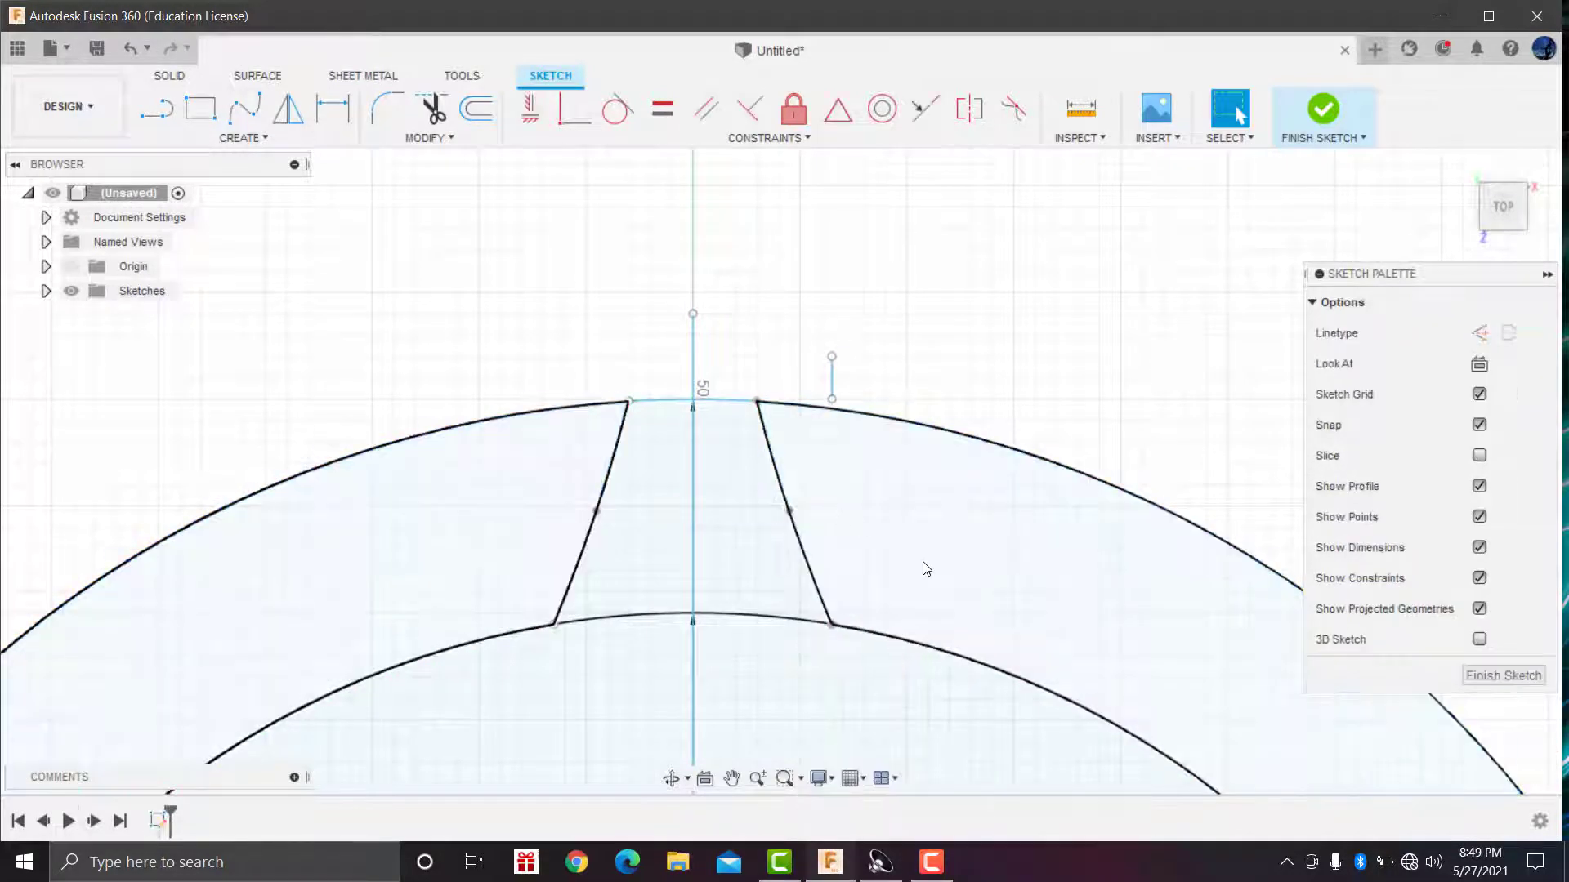
# Step: Trim away the outer arc extending beyond the tooth
pyautogui.click(881, 412)
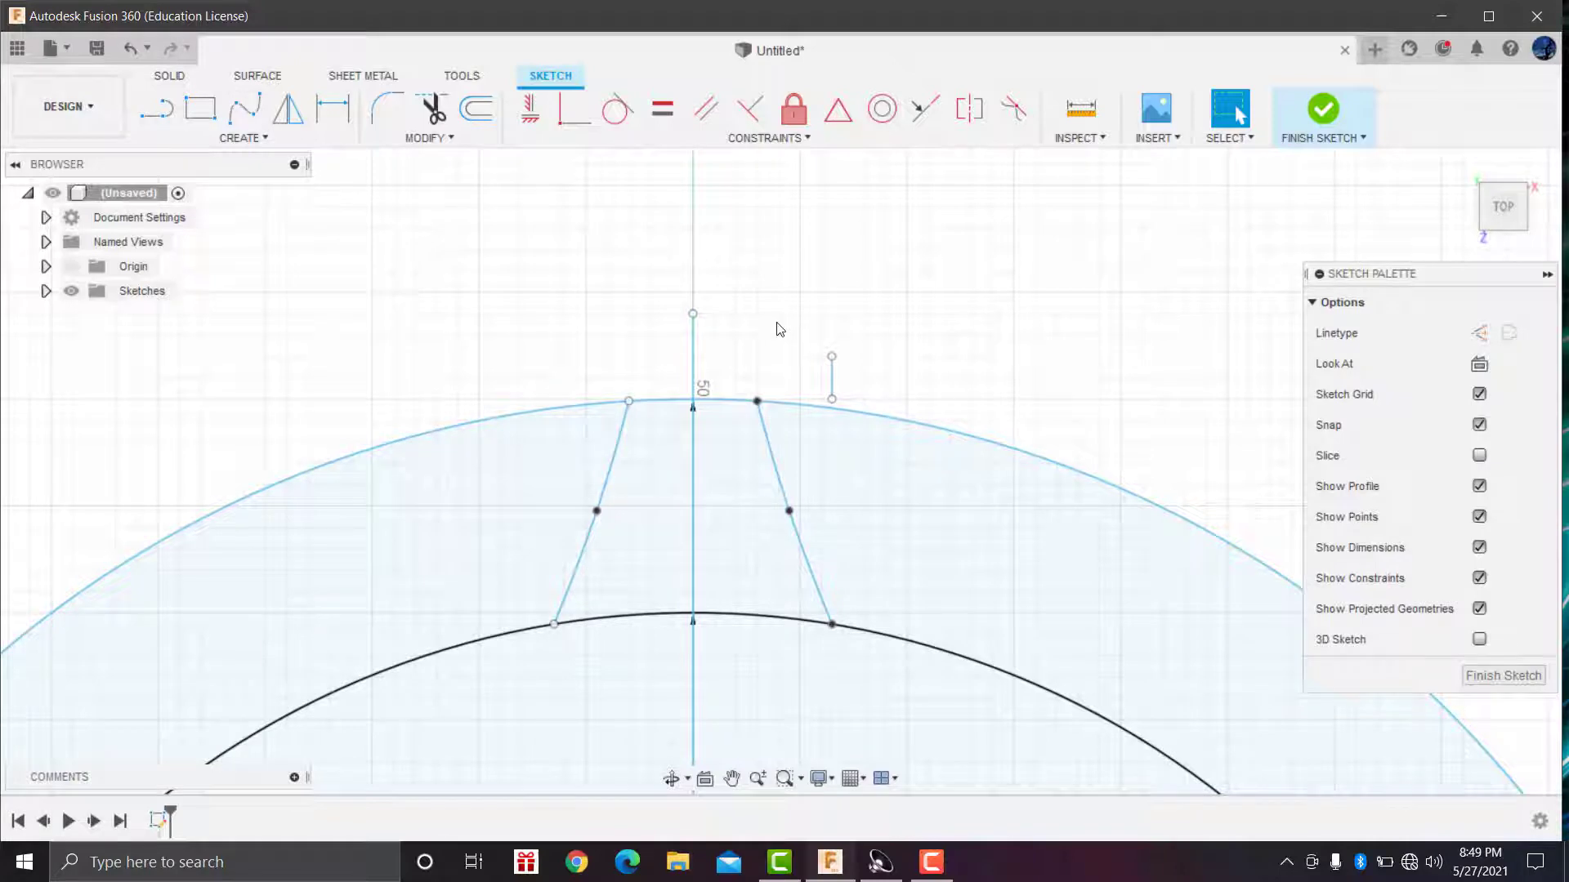
pyautogui.click(431, 108)
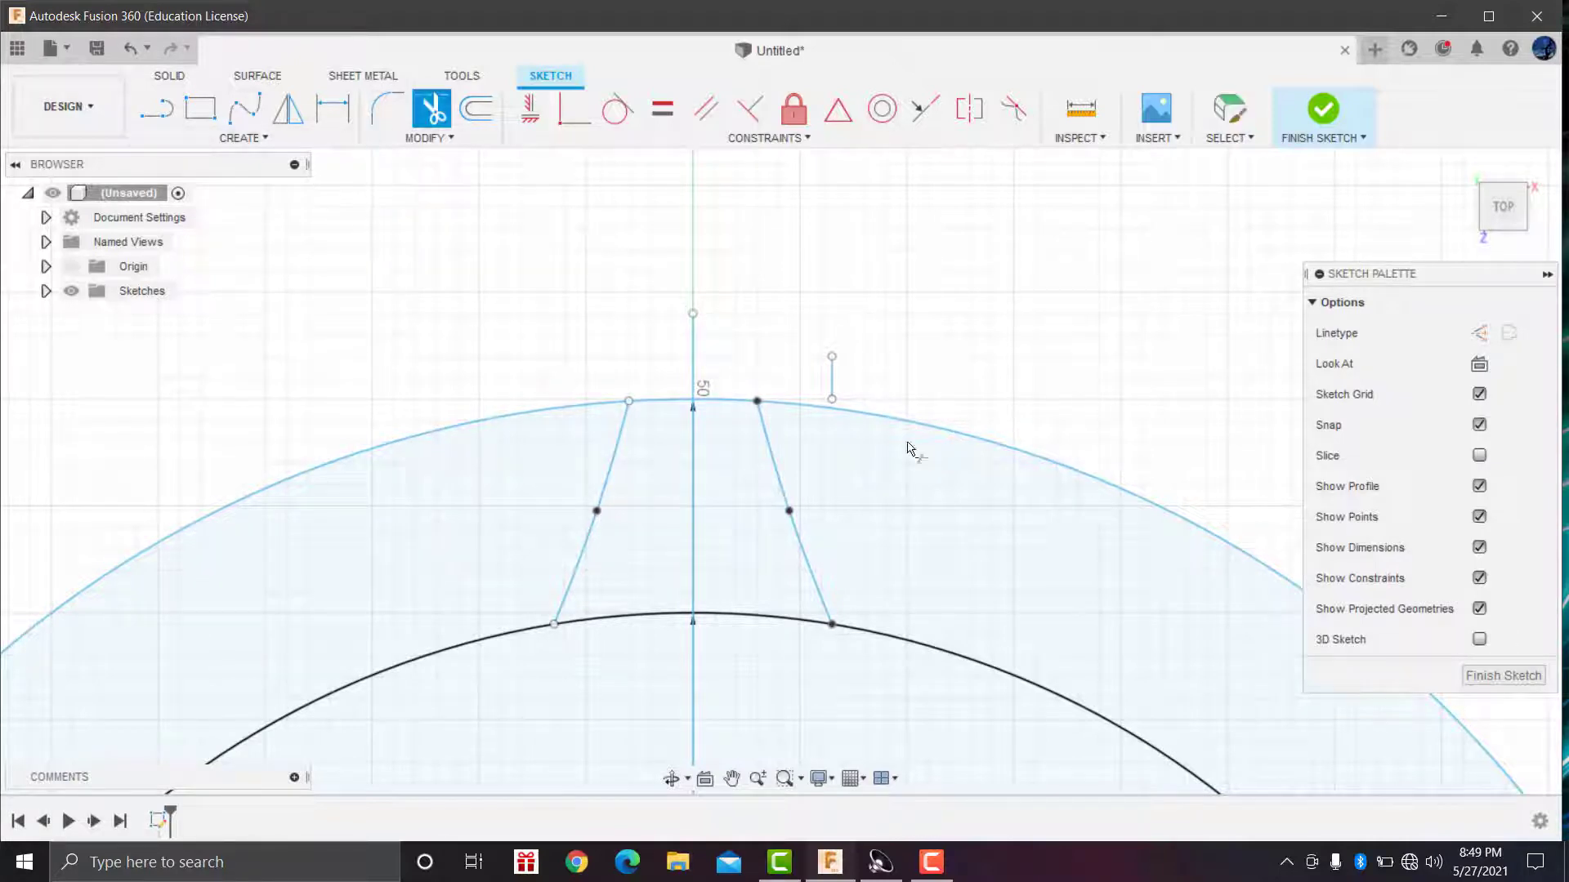
pyautogui.click(914, 390)
pyautogui.scroll(2, 833, 384)
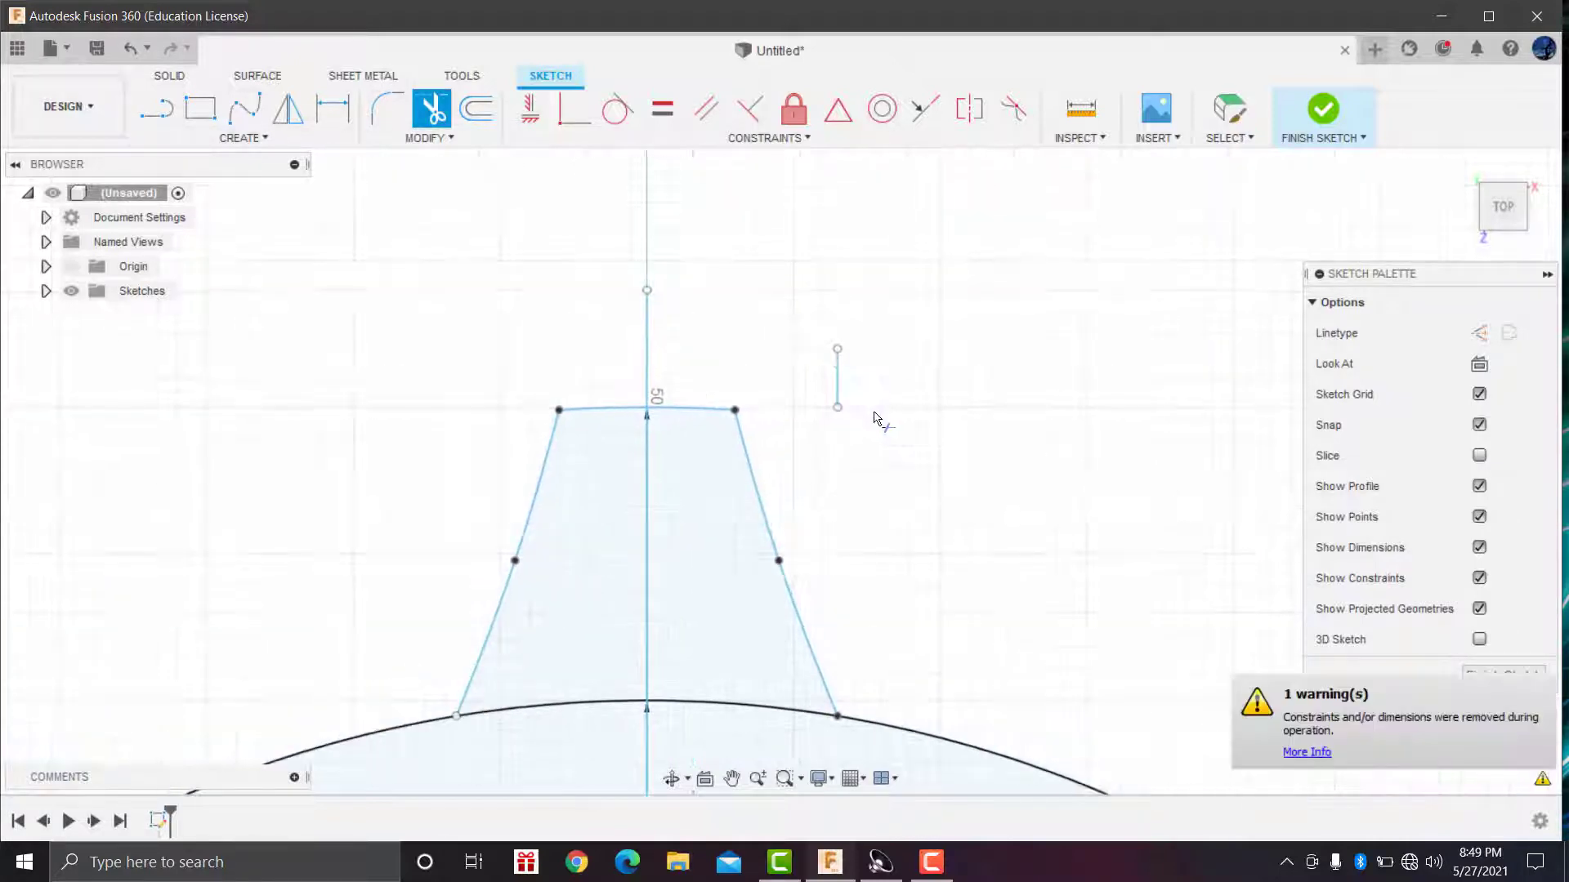
# Step: Delete the short stray line above the tooth and zoom in on its top corner
pyautogui.rightClick(841, 377)
pyautogui.click(771, 345)
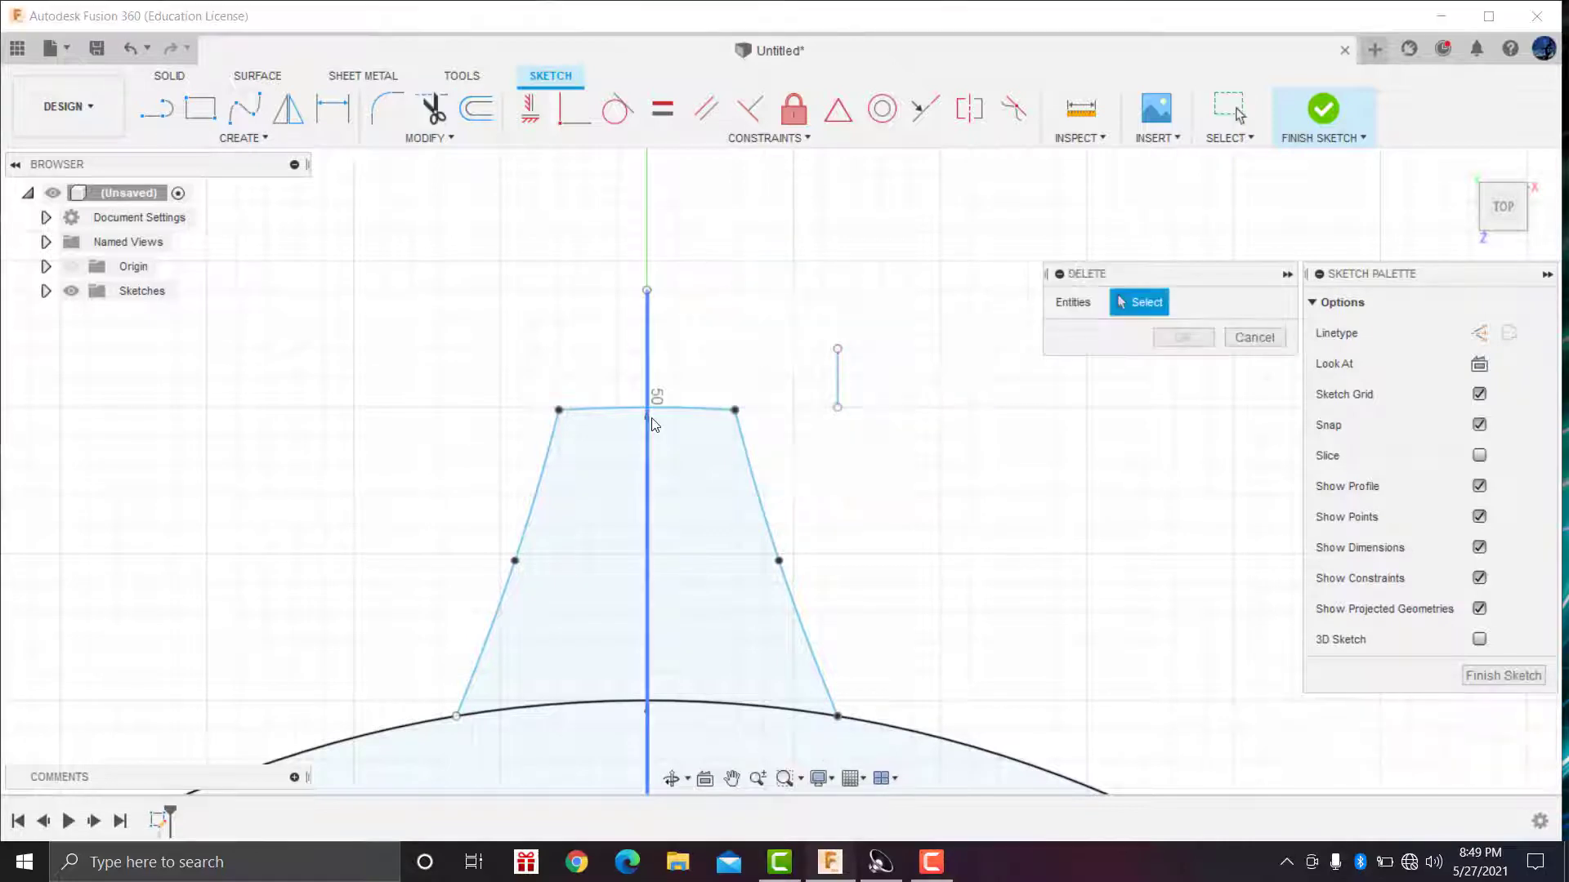
pyautogui.click(1254, 338)
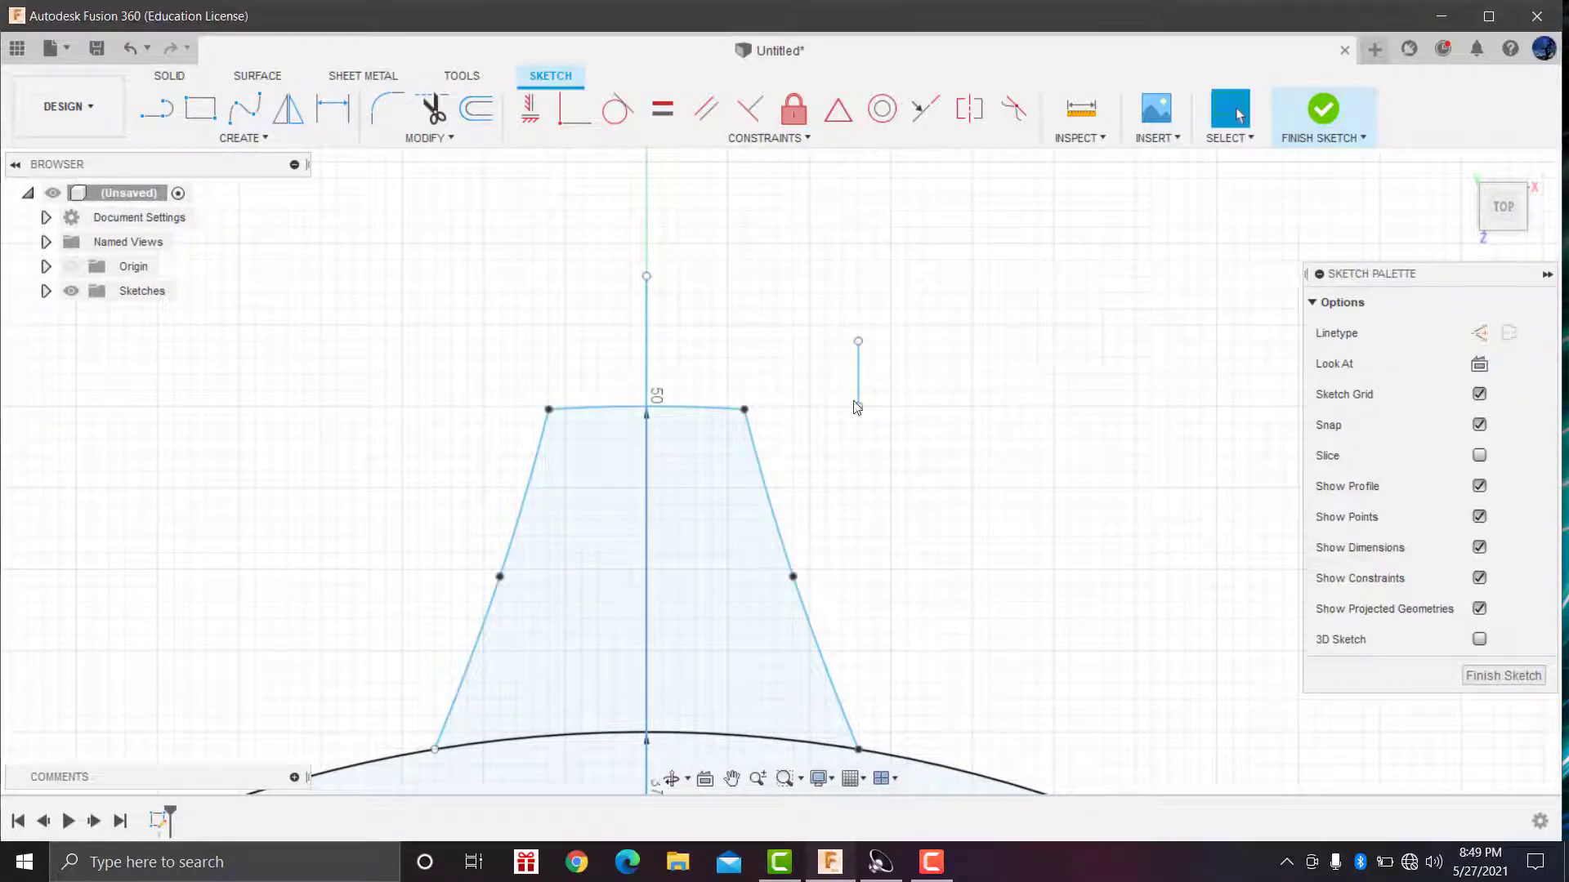
pyautogui.rightClick(860, 367)
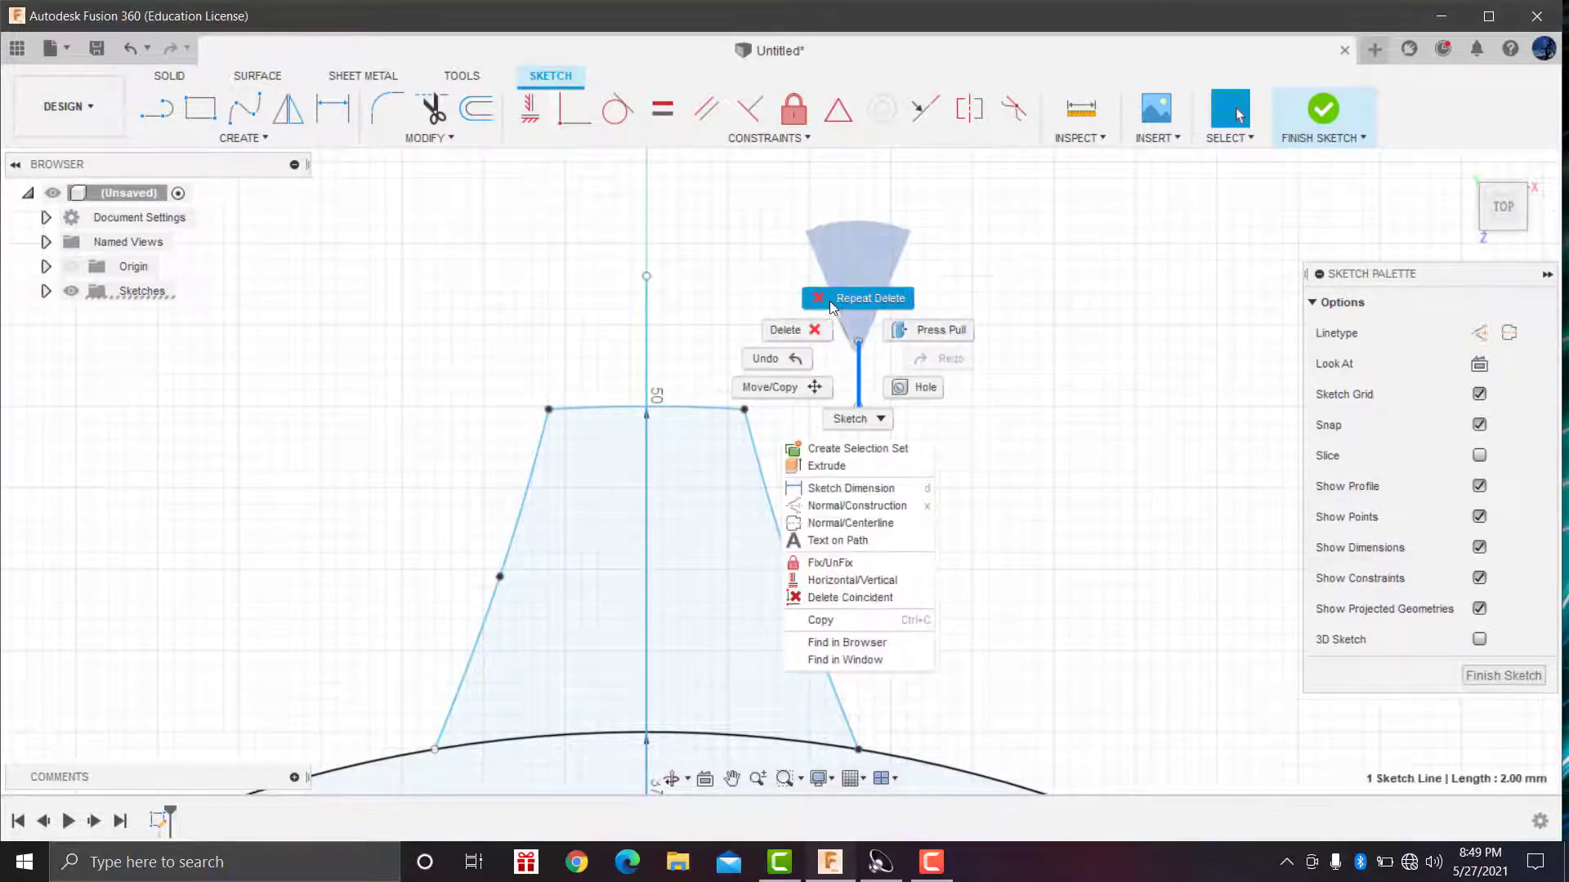
pyautogui.click(830, 305)
pyautogui.scroll(-2, 678, 411)
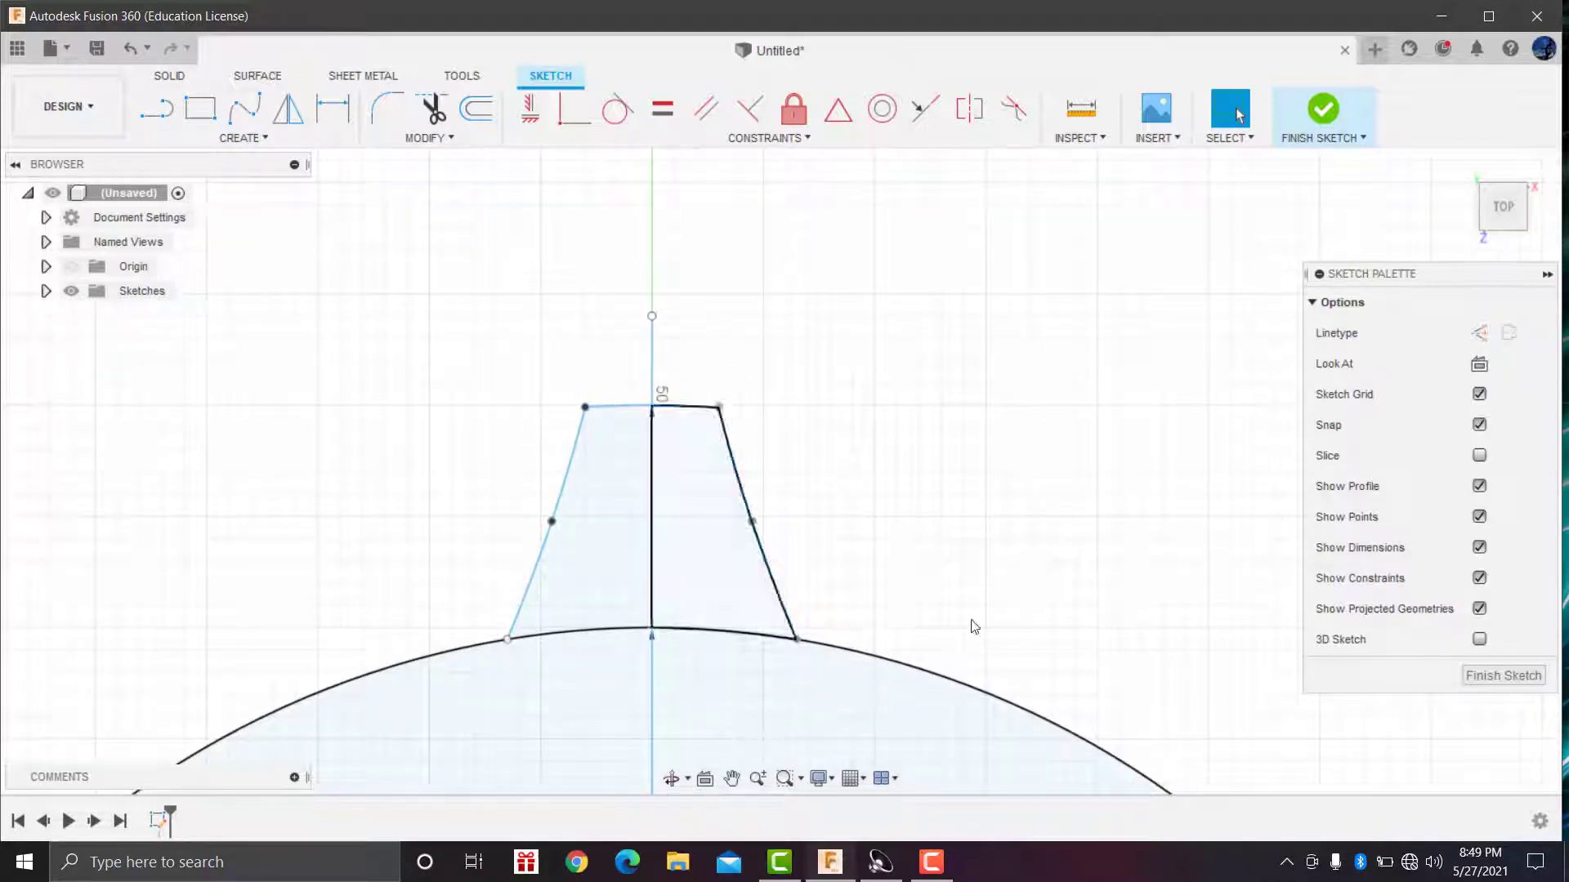
pyautogui.scroll(-2, 693, 382)
pyautogui.scroll(2, 696, 389)
pyautogui.scroll(2, 700, 396)
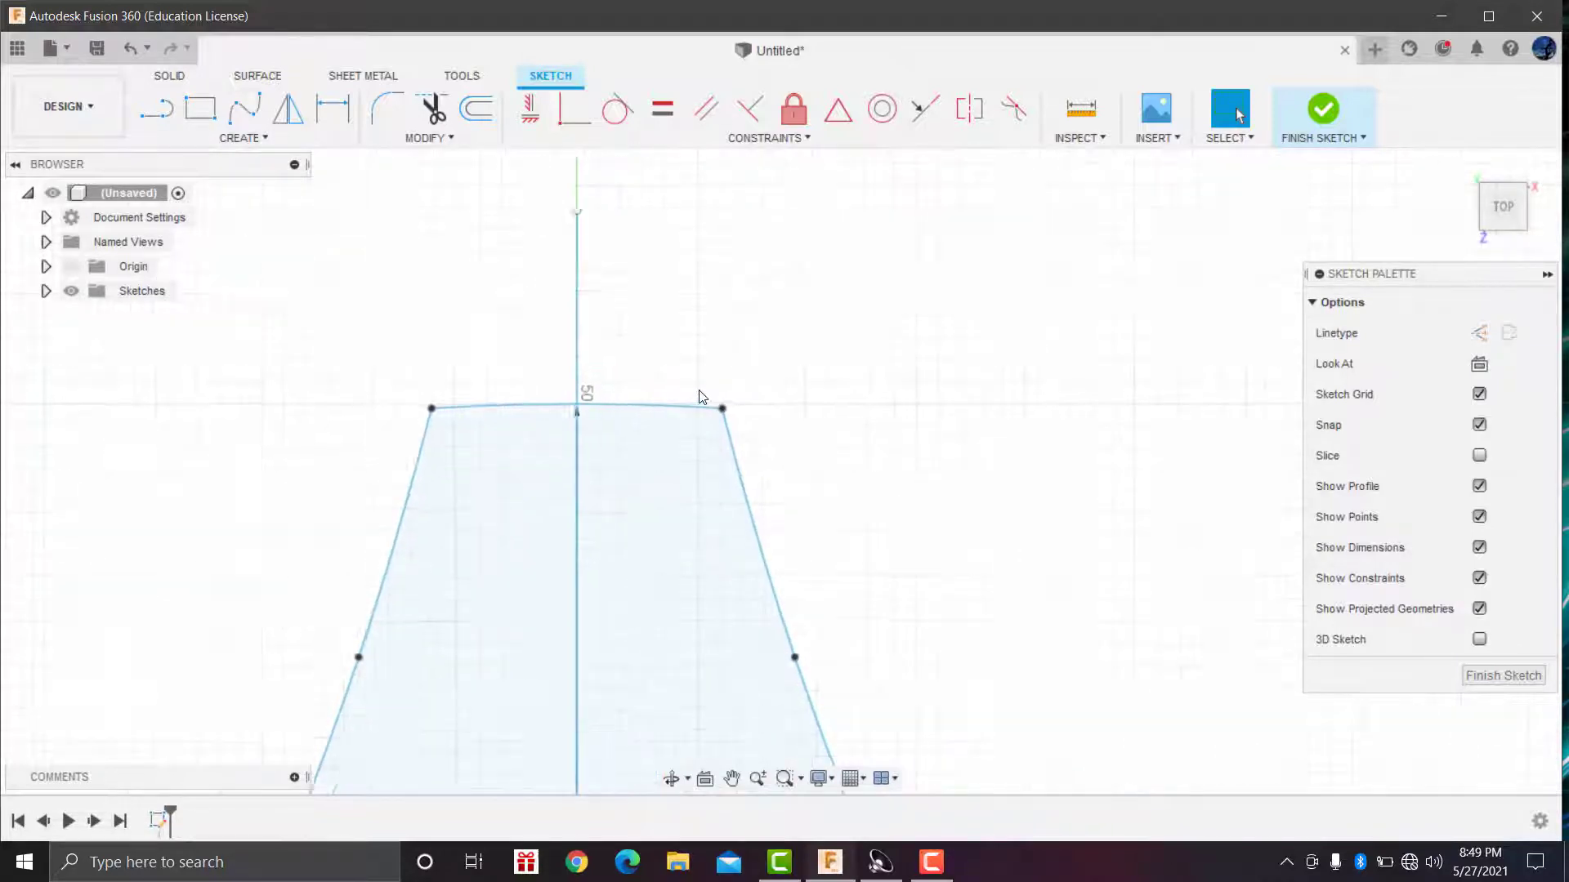
pyautogui.scroll(2, 700, 395)
pyautogui.scroll(2, 727, 433)
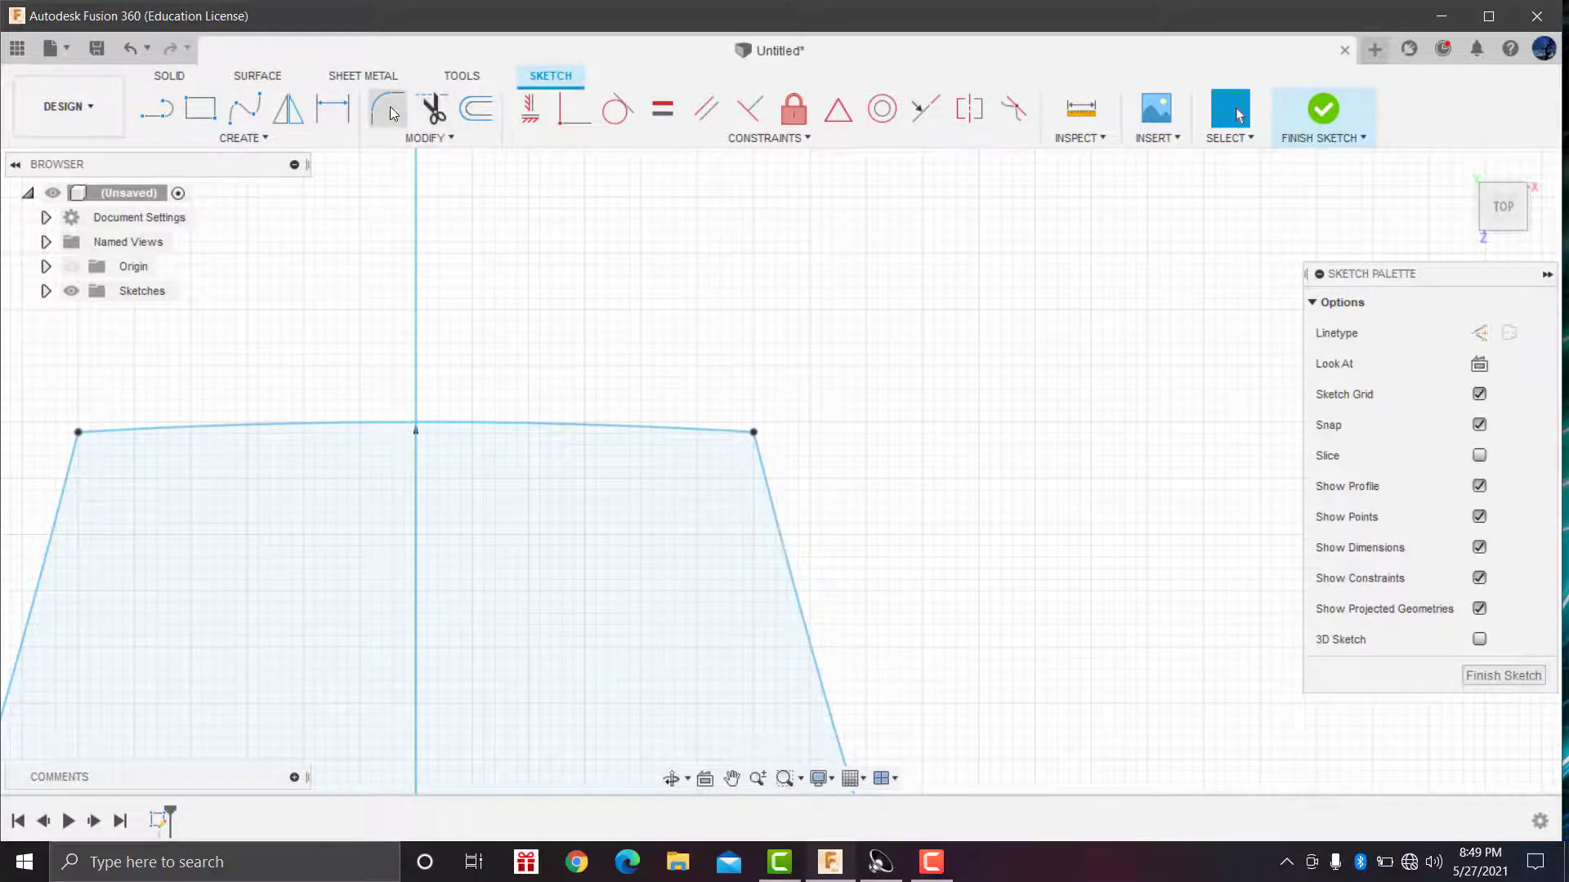
# Step: Fillet the tooth's right top corner with a 0.50 mm radius
pyautogui.click(390, 107)
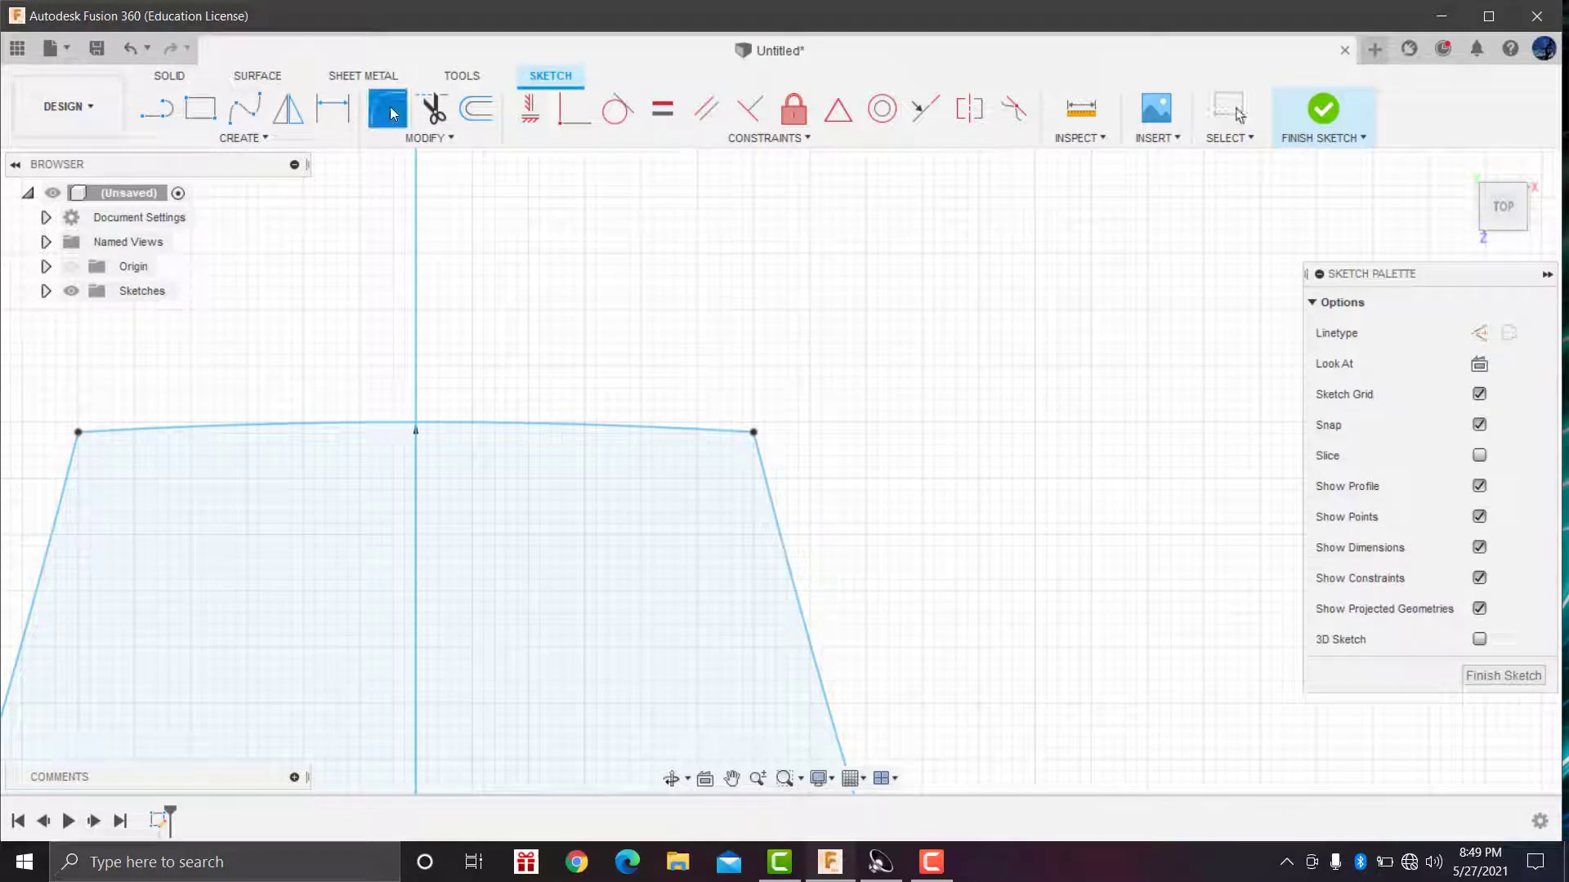
pyautogui.click(770, 474)
pyautogui.click(698, 434)
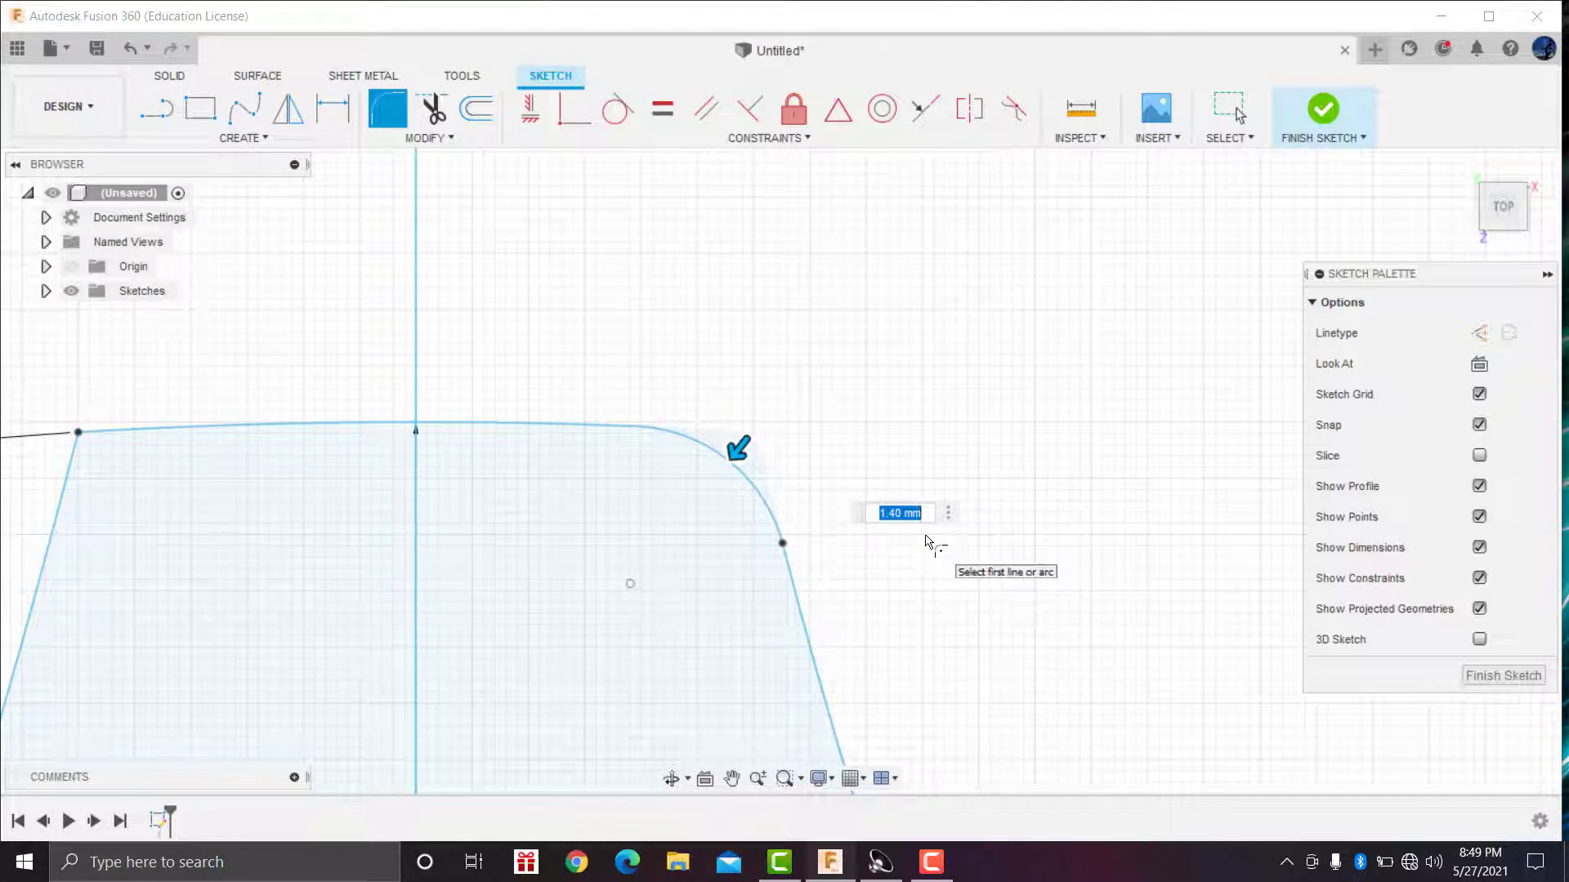
pyautogui.press('BackSpace')
pyautogui.press('Return')
pyautogui.scroll(-2, 698, 473)
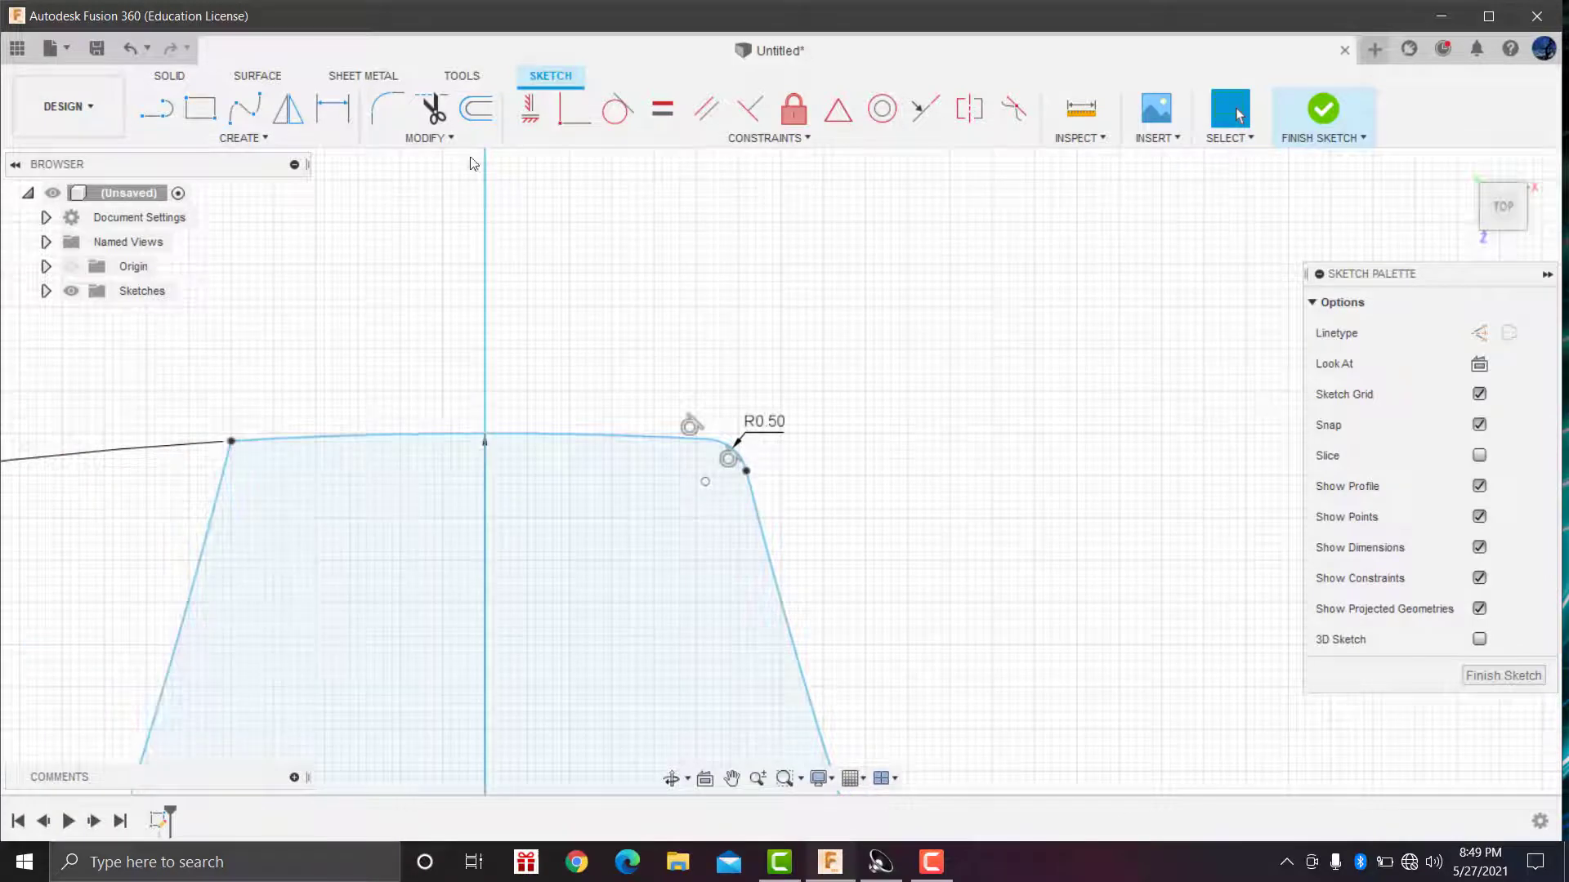
# Step: Fillet the tooth's left top corner with the same 0.50 mm radius
pyautogui.click(389, 109)
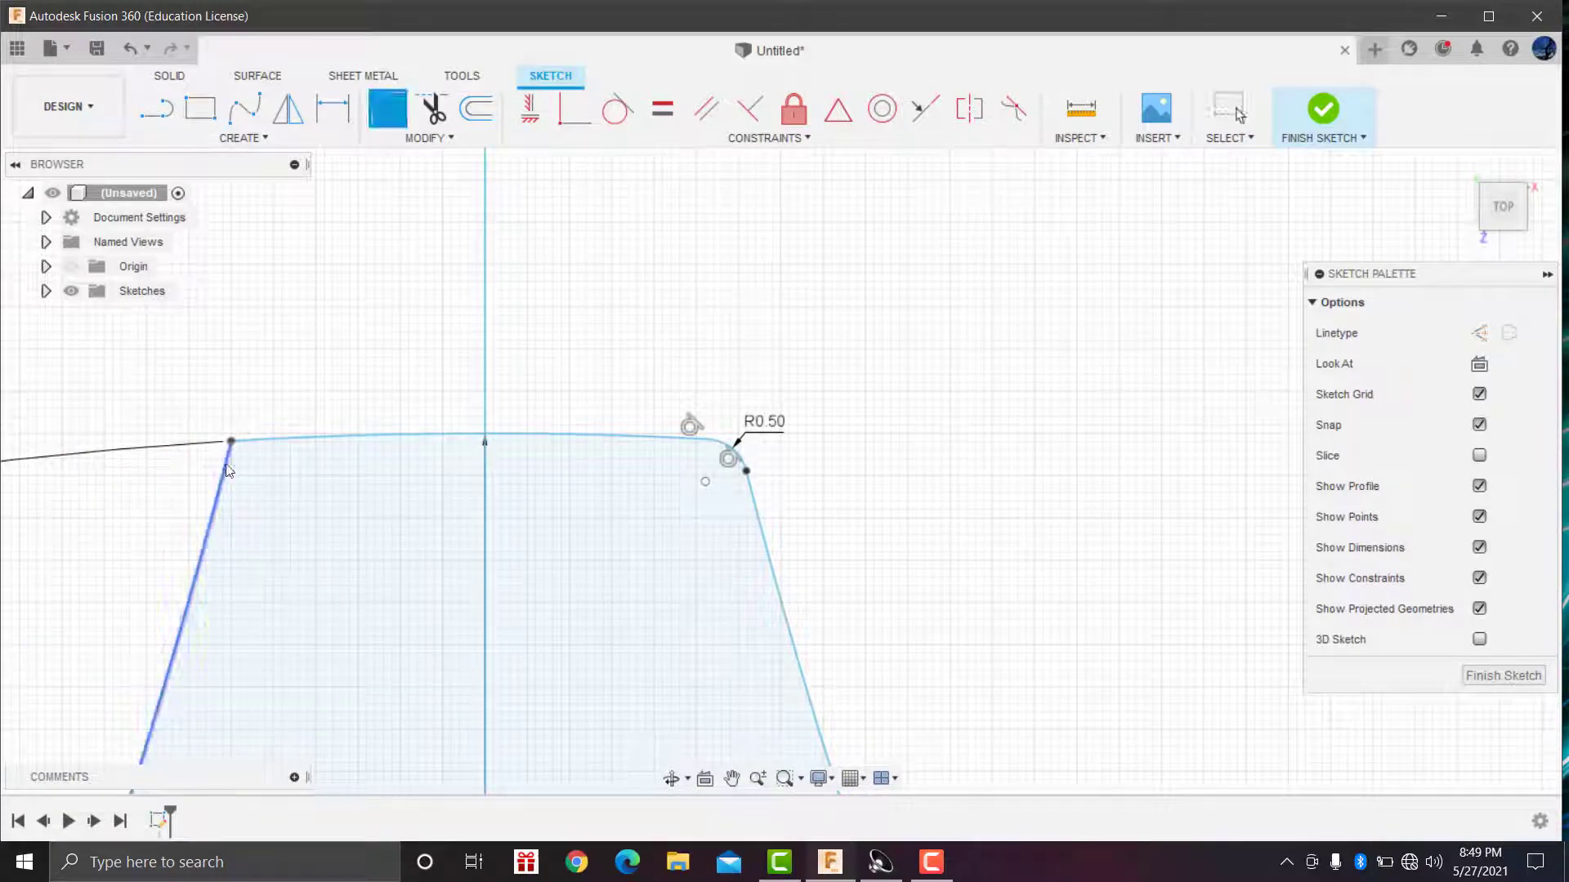
pyautogui.click(229, 470)
pyautogui.click(262, 445)
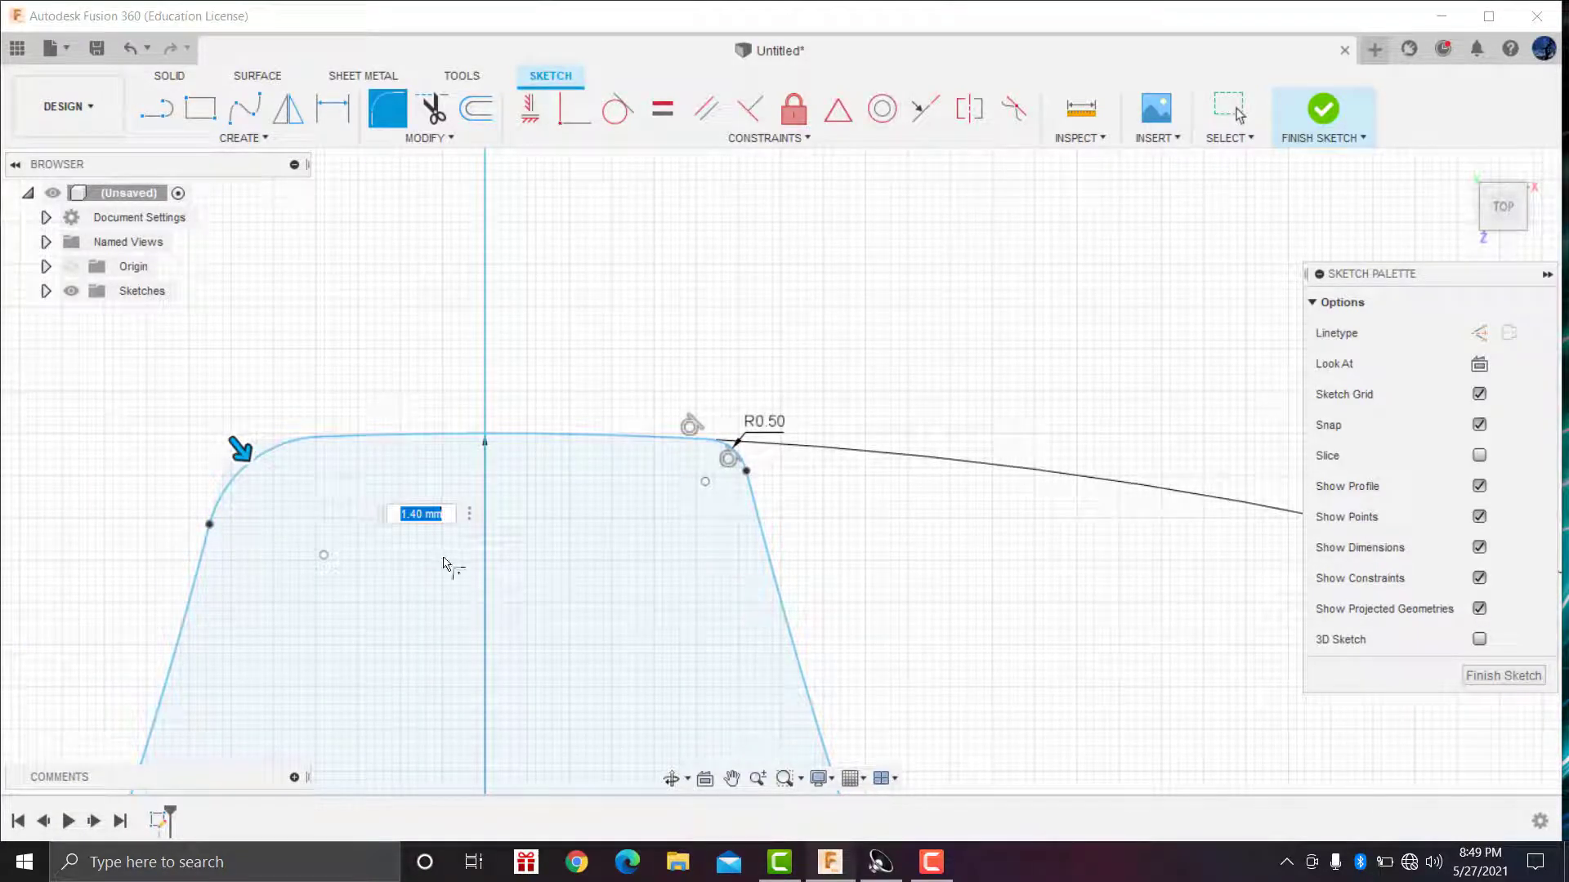
pyautogui.press('BackSpace')
pyautogui.press('Return')
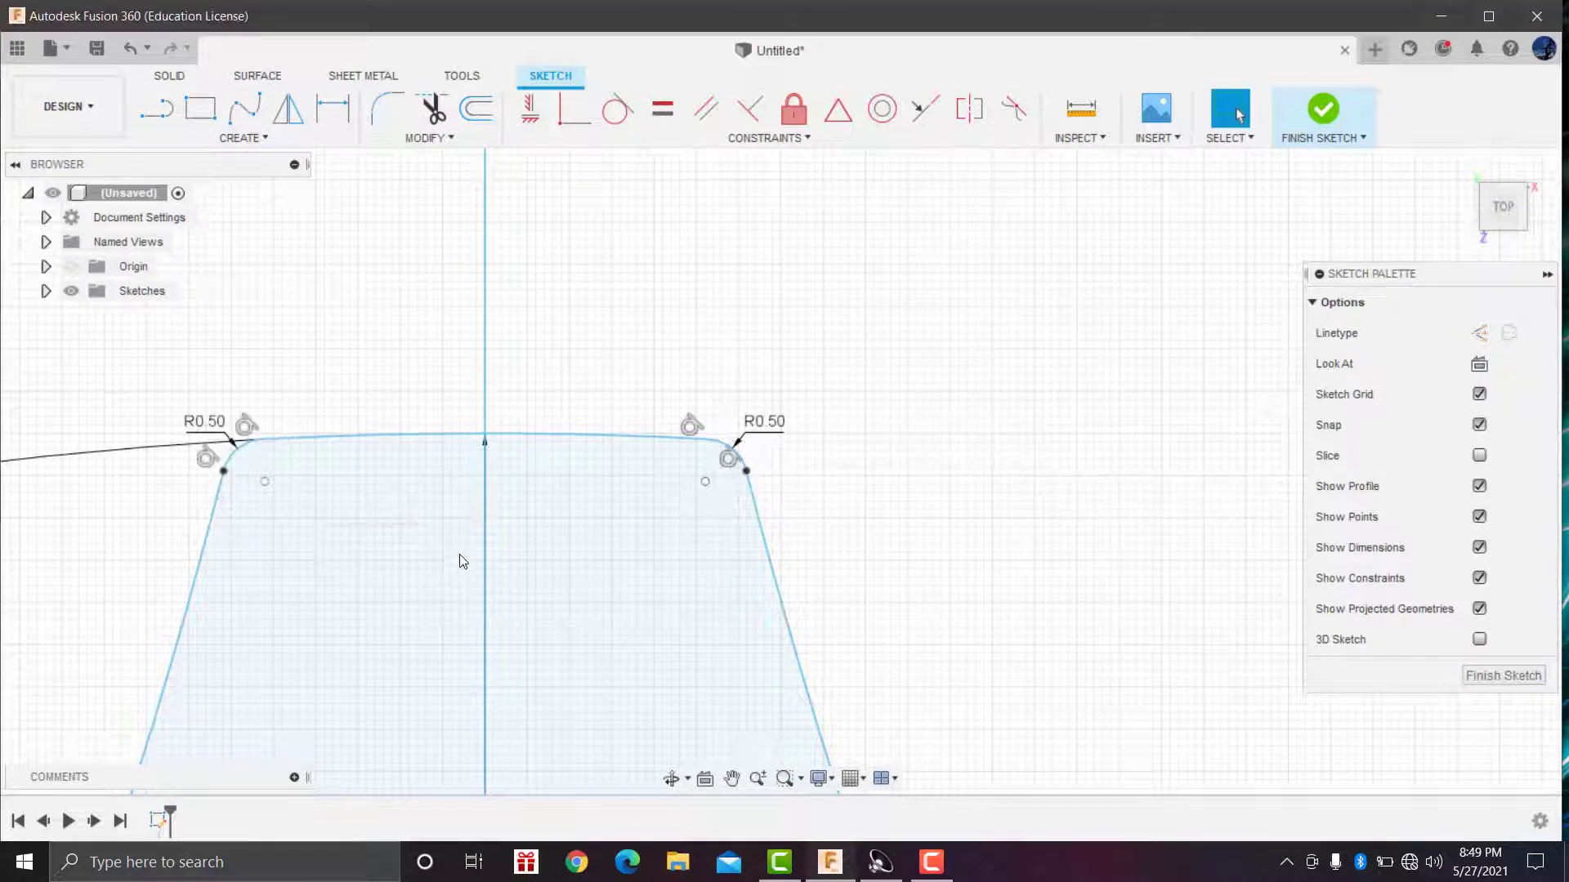
pyautogui.scroll(-2, 480, 359)
pyautogui.scroll(2, 387, 378)
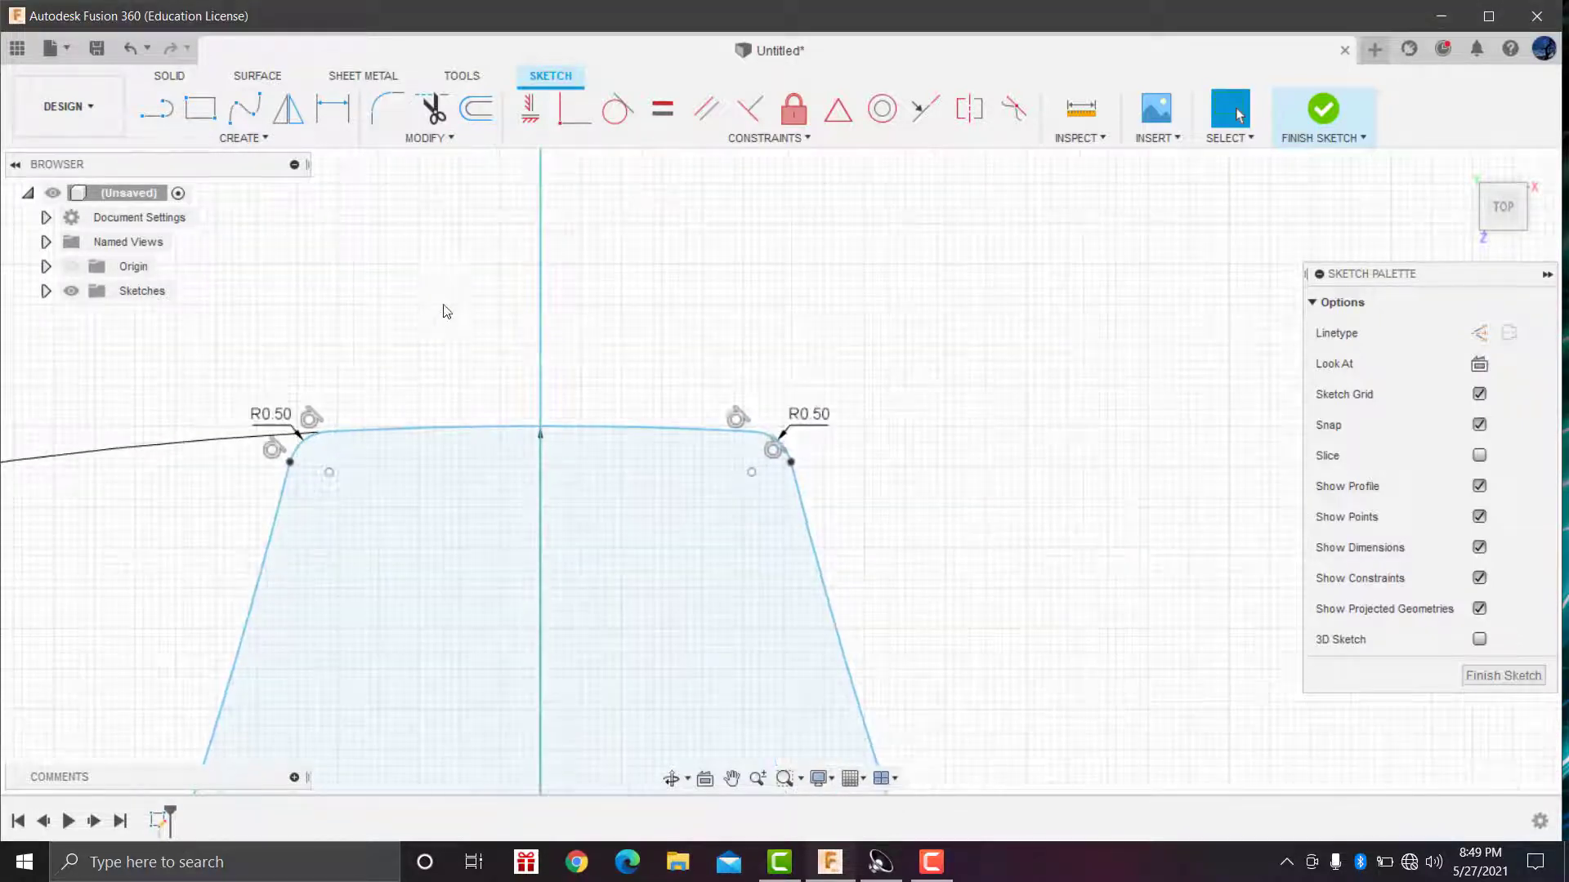
pyautogui.scroll(-2, 445, 308)
pyautogui.scroll(4, 605, 352)
pyautogui.scroll(-2, 605, 352)
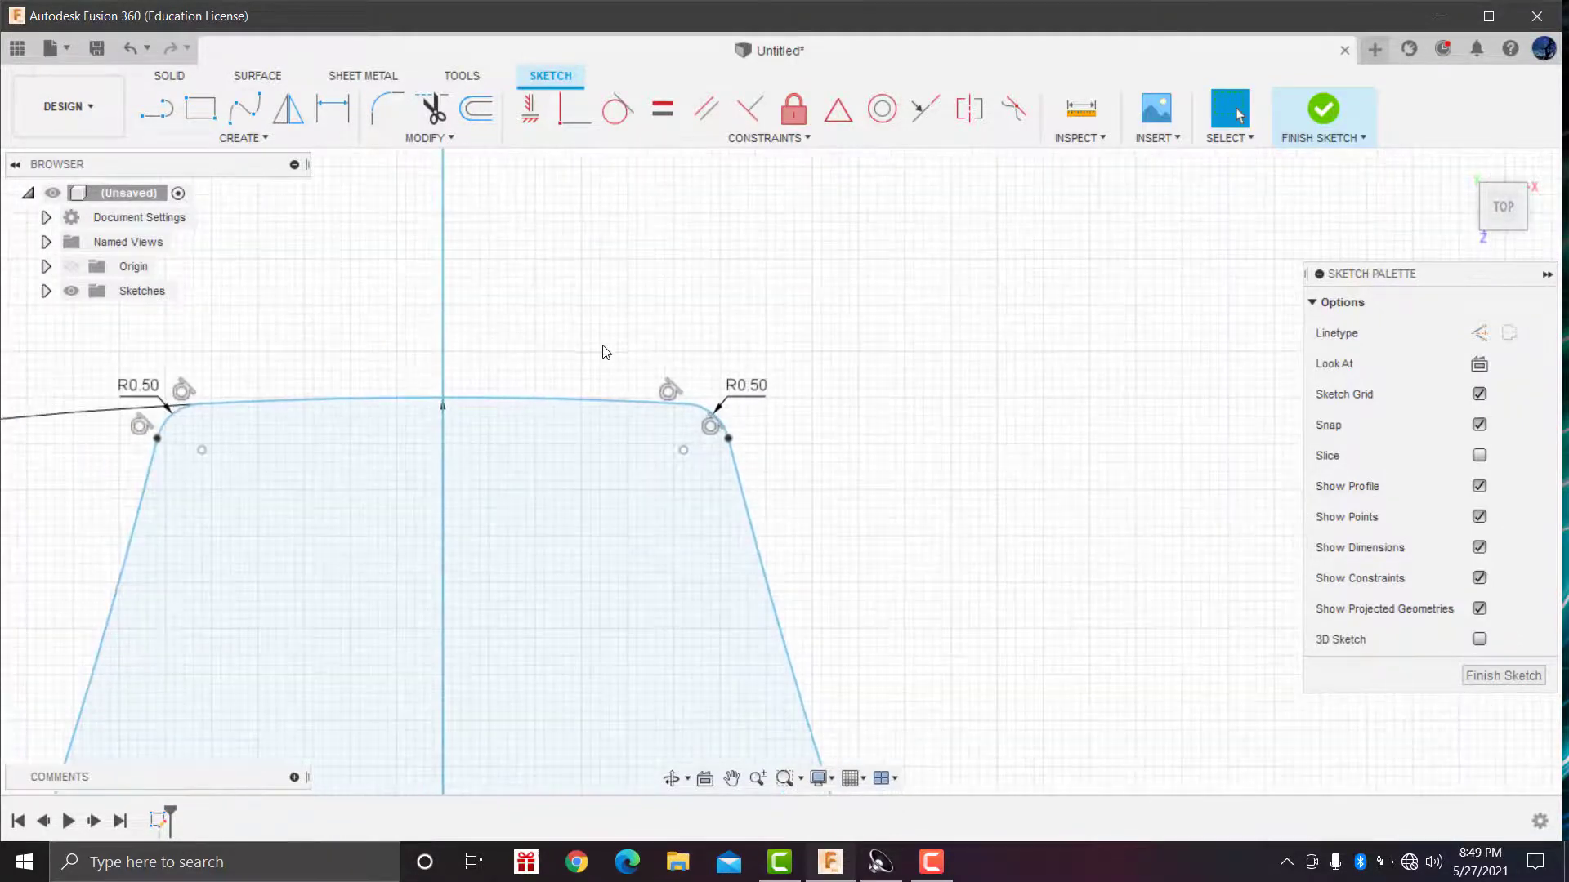
pyautogui.scroll(-2, 605, 351)
pyautogui.scroll(-1, 605, 351)
pyautogui.scroll(1, 604, 351)
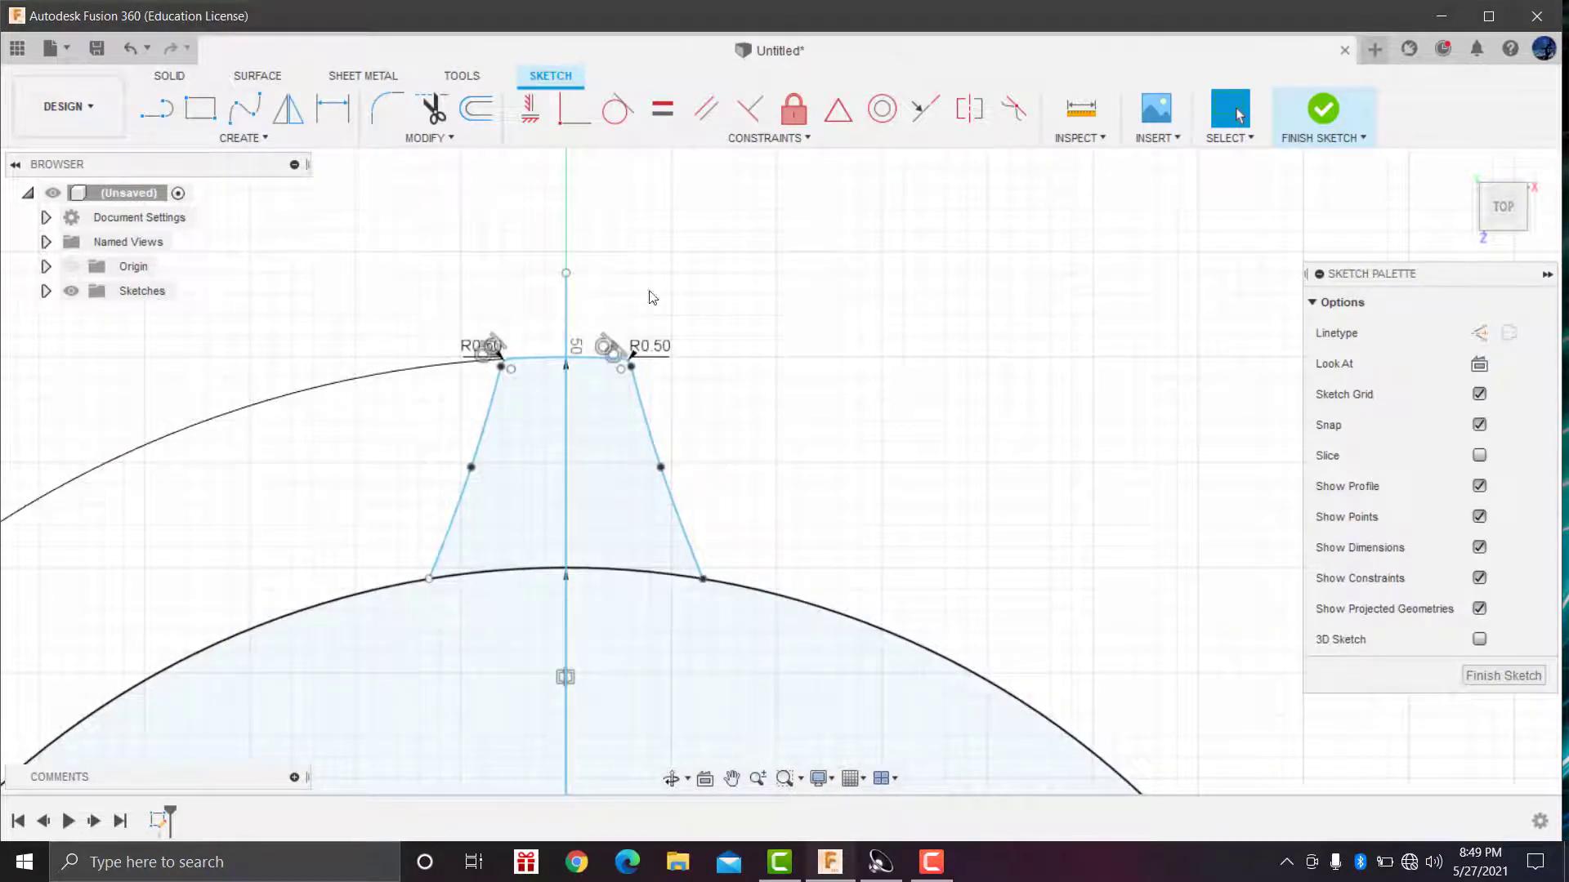
pyautogui.scroll(-2, 643, 433)
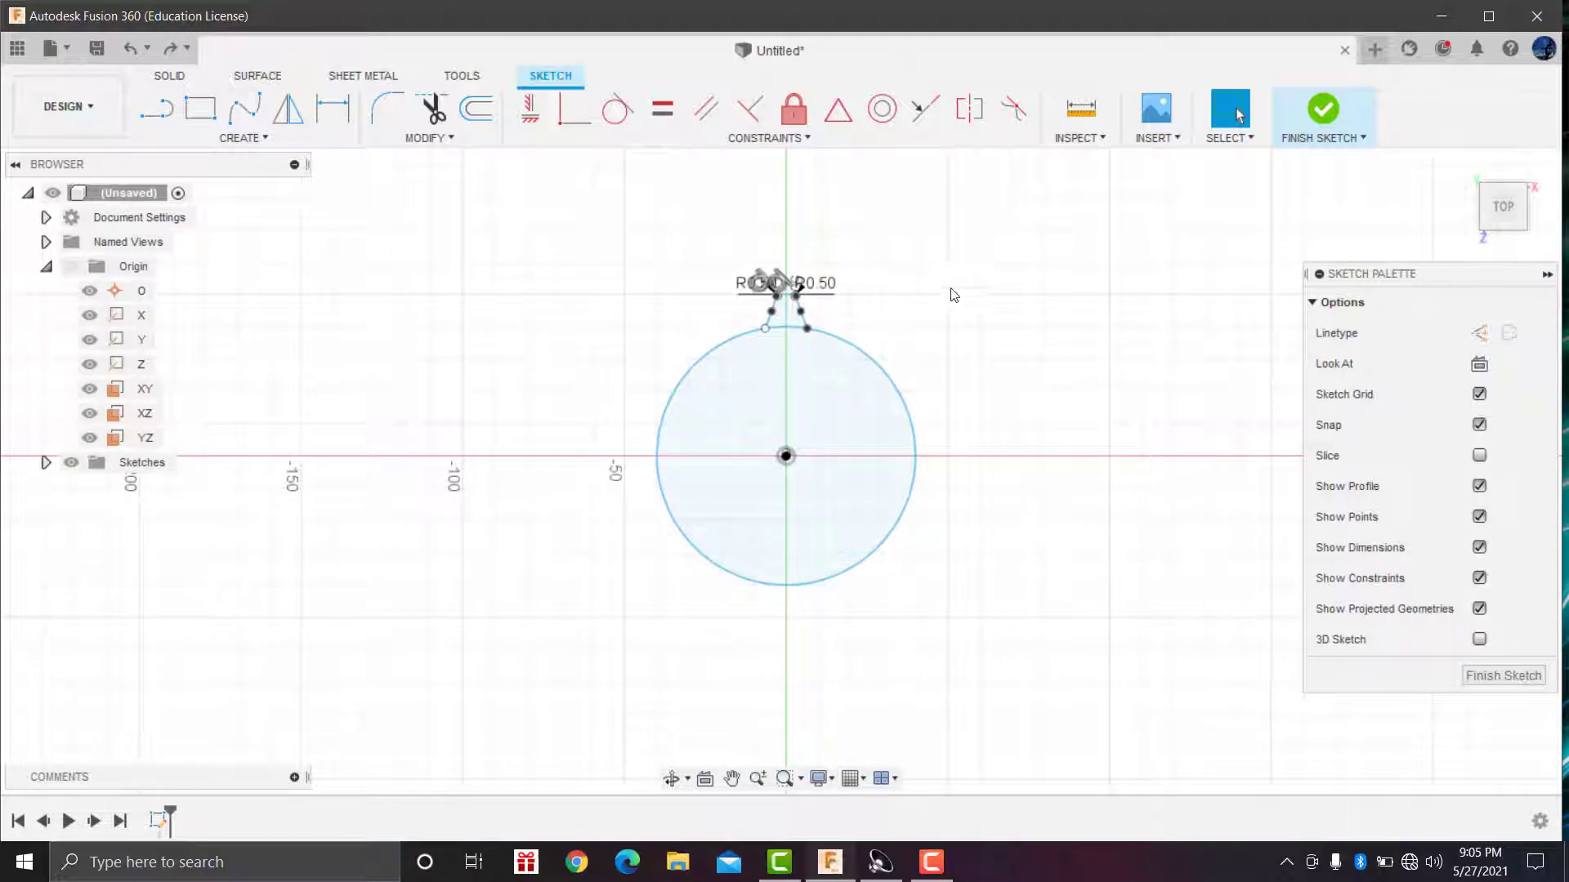
pyautogui.scroll(2, 817, 296)
pyautogui.scroll(2, 788, 298)
pyautogui.scroll(2, 791, 301)
pyautogui.scroll(1, 735, 304)
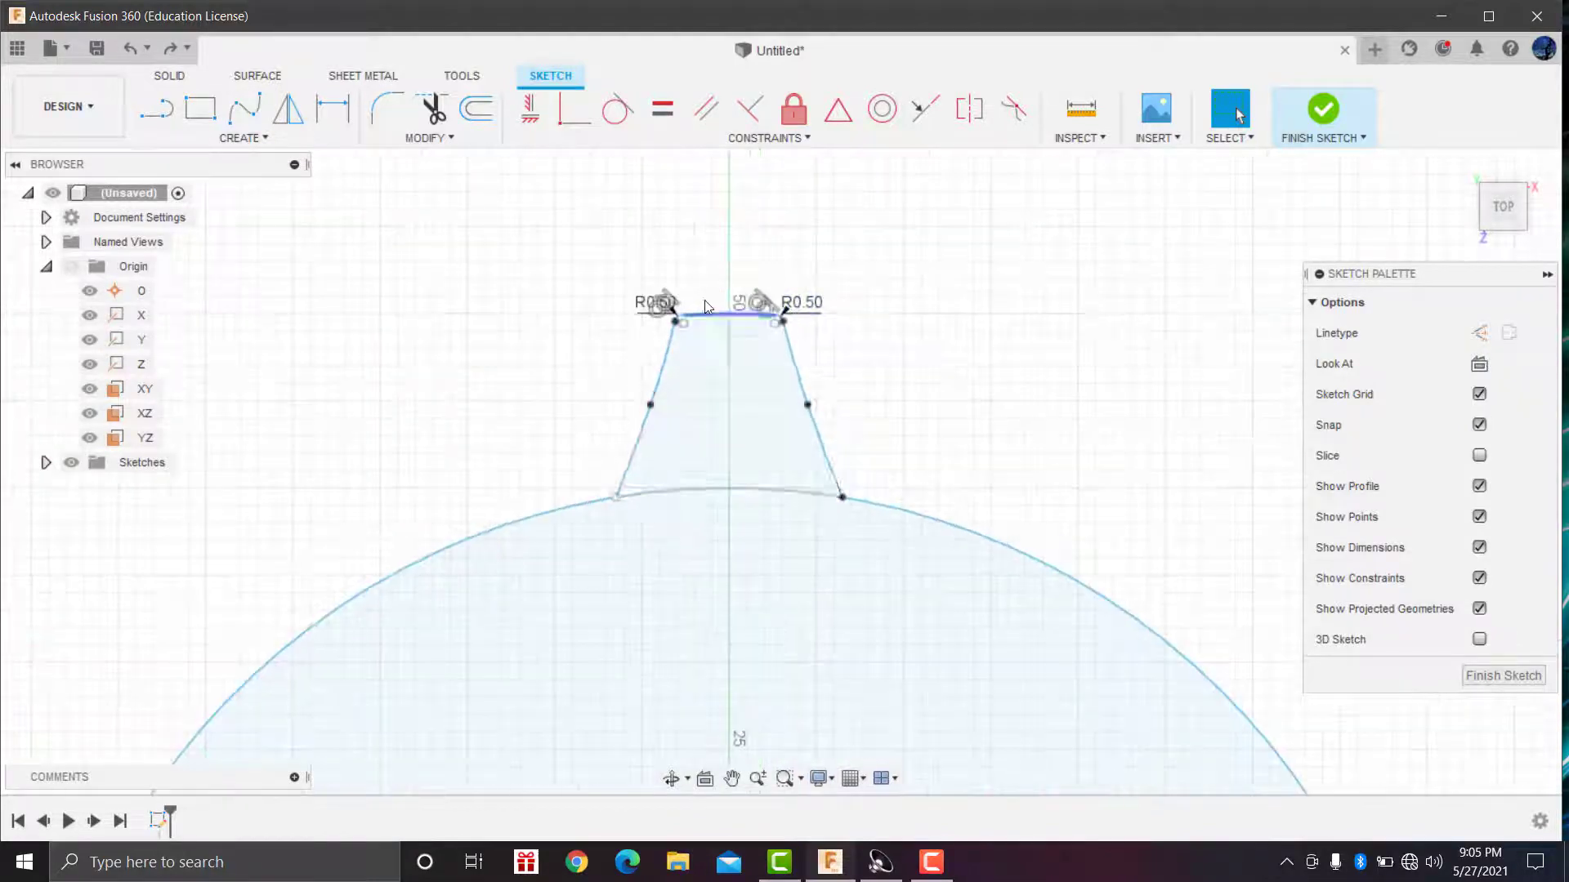
pyautogui.scroll(2, 708, 307)
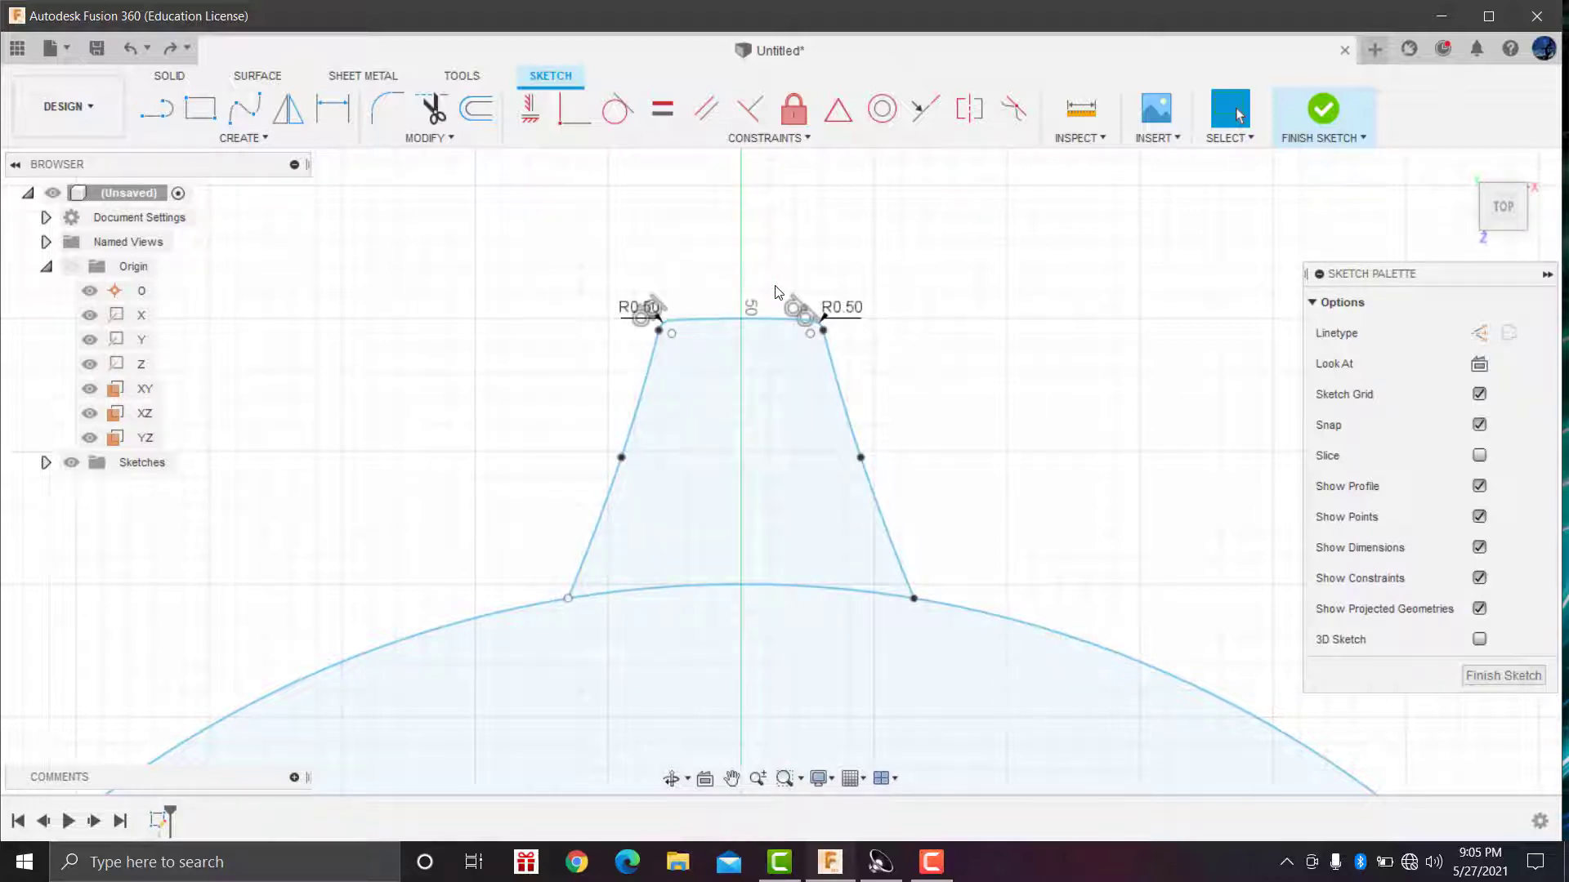
pyautogui.click(259, 141)
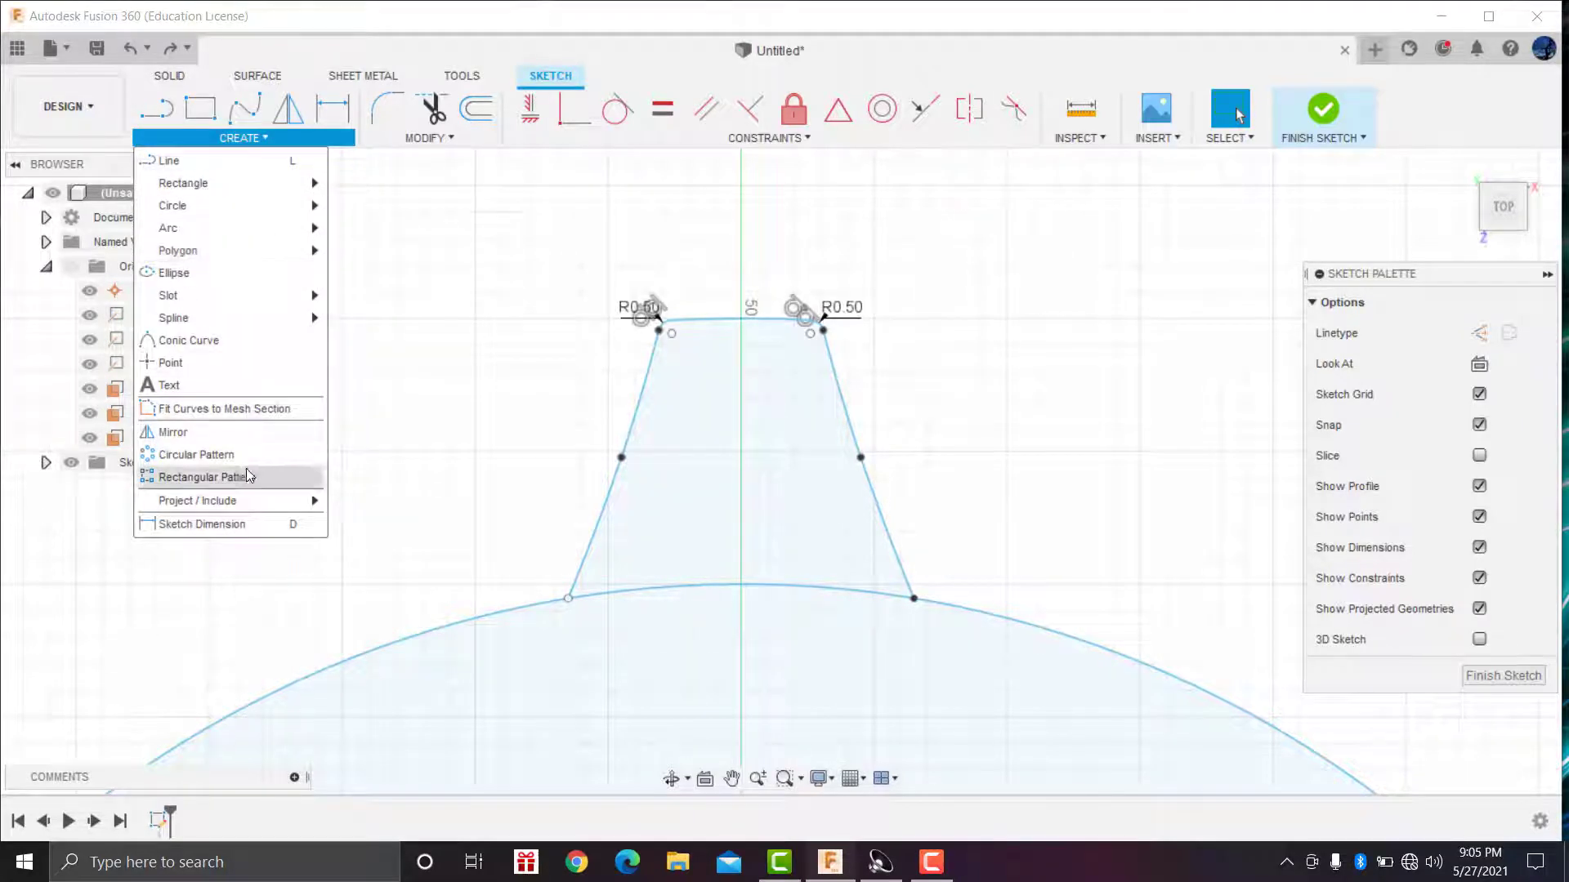
# Step: Start a circular pattern of the tooth profile lines centred on the base circle's centre
pyautogui.click(174, 458)
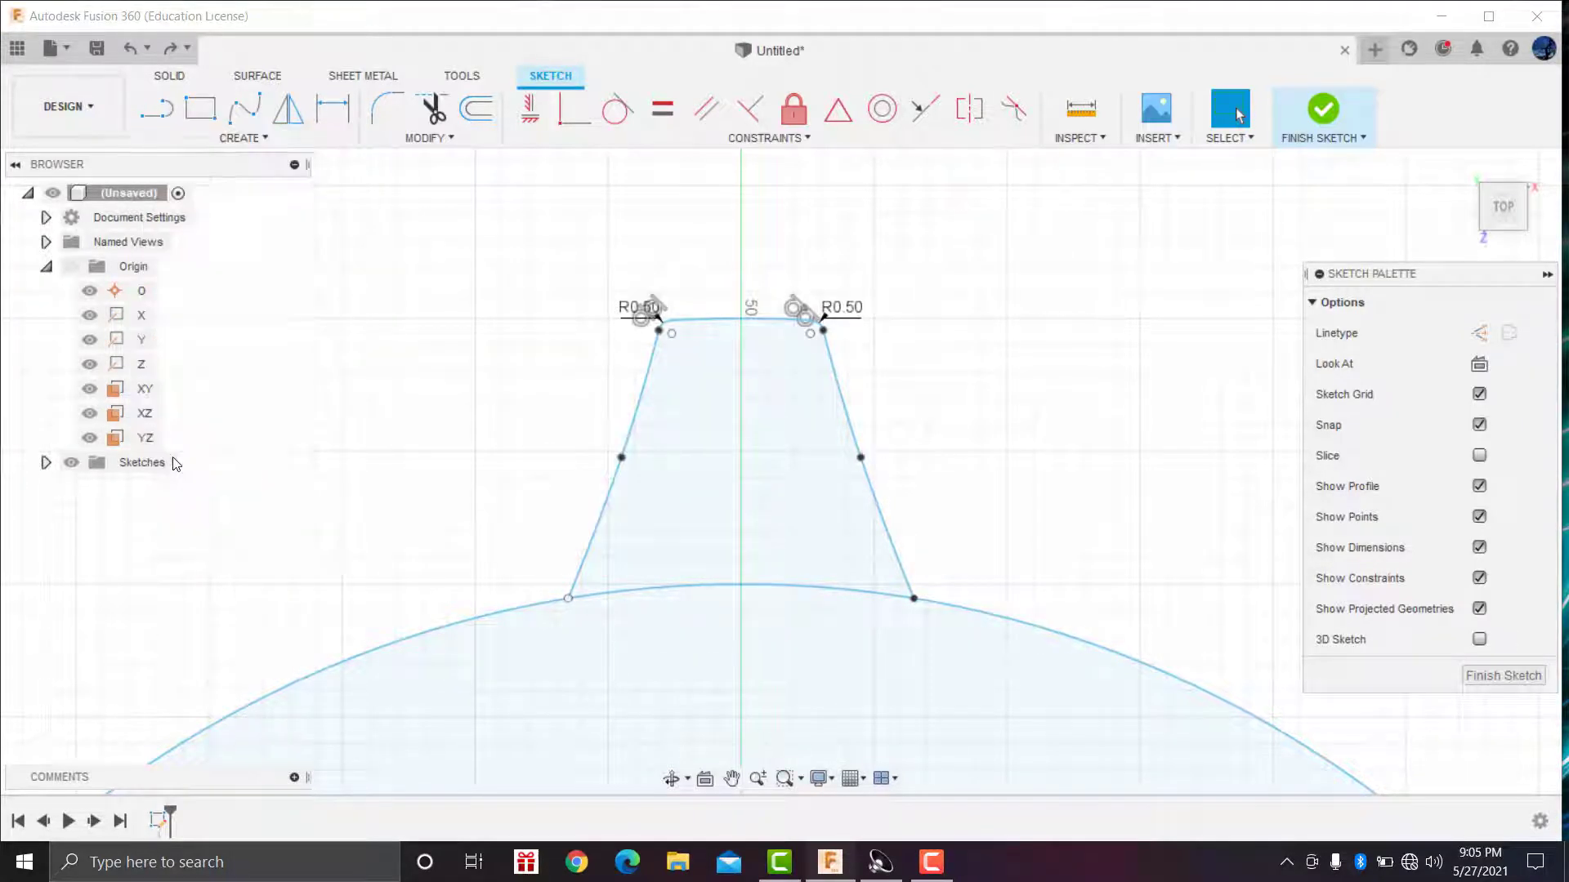
pyautogui.scroll(-2, 601, 276)
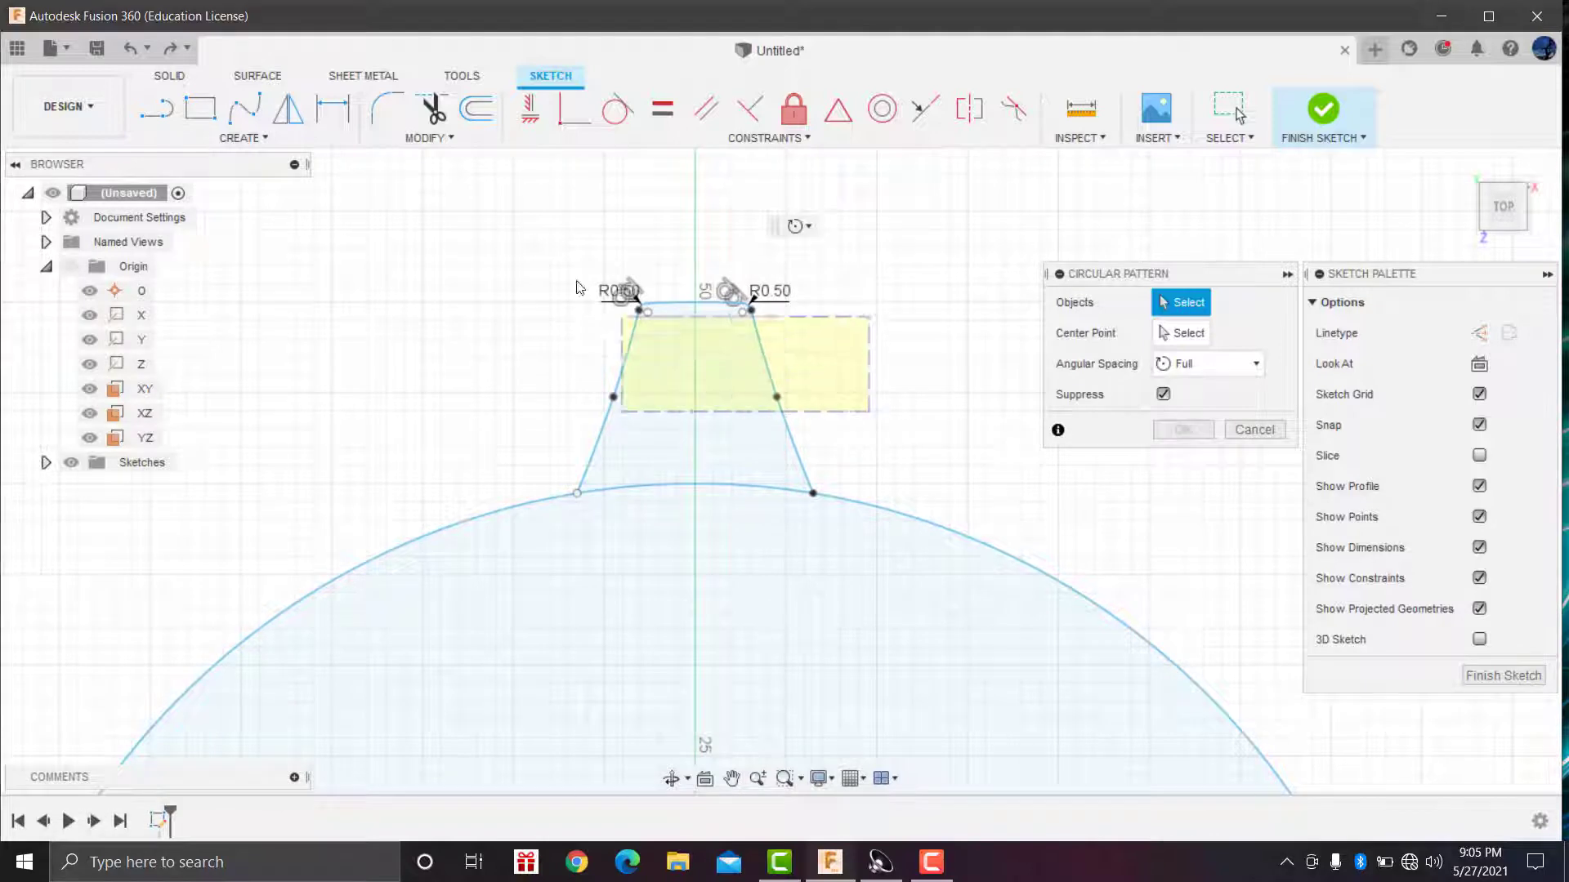
pyautogui.moveTo(877, 413); pyautogui.dragTo(553, 260)
pyautogui.click(1181, 333)
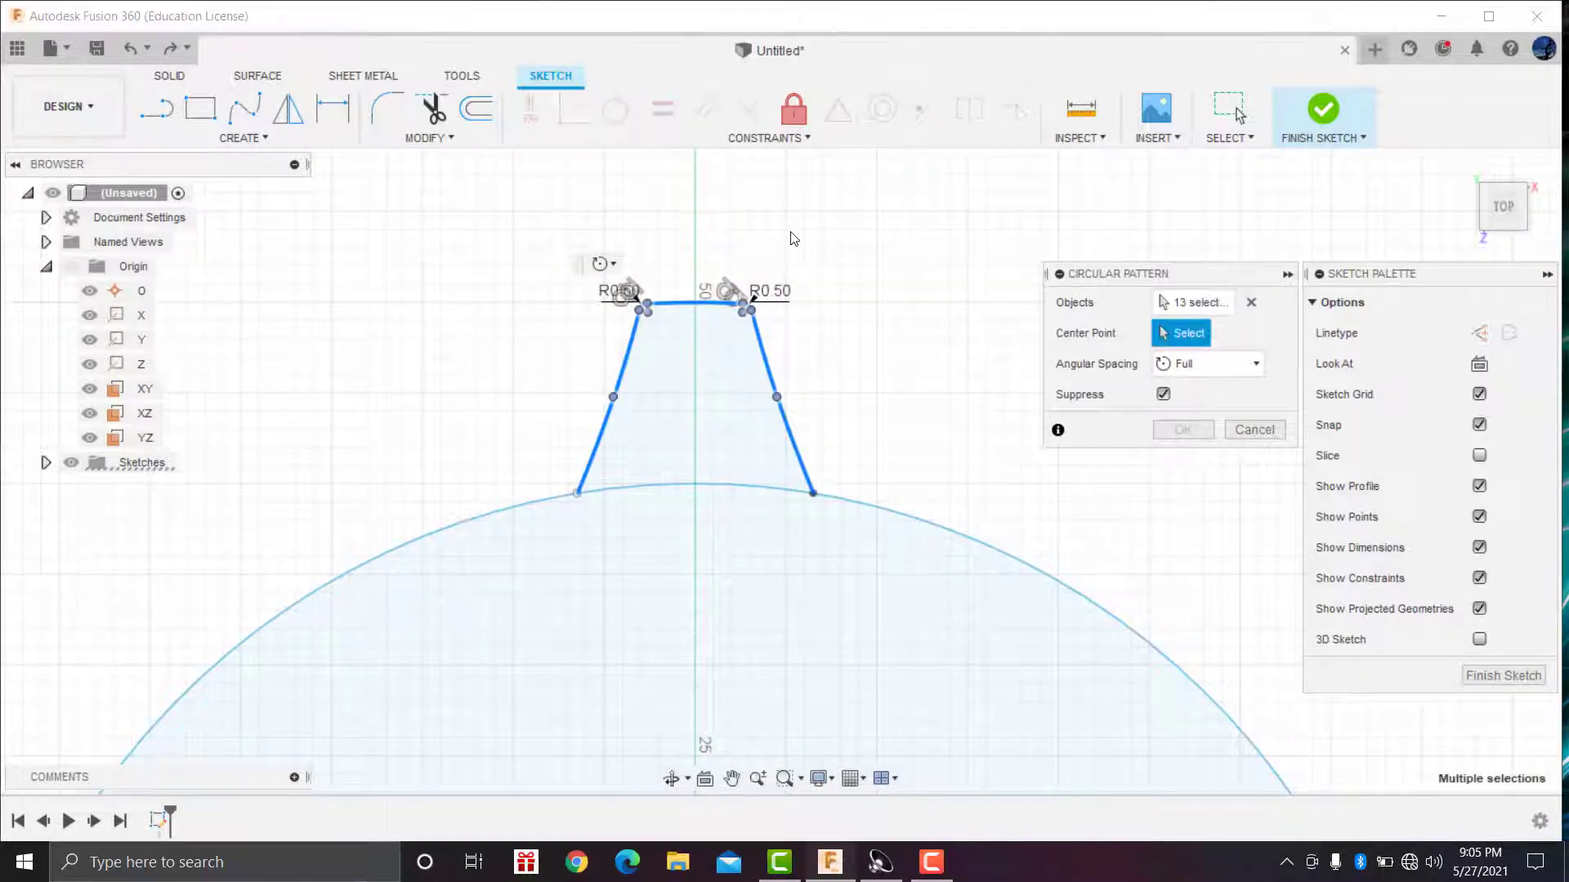
pyautogui.scroll(-3, 790, 237)
pyautogui.scroll(2, 756, 693)
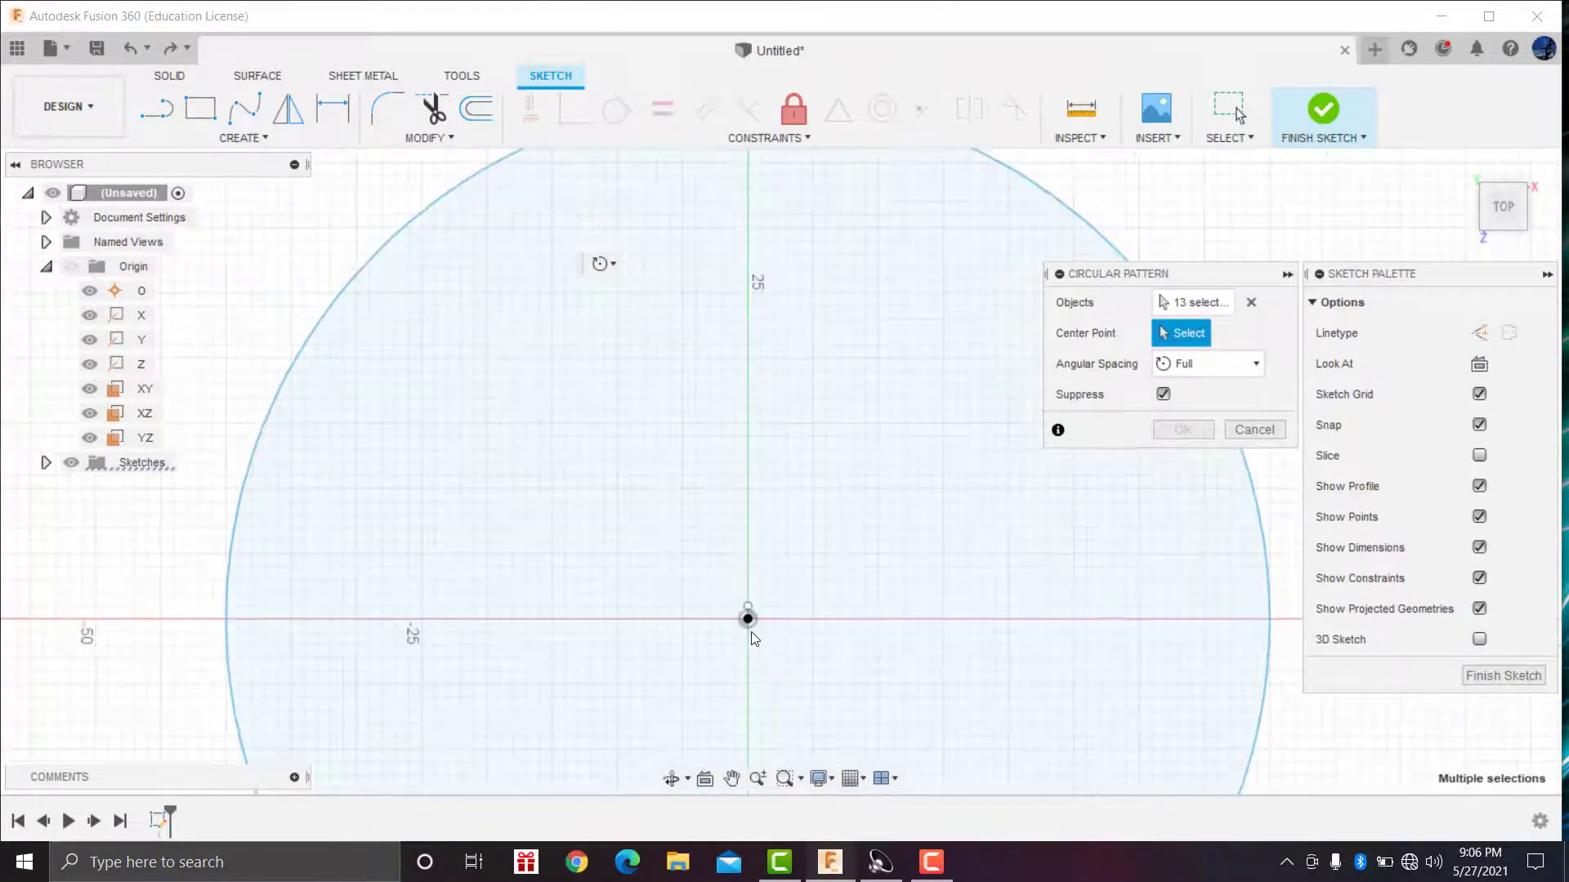
pyautogui.click(750, 621)
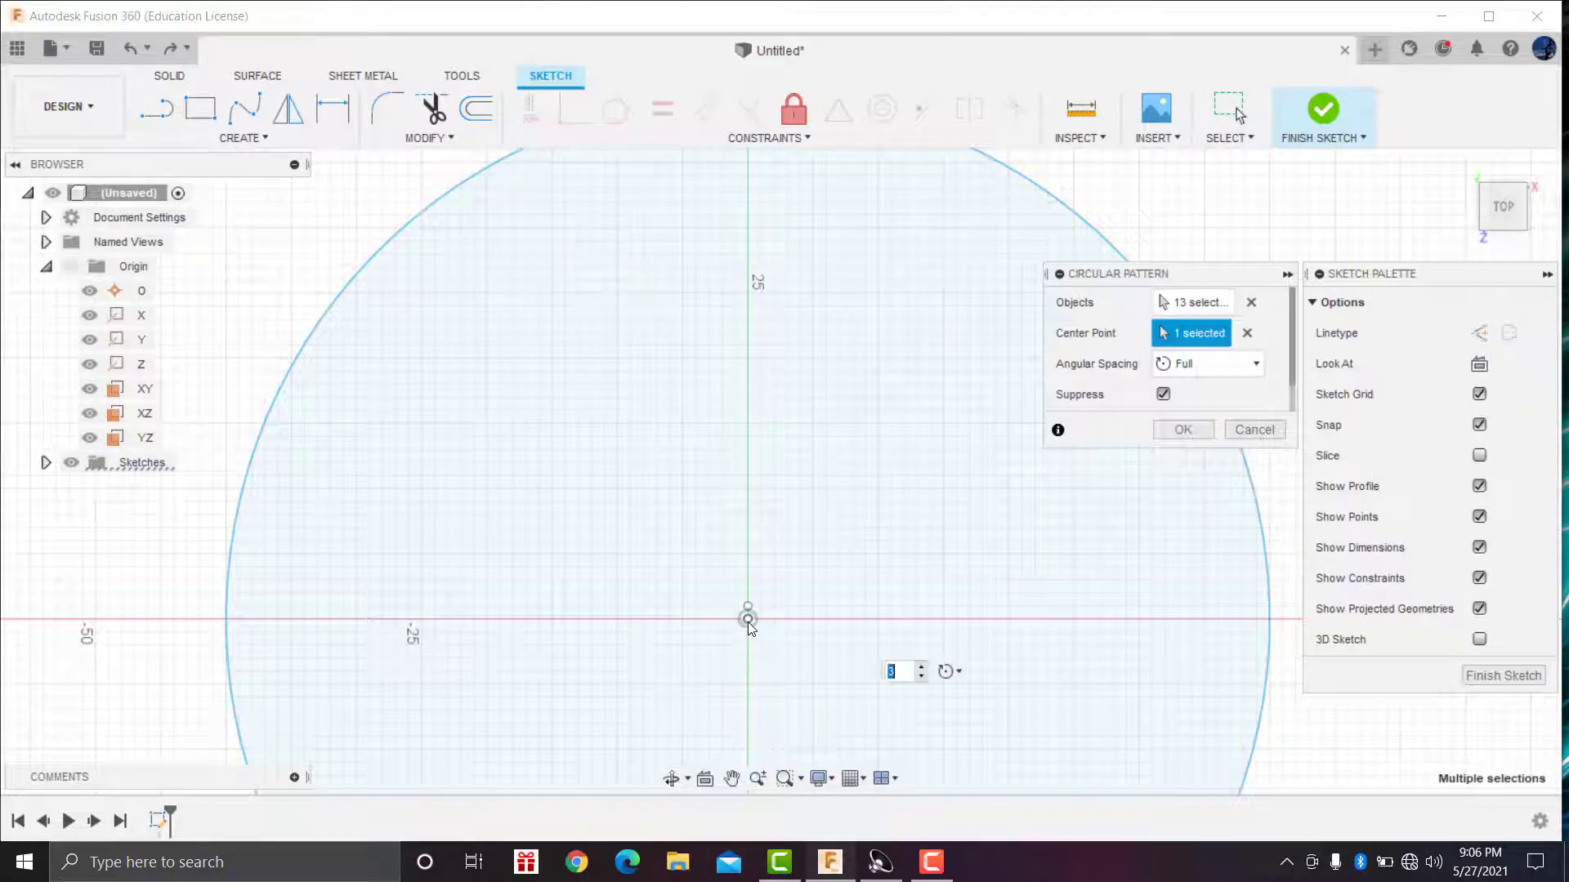
# Step: Set the pattern quantity to 16 and confirm it
pyautogui.scroll(-2, 866, 384)
pyautogui.scroll(-2, 869, 387)
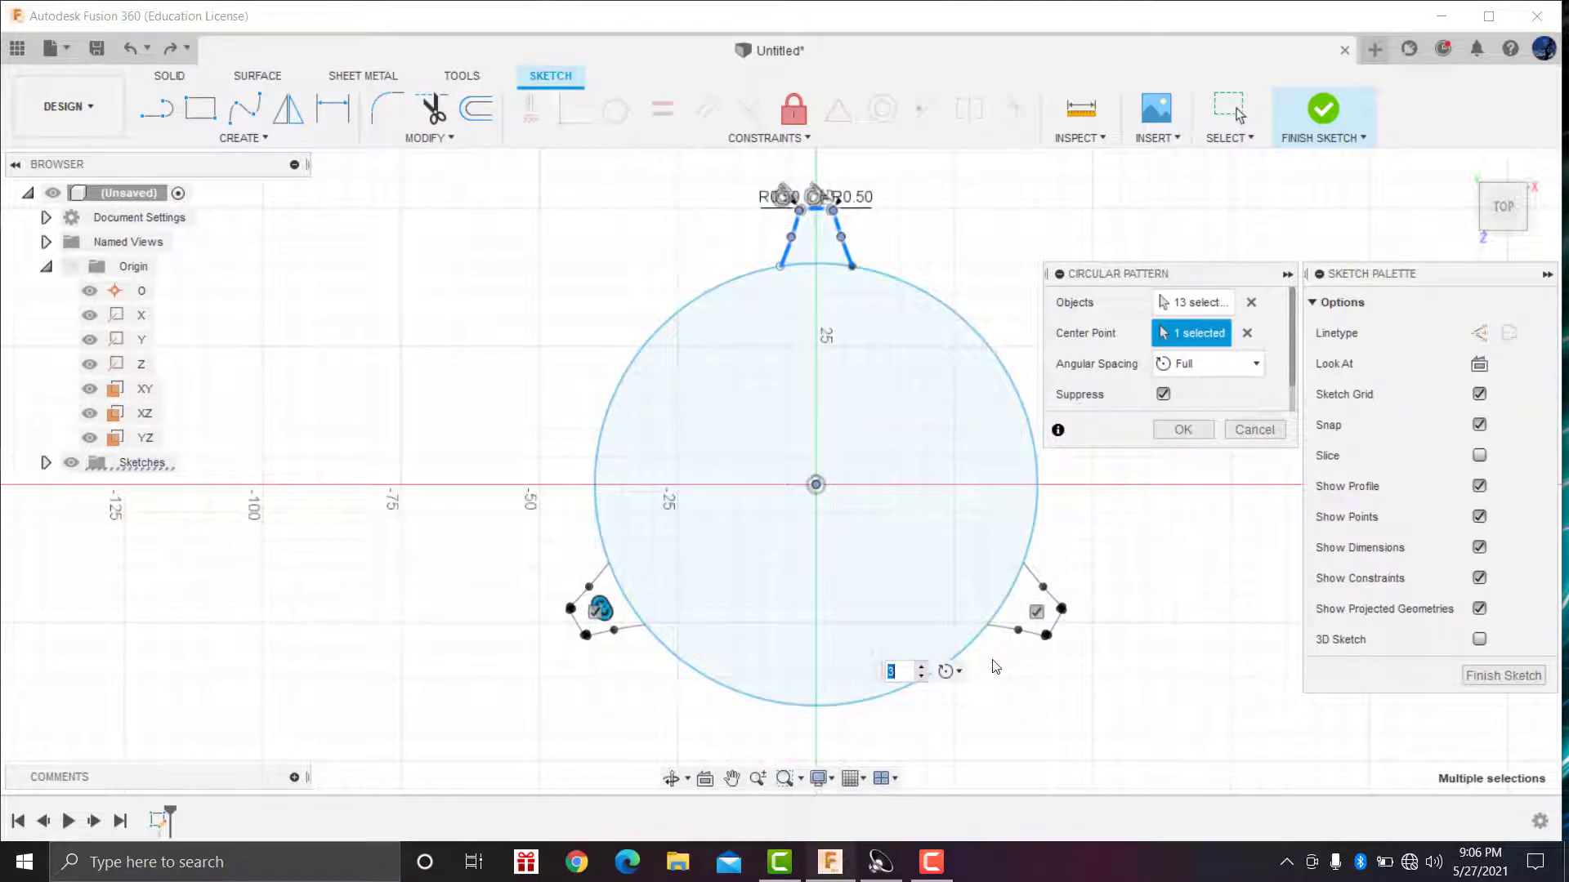
pyautogui.scroll(1, 1039, 570)
pyautogui.scroll(-1, 1213, 366)
pyautogui.click(1156, 393)
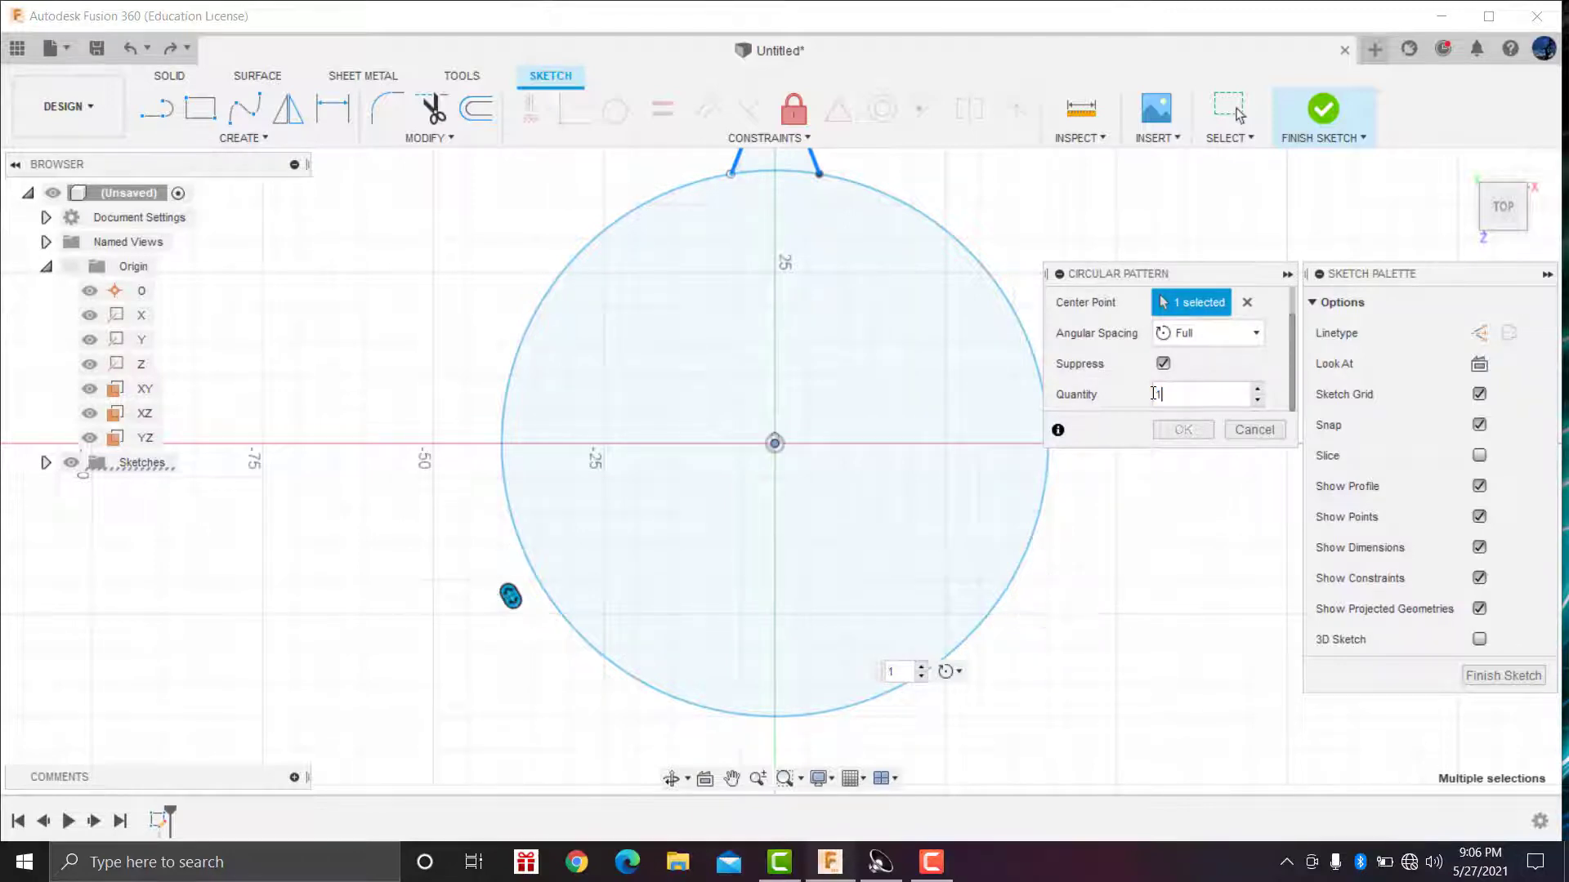
pyautogui.write('6')
pyautogui.scroll(-2, 787, 330)
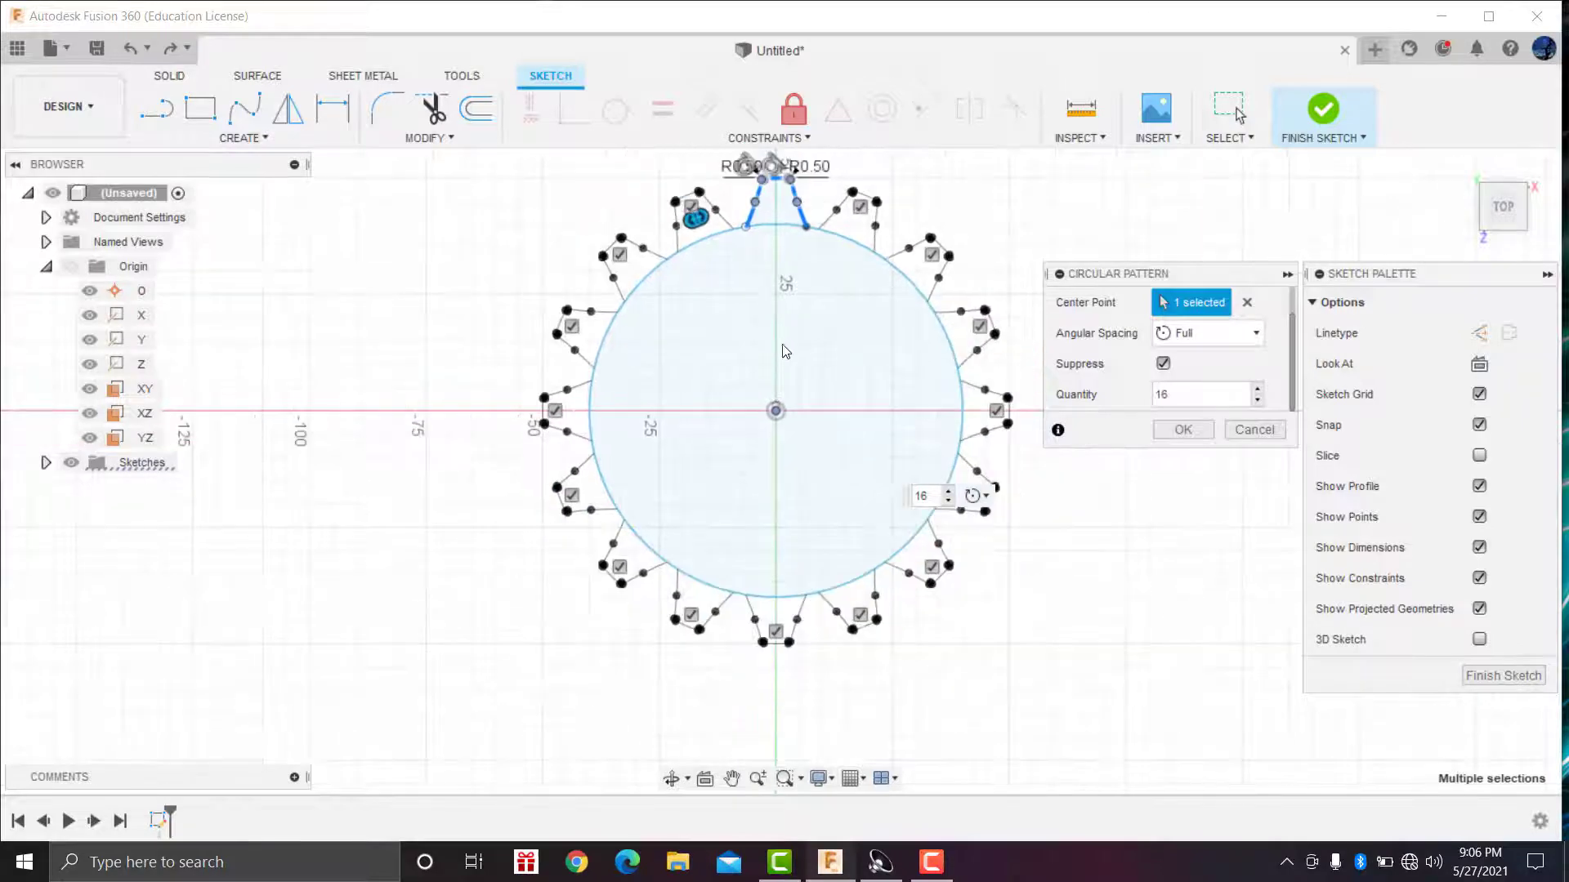
pyautogui.scroll(2, 1009, 588)
pyautogui.scroll(2, 923, 646)
pyautogui.scroll(2, 858, 595)
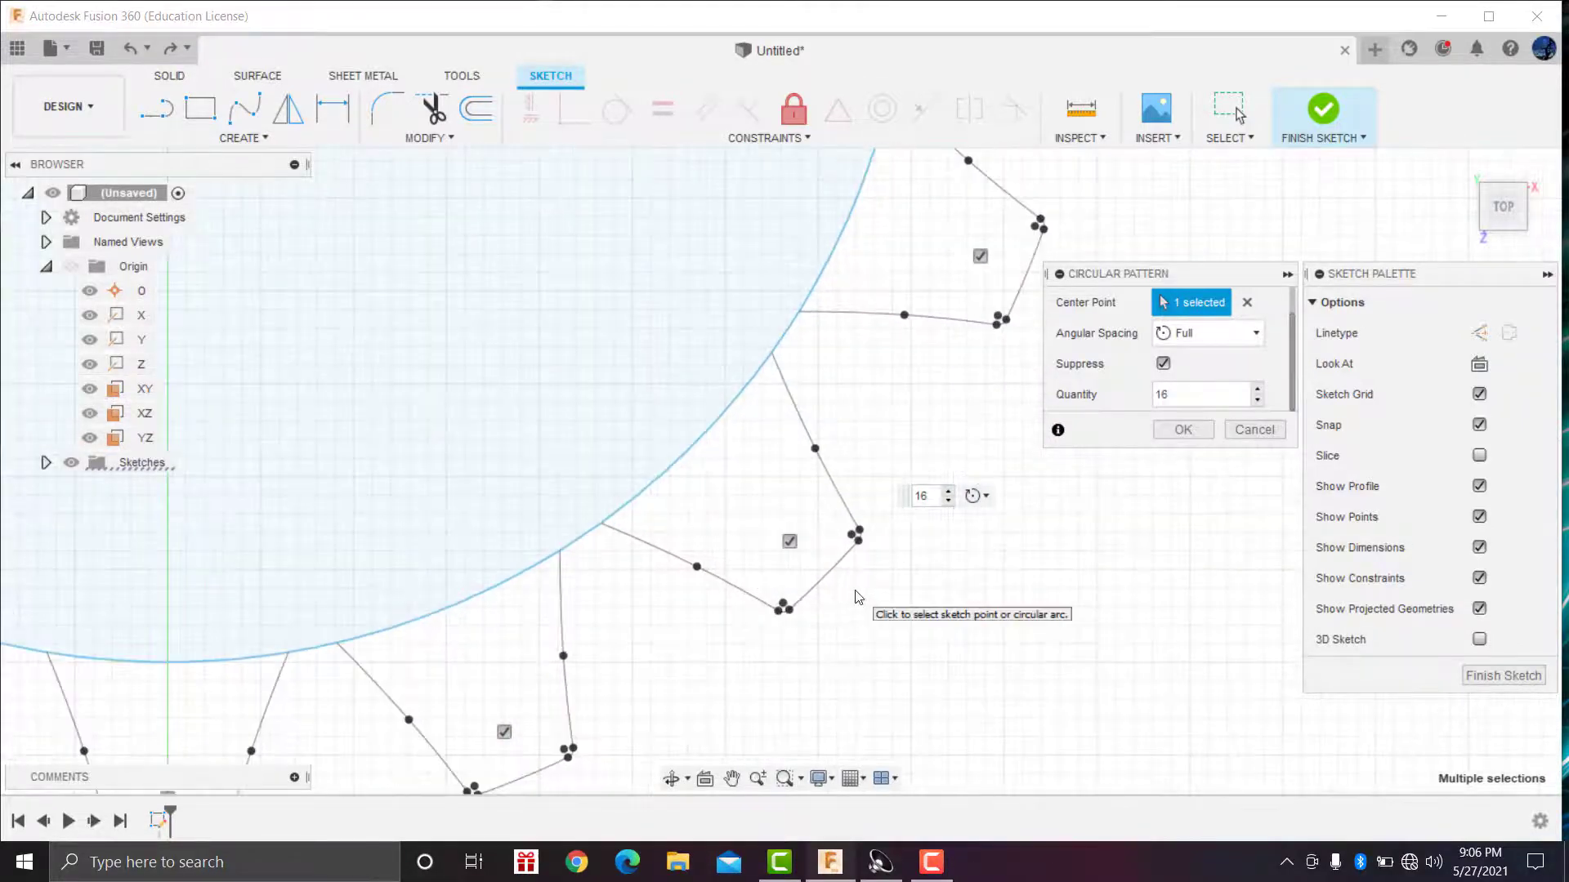
pyautogui.scroll(1, 858, 596)
pyautogui.scroll(-2, 858, 597)
pyautogui.scroll(-2, 858, 597)
pyautogui.scroll(-2, 898, 572)
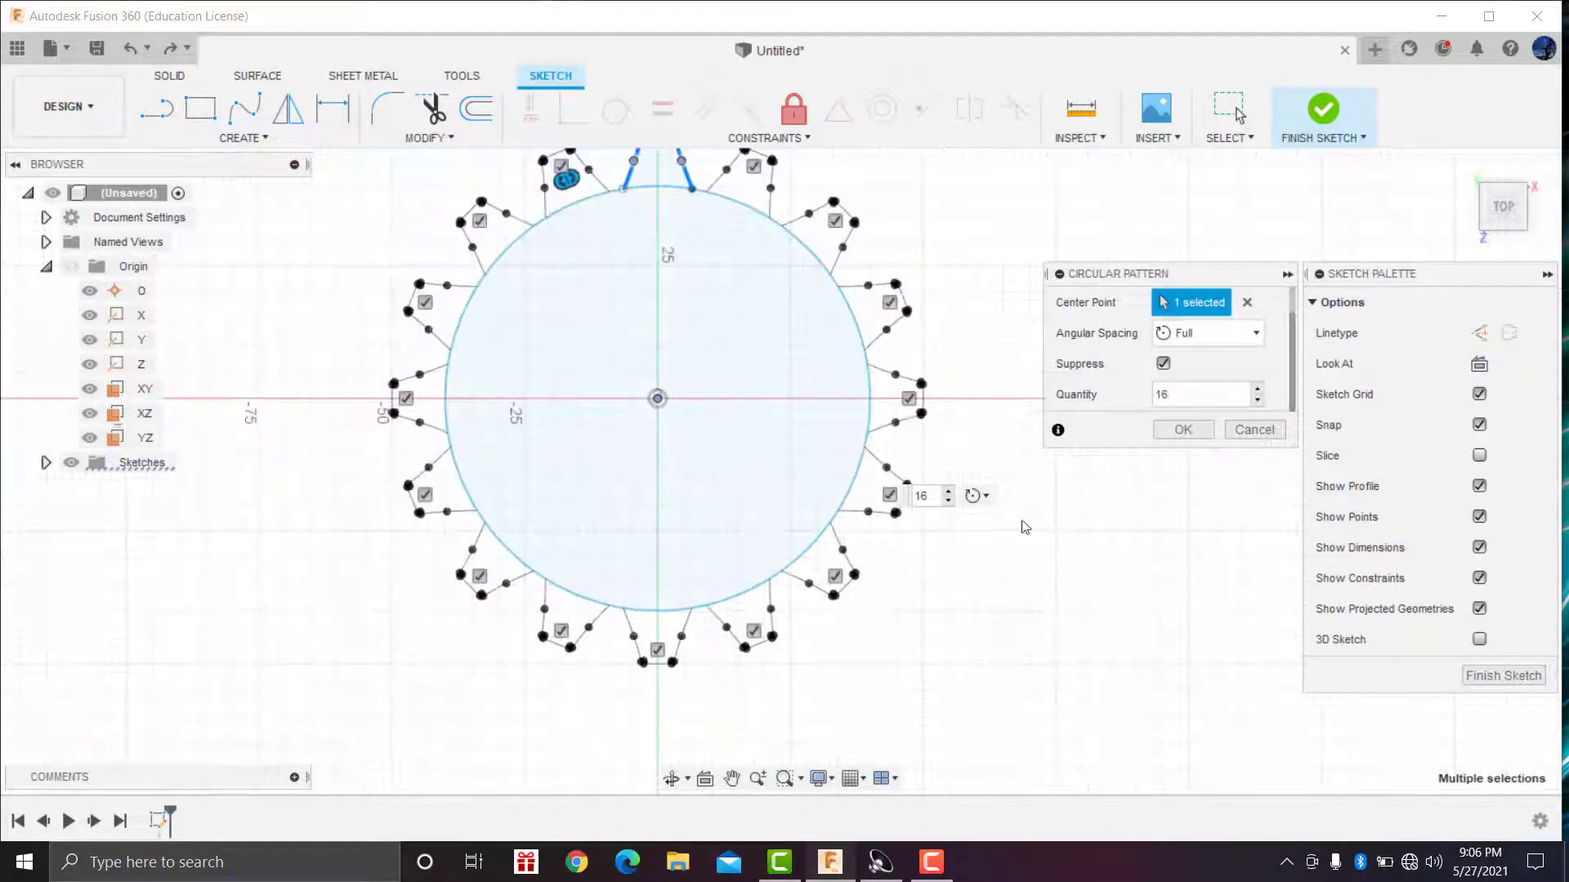
pyautogui.click(1182, 429)
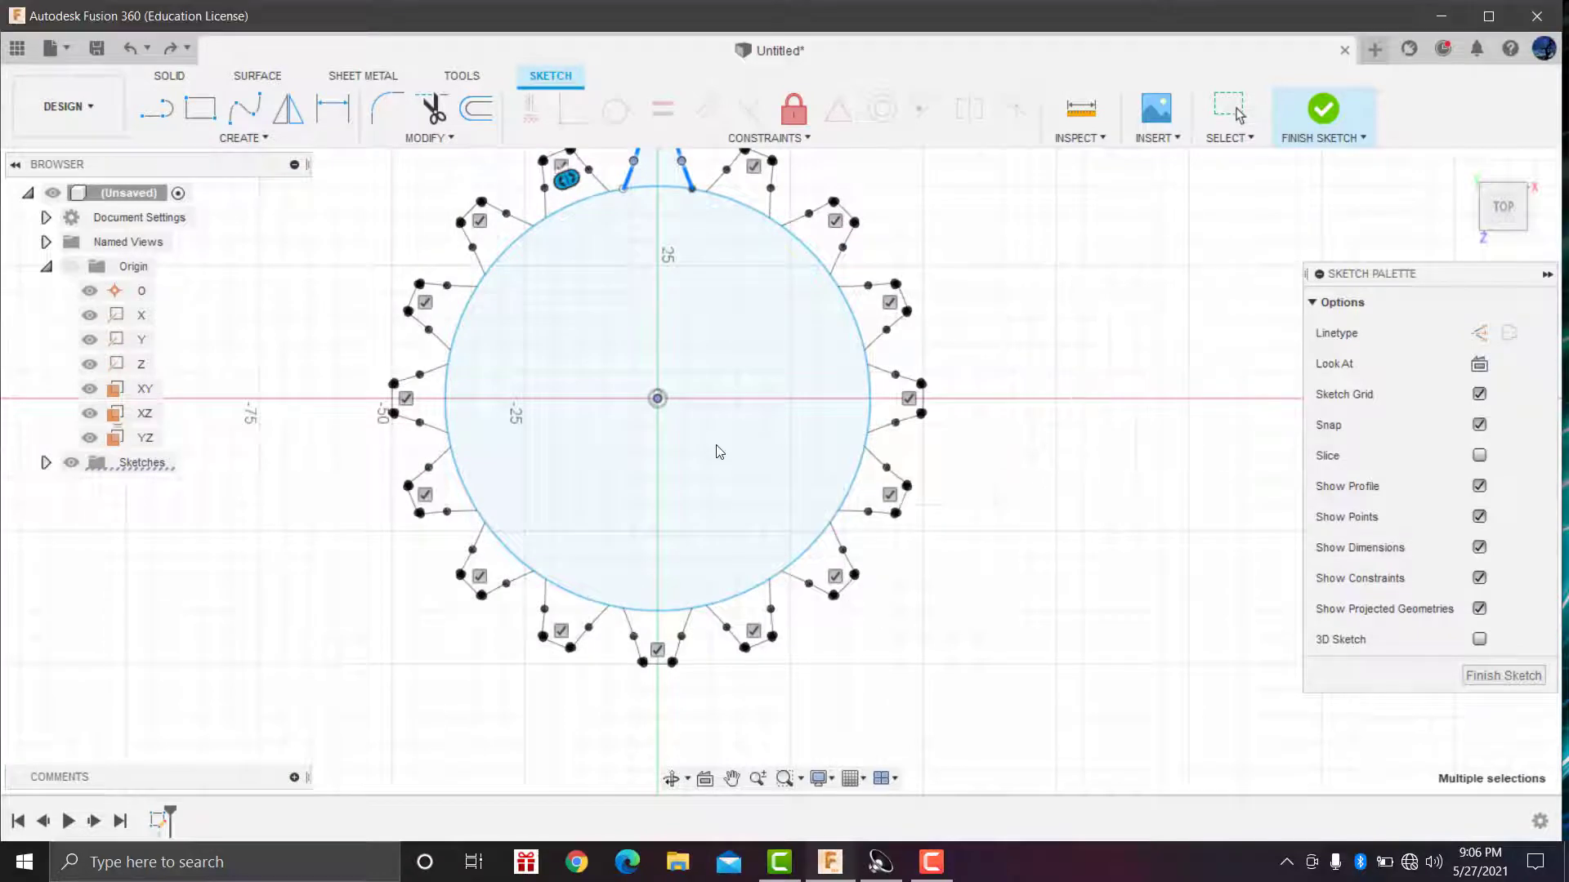
pyautogui.press('Escape')
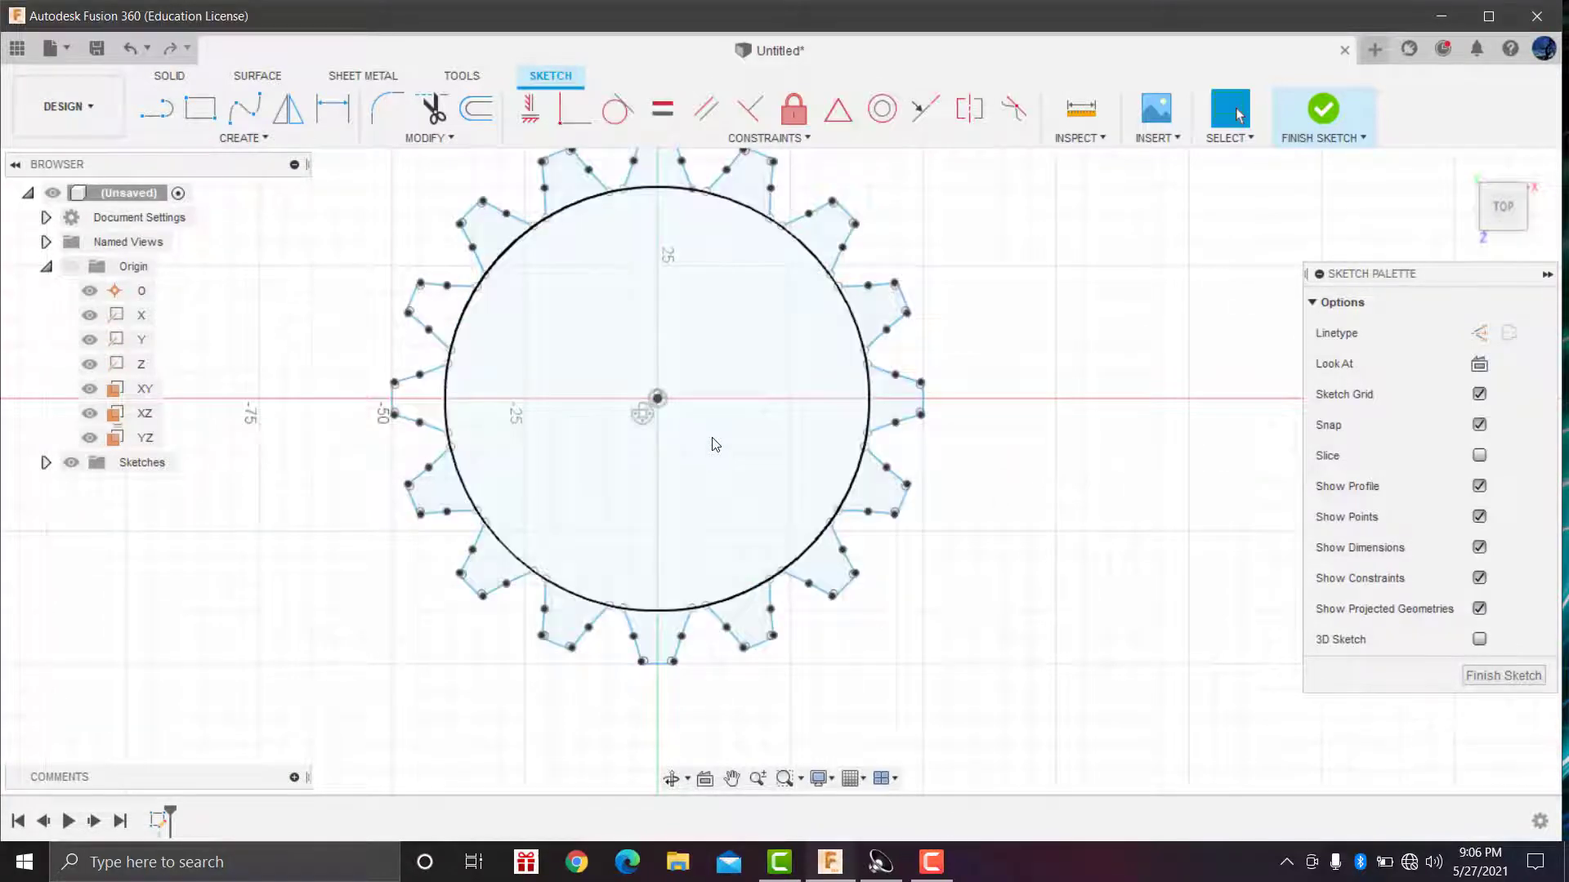
pyautogui.scroll(-2, 717, 441)
pyautogui.scroll(3, 708, 336)
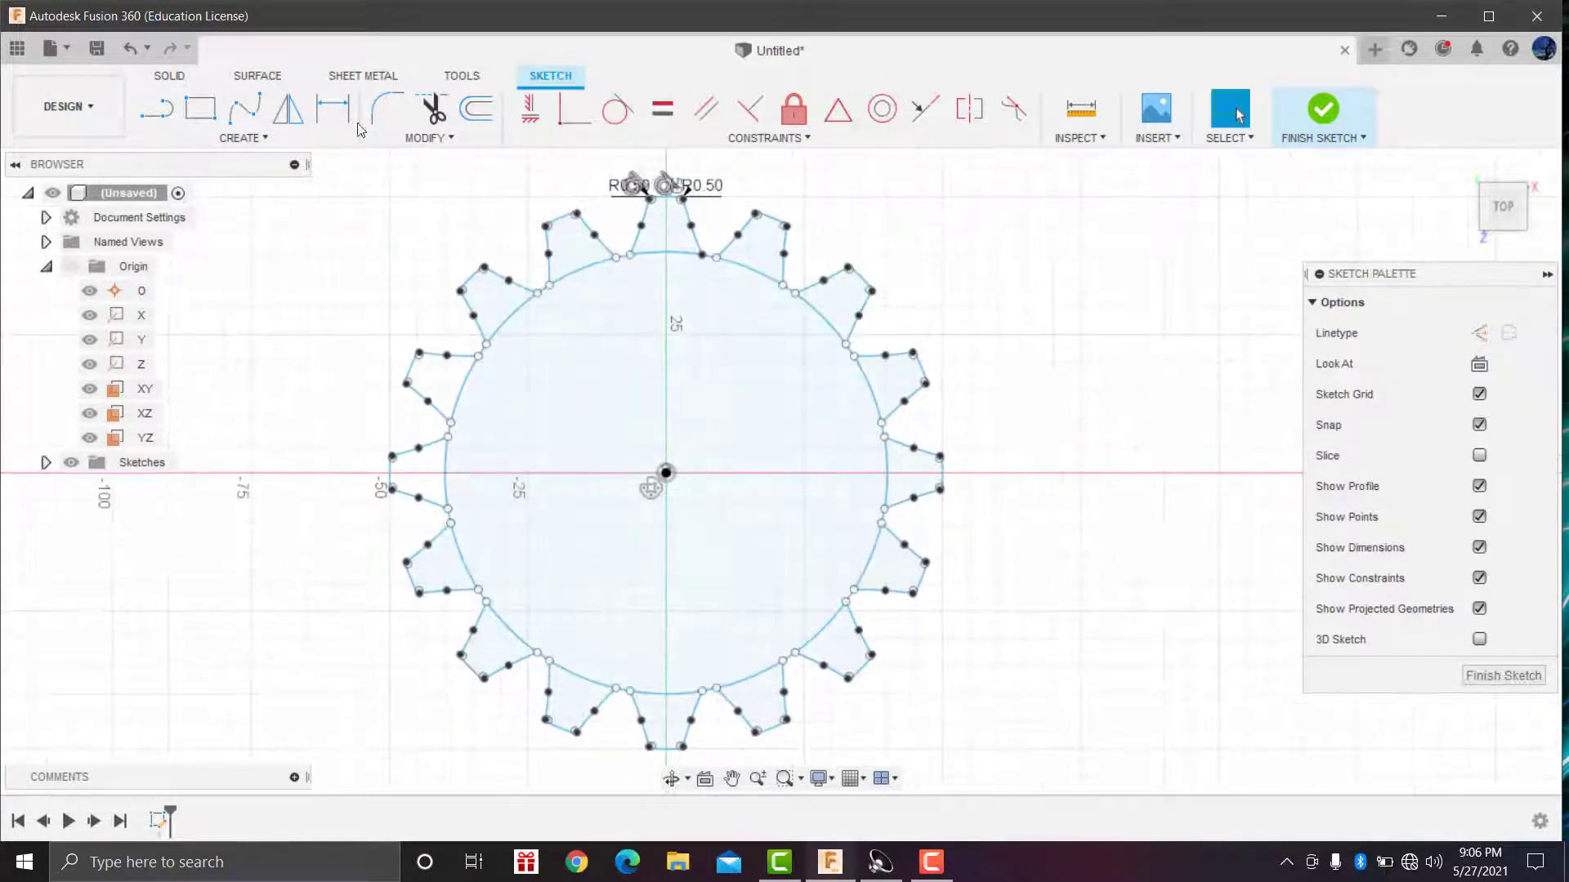
pyautogui.press('c')
pyautogui.click(664, 419)
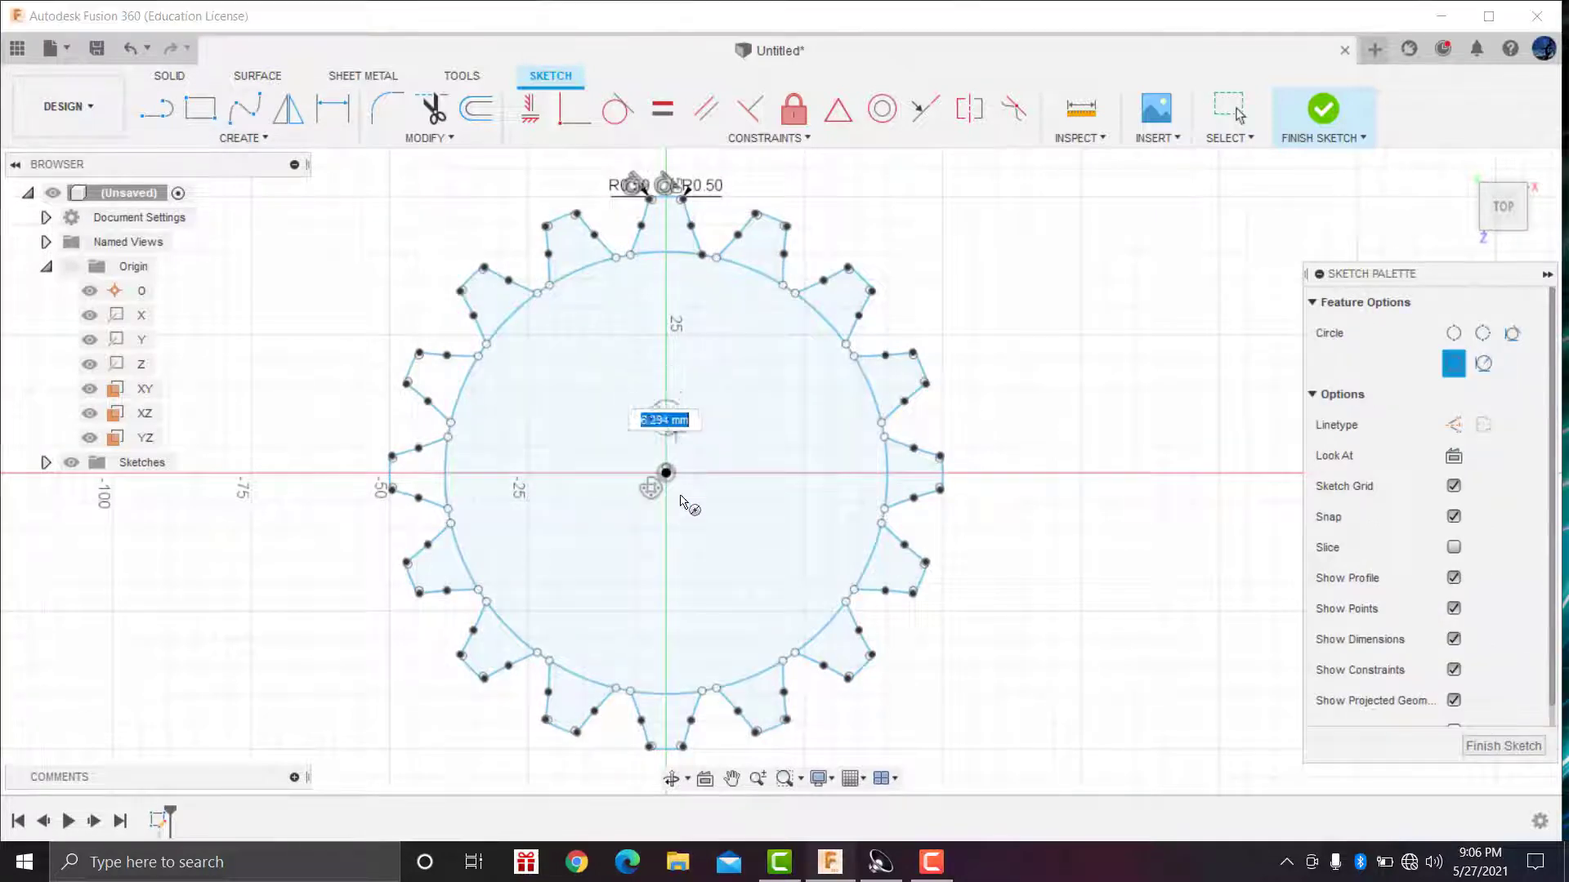
pyautogui.press('Escape')
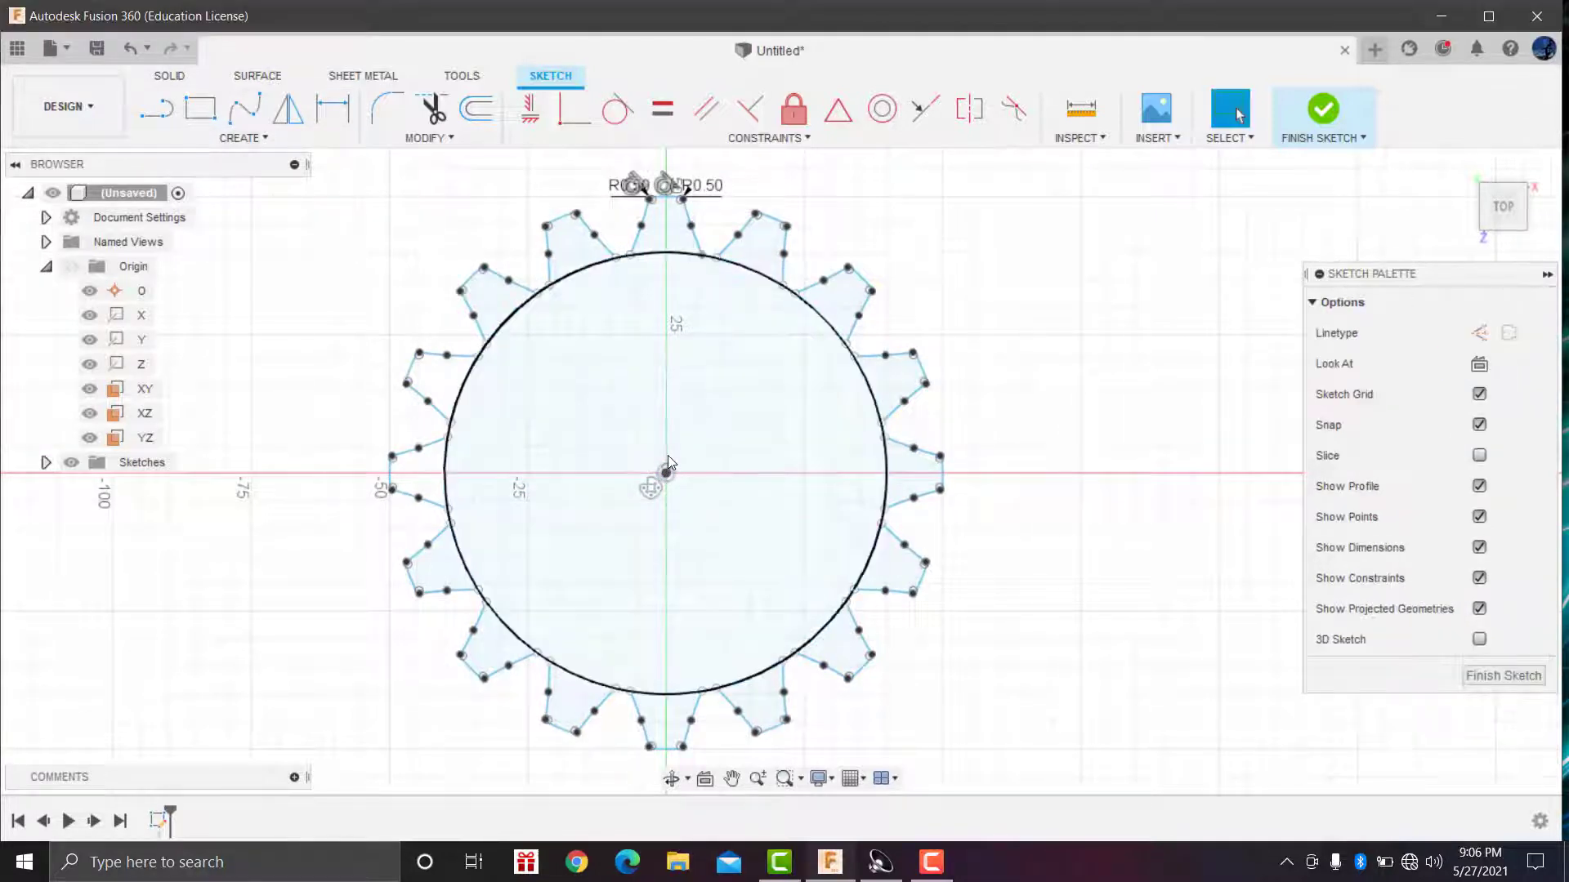
pyautogui.press('c')
pyautogui.click(666, 445)
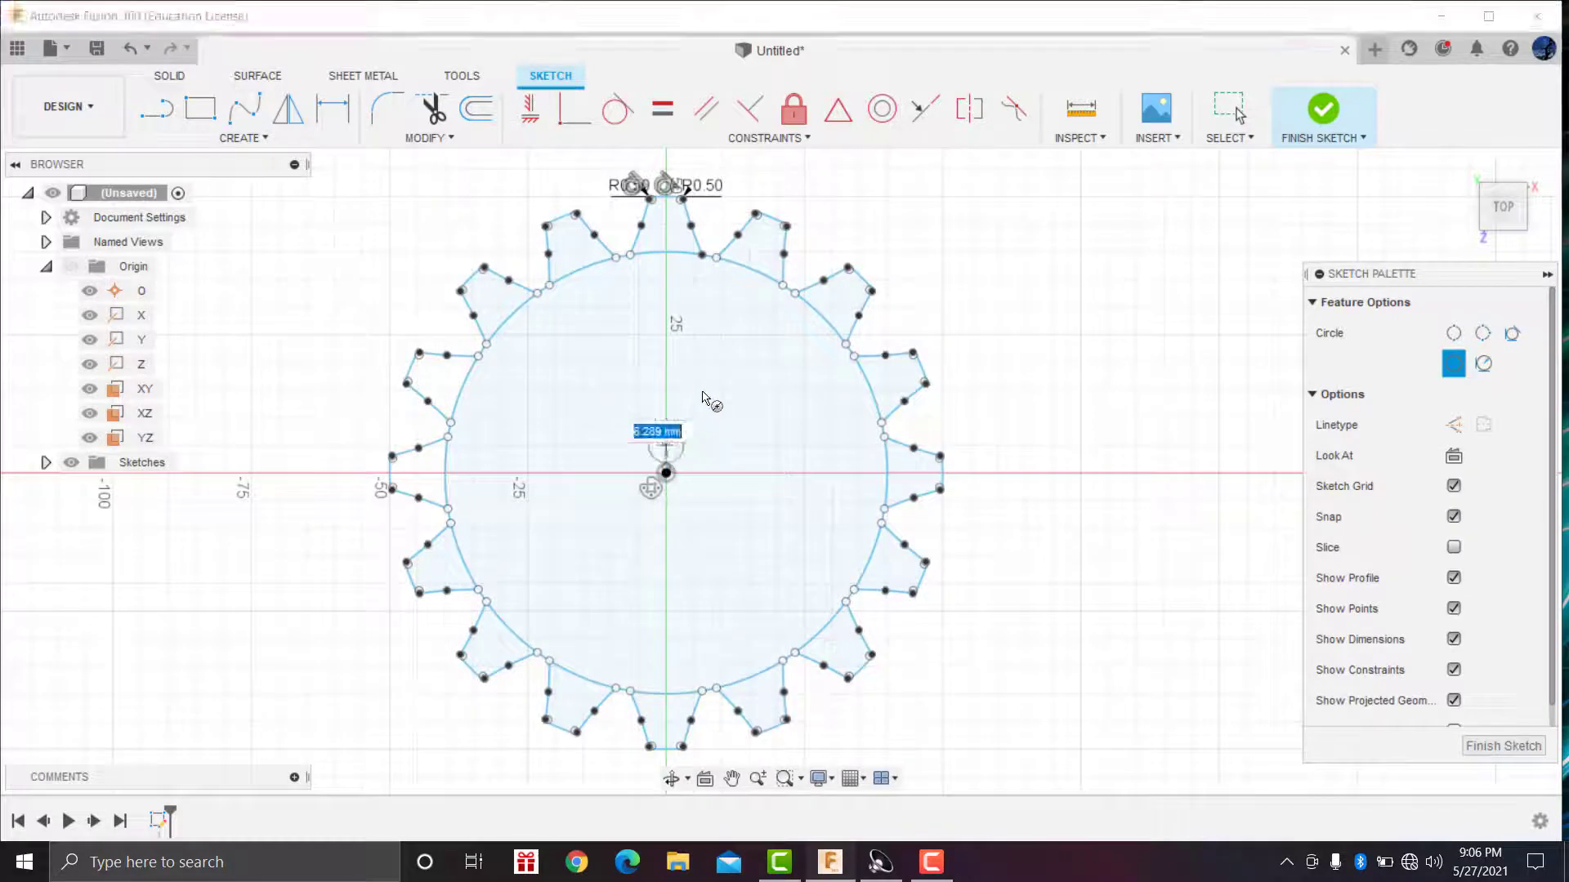
pyautogui.press('Escape')
pyautogui.press('c')
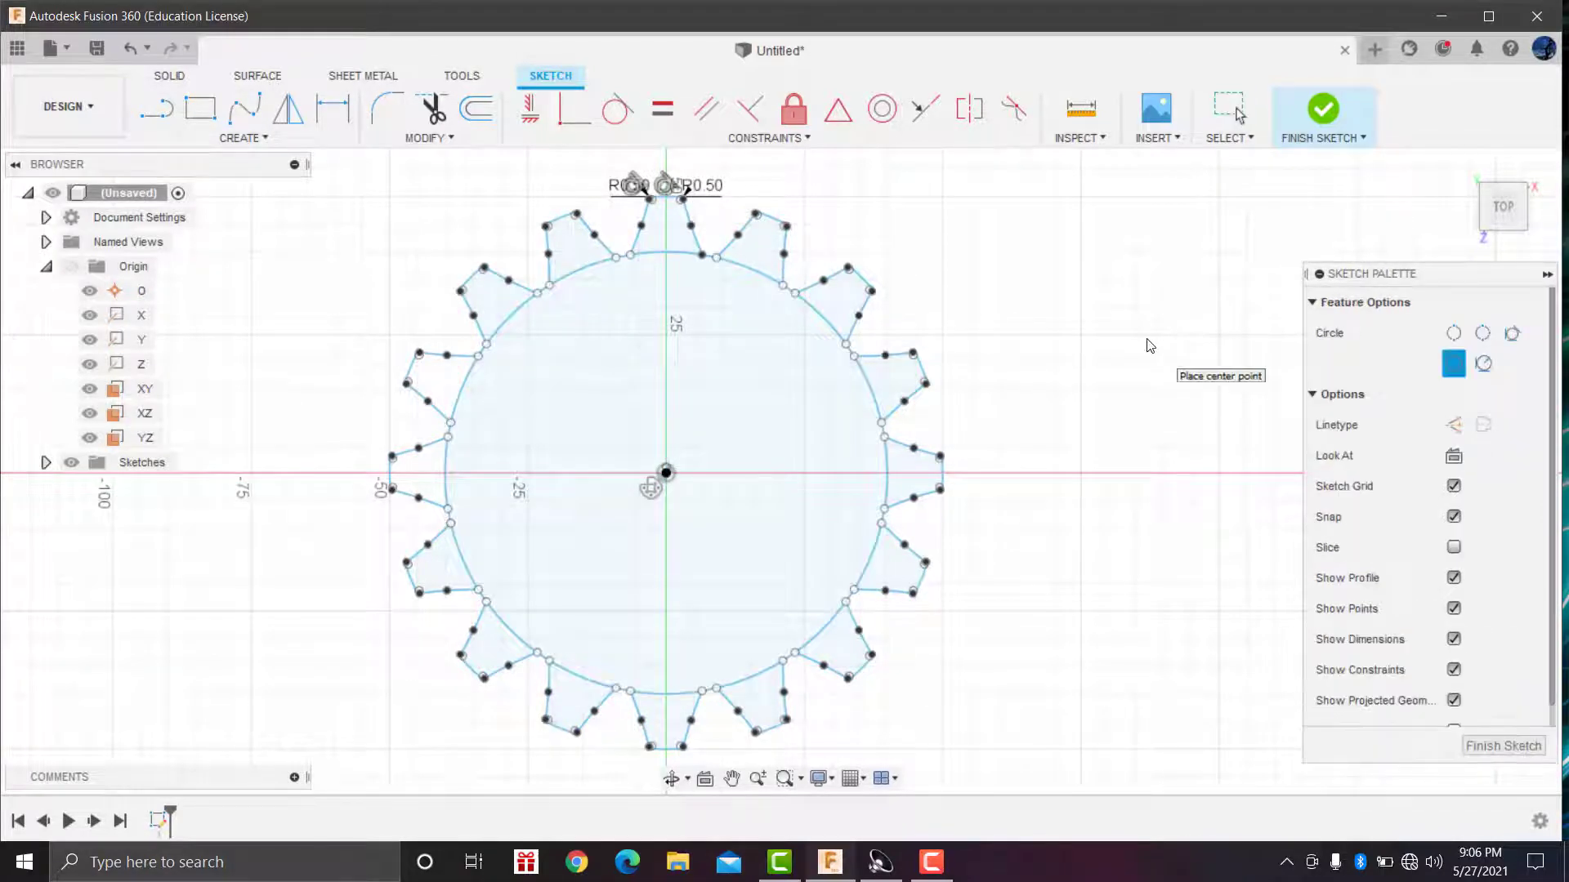
pyautogui.scroll(2, 669, 472)
pyautogui.click(663, 468)
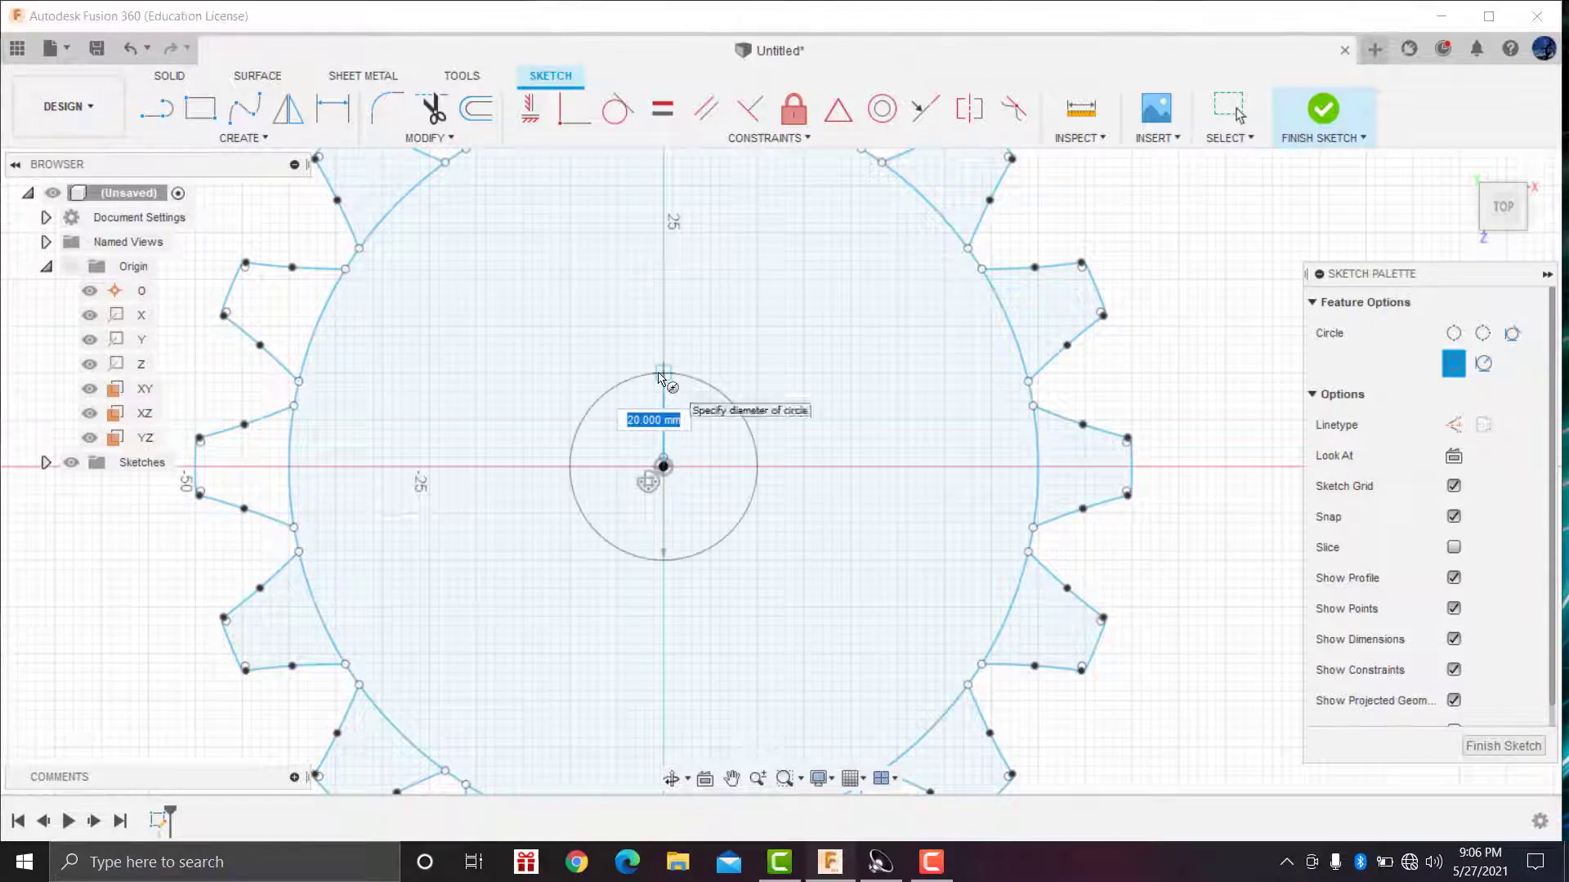
pyautogui.press('BackSpace')
pyautogui.write('100')
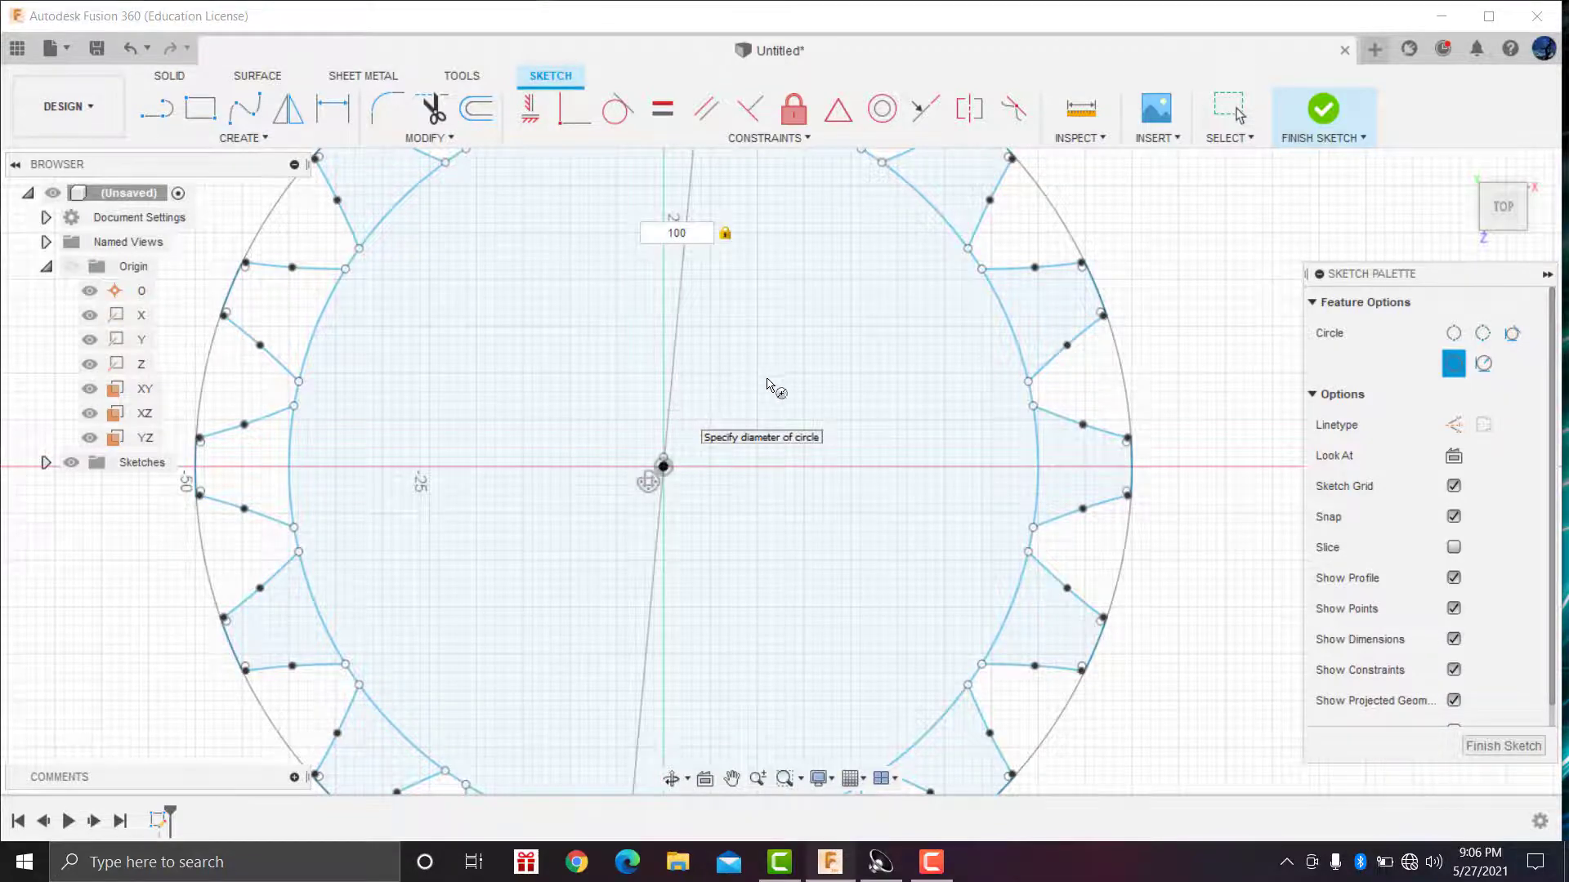
pyautogui.press('Return')
pyautogui.scroll(-2, 774, 387)
pyautogui.scroll(-1, 774, 387)
pyautogui.scroll(4, 760, 228)
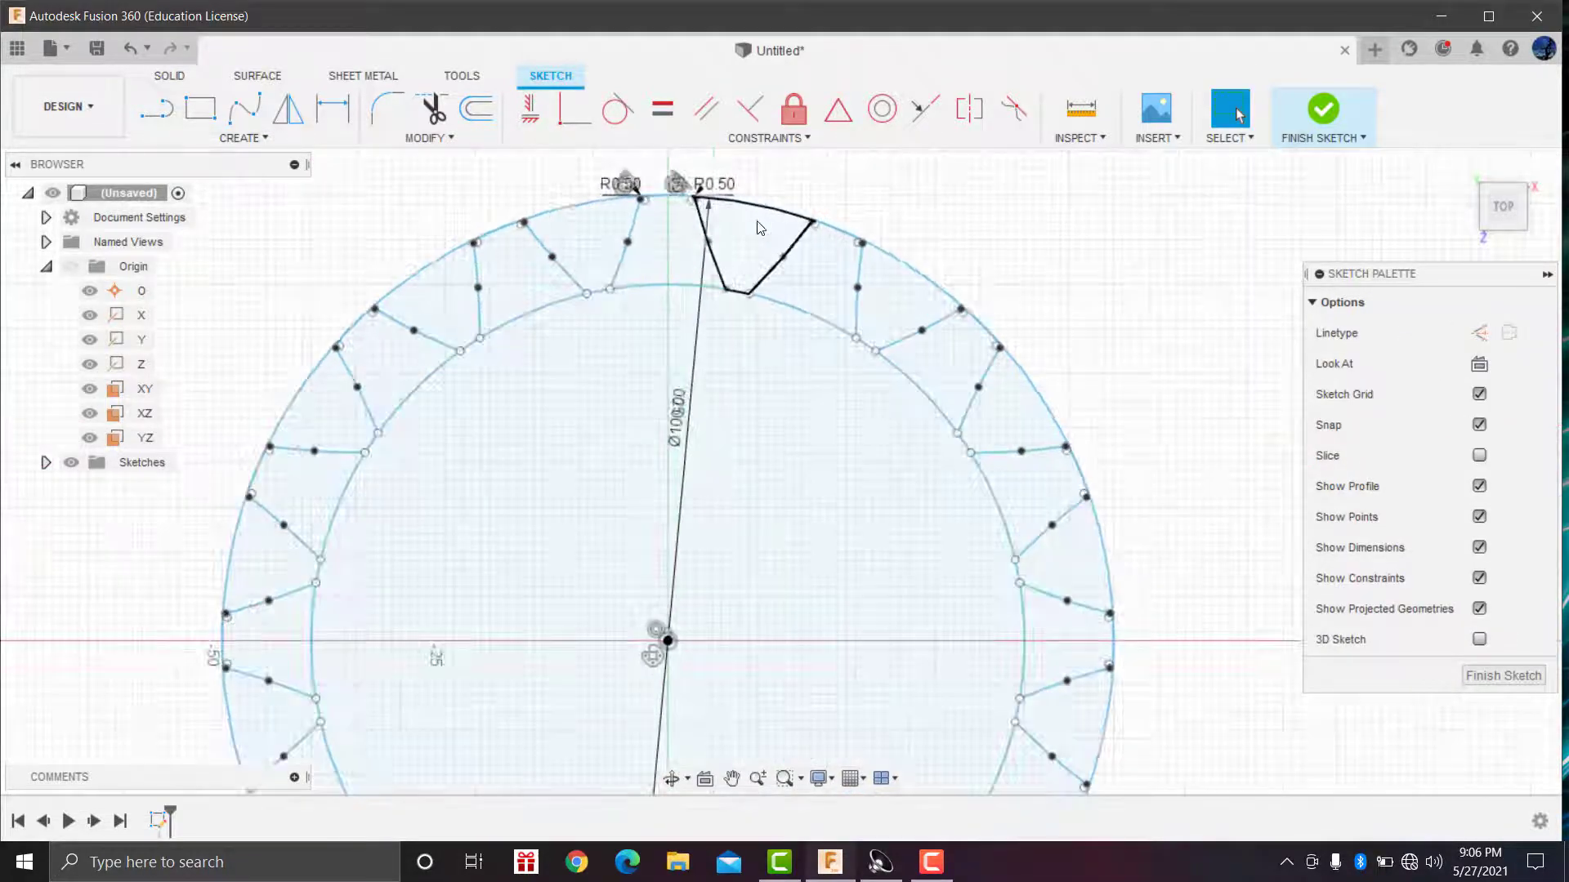
pyautogui.scroll(-2, 759, 228)
pyautogui.scroll(-2, 760, 228)
pyautogui.scroll(-1, 759, 228)
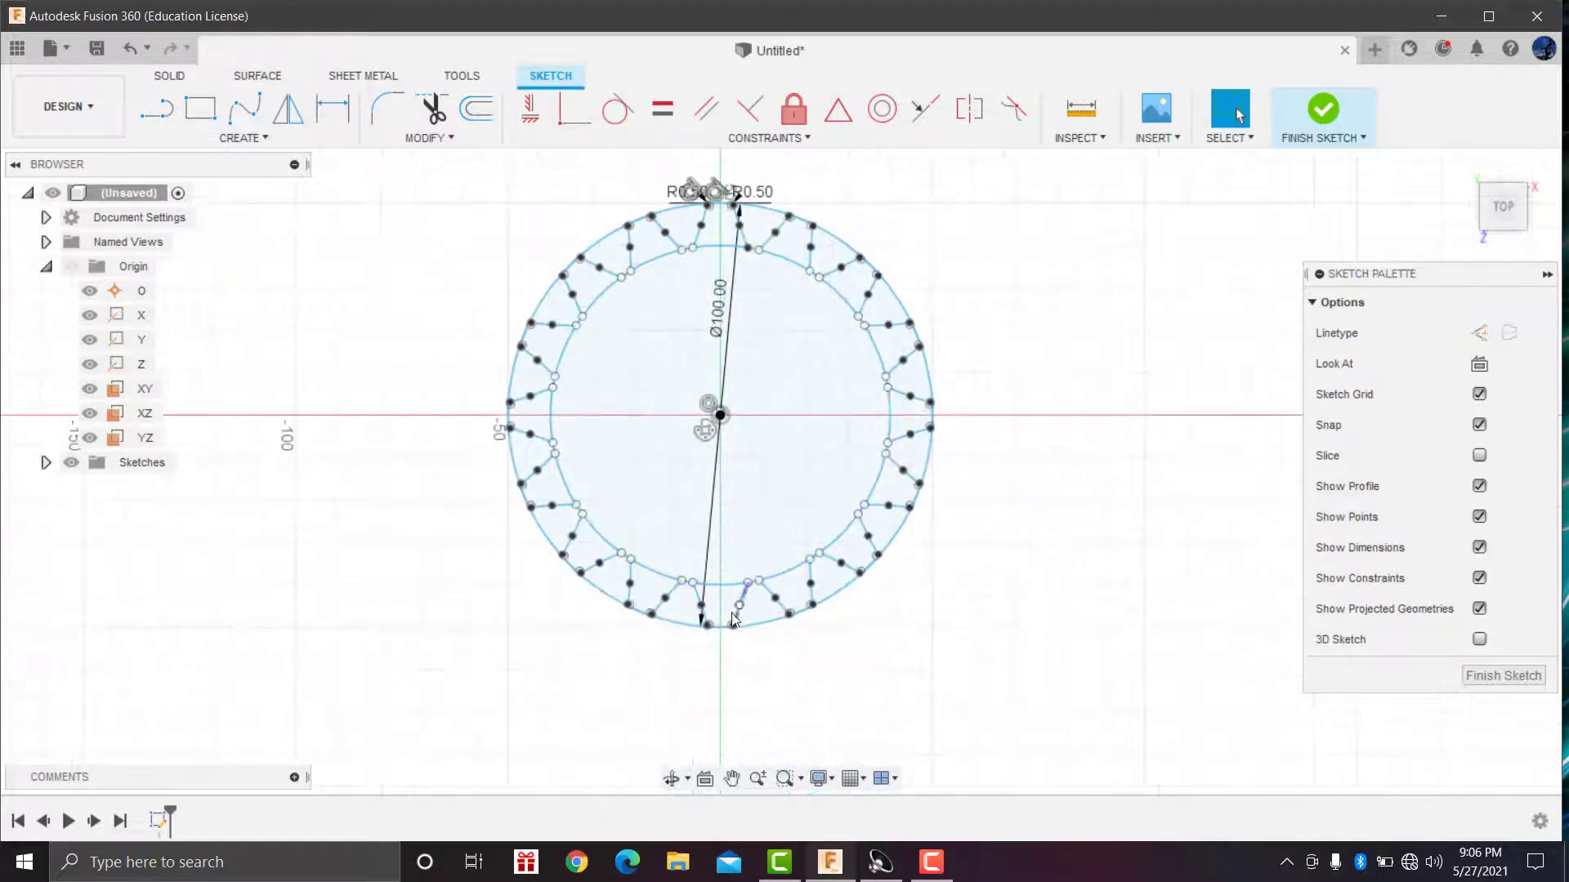
pyautogui.scroll(3, 734, 619)
pyautogui.scroll(1, 666, 619)
pyautogui.scroll(-1, 669, 612)
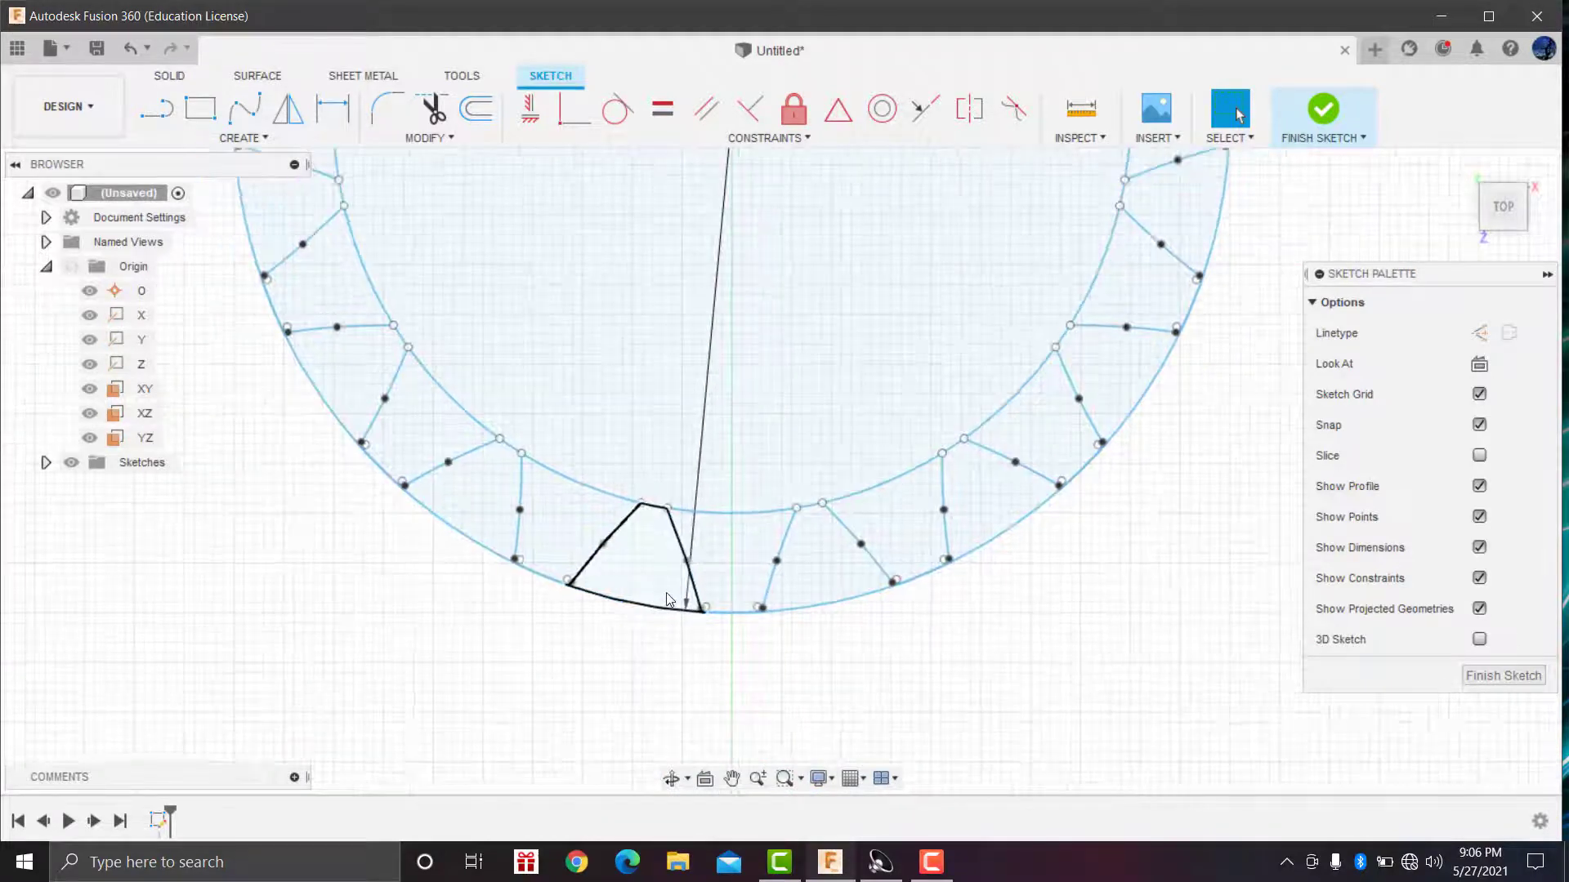
pyautogui.scroll(-2, 669, 612)
pyautogui.scroll(-2, 727, 621)
pyautogui.rightClick(768, 605)
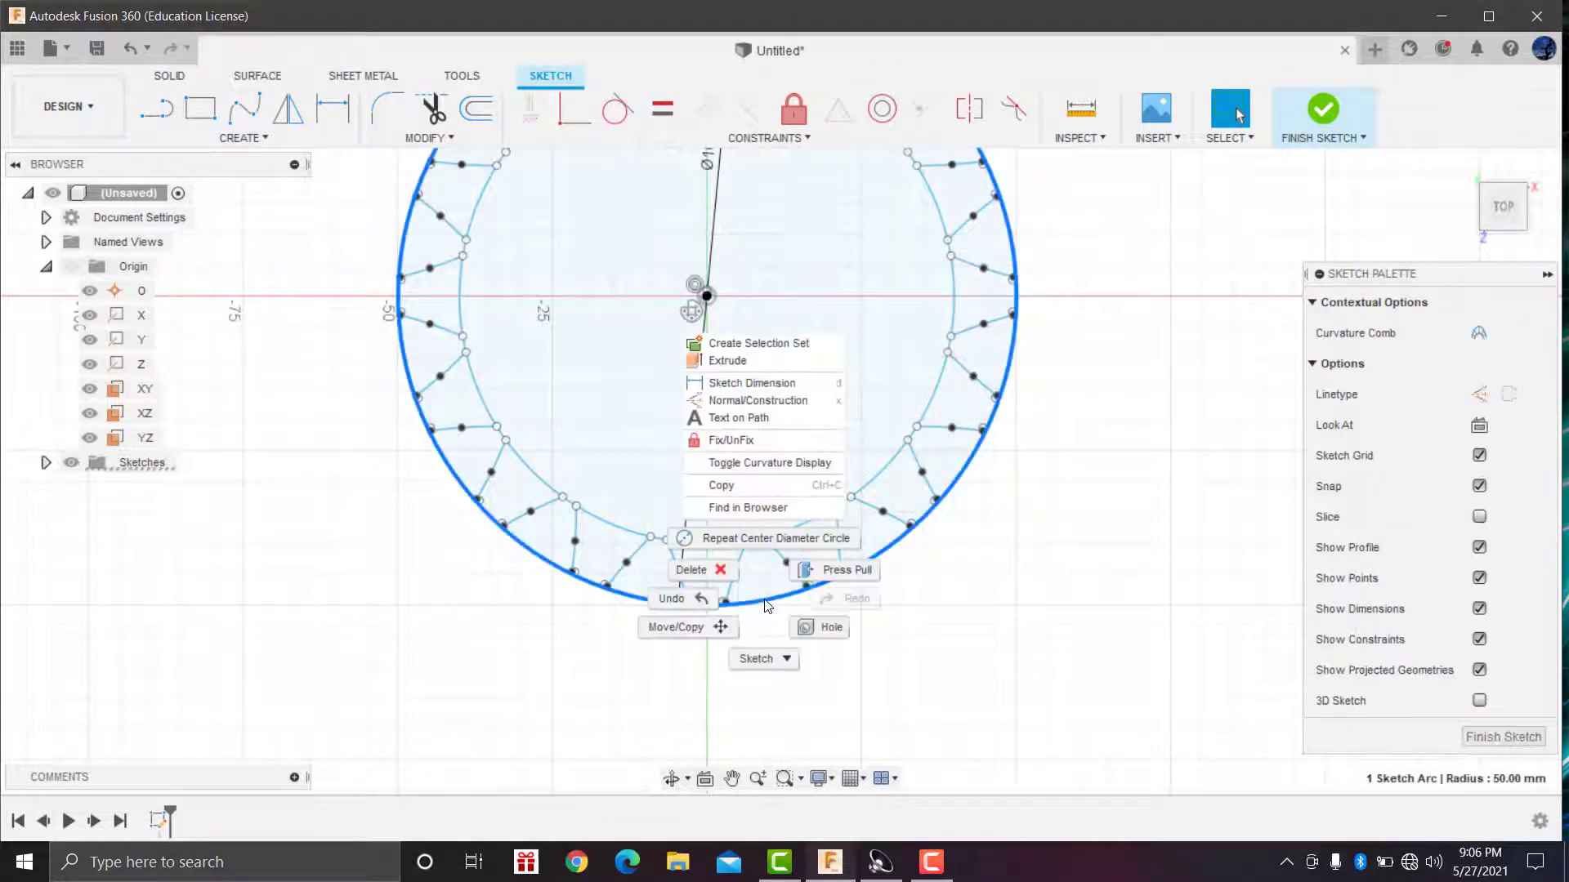
pyautogui.click(712, 570)
# Step: Trim the base-circle arcs inside the top, upper-left and lower-left teeth
pyautogui.scroll(-2, 753, 633)
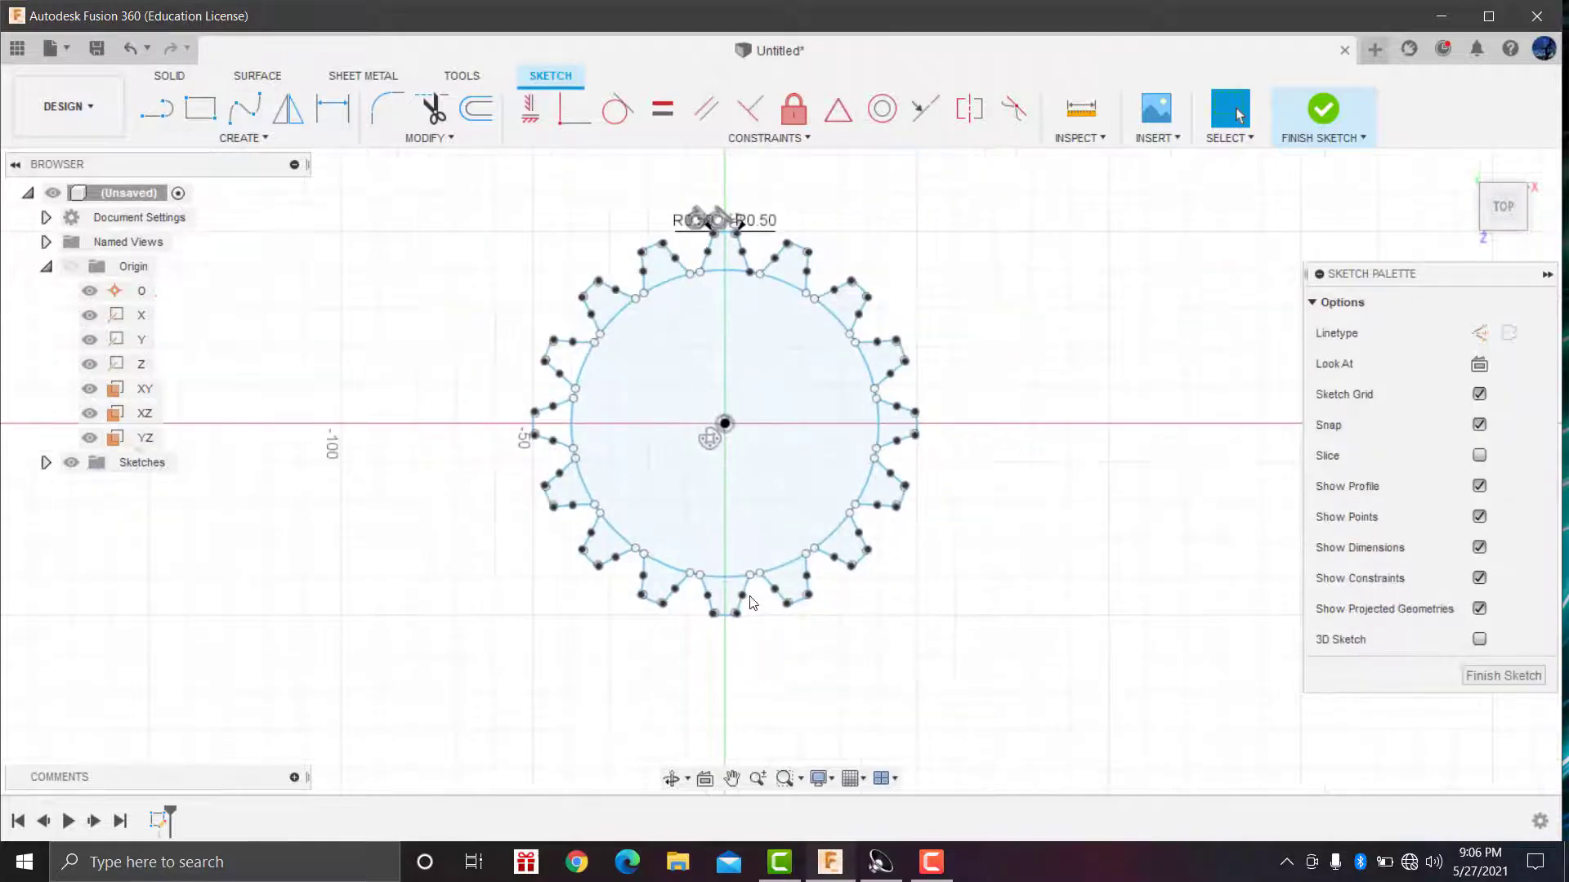
pyautogui.scroll(2, 696, 317)
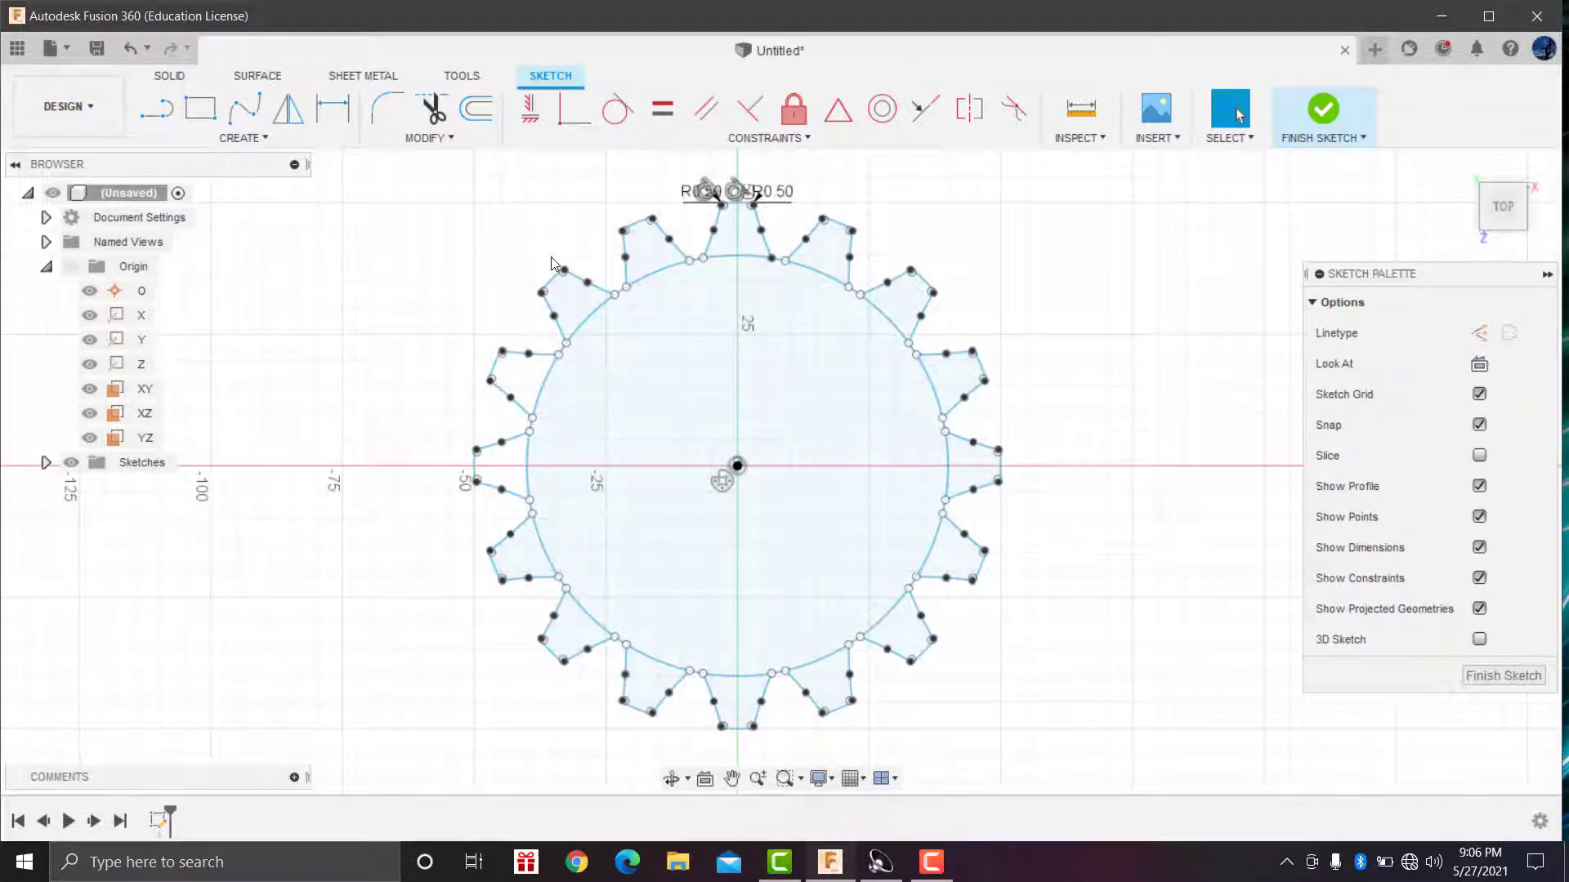
pyautogui.click(430, 108)
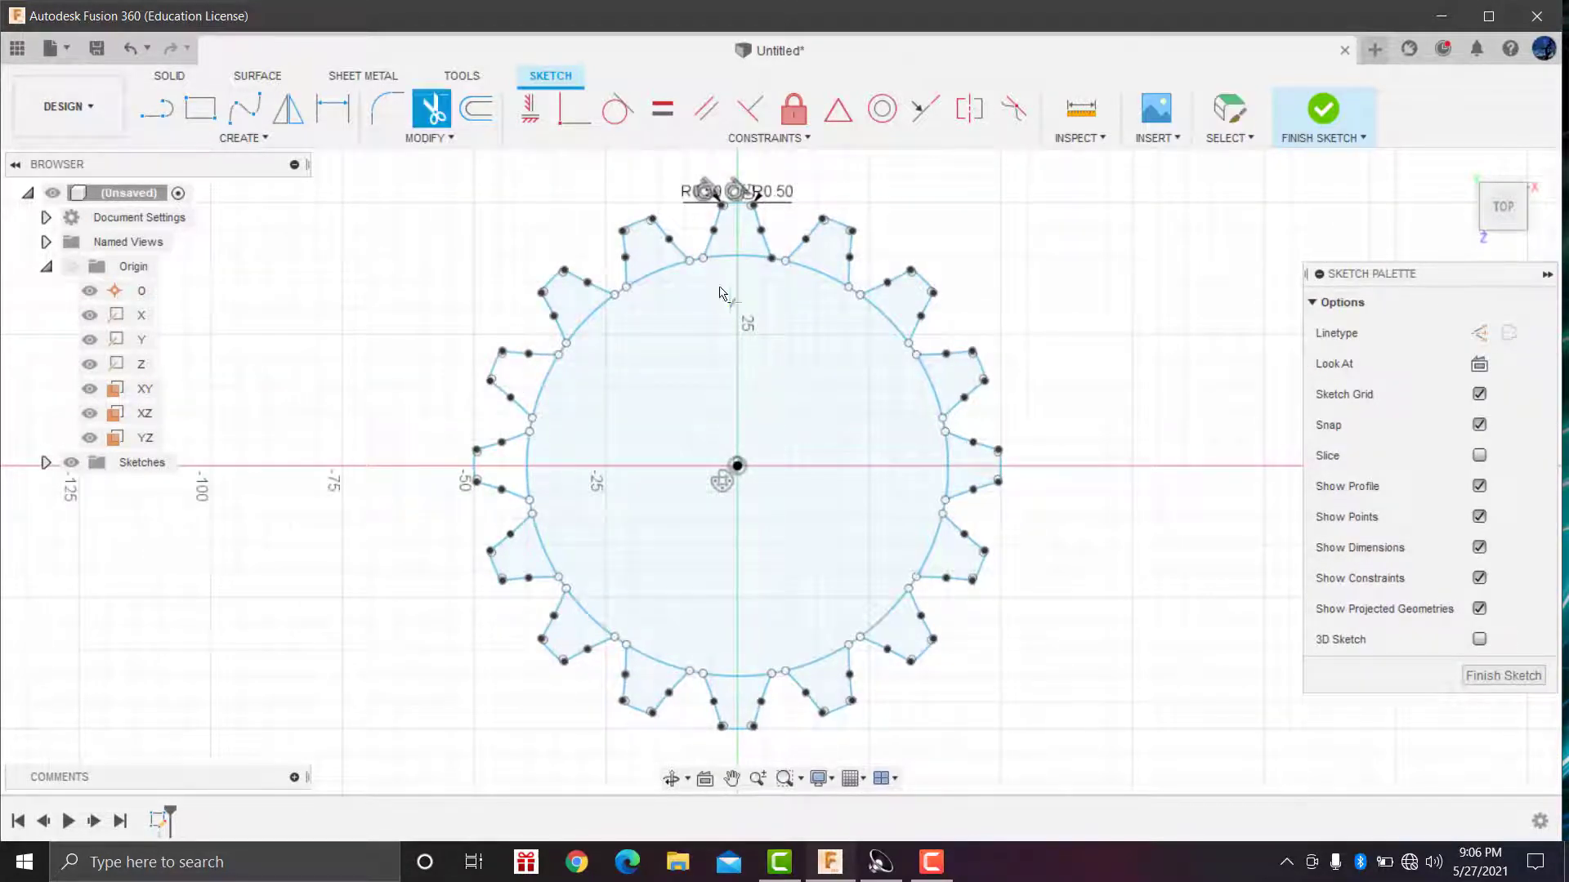
pyautogui.scroll(2, 735, 278)
pyautogui.click(752, 254)
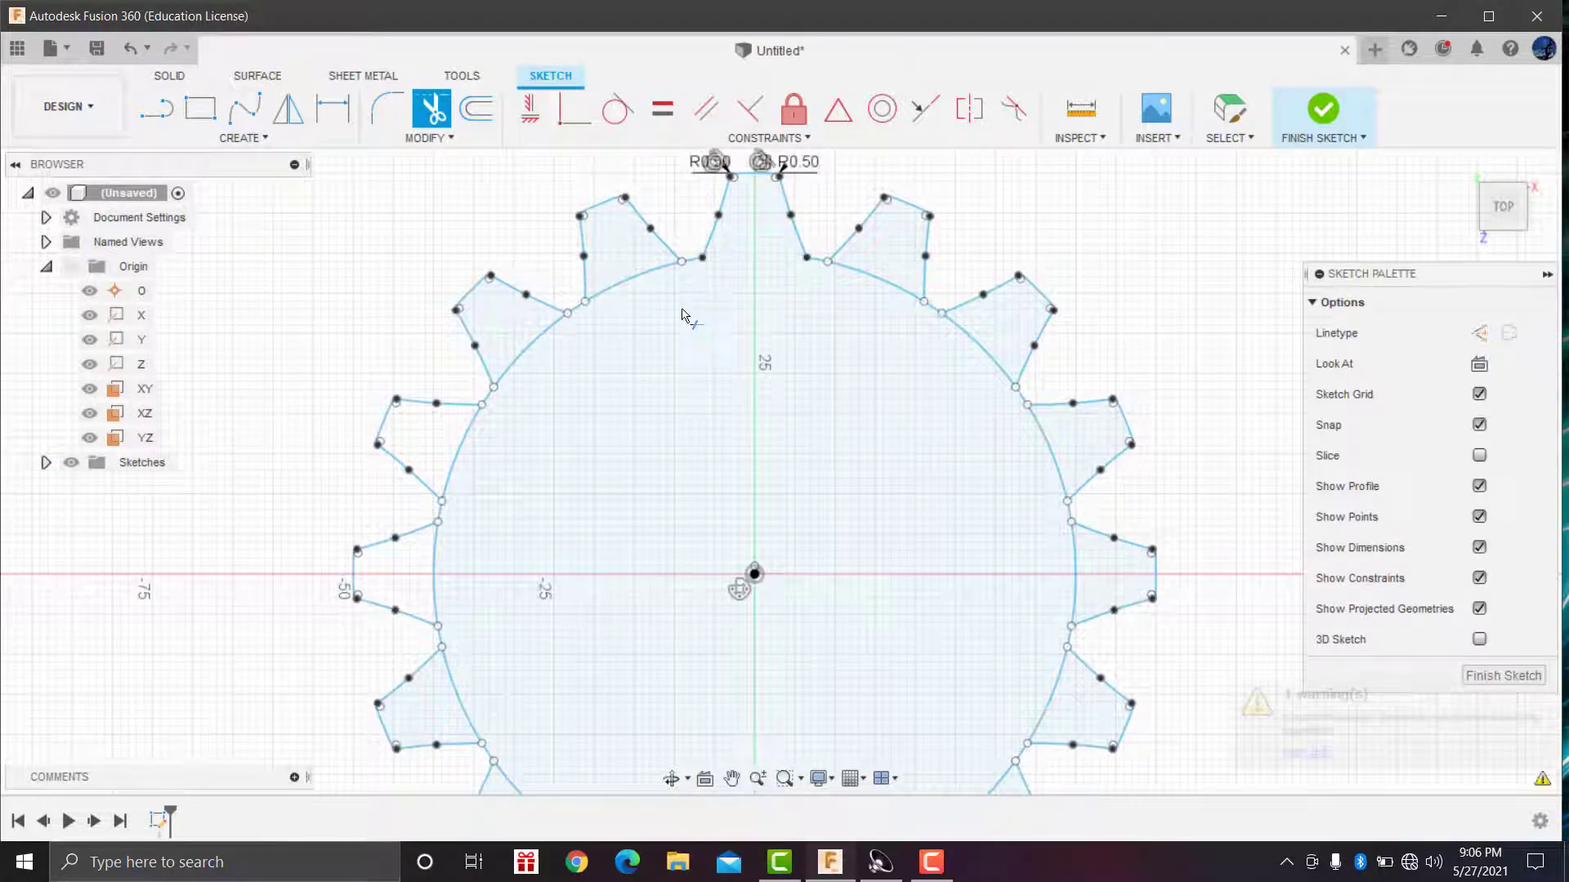
pyautogui.click(629, 300)
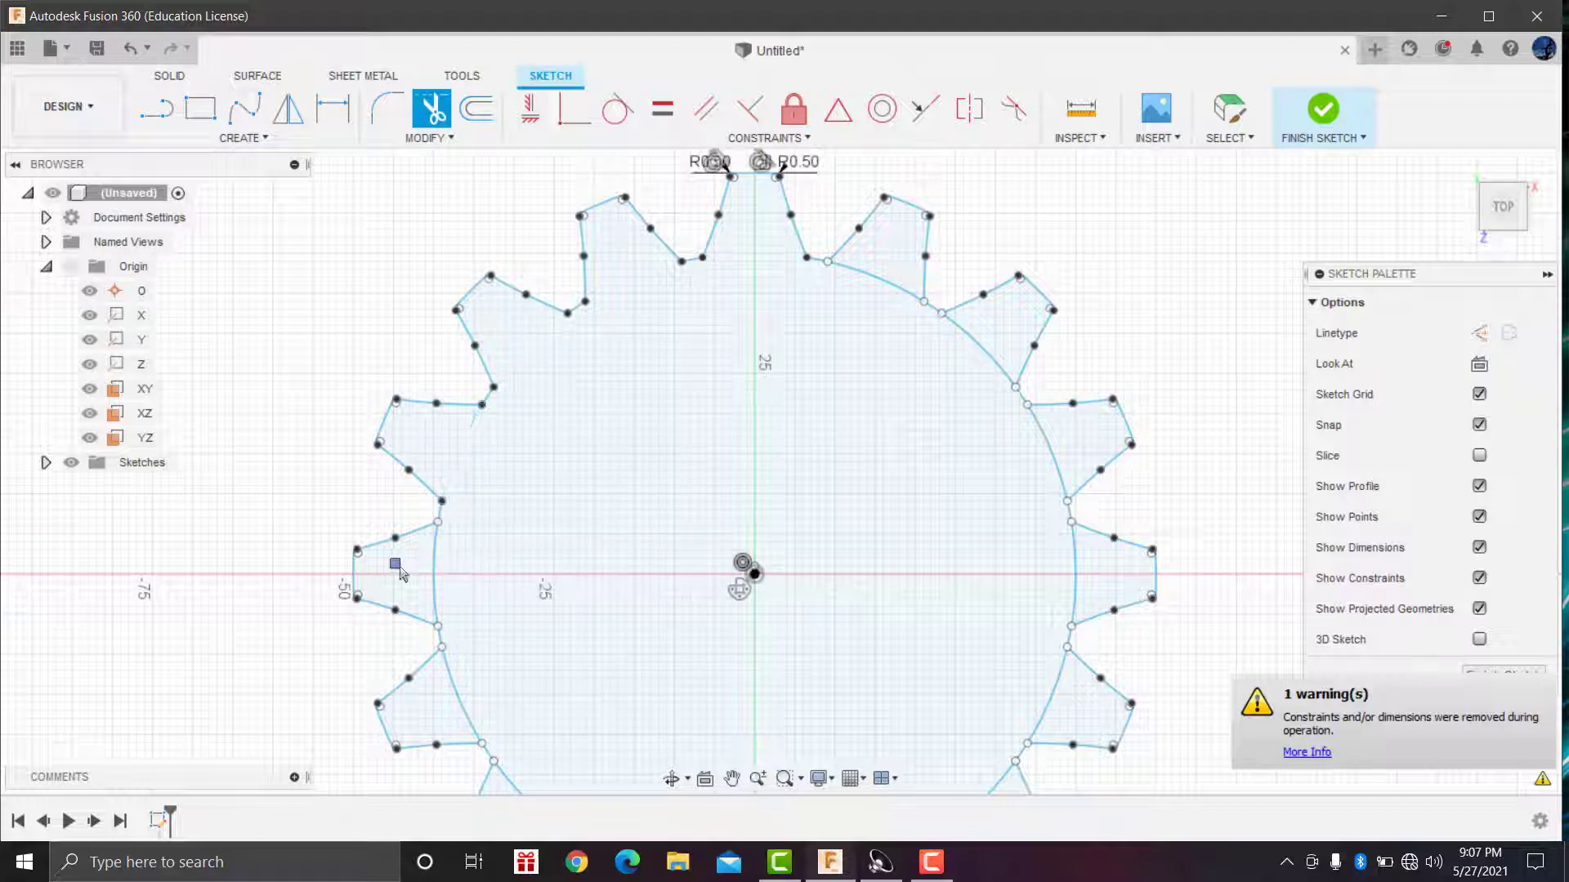
pyautogui.scroll(-3, 539, 529)
pyautogui.scroll(-3, 591, 666)
pyautogui.scroll(5, 507, 650)
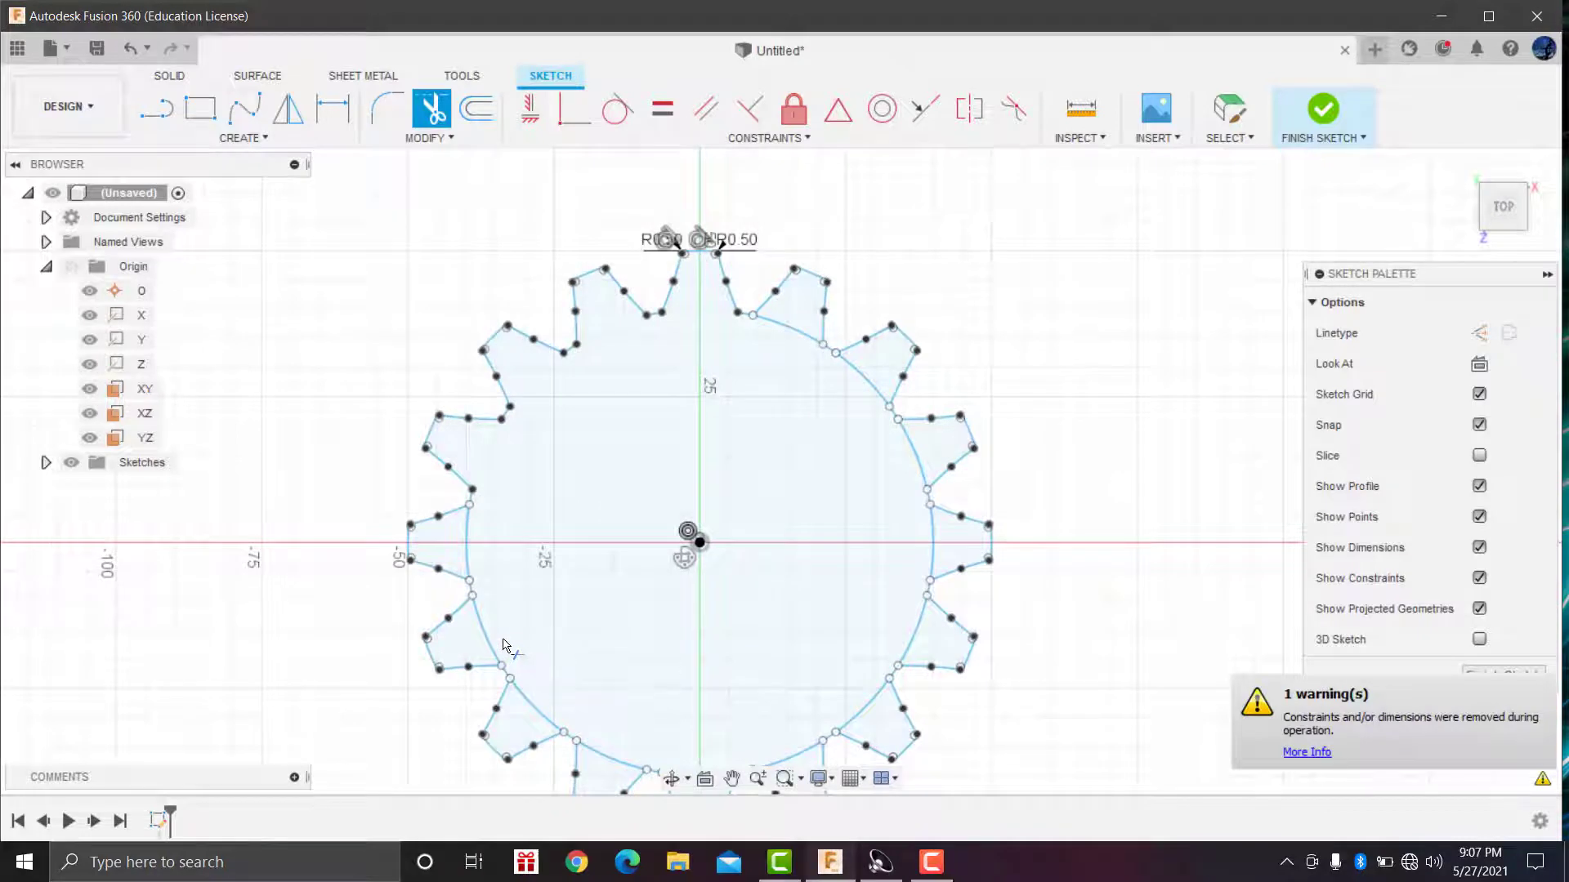
pyautogui.scroll(-3, 506, 649)
pyautogui.scroll(4, 511, 648)
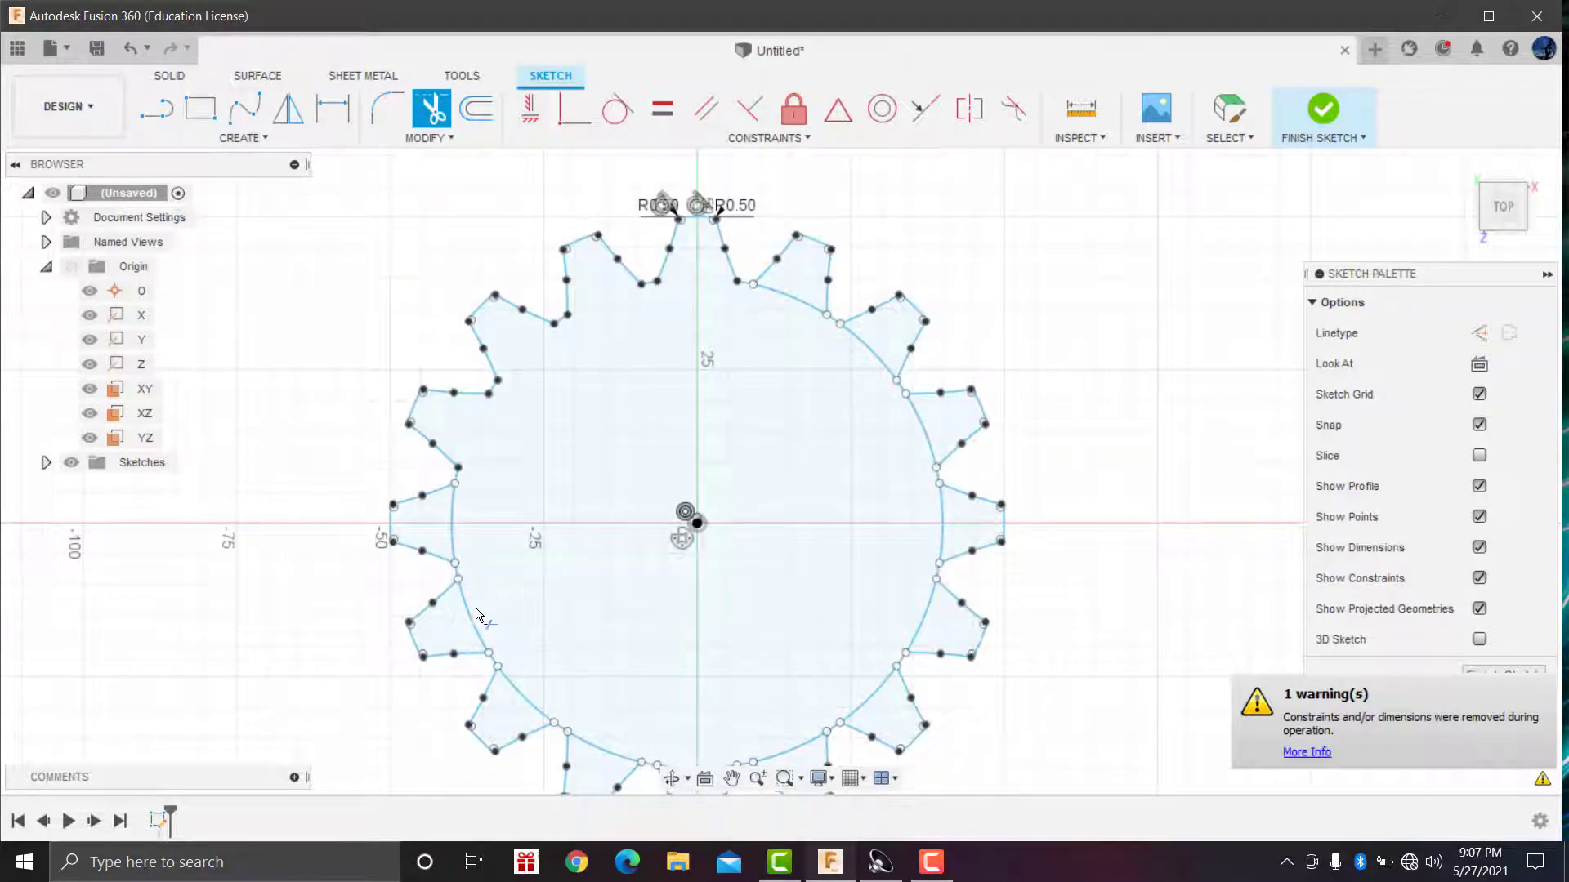
pyautogui.scroll(-3, 491, 523)
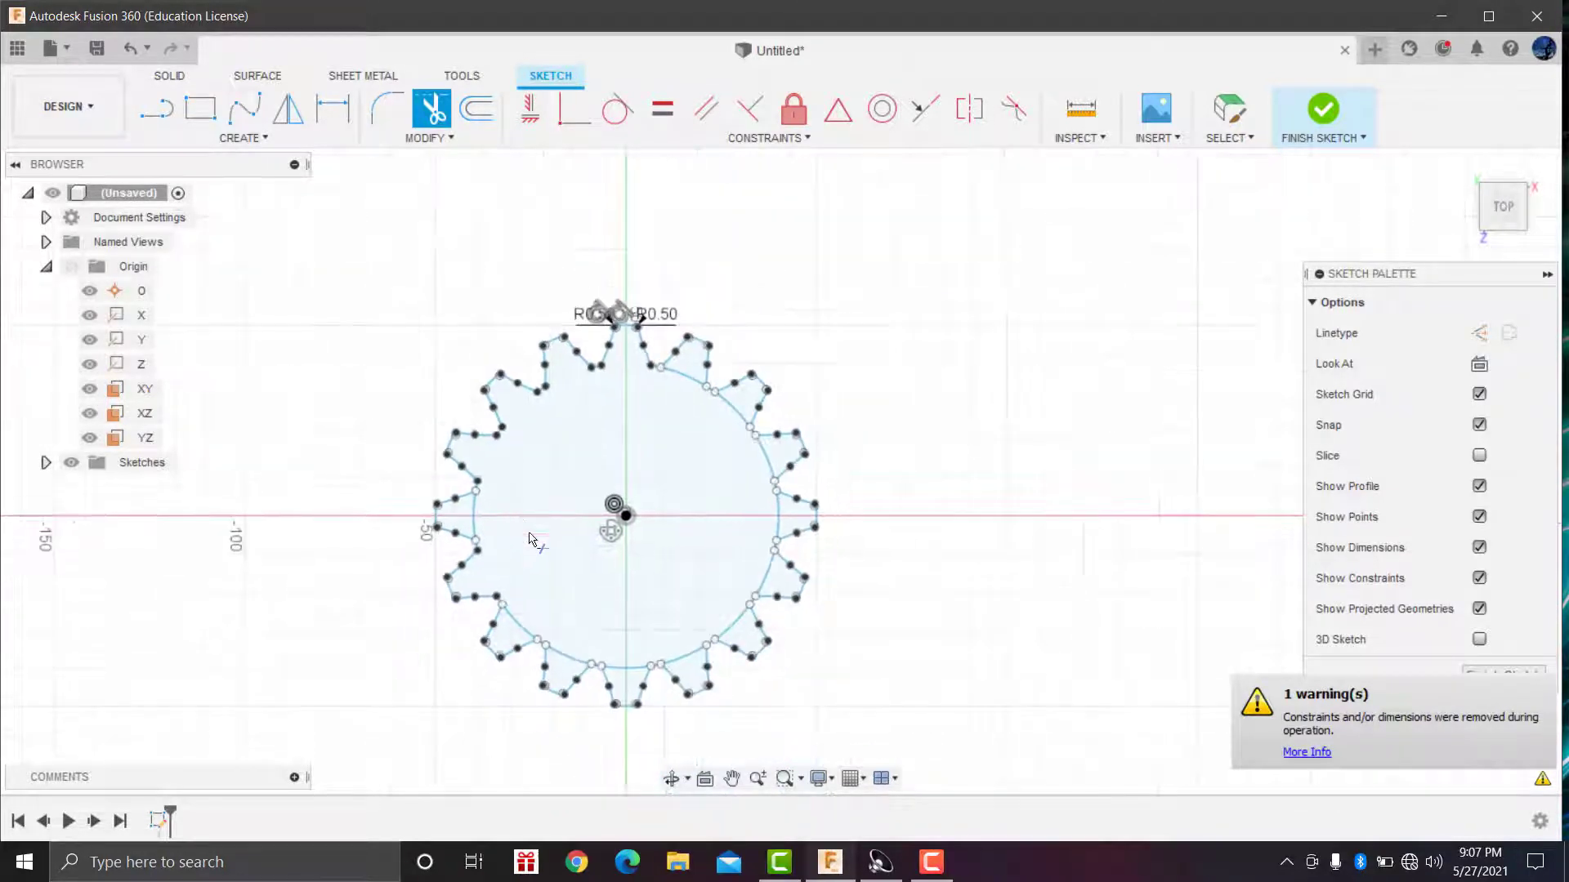
pyautogui.scroll(-1, 506, 543)
pyautogui.scroll(3, 546, 630)
pyautogui.scroll(2, 535, 622)
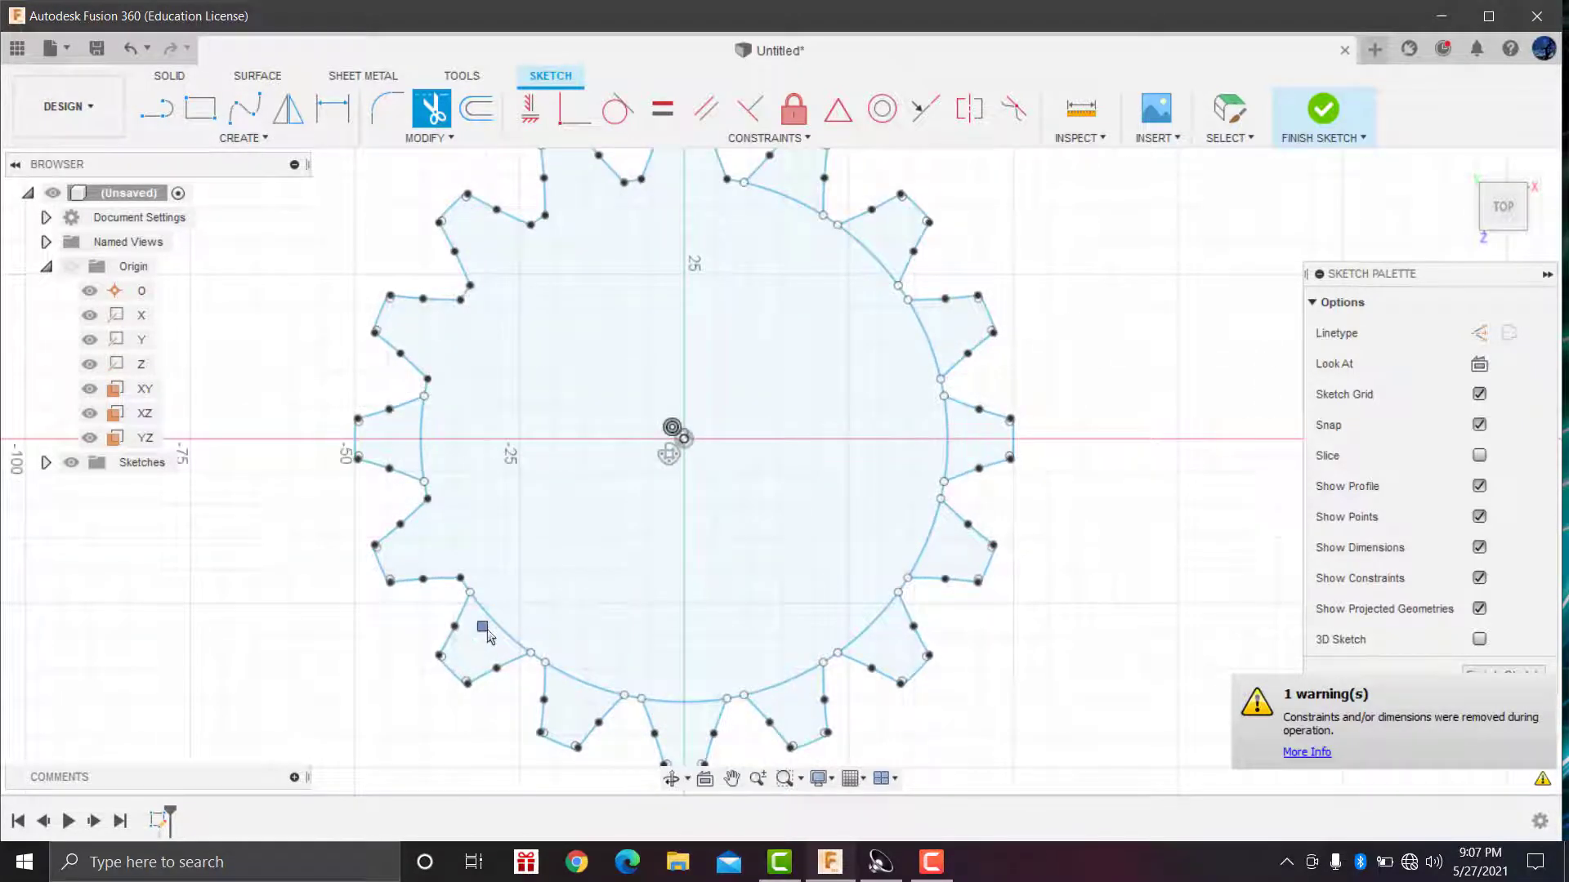
pyautogui.click(527, 647)
pyautogui.click(670, 694)
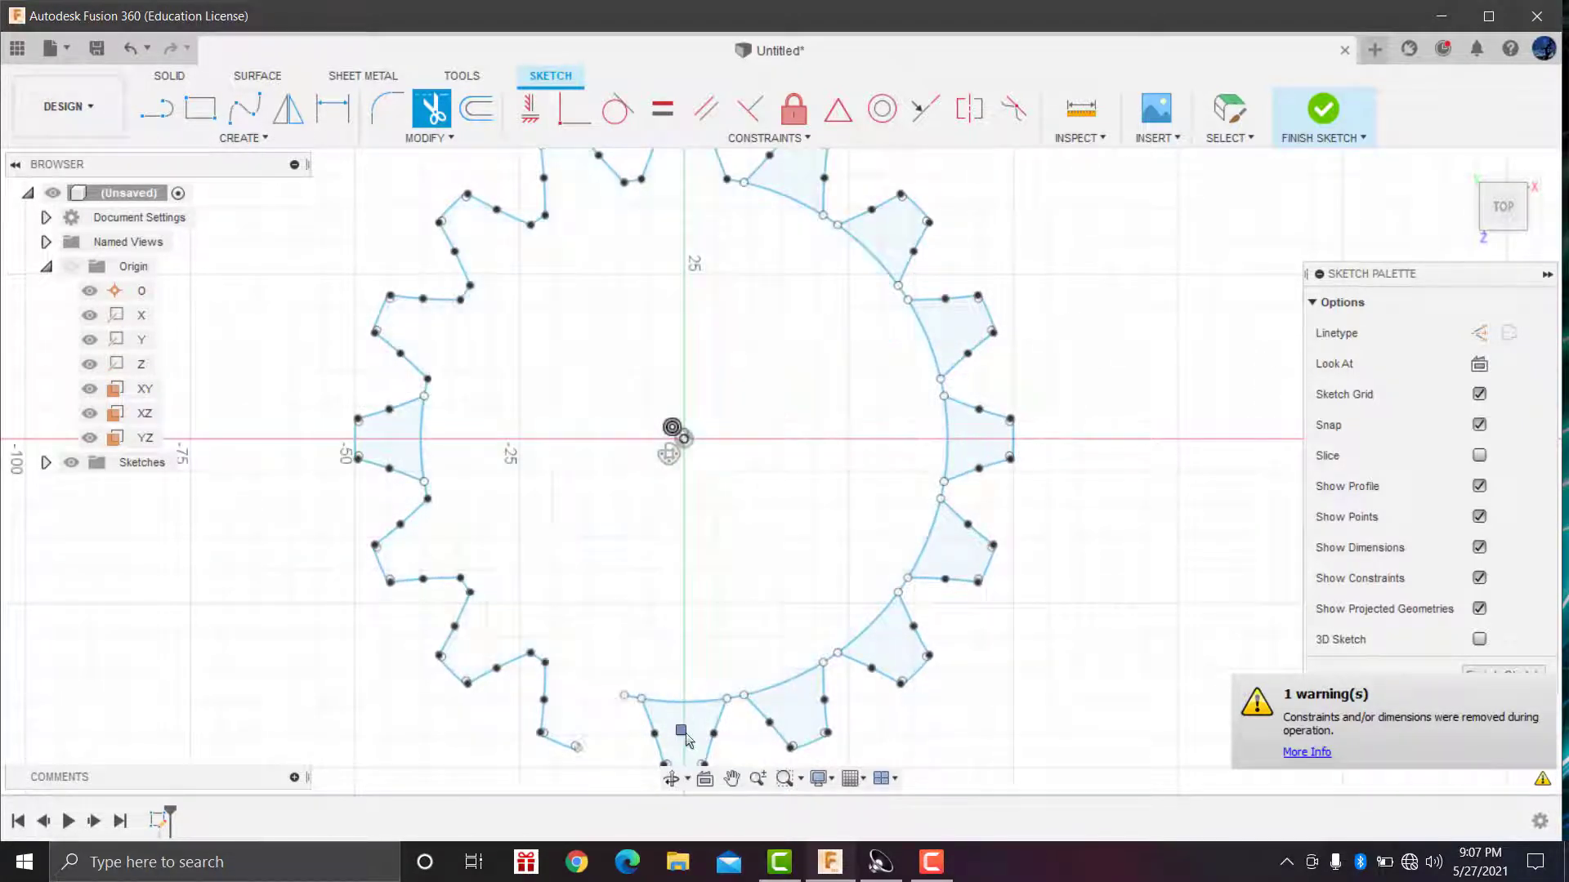
# Step: Trim the remaining base arcs inside the bottom, bottom-right and top teeth
pyautogui.press('Escape')
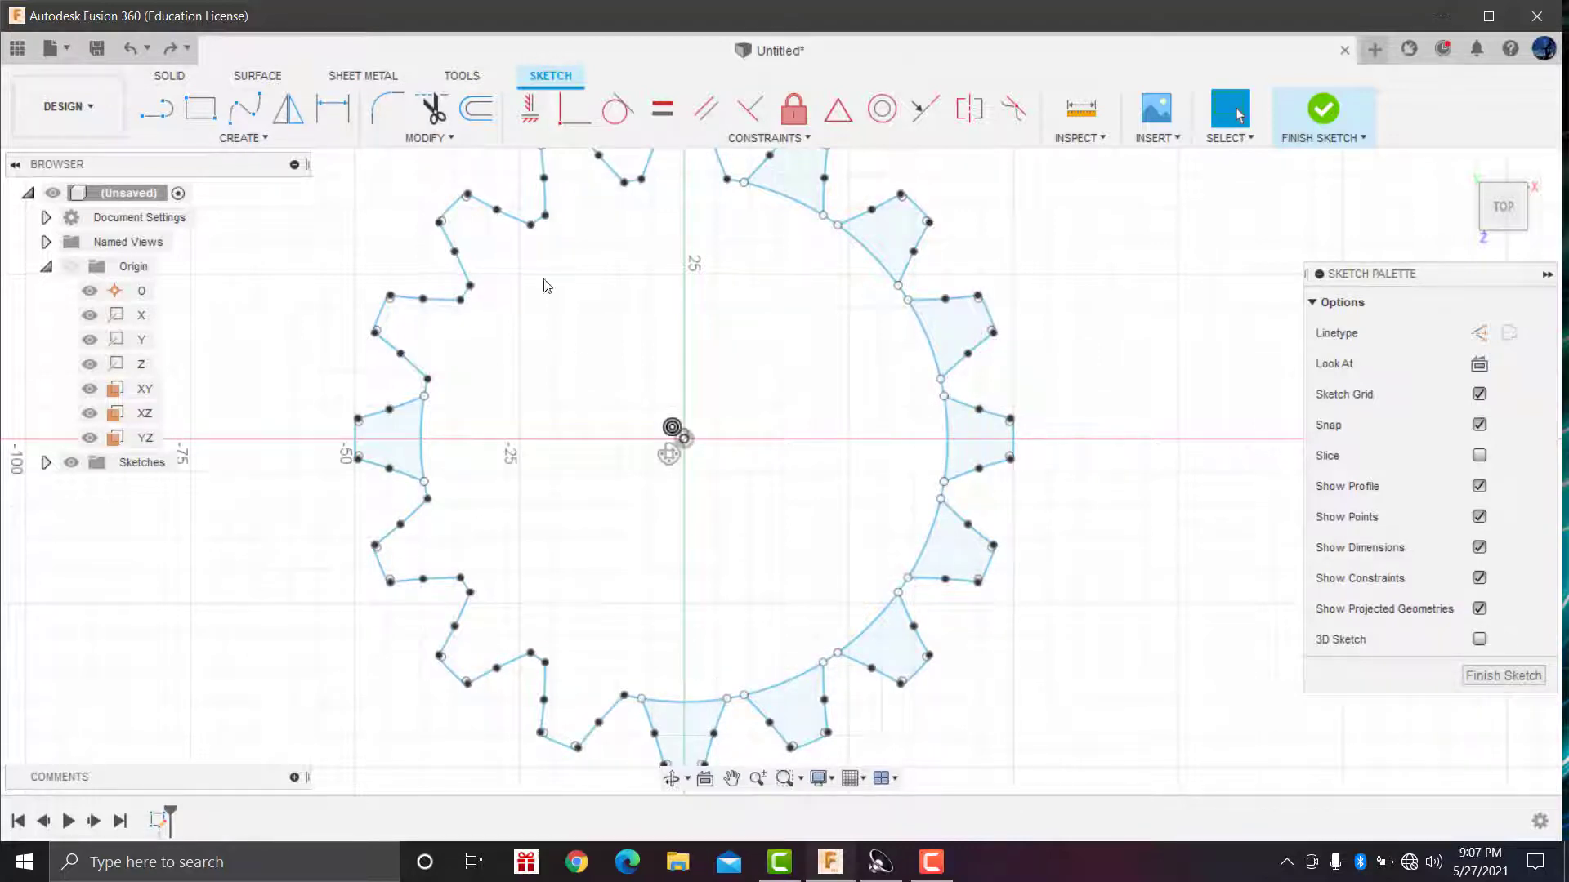
pyautogui.click(449, 125)
pyautogui.click(675, 699)
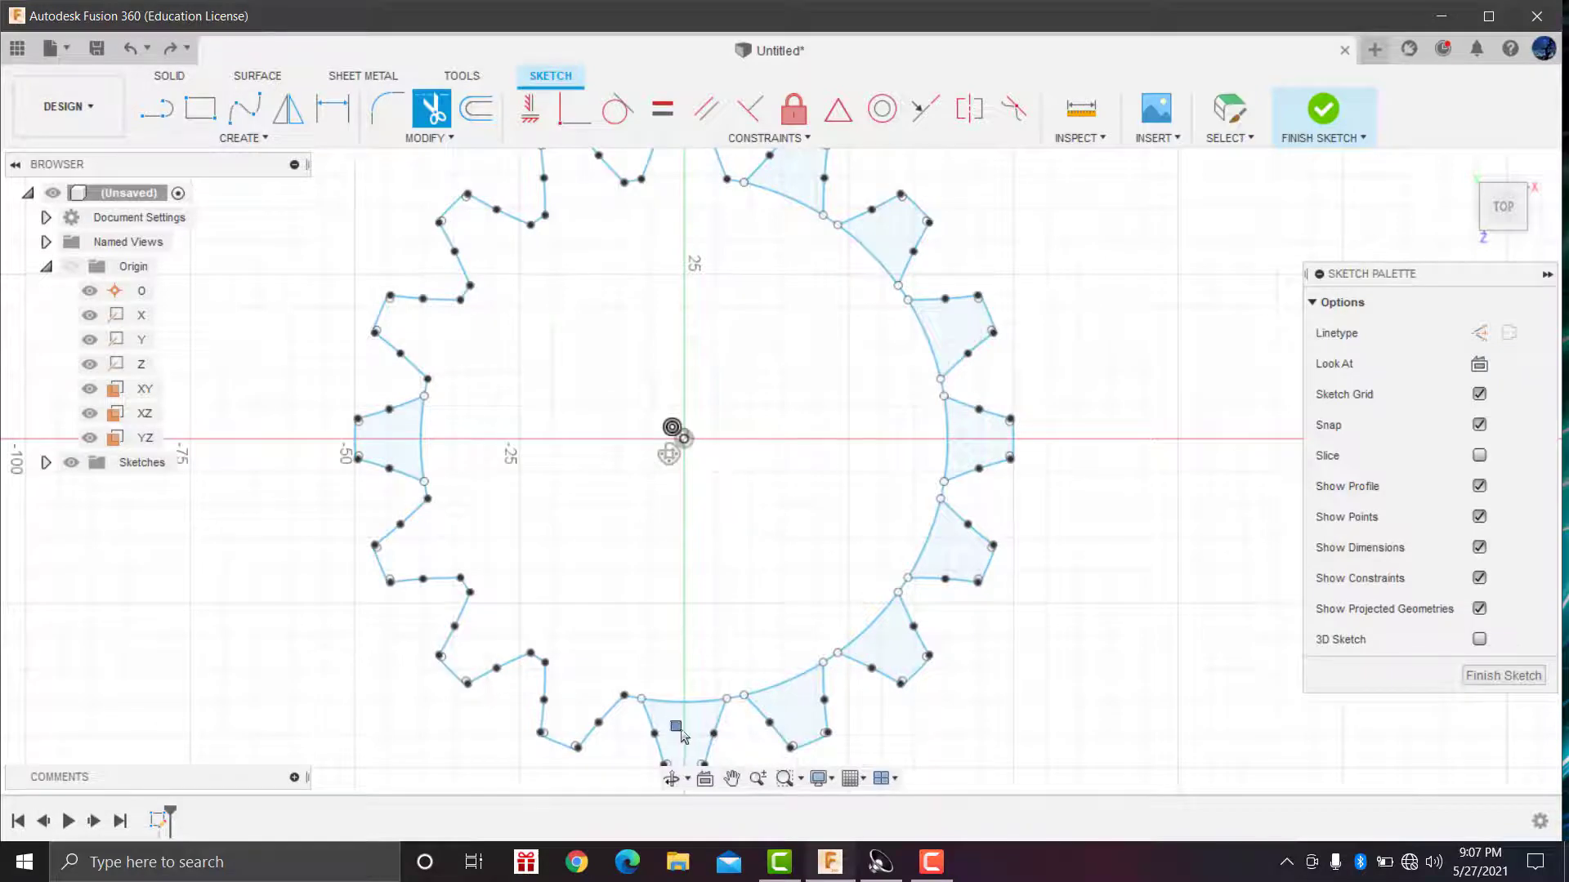
pyautogui.click(789, 698)
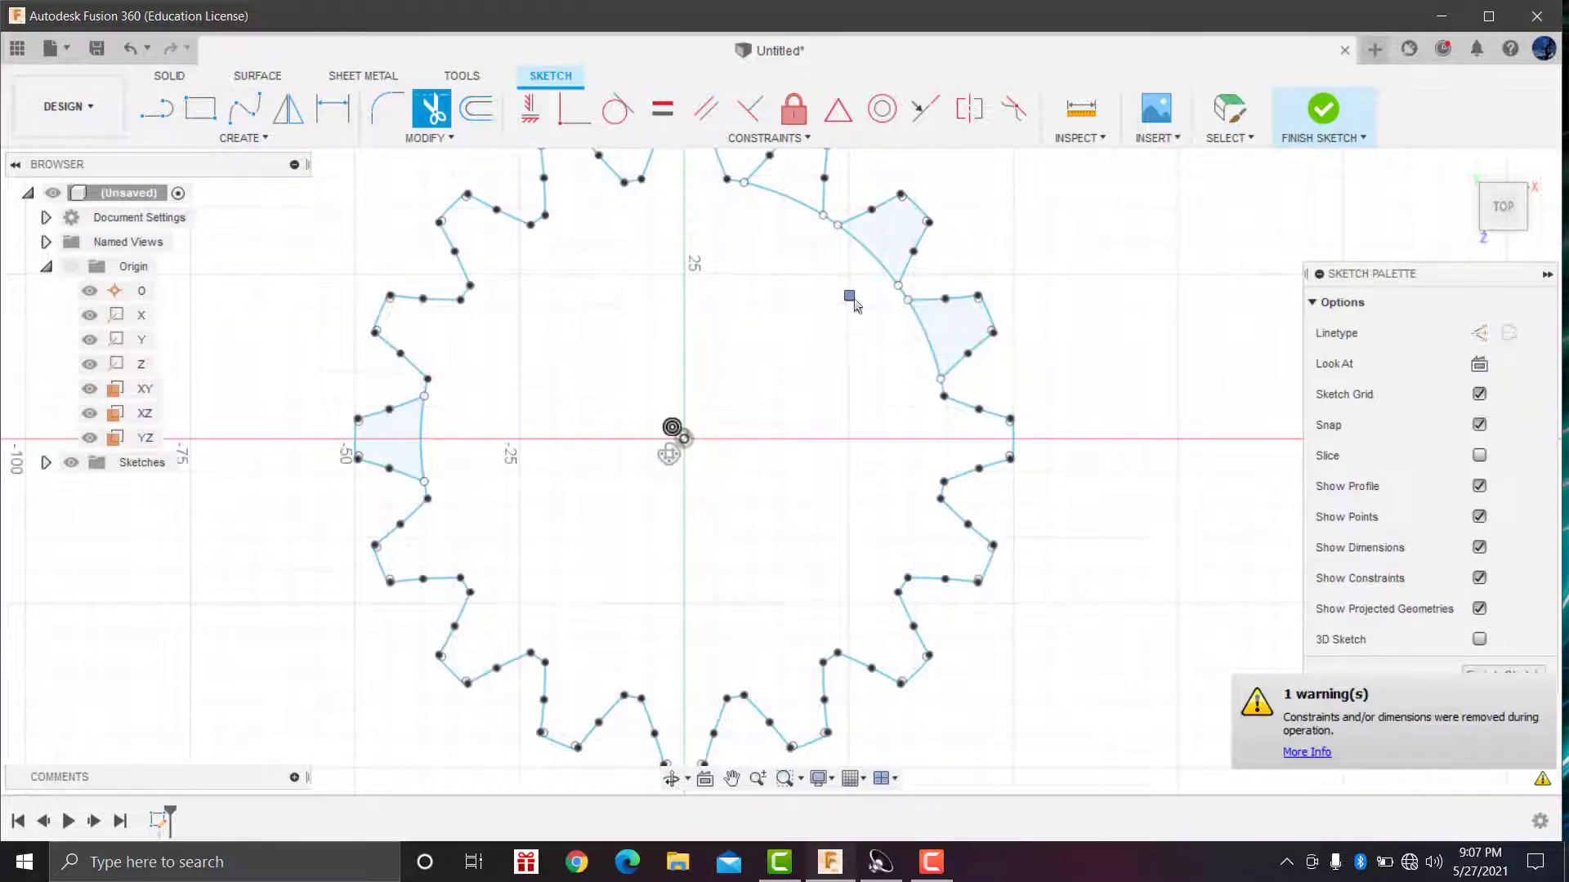
pyautogui.click(781, 183)
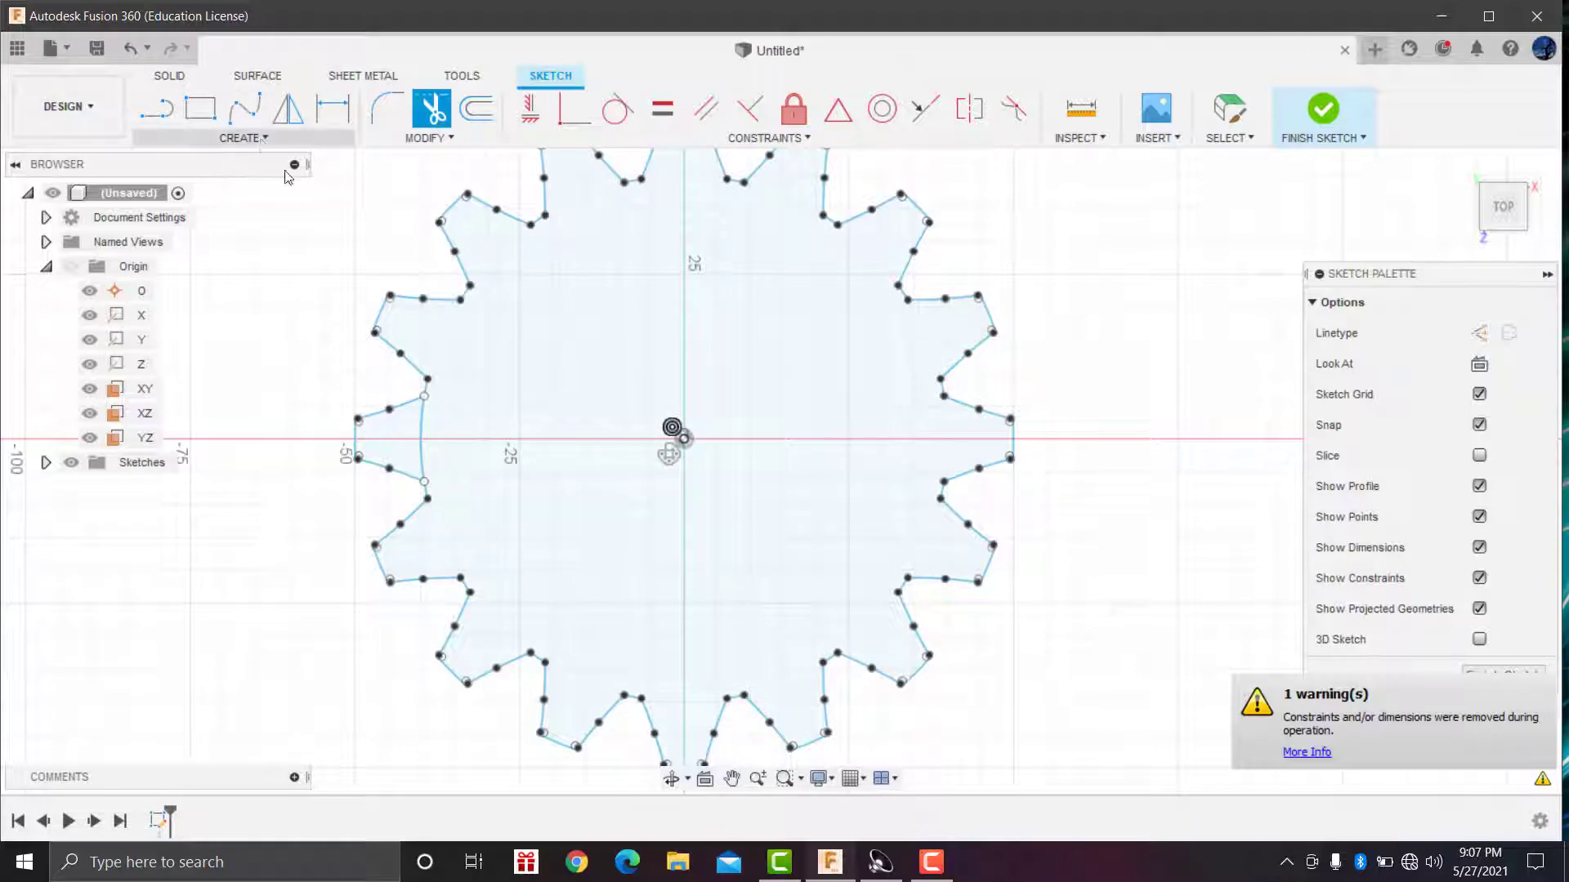
# Step: Draw a 30 mm diameter bore circle centred on the origin
pyautogui.press('c')
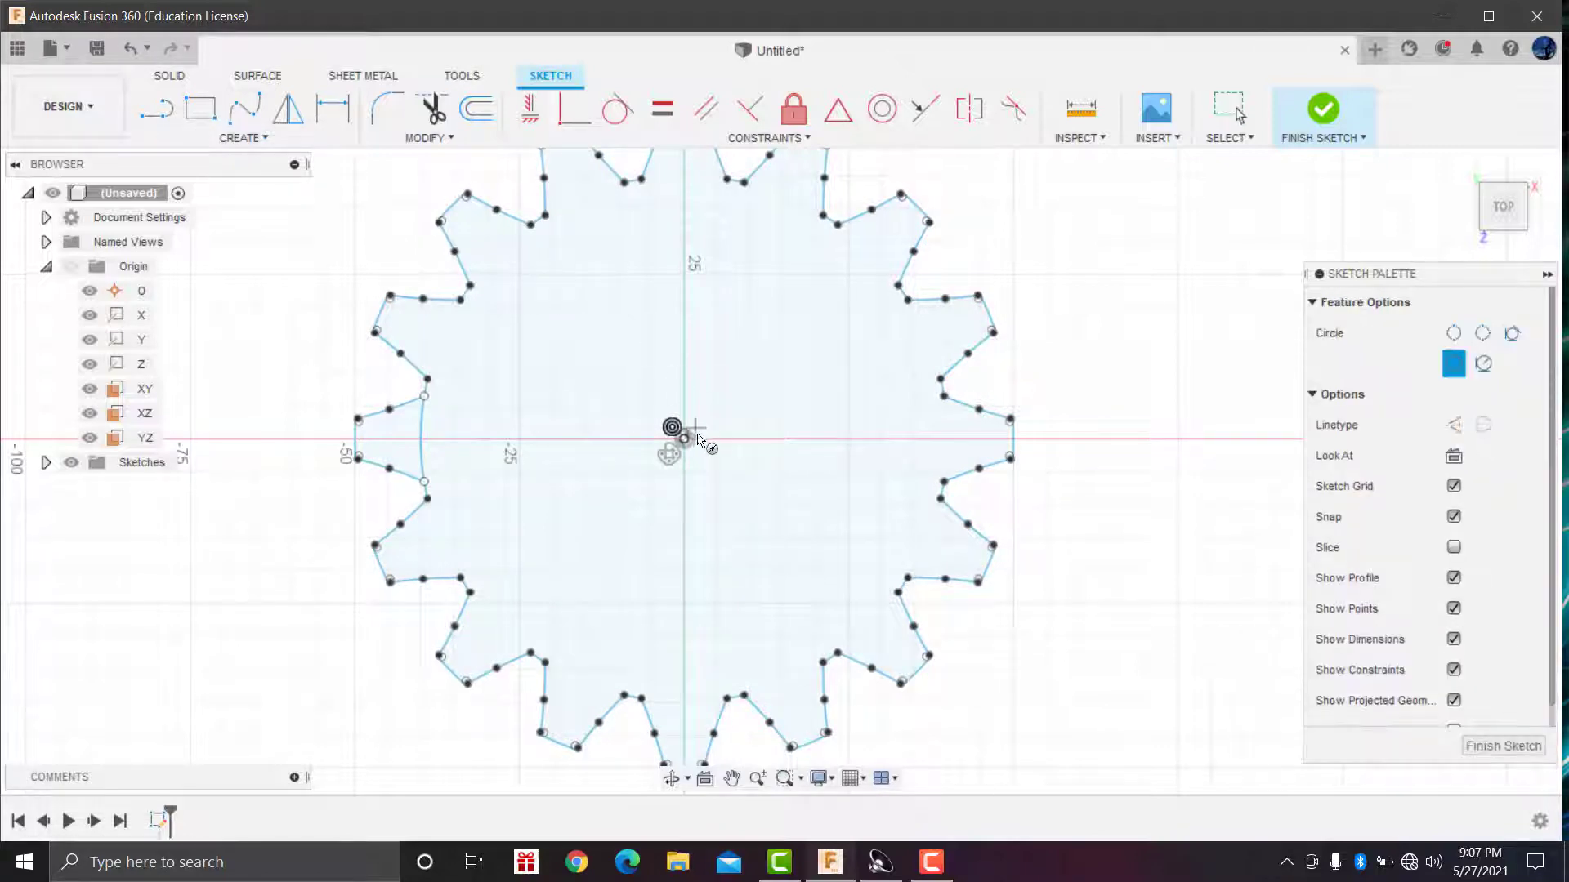
pyautogui.click(684, 439)
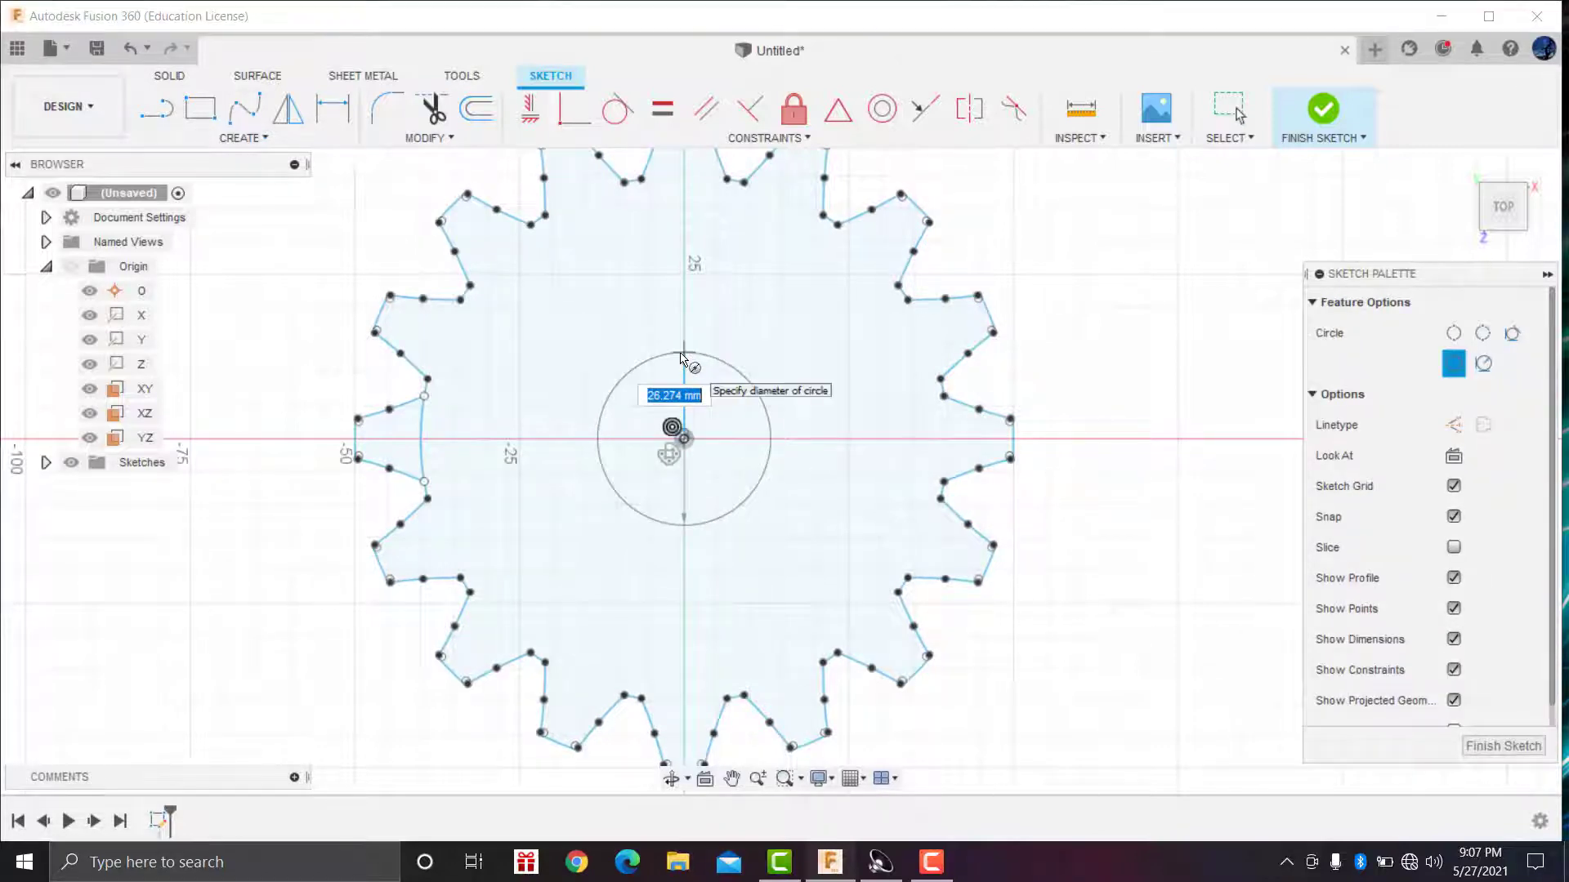
pyautogui.write('30')
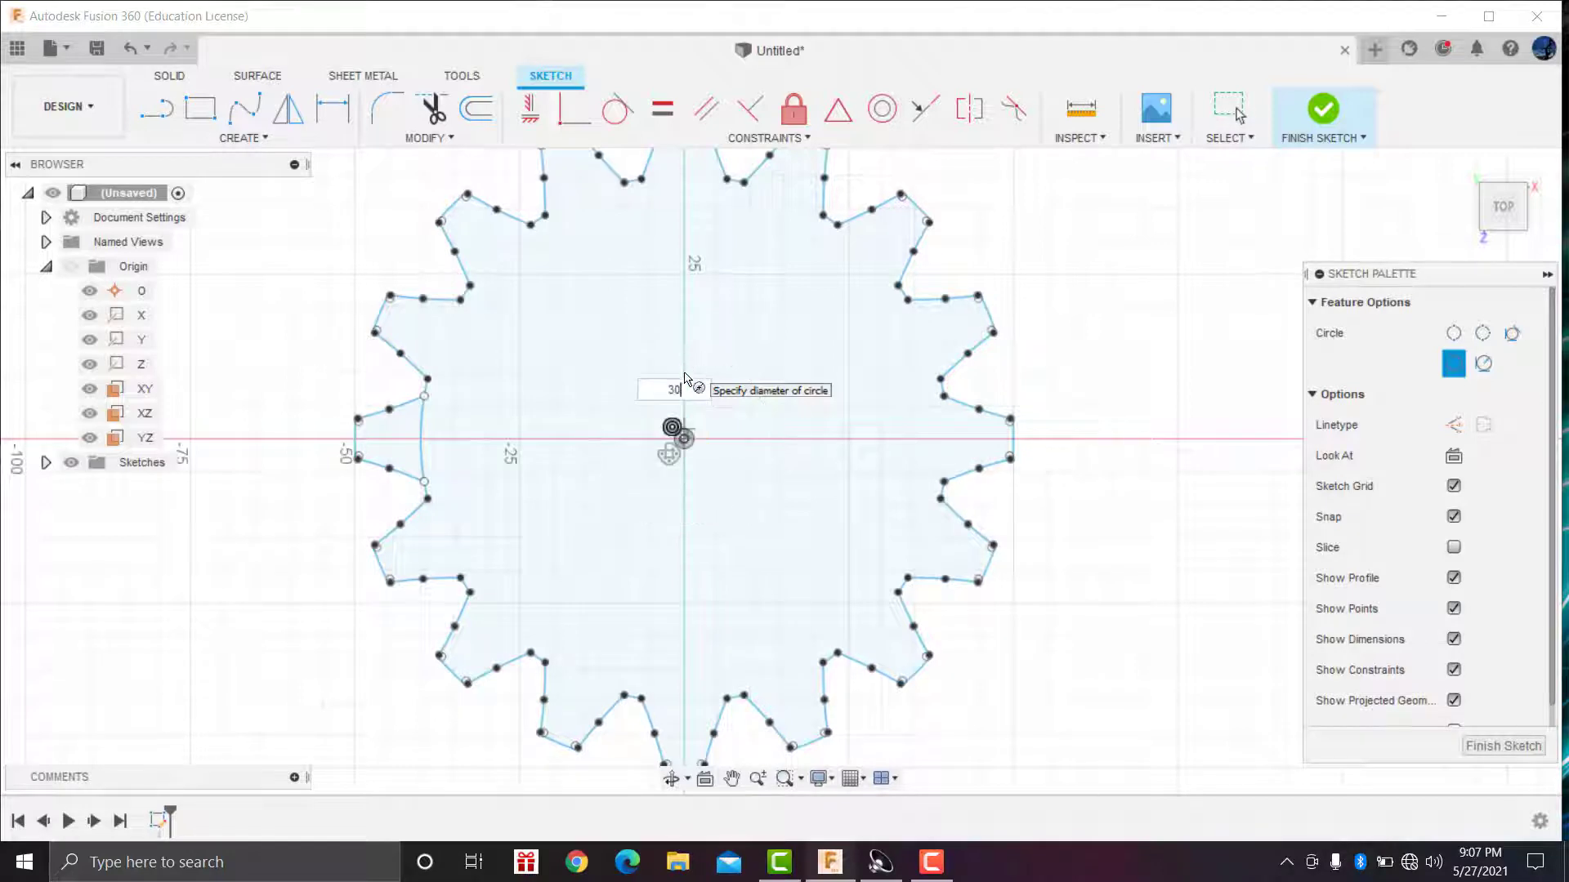
pyautogui.press('Return')
pyautogui.scroll(3, 674, 415)
pyautogui.scroll(3, 675, 455)
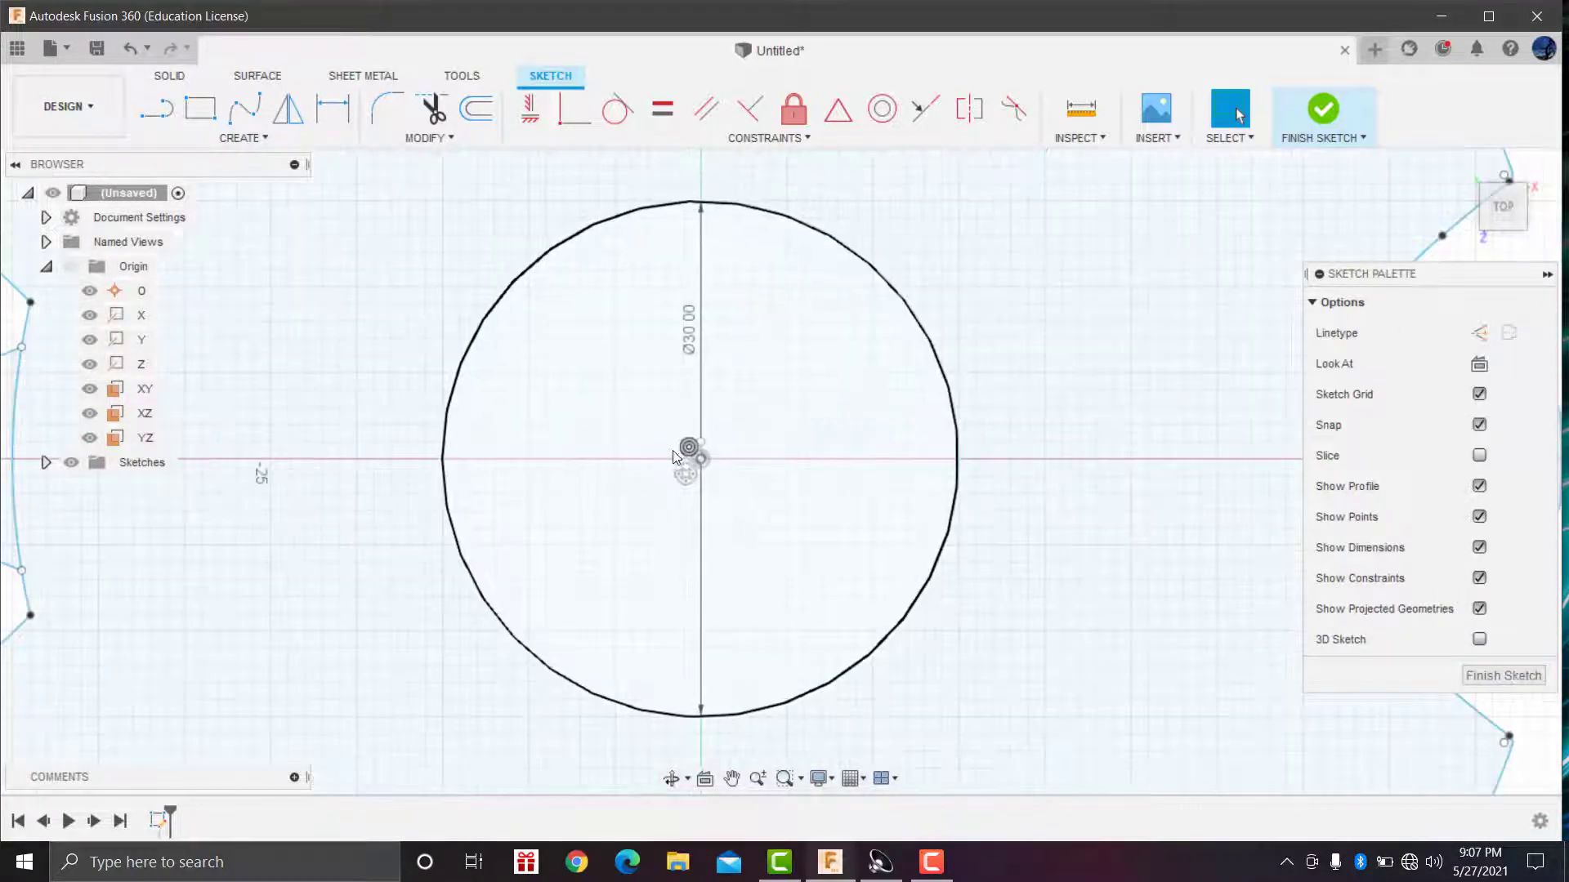
pyautogui.scroll(-3, 688, 448)
pyautogui.scroll(-5, 688, 447)
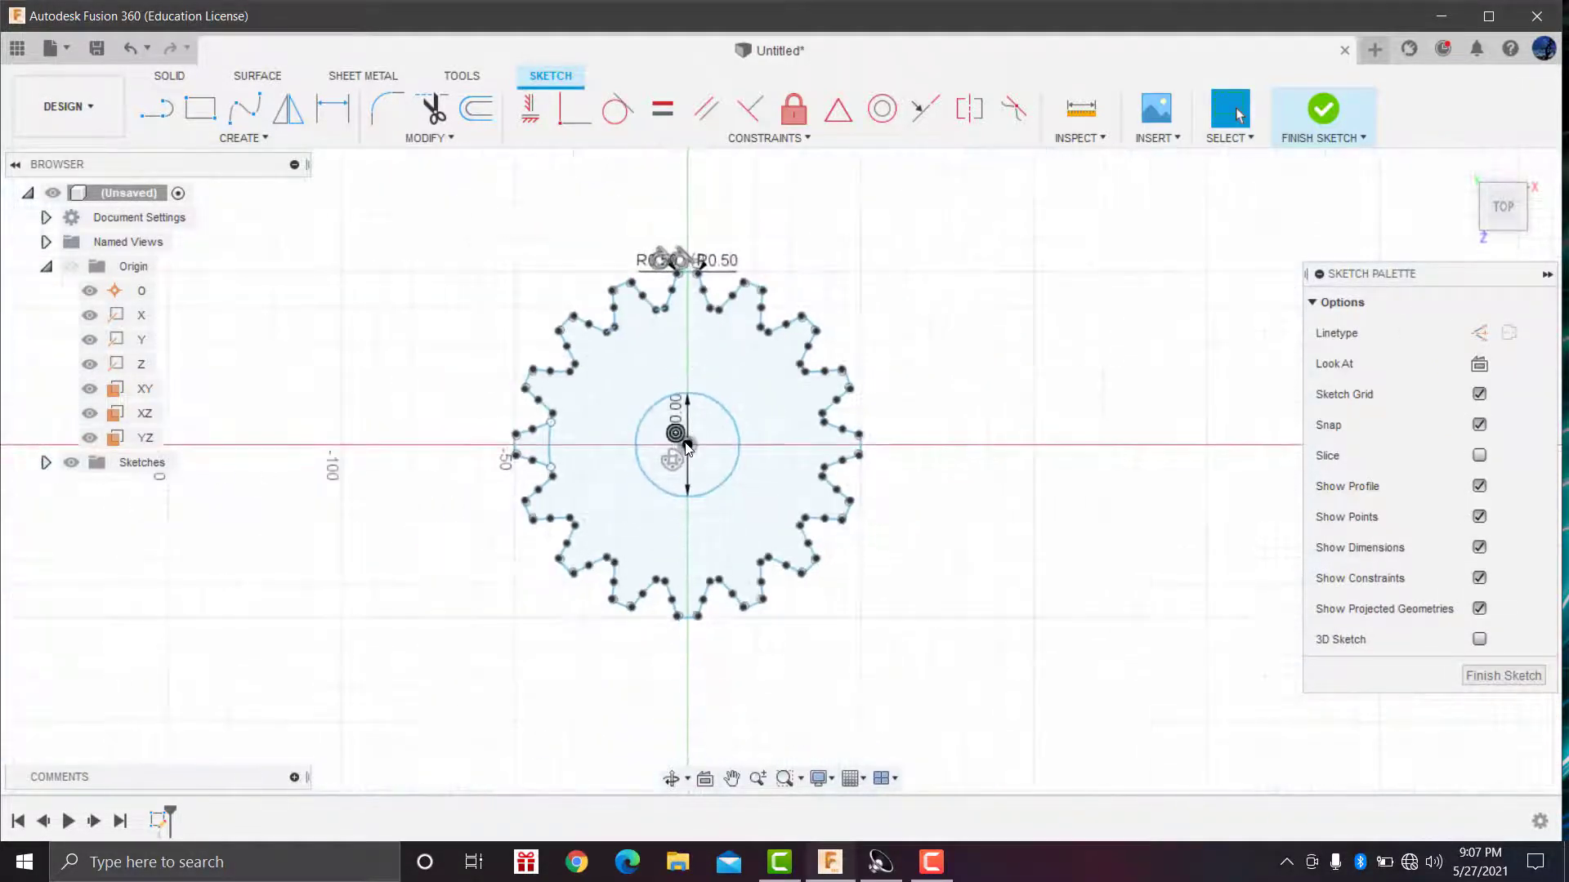
pyautogui.scroll(5, 686, 447)
pyautogui.scroll(5, 685, 446)
pyautogui.scroll(-2, 686, 447)
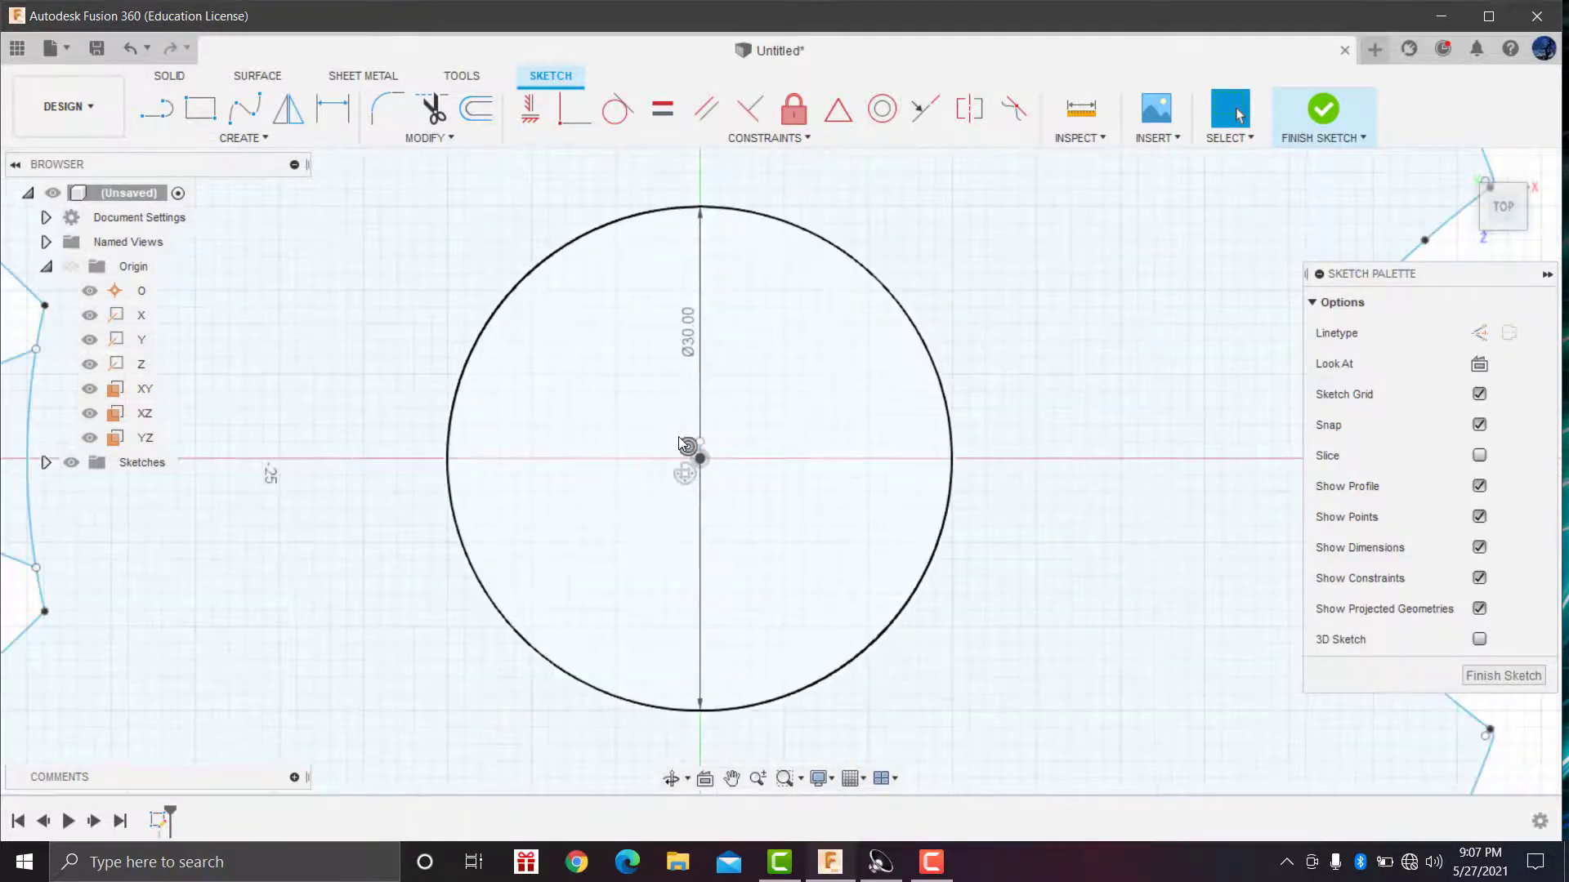
pyautogui.scroll(-5, 682, 442)
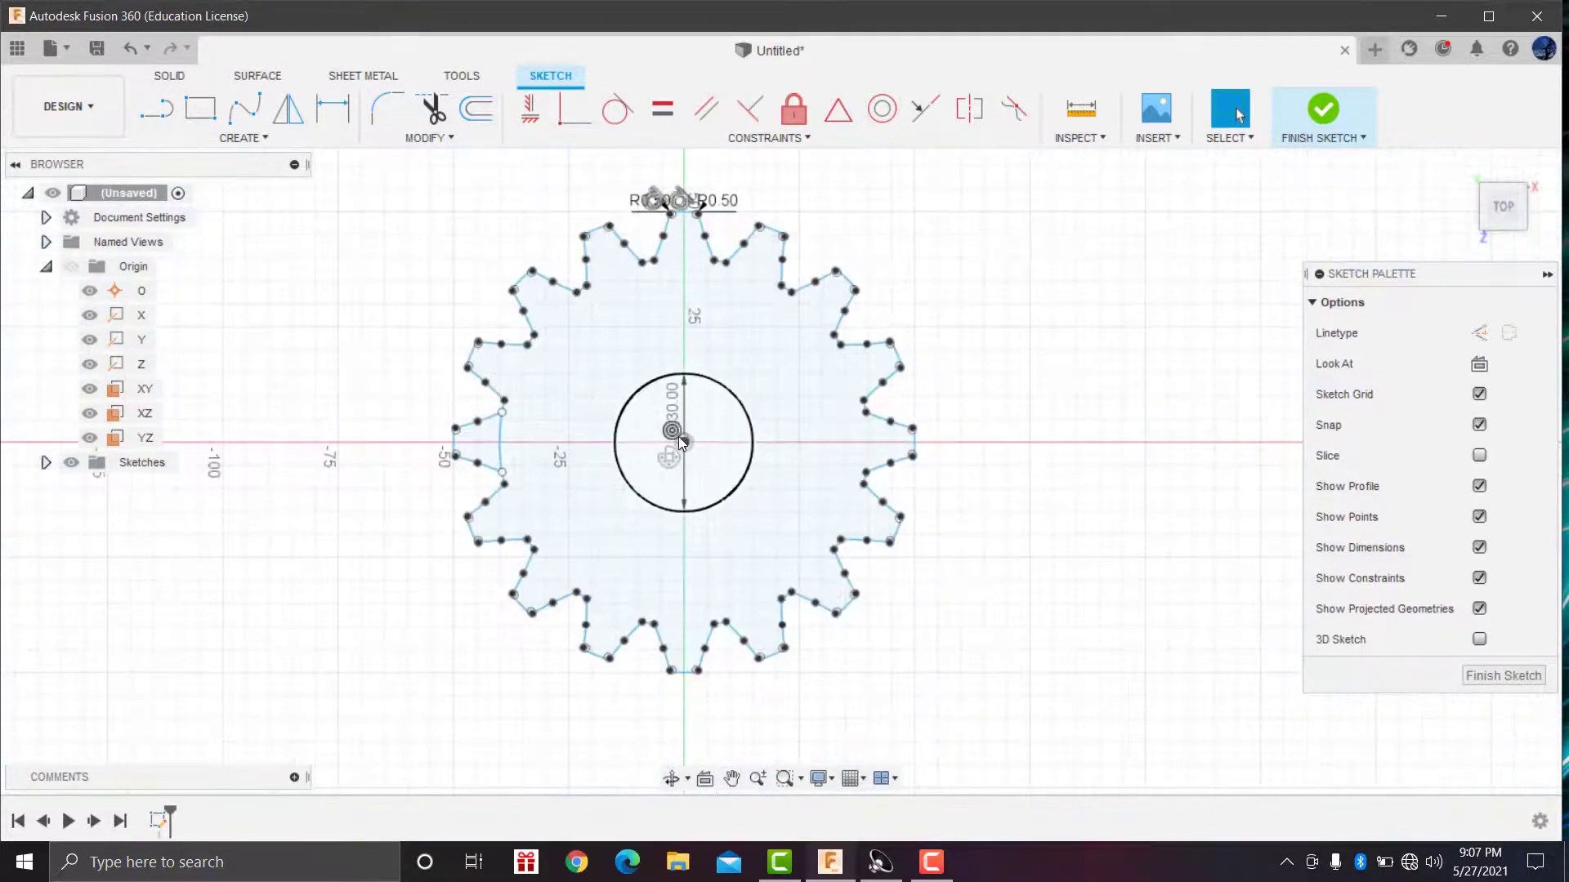
# Step: Trim the last base arc inside the left tooth and finish the sketch
pyautogui.click(431, 109)
pyautogui.scroll(2, 486, 383)
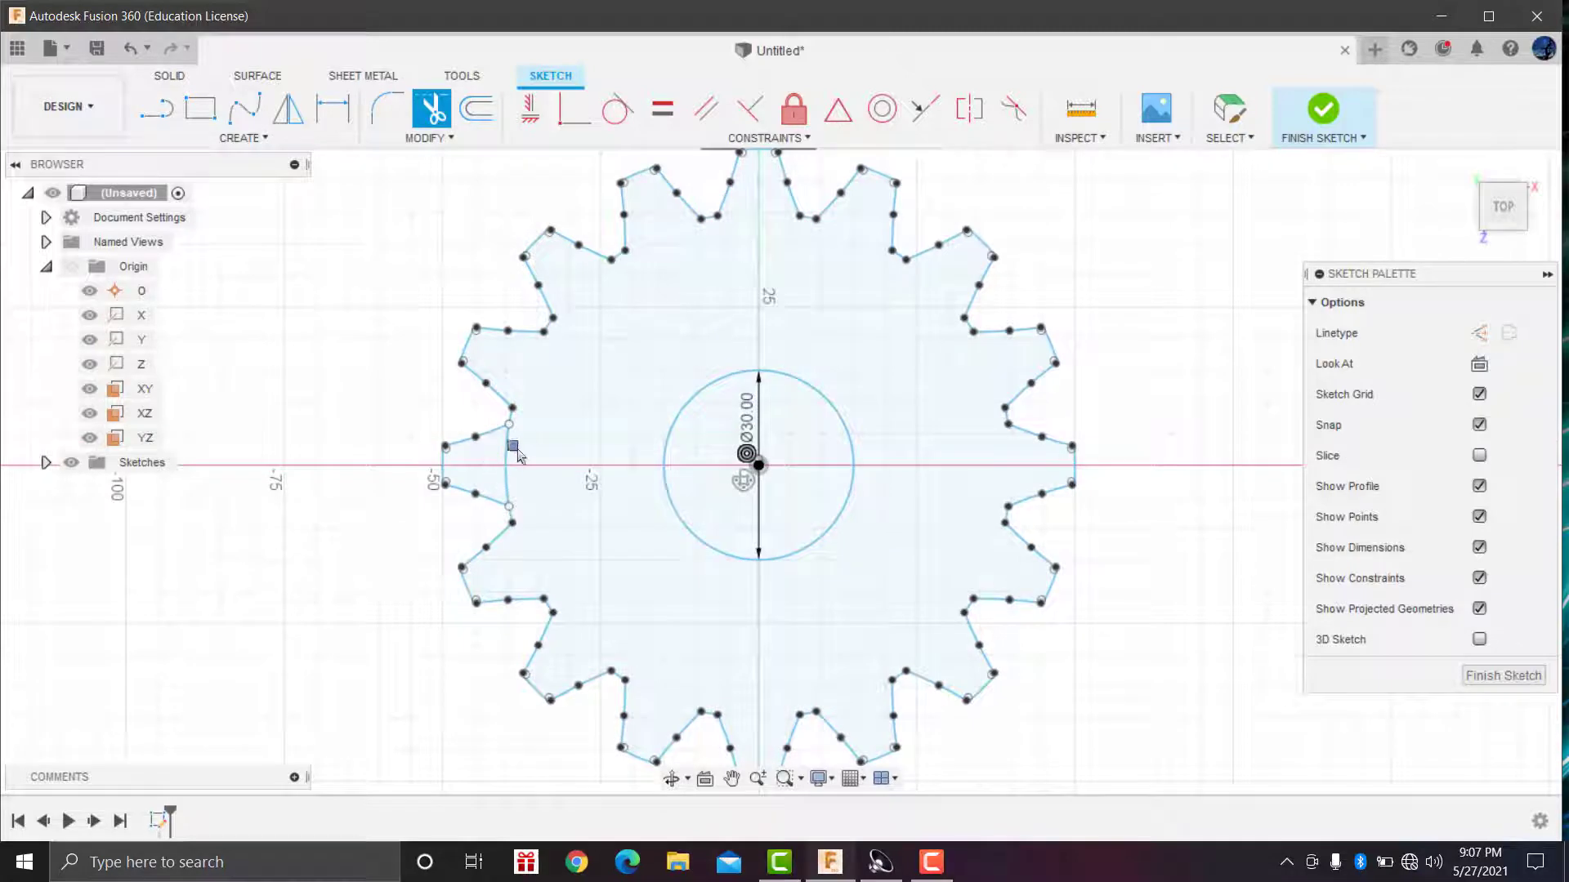
pyautogui.click(517, 449)
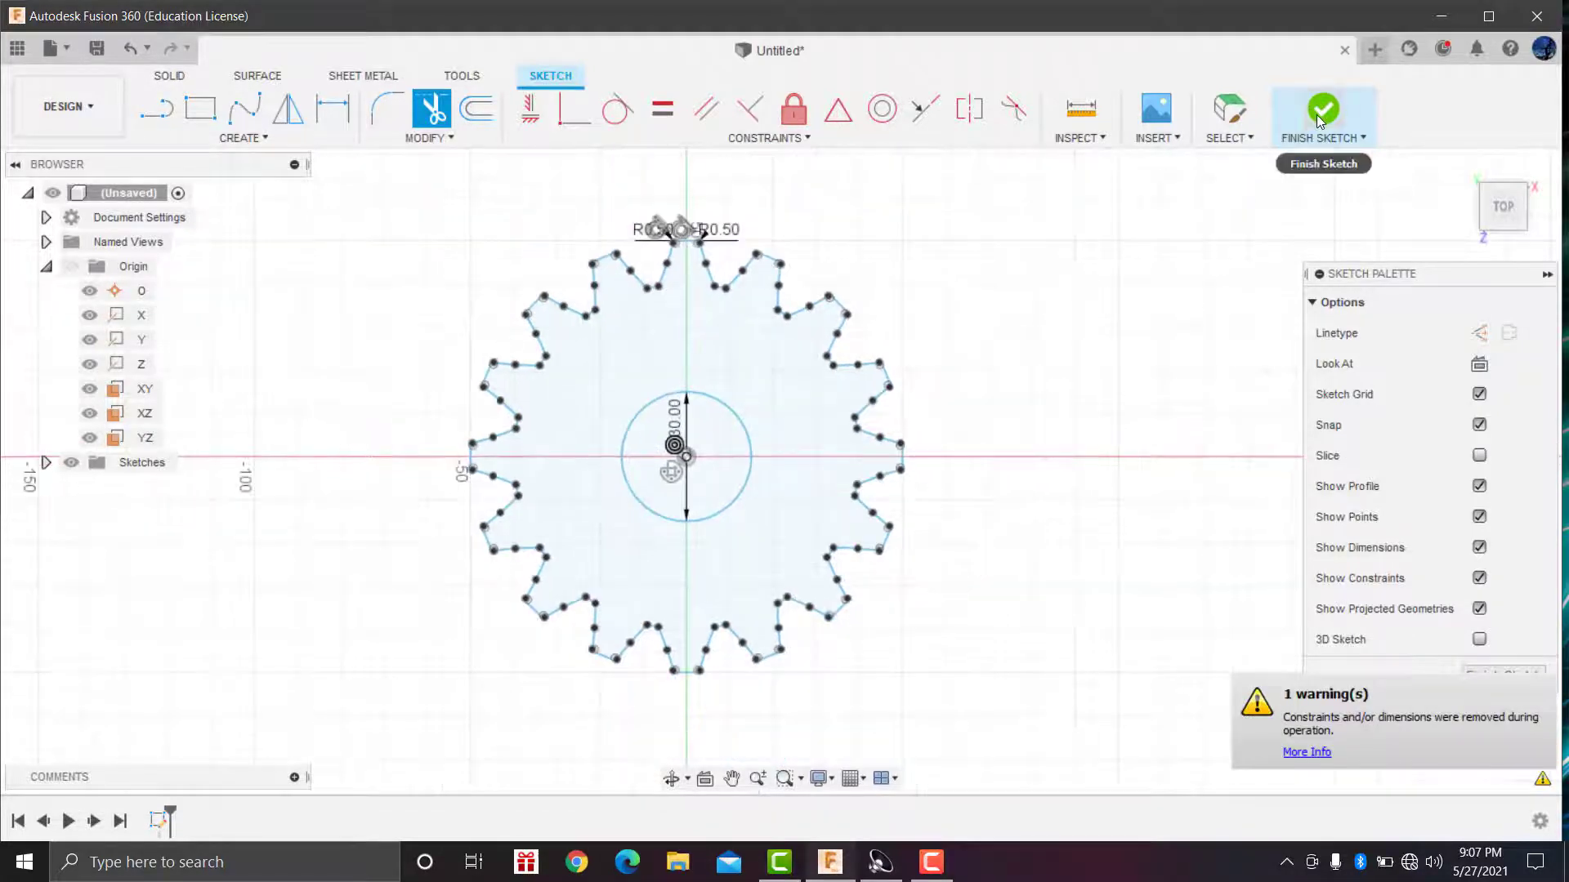
pyautogui.click(1321, 111)
# Step: Extrude the gear profile 30 mm into a solid body and view it from the top
pyautogui.click(200, 109)
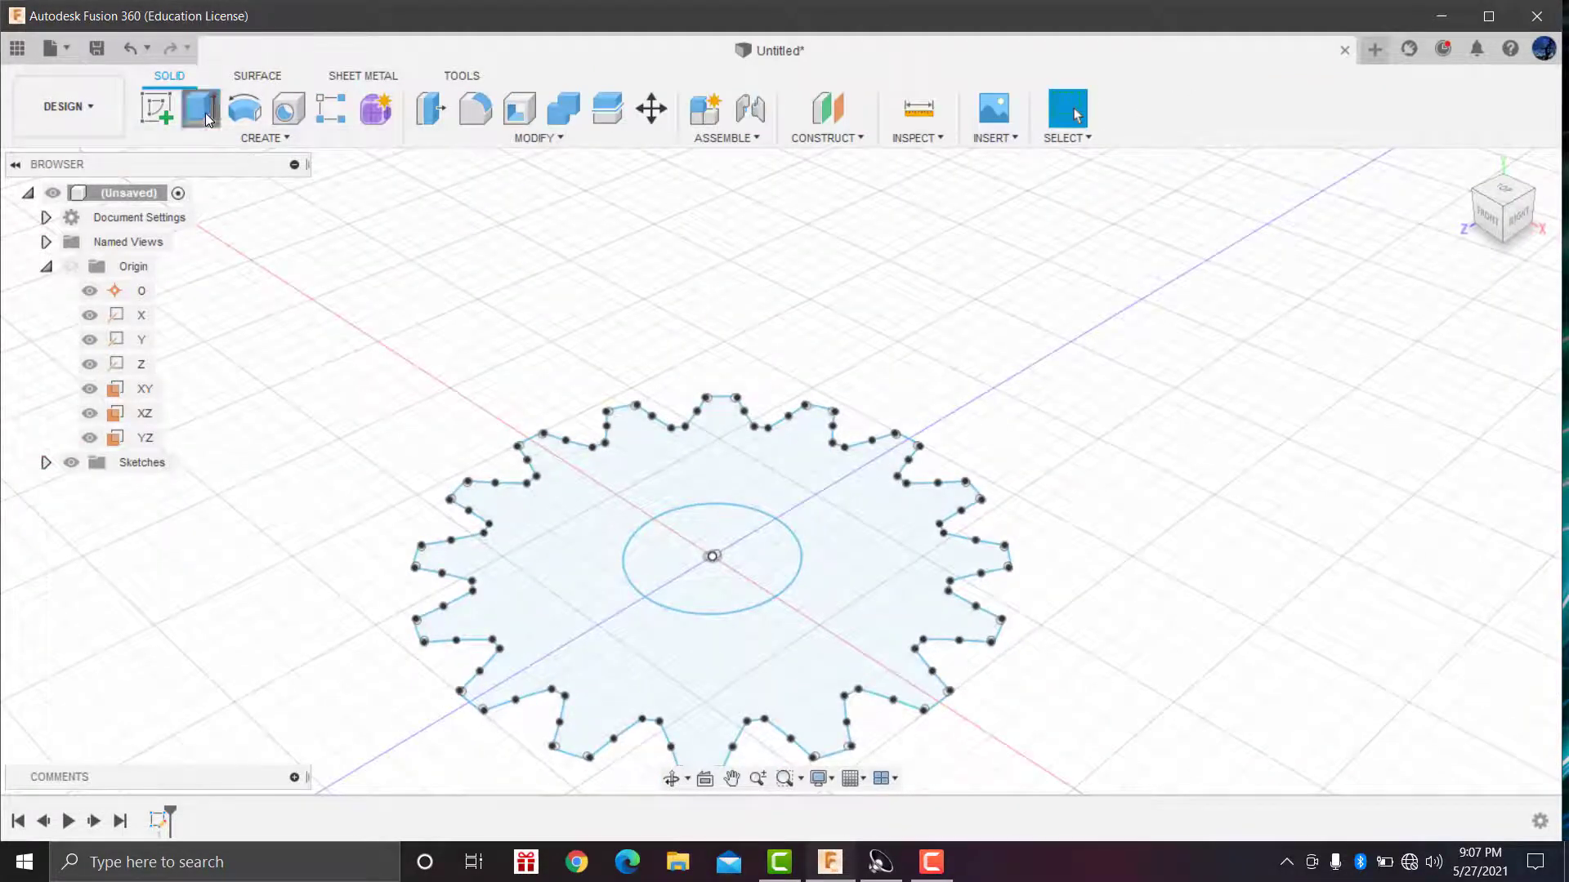
pyautogui.click(579, 482)
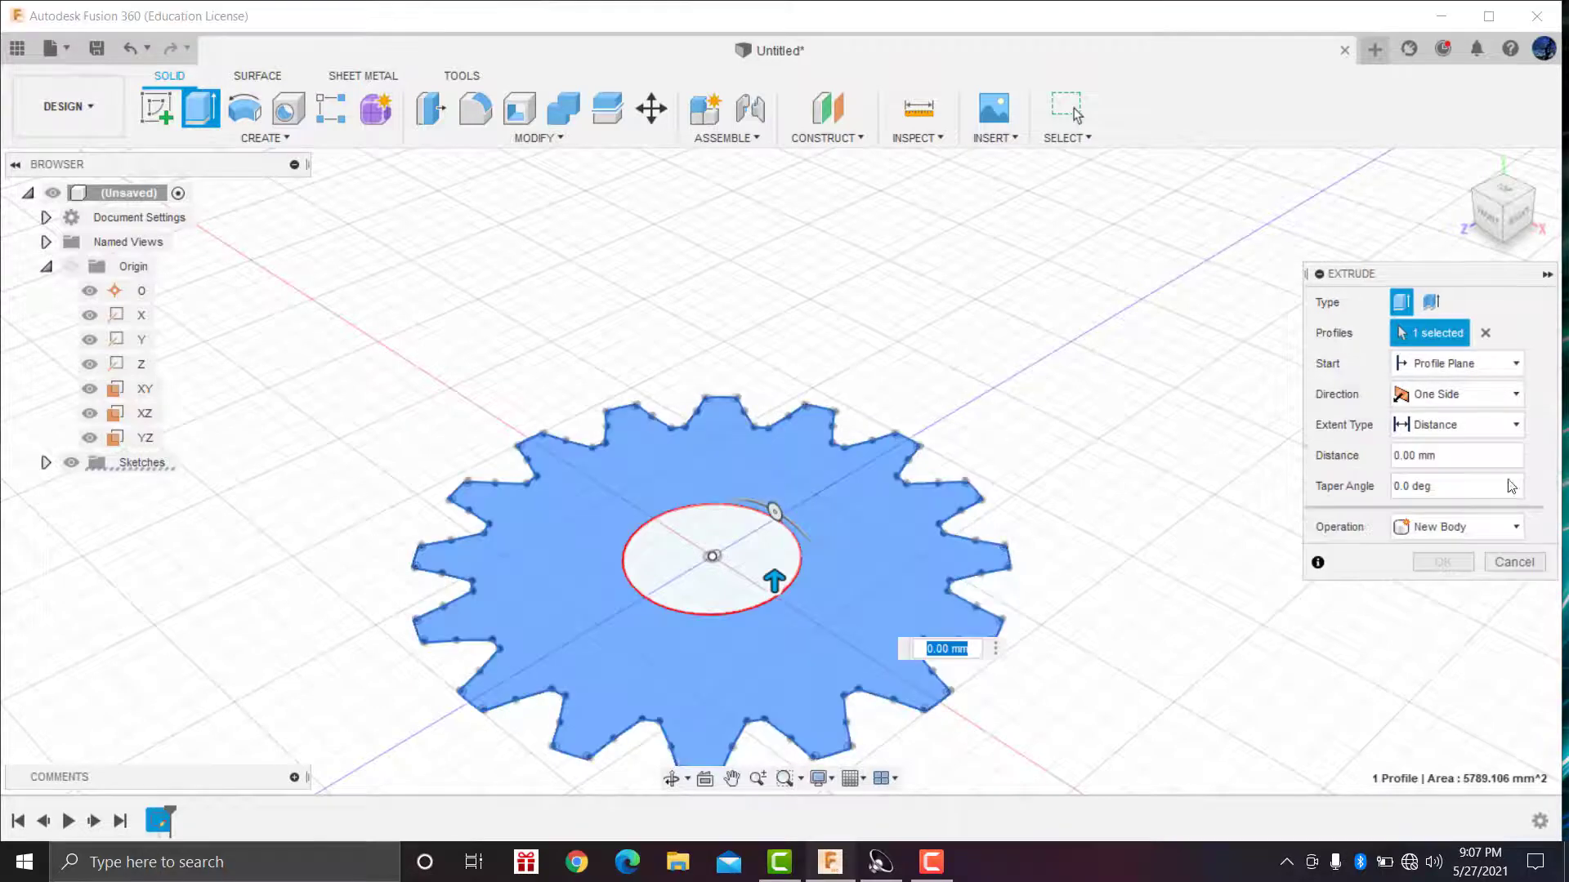
pyautogui.write('3')
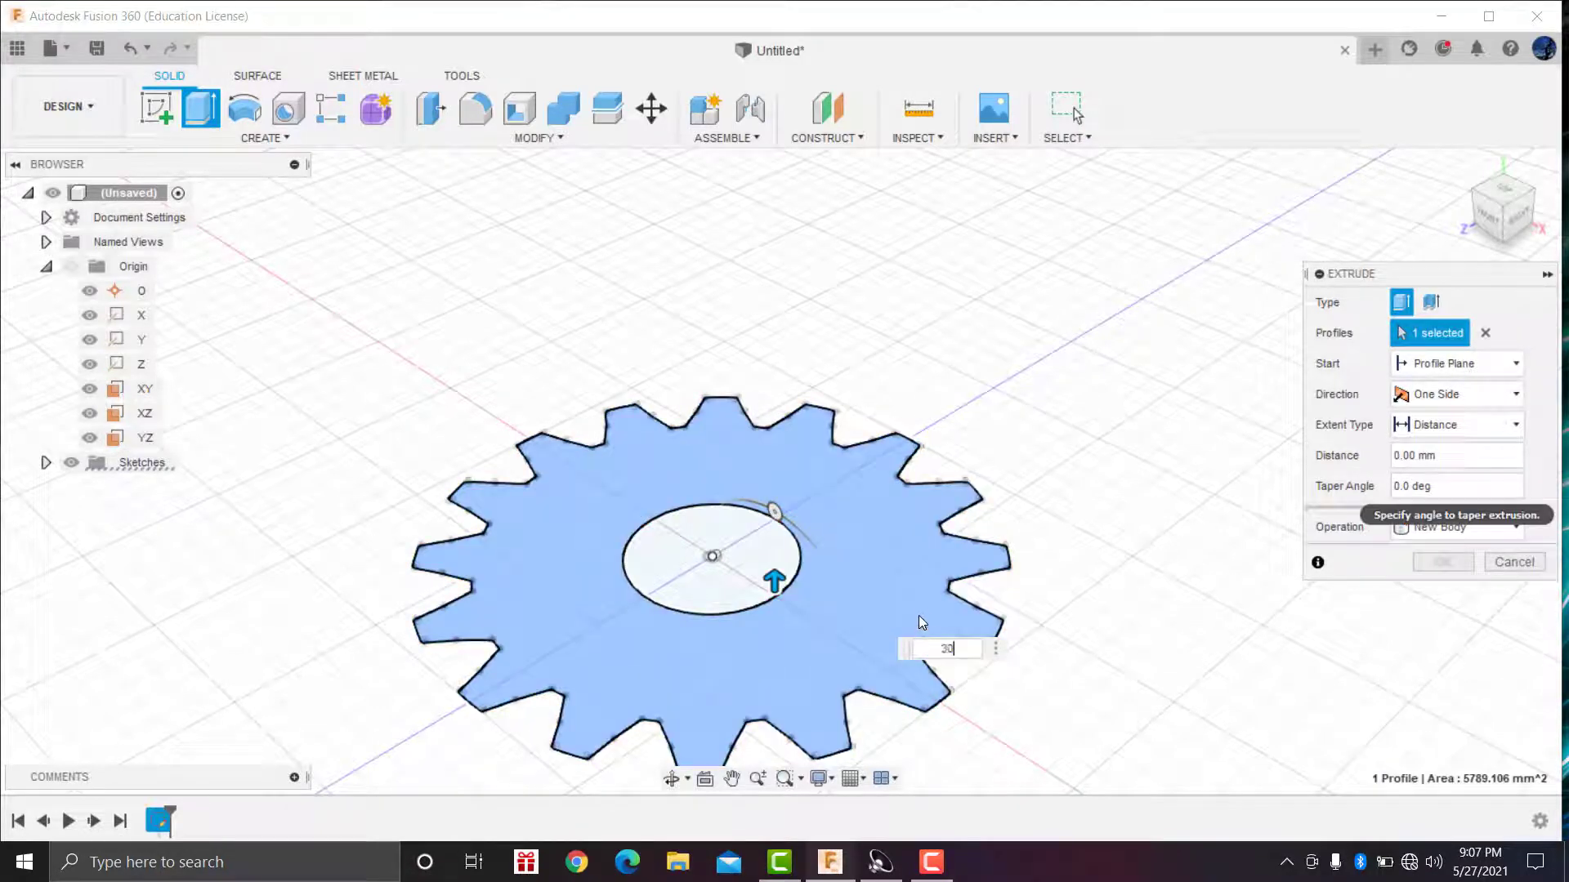
pyautogui.write('0')
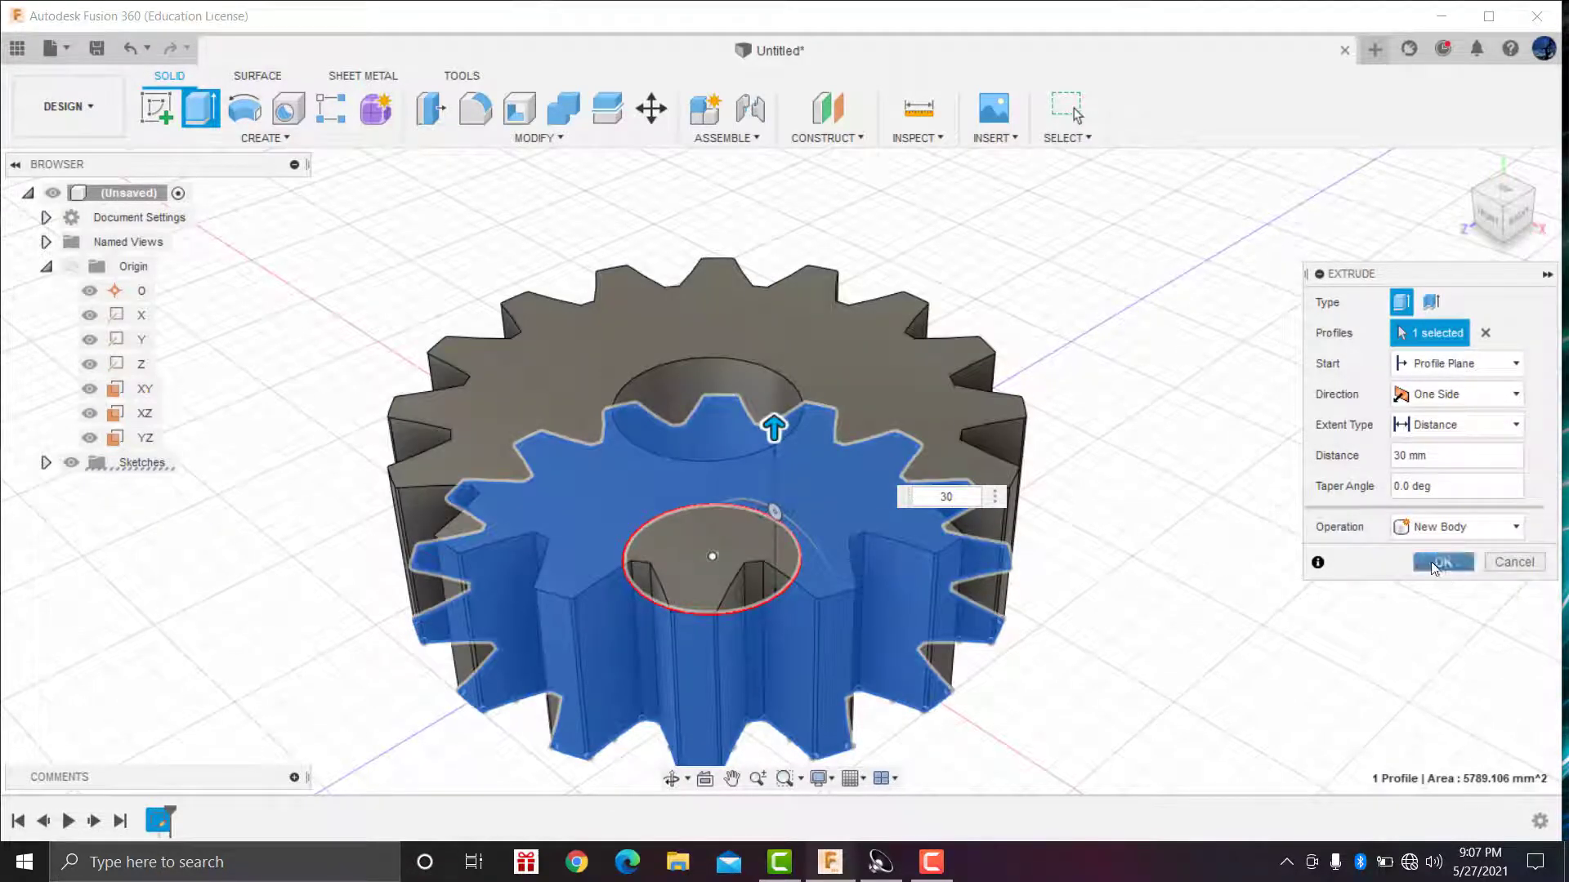
pyautogui.click(1438, 562)
pyautogui.click(1504, 189)
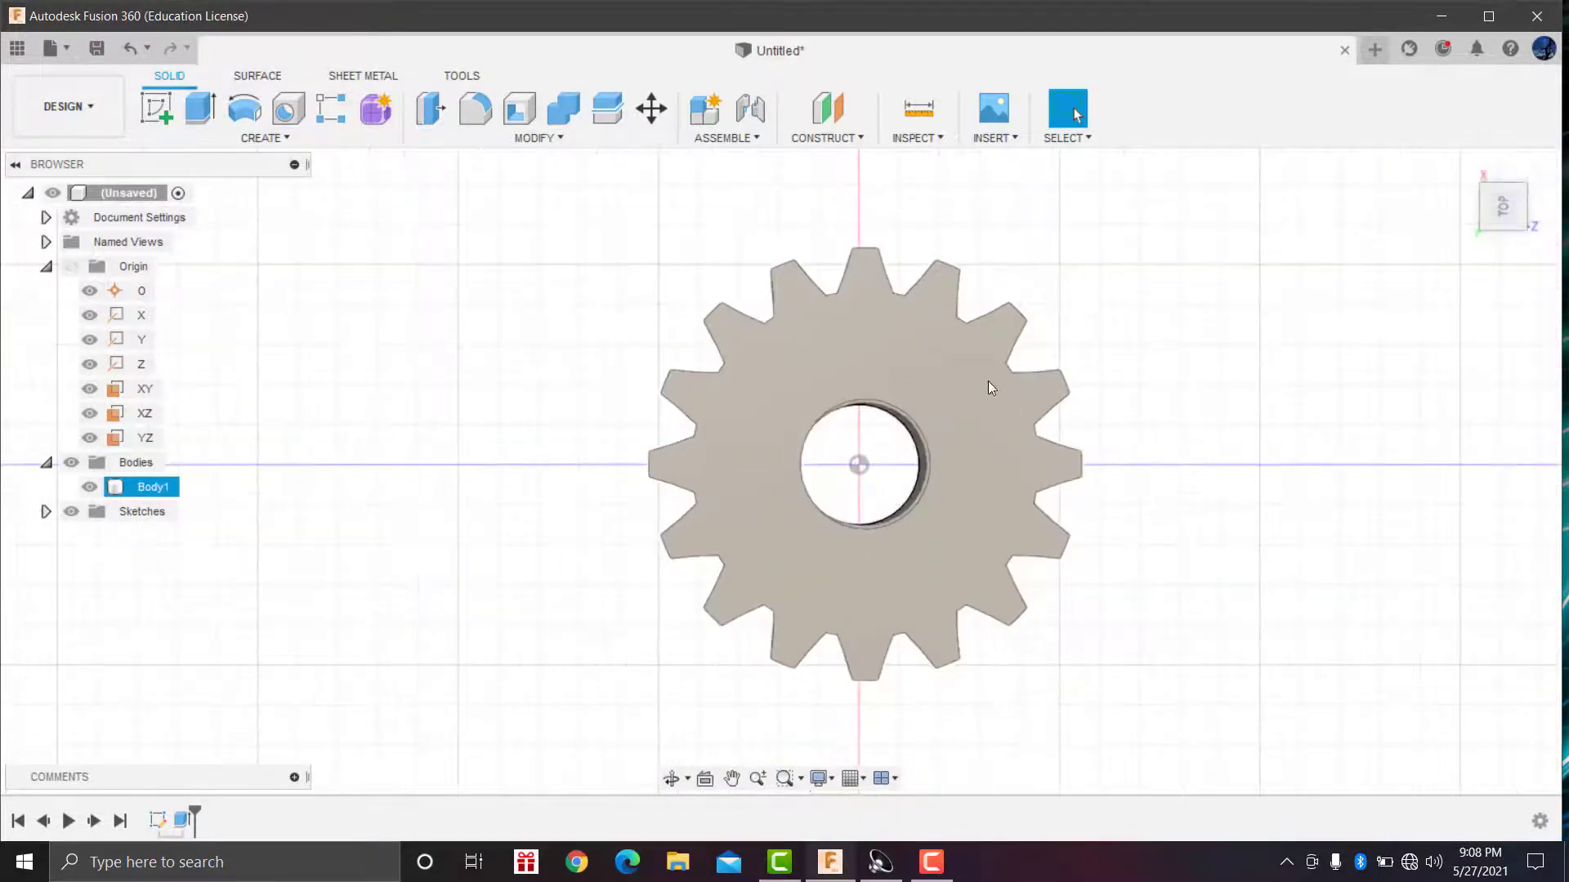
pyautogui.click(1463, 168)
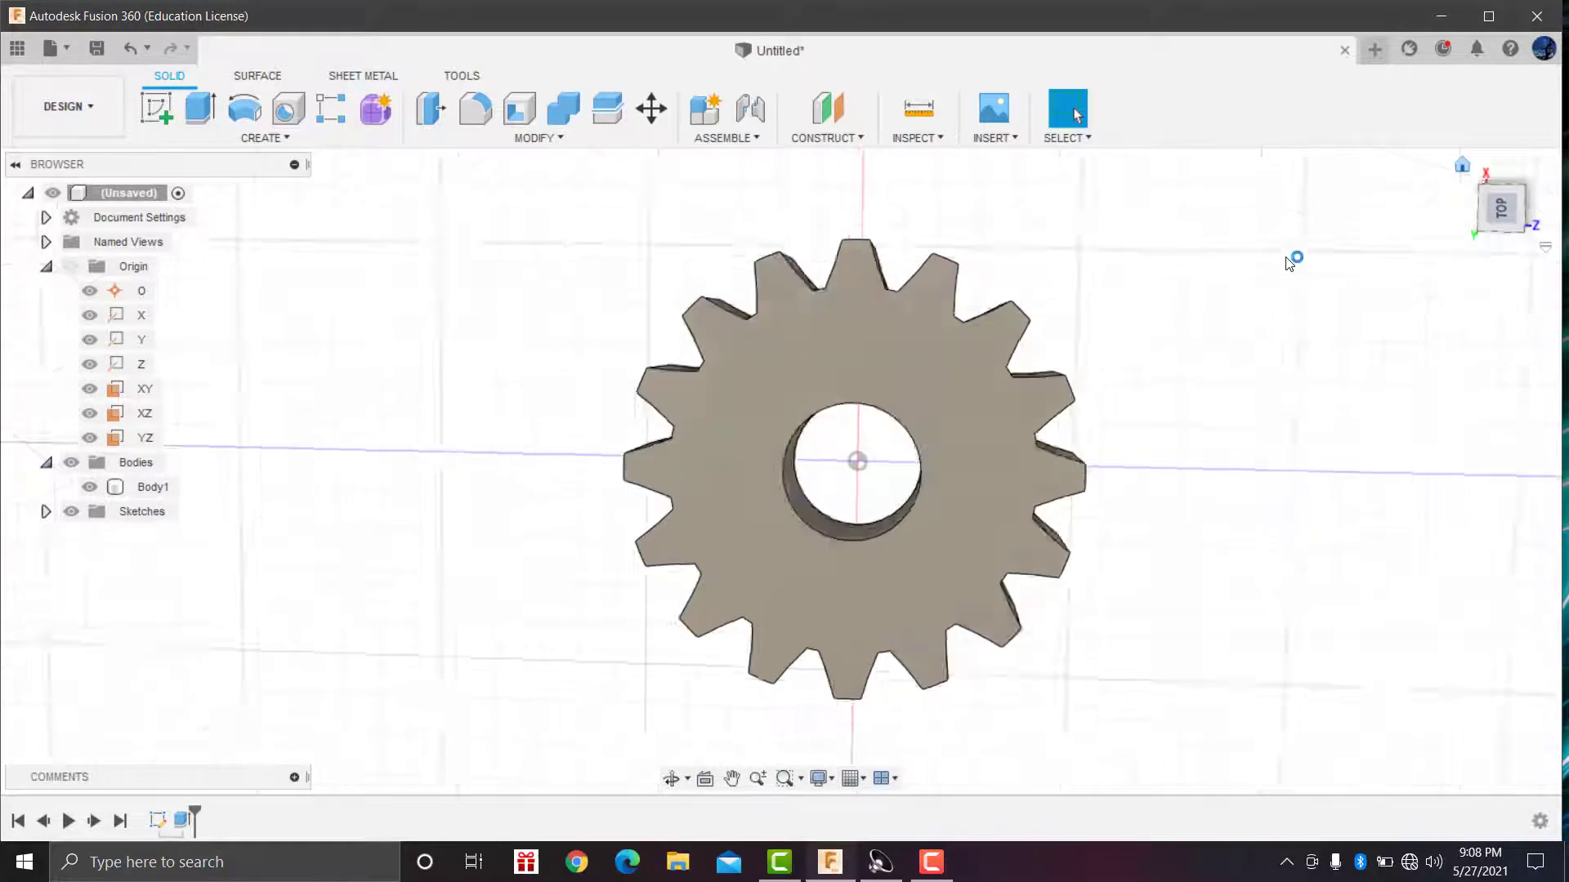
pyautogui.scroll(5, 651, 476)
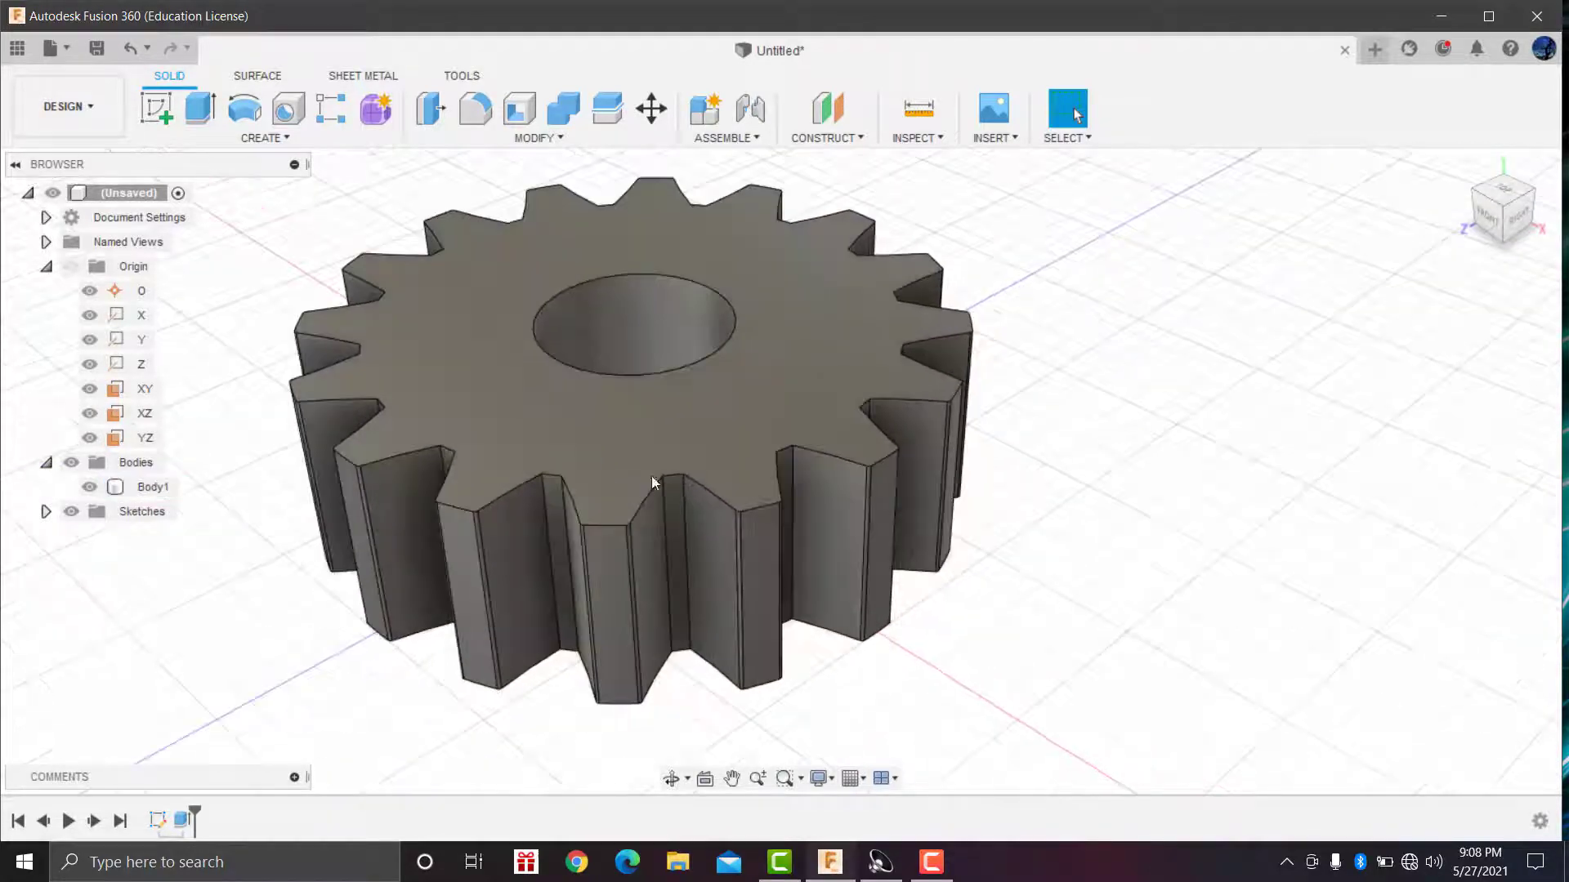
pyautogui.click(650, 475)
pyautogui.scroll(3, 616, 438)
pyautogui.scroll(3, 733, 484)
pyautogui.scroll(-2, 866, 492)
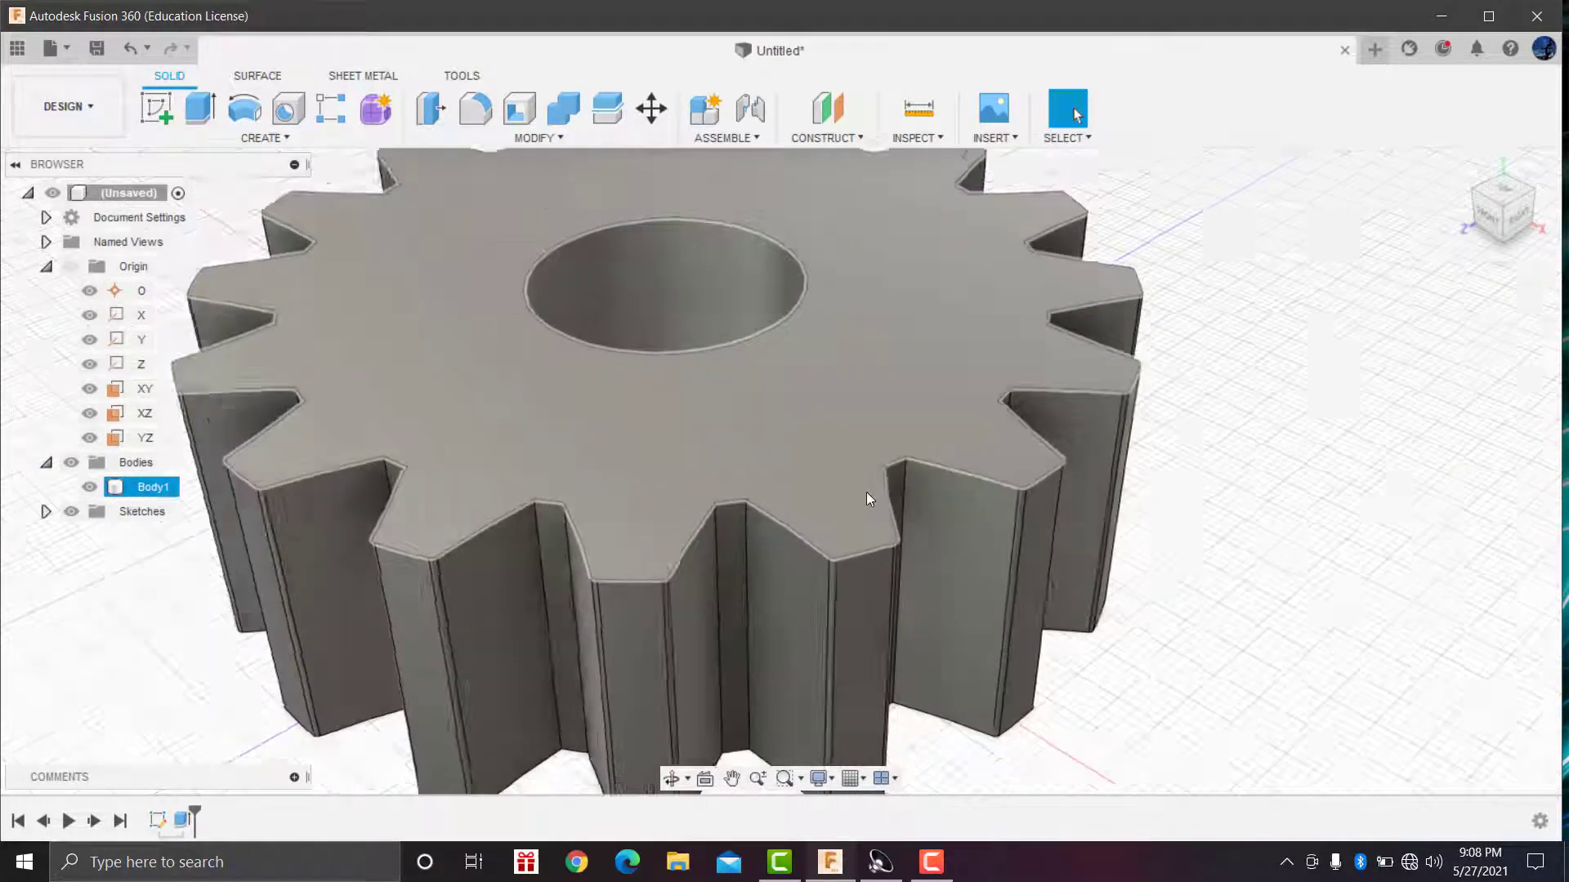
pyautogui.scroll(-3, 866, 492)
pyautogui.scroll(2, 867, 499)
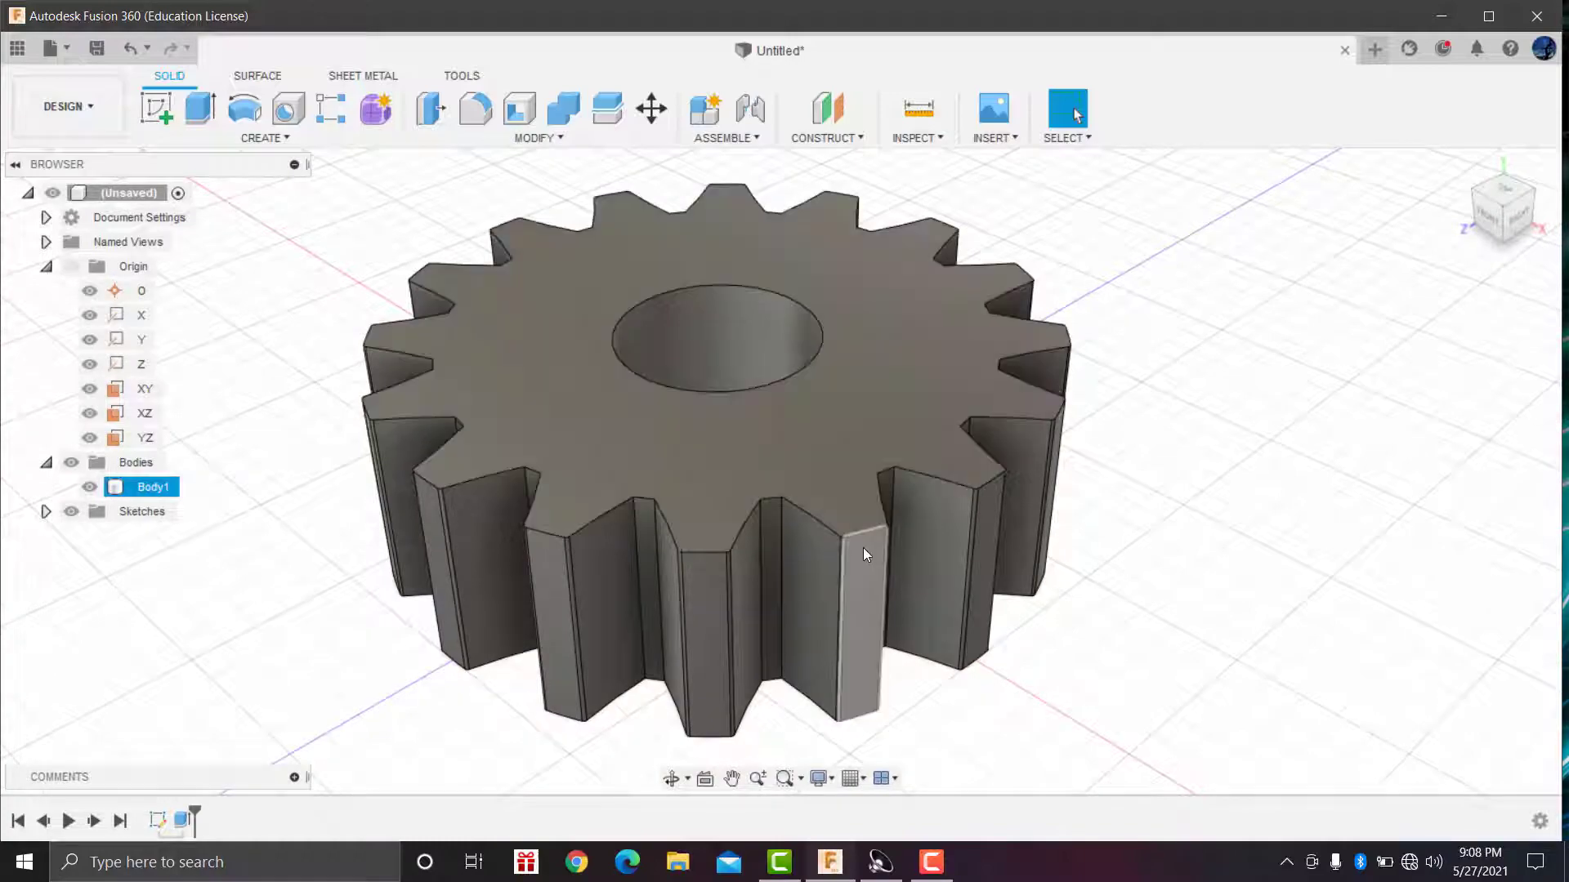
pyautogui.scroll(3, 862, 547)
pyautogui.scroll(2, 860, 510)
pyautogui.scroll(3, 810, 573)
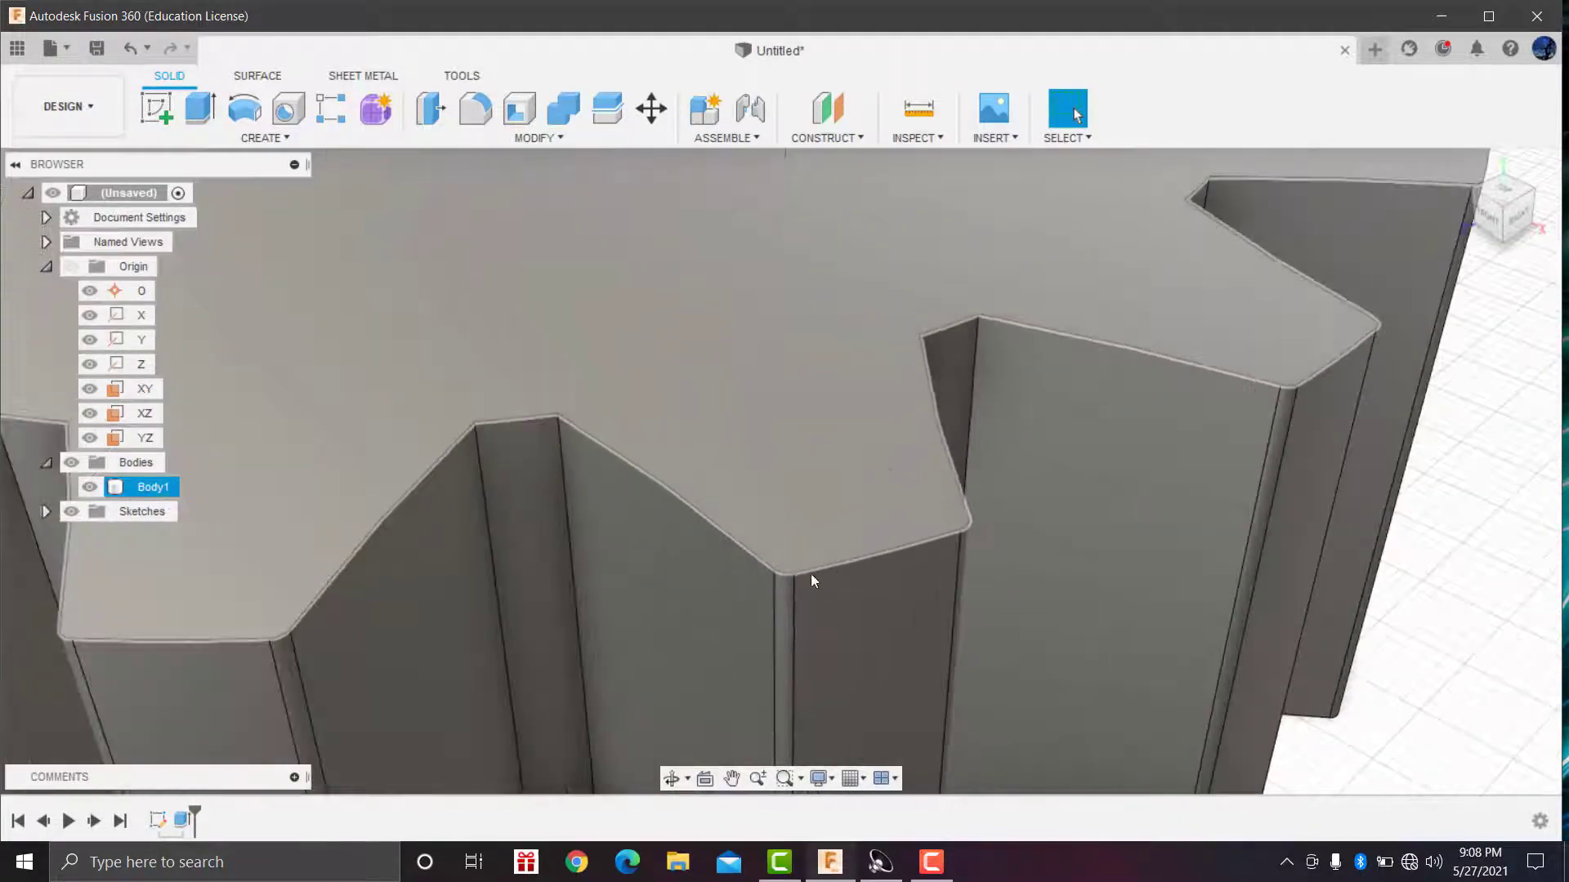
pyautogui.scroll(2, 784, 575)
pyautogui.scroll(1, 788, 576)
pyautogui.scroll(2, 817, 562)
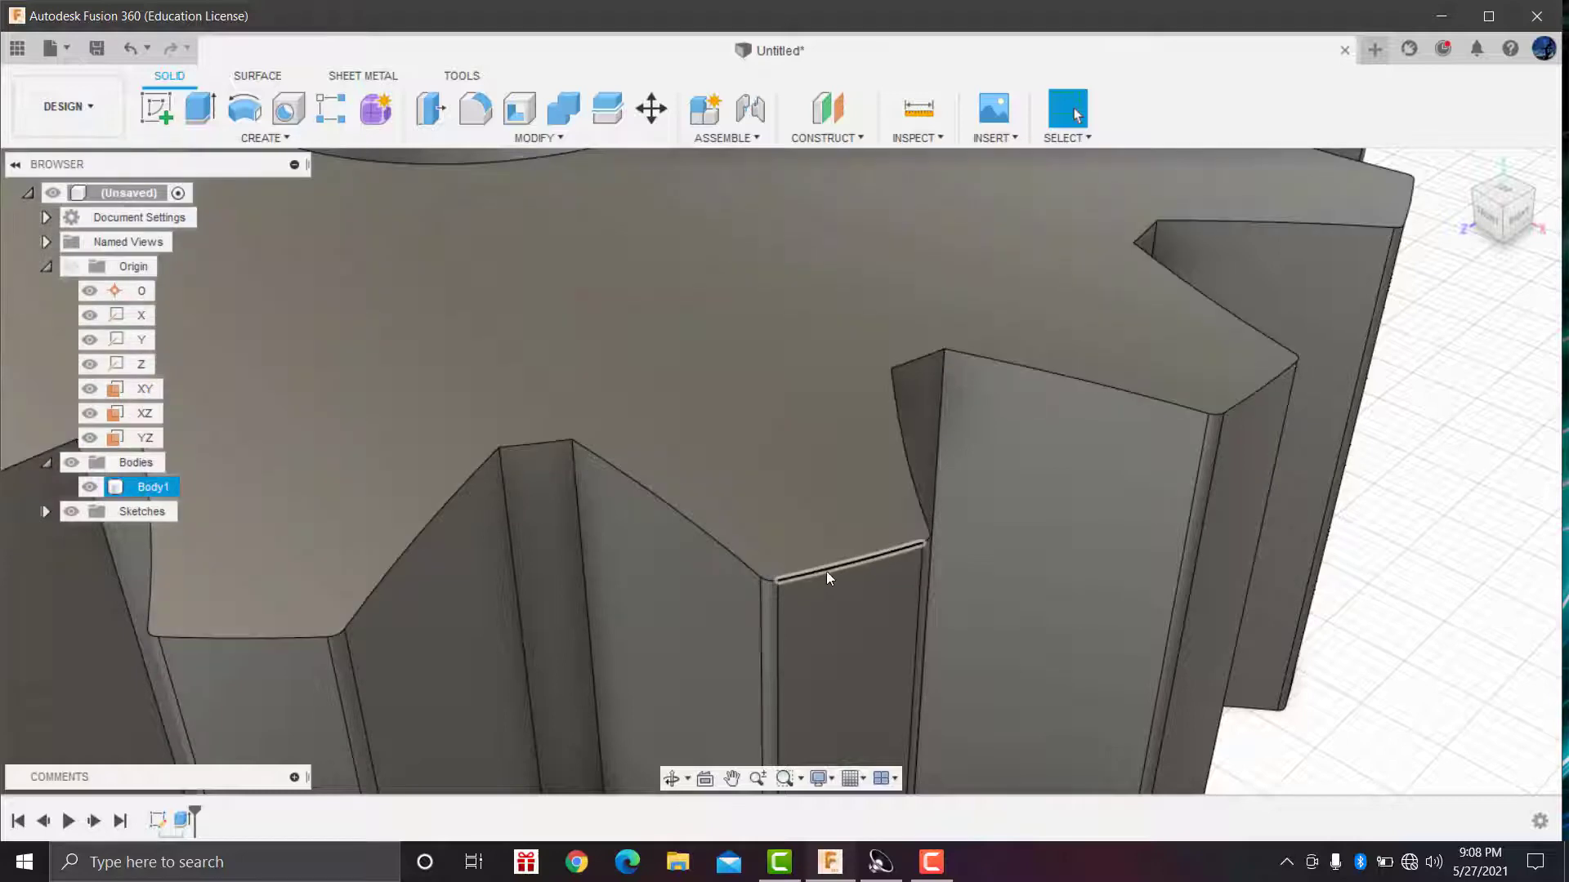
pyautogui.scroll(-5, 735, 560)
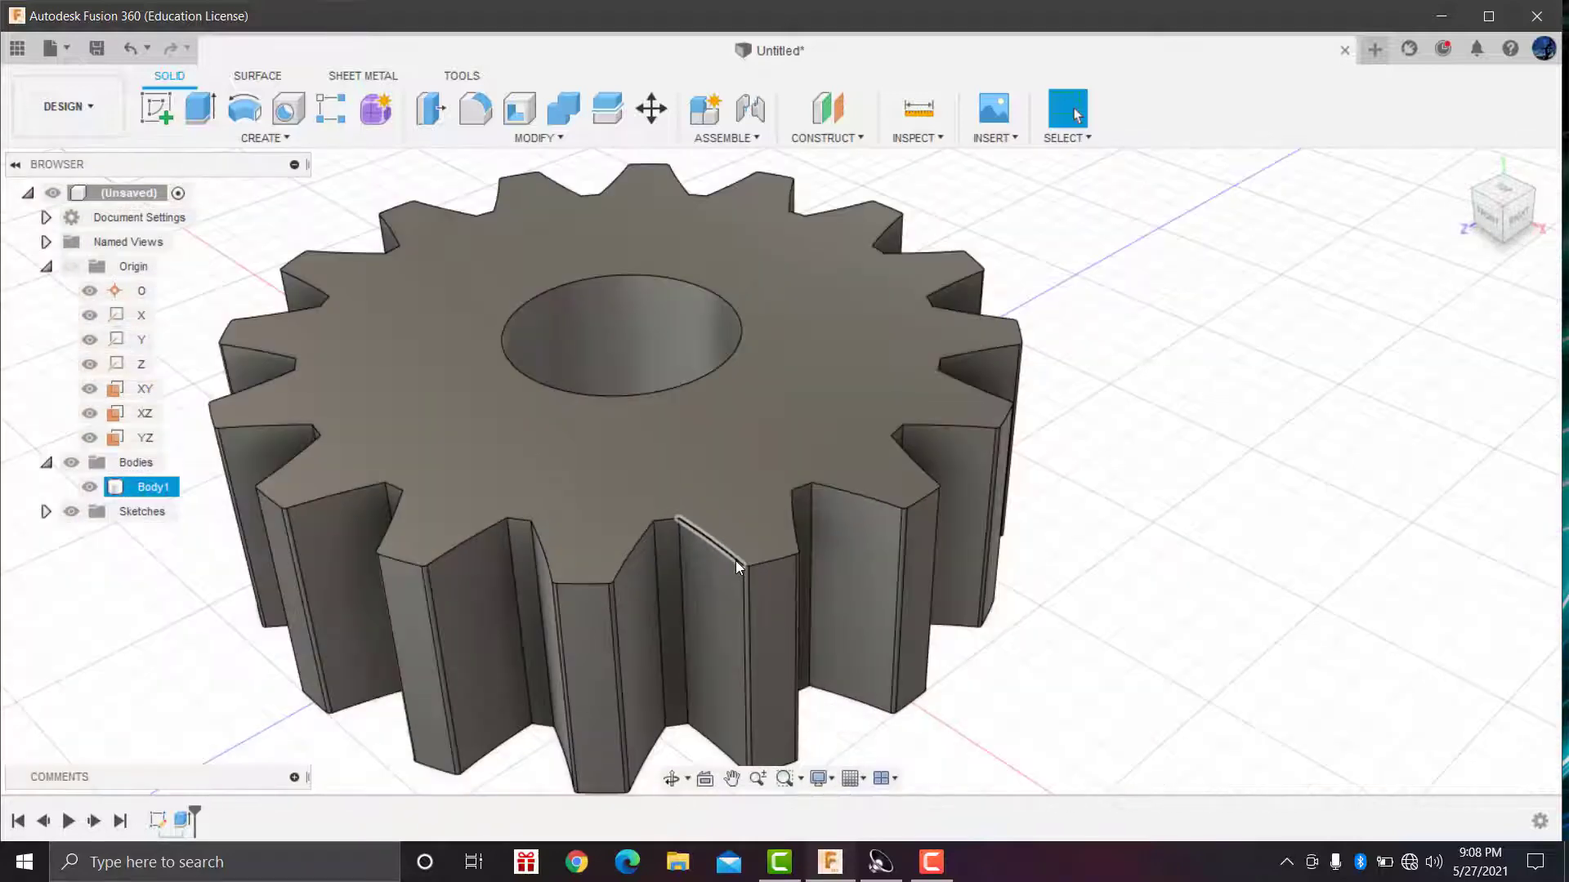
pyautogui.scroll(-5, 735, 561)
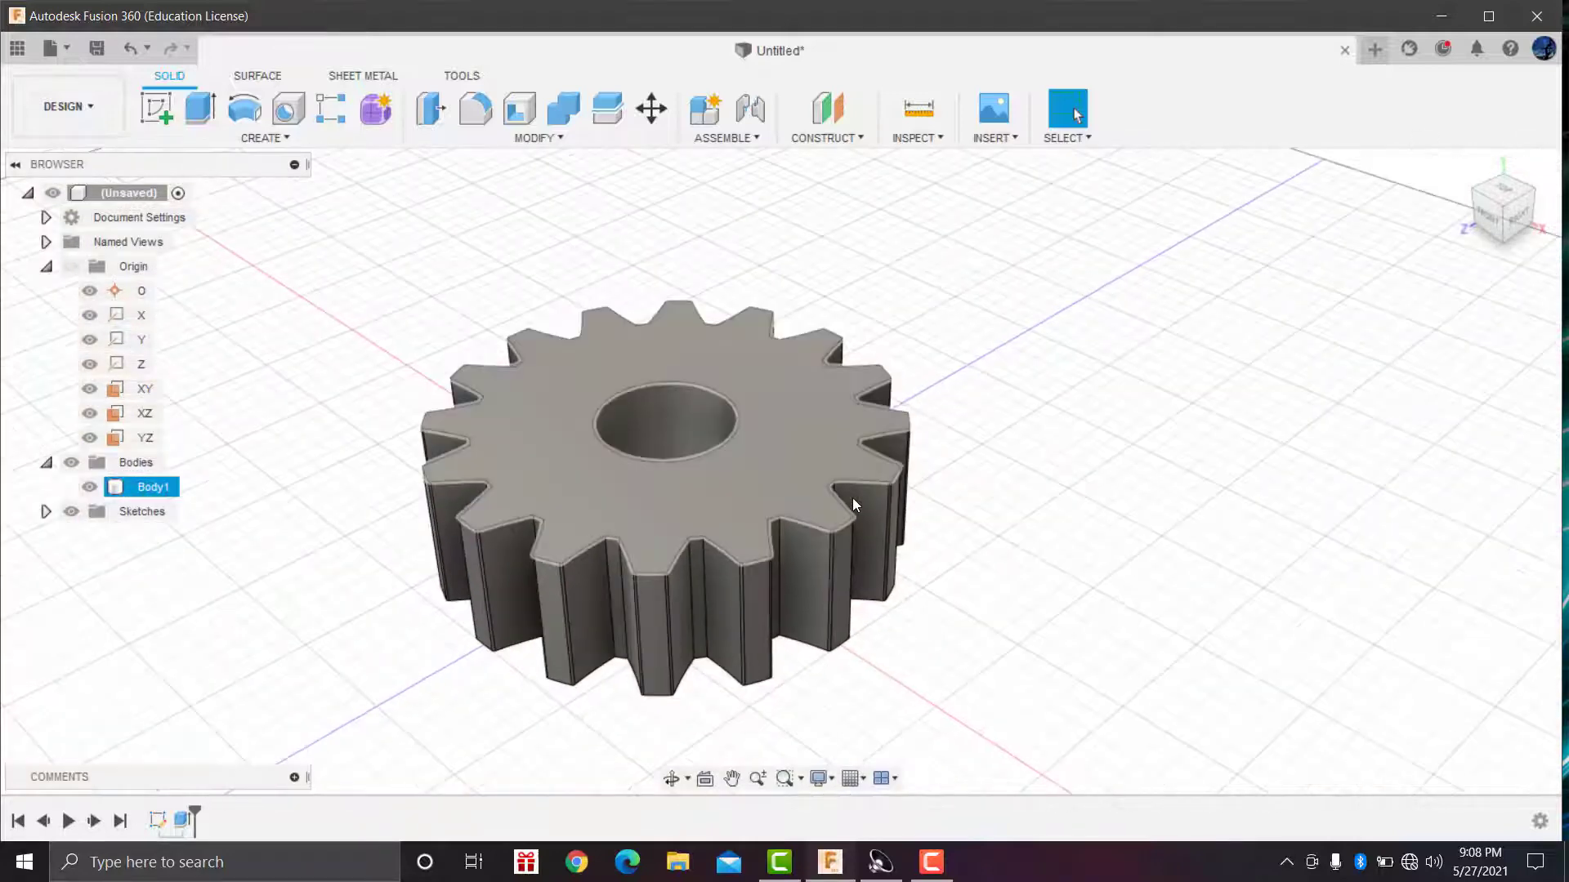
# Step: Start a sketch on the XY plane and draw a line at the gear's top-right corner
pyautogui.click(139, 389)
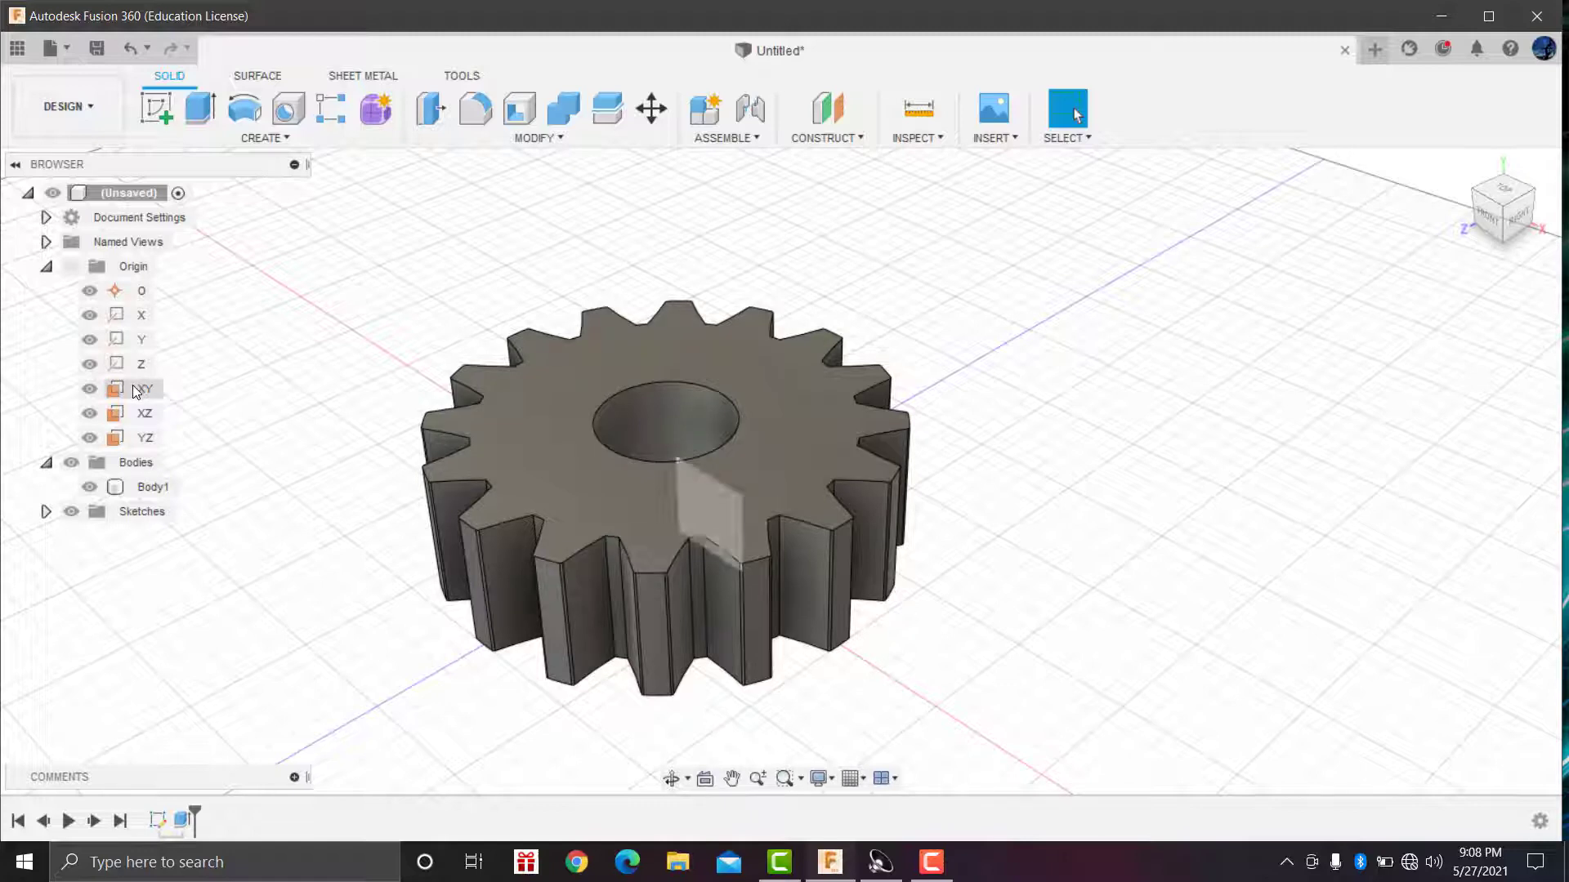
pyautogui.click(157, 108)
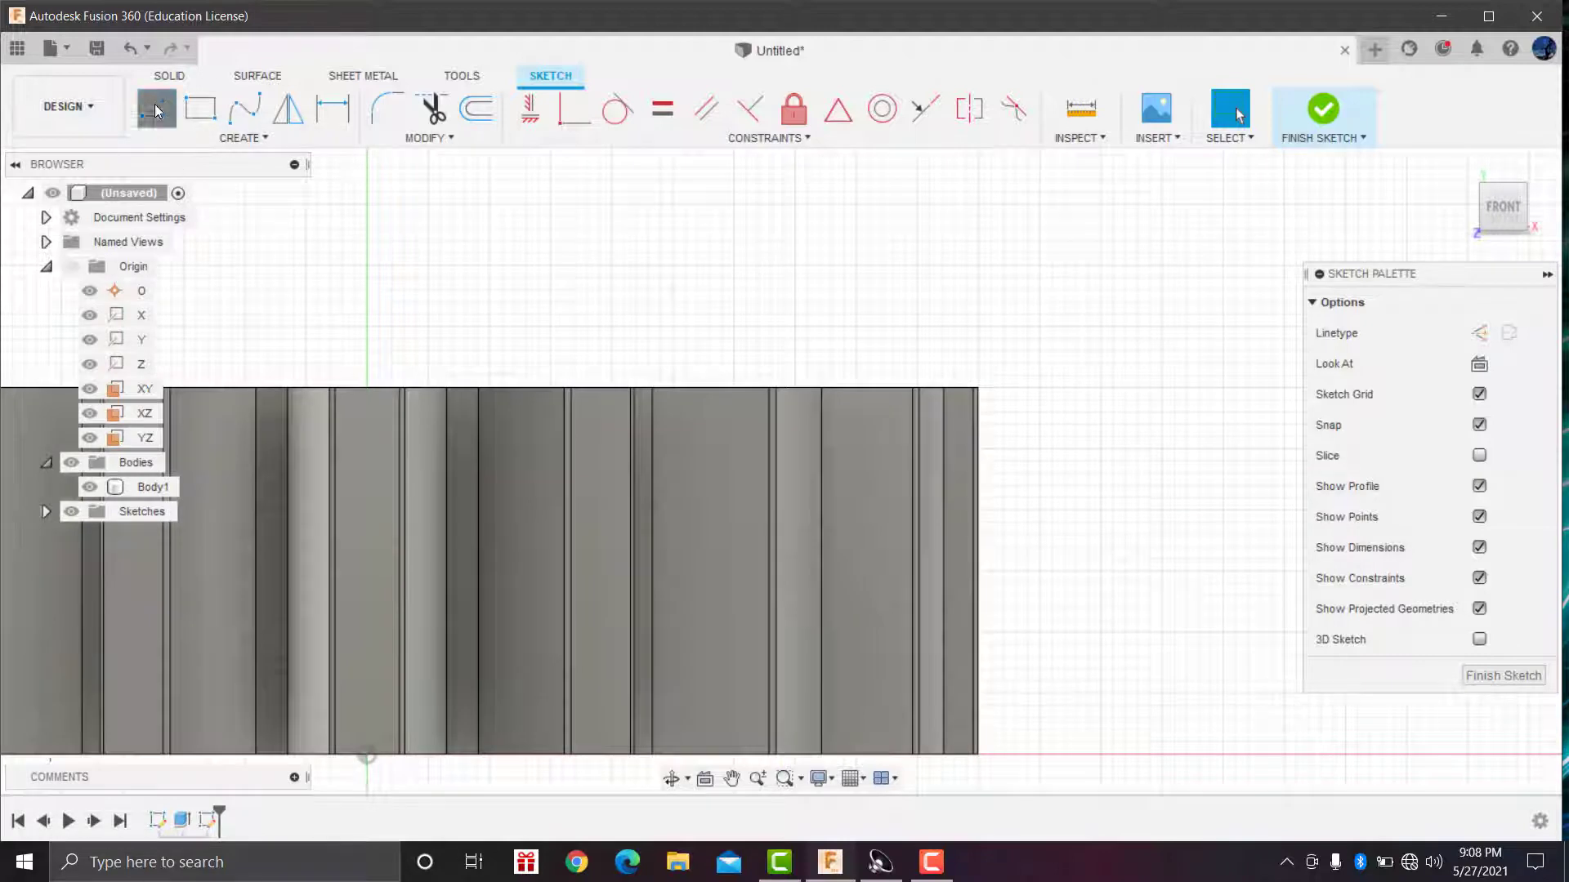
pyautogui.click(157, 108)
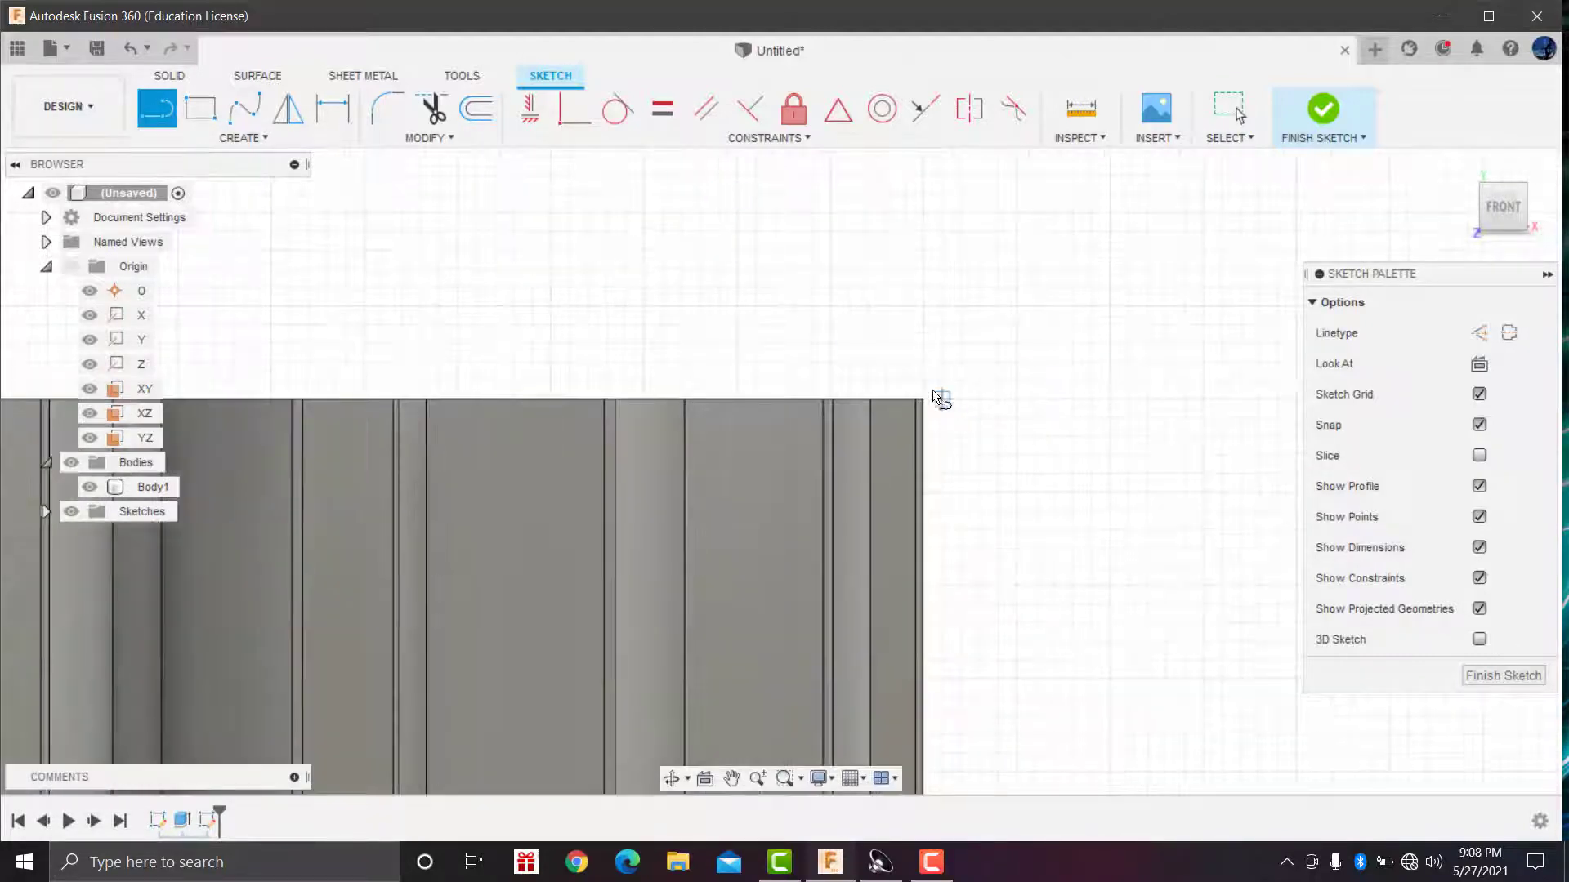
pyautogui.scroll(2, 927, 406)
pyautogui.click(927, 407)
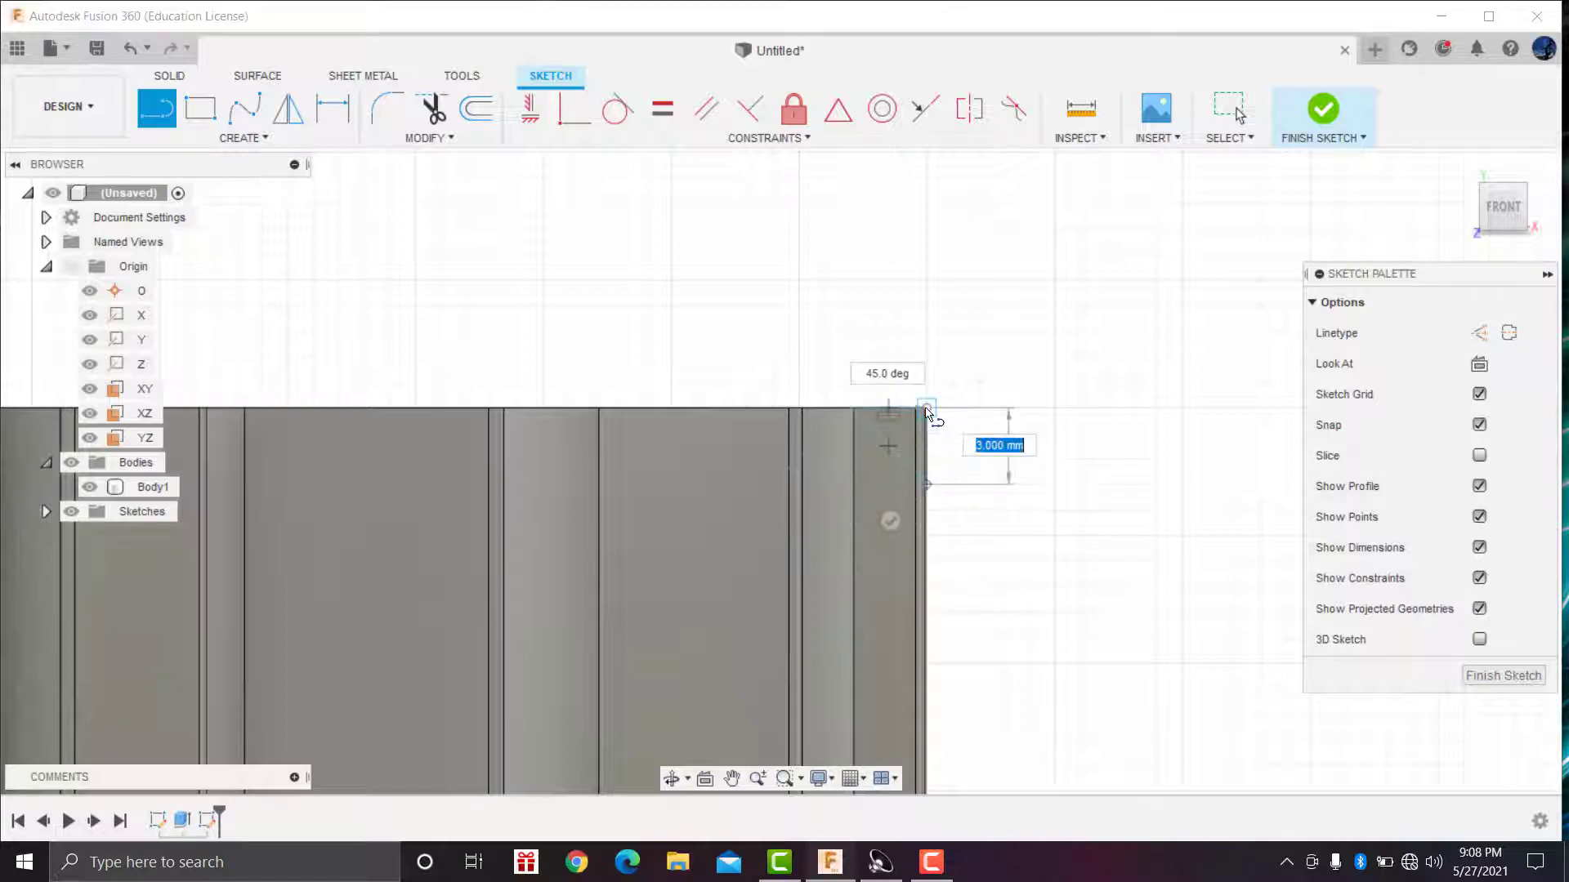
# Step: Dimension the horizontal and vertical triangle legs to 3 mm each and finish the sketch
pyautogui.click(325, 124)
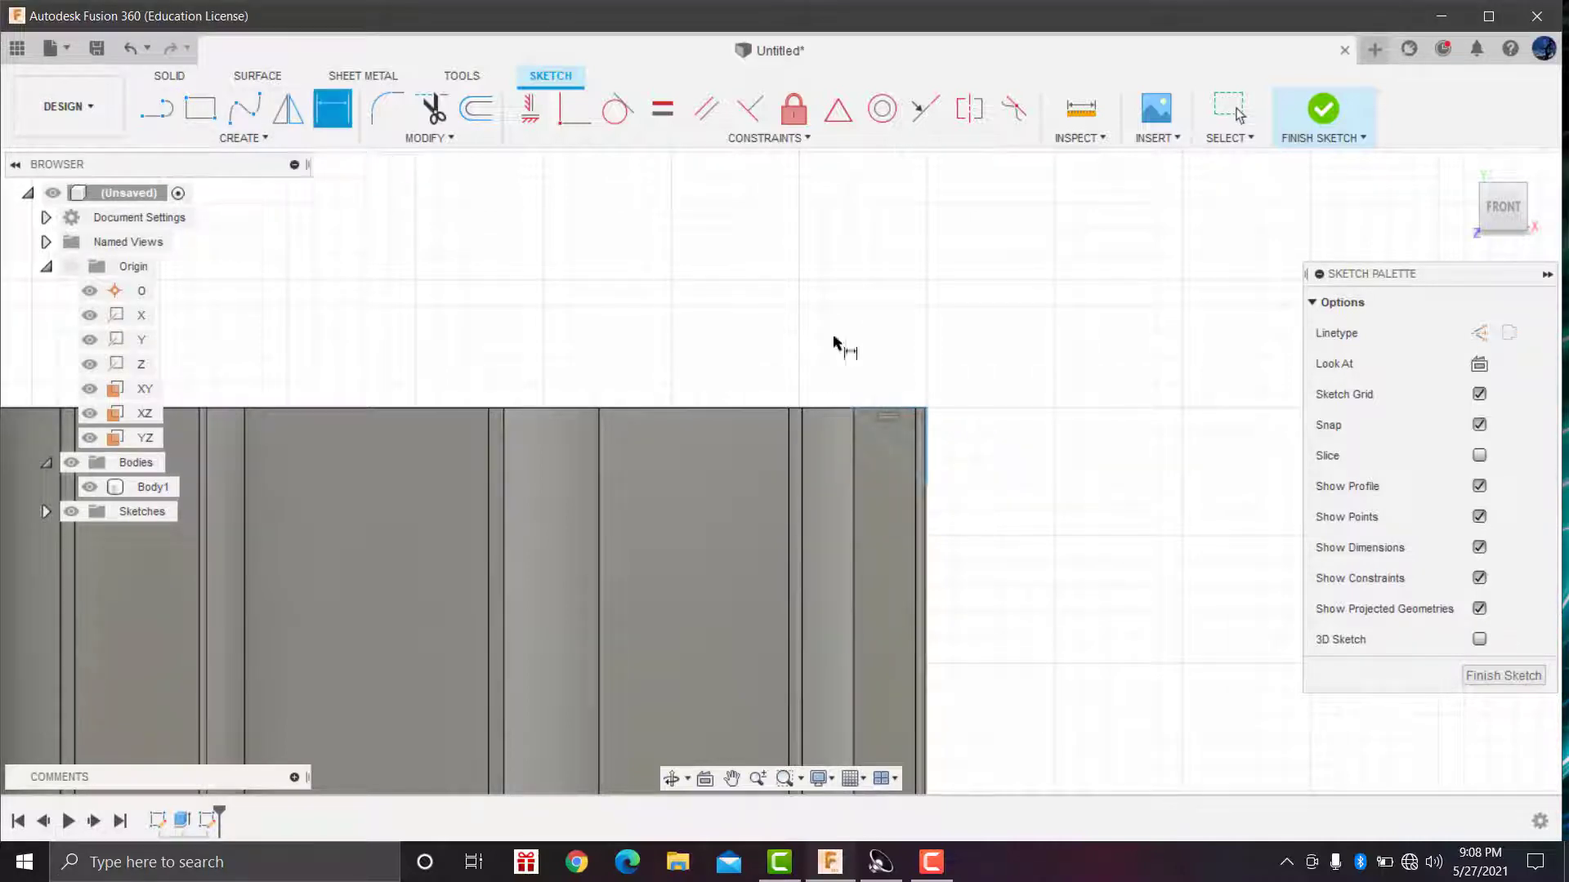
pyautogui.click(888, 412)
pyautogui.click(887, 365)
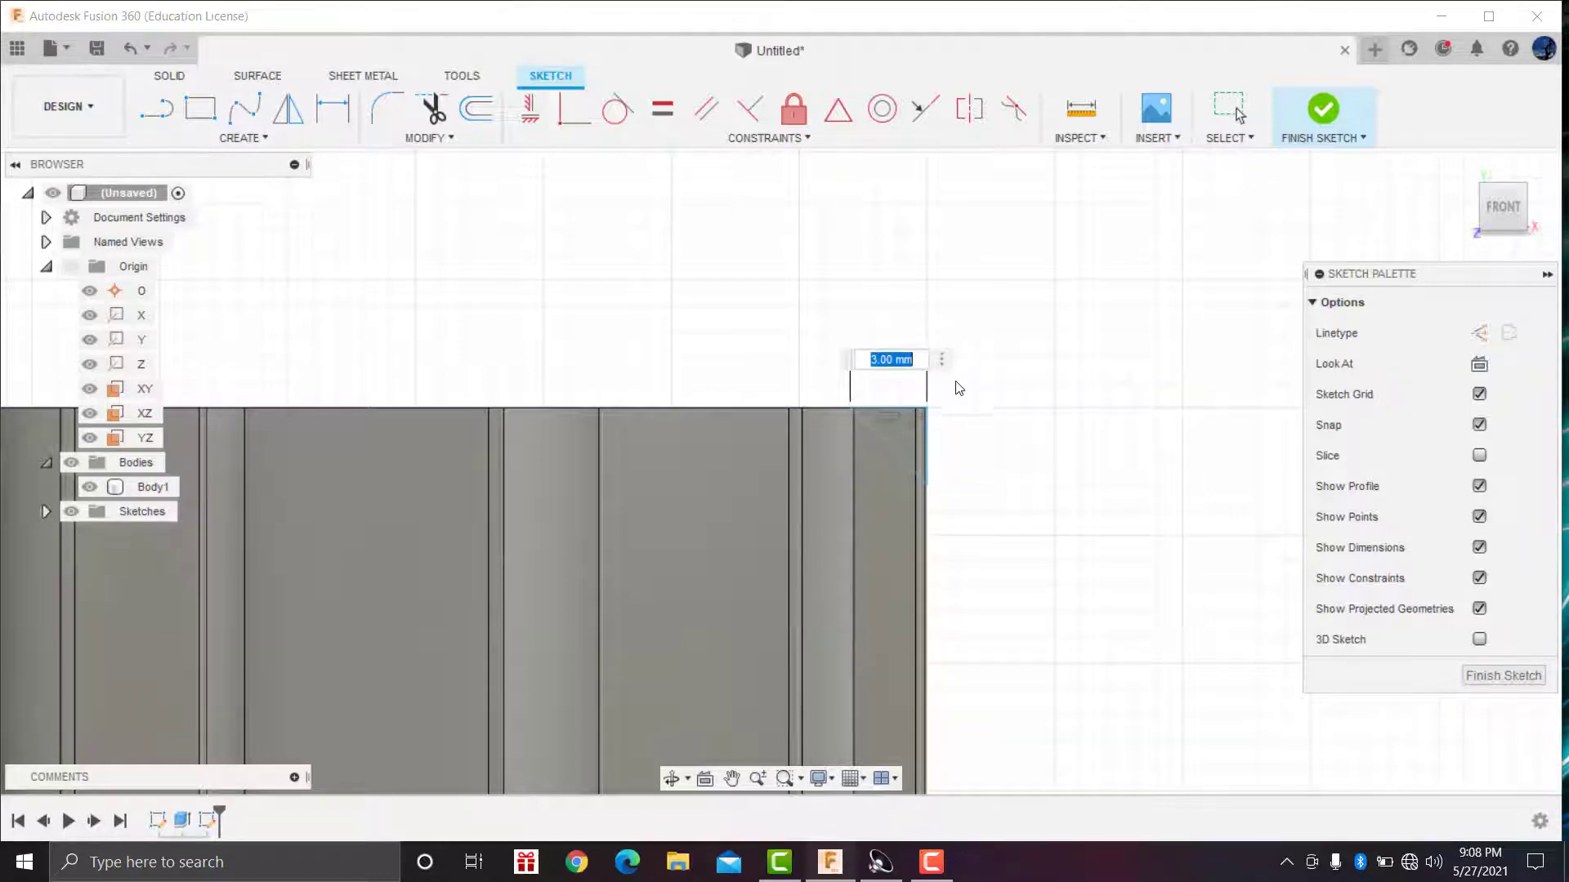
pyautogui.scroll(2, 959, 388)
pyautogui.scroll(2, 906, 422)
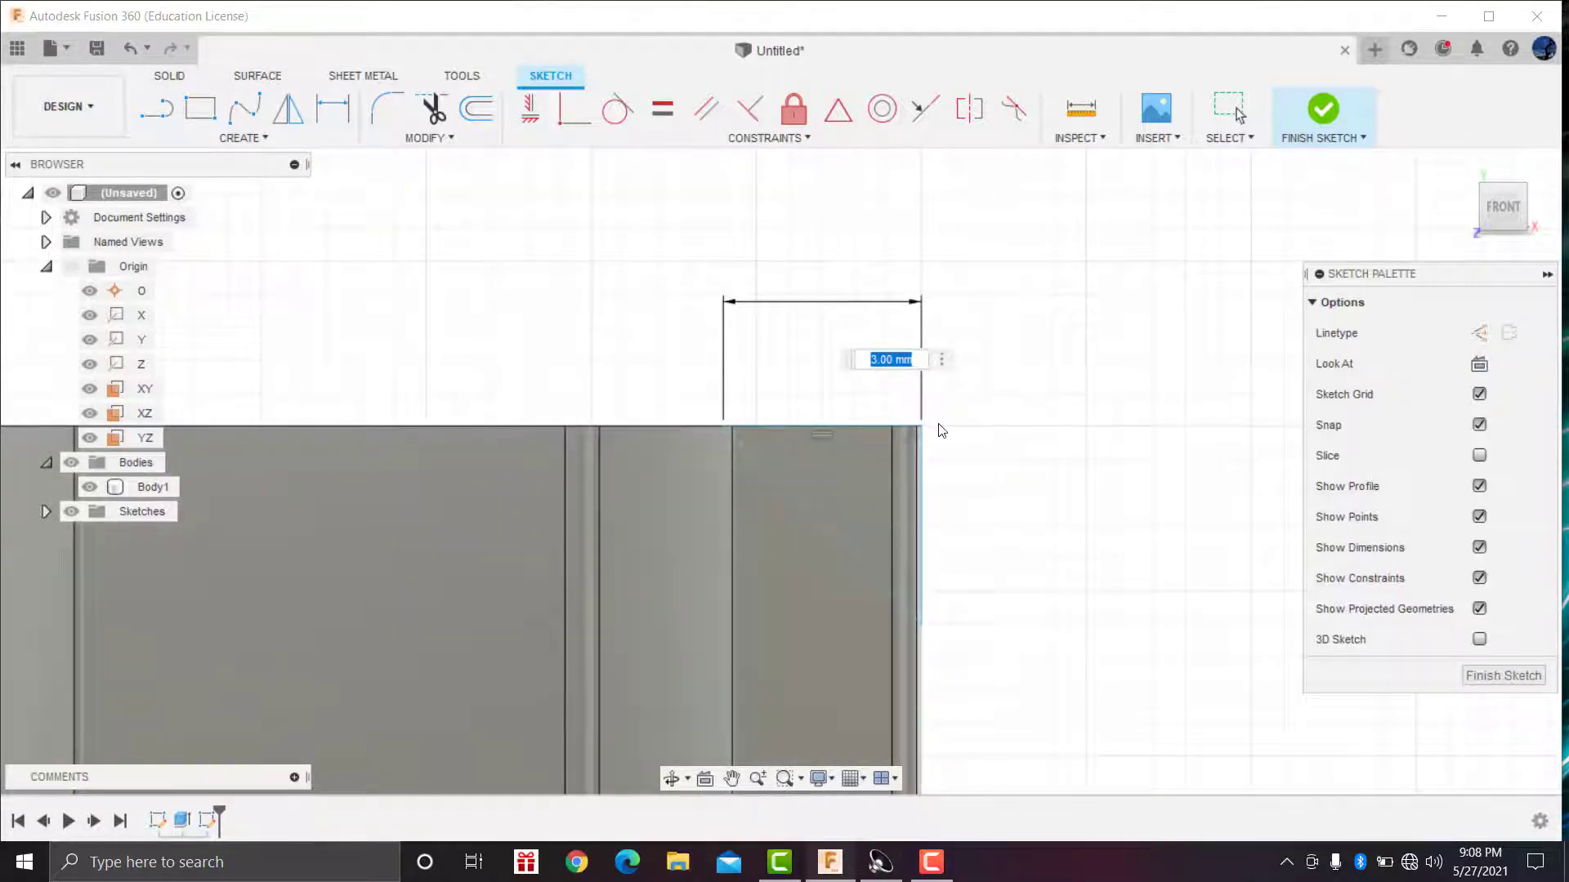
pyautogui.write('3')
pyautogui.press('Return')
pyautogui.click(923, 484)
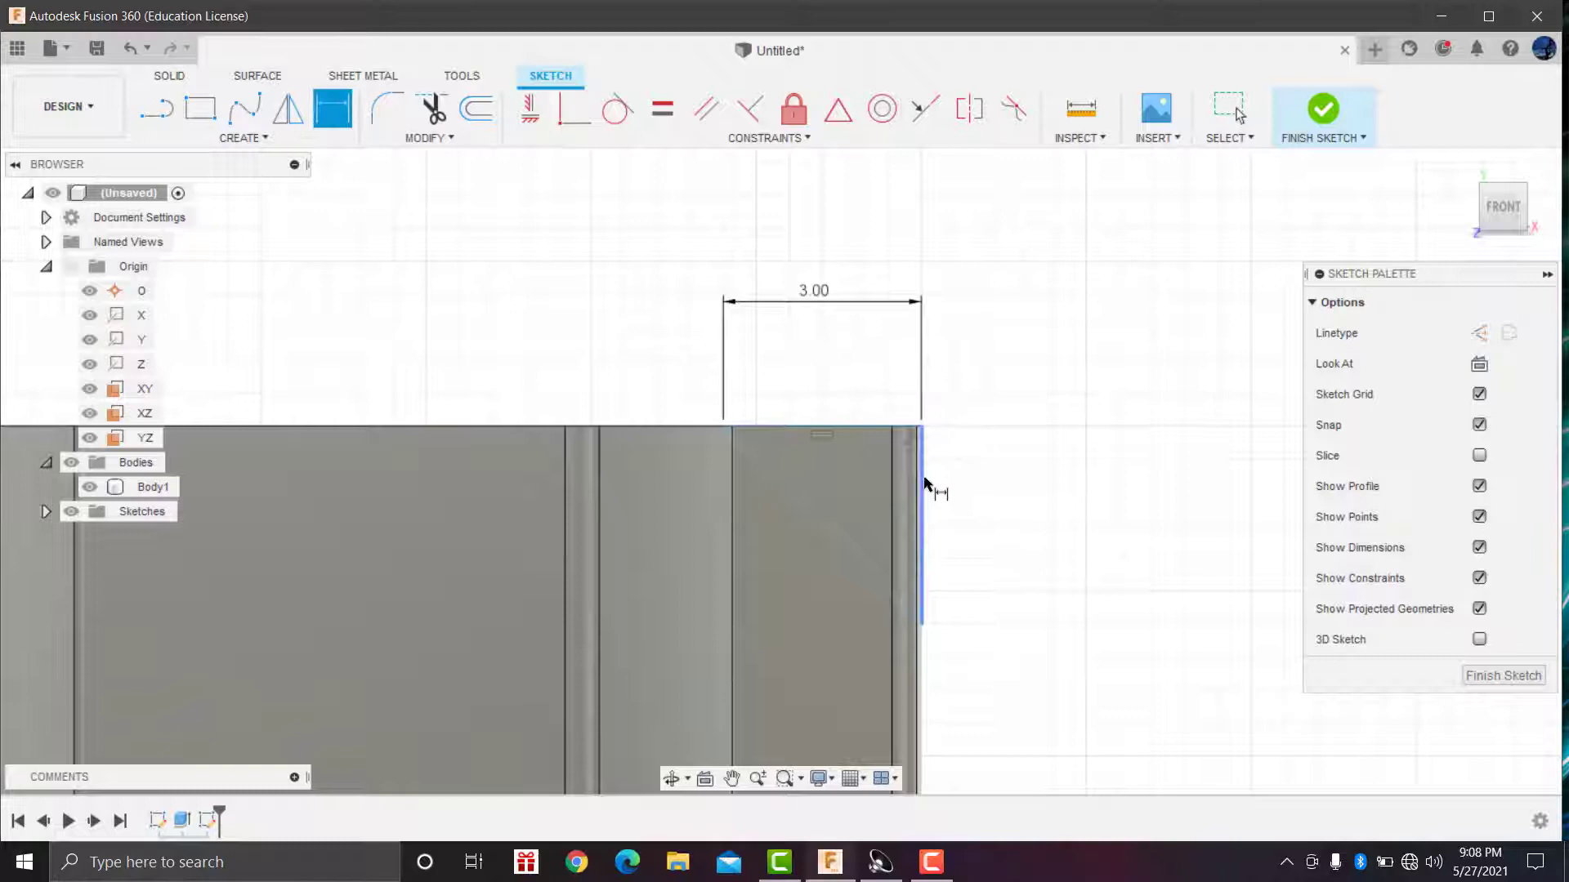
pyautogui.click(1000, 489)
pyautogui.press('Return')
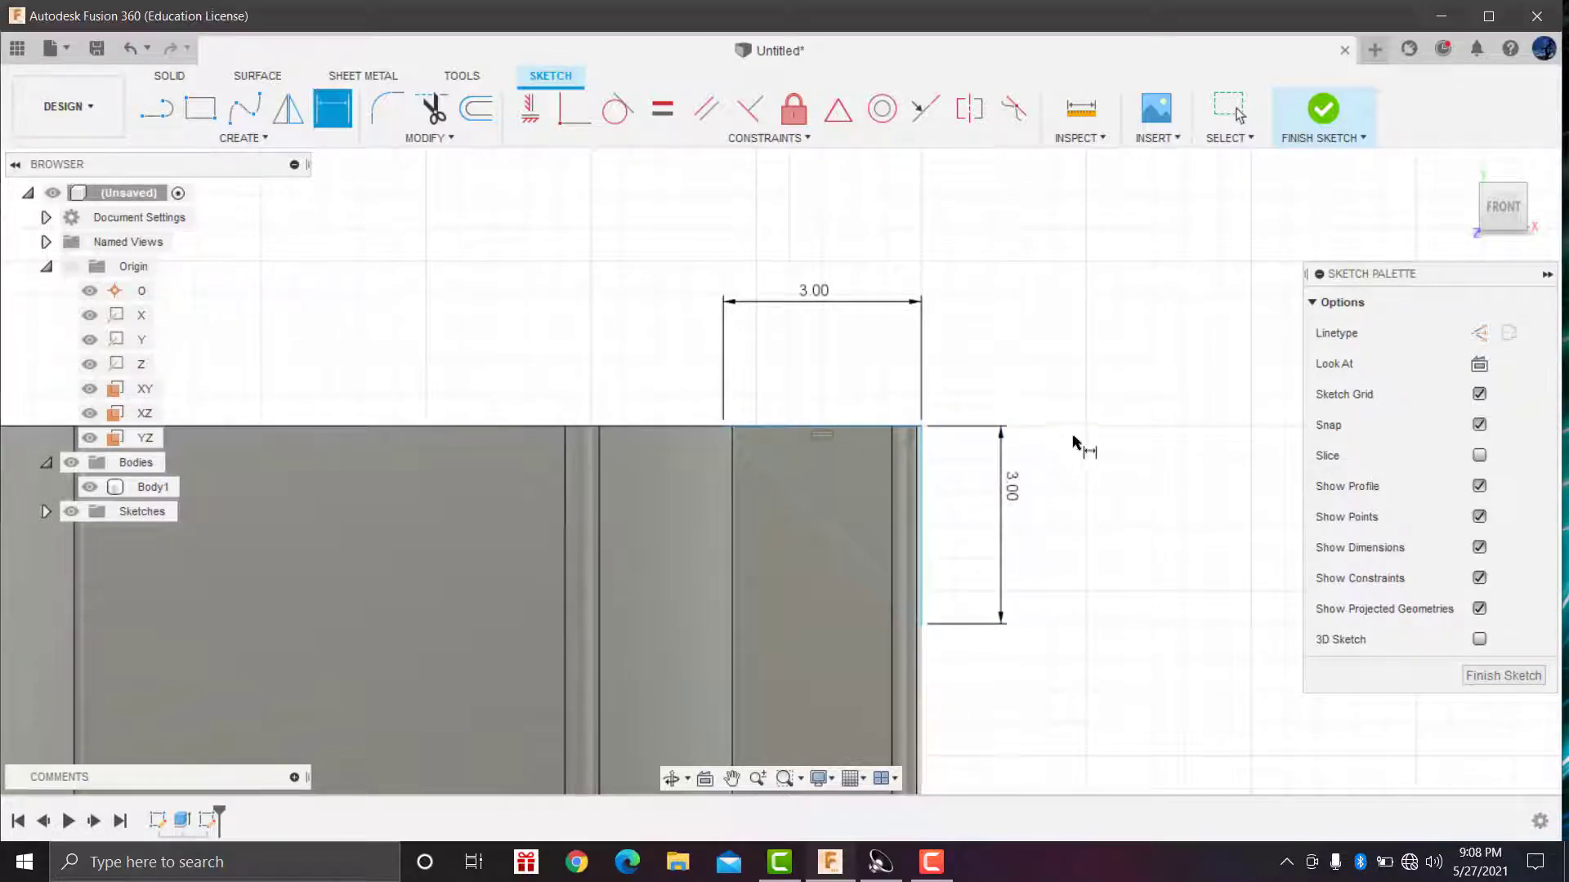
pyautogui.click(1324, 108)
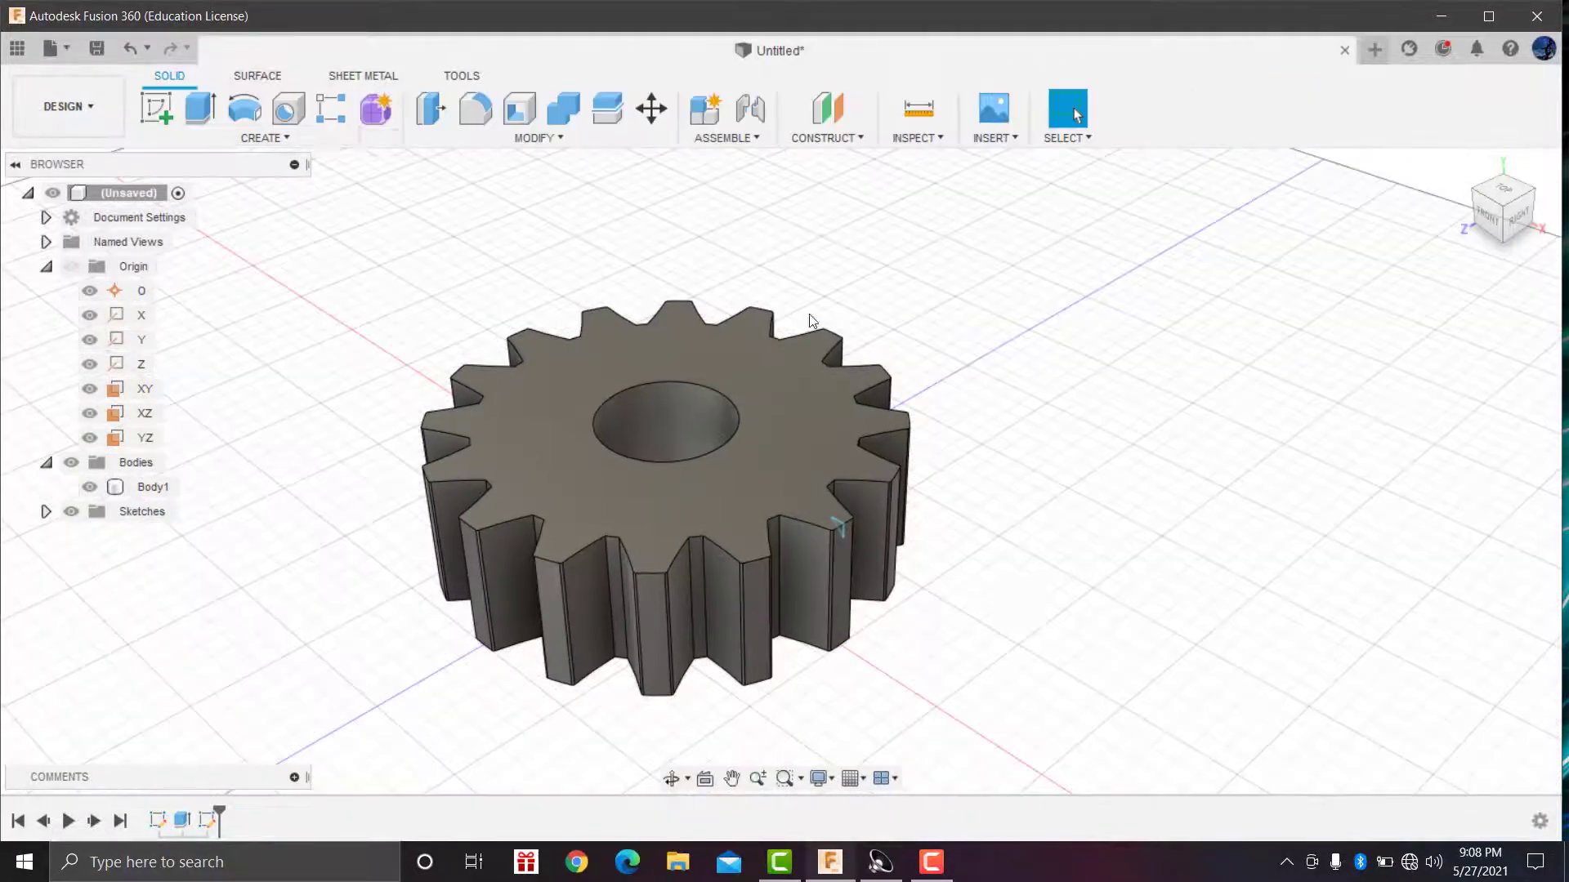
# Step: Revolve the corner triangle 360° around the Y axis as a cut to bevel the tooth tips
pyautogui.click(265, 138)
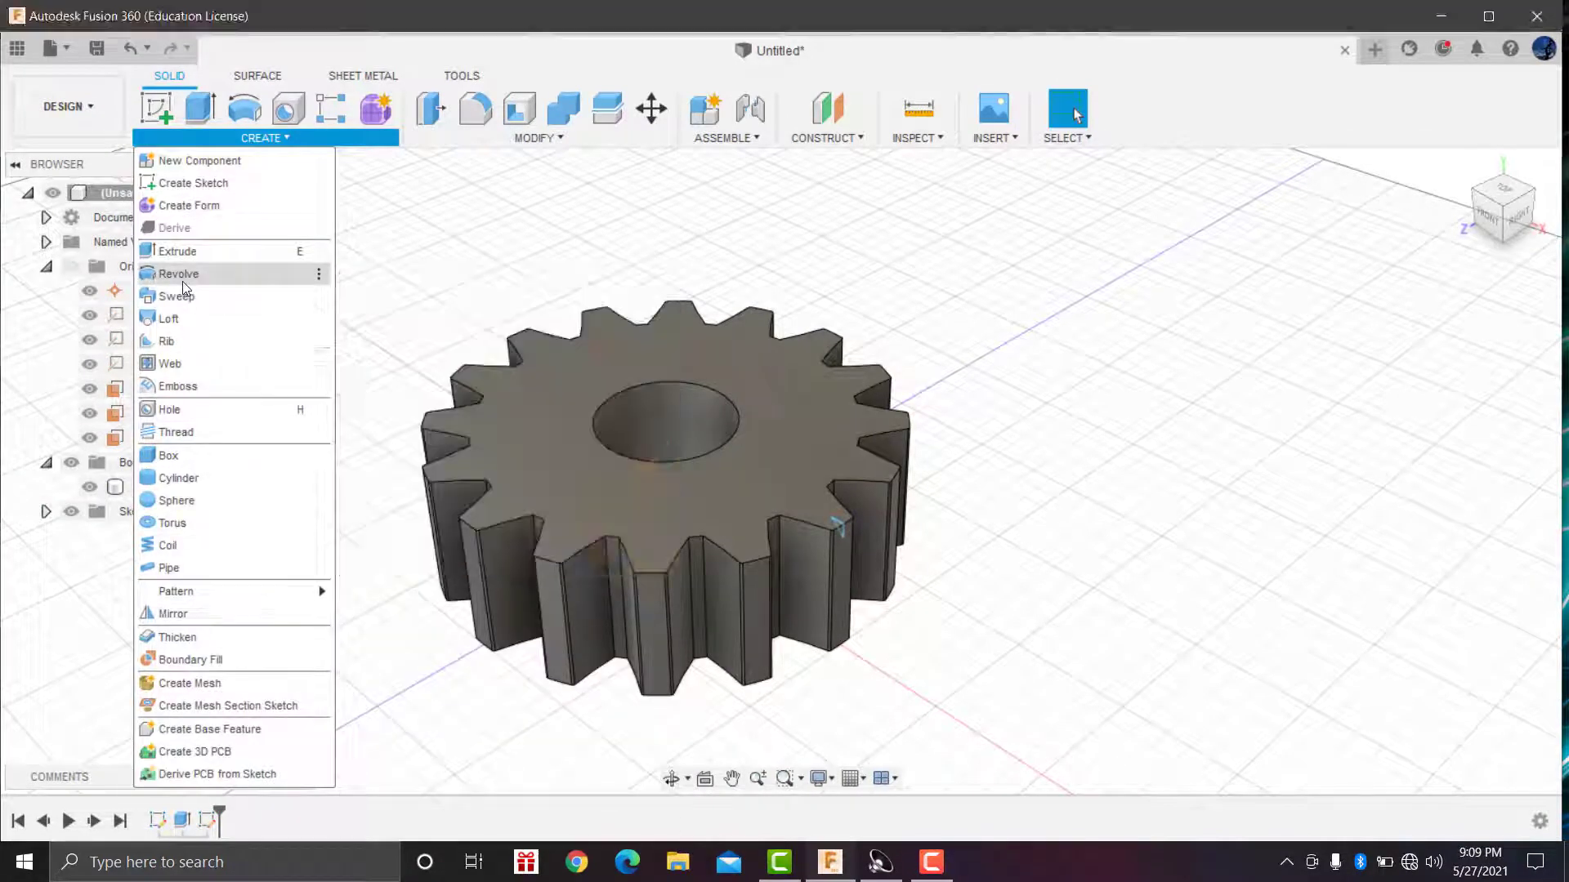
pyautogui.click(183, 278)
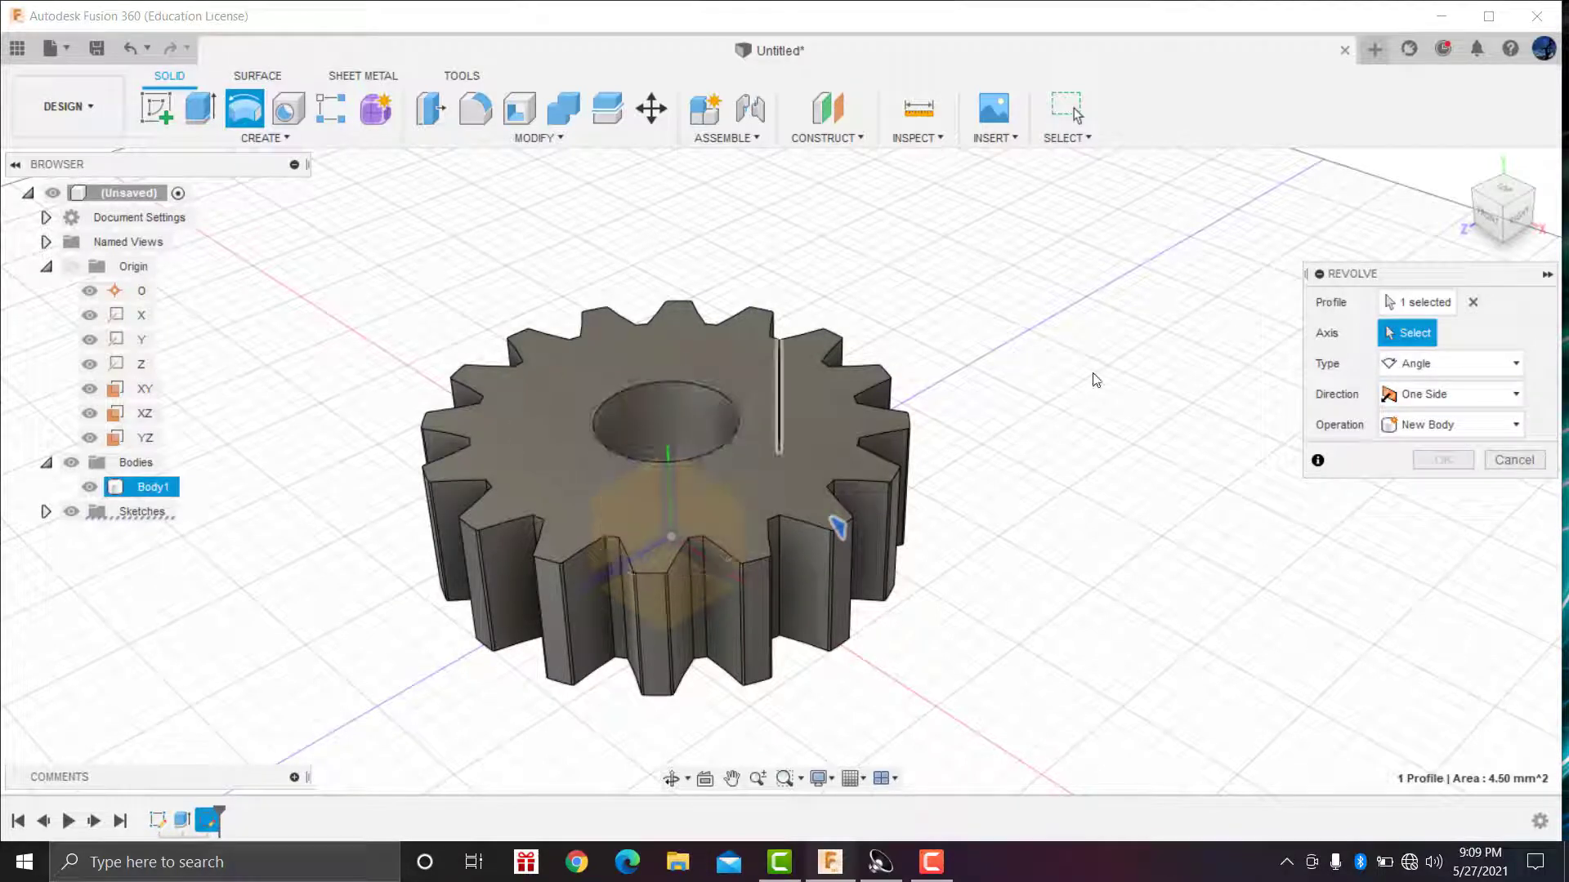
pyautogui.click(668, 450)
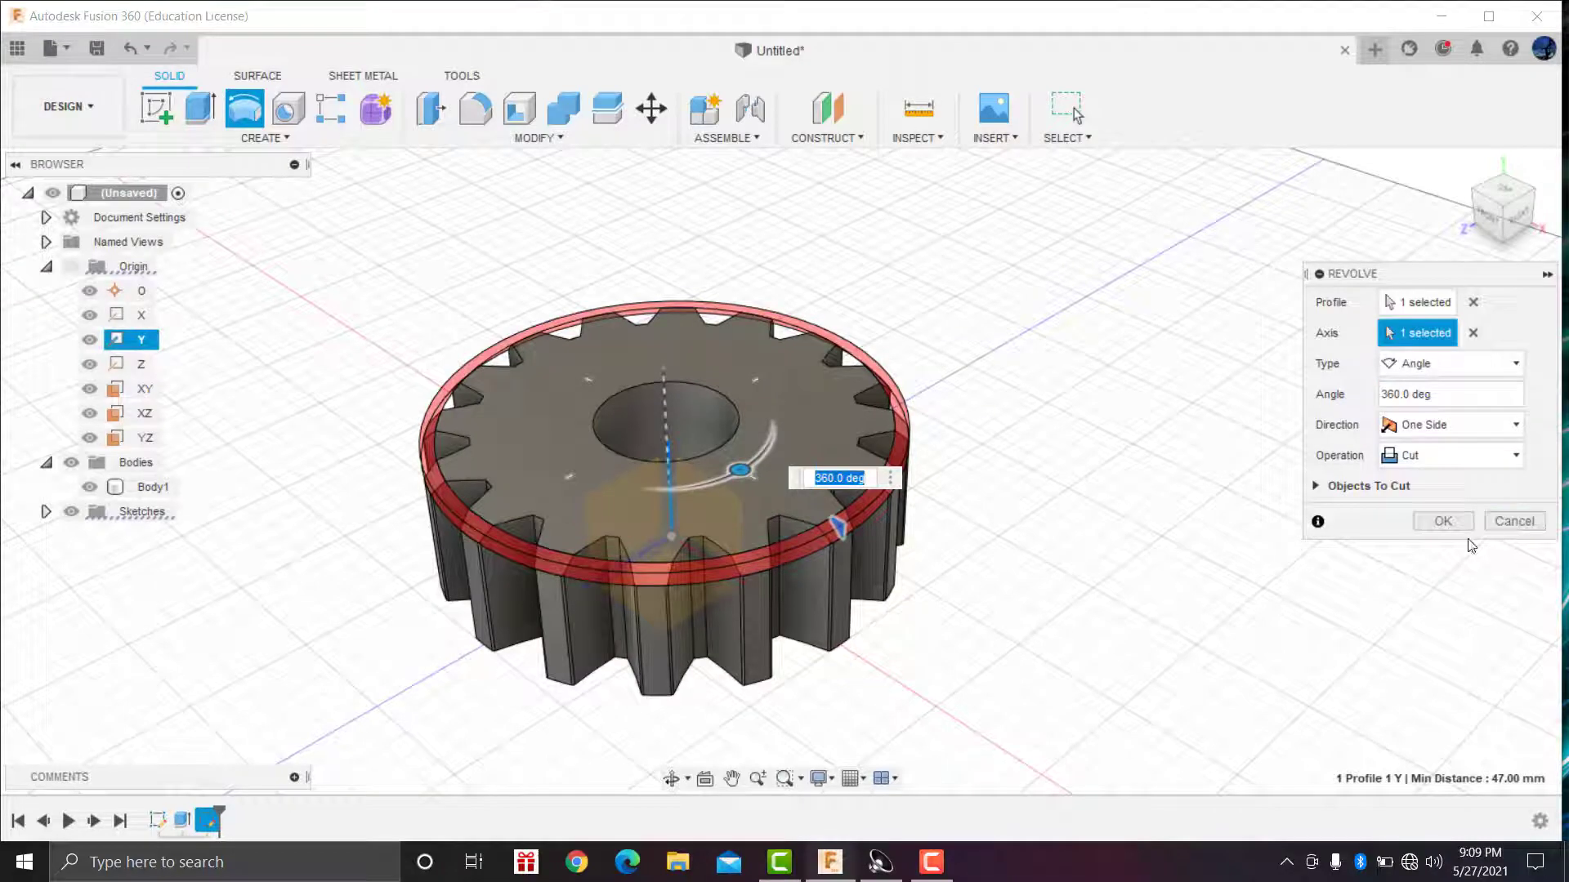
pyautogui.click(1442, 521)
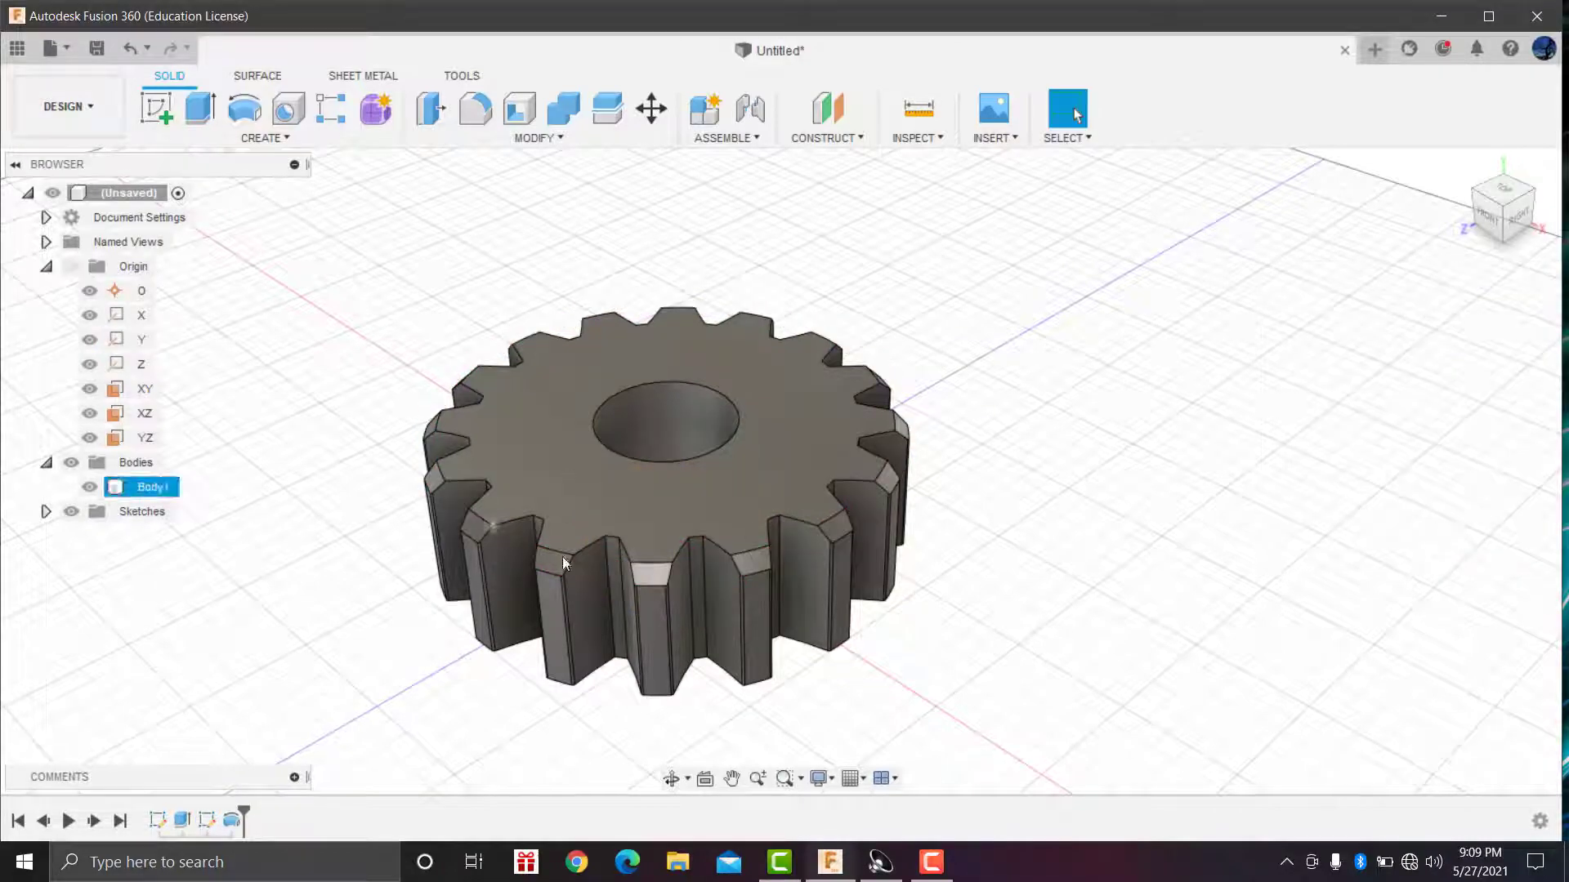
# Step: Orbit to a side view, zoom out to show the whole gear, and select its top face
pyautogui.click(670, 781)
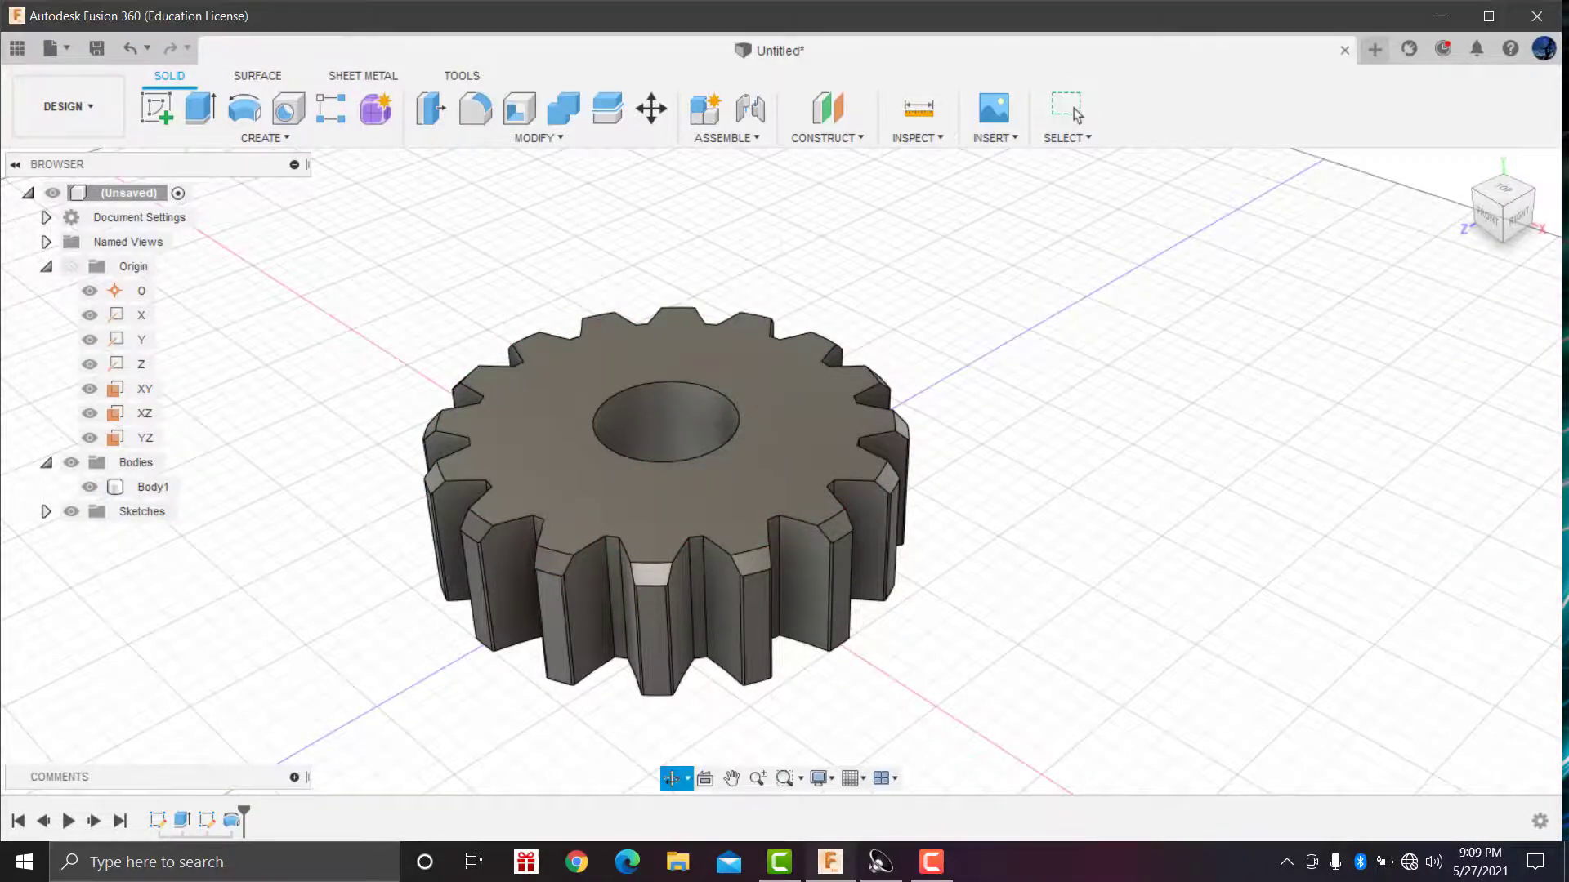
pyautogui.moveTo(670, 637)
pyautogui.mouseDown()
pyautogui.moveTo(496, 535)
pyautogui.moveTo(857, 525)
pyautogui.moveTo(986, 427)
pyautogui.mouseUp()
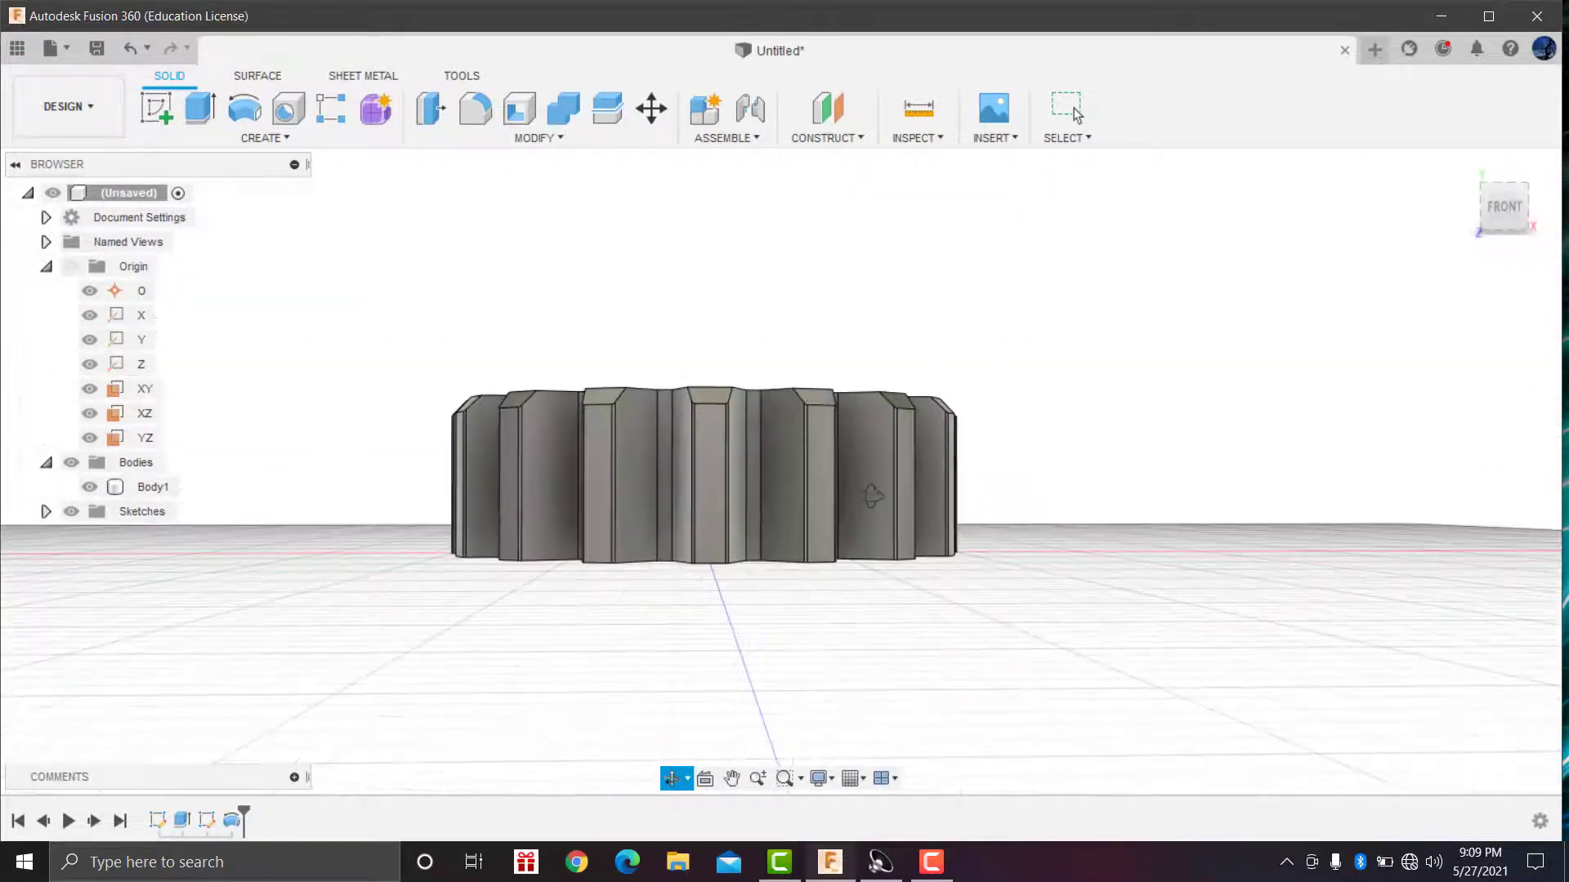
pyautogui.rightClick(1048, 441)
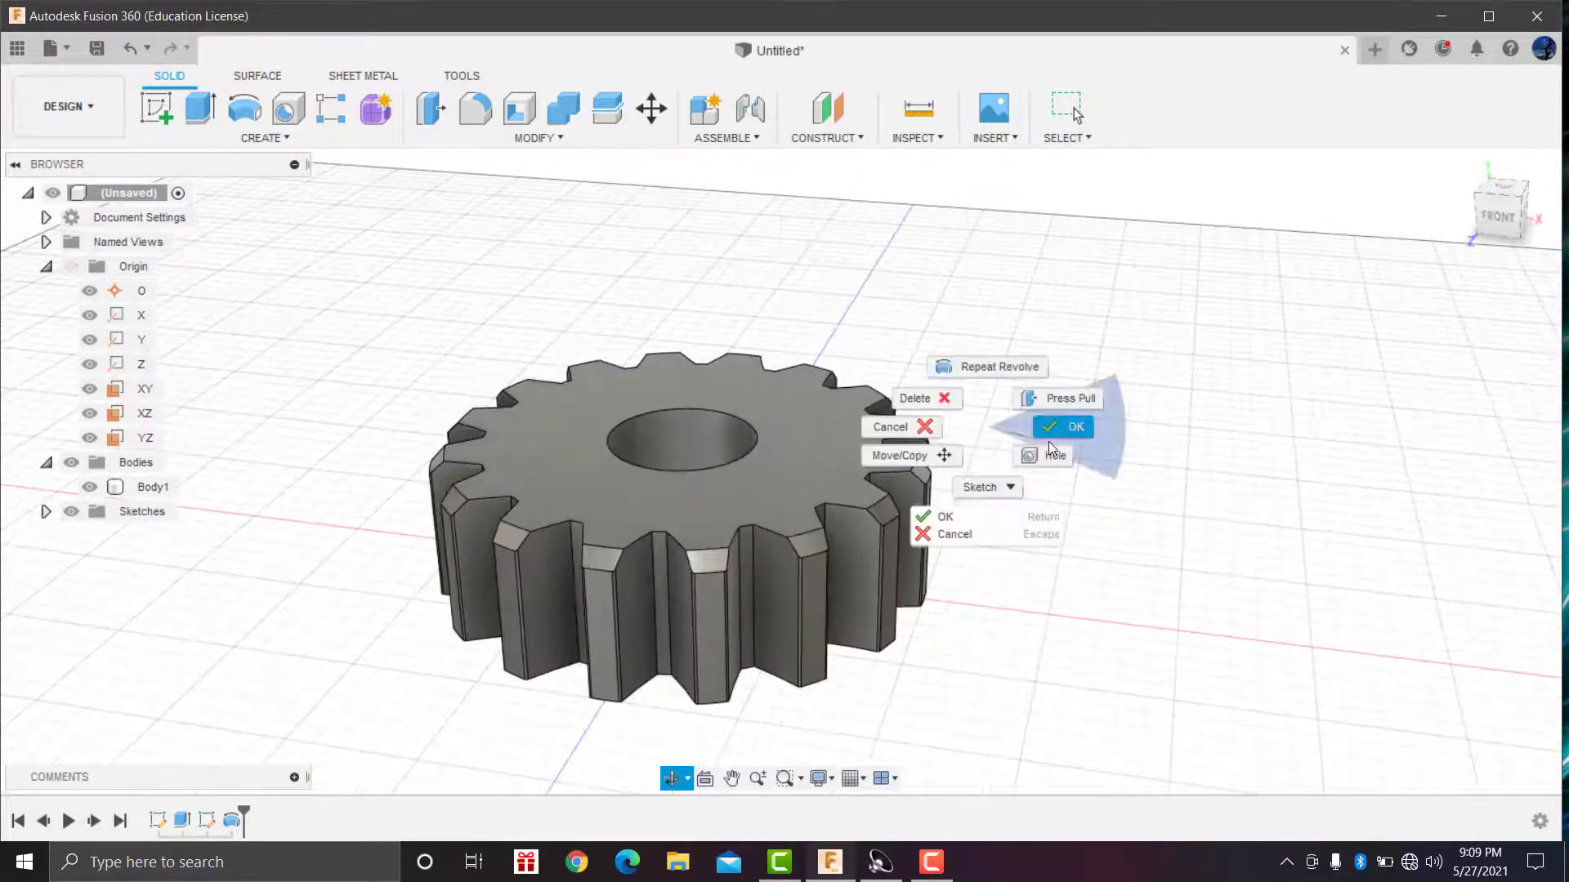
pyautogui.click(931, 518)
pyautogui.scroll(4, 711, 567)
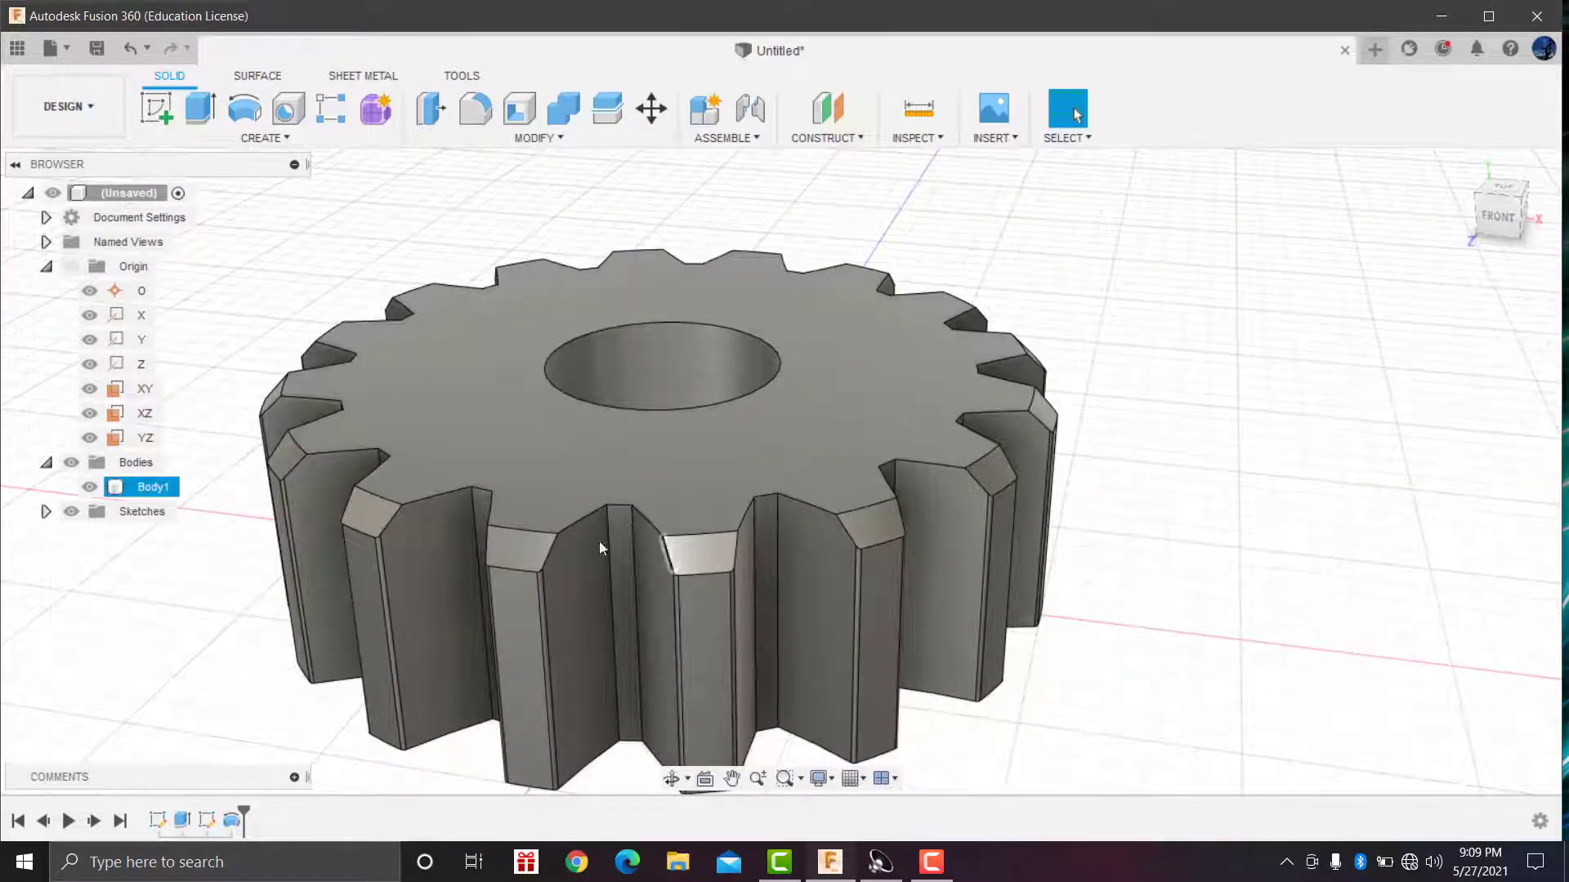
pyautogui.scroll(-2, 601, 547)
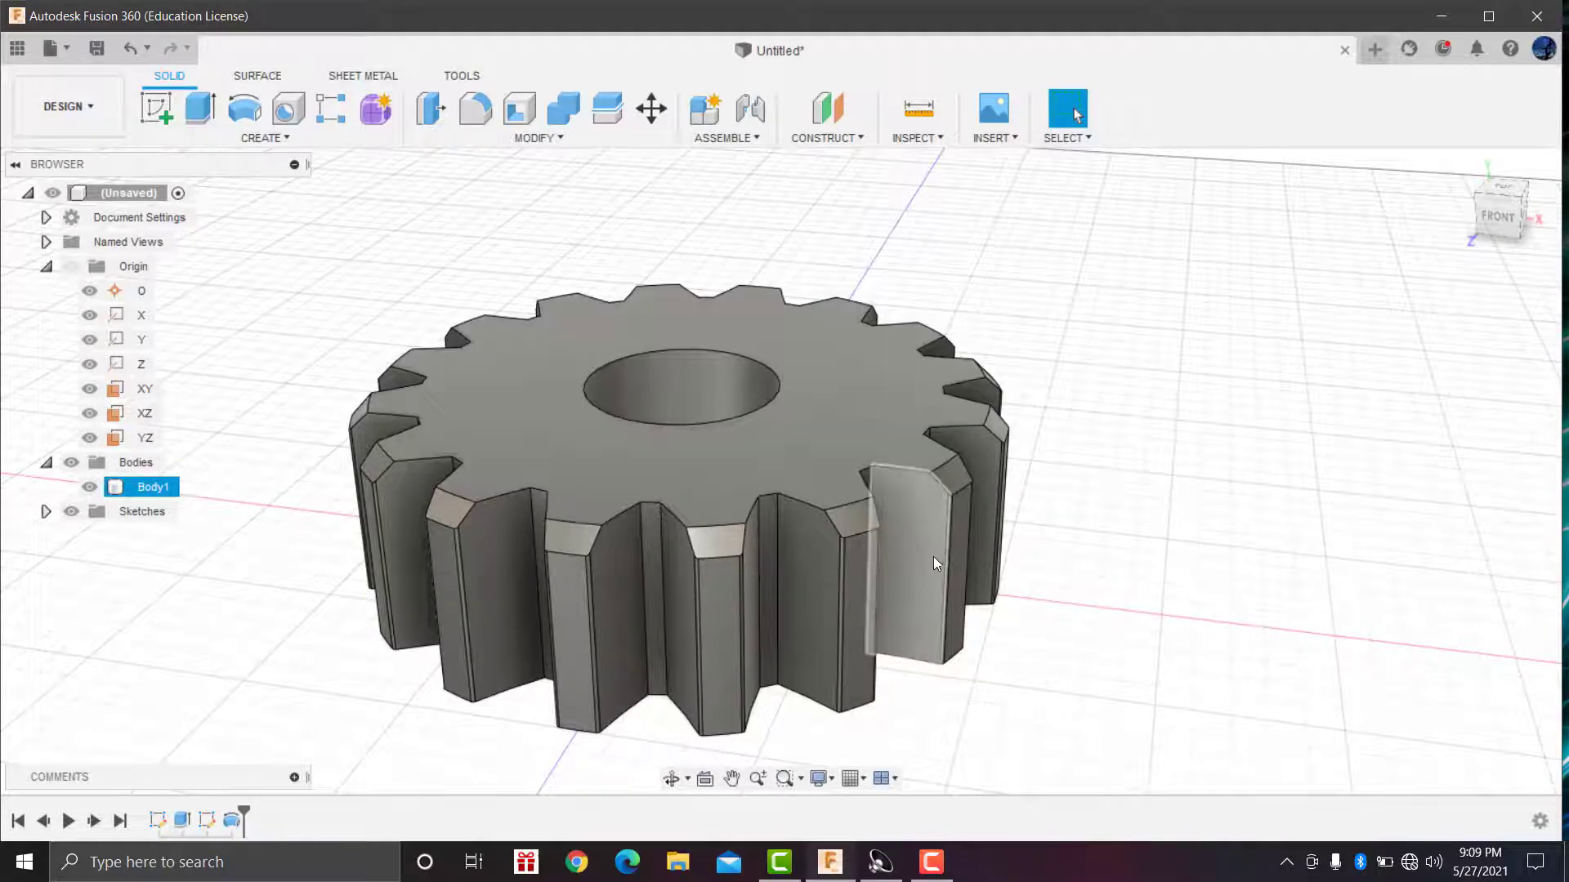
pyautogui.scroll(-3, 763, 497)
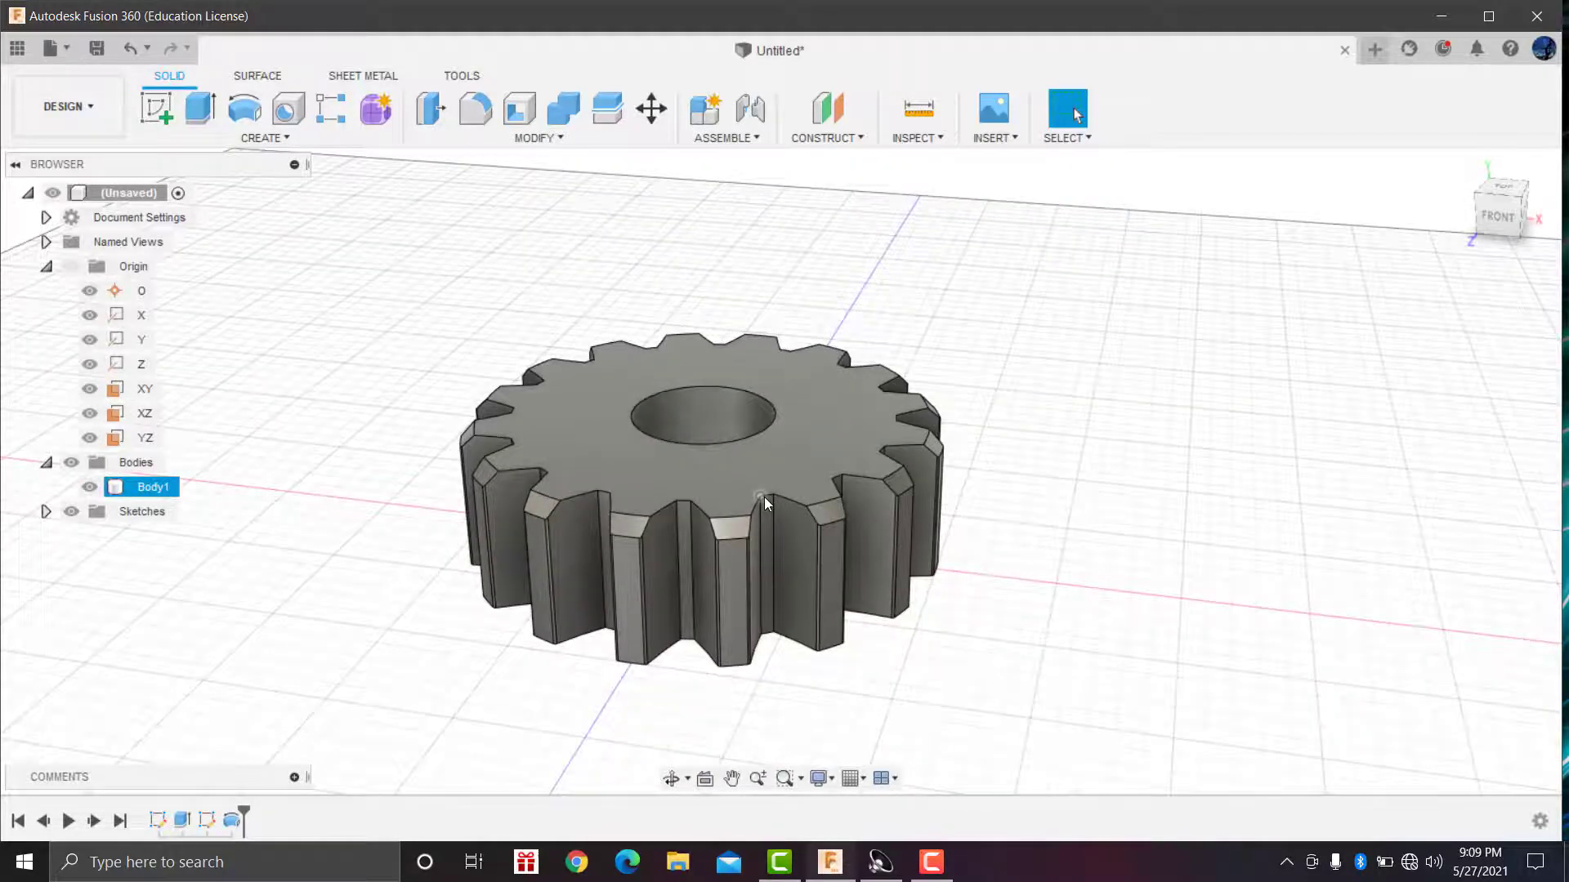
pyautogui.click(837, 400)
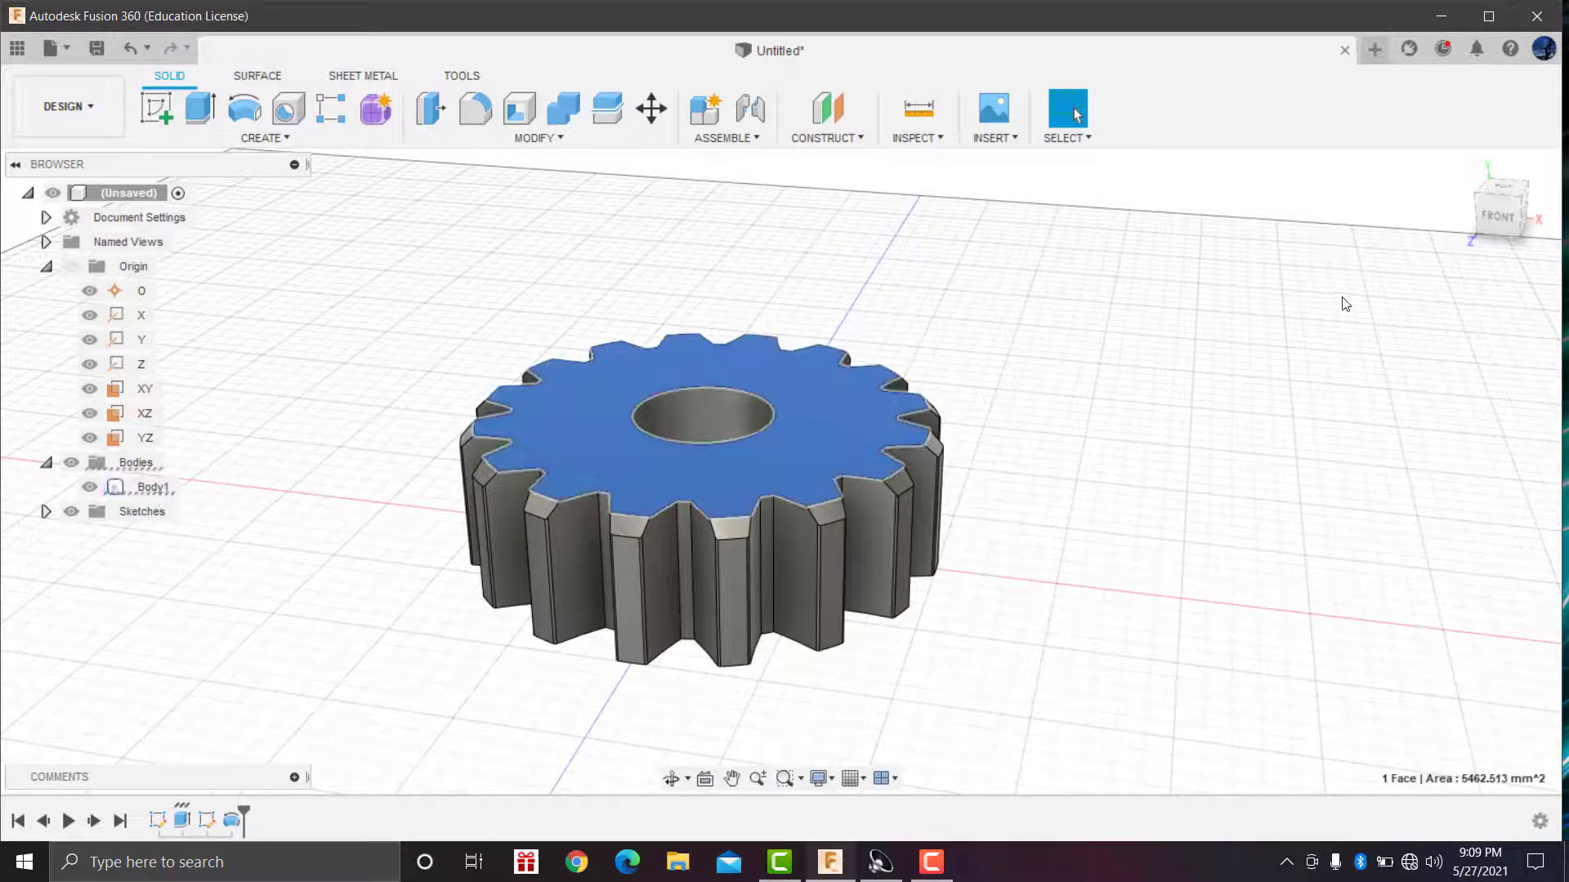
# Step: Start a sketch on the top face and draw a 45 mm circle centred on the origin
pyautogui.click(160, 117)
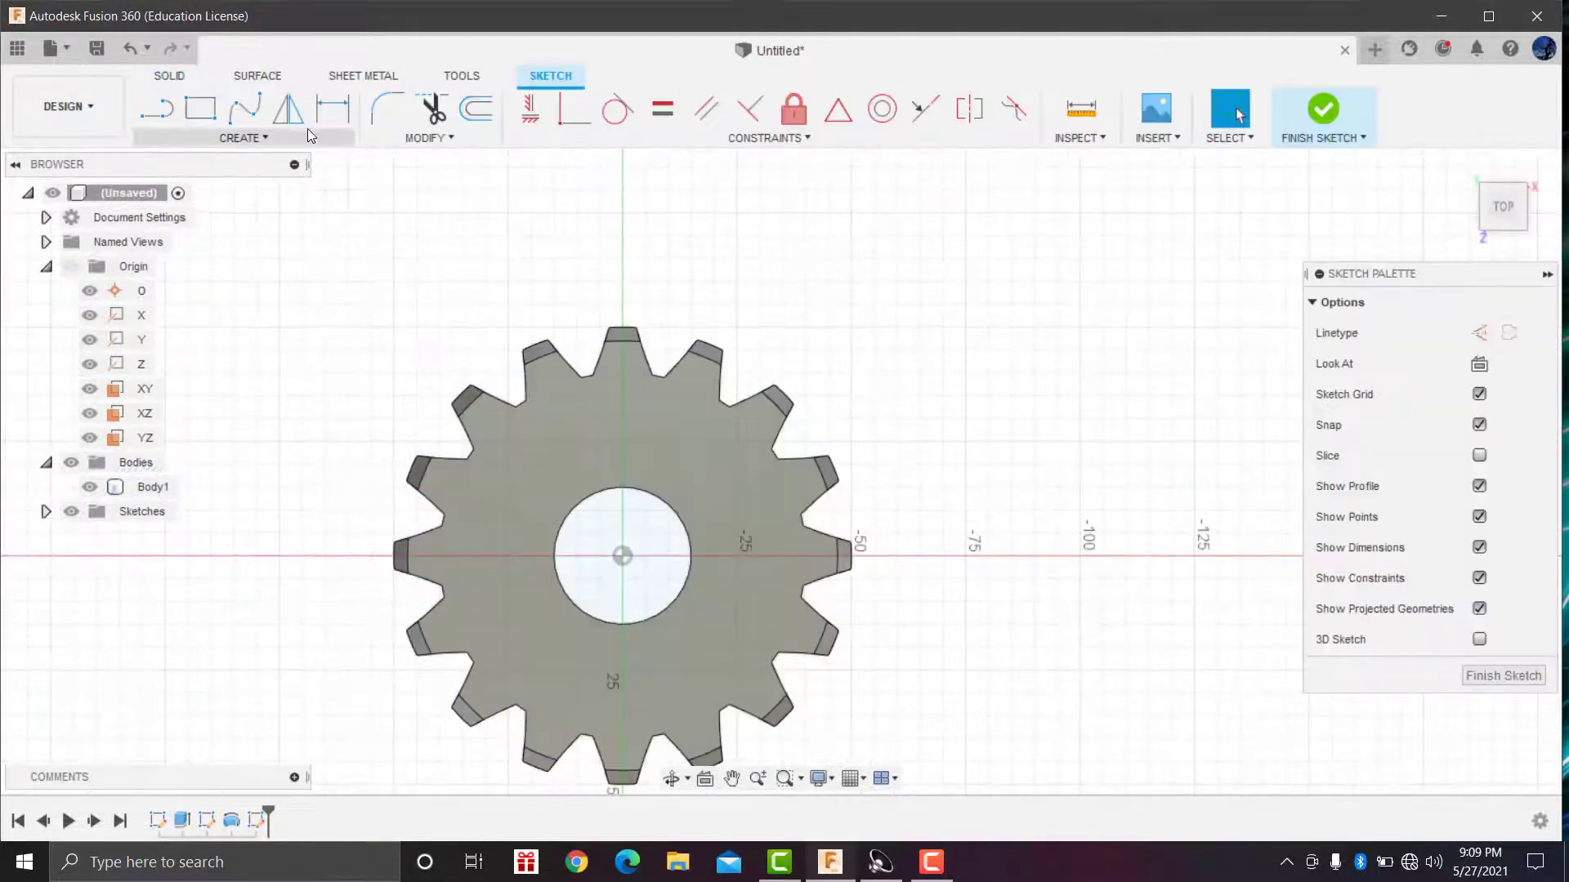
pyautogui.press('c')
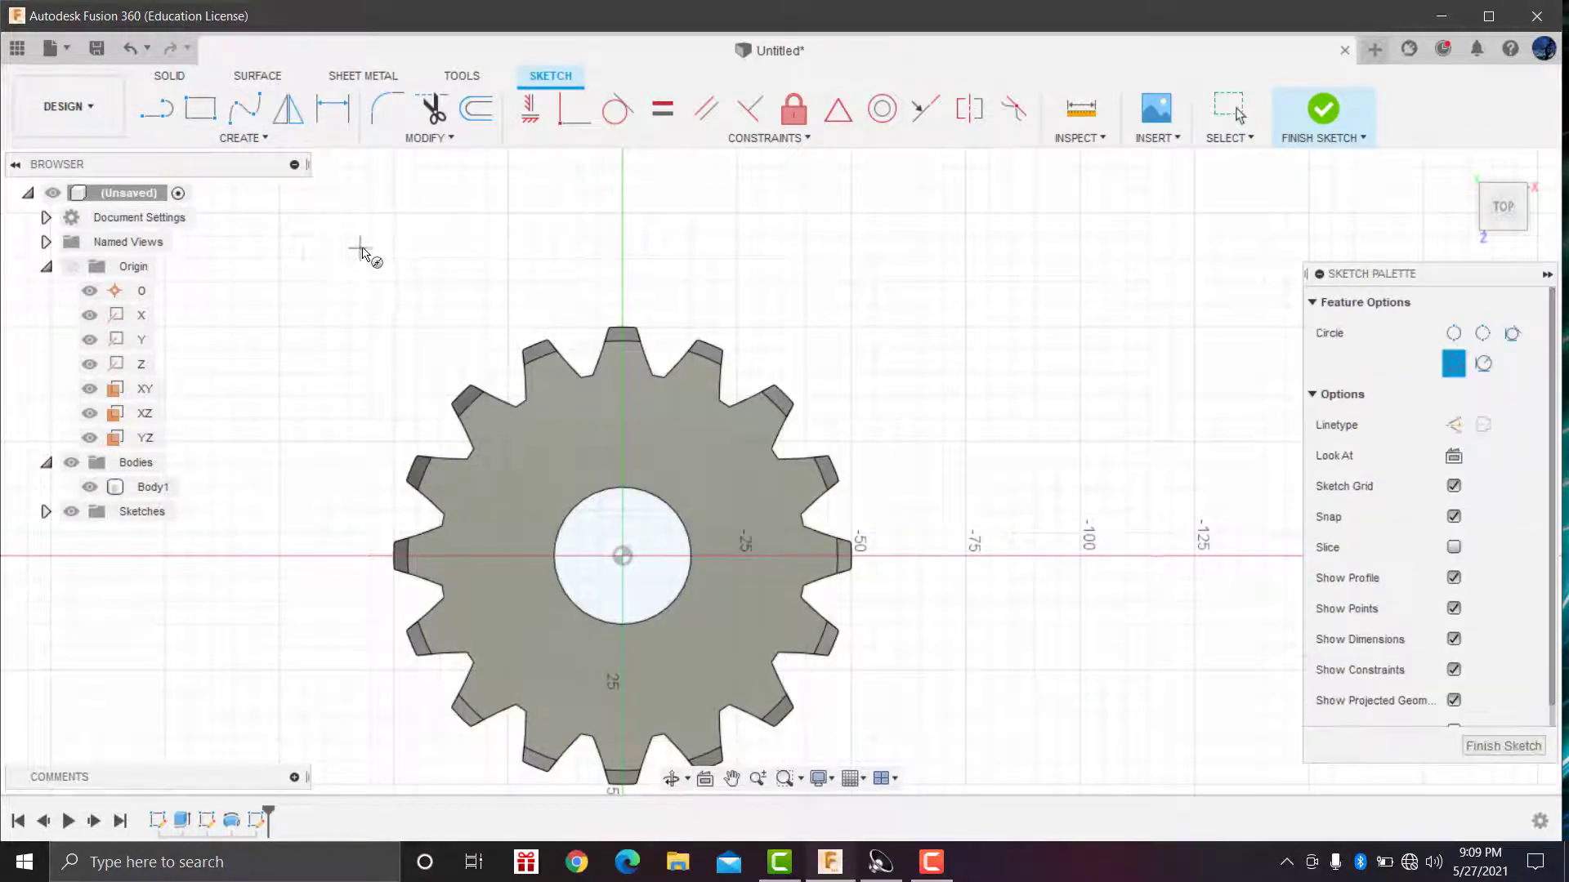
pyautogui.click(362, 247)
pyautogui.press('Escape')
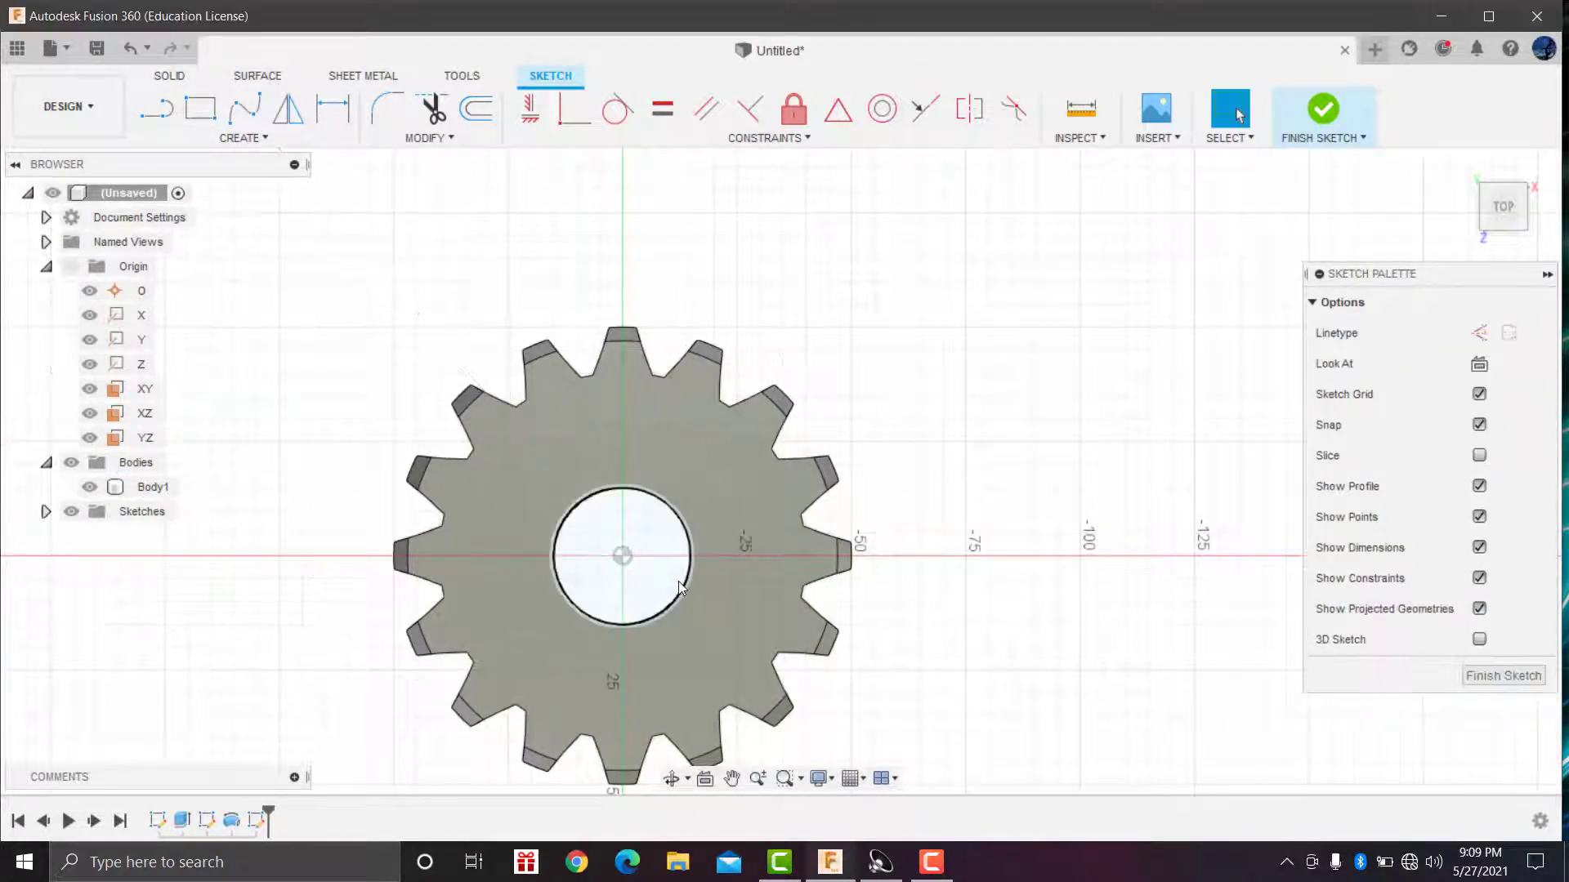
pyautogui.press('c')
pyautogui.click(677, 576)
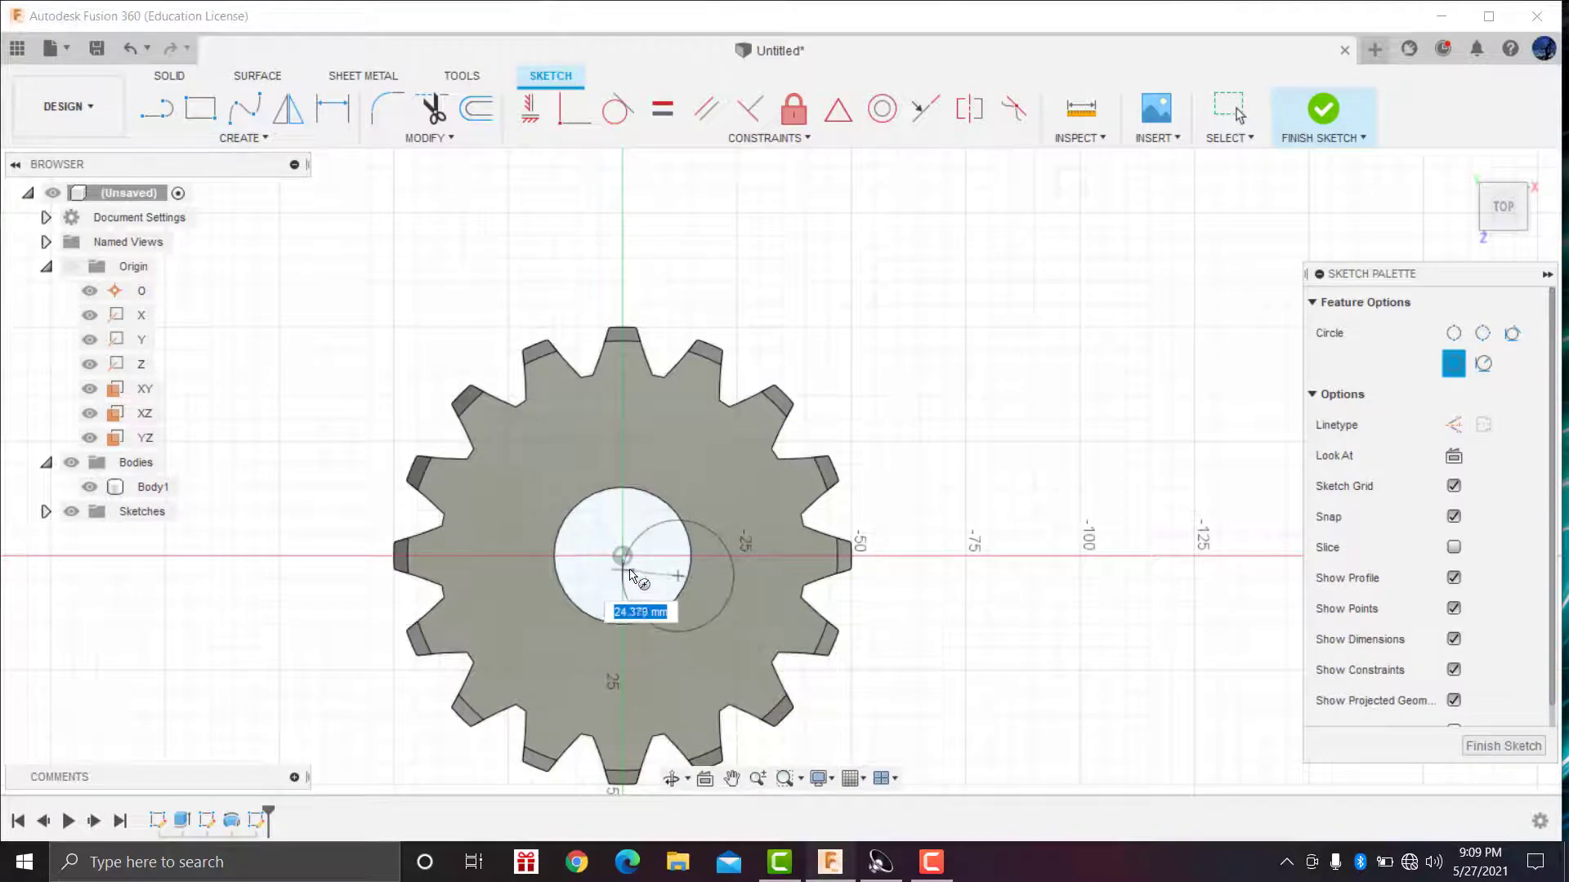
pyautogui.press('Escape')
pyautogui.click(272, 144)
pyautogui.moveTo(171, 204)
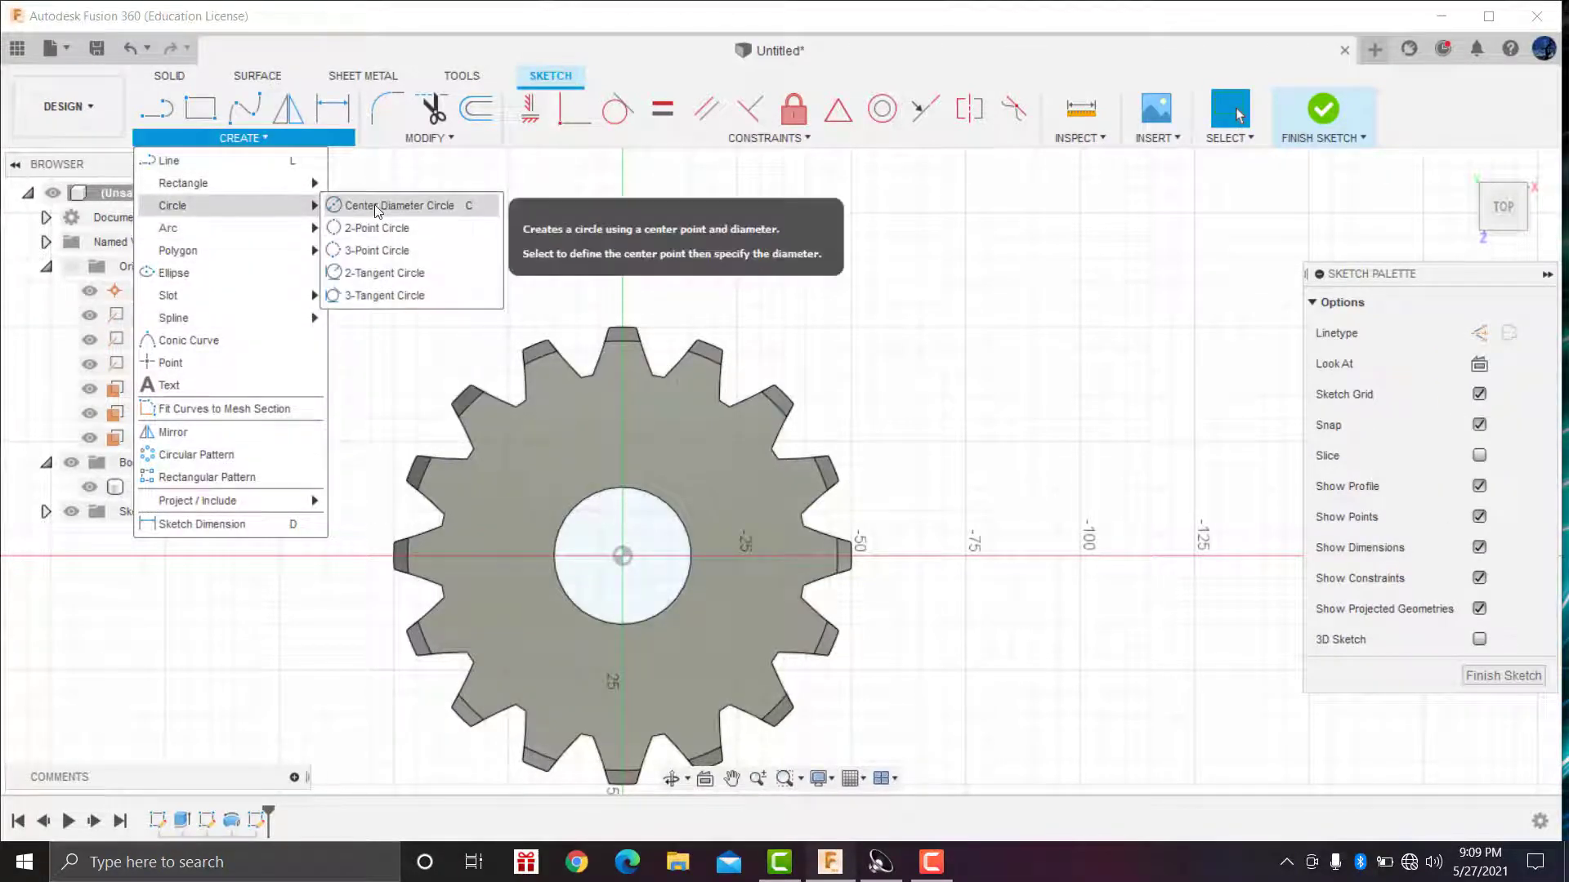
pyautogui.click(380, 205)
pyautogui.click(622, 556)
pyautogui.write('45')
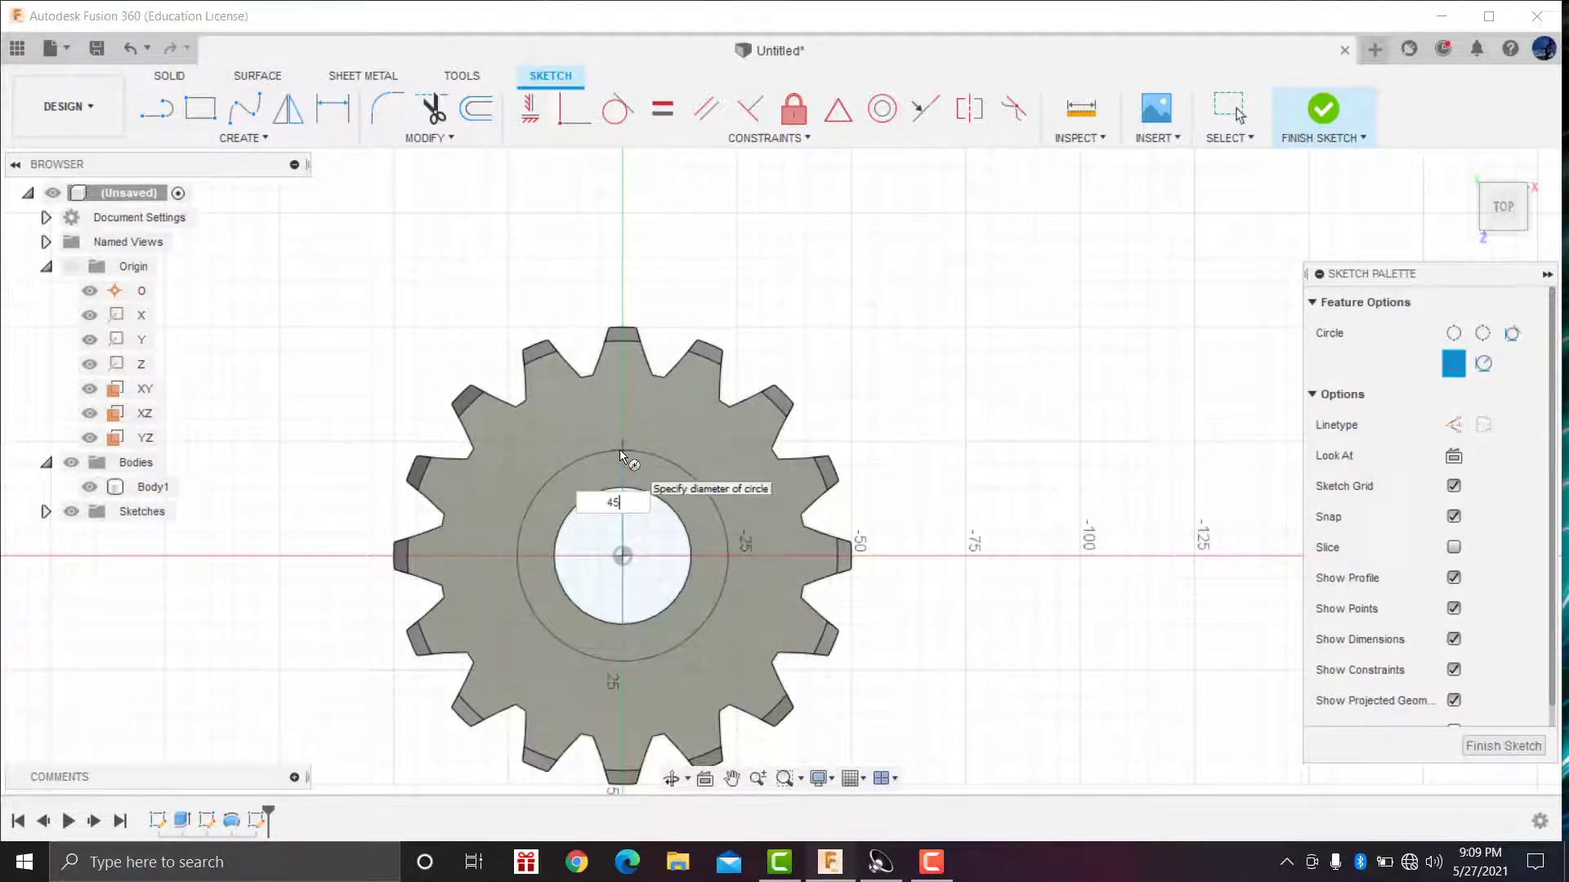
pyautogui.press('Return')
pyautogui.press('Escape')
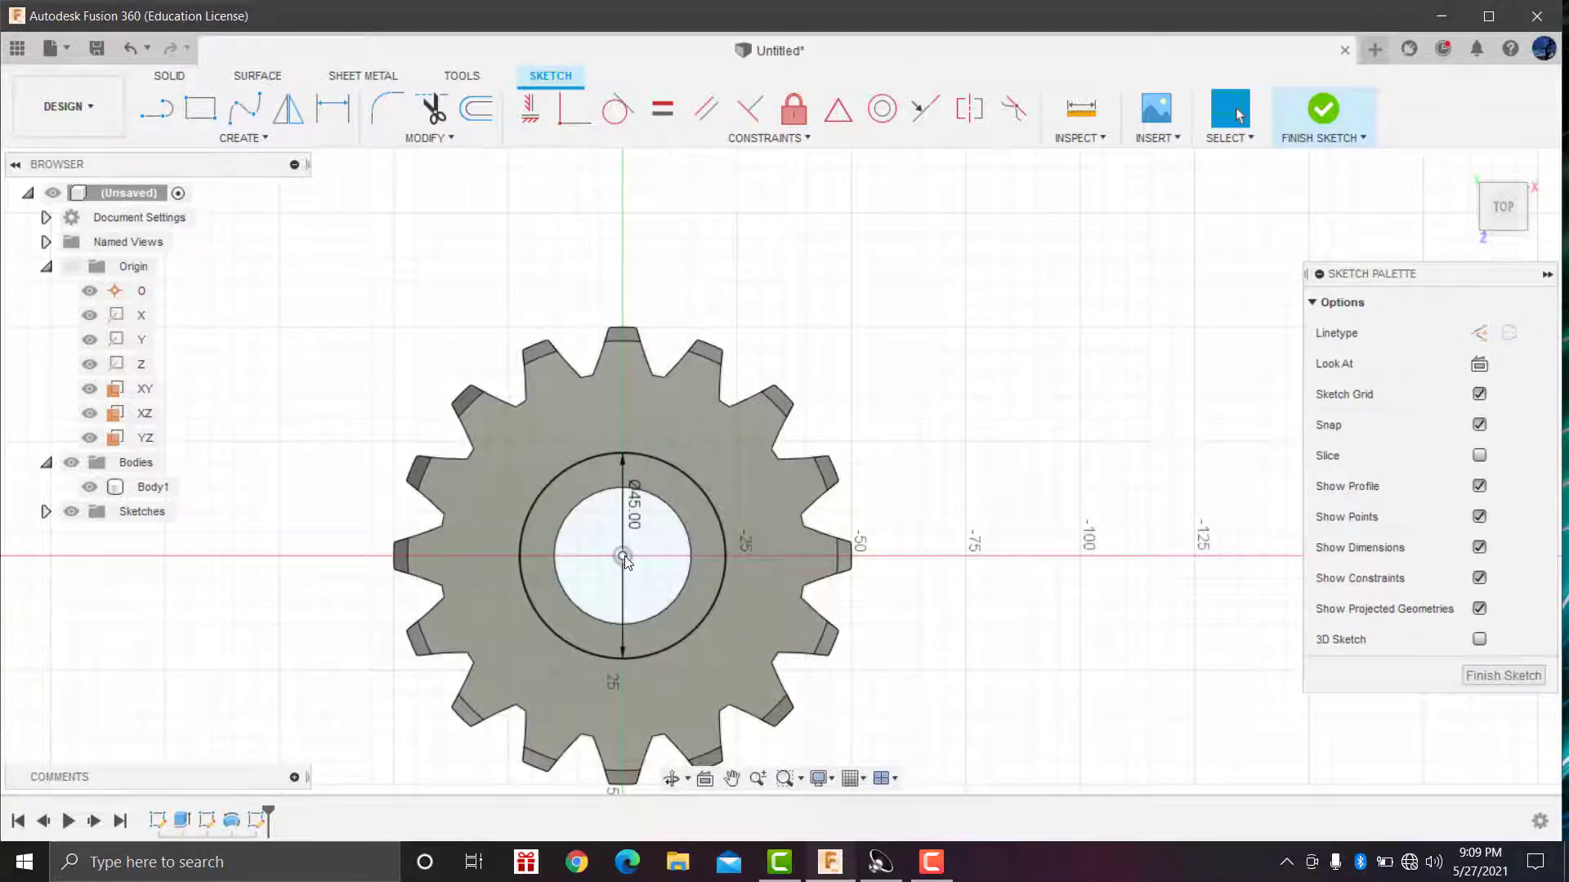
# Step: Add a concentric 70 mm circle at the origin and finish the sketch
pyautogui.press('c')
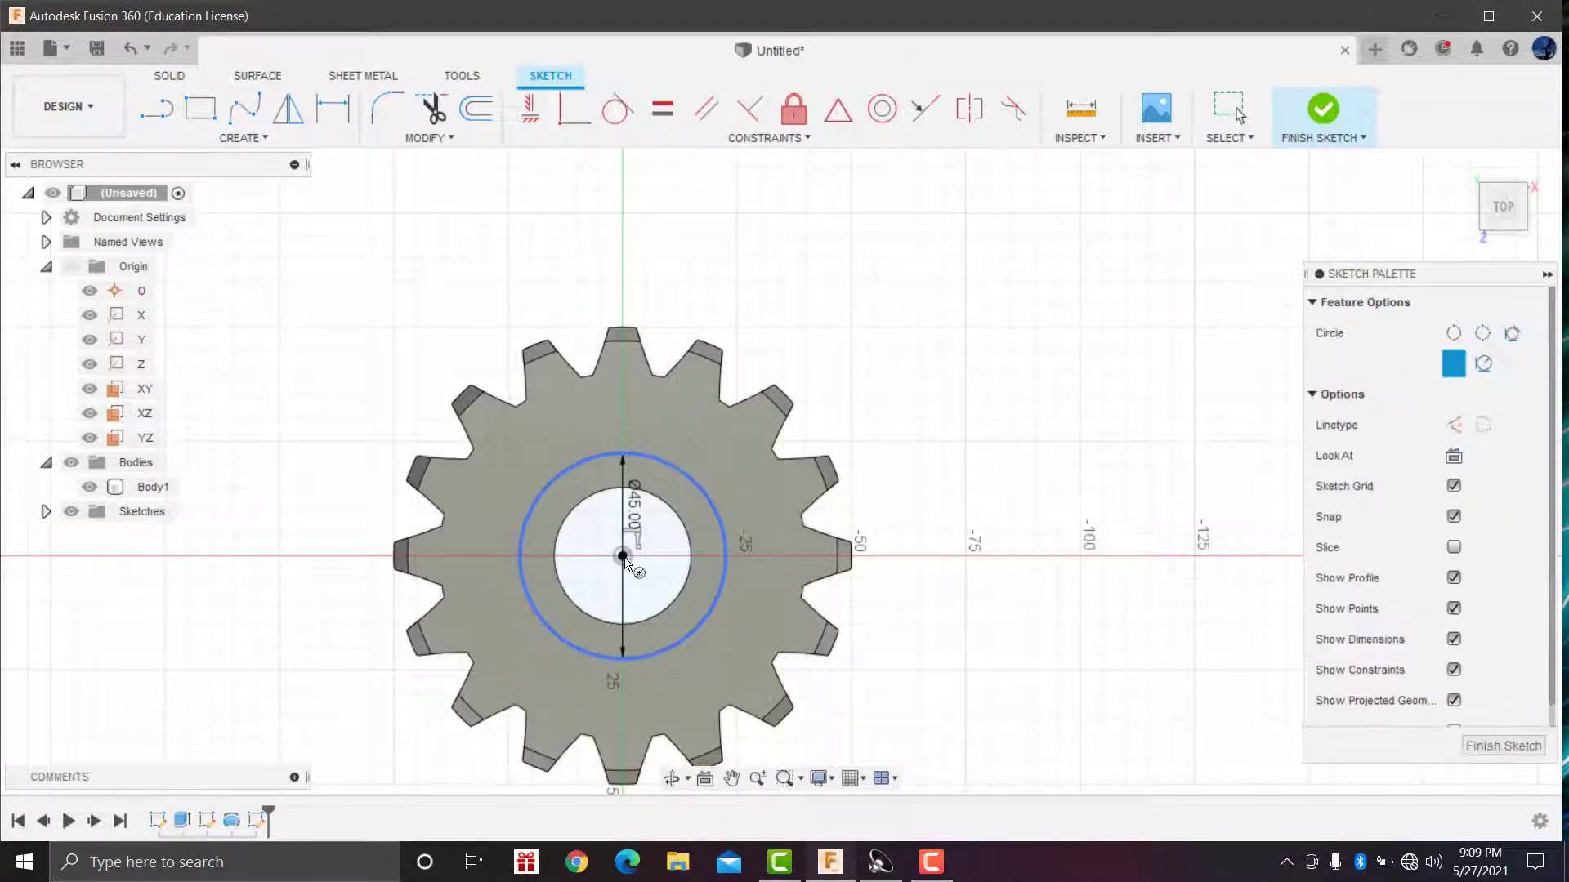
pyautogui.click(622, 555)
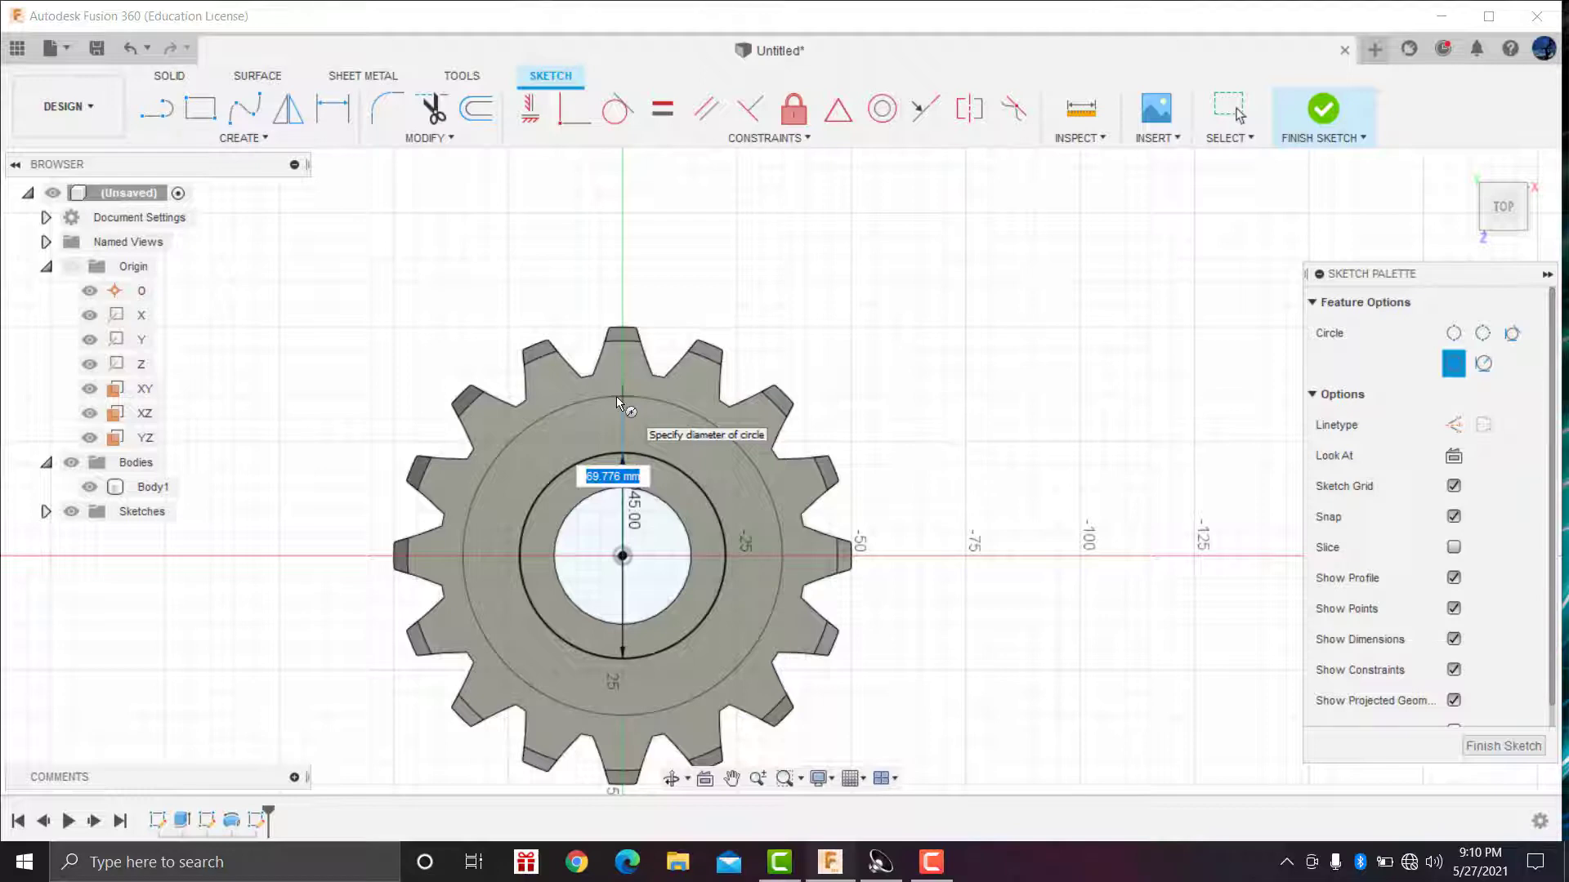
pyautogui.write('80')
pyautogui.press('Tab')
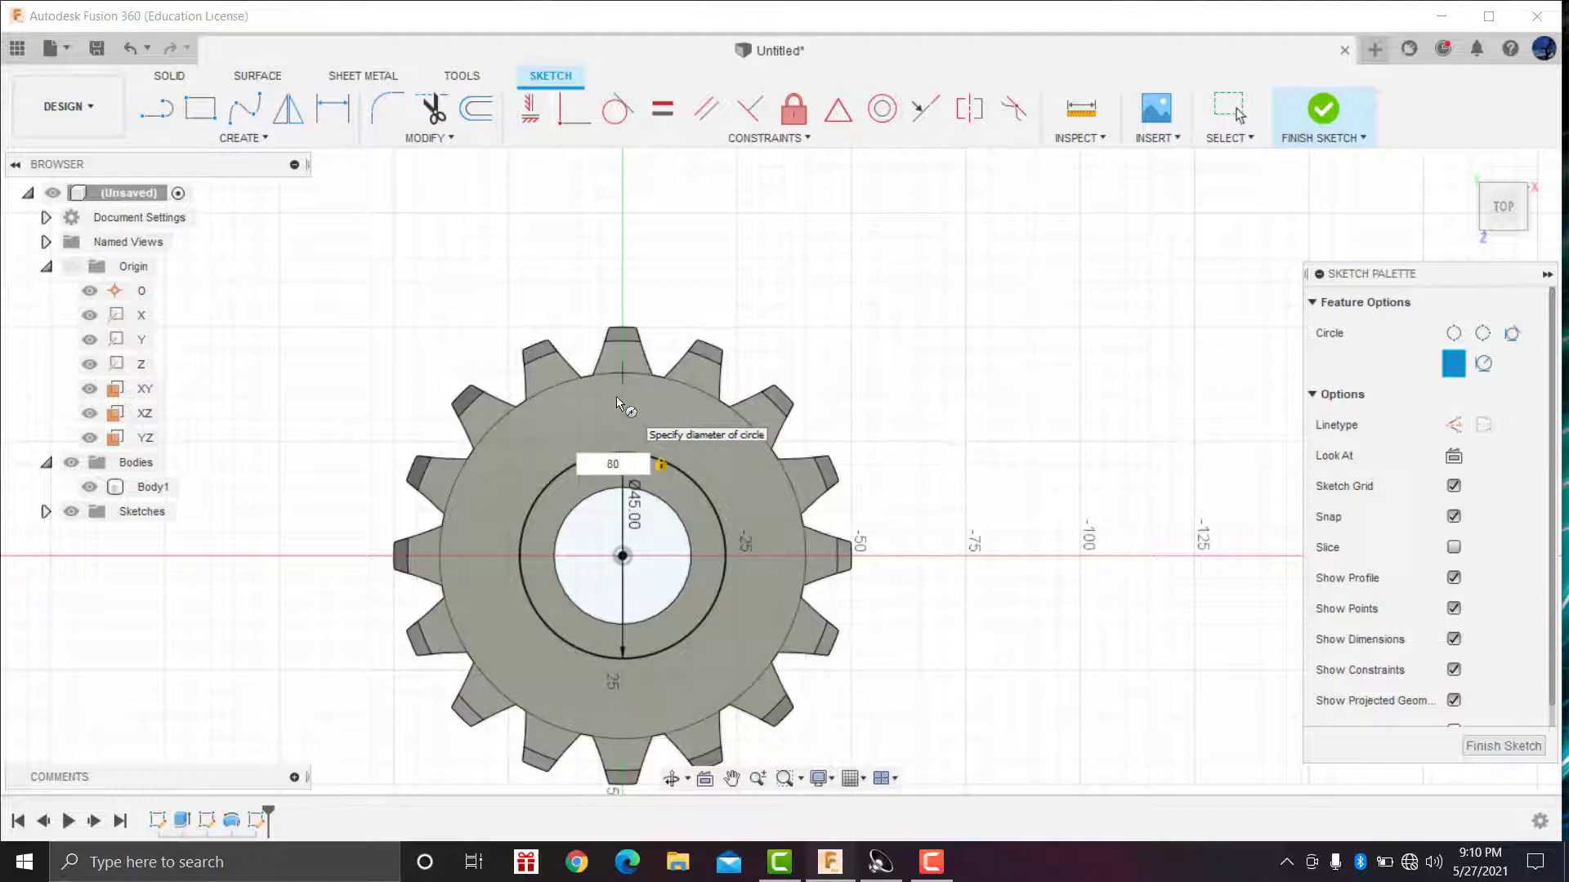
pyautogui.press('BackSpace')
pyautogui.press('BackSpace')
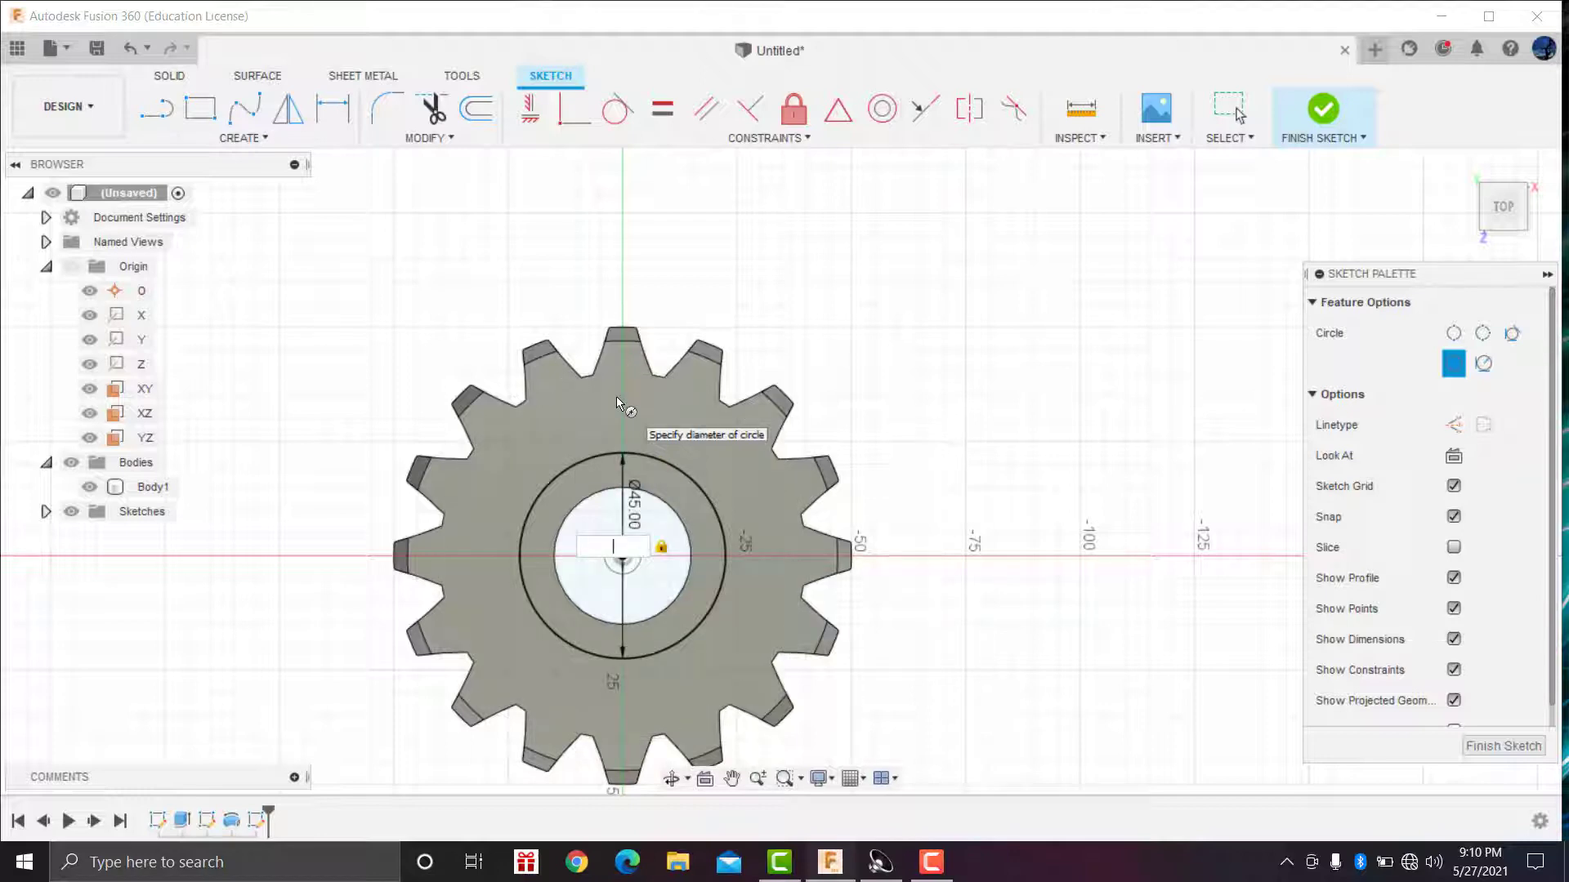
pyautogui.write('70')
pyautogui.press('Return')
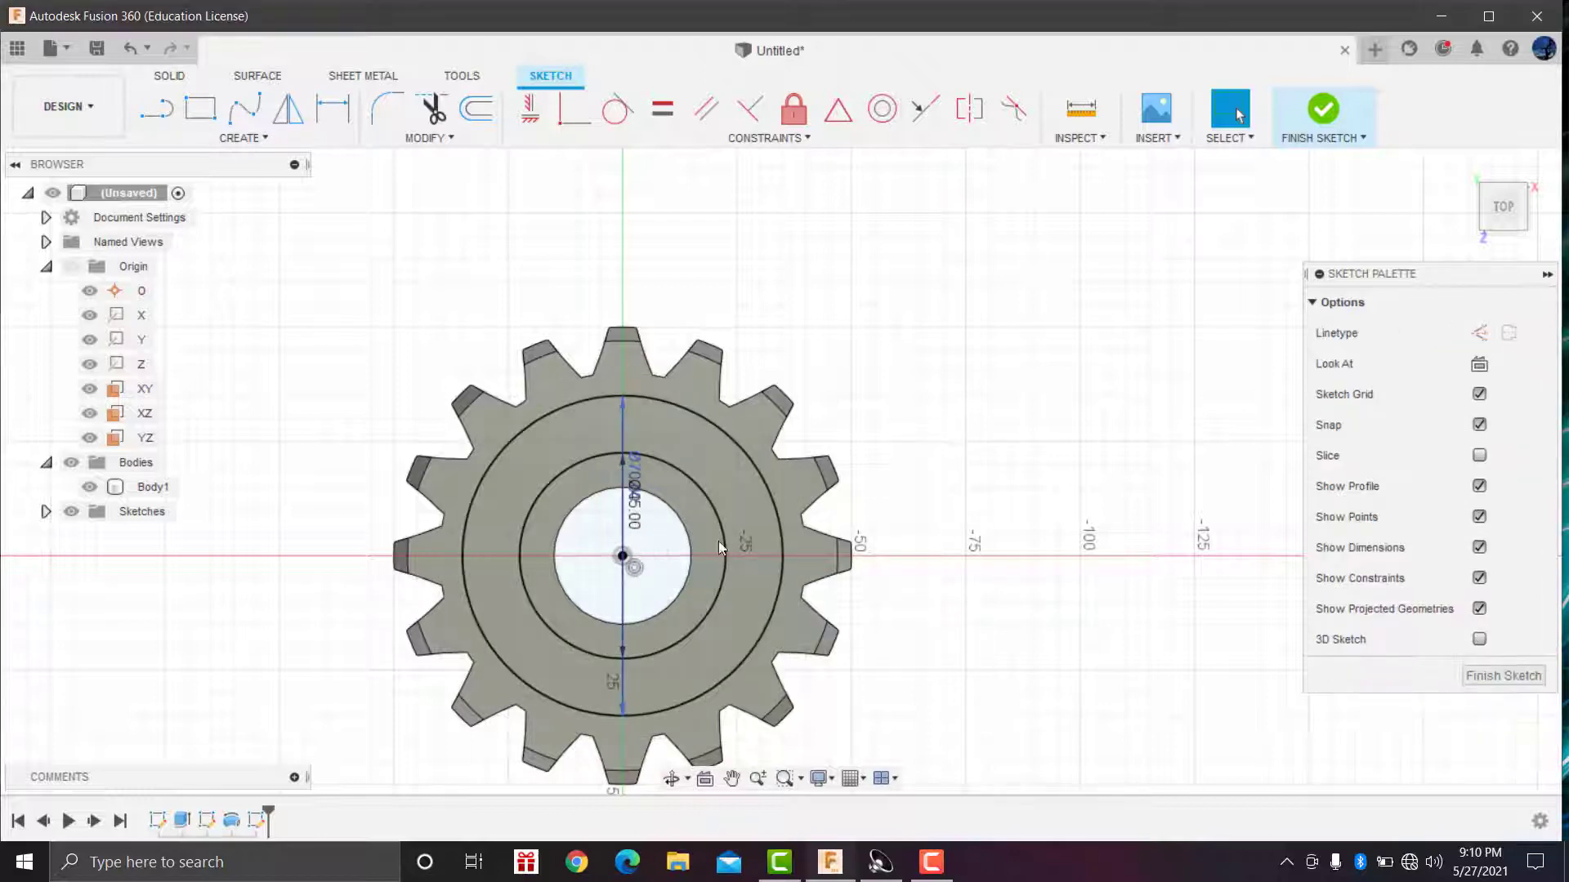
pyautogui.click(1310, 117)
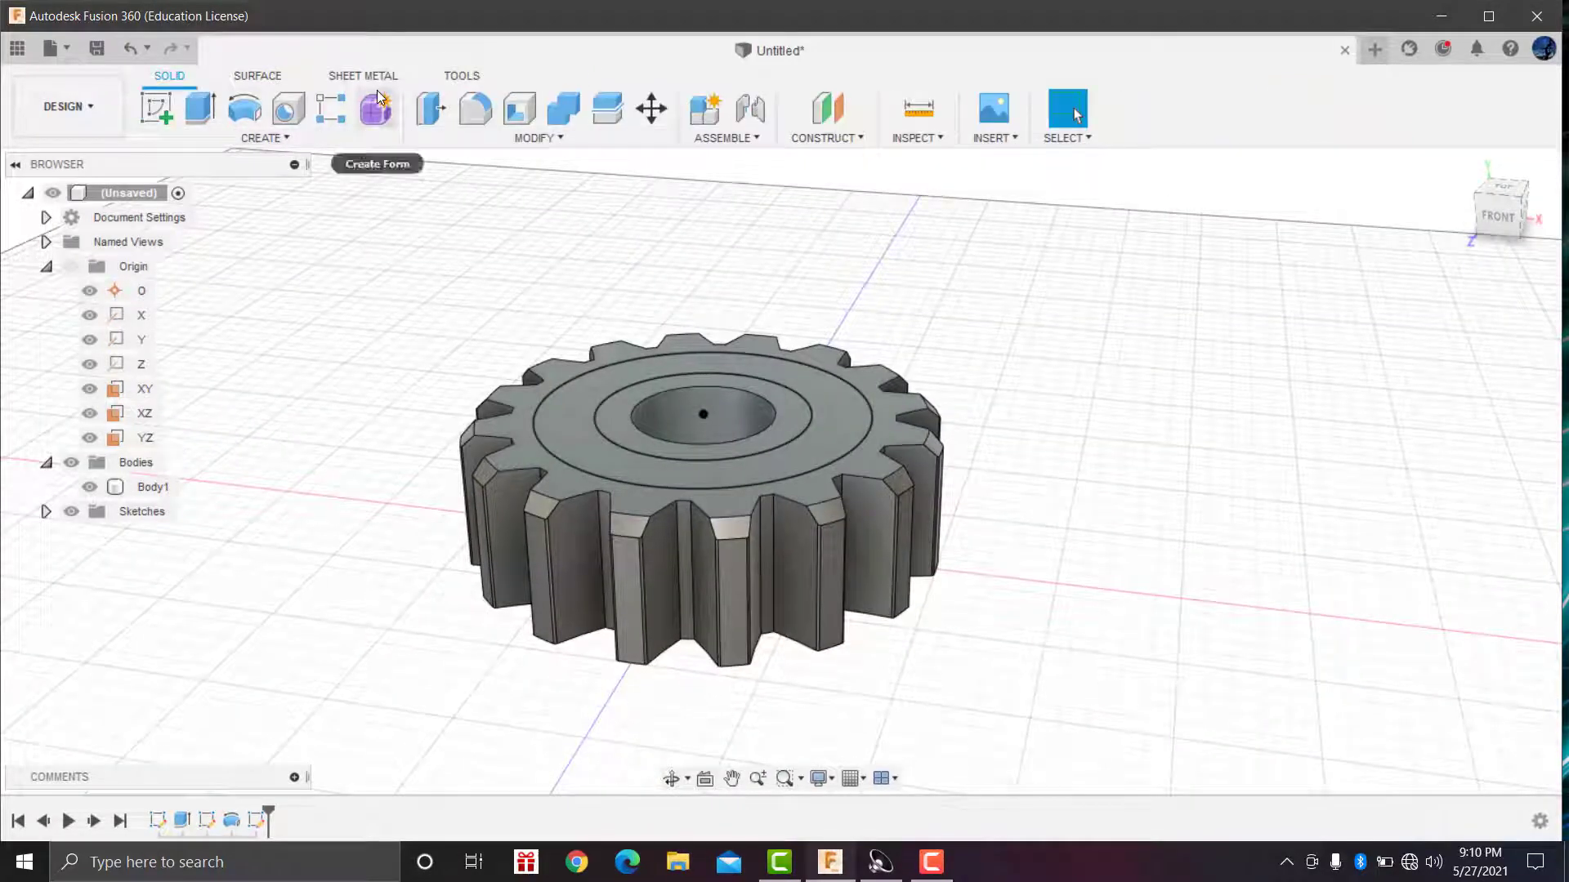
pyautogui.click(623, 113)
pyautogui.click(571, 417)
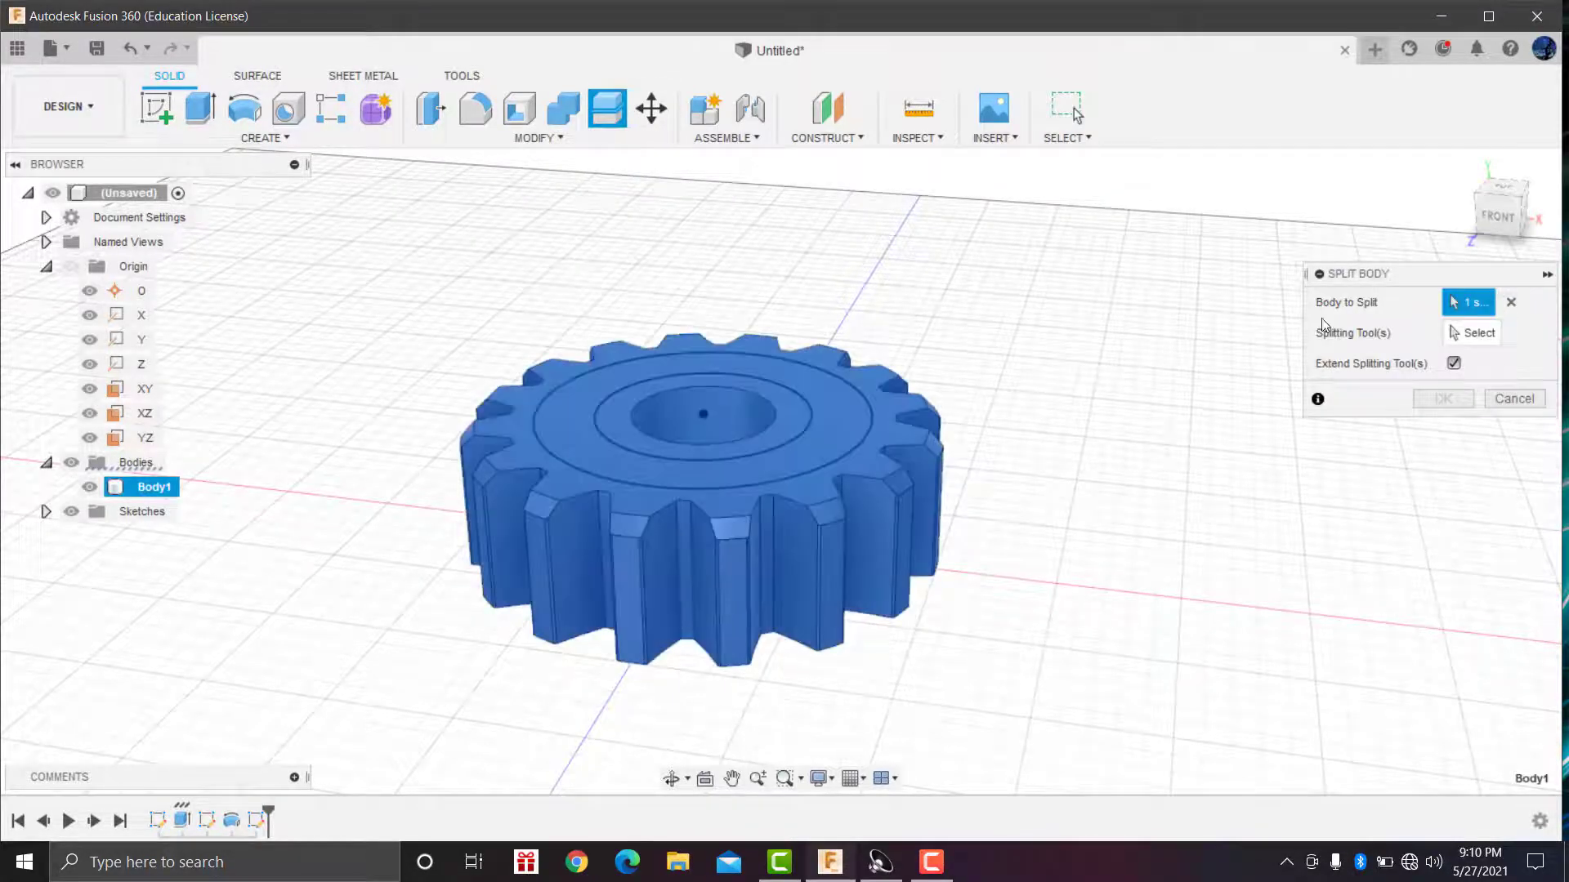
pyautogui.click(1539, 391)
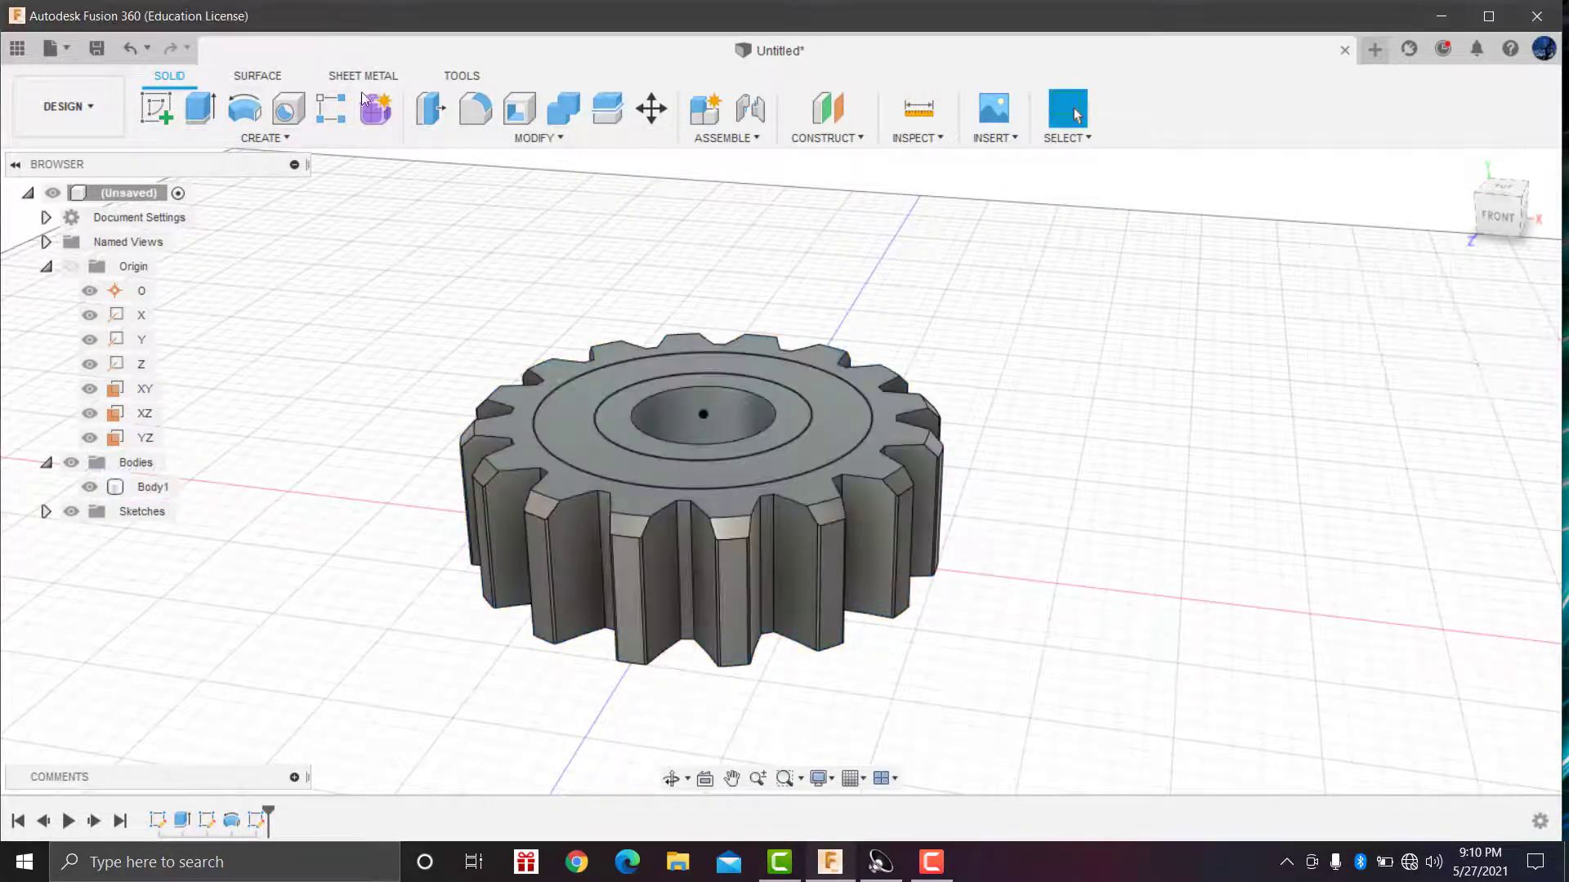
pyautogui.click(201, 108)
pyautogui.click(565, 392)
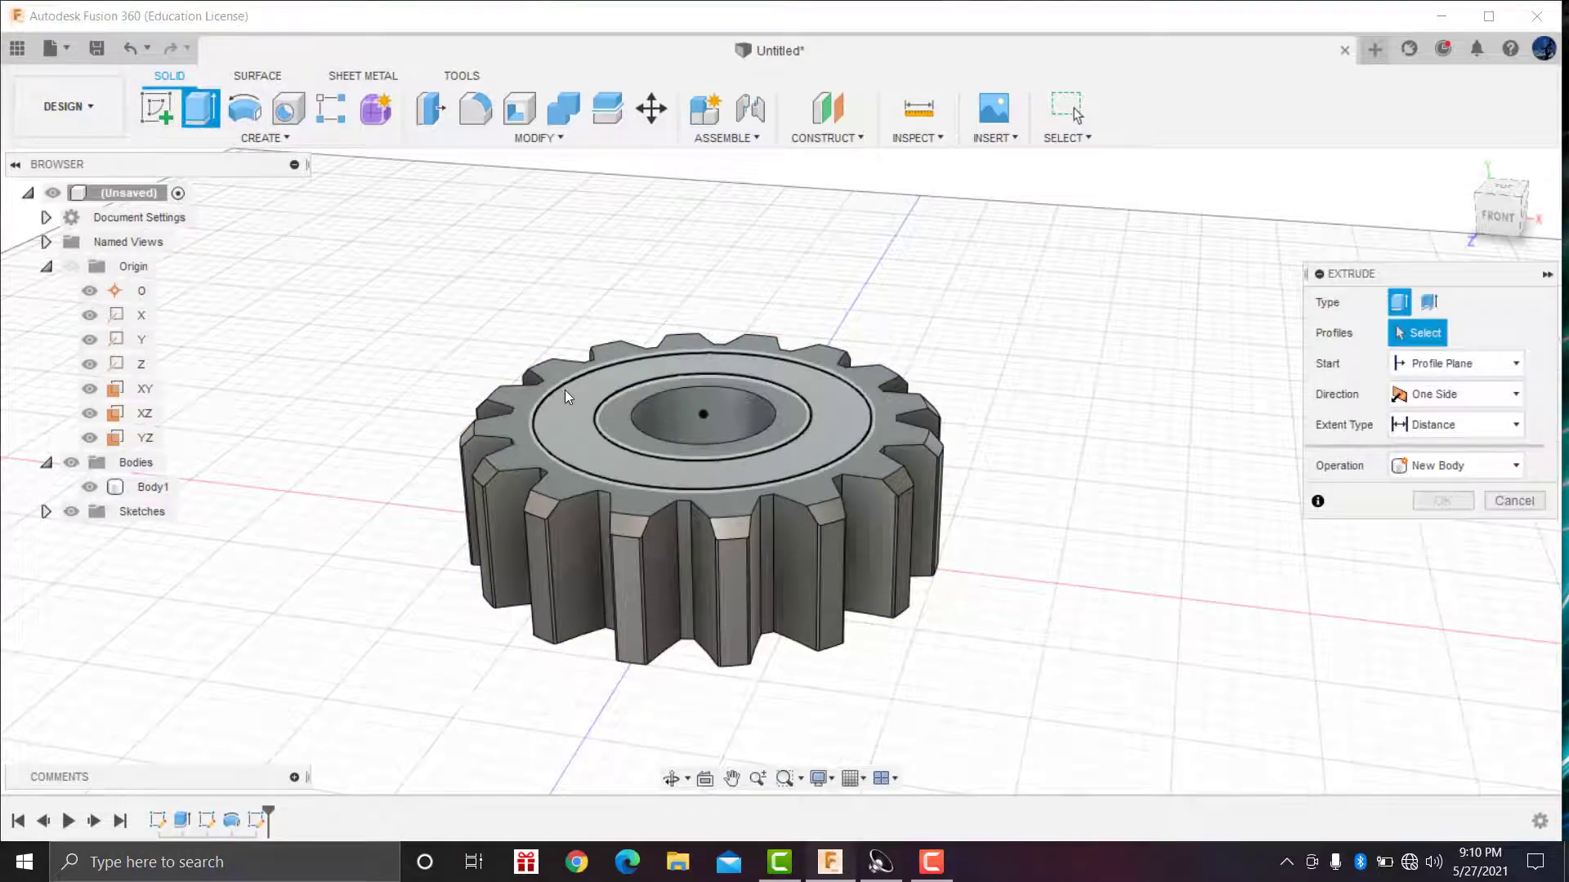
pyautogui.click(1470, 395)
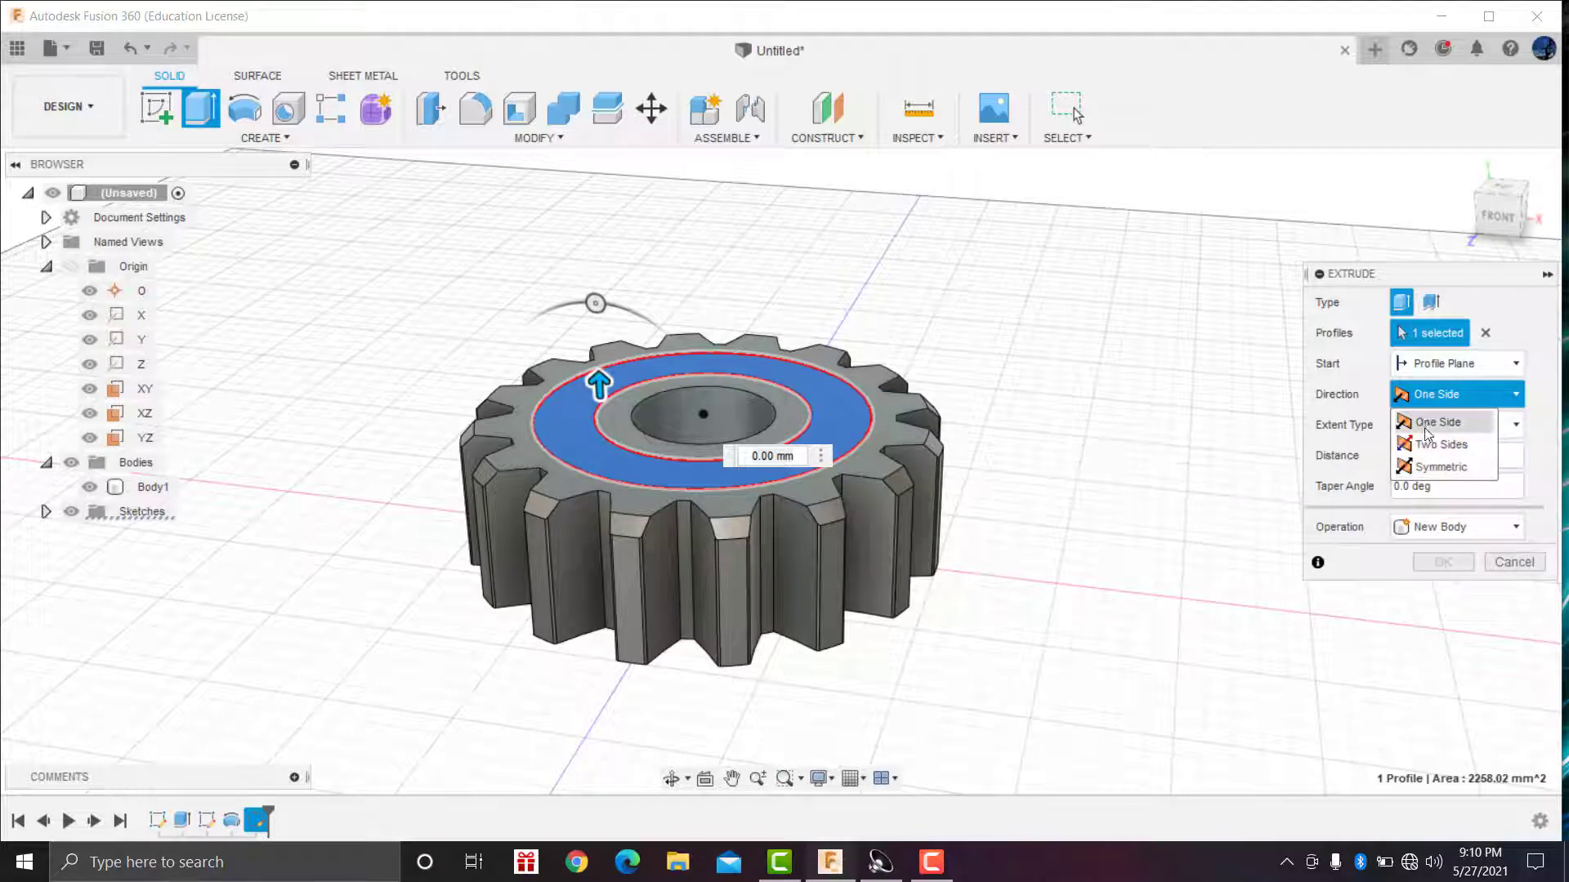
pyautogui.click(1423, 467)
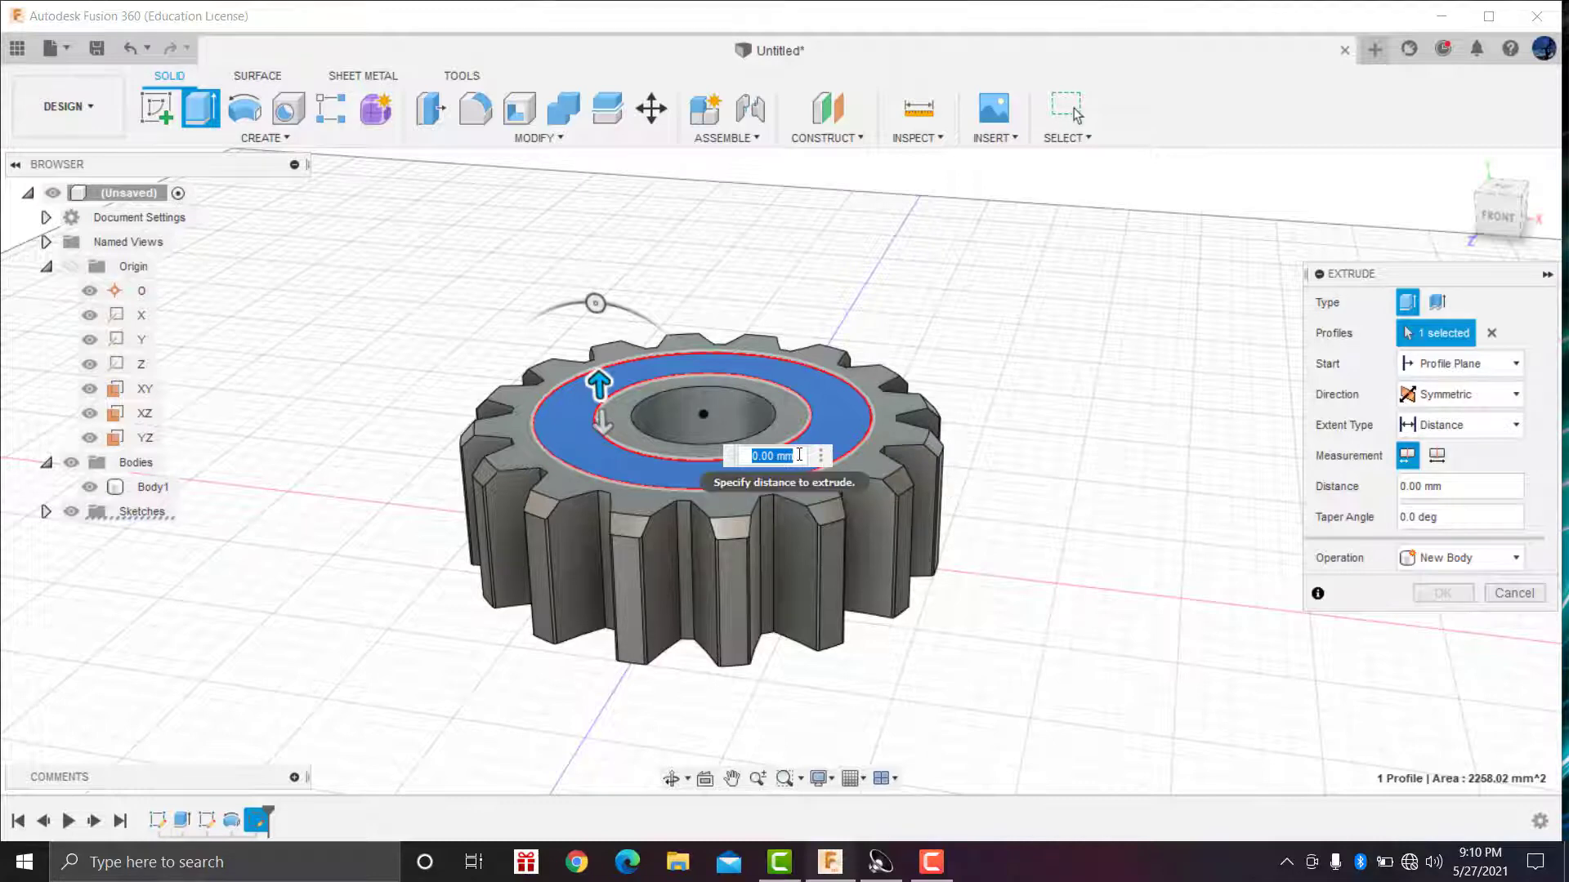
pyautogui.write('10')
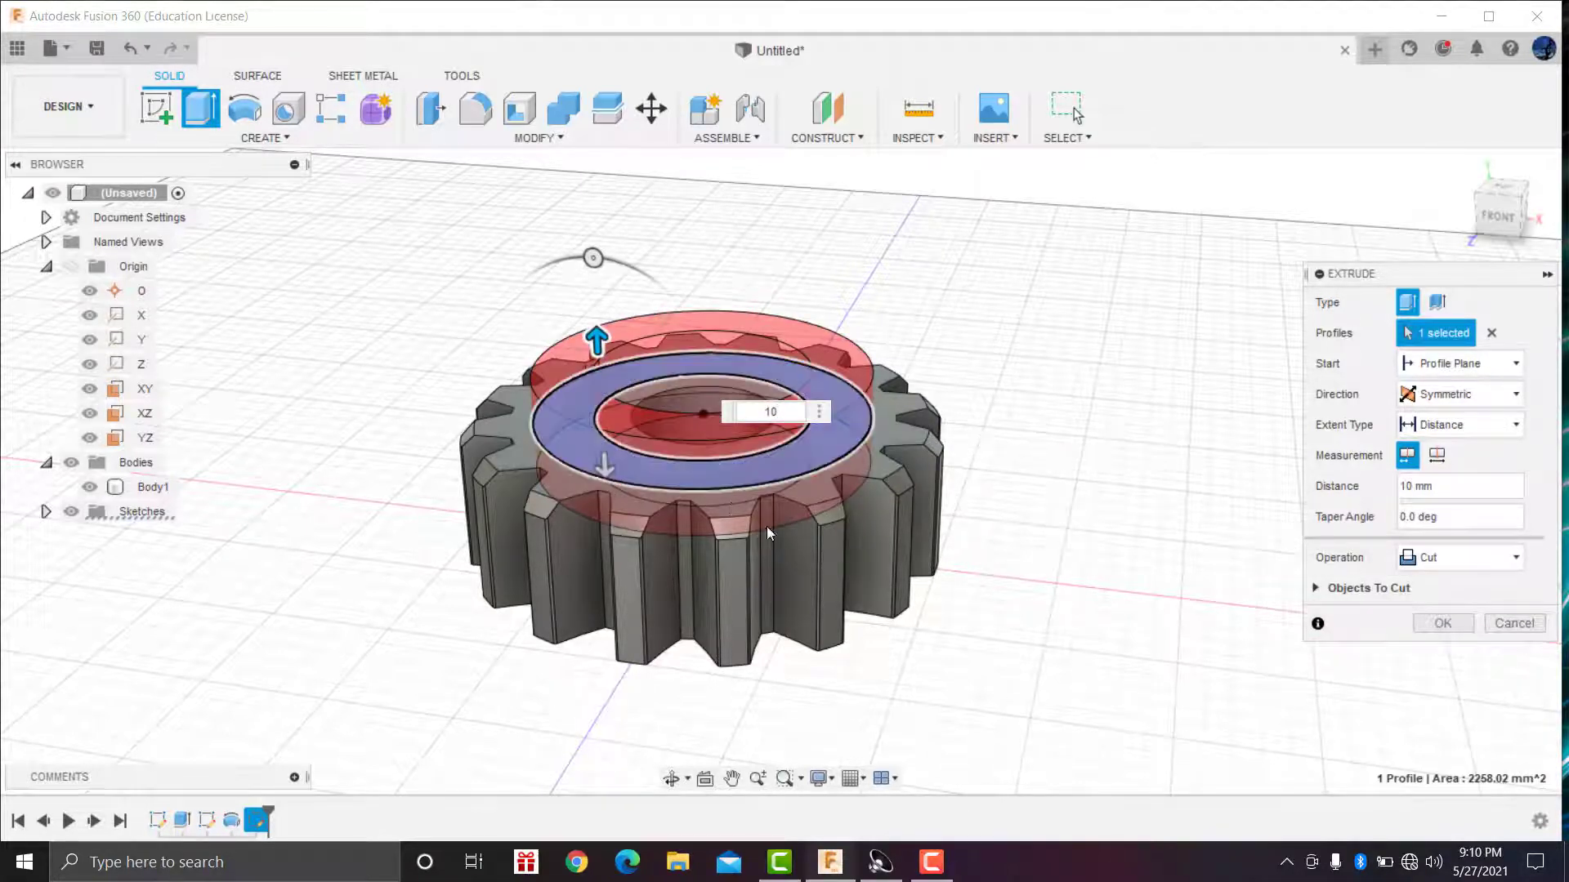
pyautogui.click(1446, 625)
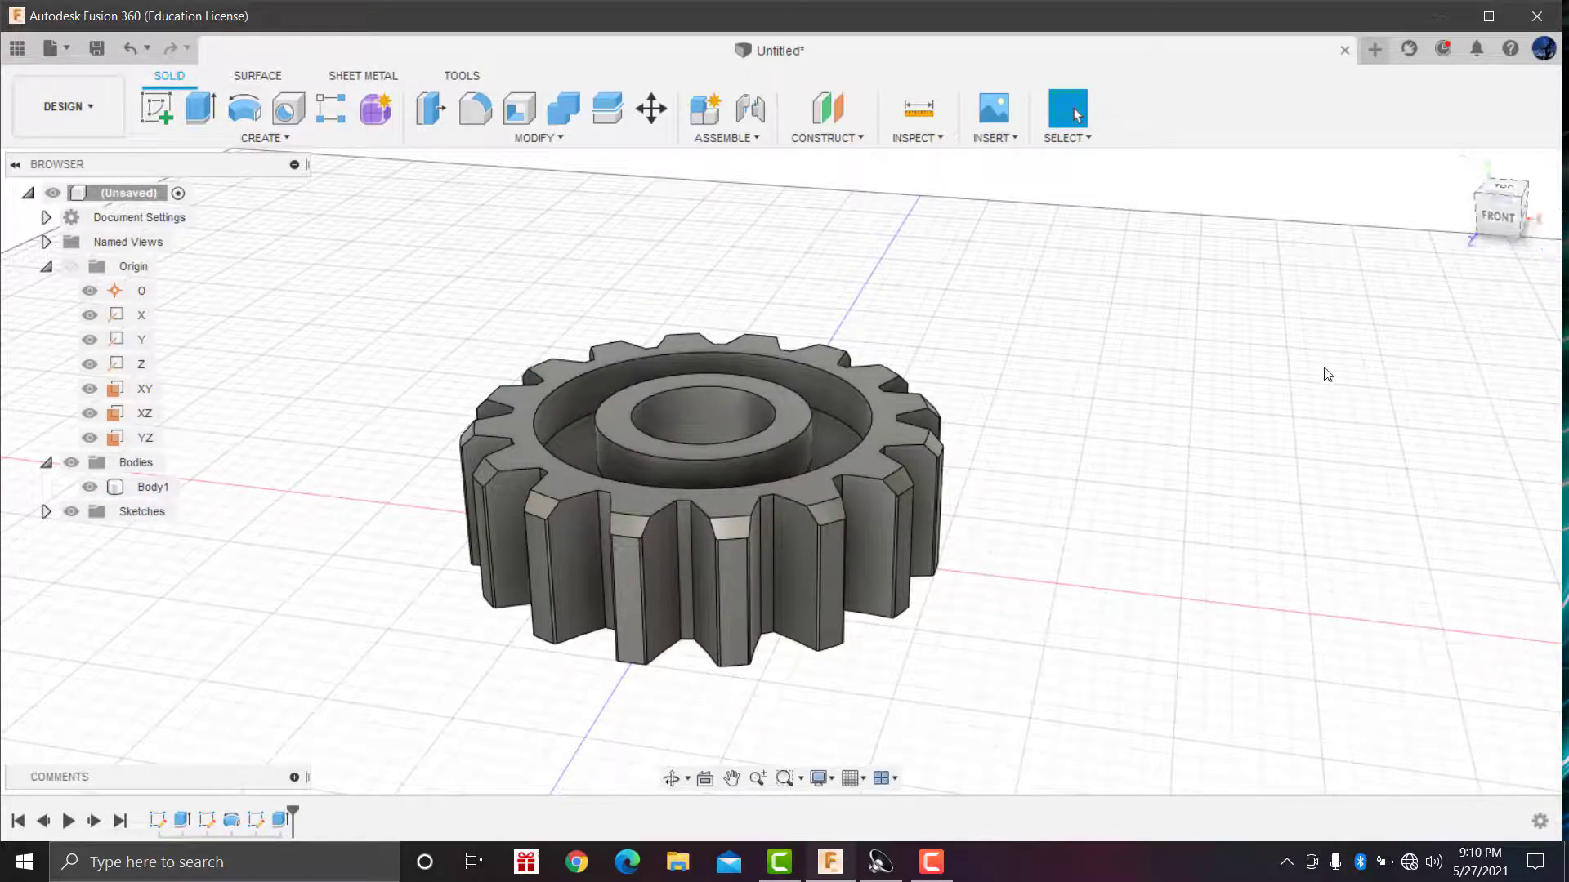
pyautogui.hotkey('ctrl', 'z')
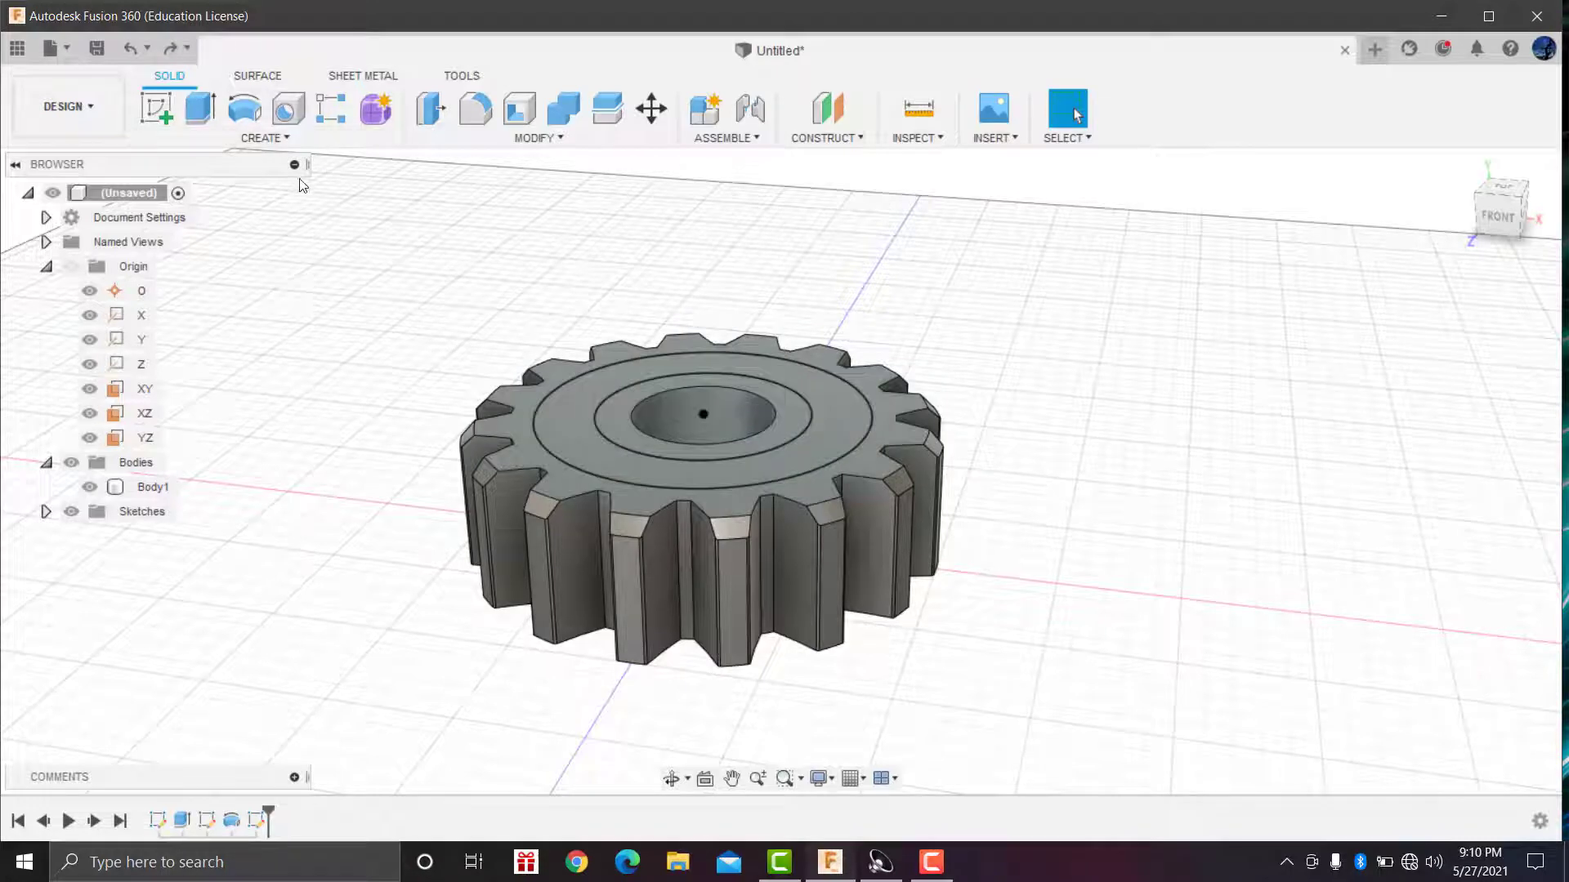
# Step: Extrude the ring profile between the circles as a -10 mm cut into the top face
pyautogui.click(201, 110)
pyautogui.click(577, 406)
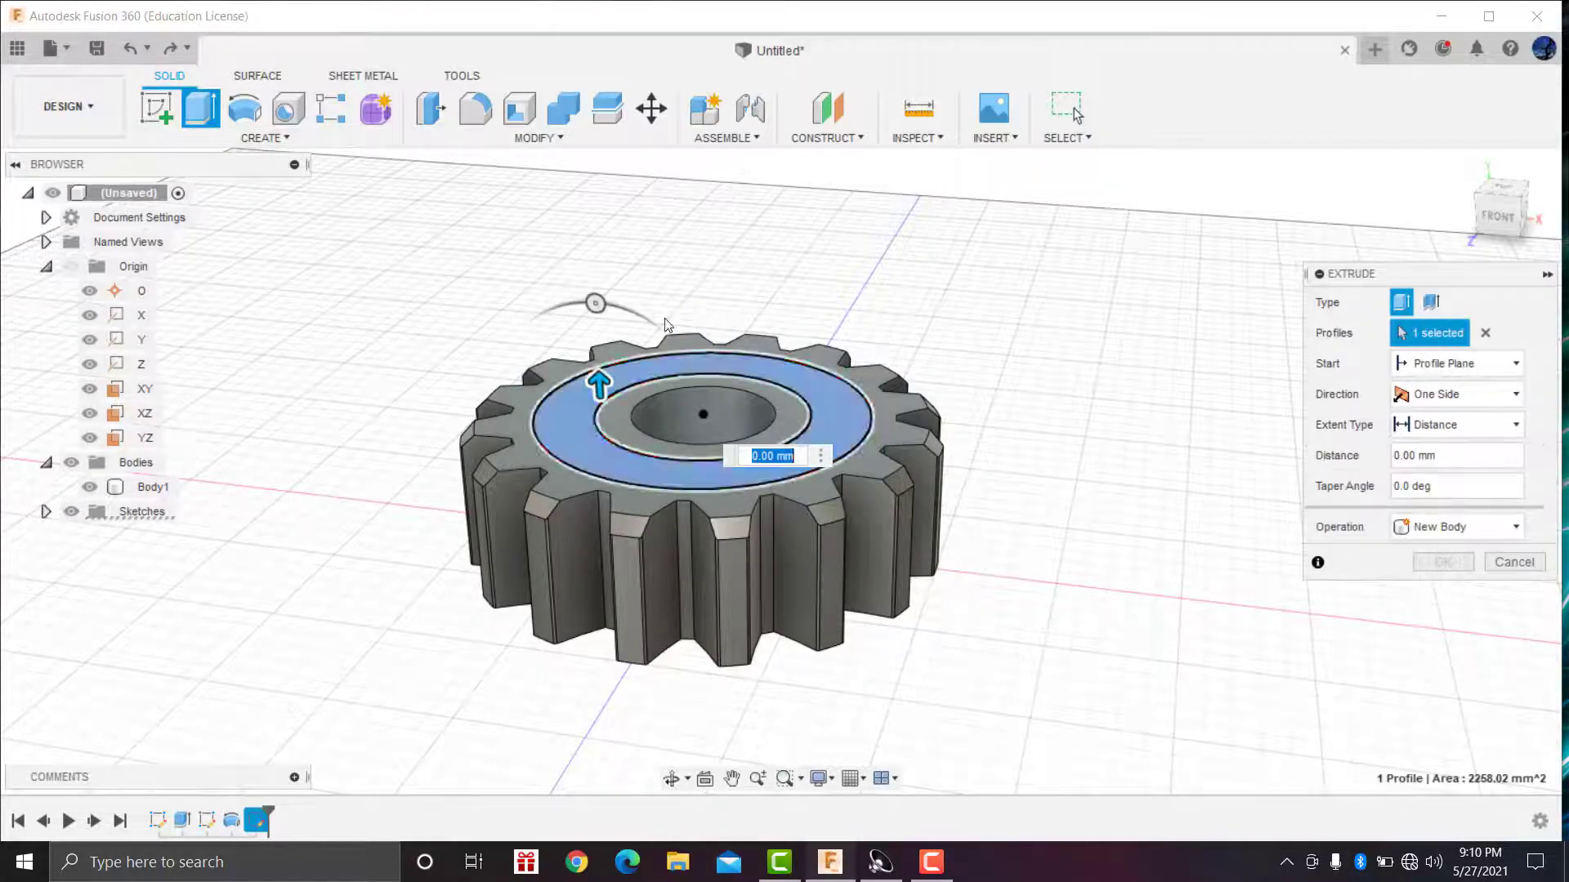
pyautogui.press('BackSpace')
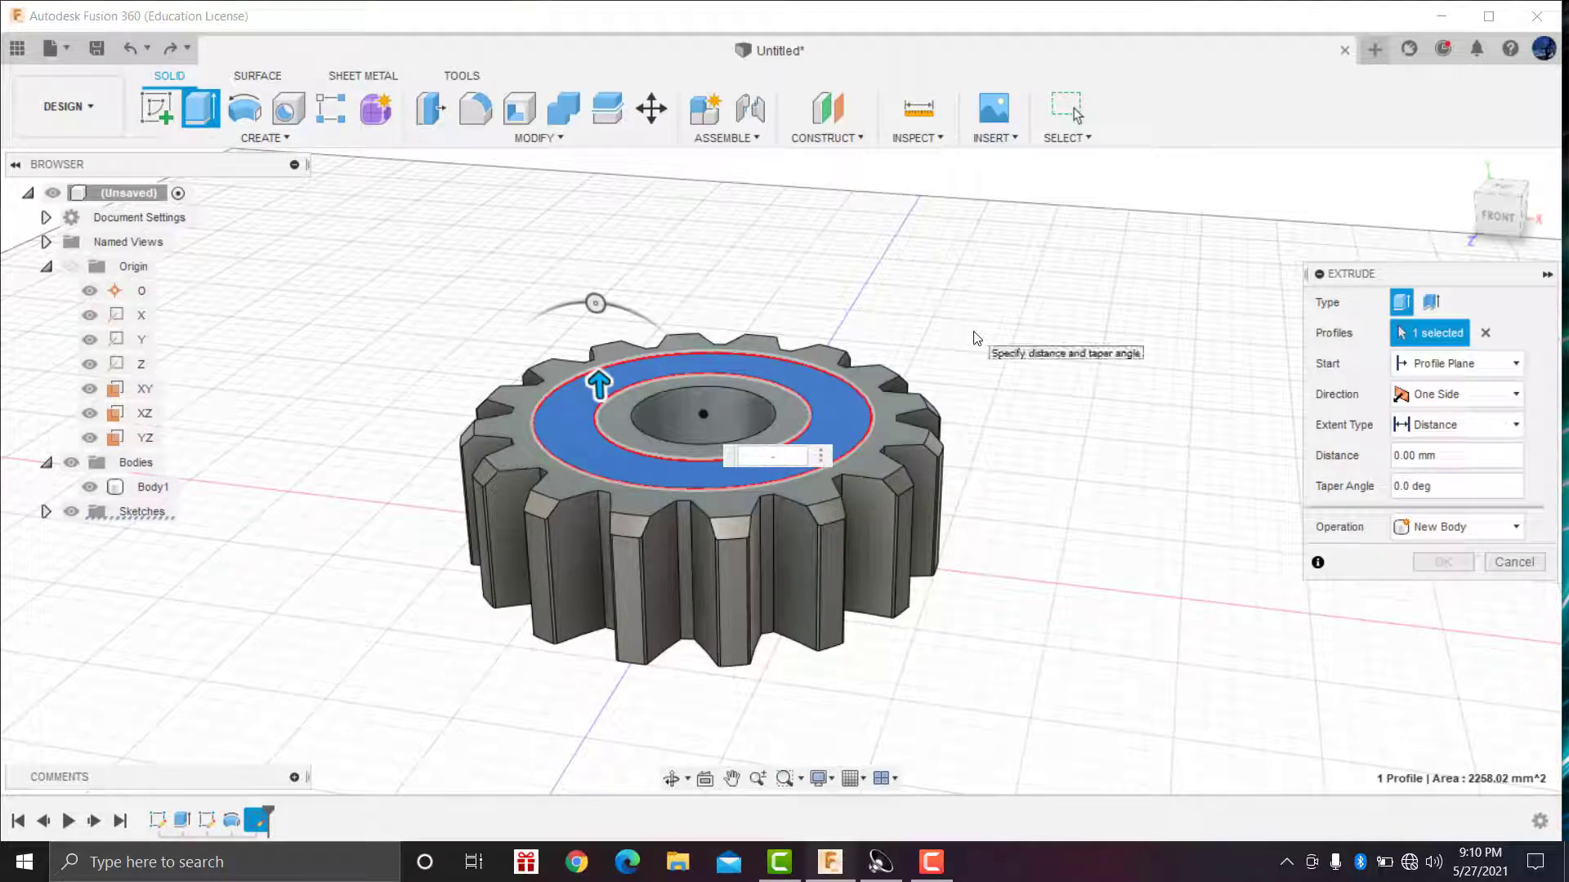
pyautogui.write('-10')
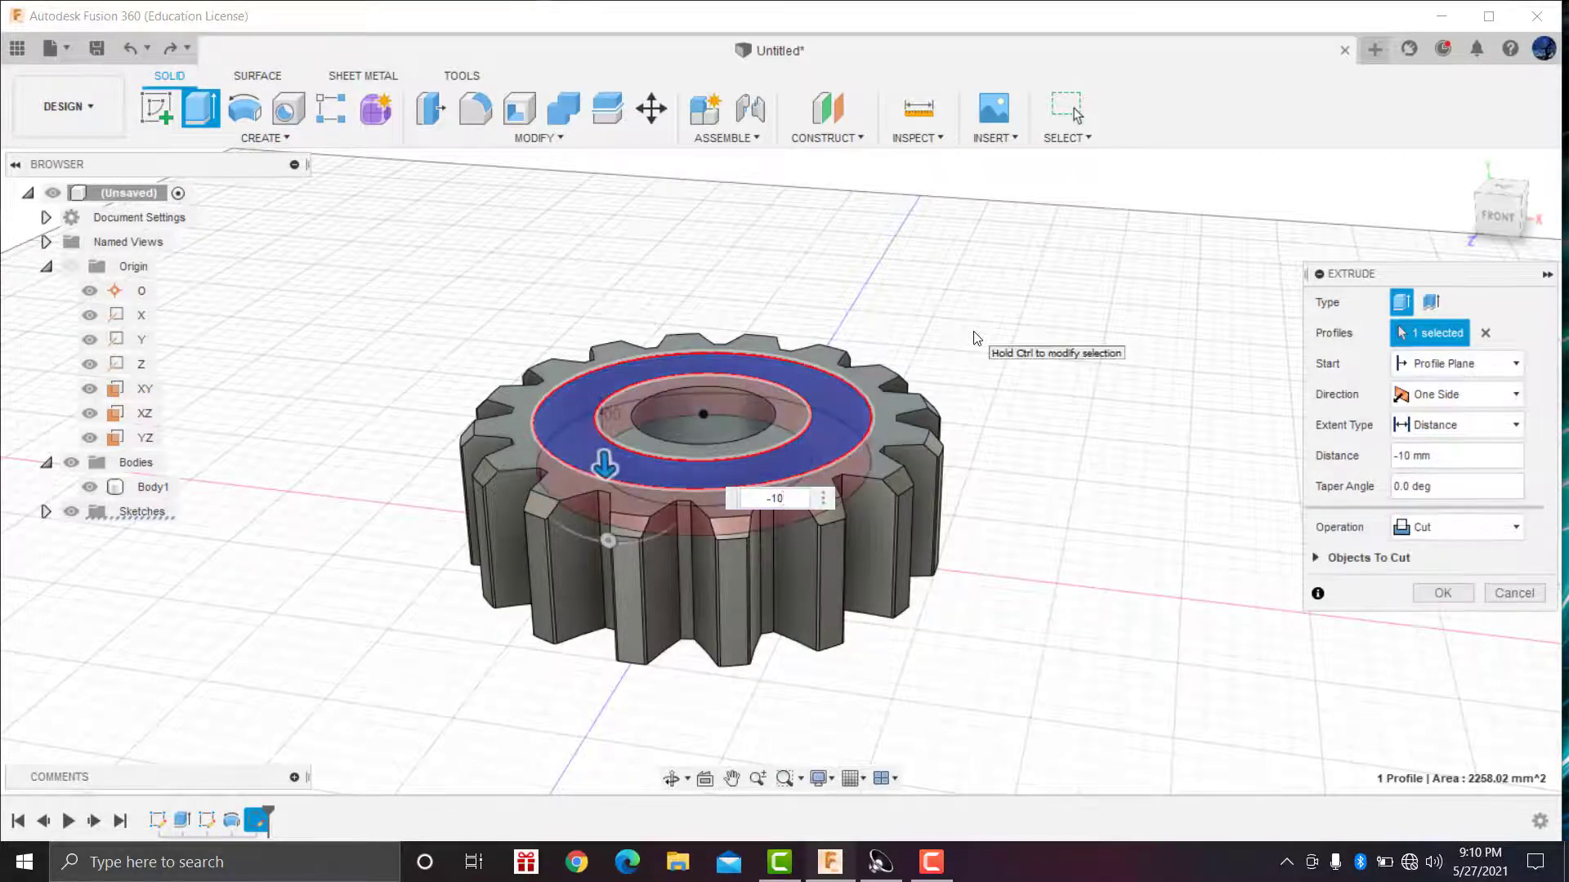
pyautogui.press('Return')
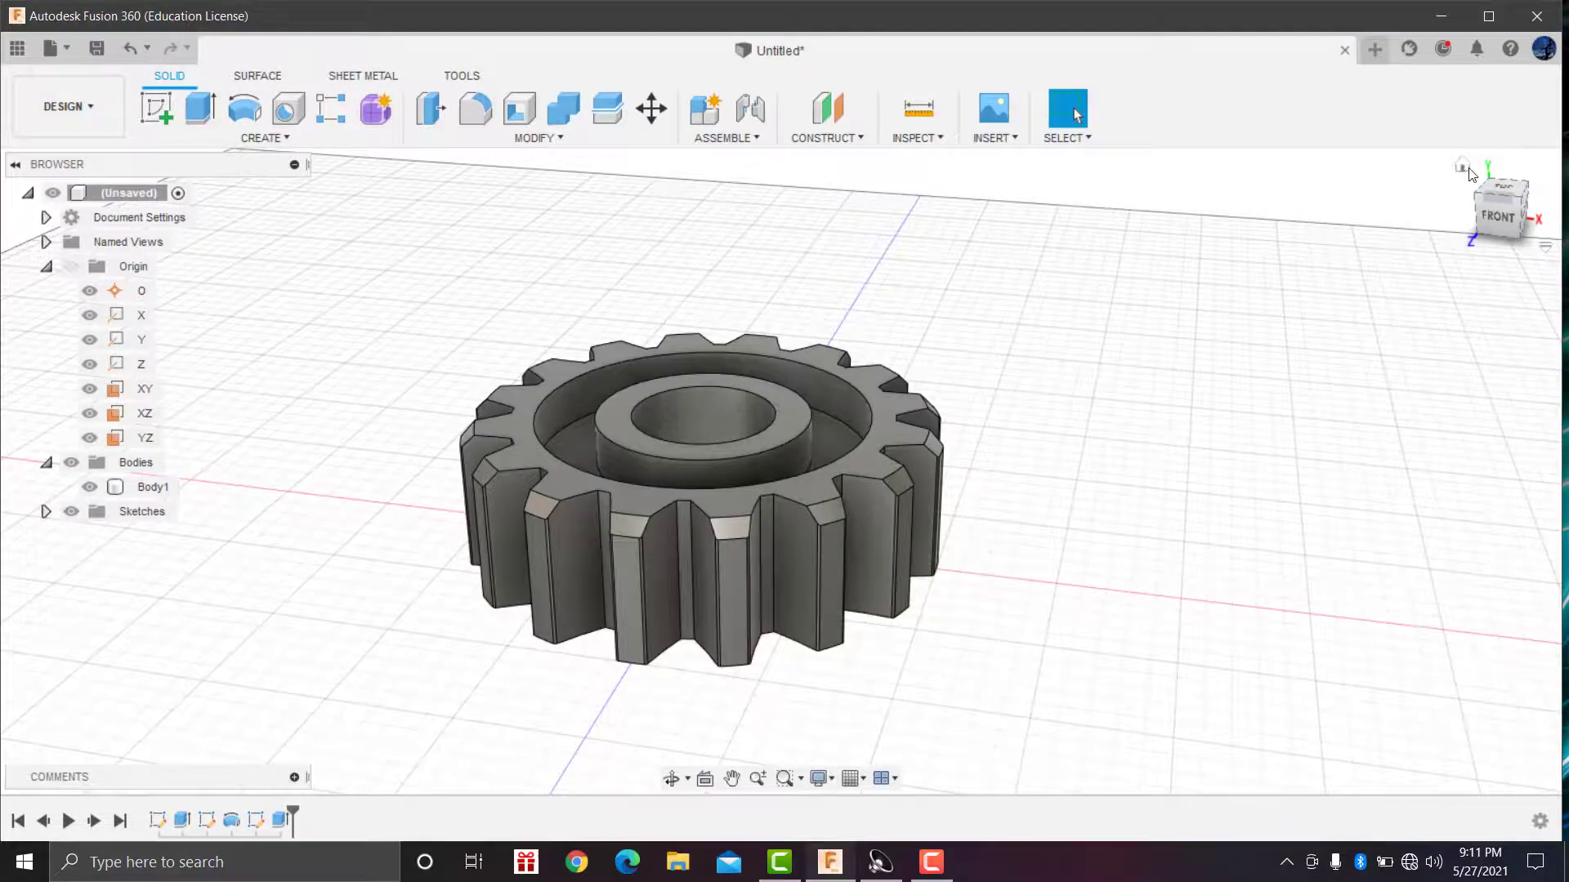
# Step: Return to the home view and zoom to inspect the recessed ring and raised hub
pyautogui.click(1466, 165)
pyautogui.click(964, 384)
pyautogui.scroll(5, 920, 395)
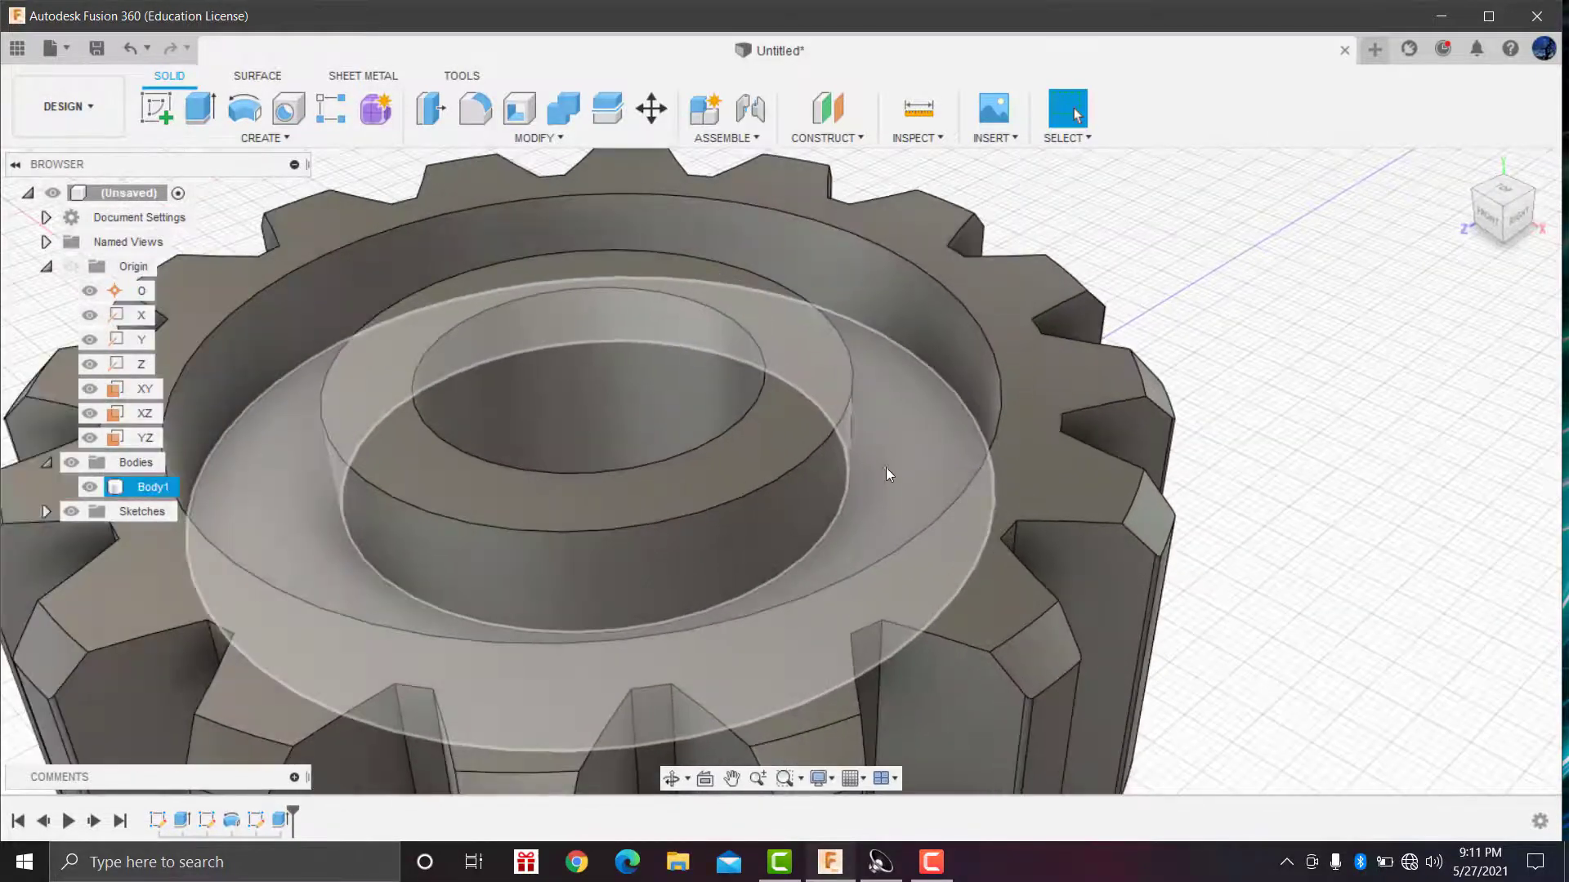
pyautogui.scroll(-3, 898, 370)
pyautogui.scroll(-2, 899, 373)
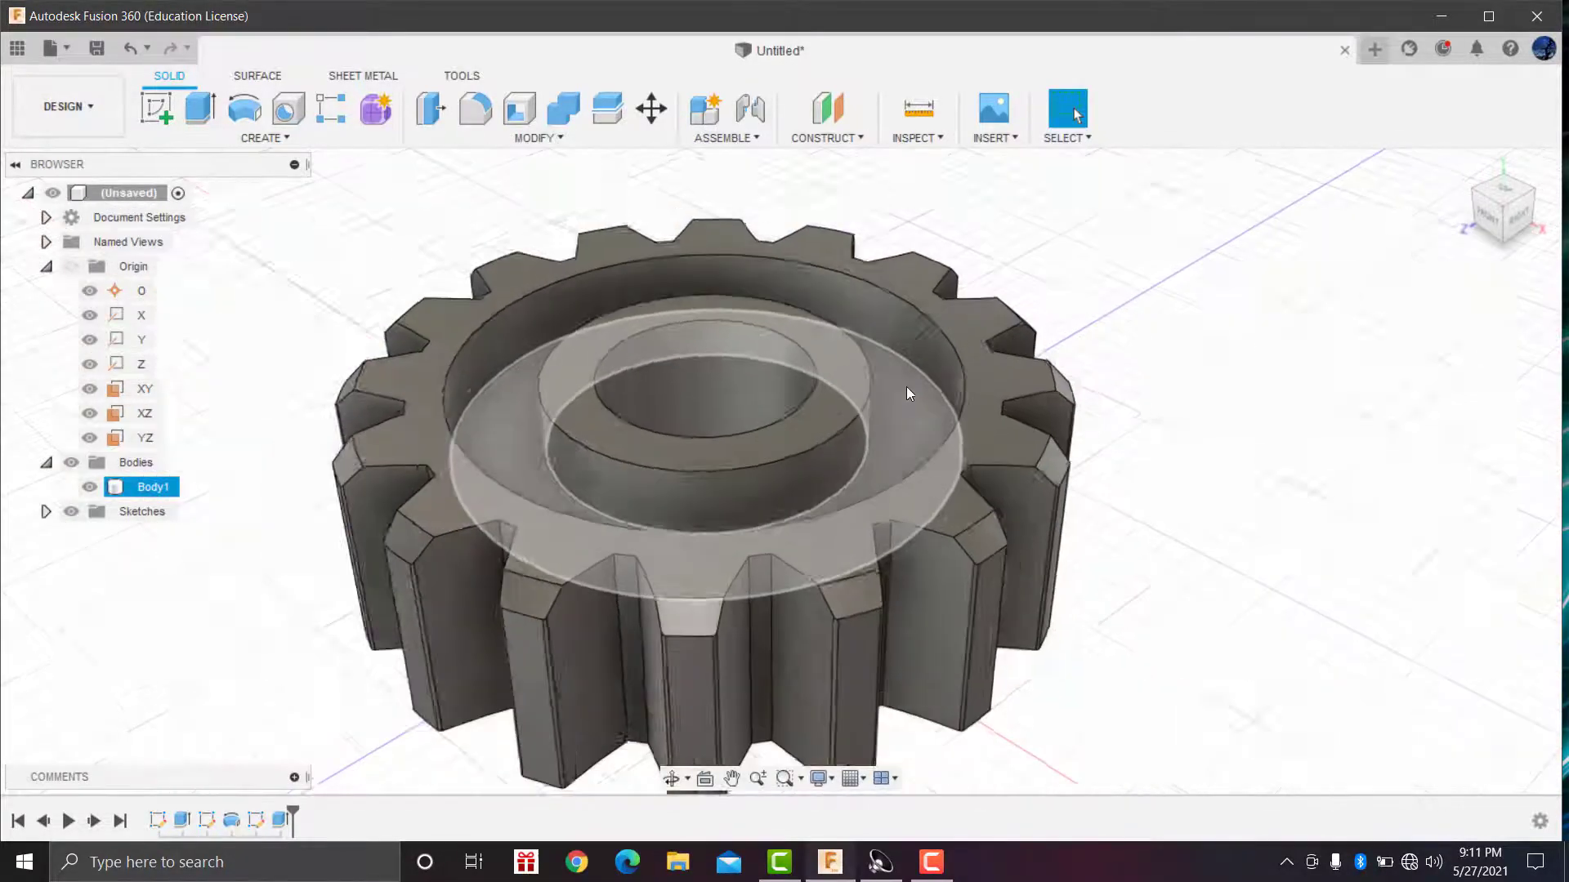
pyautogui.scroll(-2, 906, 385)
pyautogui.scroll(-1, 909, 397)
pyautogui.click(1188, 375)
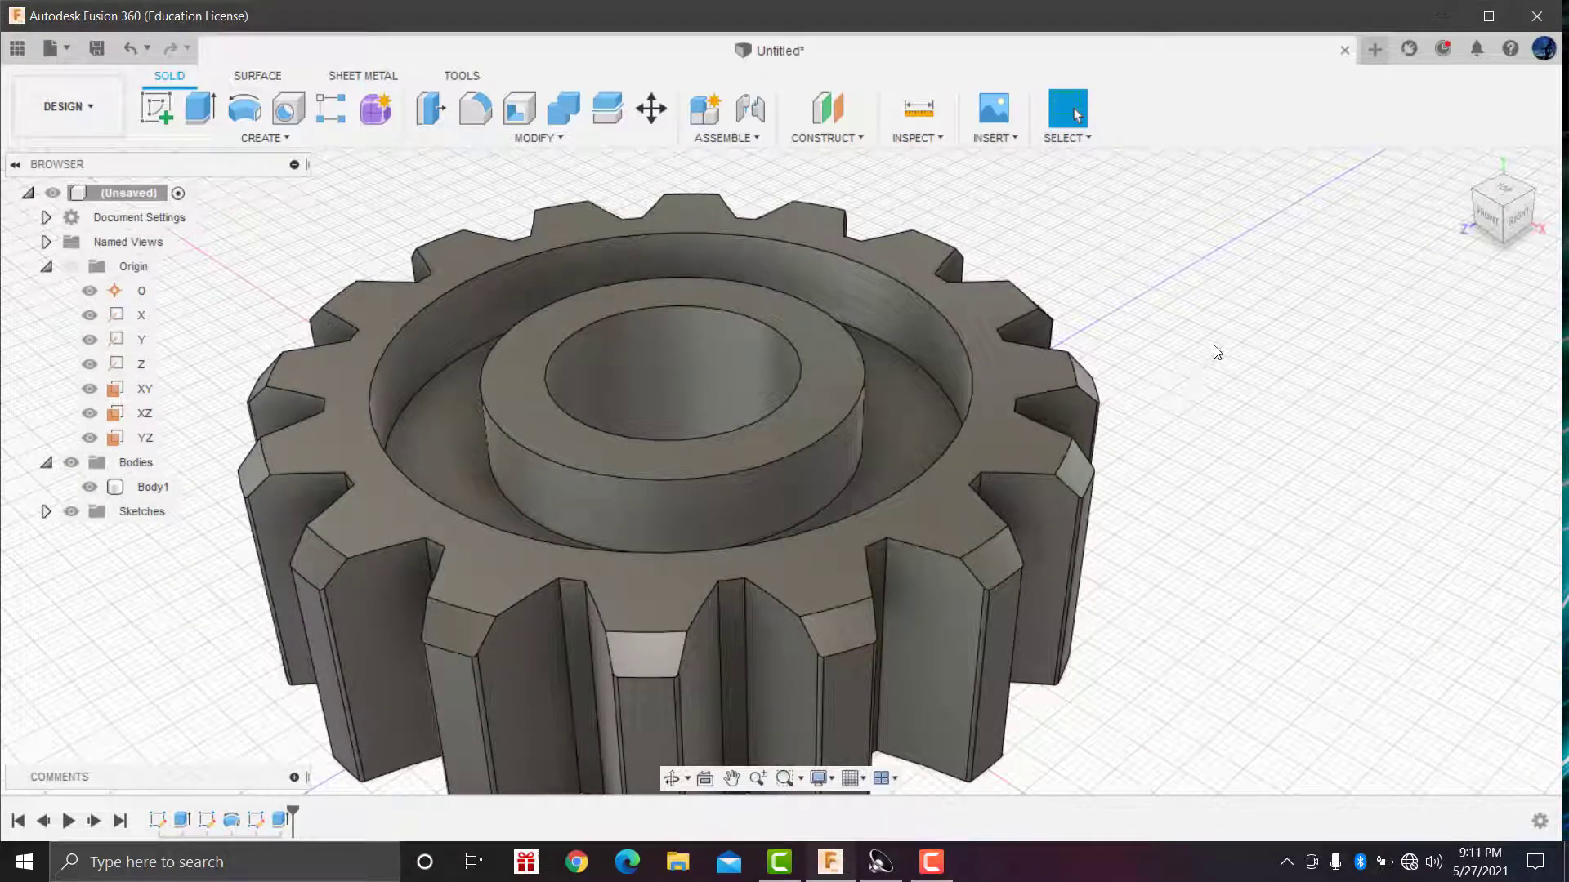
# Step: Undo the 10 mm cut and re-extrude the outer ring profile as a 5 mm recess
pyautogui.hotkey('ctrl', 'z')
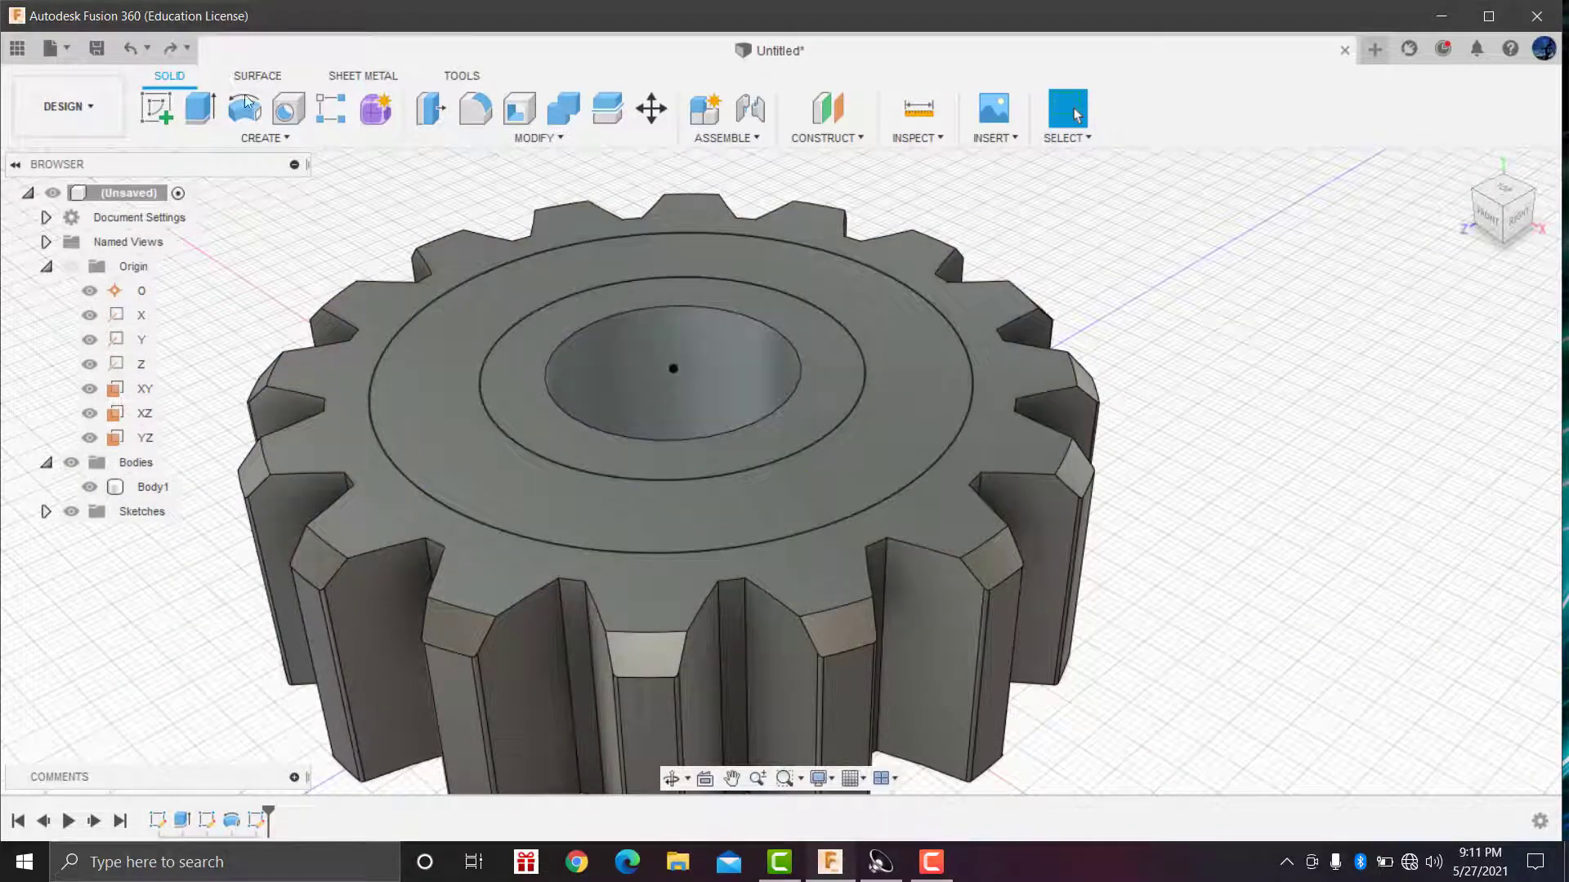
pyautogui.click(198, 108)
pyautogui.click(900, 353)
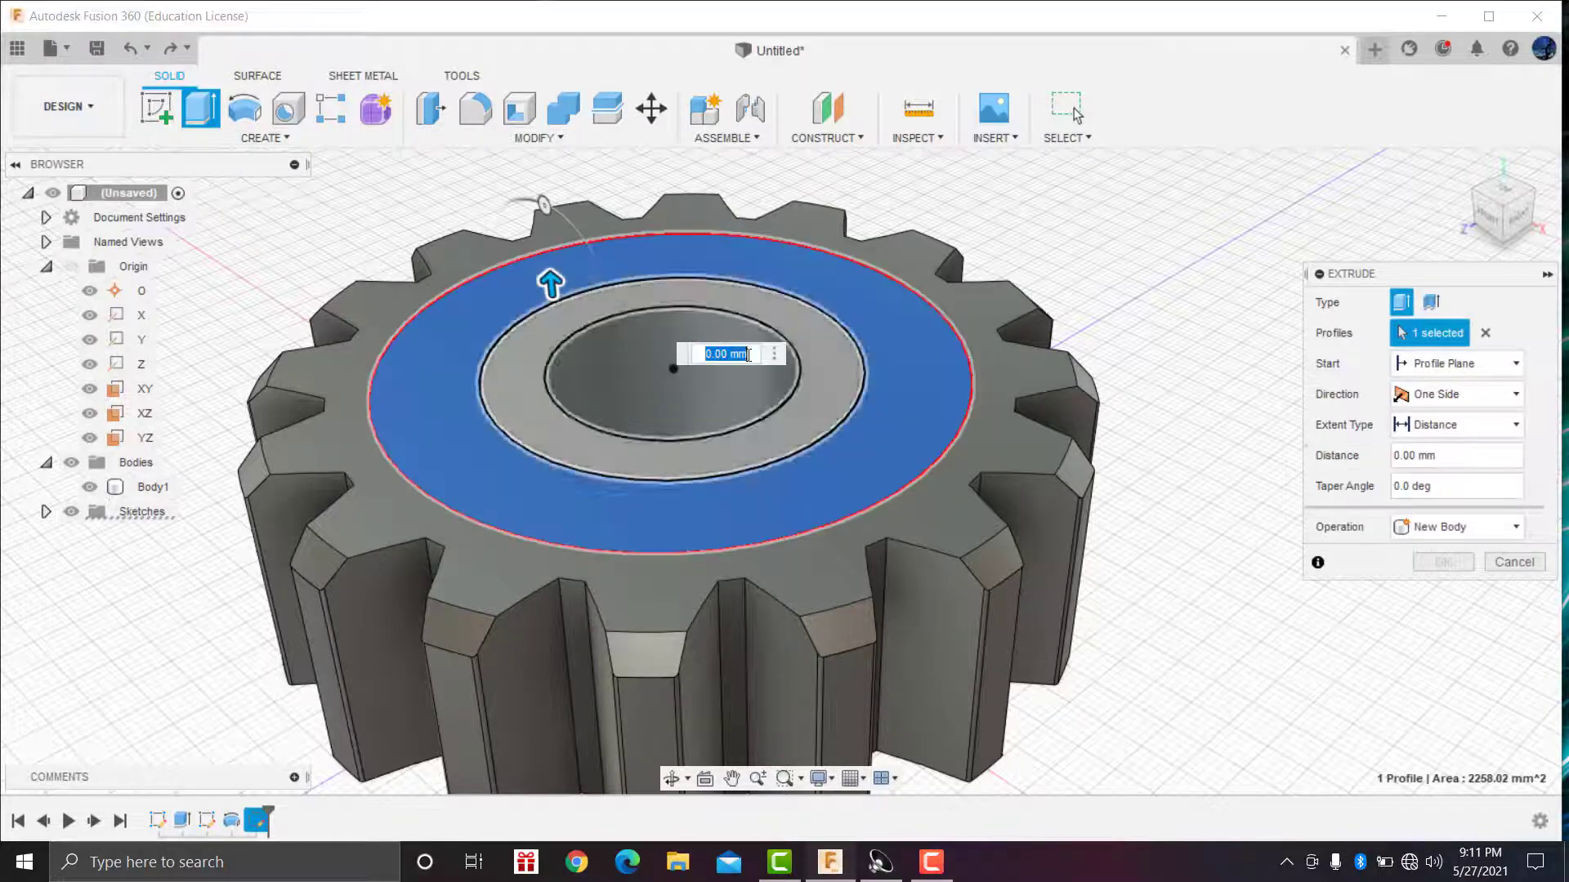
pyautogui.press('BackSpace')
pyautogui.write('-5')
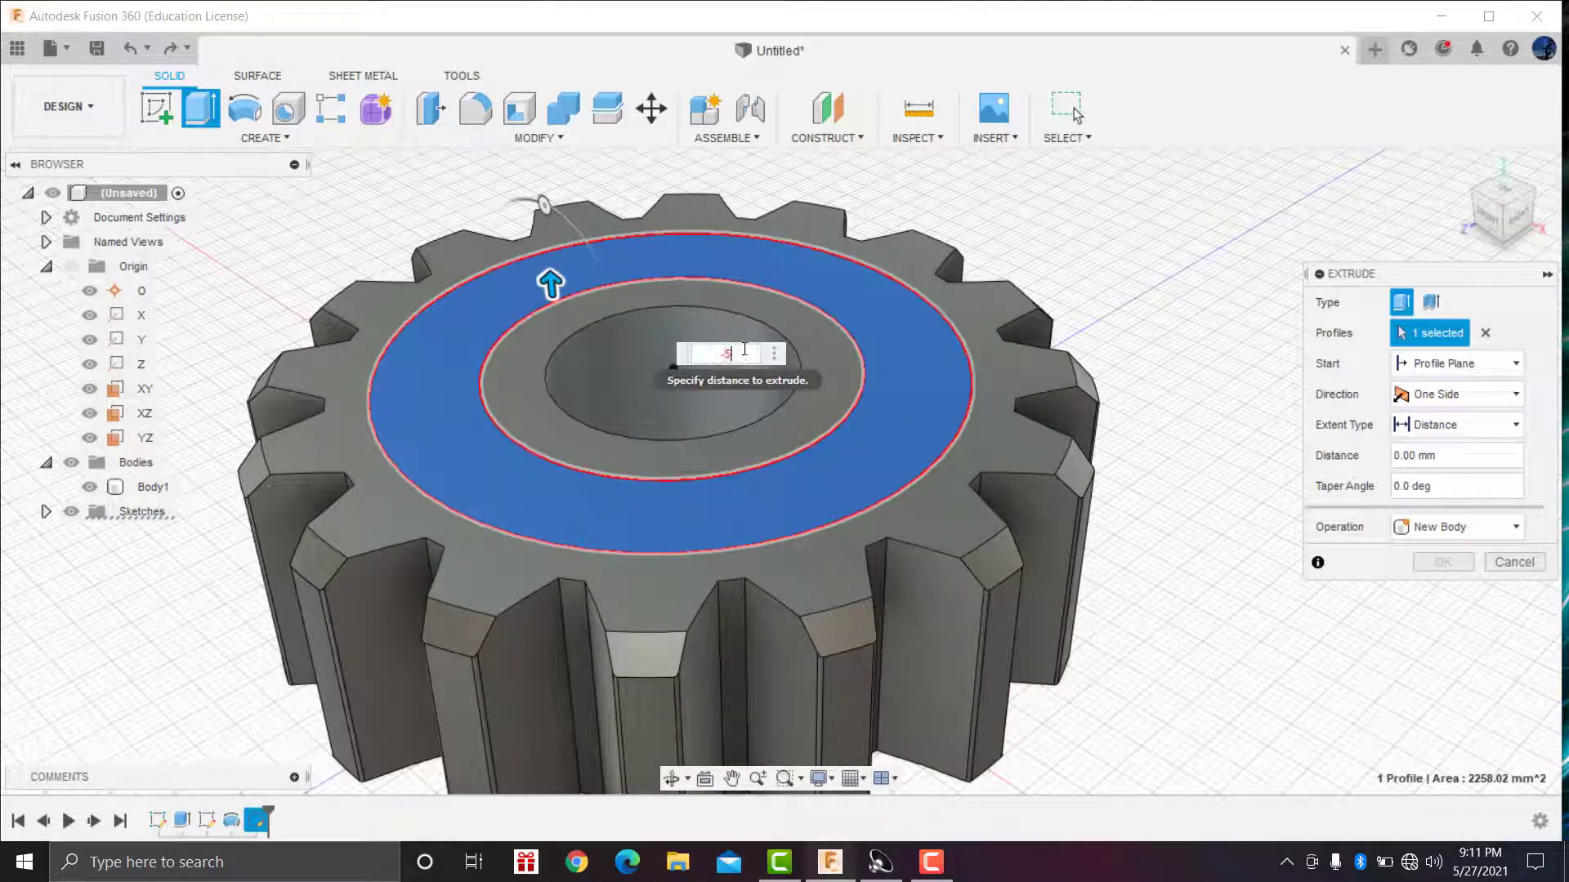
pyautogui.press('Return')
# Step: Orbit around the gear to inspect the recess, then return to the home view
pyautogui.scroll(-2, 1097, 282)
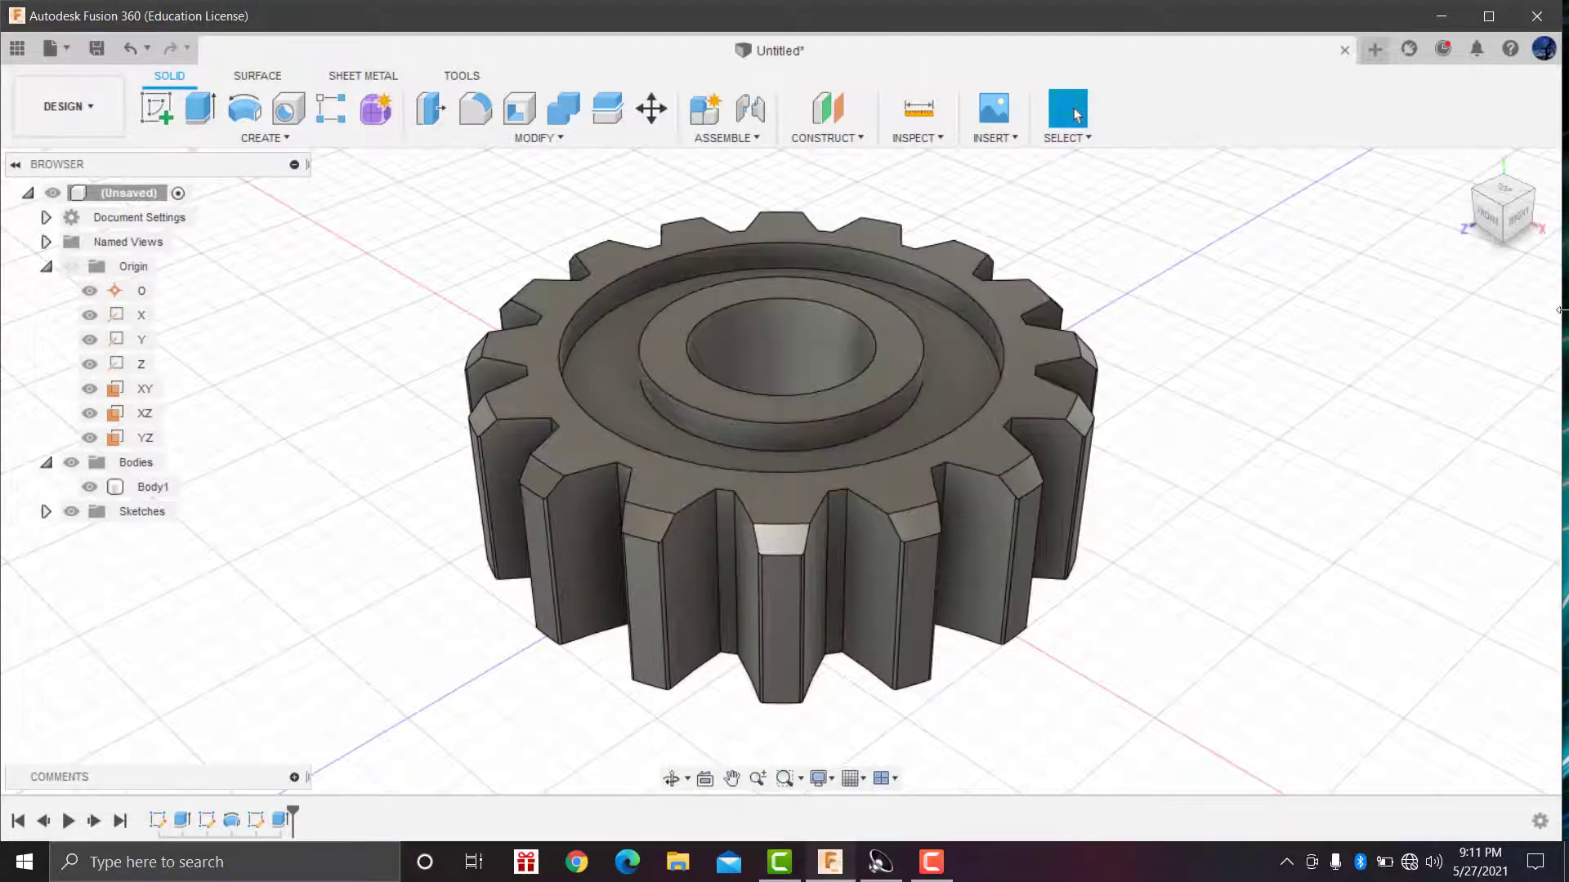
pyautogui.click(671, 778)
pyautogui.moveTo(732, 570)
pyautogui.mouseDown()
pyautogui.moveTo(732, 441)
pyautogui.moveTo(683, 672)
pyautogui.moveTo(695, 719)
pyautogui.moveTo(1188, 482)
pyautogui.mouseUp()
pyautogui.rightClick(1189, 482)
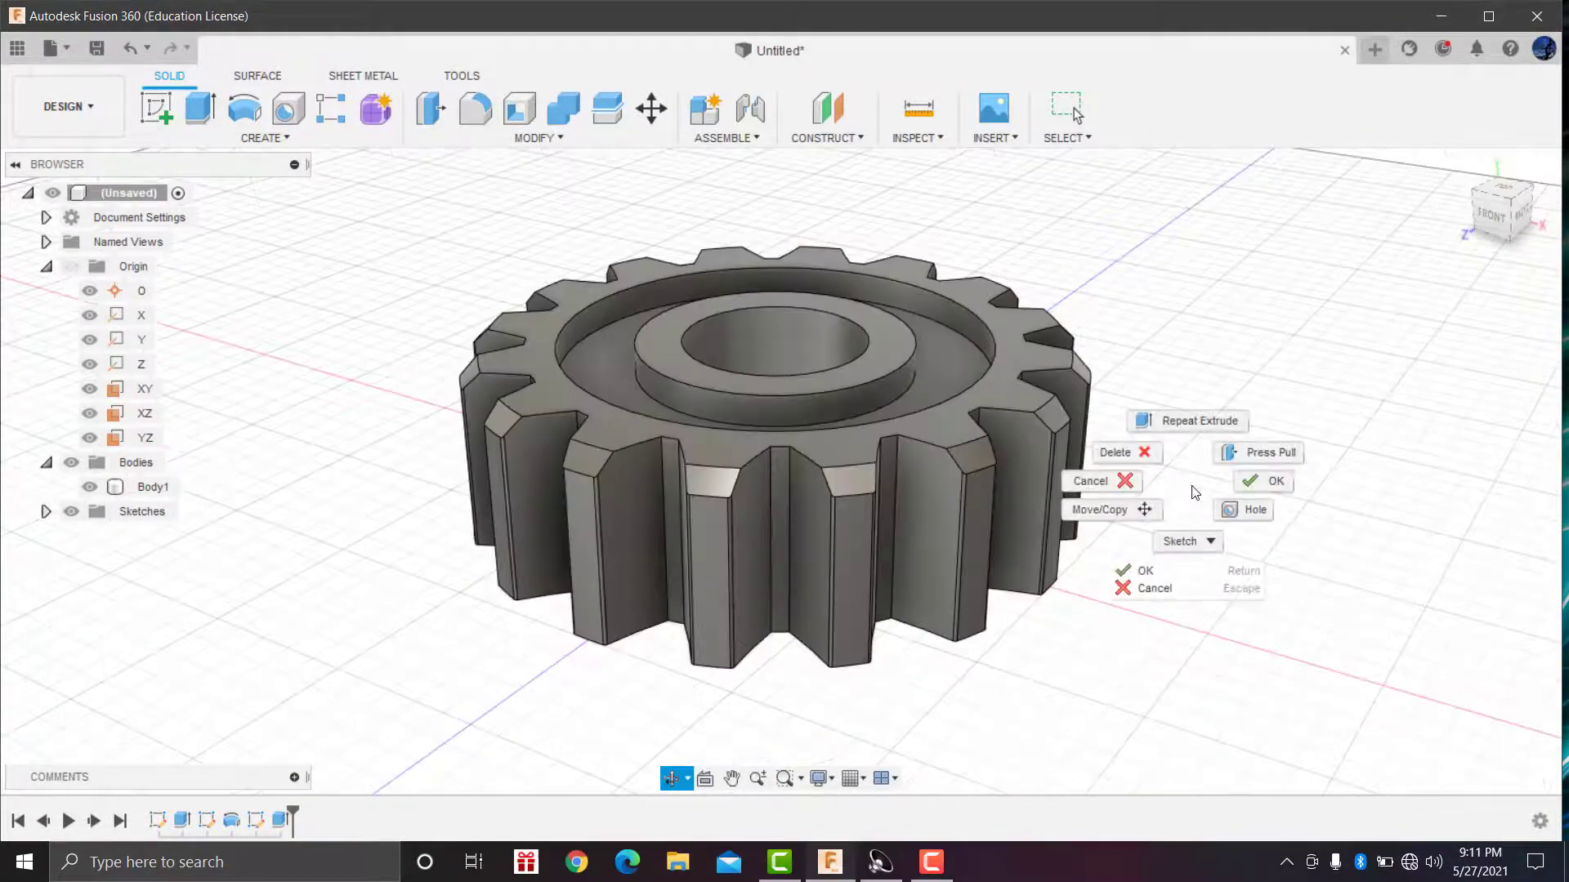
pyautogui.click(1276, 482)
pyautogui.click(1461, 170)
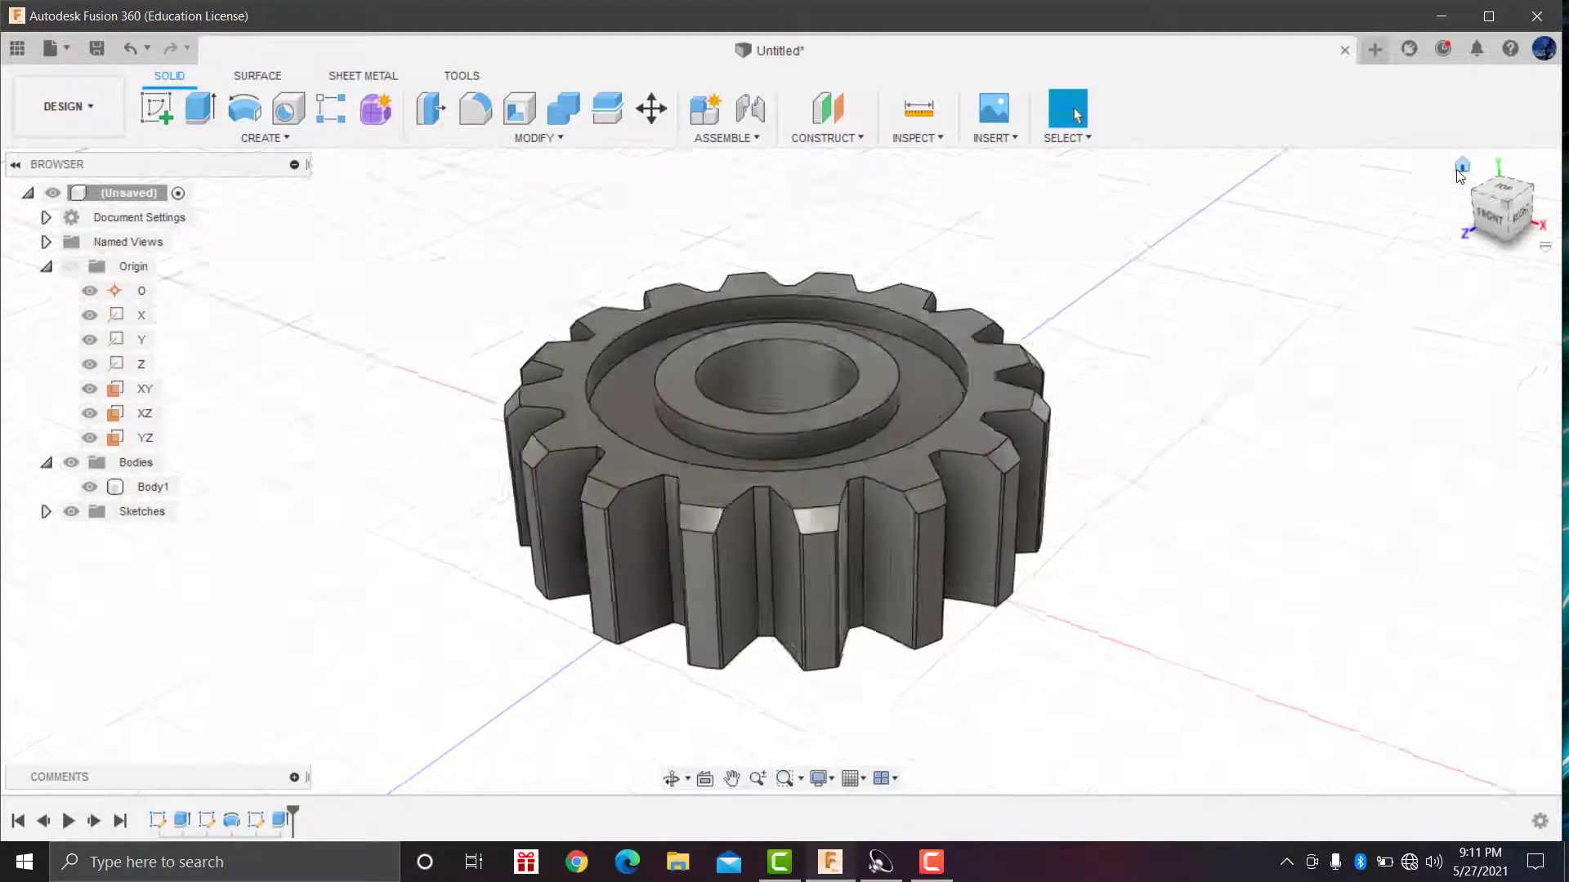
# Step: Create a midplane construction plane between the gear's top face and bottom face
pyautogui.click(823, 143)
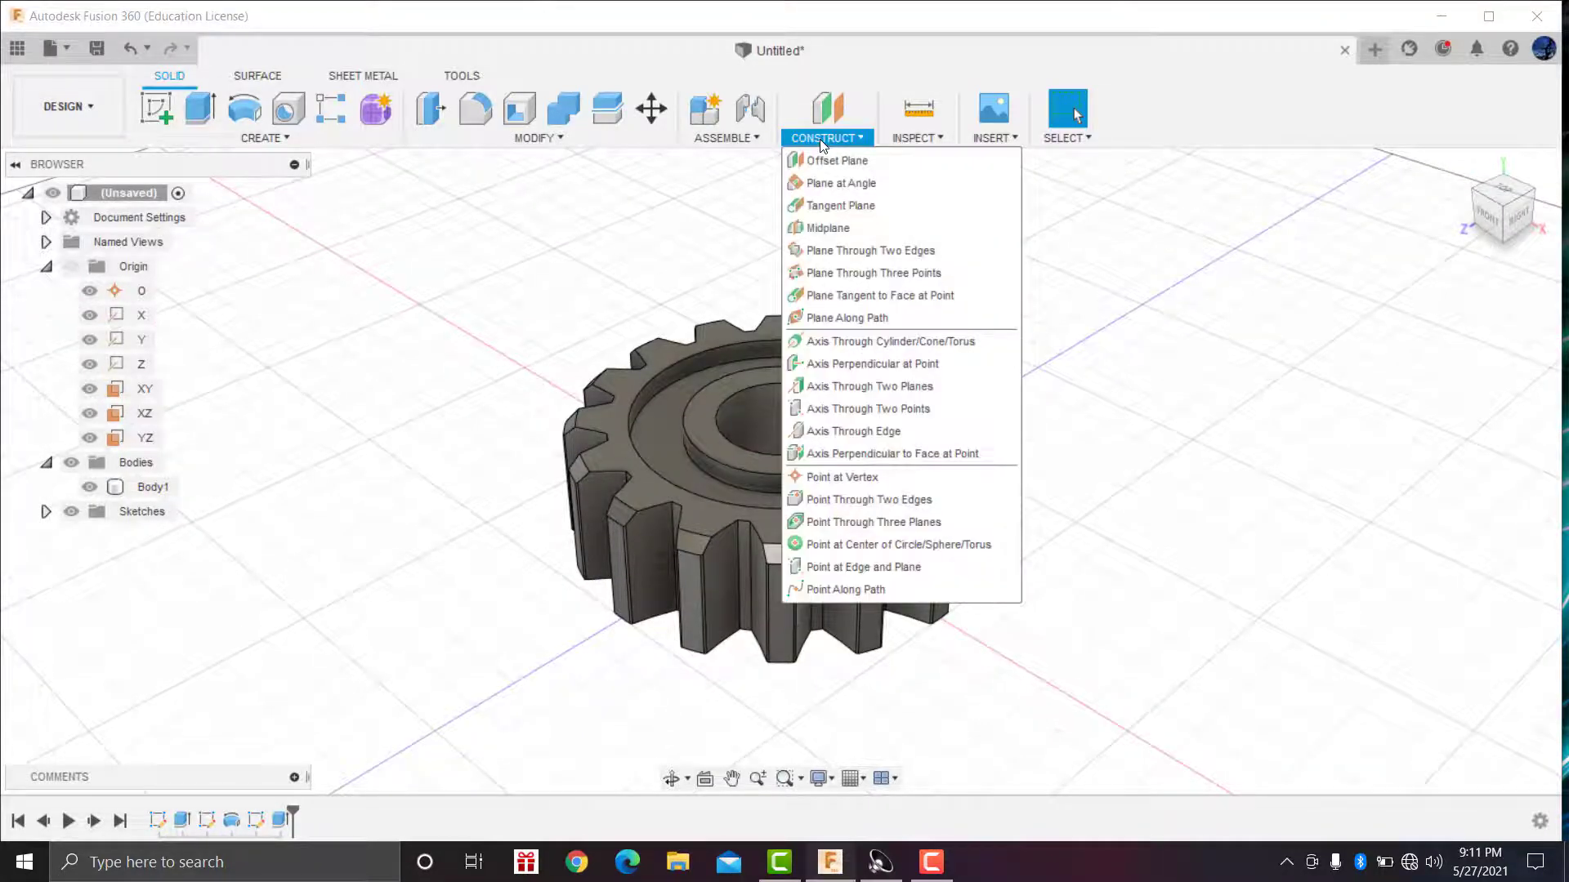
pyautogui.click(812, 229)
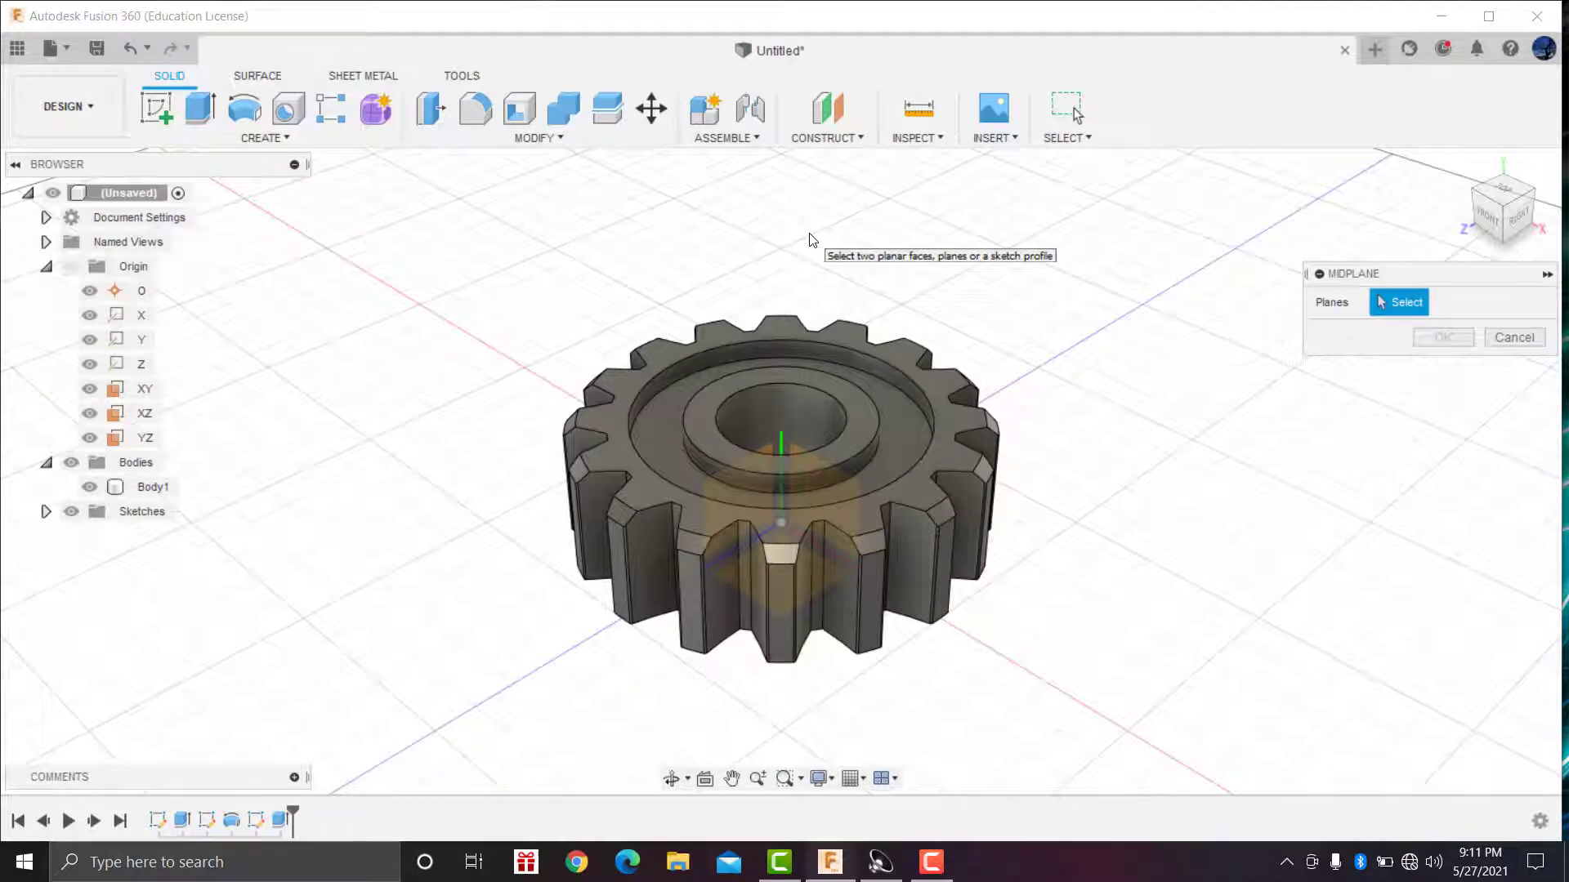
pyautogui.click(958, 417)
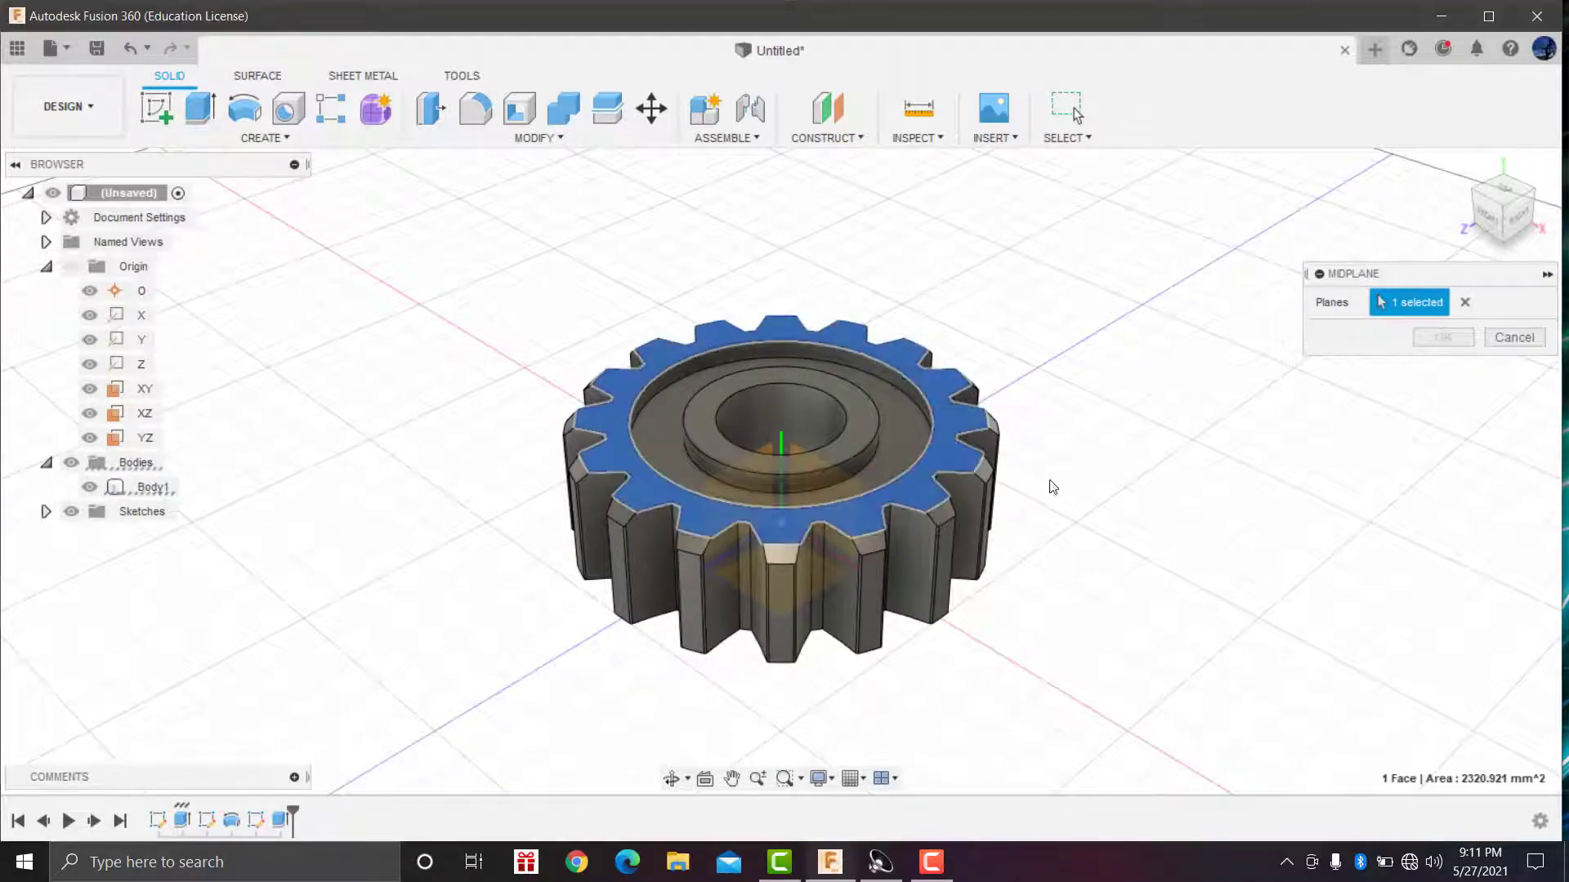
pyautogui.click(669, 778)
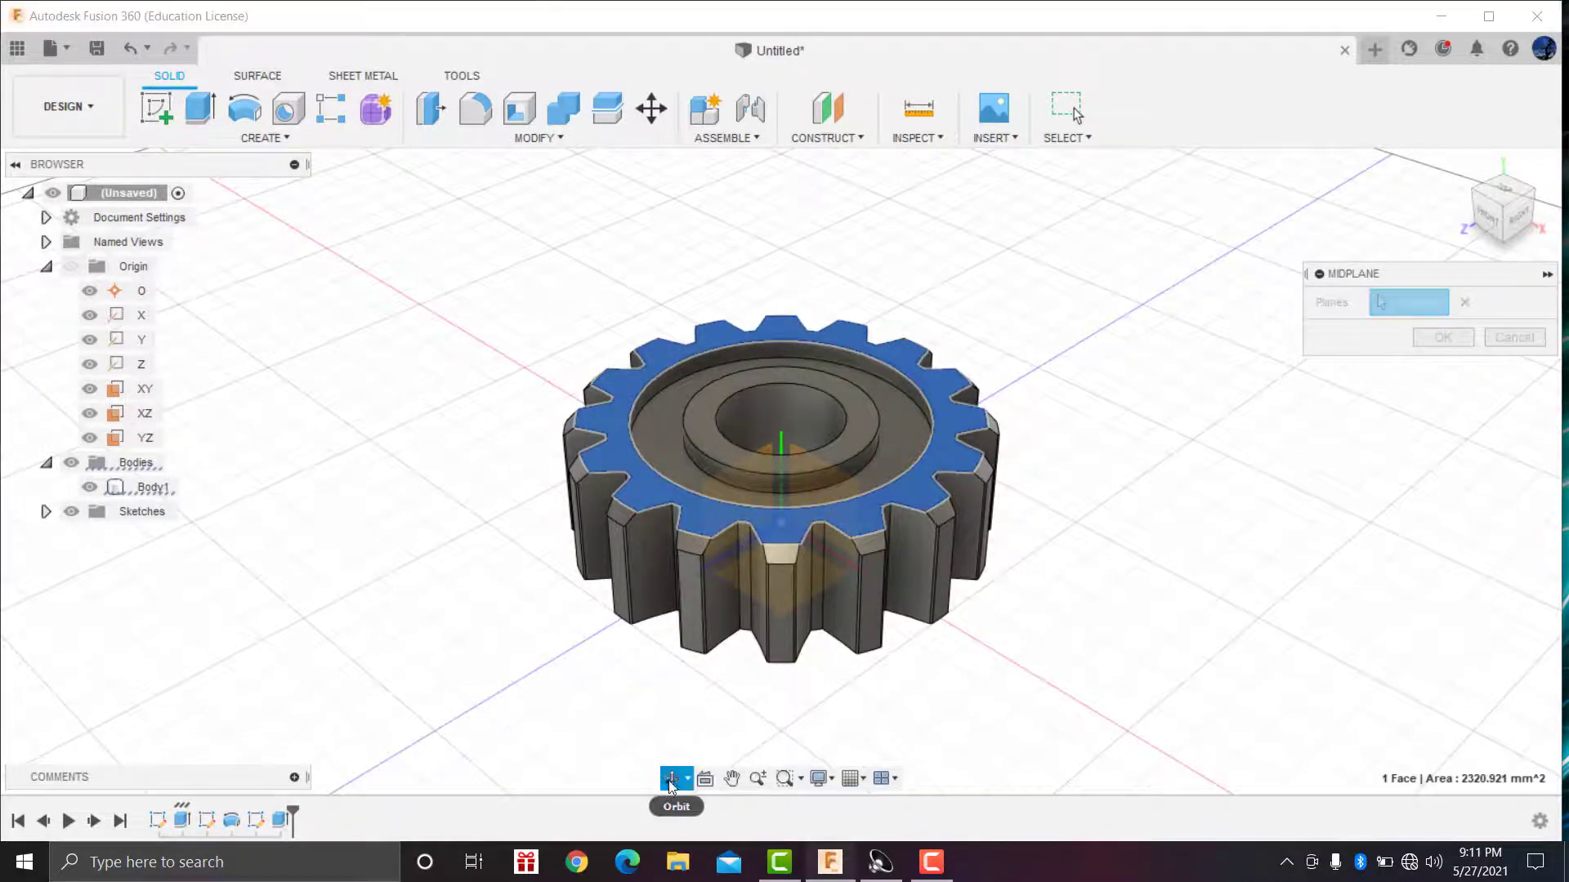
pyautogui.moveTo(817, 572); pyautogui.dragTo(891, 463)
pyautogui.rightClick(891, 464)
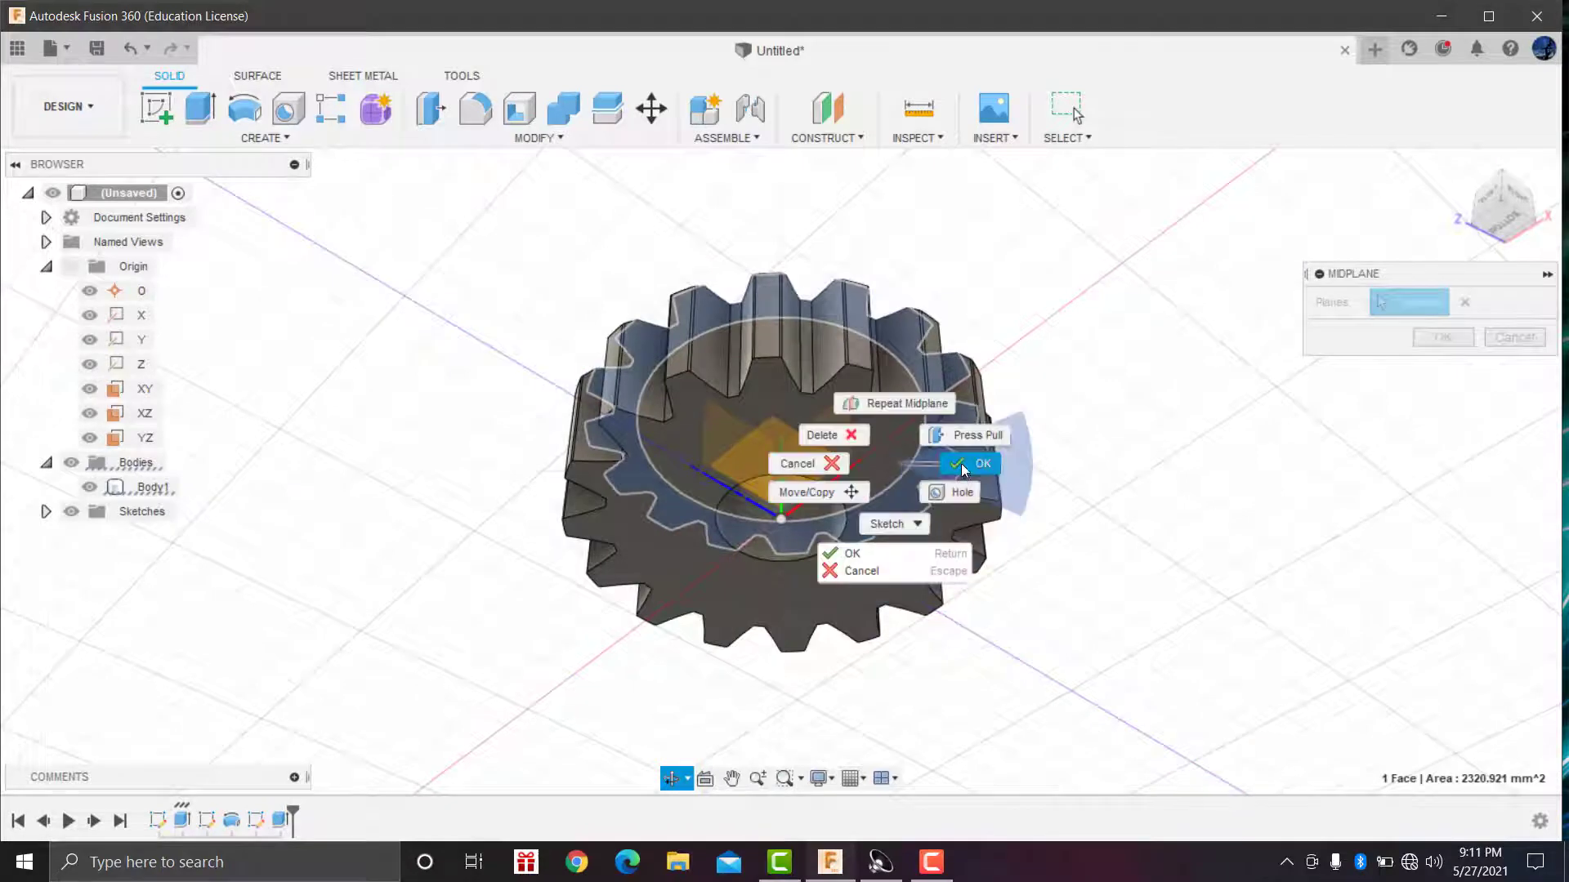
pyautogui.click(961, 463)
pyautogui.click(869, 556)
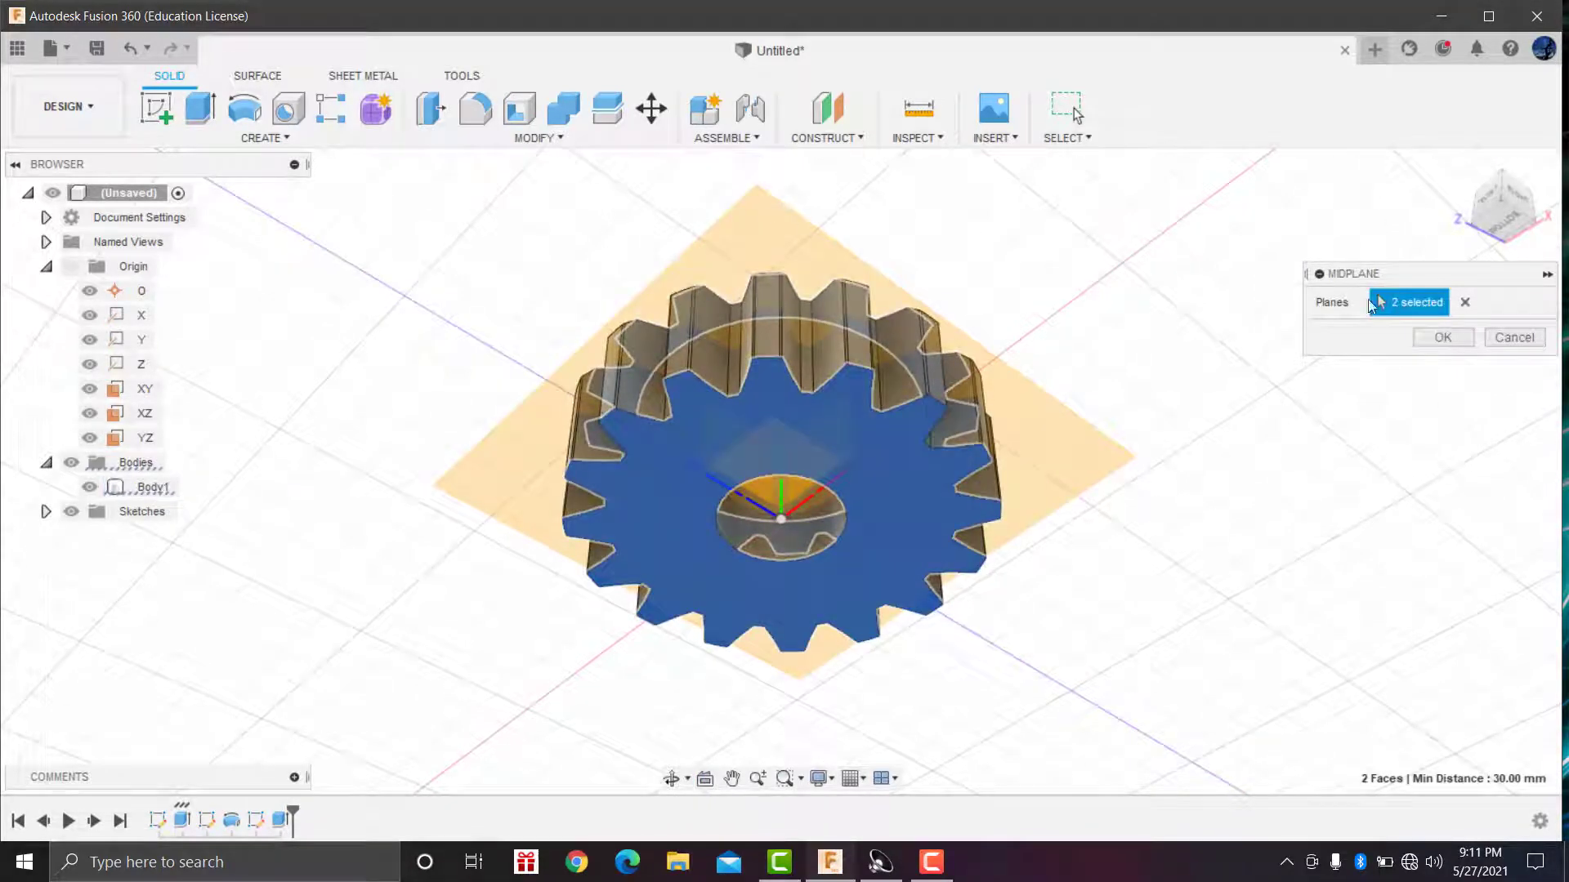
pyautogui.click(1439, 337)
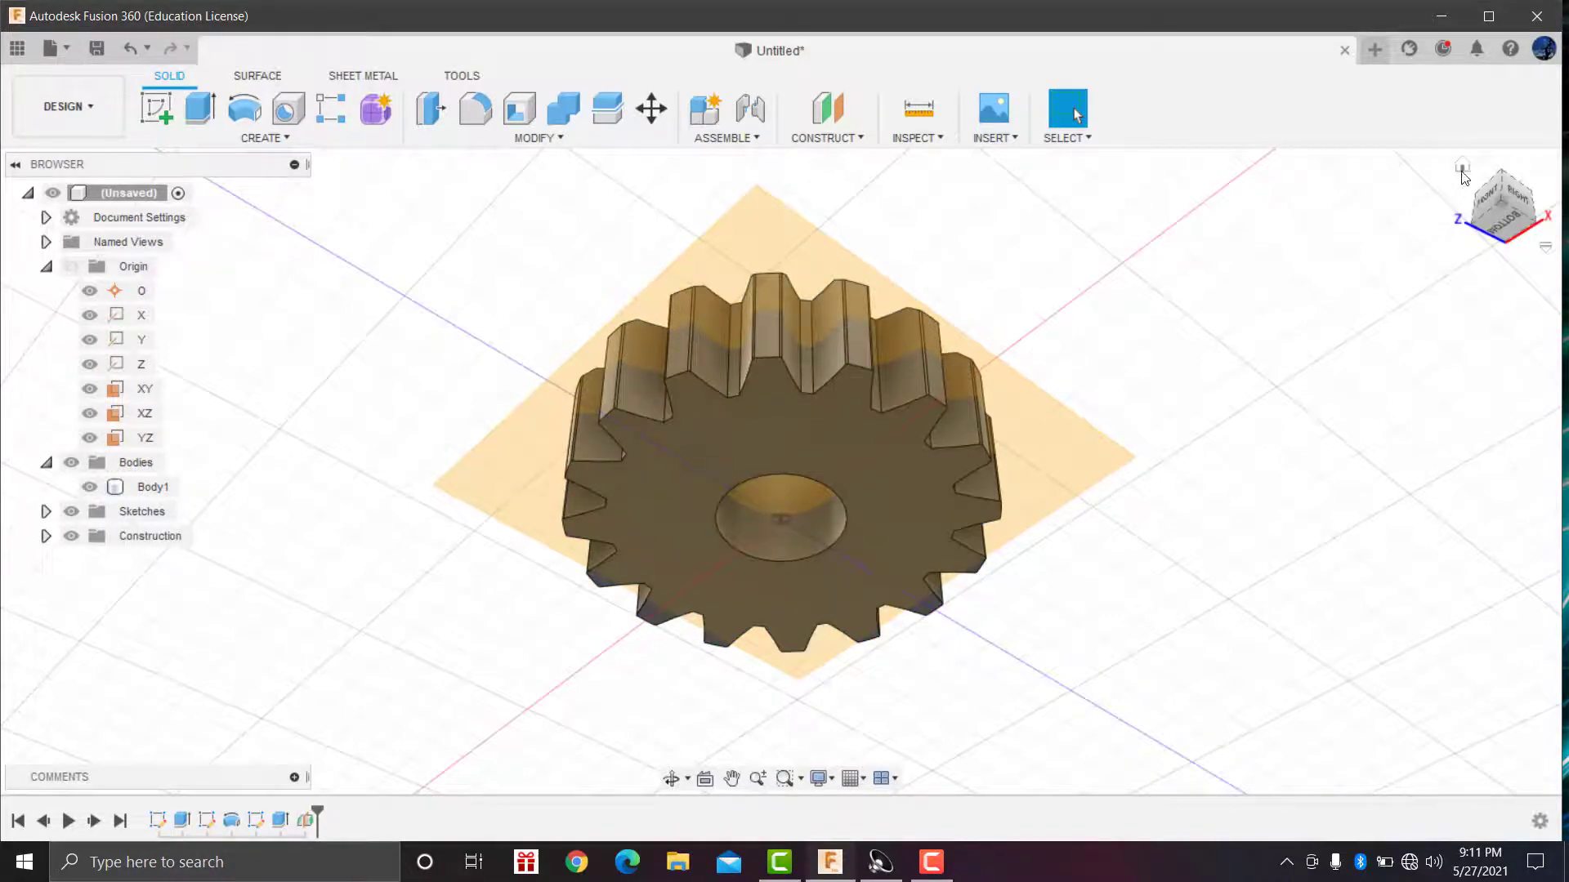
pyautogui.click(1461, 167)
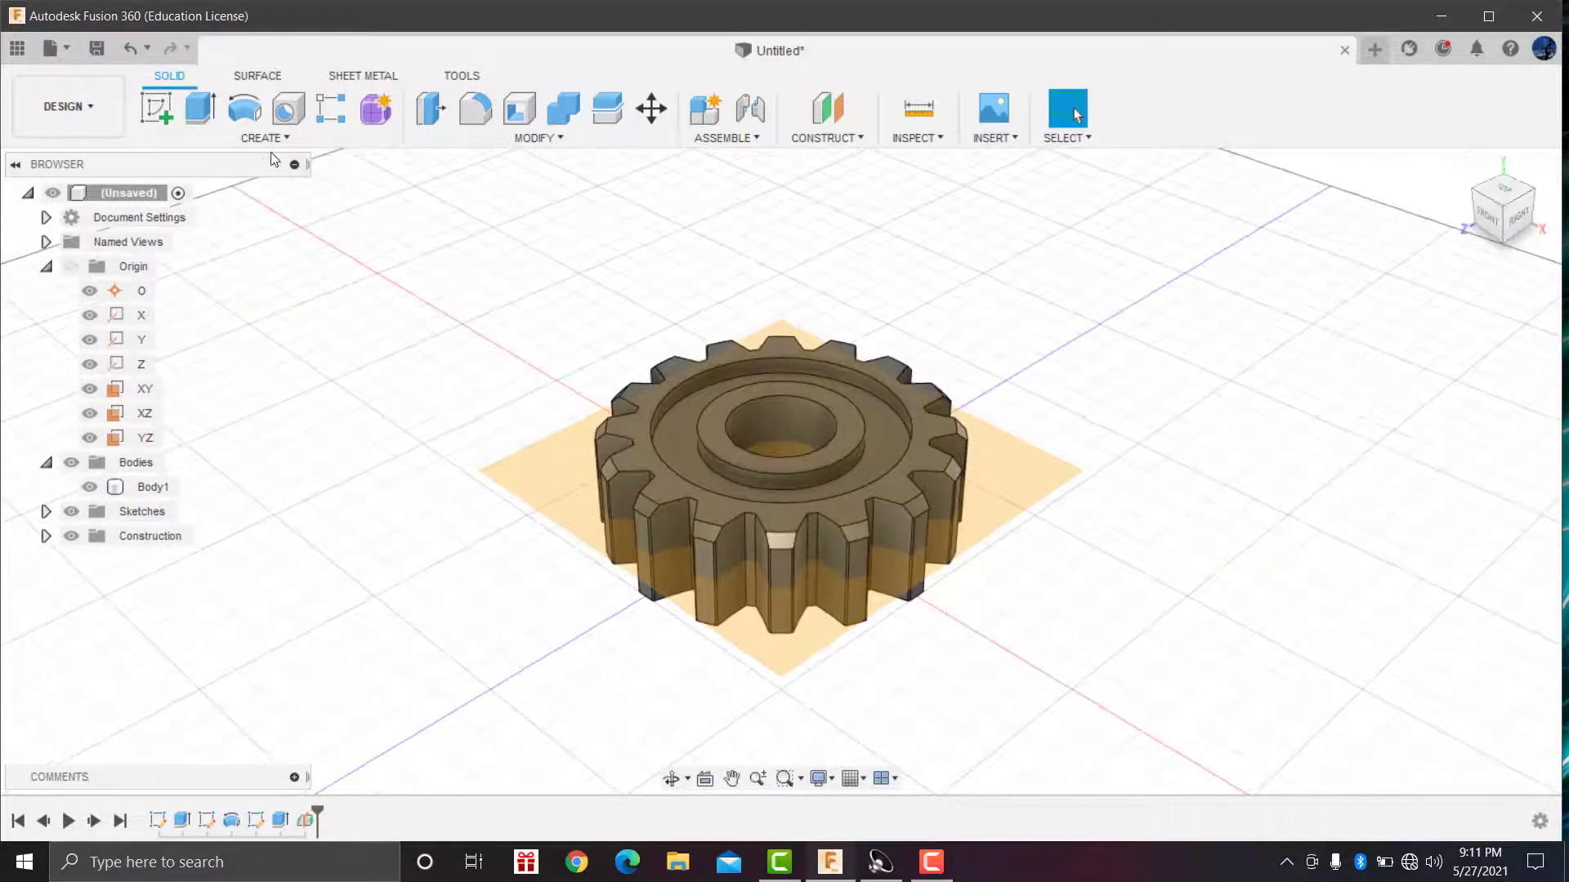
# Step: Mirror the recess faces (ring floor, inner wall, tooth face) across the midplane to the underside
pyautogui.click(263, 135)
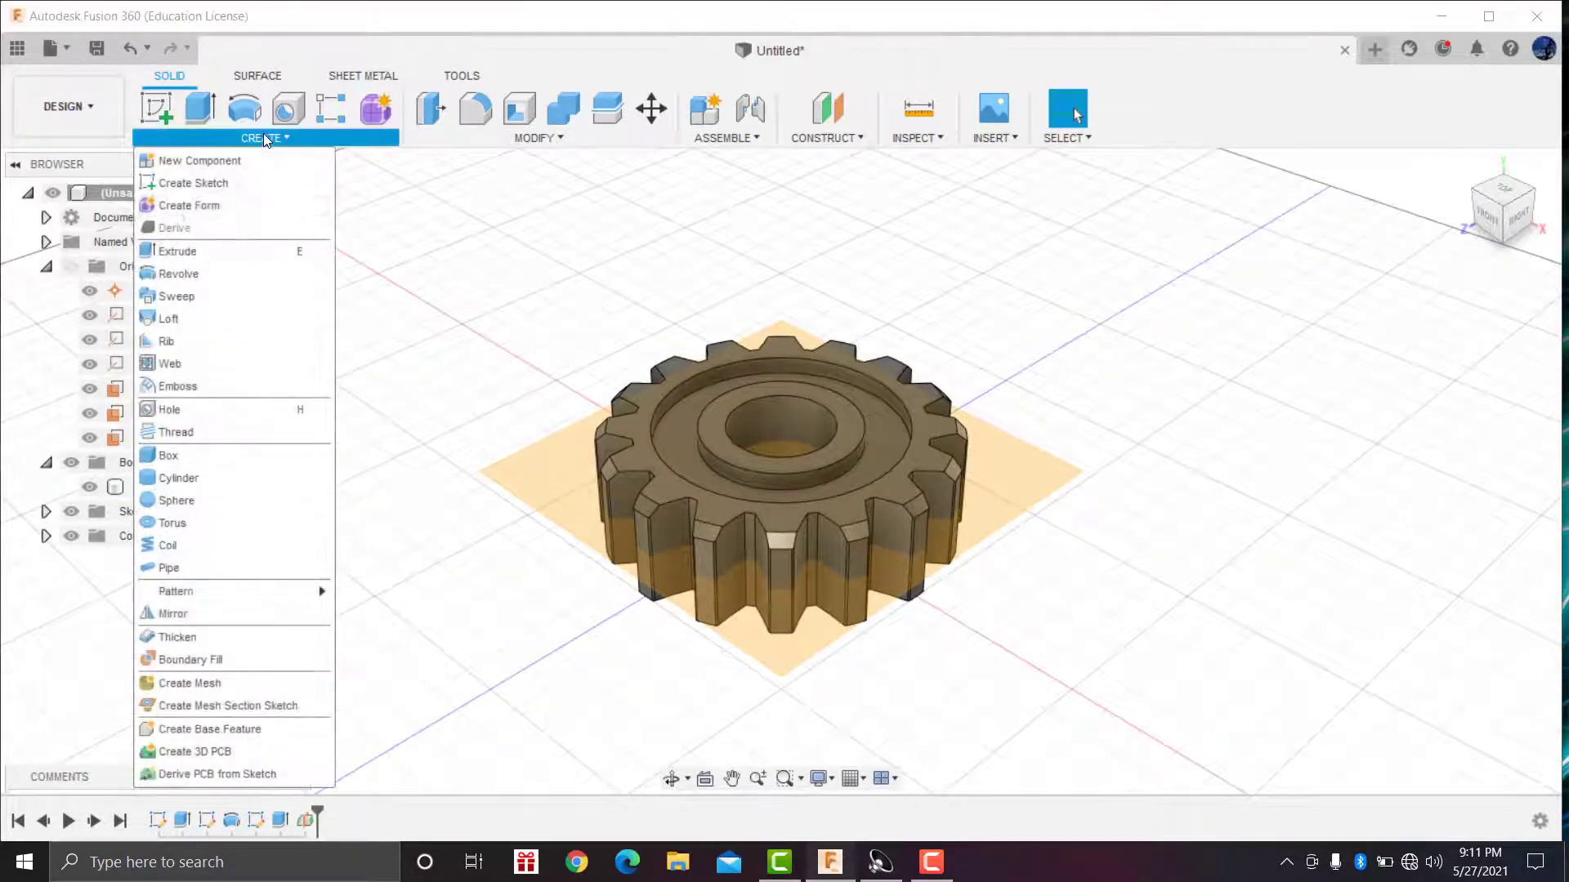
pyautogui.click(193, 614)
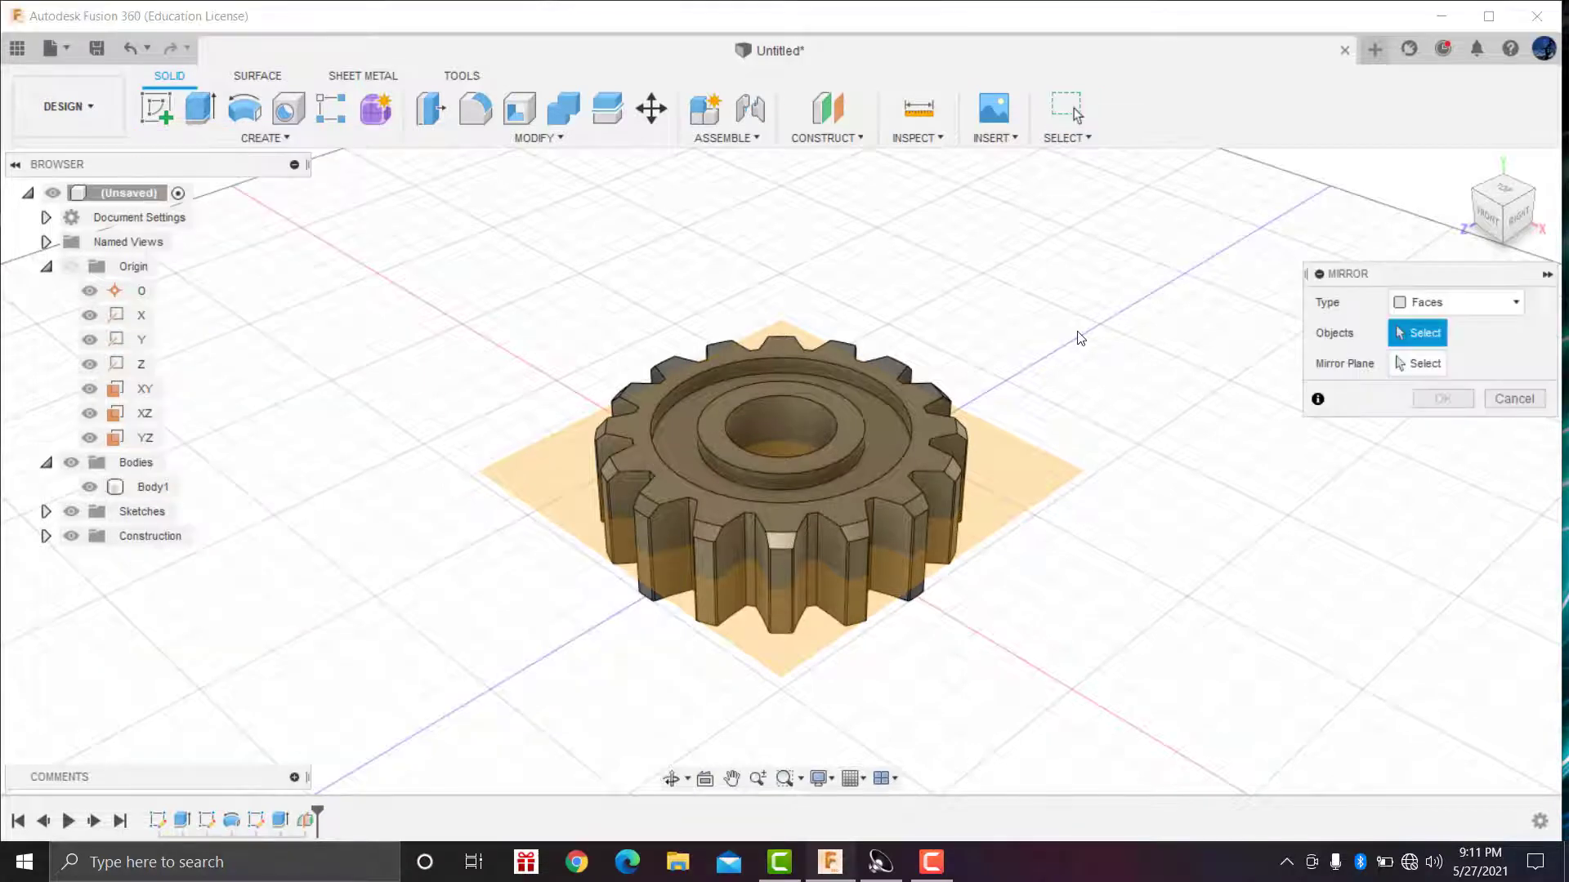
pyautogui.scroll(1, 979, 345)
pyautogui.scroll(3, 980, 346)
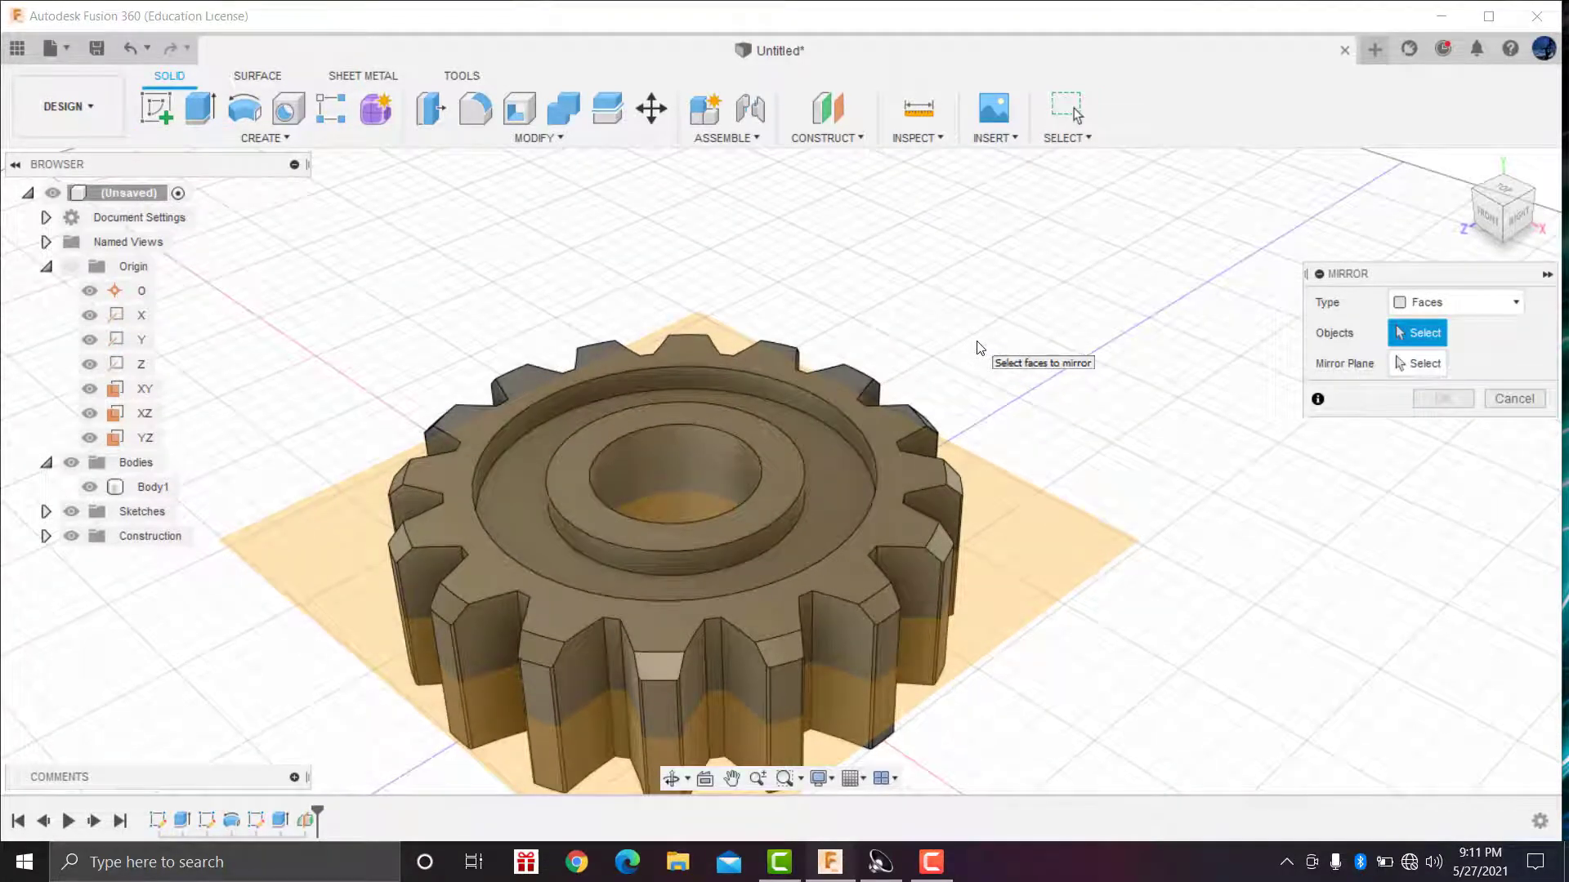
pyautogui.click(935, 545)
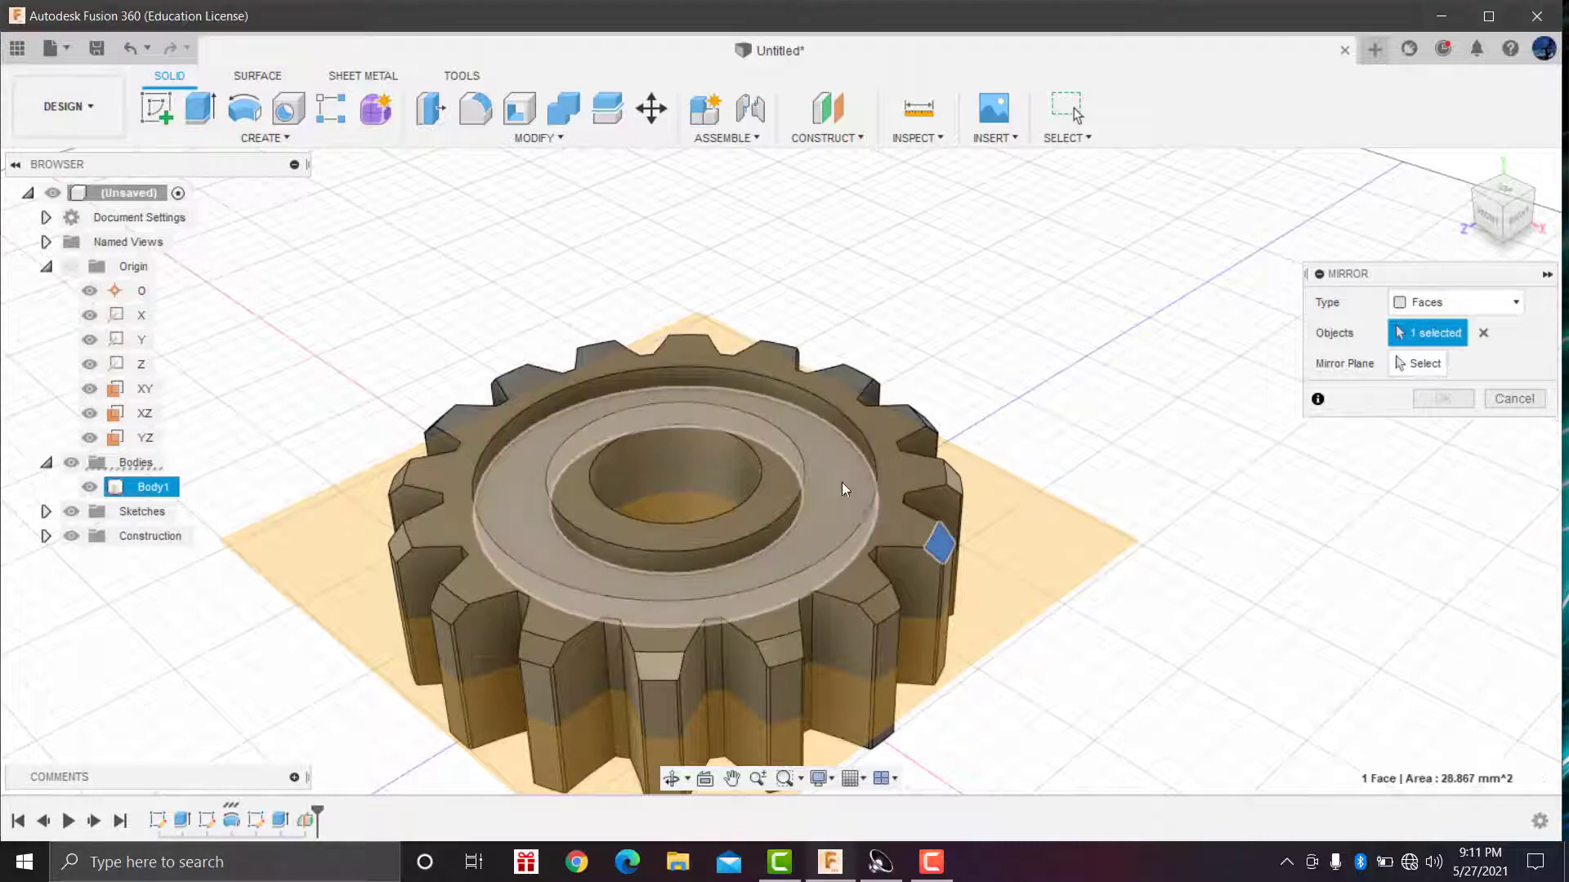
pyautogui.click(852, 443)
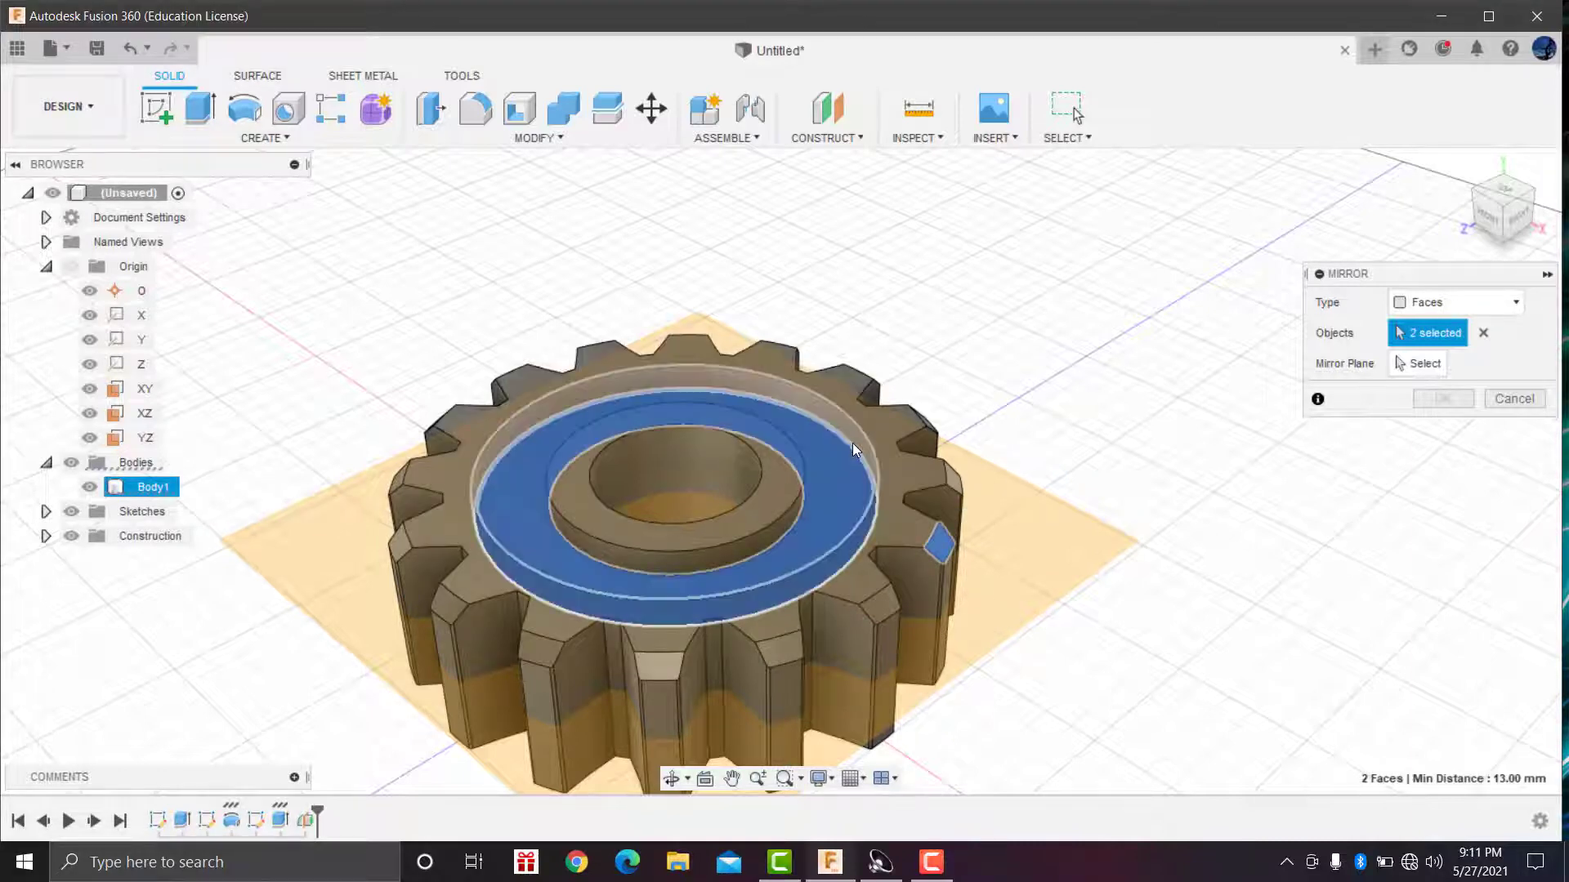
pyautogui.click(778, 527)
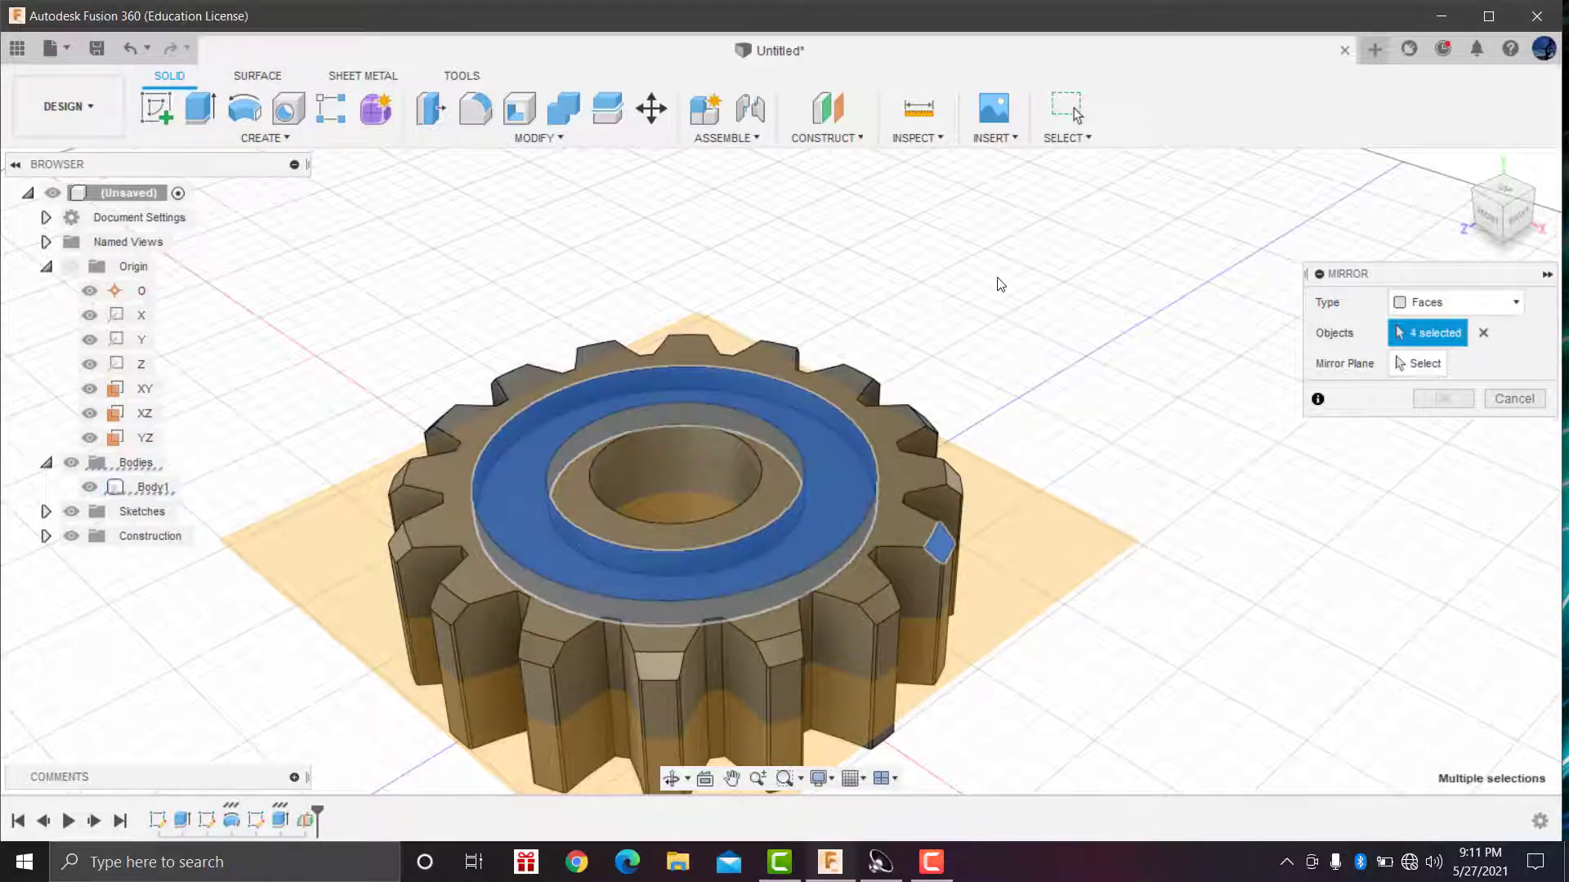
pyautogui.click(1403, 367)
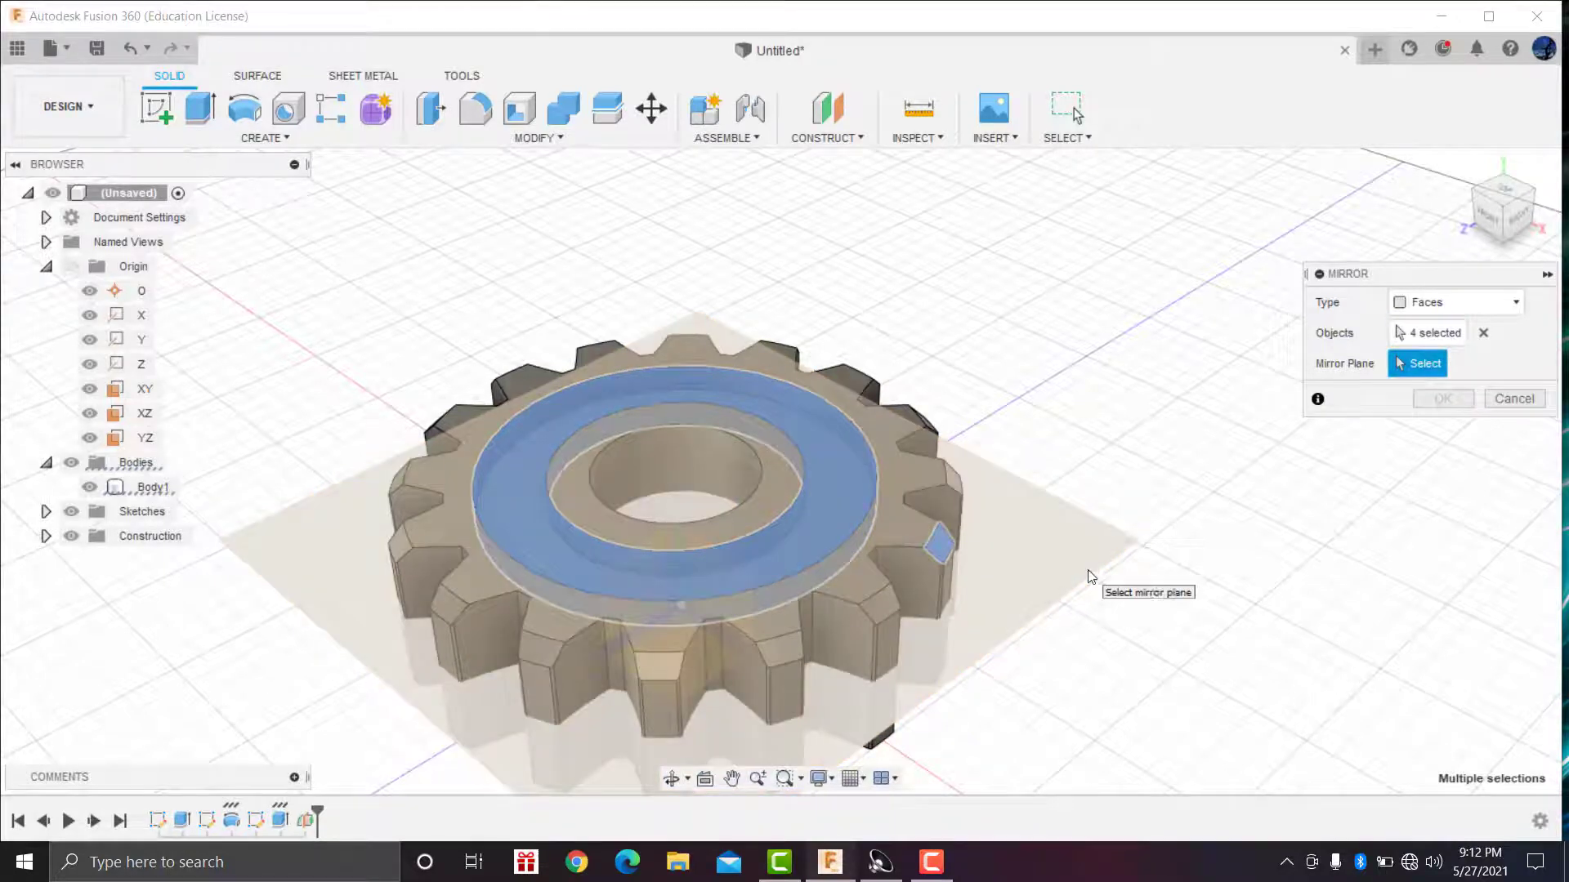
pyautogui.click(1087, 577)
pyautogui.click(1463, 393)
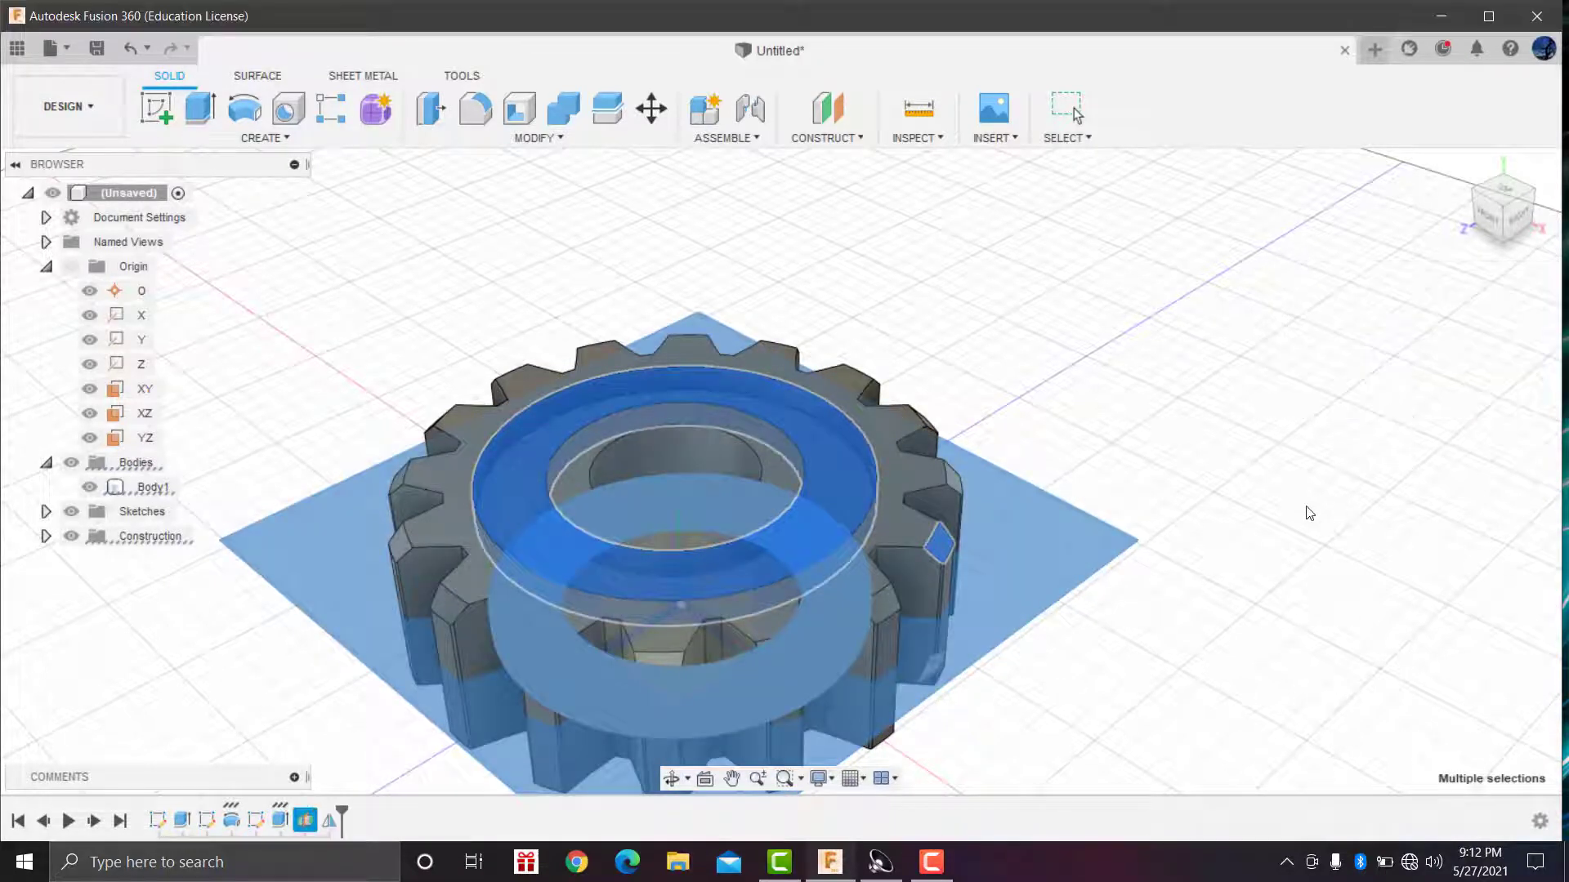
pyautogui.click(1169, 484)
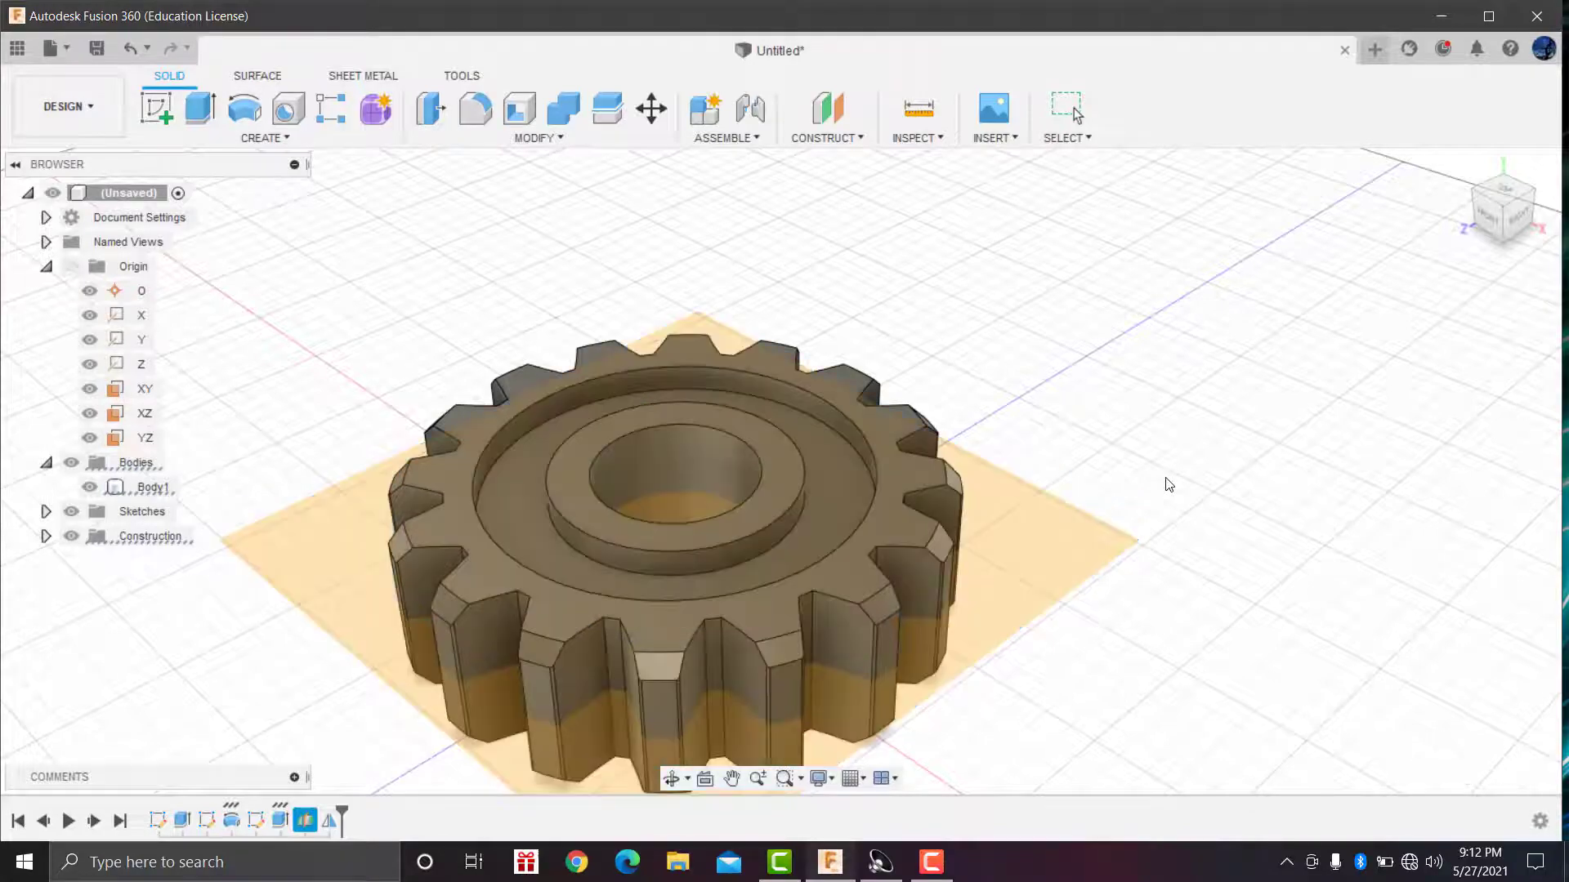
pyautogui.scroll(-2, 1139, 480)
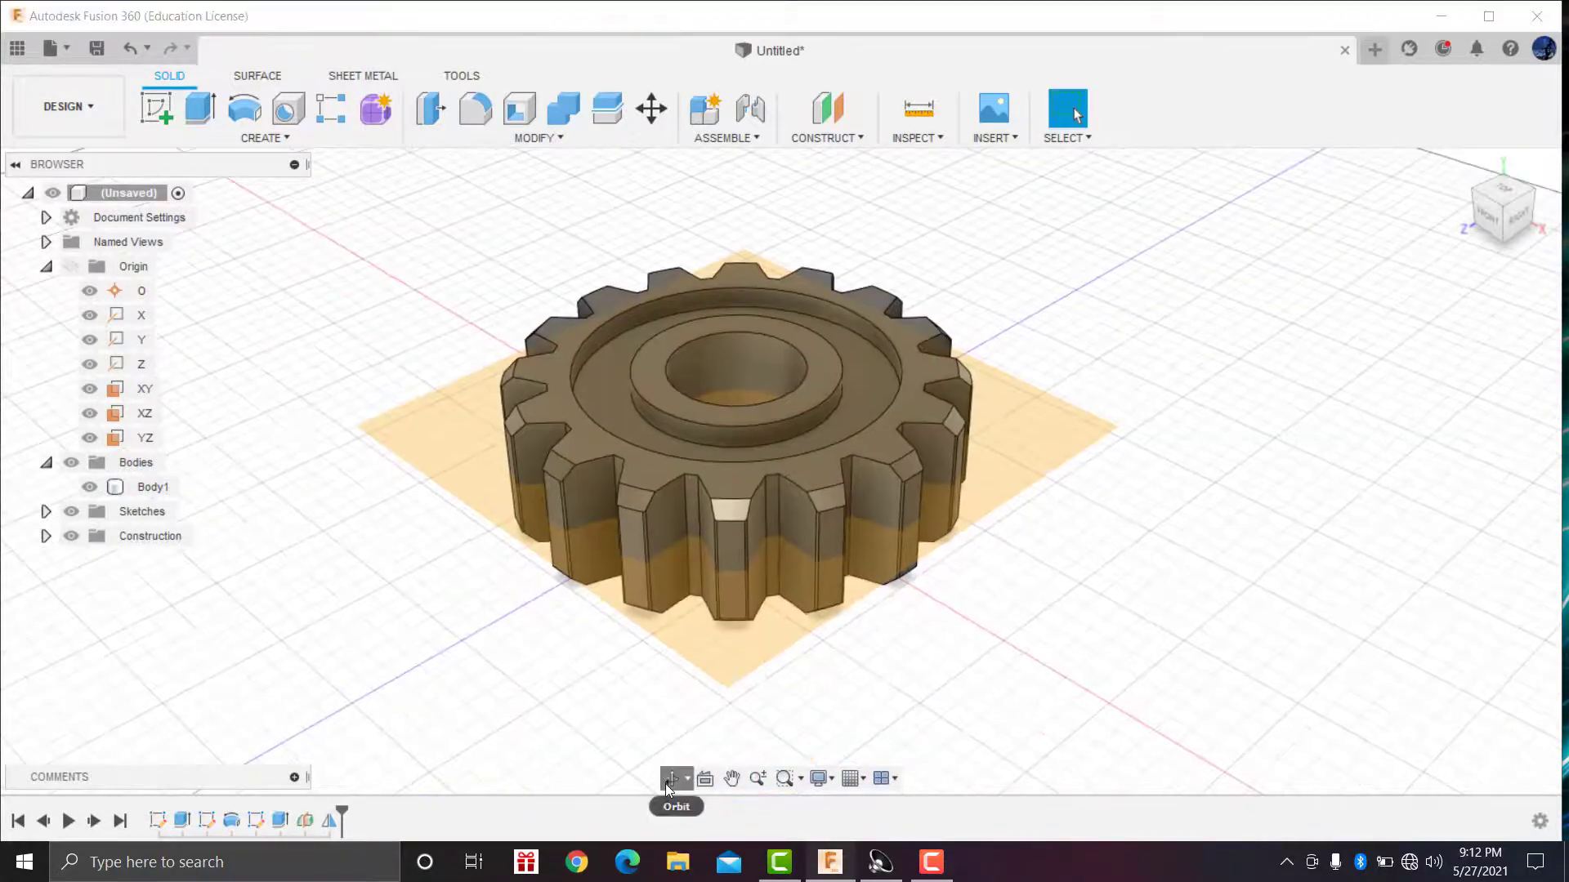
# Step: Orbit the view to inspect the mirrored recess on the gear's underside
pyautogui.click(672, 778)
pyautogui.moveTo(740, 637)
pyautogui.mouseDown()
pyautogui.moveTo(749, 406)
pyautogui.moveTo(727, 672)
pyautogui.mouseUp()
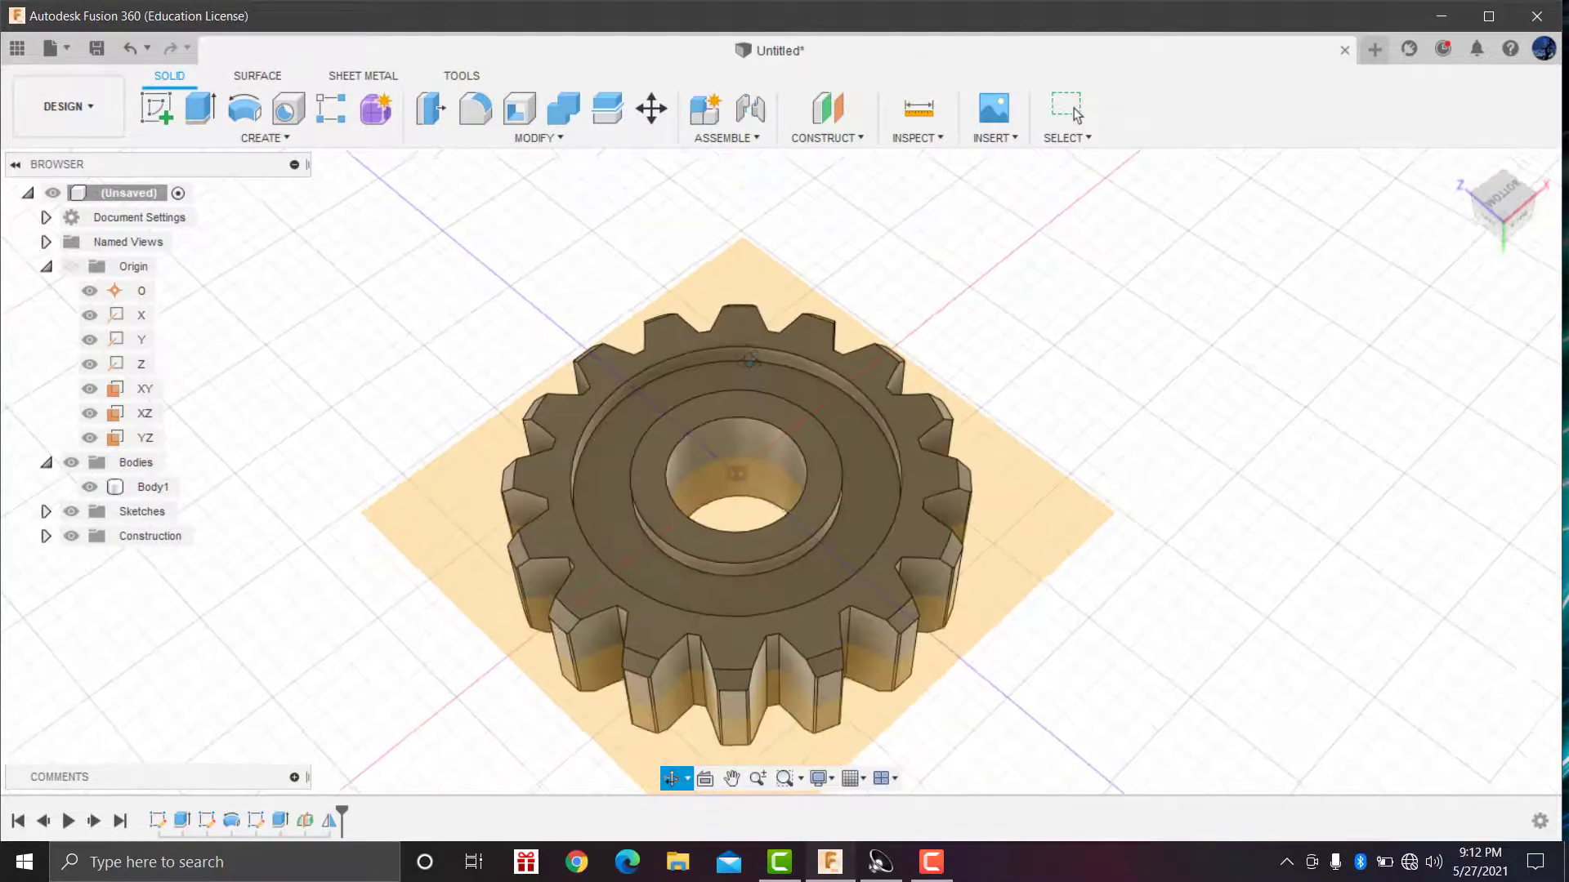
pyautogui.rightClick(1173, 375)
pyautogui.click(1131, 459)
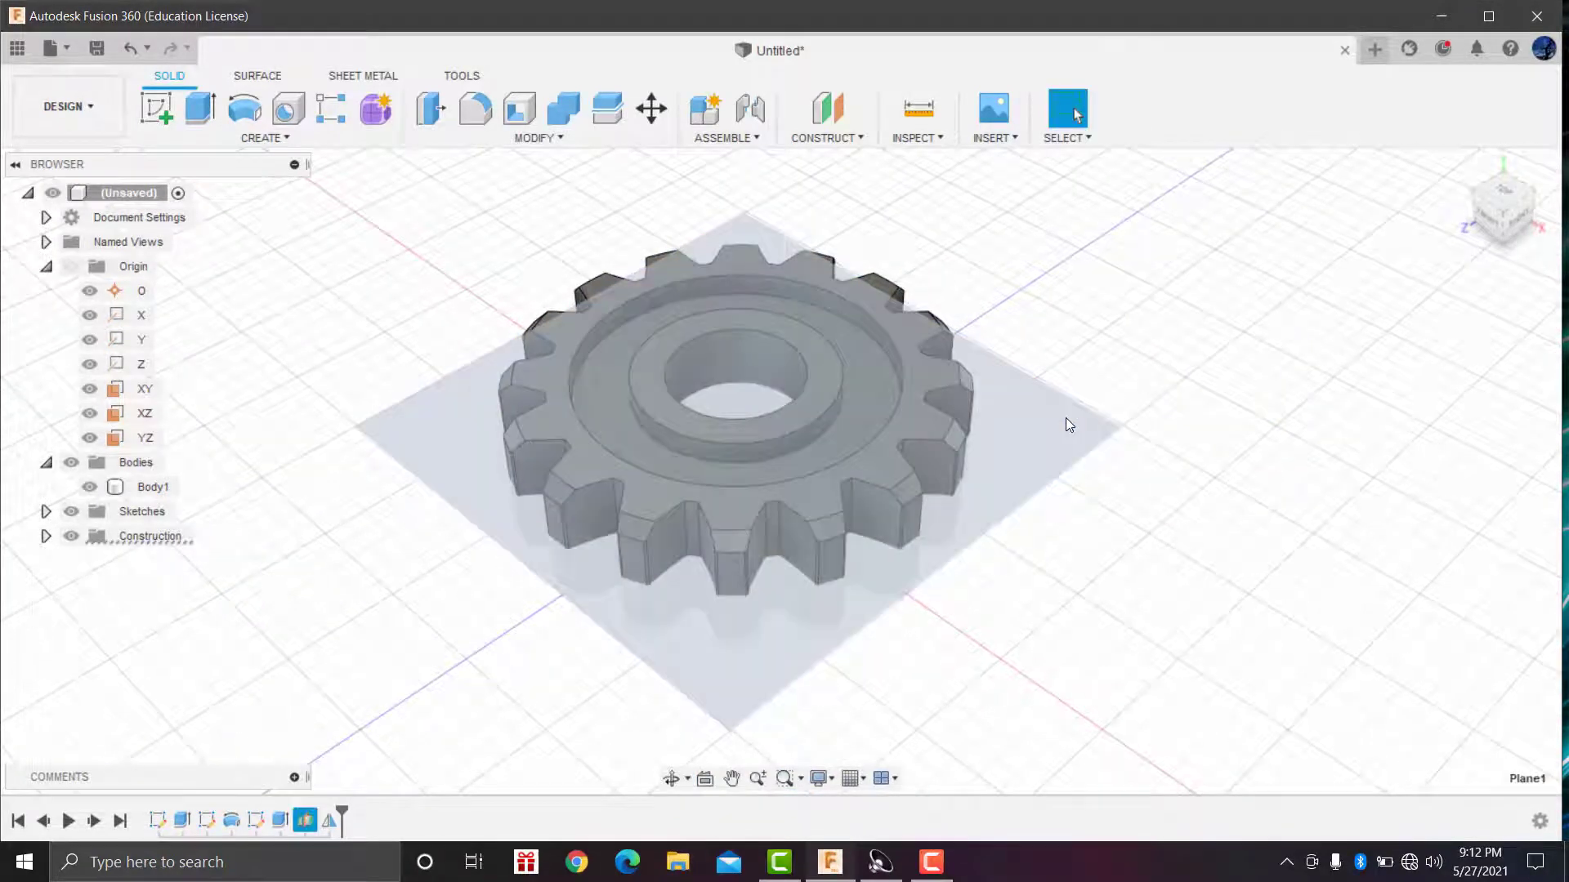
# Step: Hide the midplane construction plane and return to the home view
pyautogui.rightClick(1066, 418)
pyautogui.click(1066, 388)
pyautogui.rightClick(1060, 438)
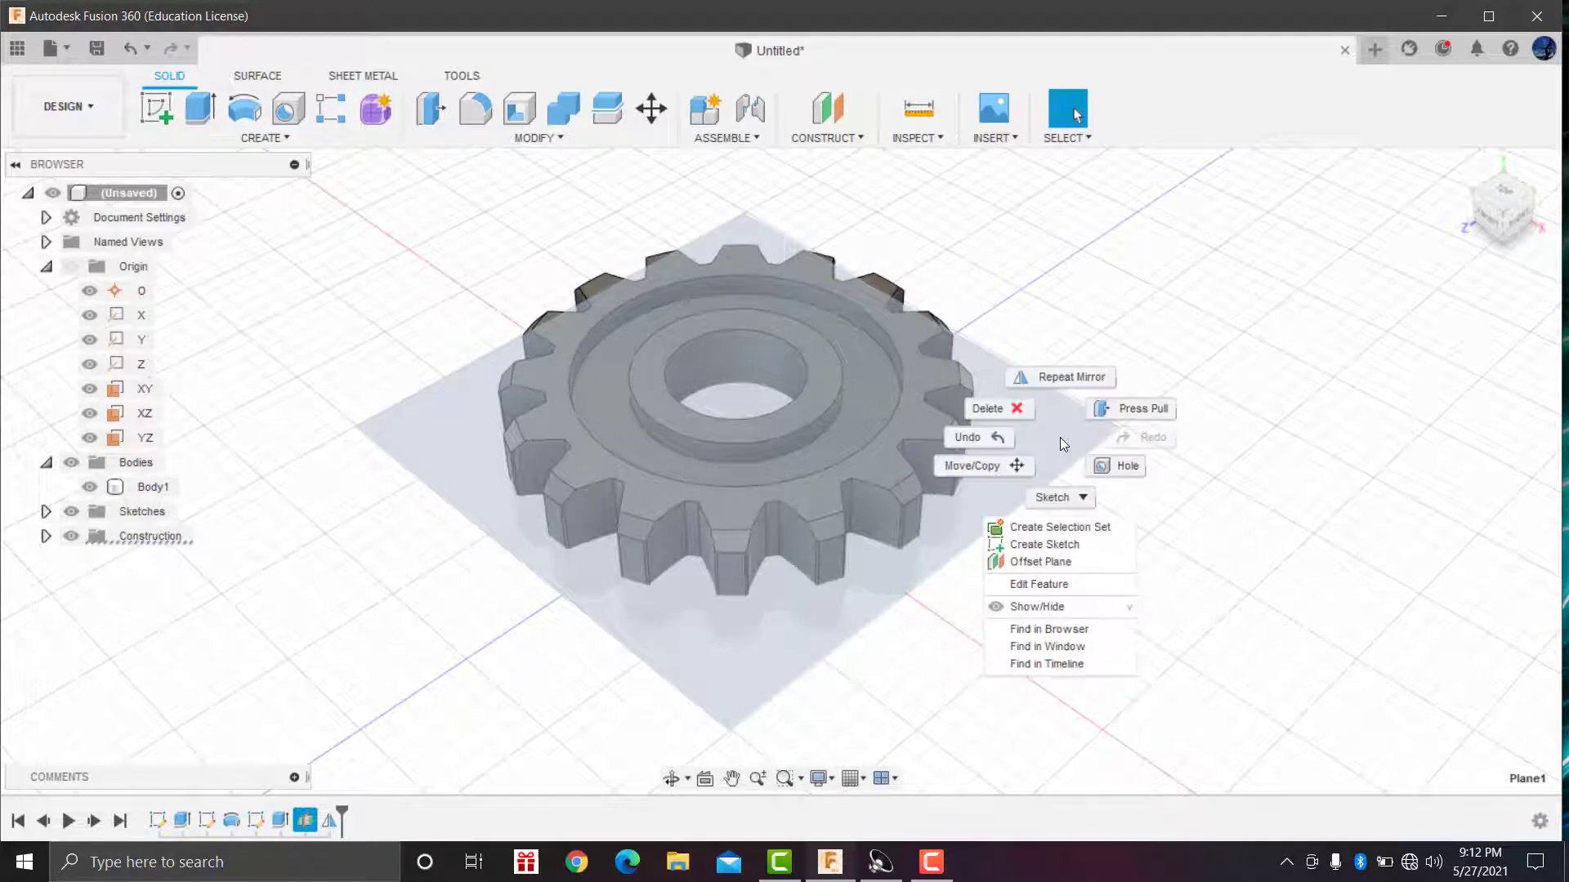
pyautogui.click(1018, 608)
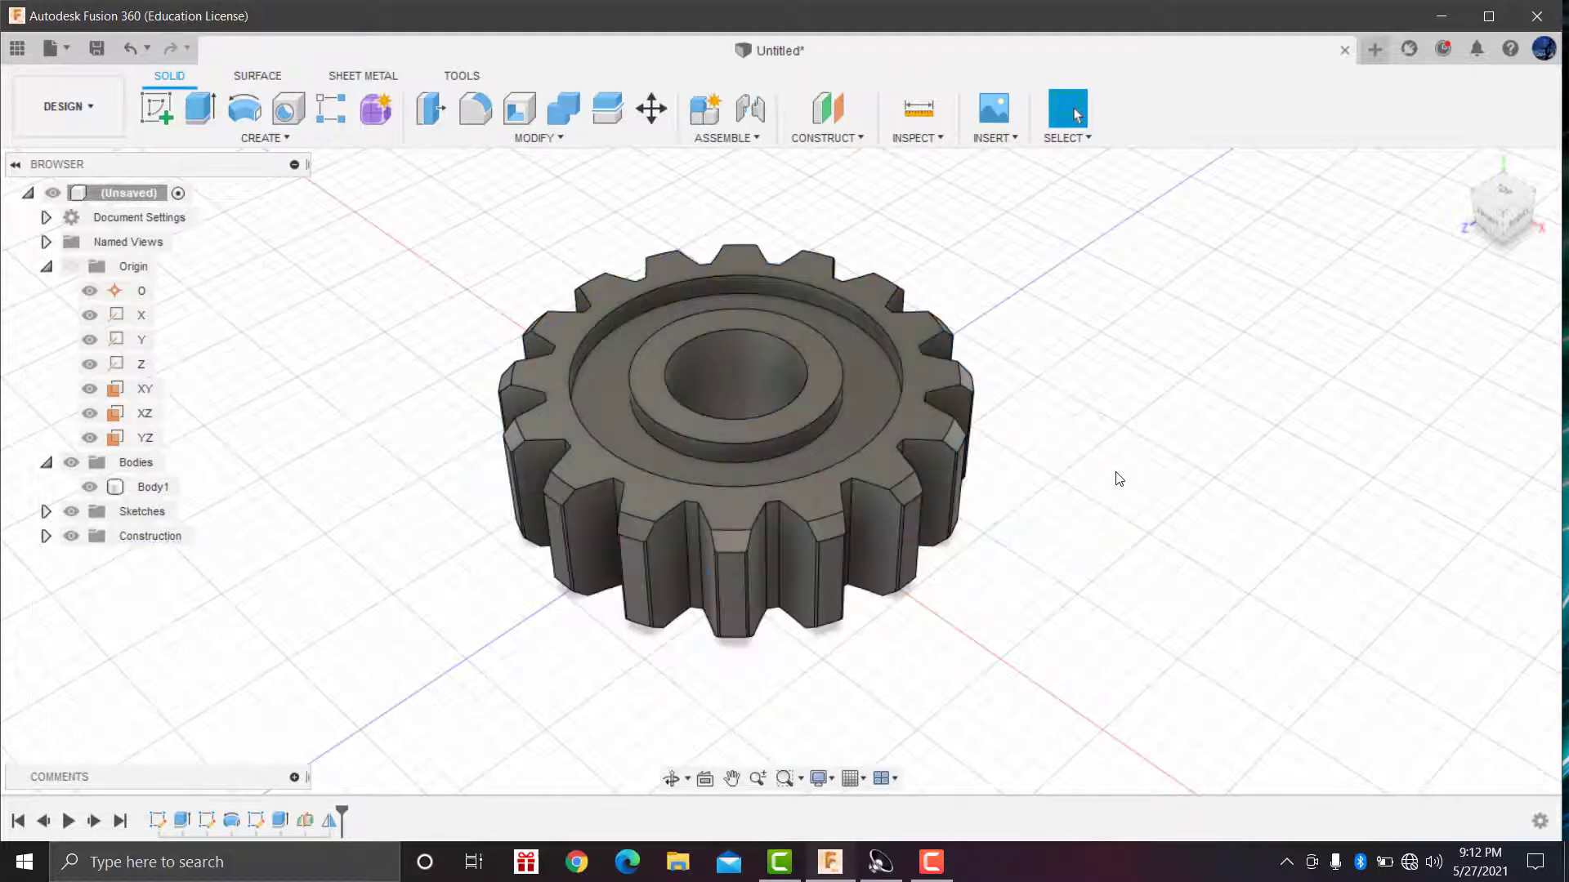
pyautogui.moveTo(1502, 206)
pyautogui.click(1458, 171)
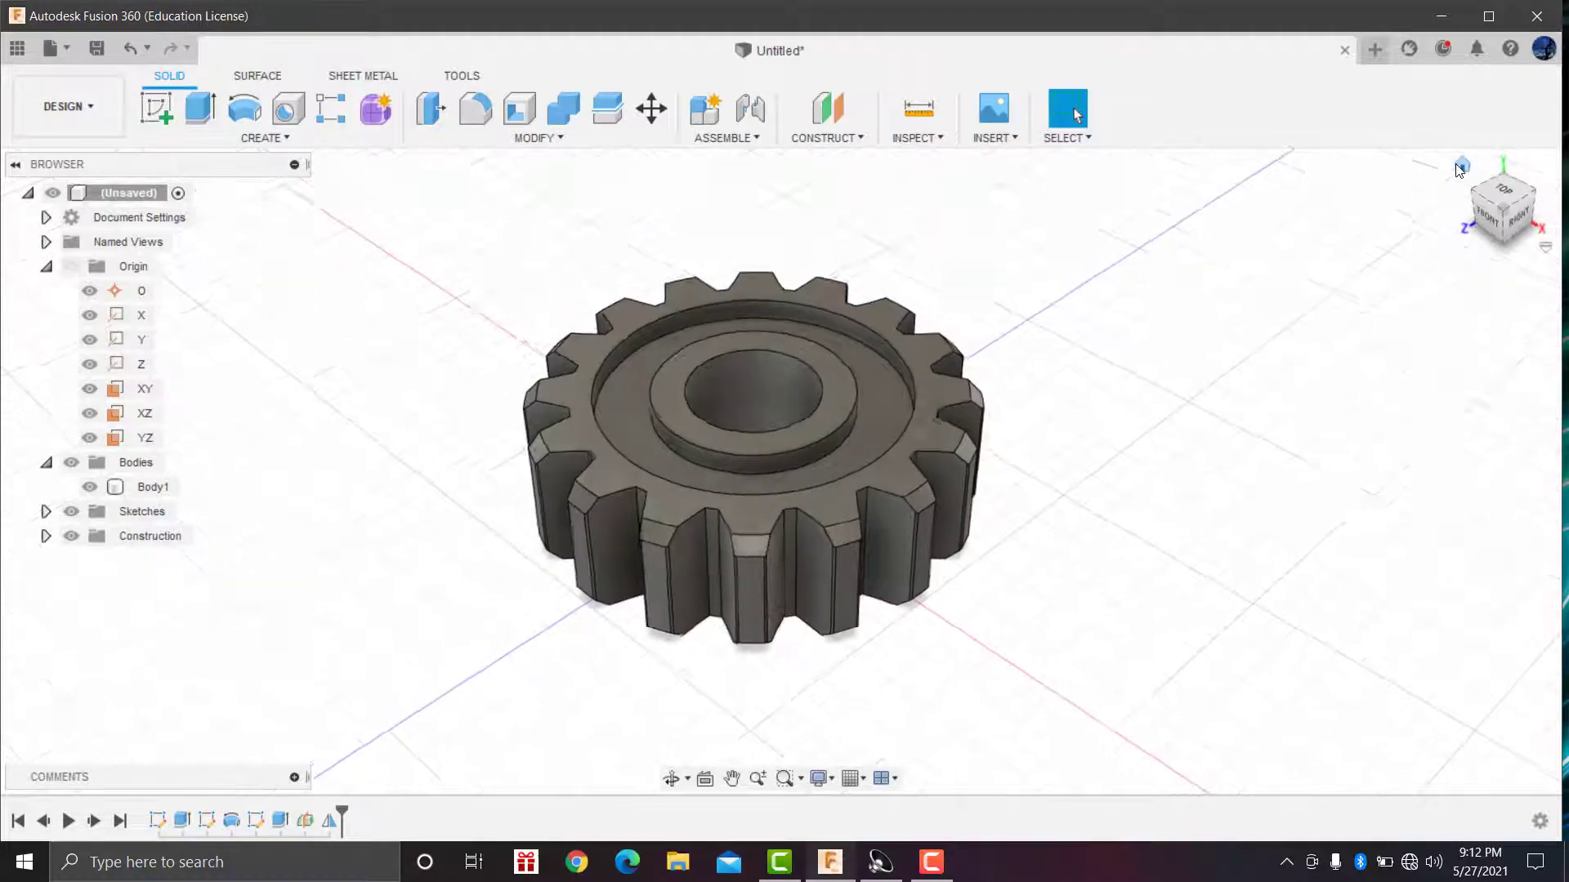
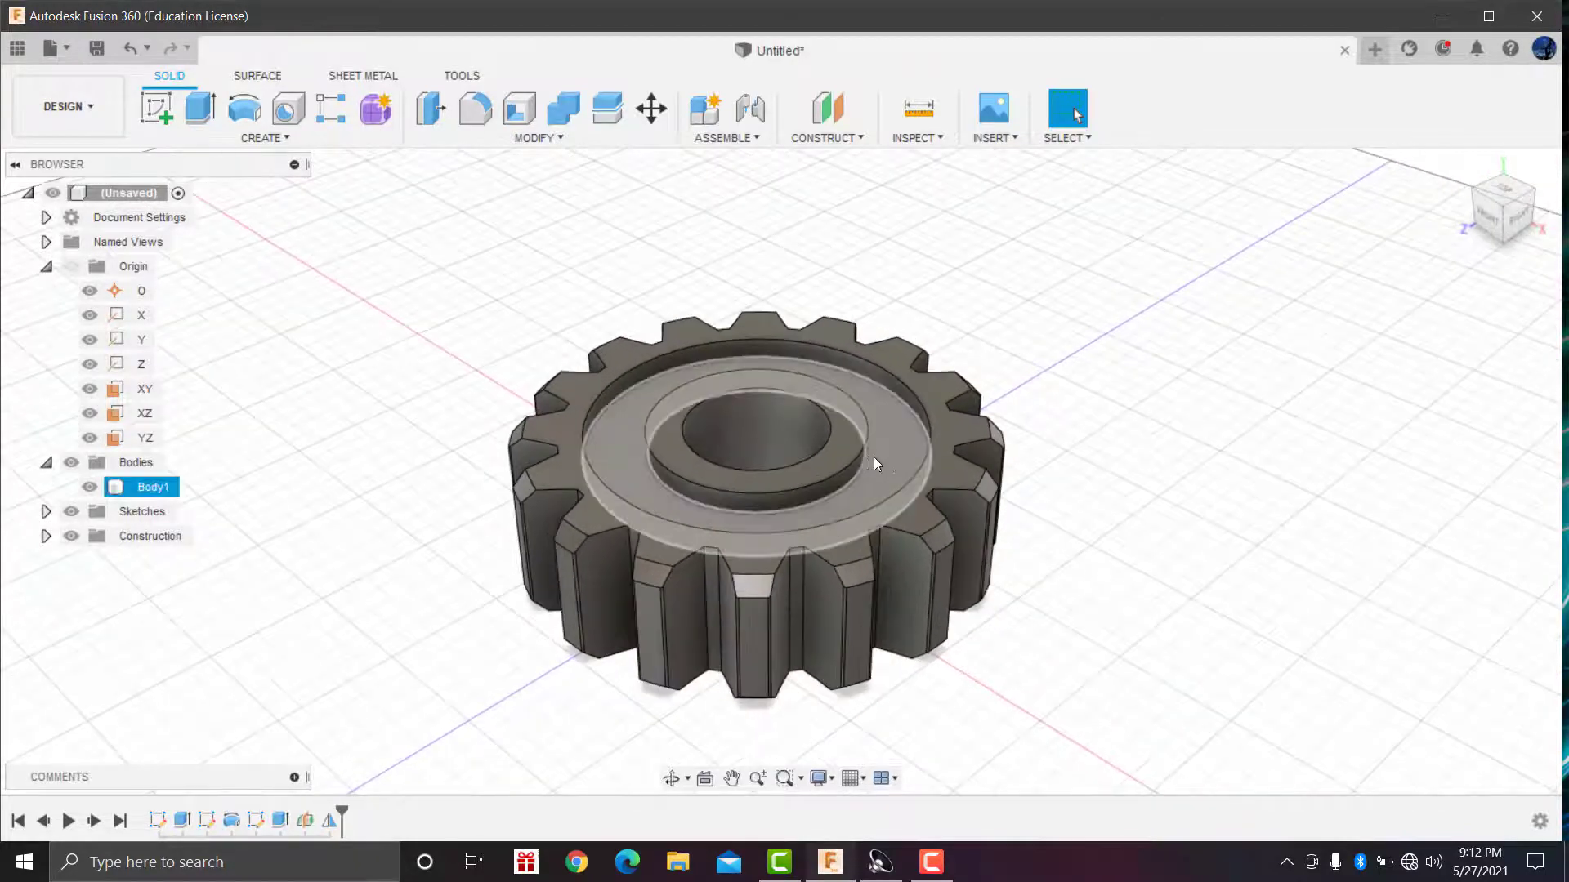
# Step: Start a new sketch on the gear's top face, viewed from the top
pyautogui.click(1506, 189)
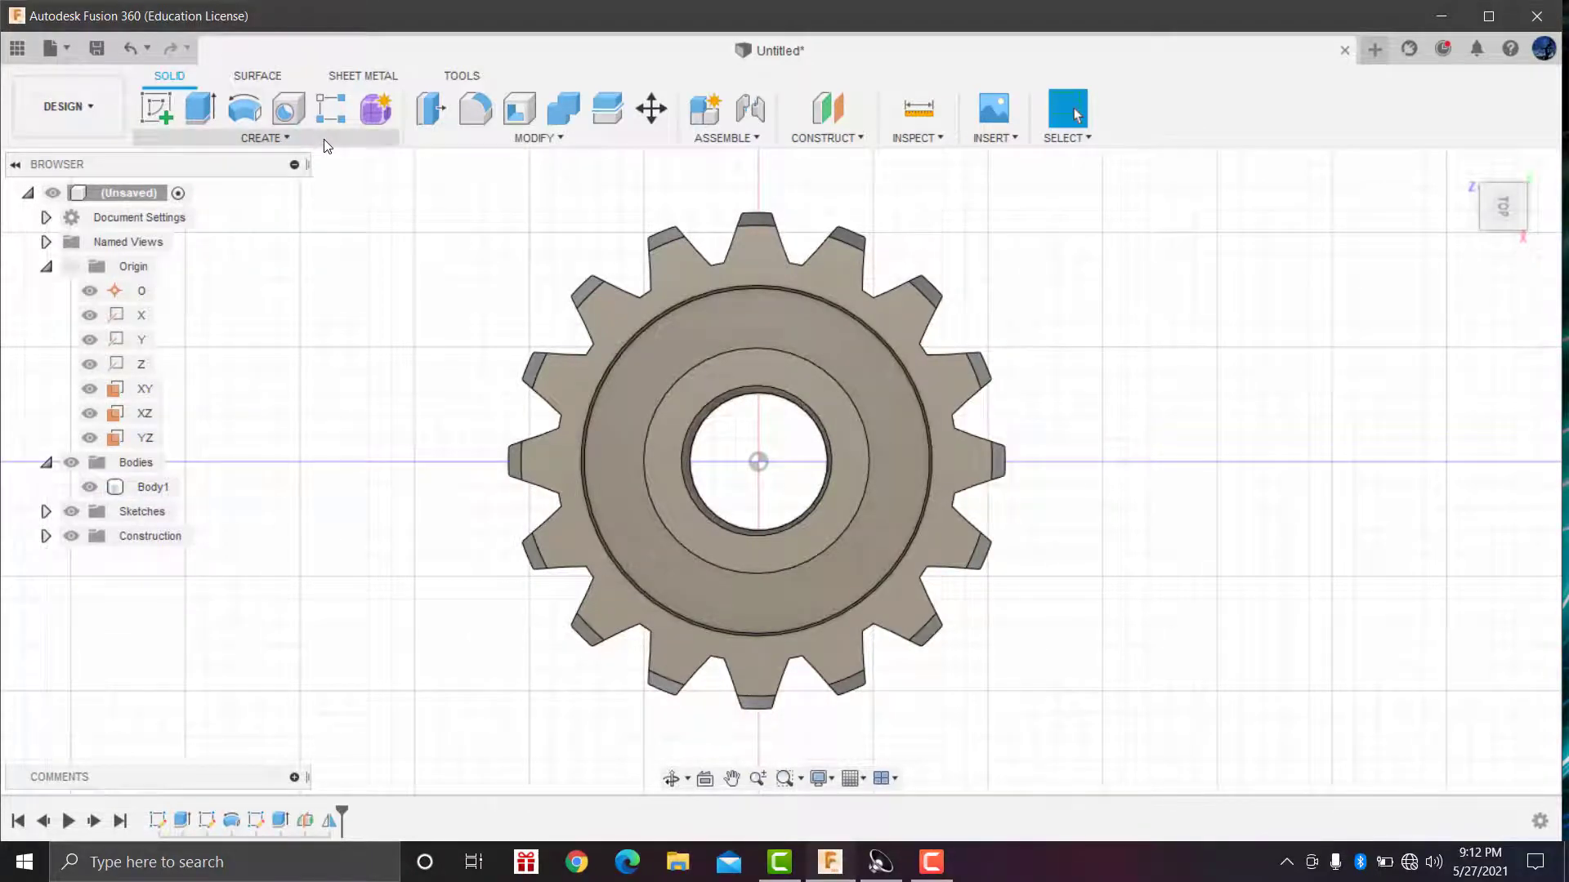
pyautogui.click(260, 139)
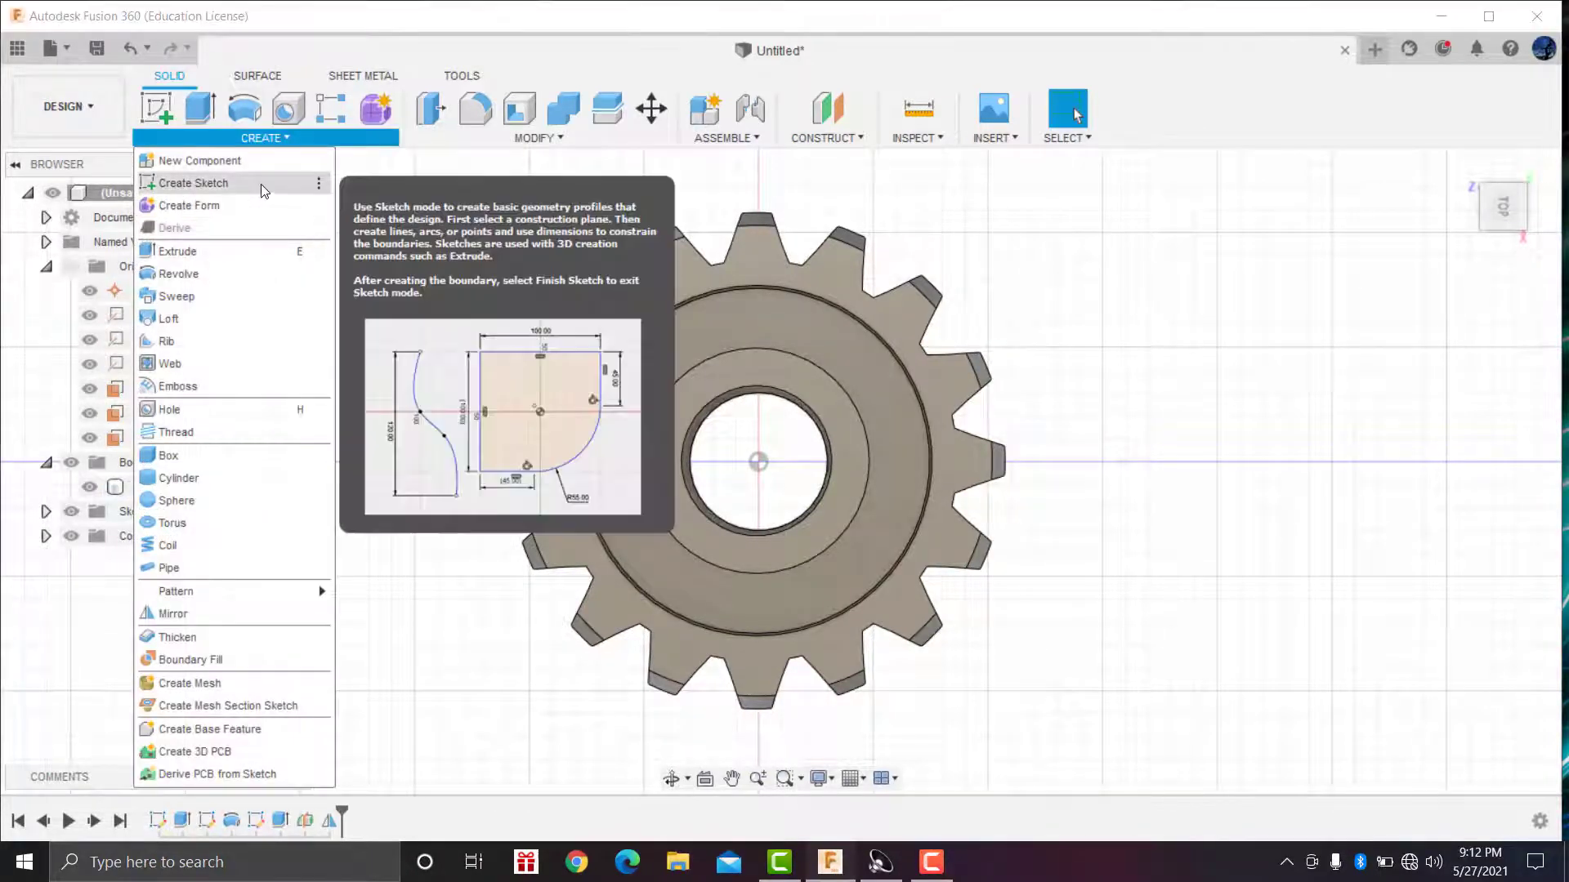
pyautogui.click(449, 217)
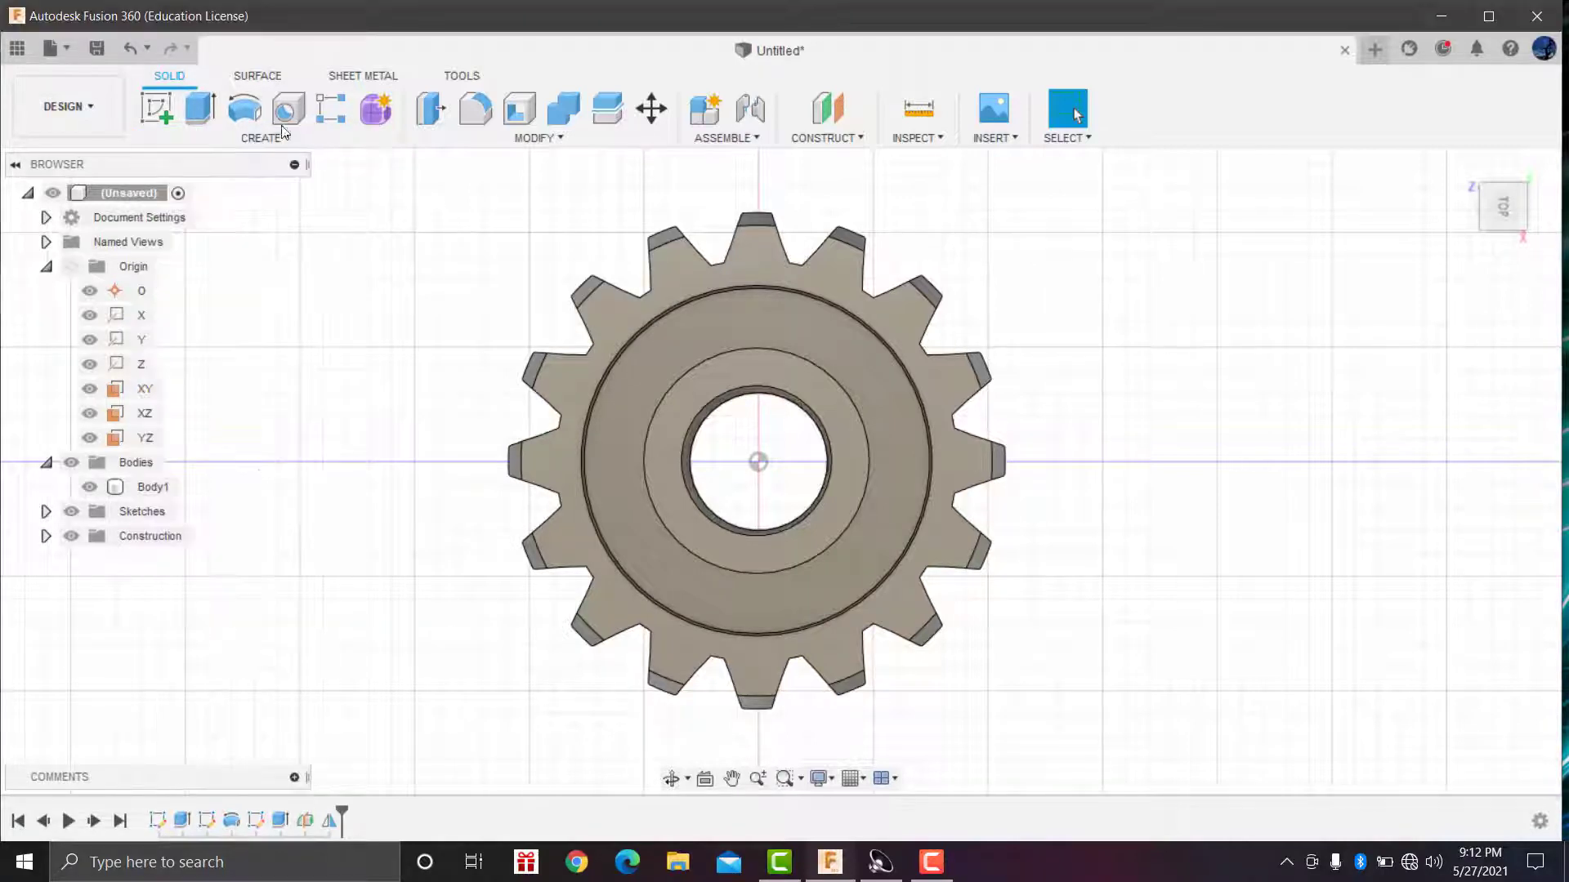
pyautogui.click(247, 75)
pyautogui.click(179, 72)
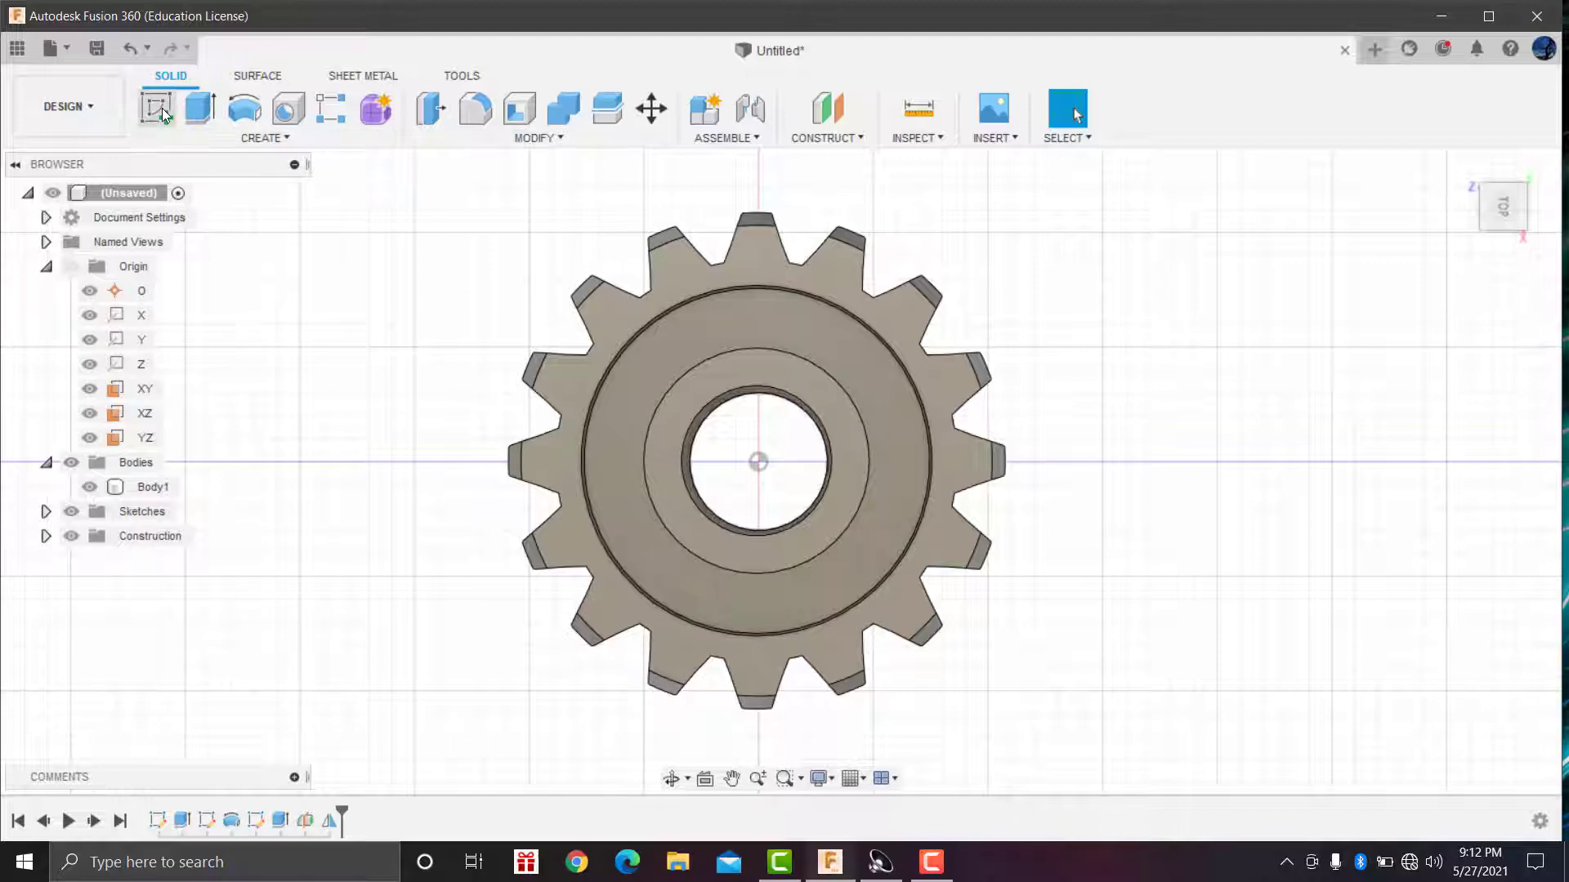
pyautogui.click(696, 252)
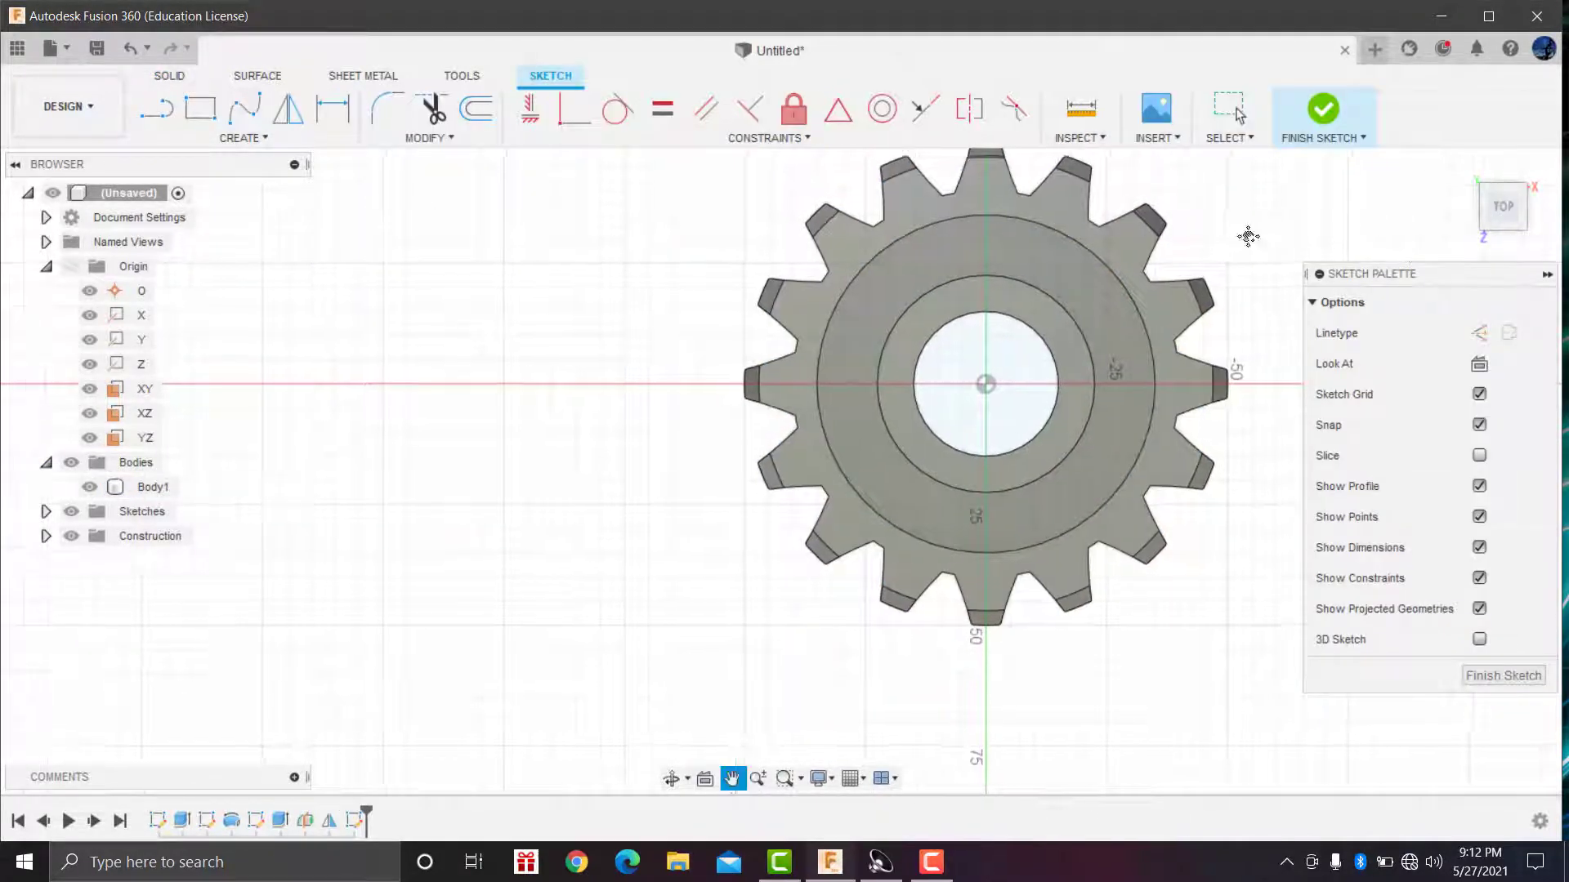
pyautogui.moveTo(1247, 234); pyautogui.dragTo(918, 273, button='middle')
# Step: Draw a 55 mm center-diameter circle centred on the bore
pyautogui.click(236, 138)
pyautogui.moveTo(174, 204)
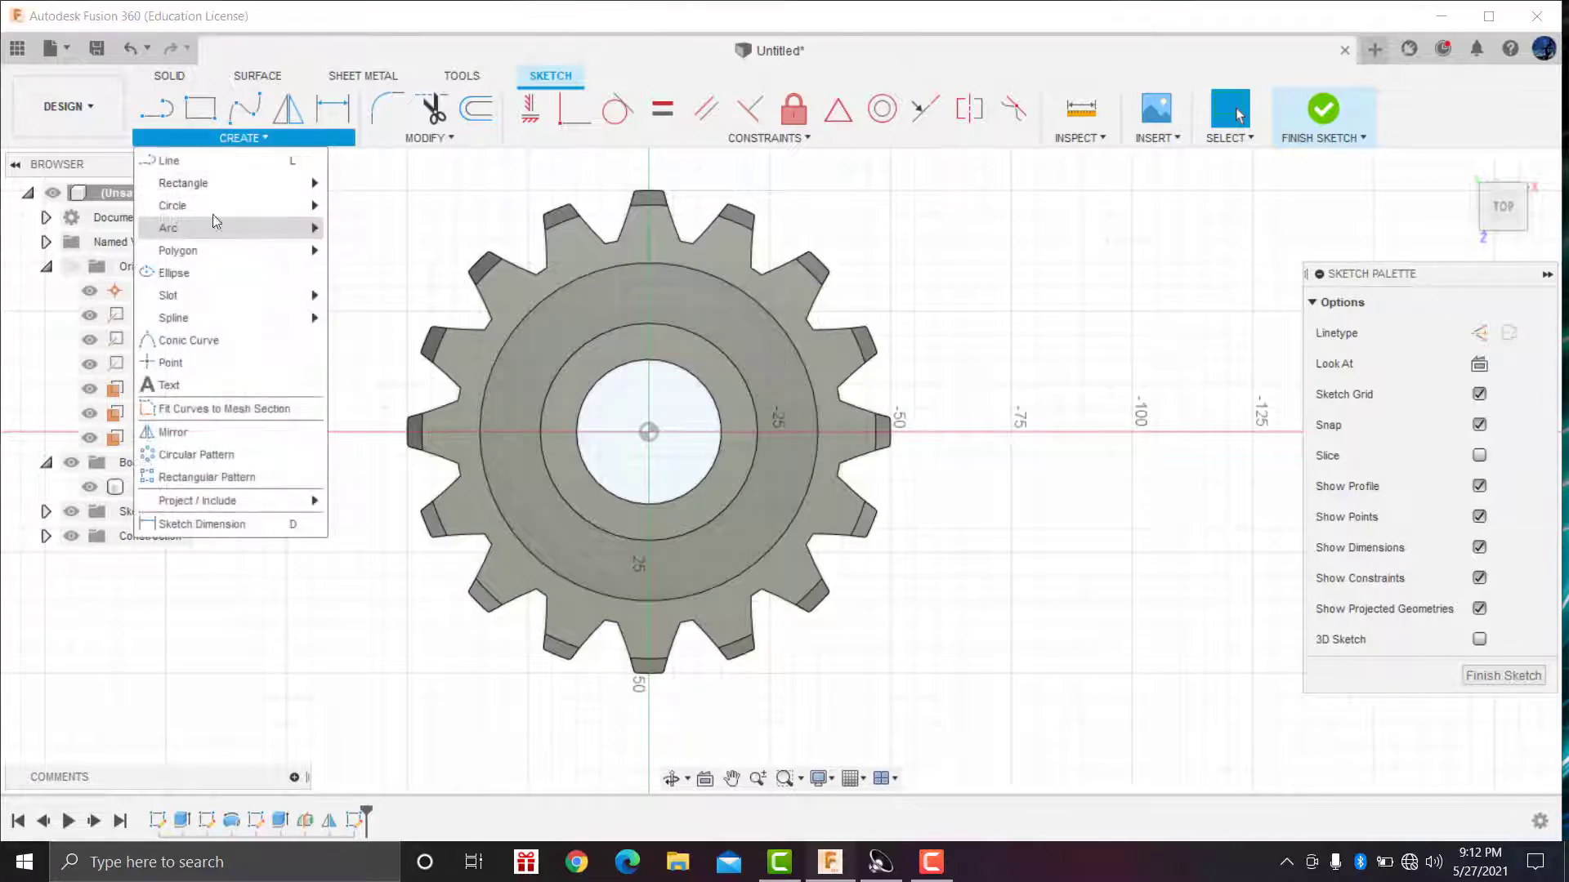
pyautogui.click(387, 204)
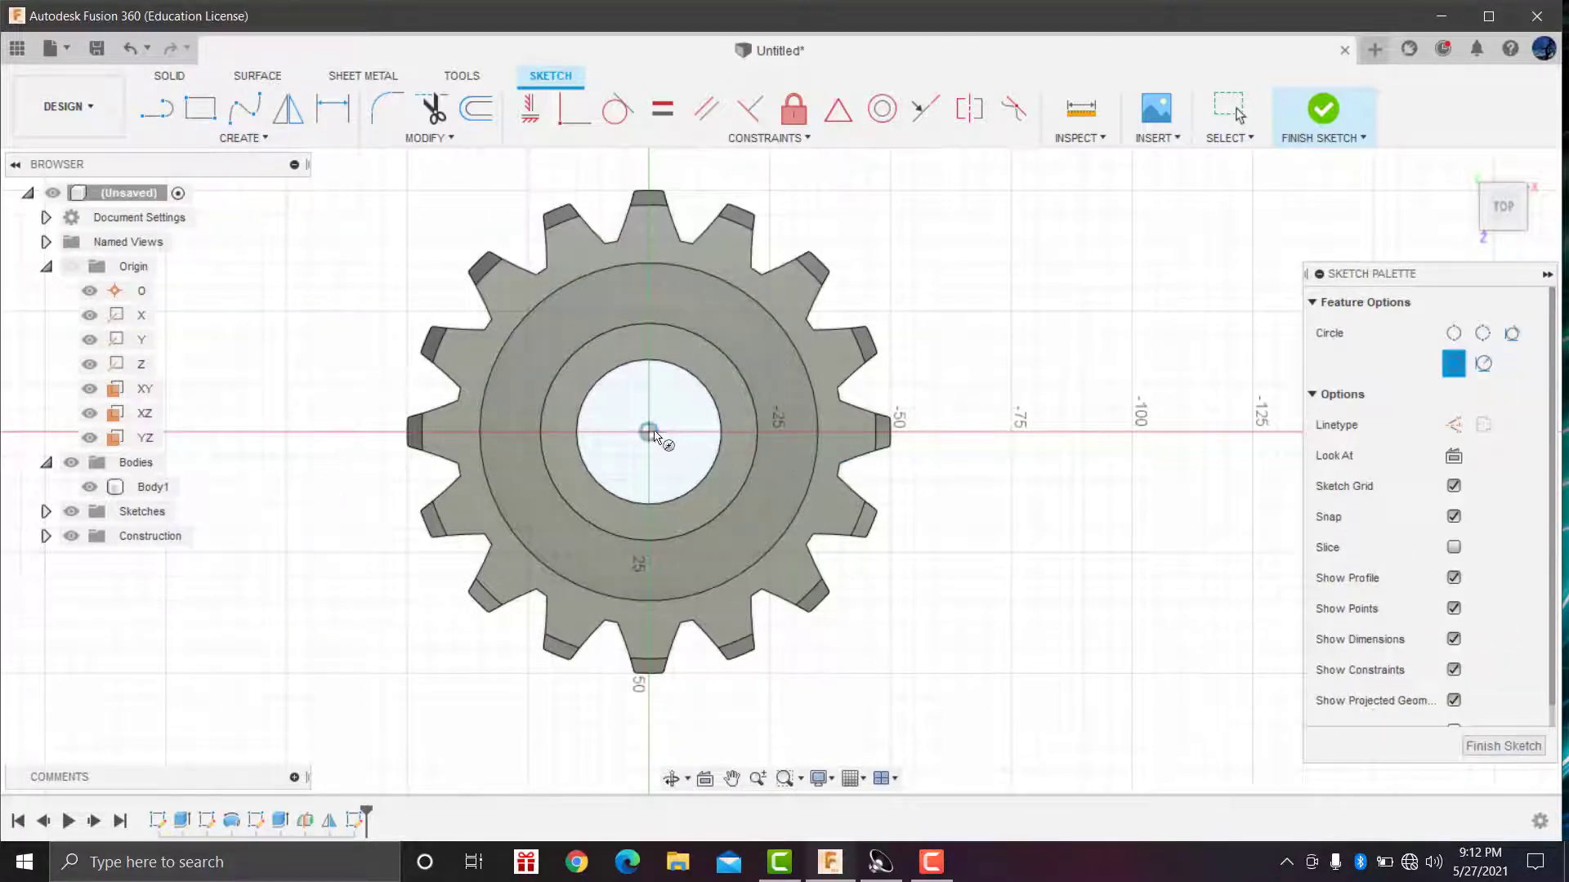
pyautogui.scroll(2, 653, 281)
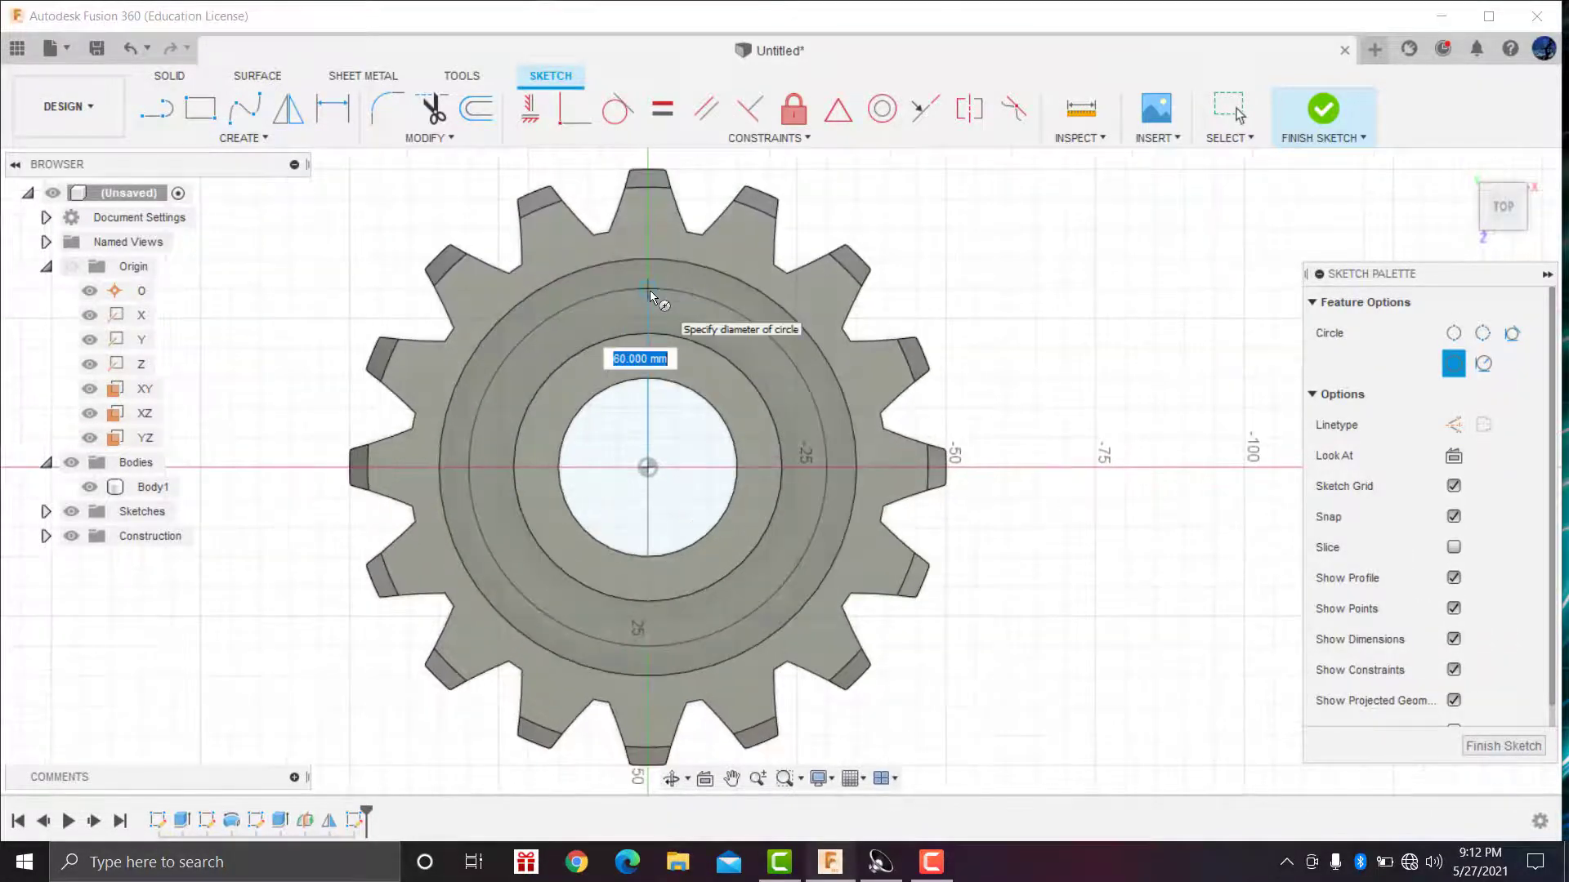
pyautogui.scroll(1, 649, 291)
pyautogui.scroll(1, 650, 291)
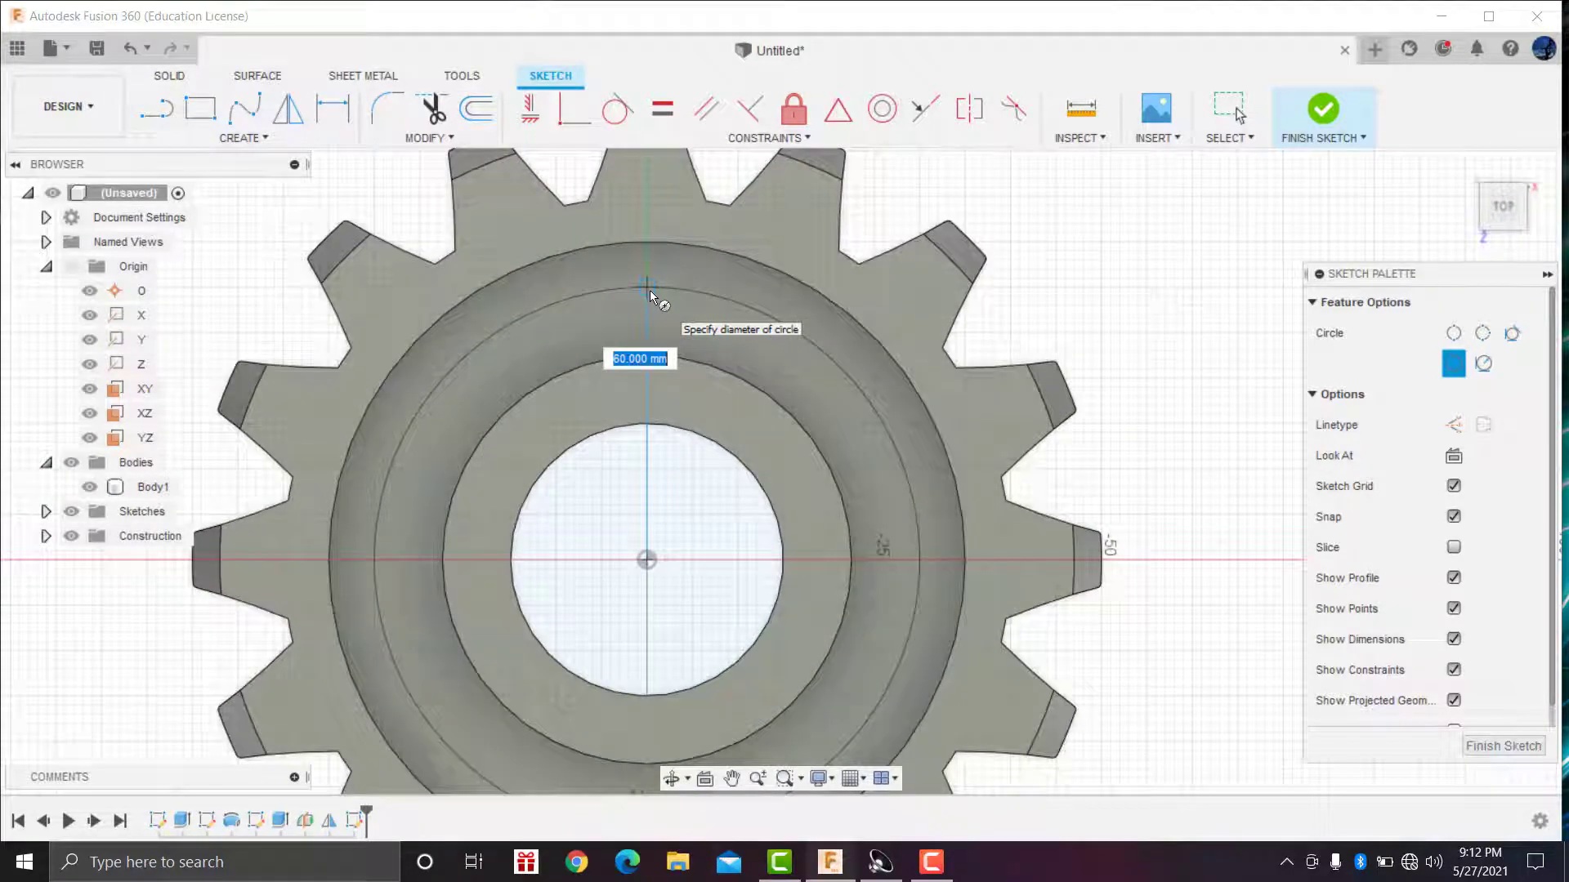
pyautogui.write('55')
pyautogui.press('Return')
pyautogui.press('Escape')
# Step: Change the circle's diameter to 60 mm, then back to 55 mm
pyautogui.scroll(-1, 679, 233)
pyautogui.scroll(-1, 668, 254)
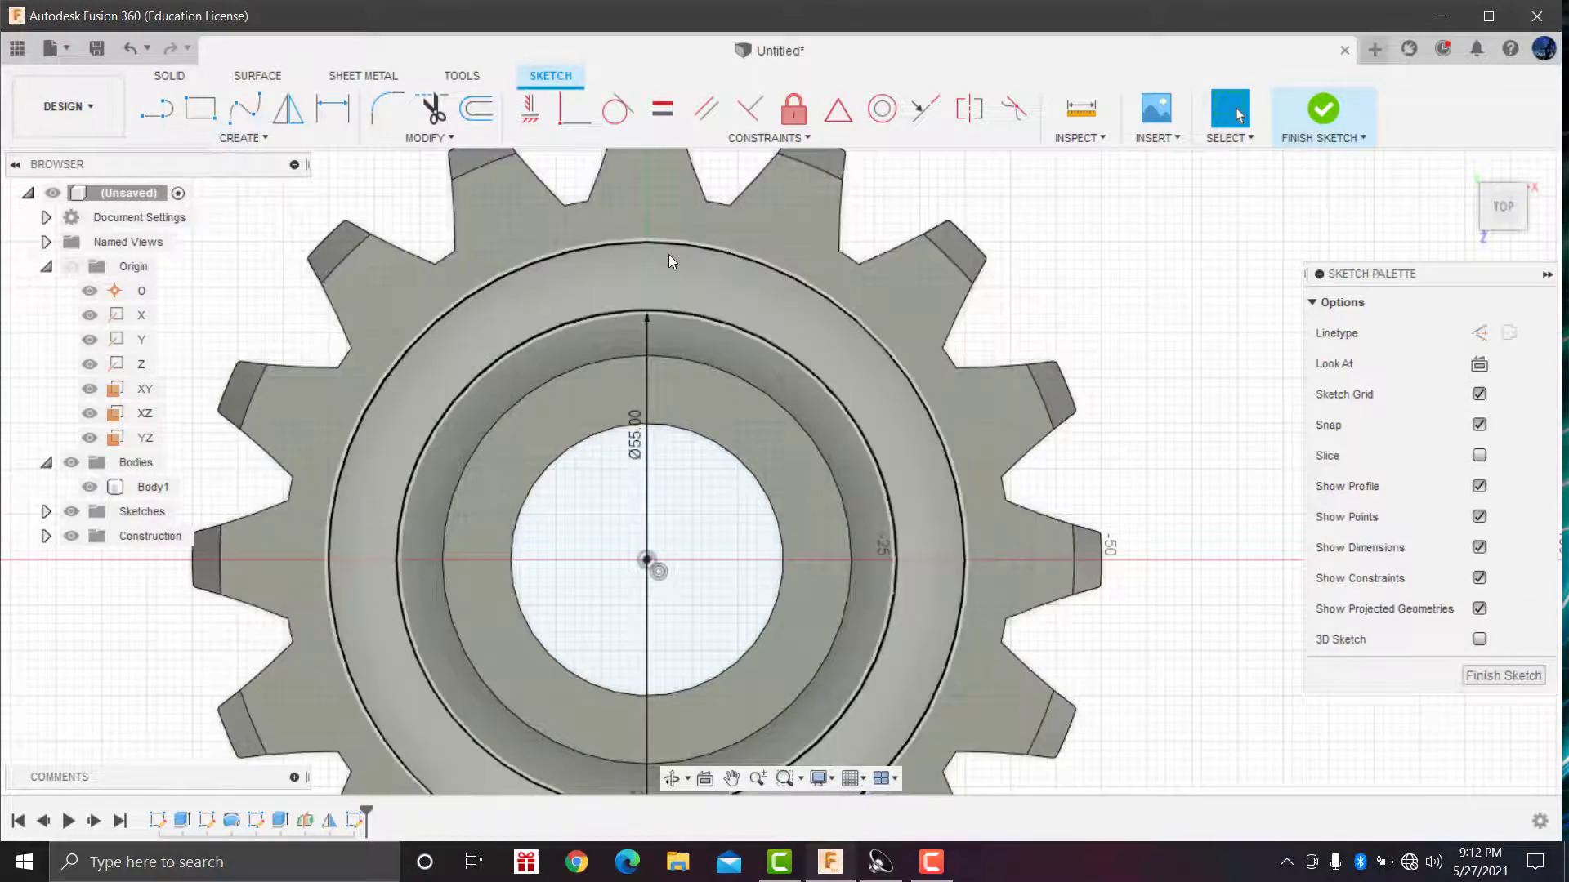
pyautogui.scroll(-1, 663, 286)
pyautogui.scroll(2, 663, 289)
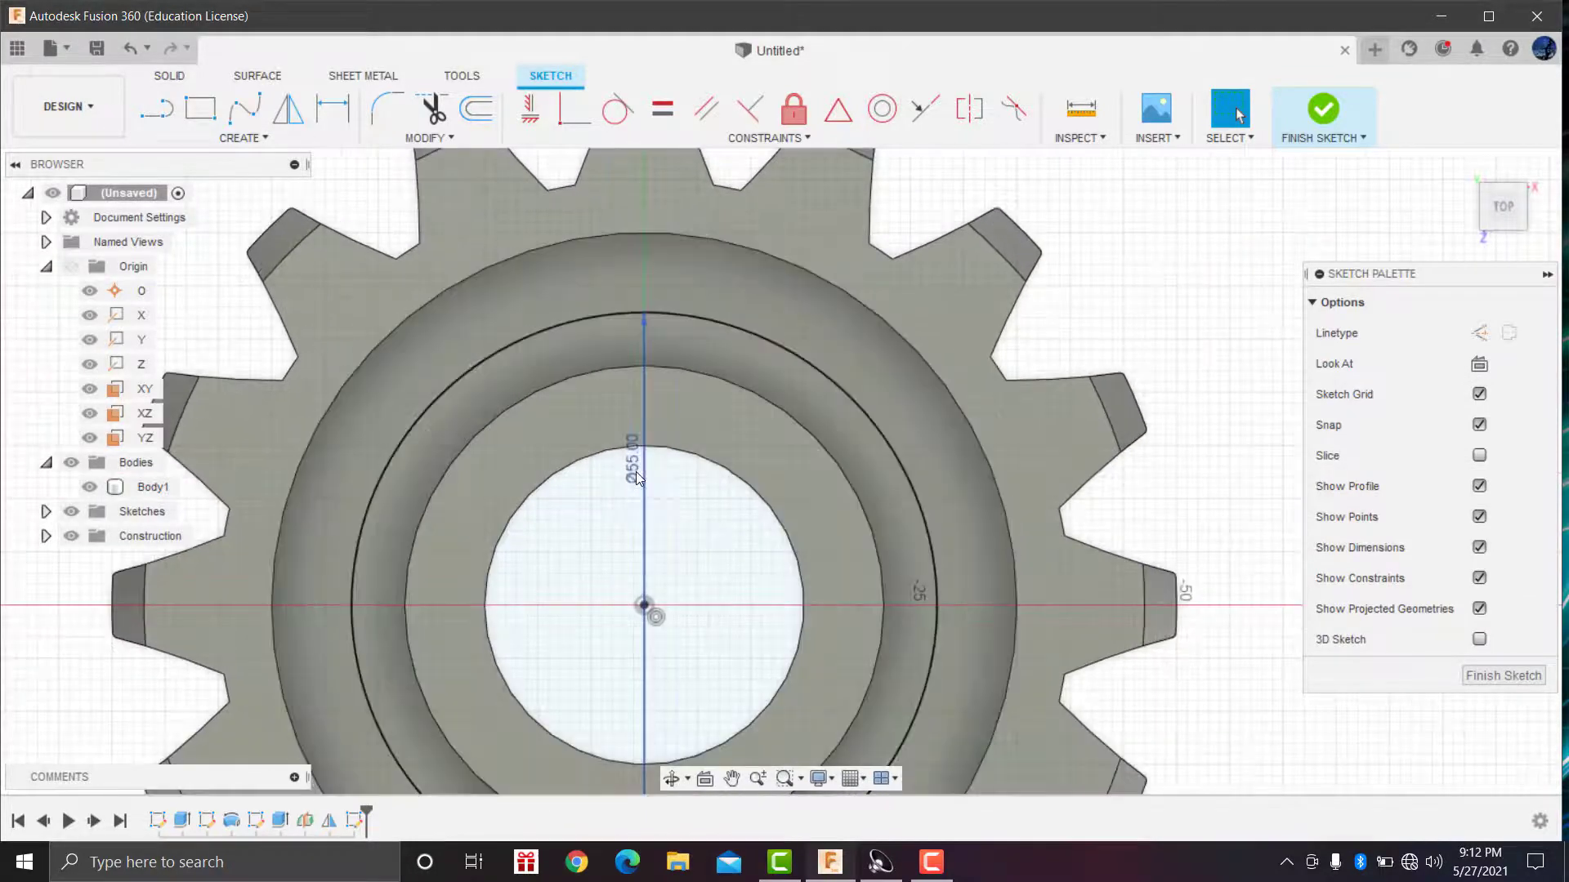
pyautogui.doubleClick(638, 477)
pyautogui.write('60')
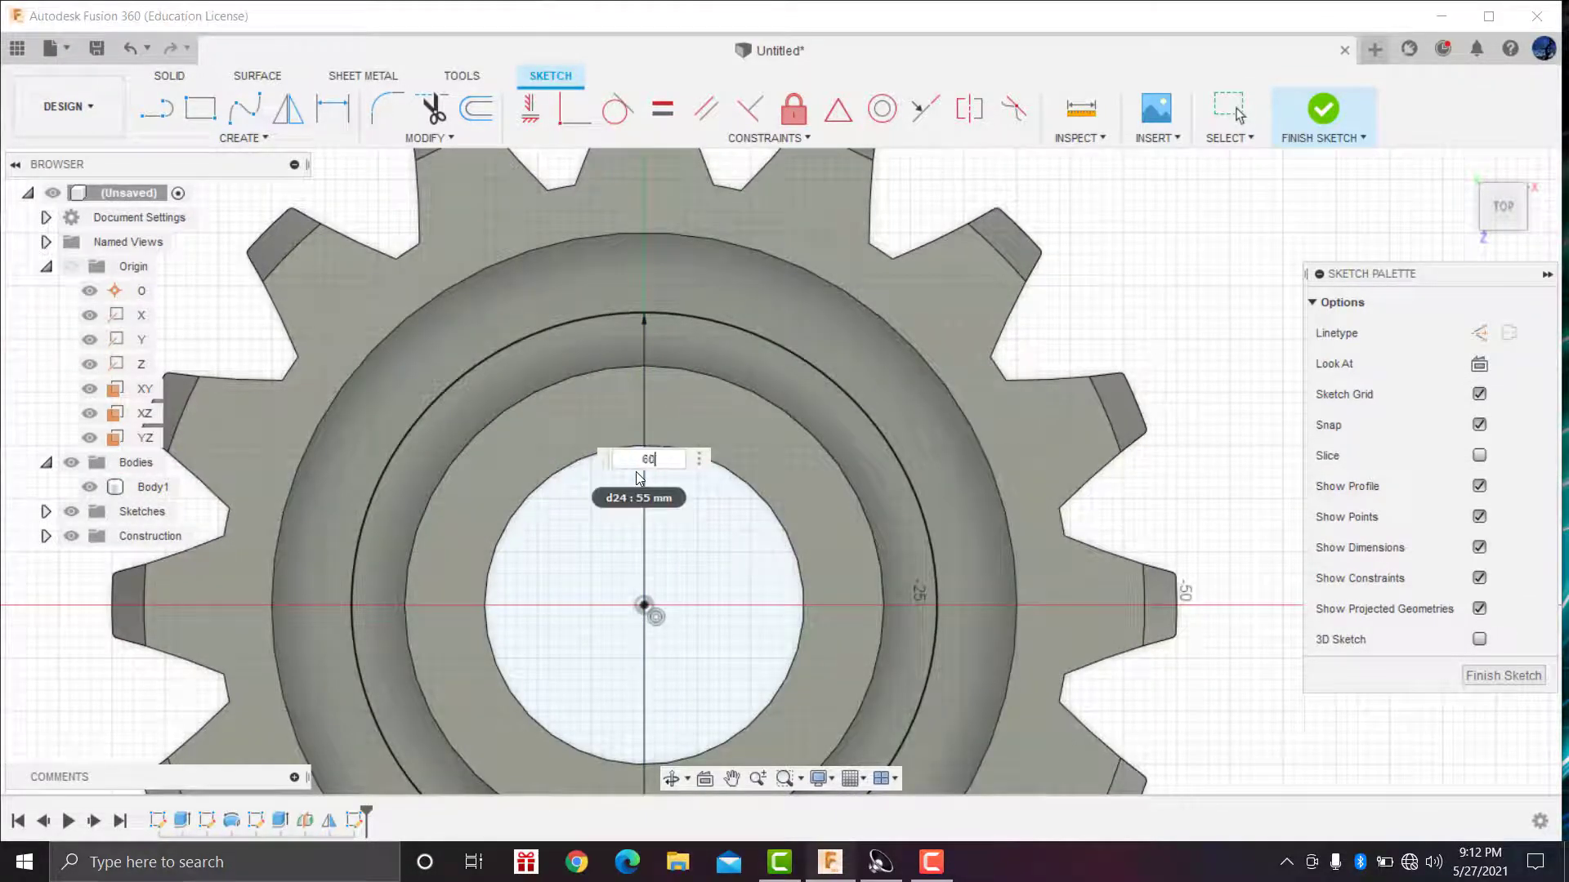
pyautogui.press('Return')
pyautogui.scroll(-2, 708, 306)
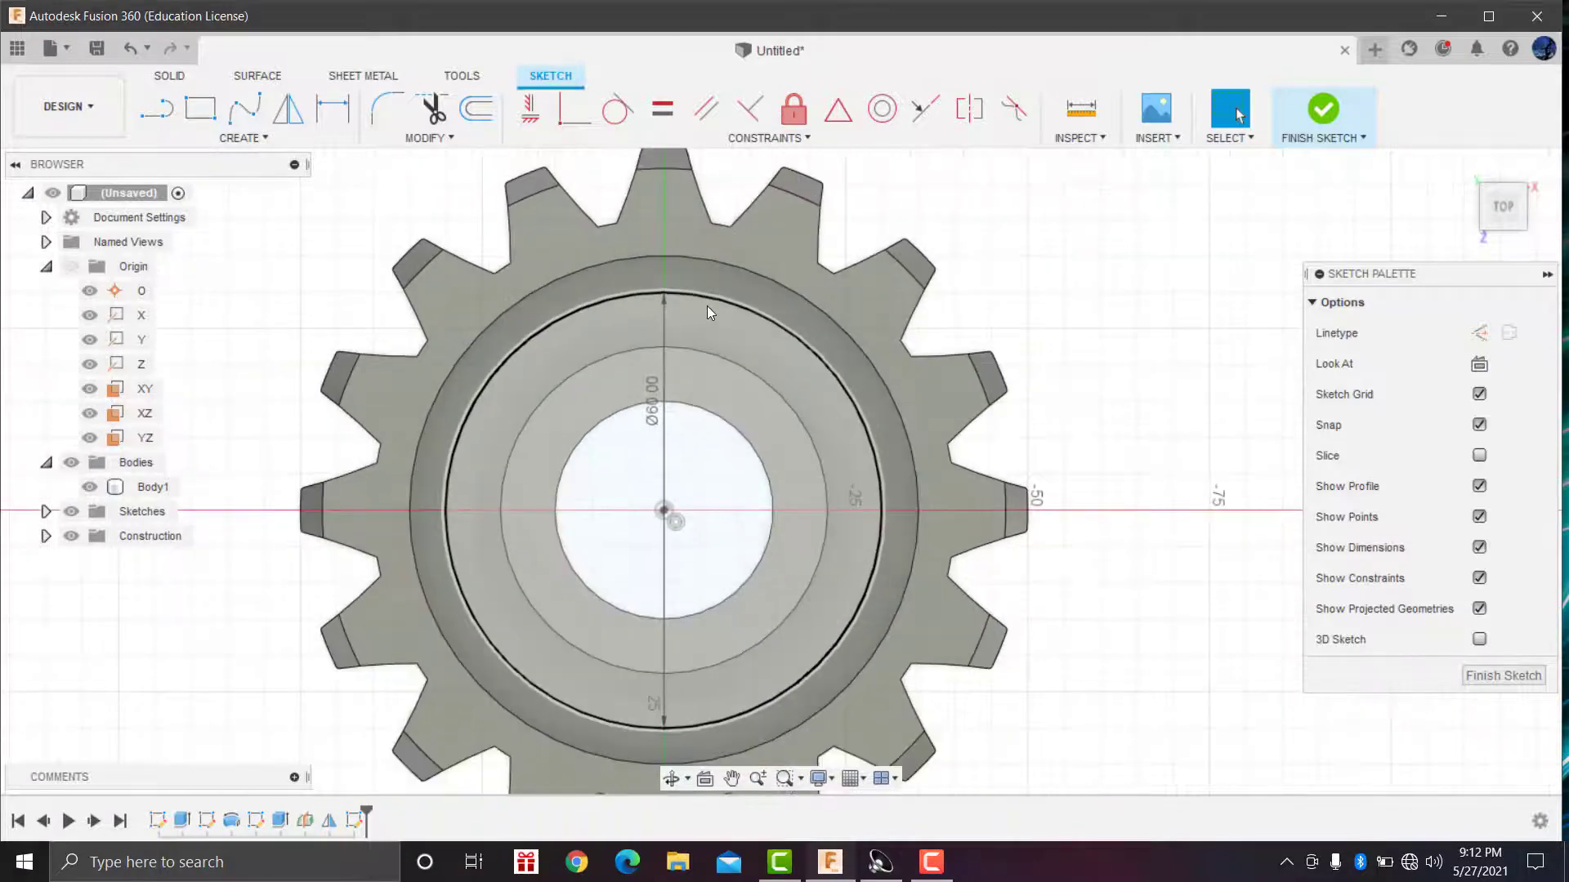
pyautogui.scroll(1, 660, 302)
pyautogui.doubleClick(646, 433)
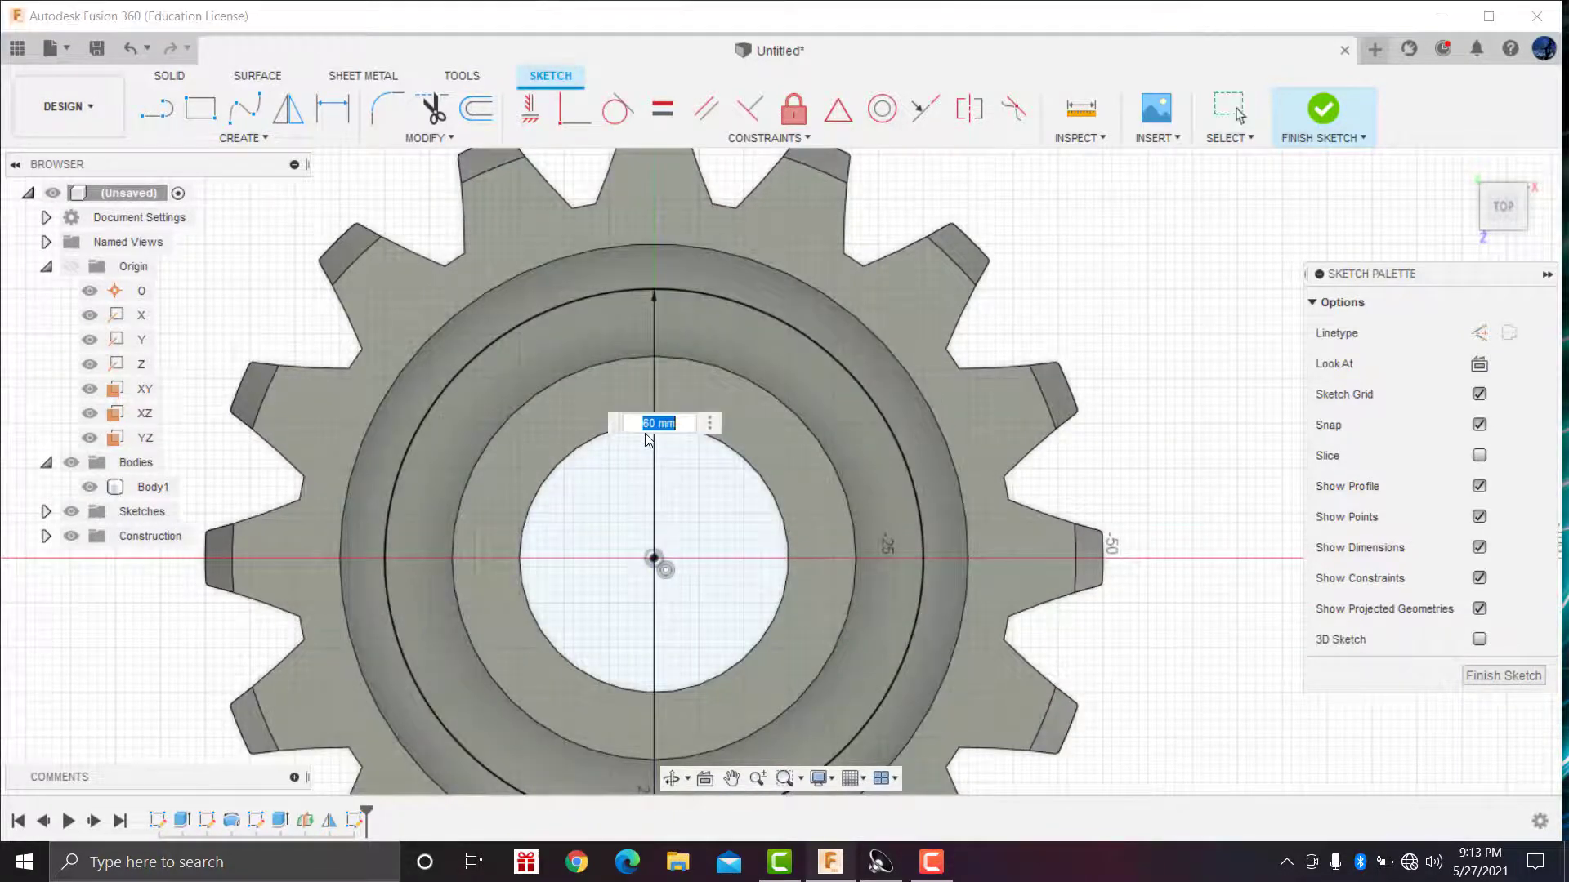
pyautogui.press('Return')
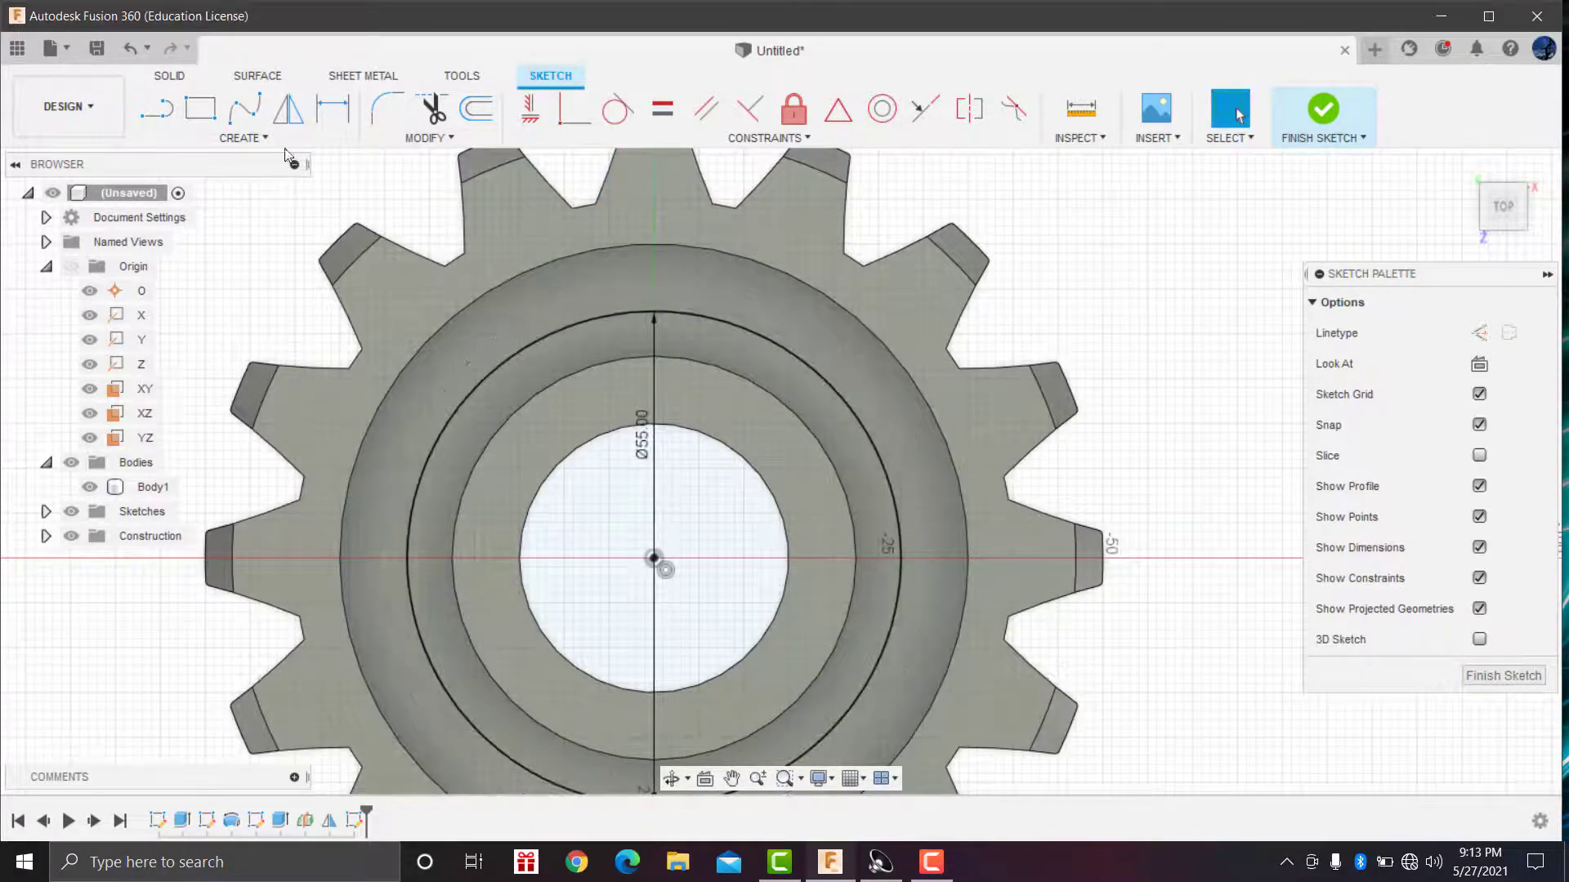
# Step: Draw an 8 mm circle centred on the top of the 55 mm circle
pyautogui.click(260, 139)
pyautogui.moveTo(231, 205)
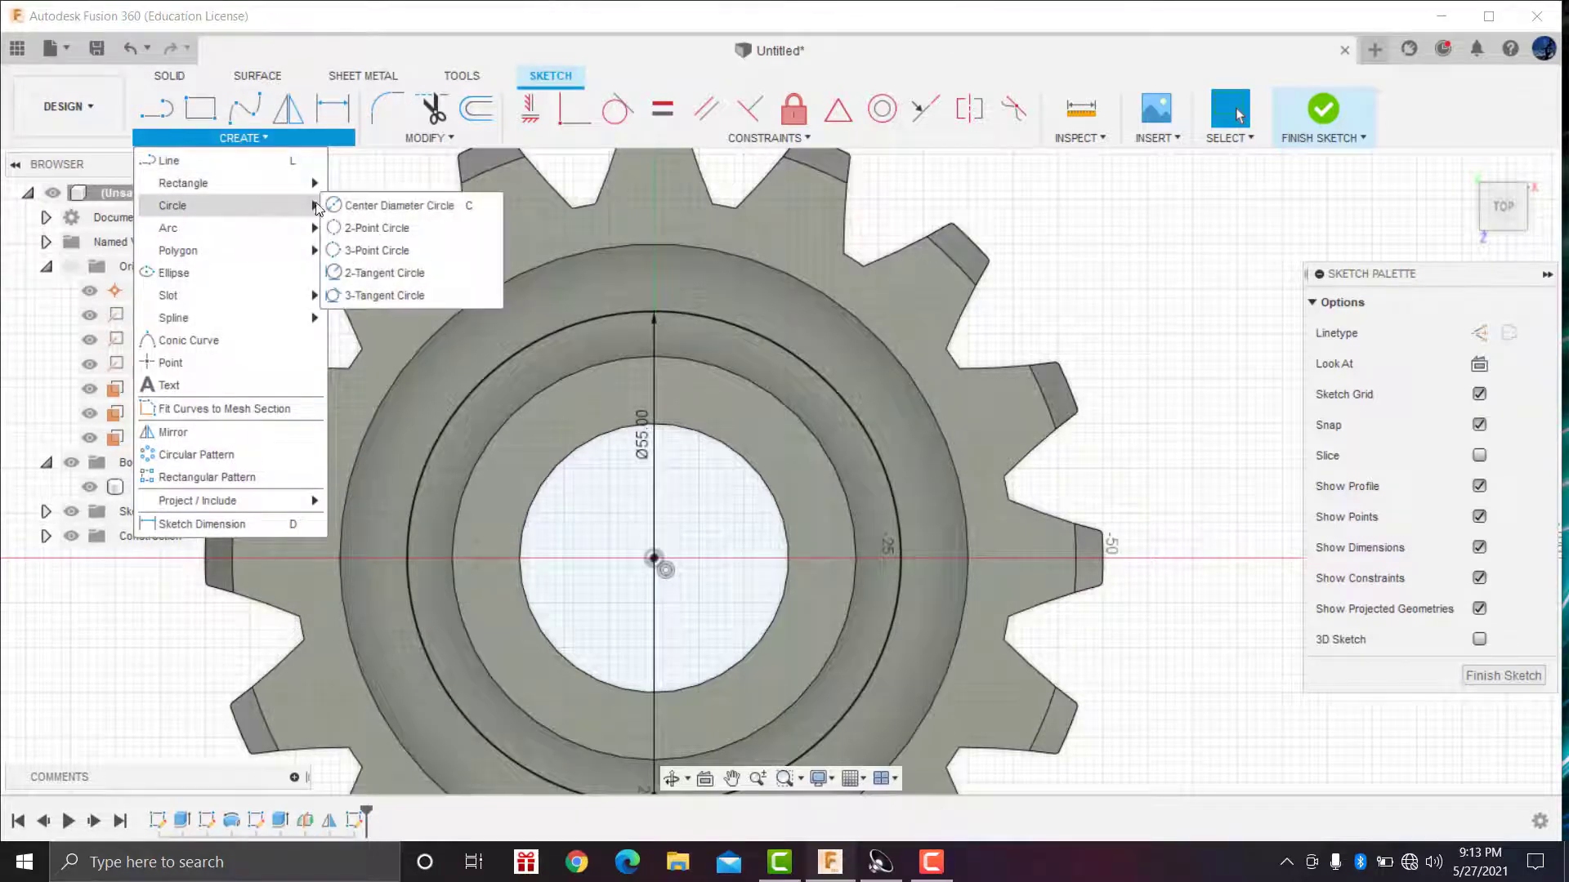
pyautogui.click(351, 206)
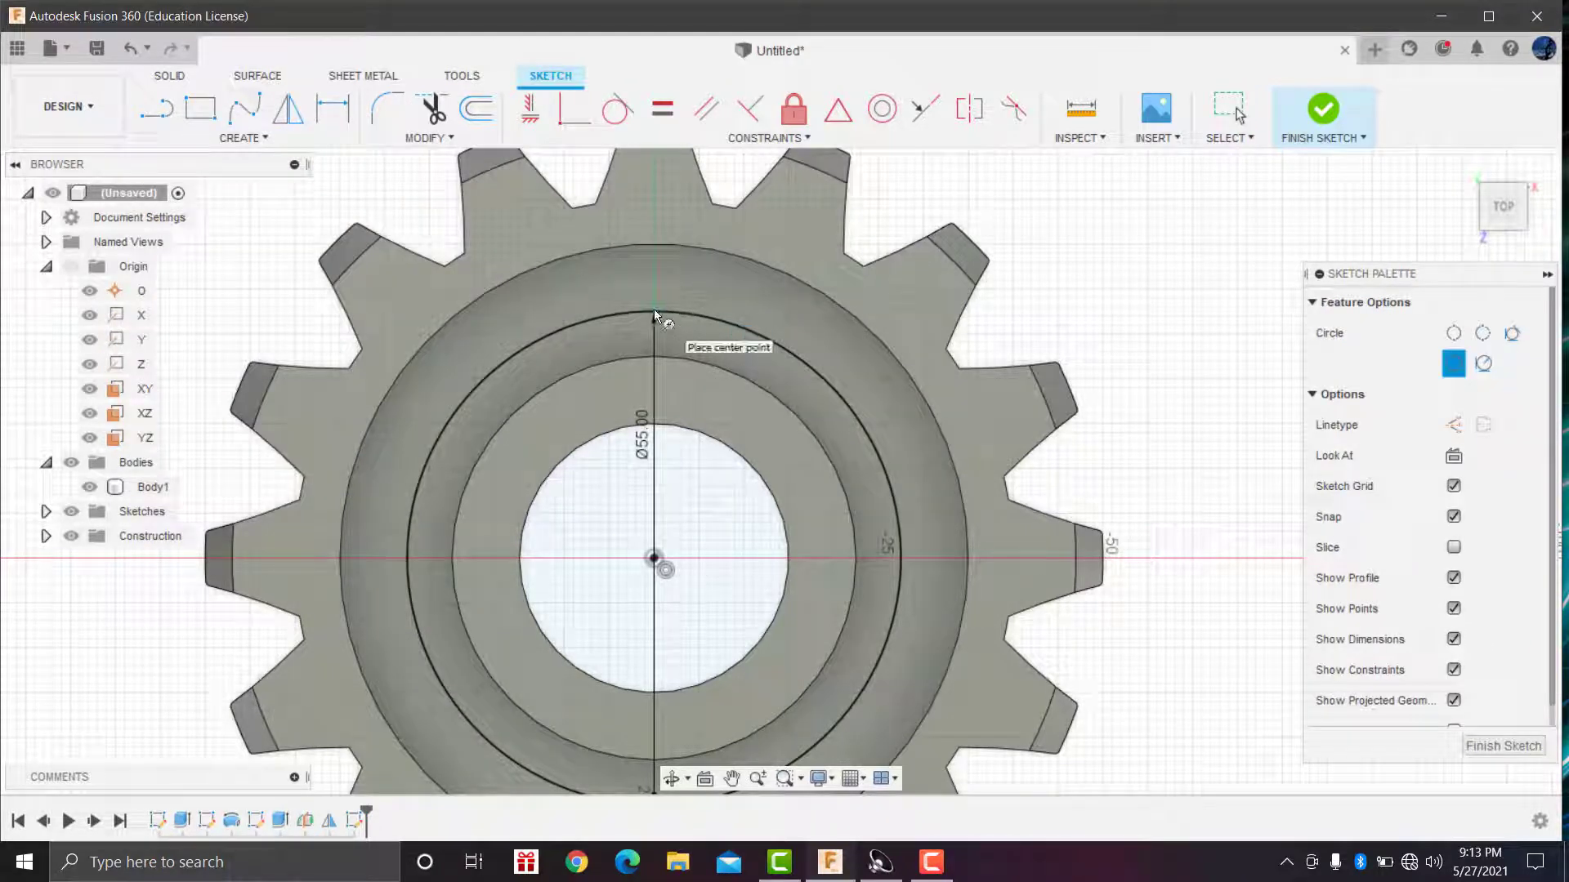
pyautogui.click(654, 309)
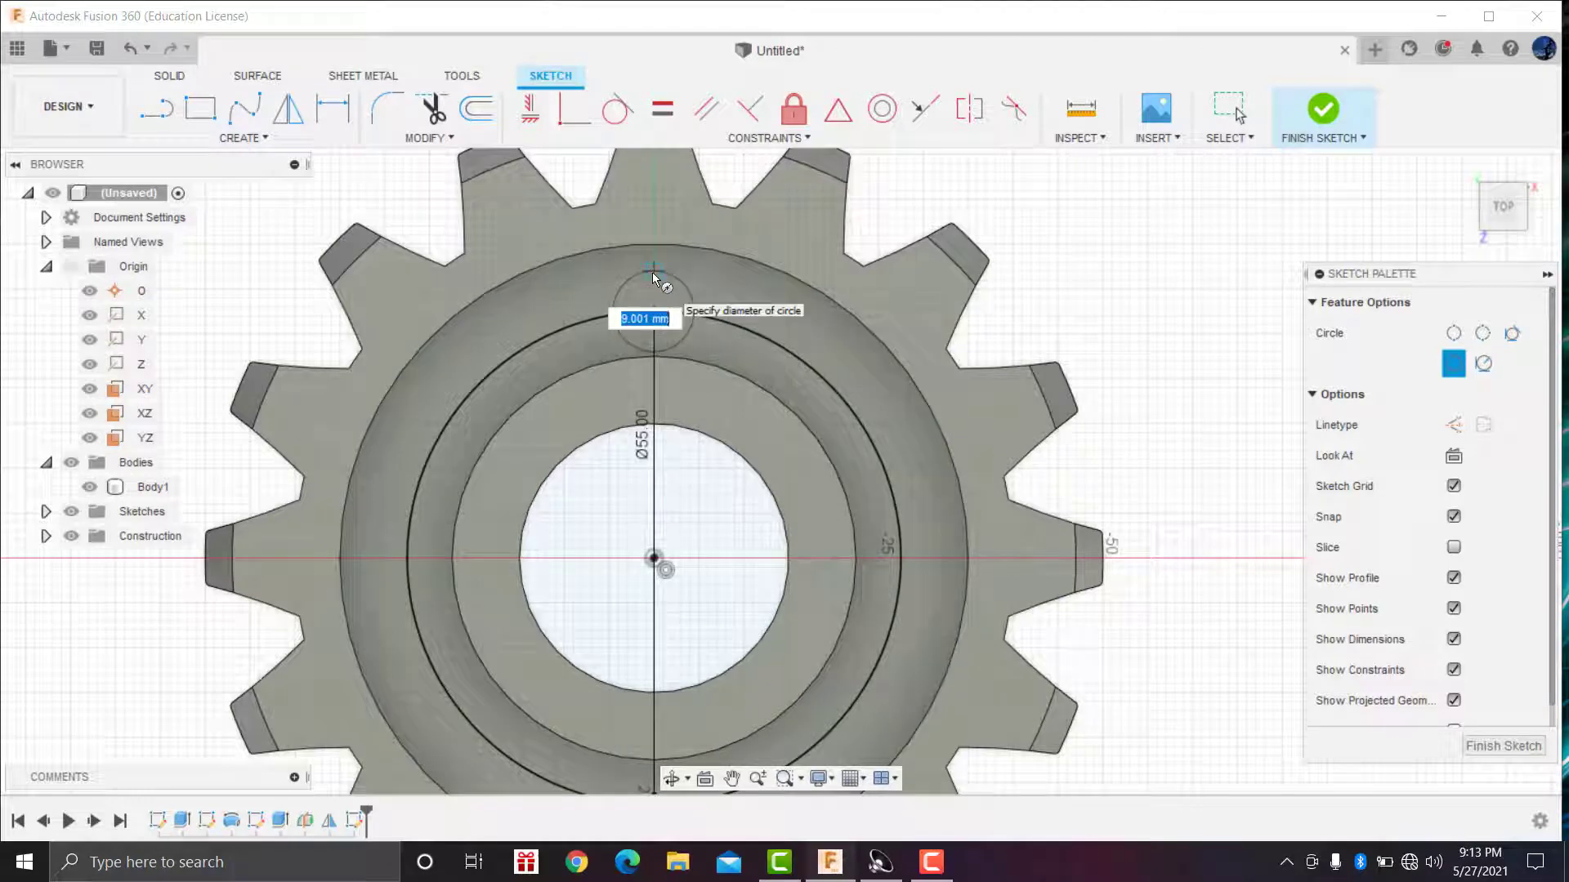
pyautogui.write('8')
pyautogui.press('Return')
pyautogui.press('Escape')
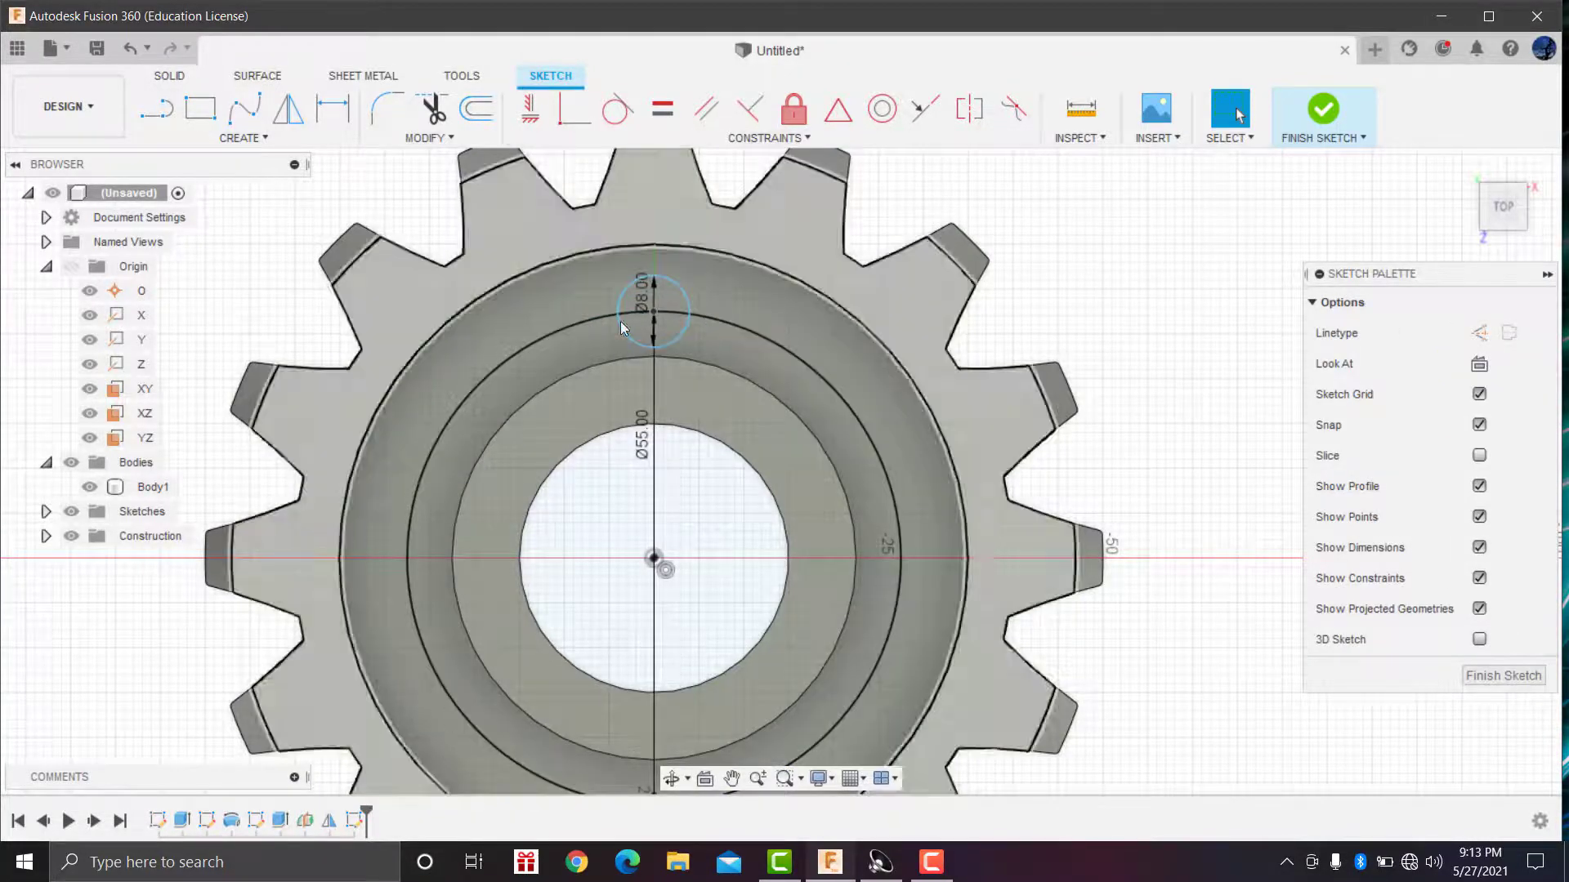
pyautogui.scroll(-2, 574, 278)
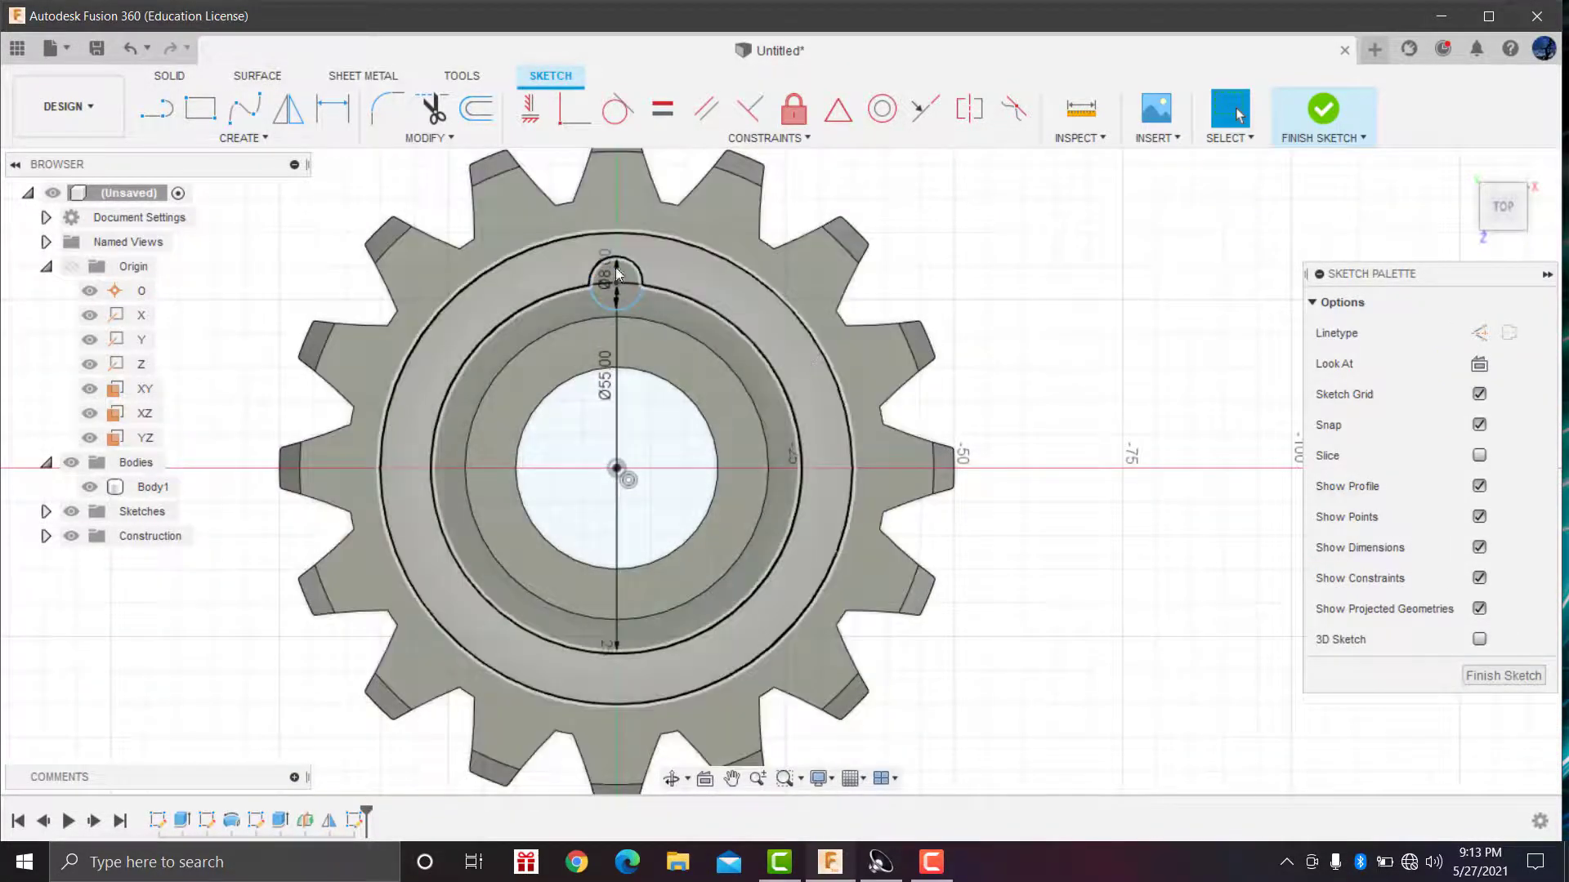
# Step: Circular-pattern the 8 mm circle four times around the gear's centre
pyautogui.click(245, 137)
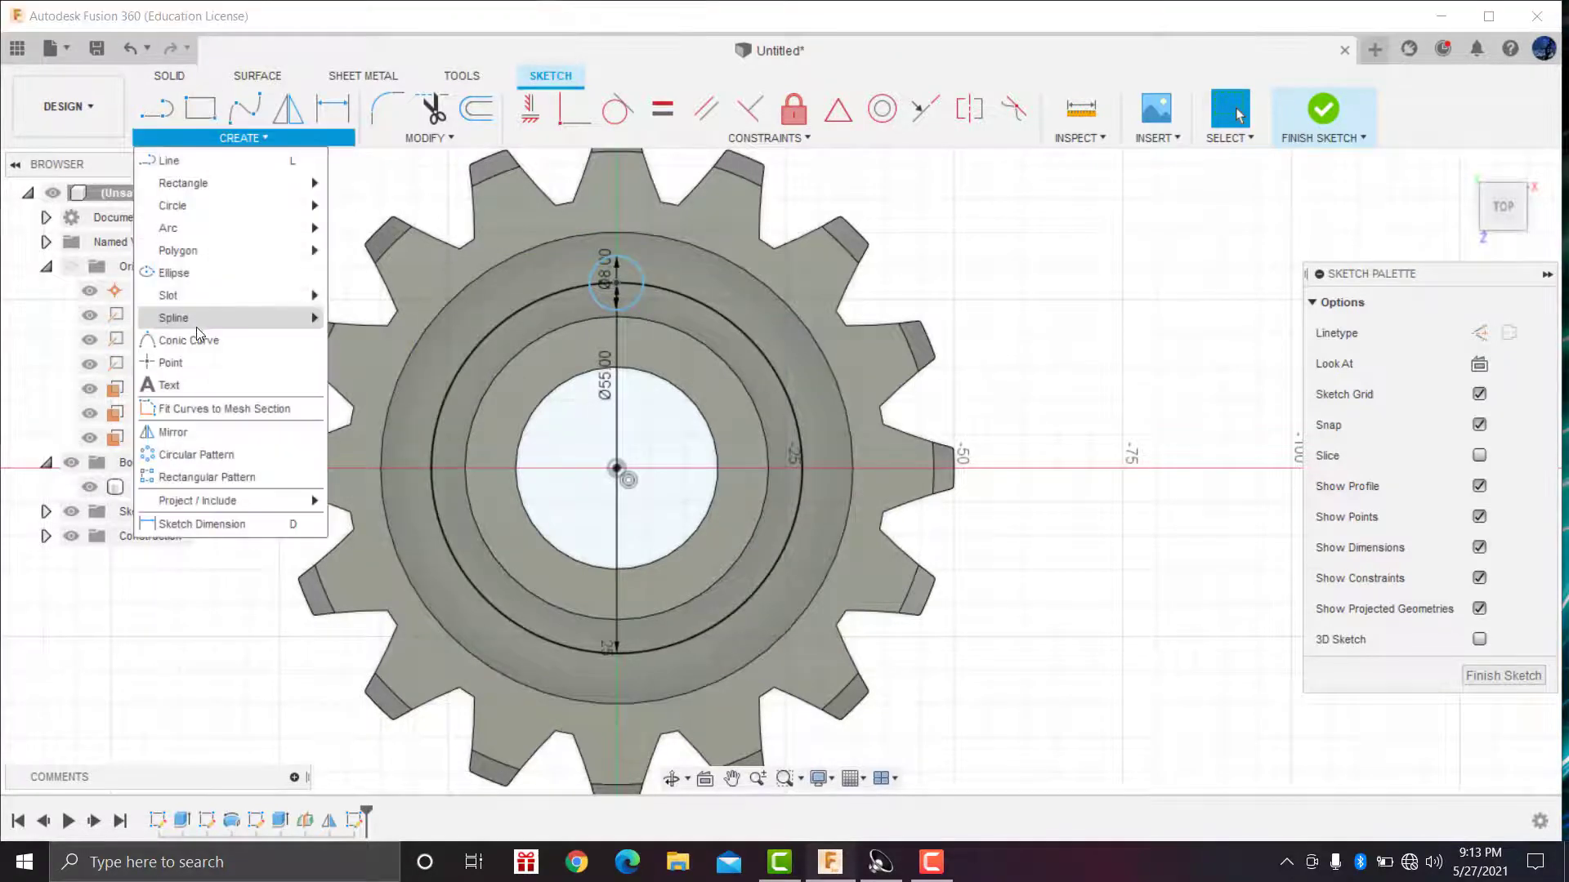
pyautogui.click(176, 454)
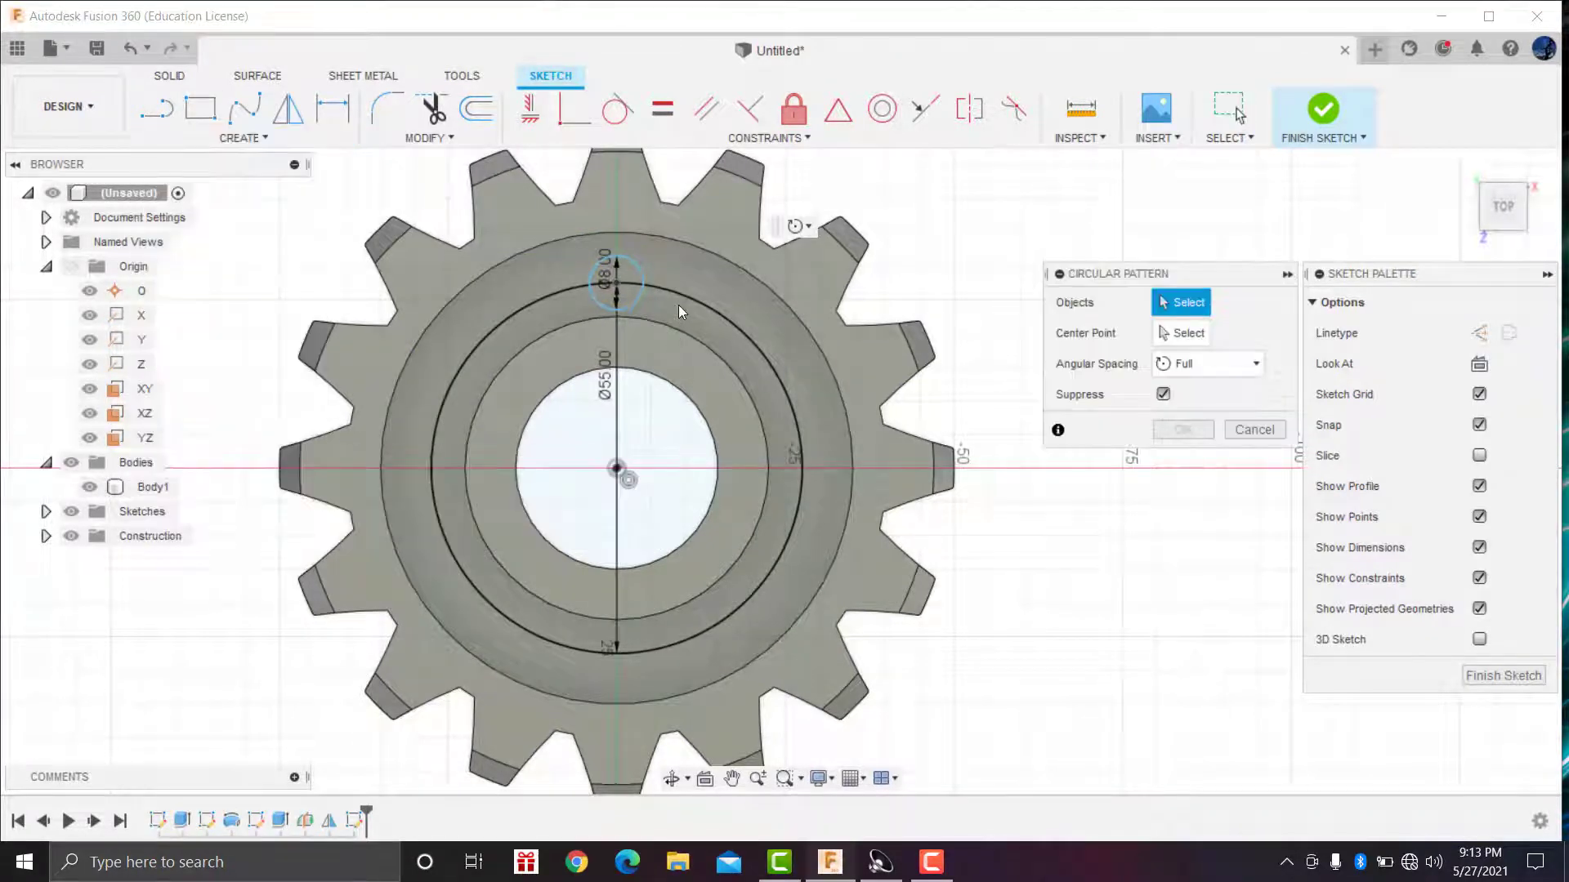
pyautogui.click(642, 298)
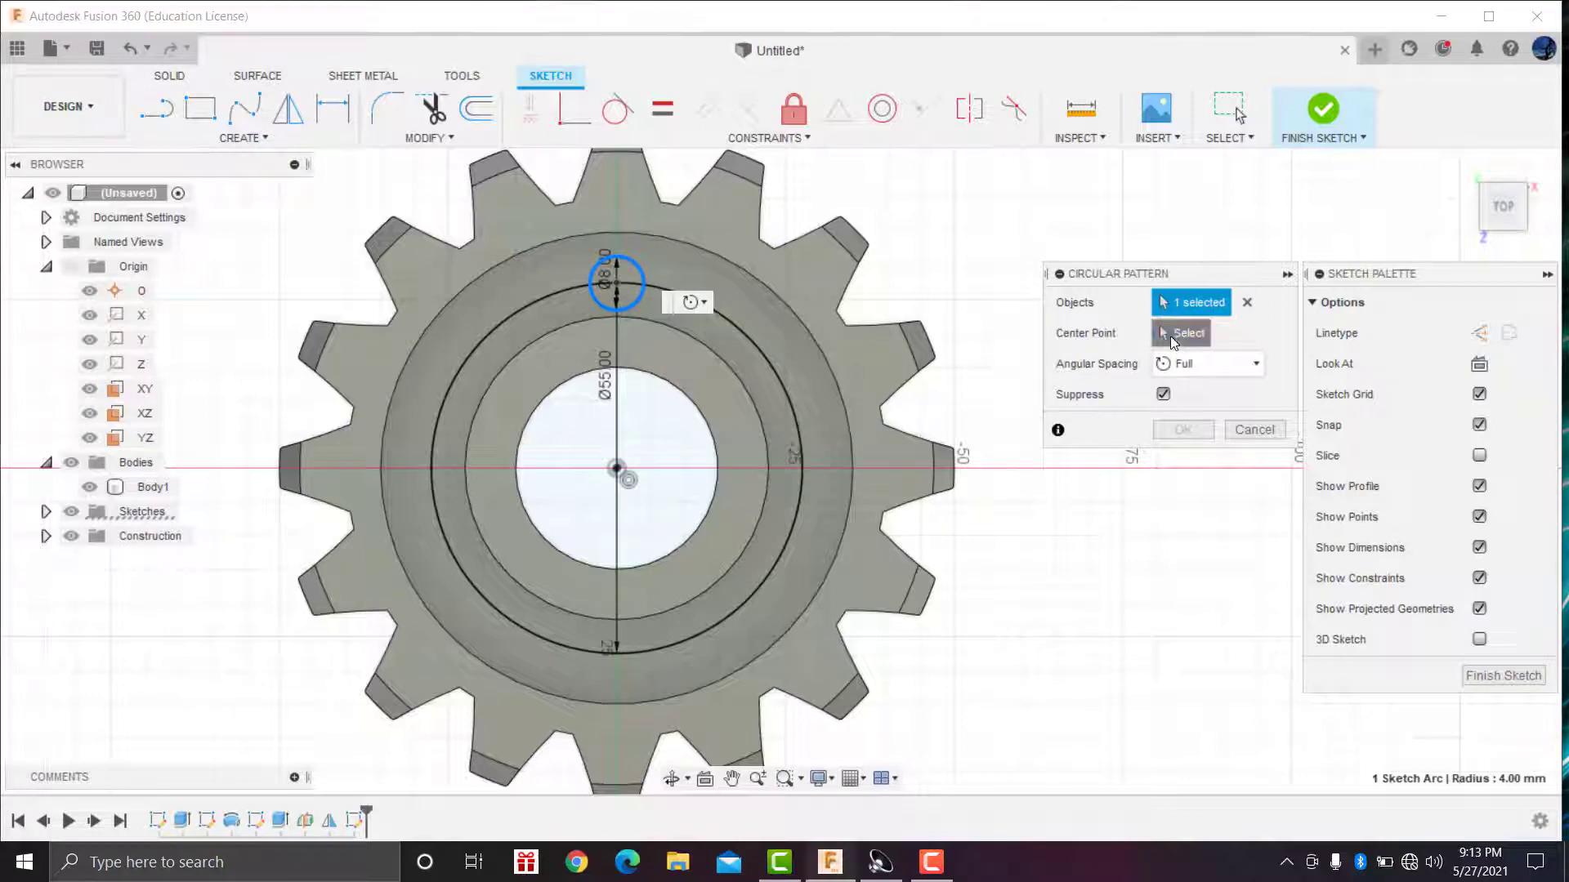
pyautogui.click(617, 468)
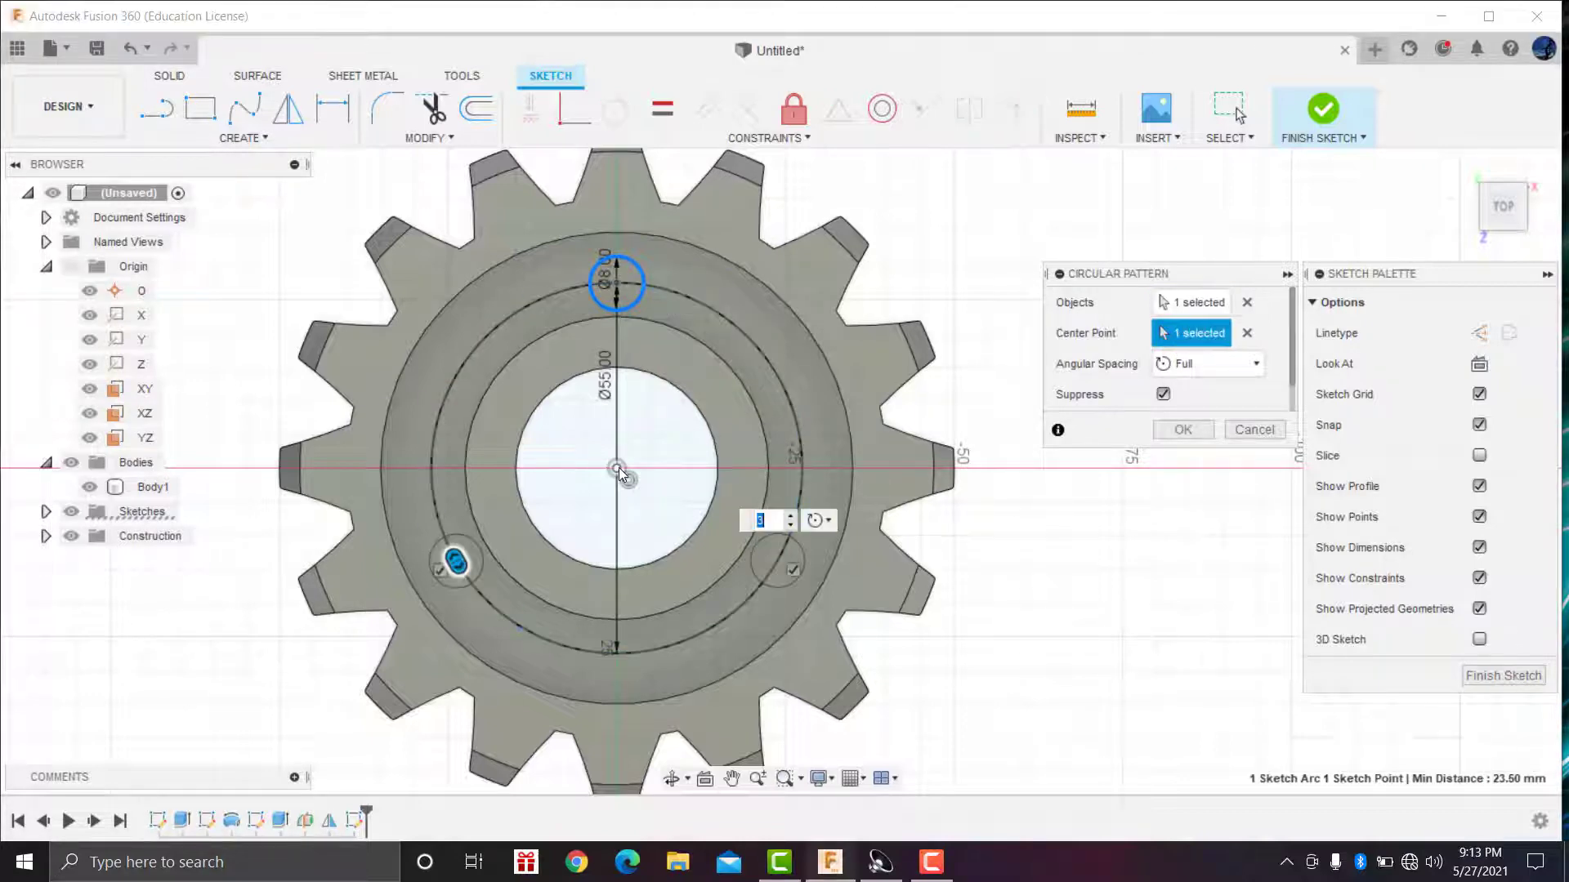
pyautogui.scroll(-1, 1185, 396)
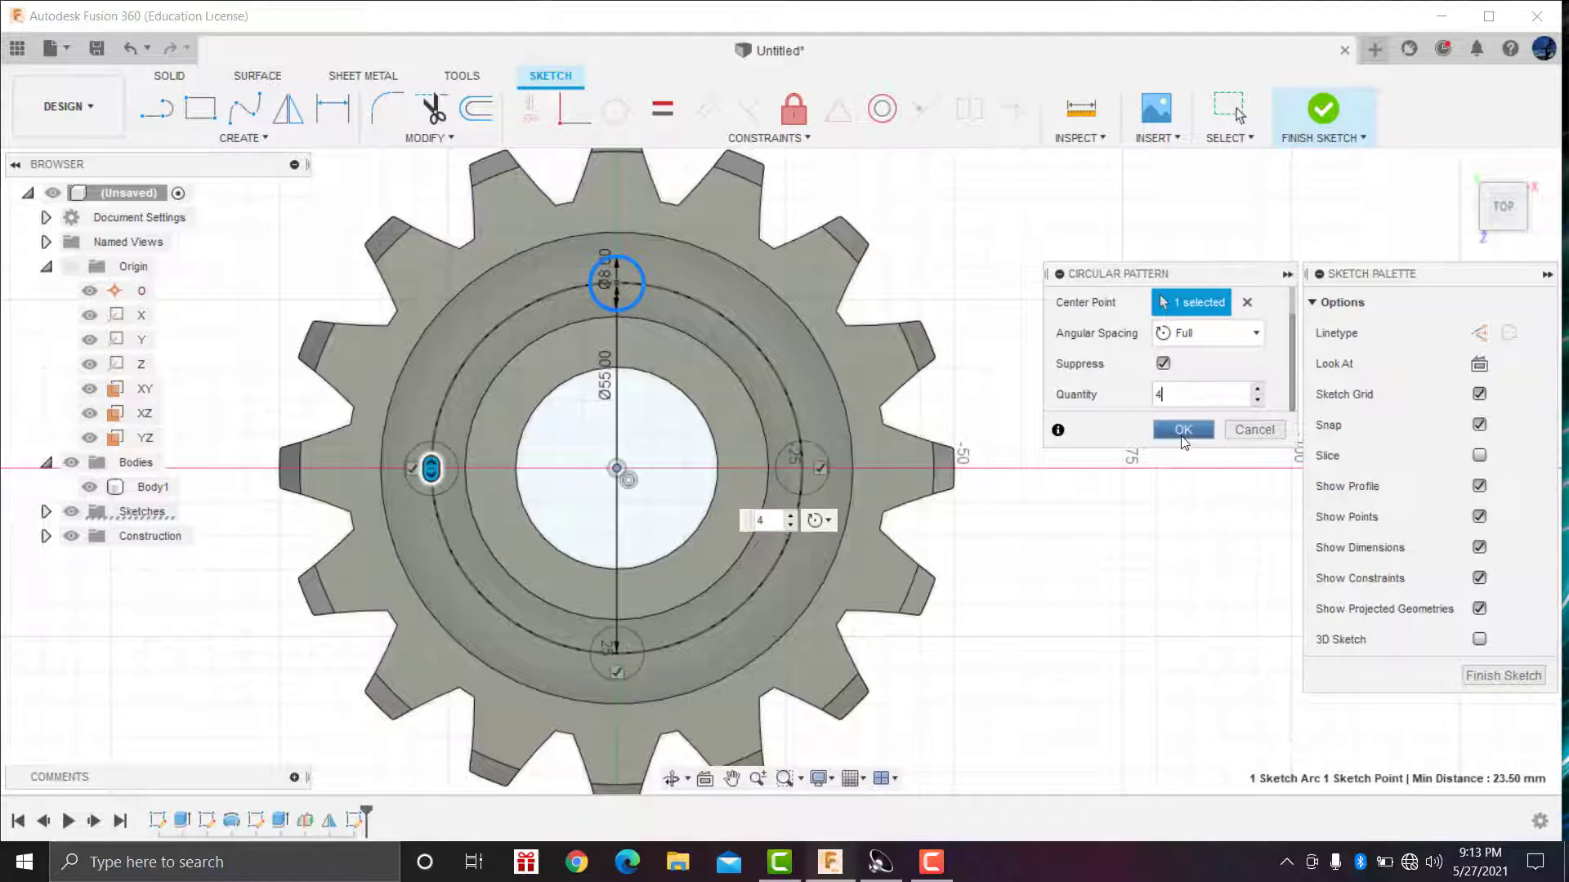
pyautogui.click(1183, 430)
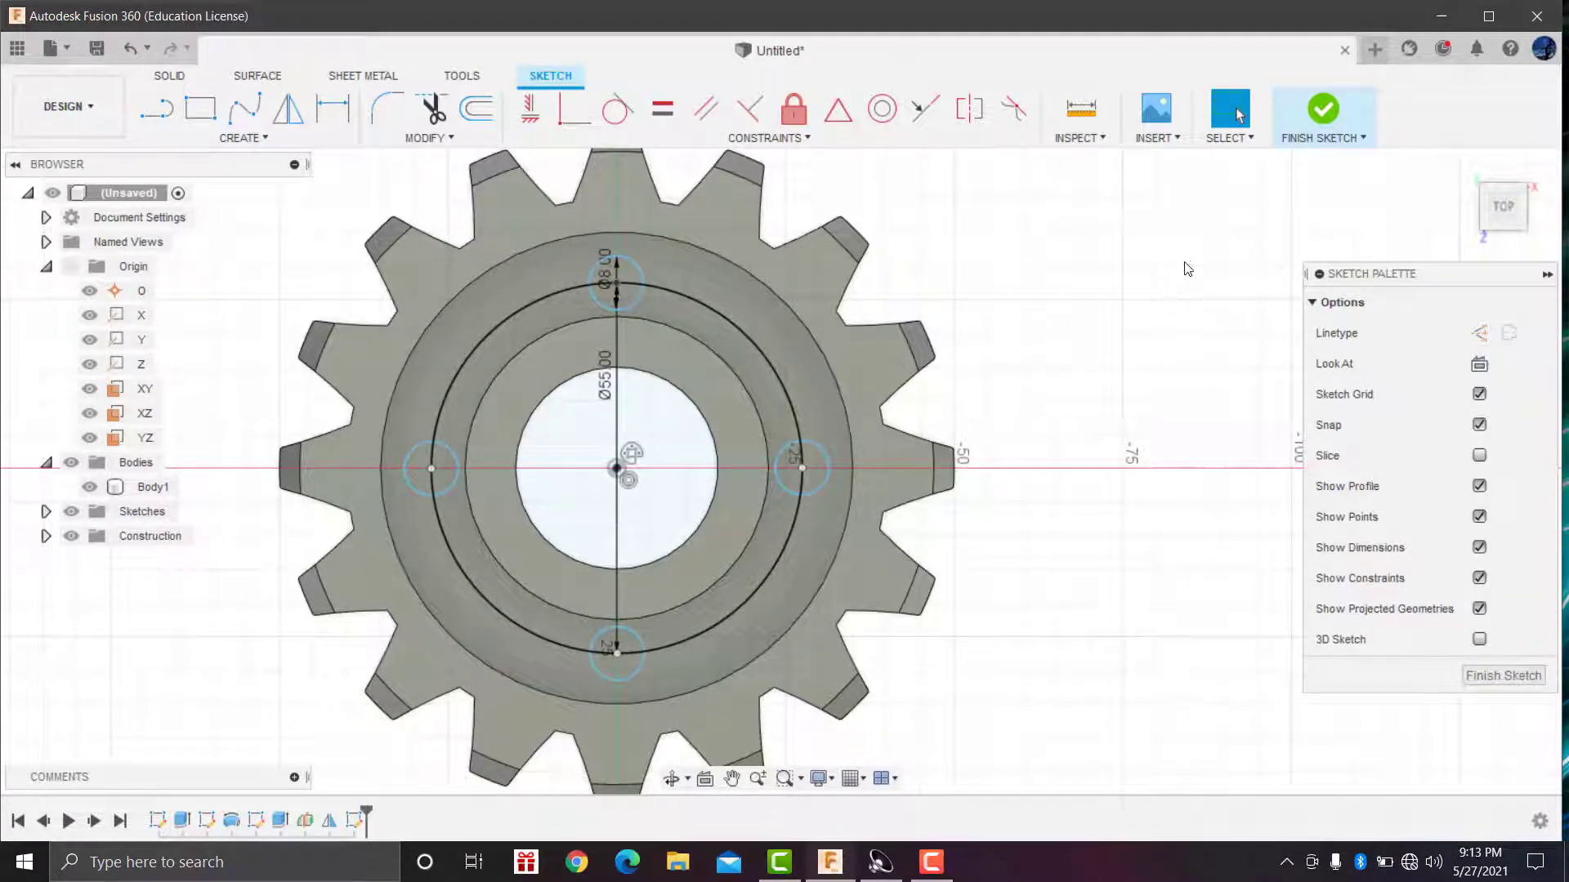
# Step: Finish the sketch and delete the 55 mm guide circle, keeping the four 8 mm circles
pyautogui.click(1324, 120)
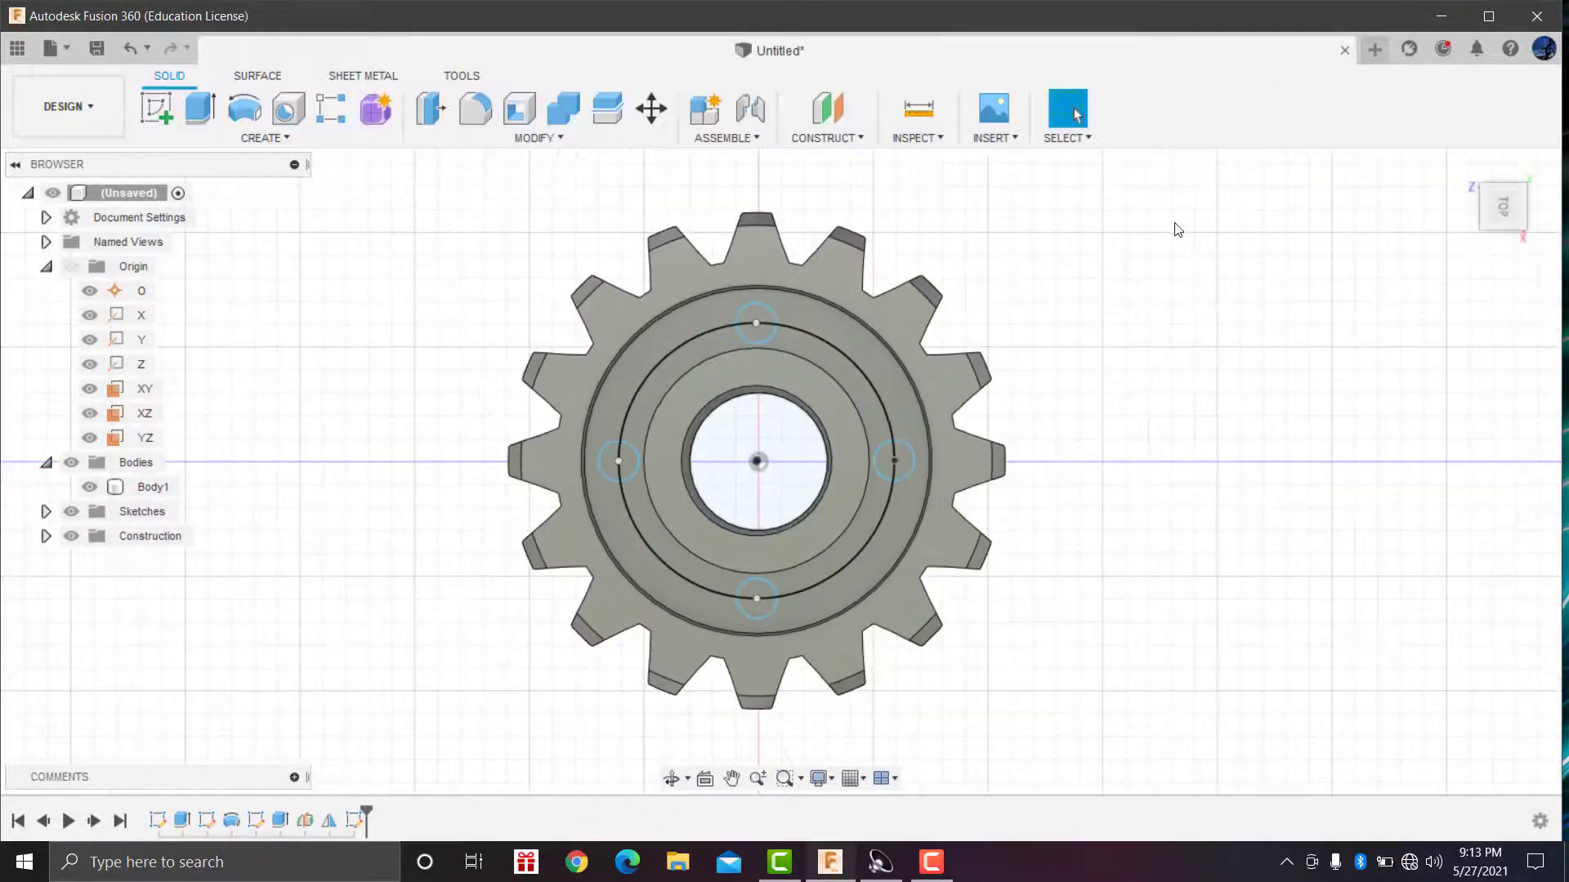
pyautogui.click(1492, 199)
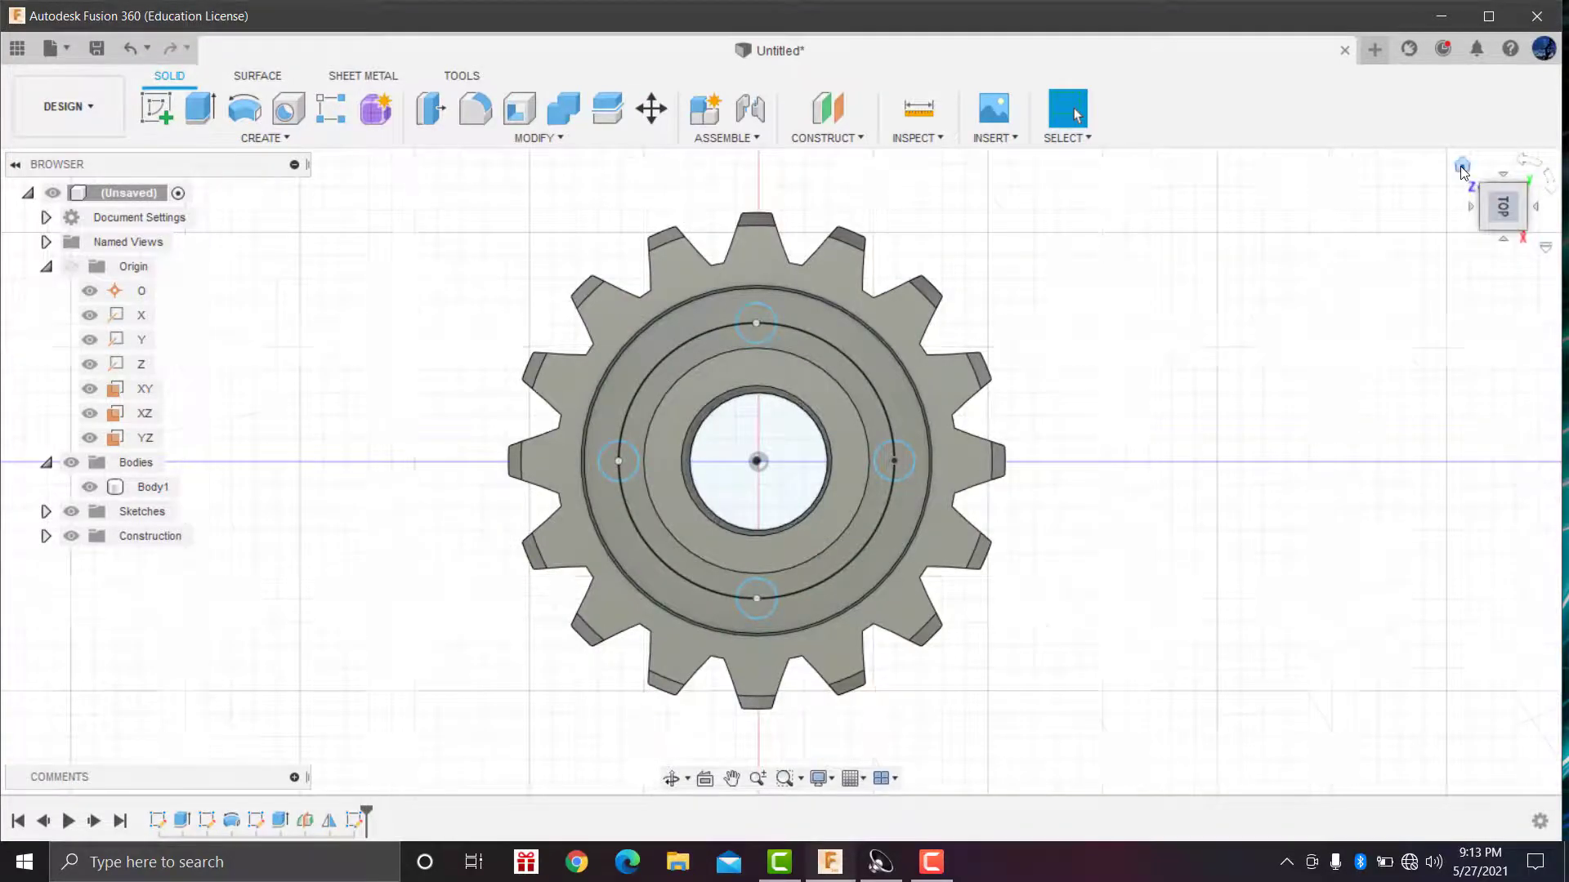
pyautogui.click(907, 462)
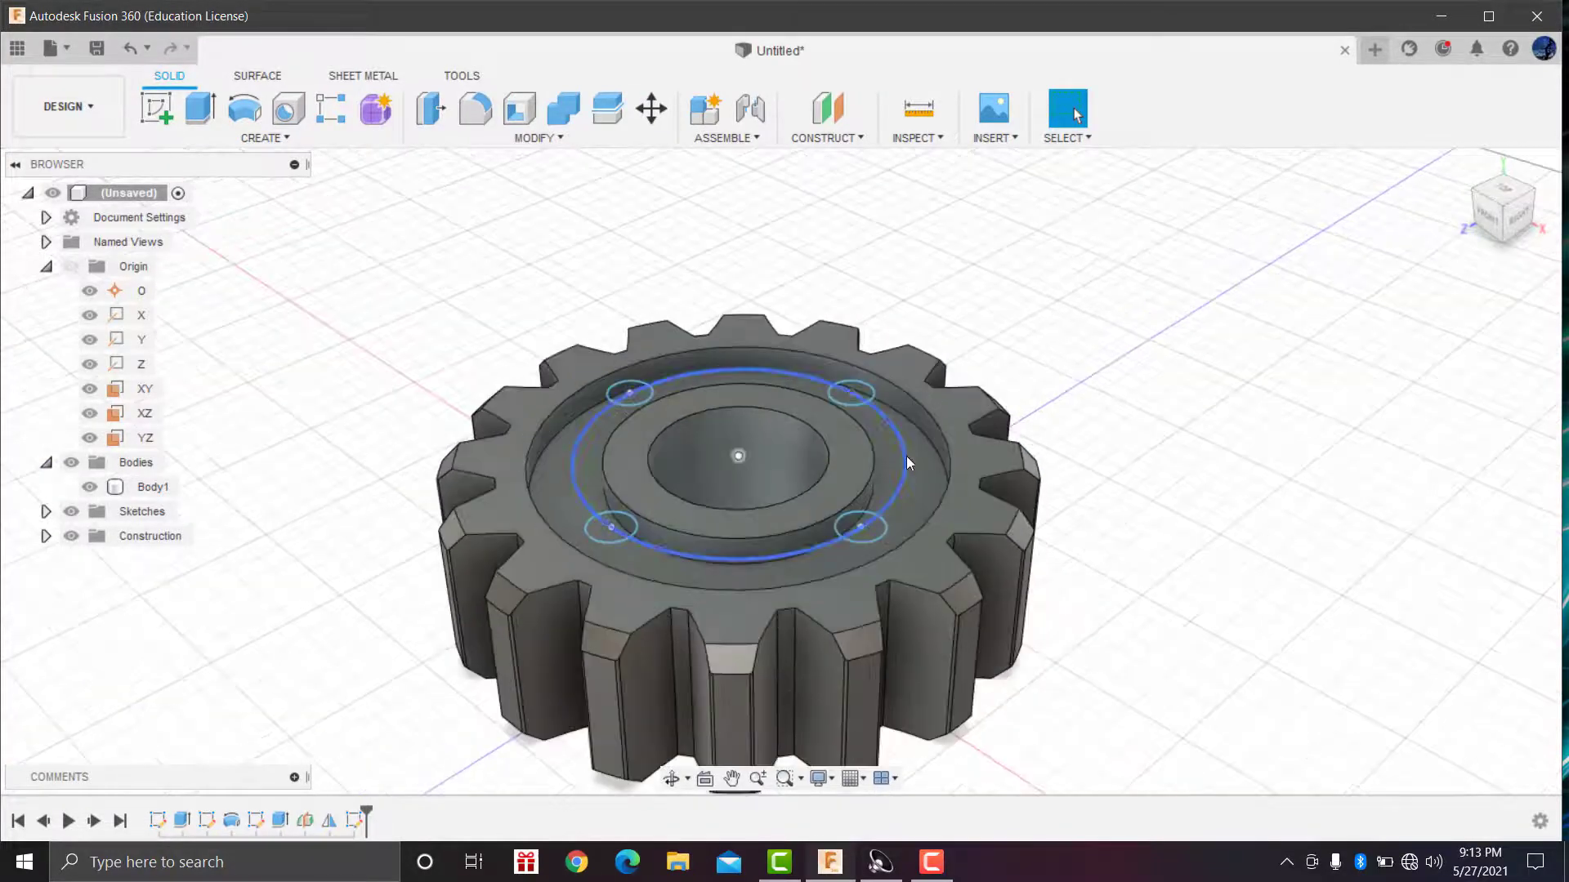
pyautogui.rightClick(902, 453)
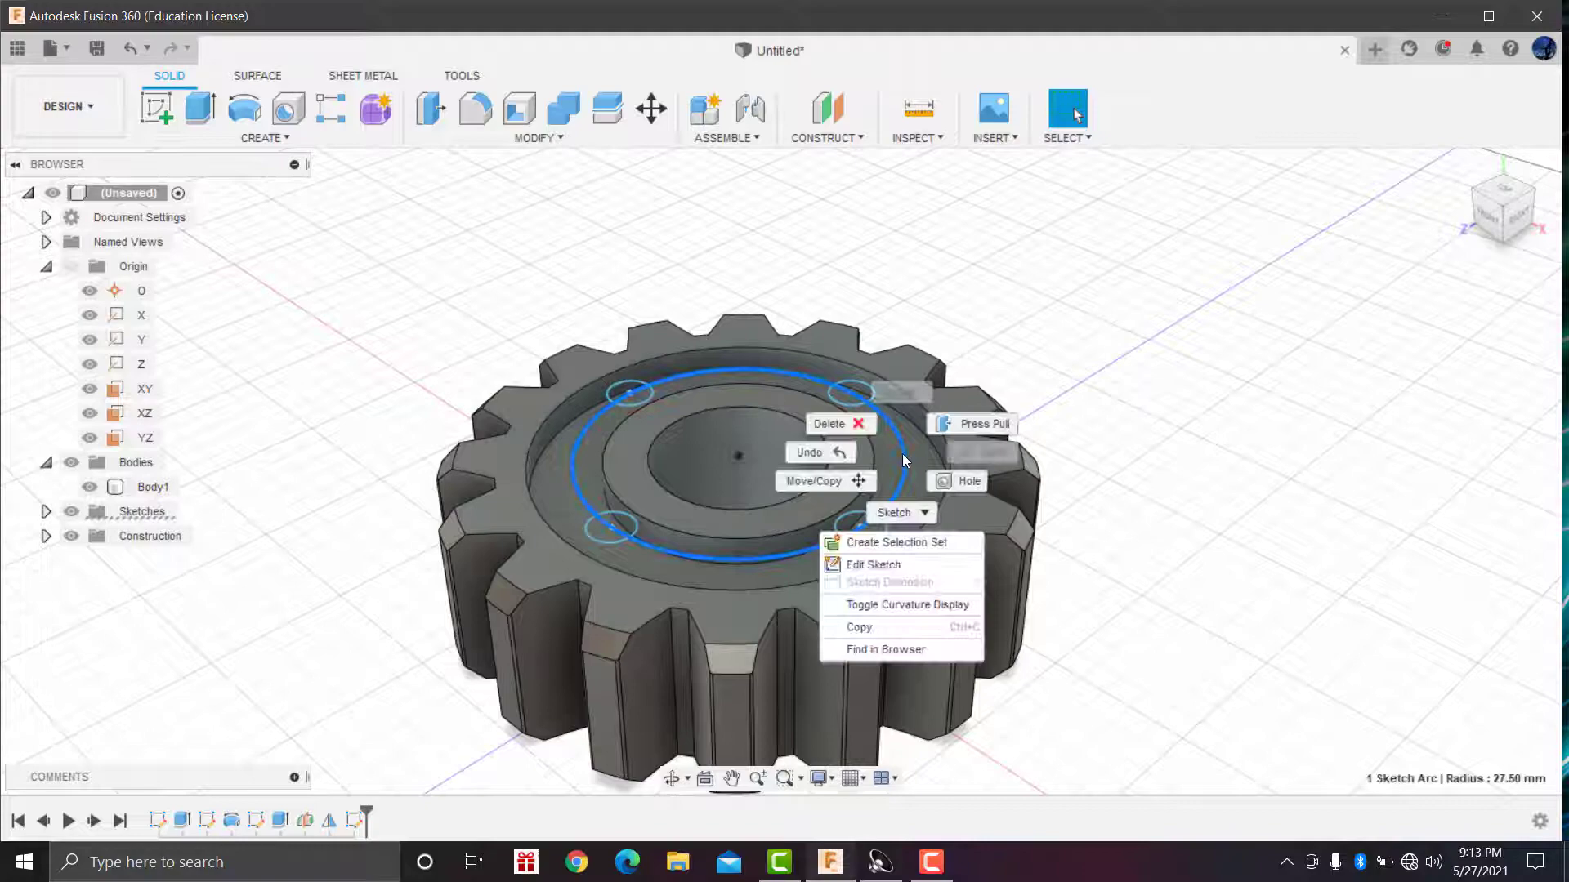
pyautogui.click(856, 428)
pyautogui.scroll(2, 876, 336)
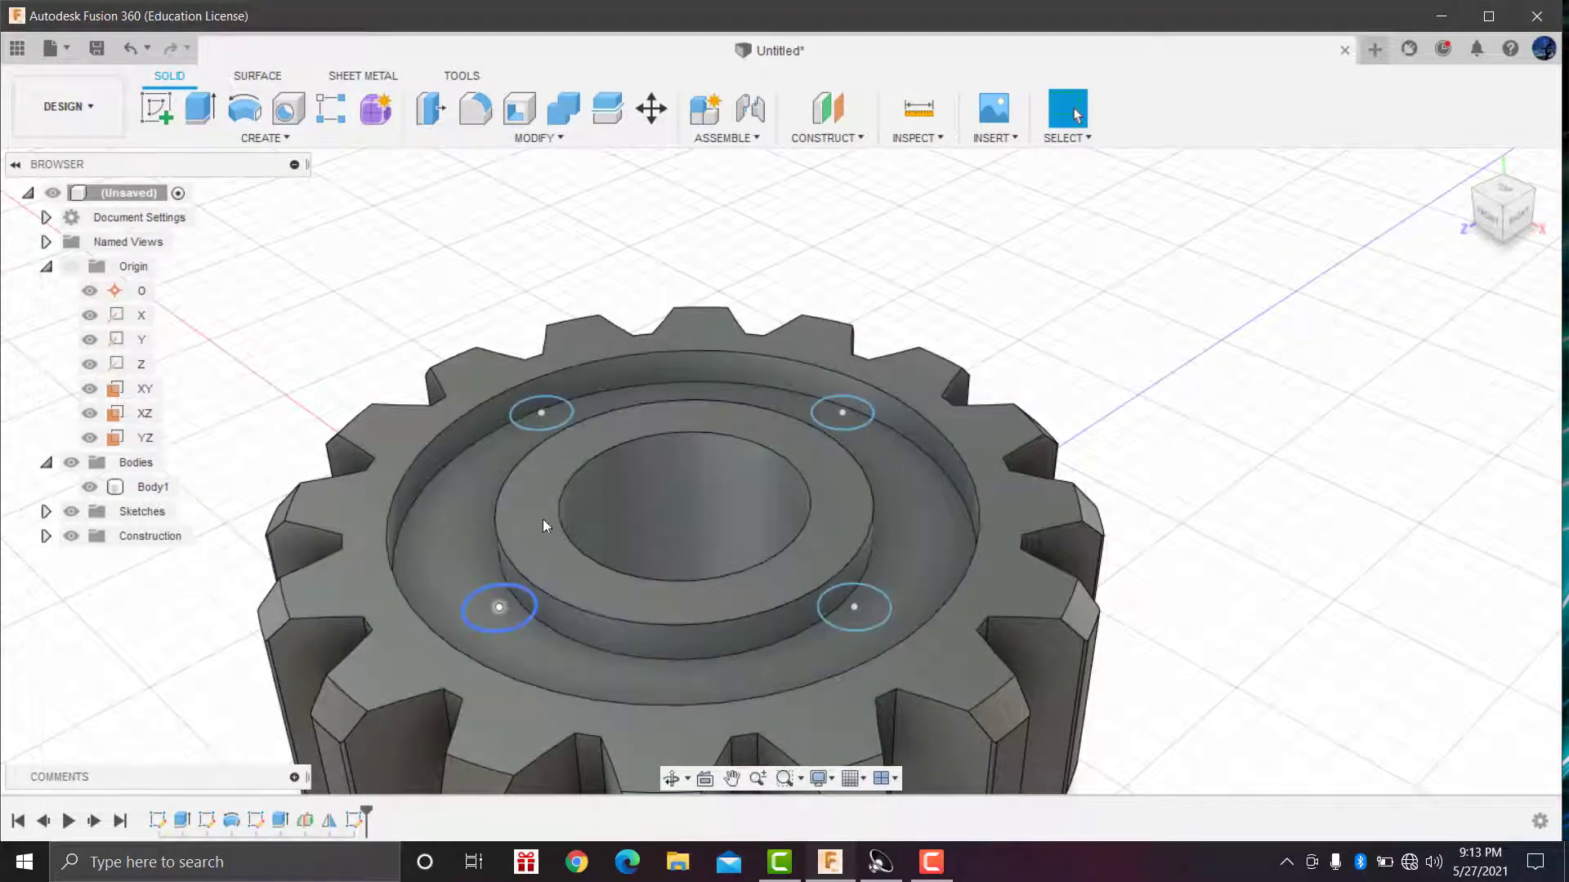
pyautogui.scroll(2, 466, 564)
pyautogui.scroll(-2, 454, 575)
pyautogui.keyDown('shift'); pyautogui.moveTo(454, 575); pyautogui.dragTo(845, 301, button='middle'); pyautogui.keyUp('shift')
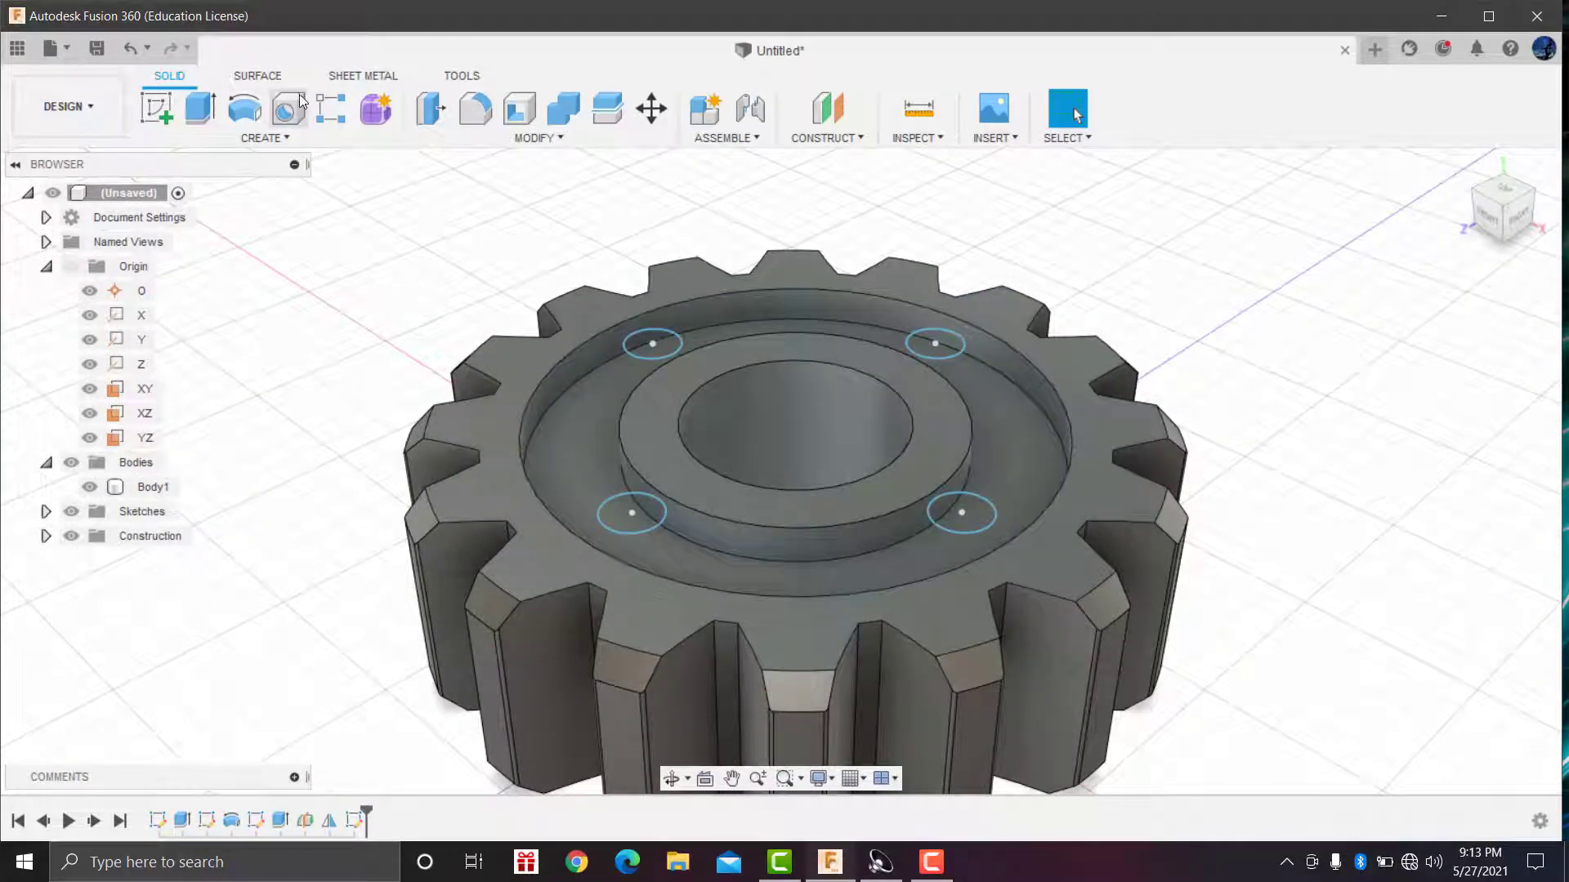
# Step: Place holes on all four sketch points around the hub
pyautogui.click(301, 105)
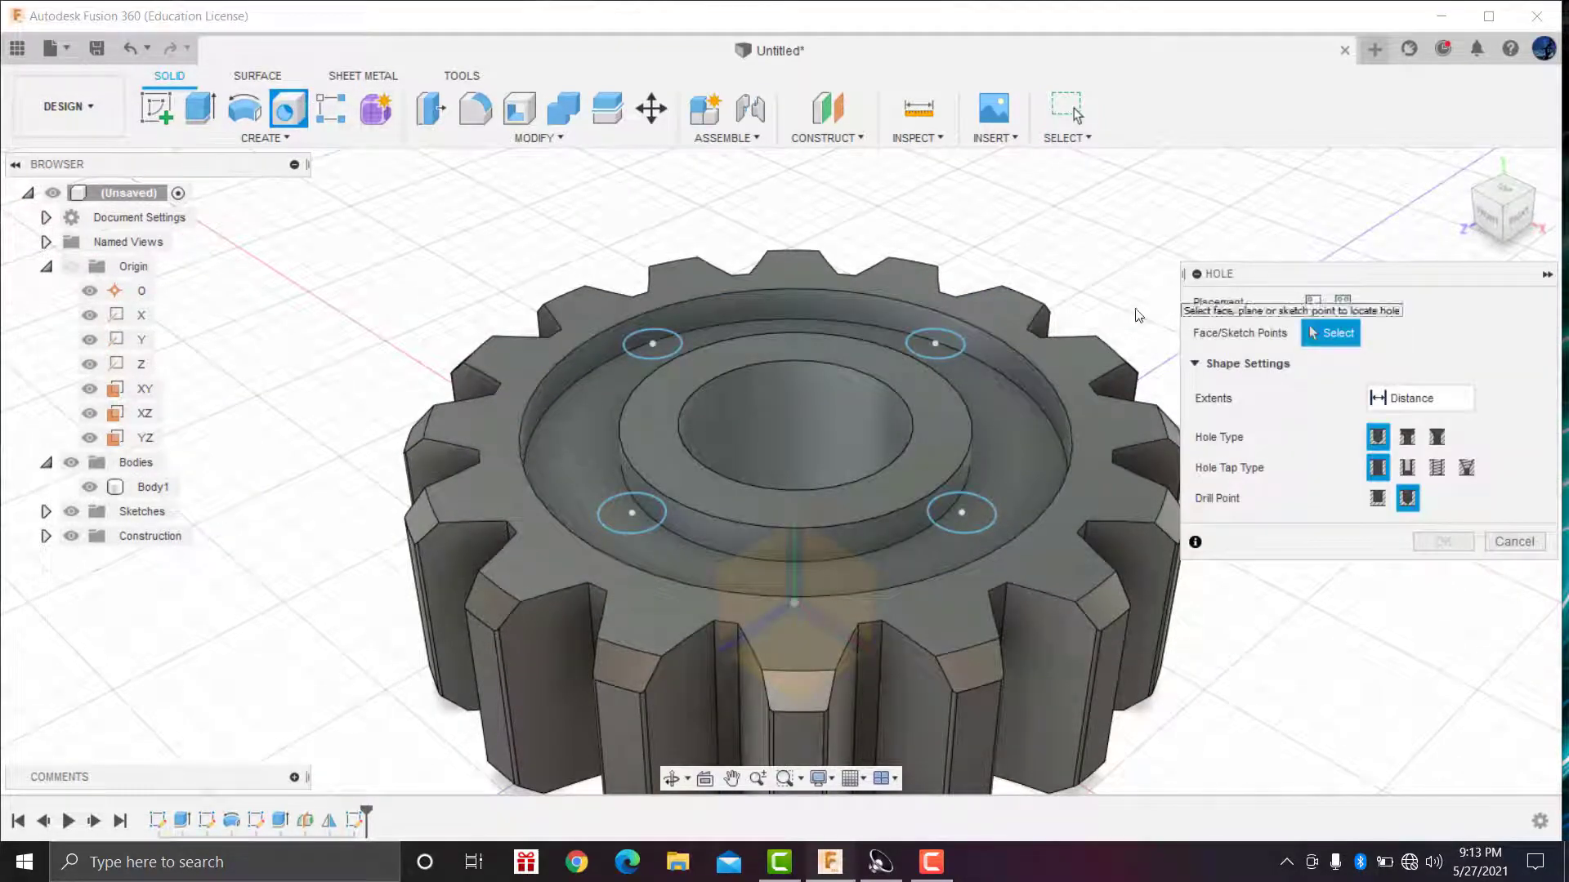
pyautogui.click(936, 344)
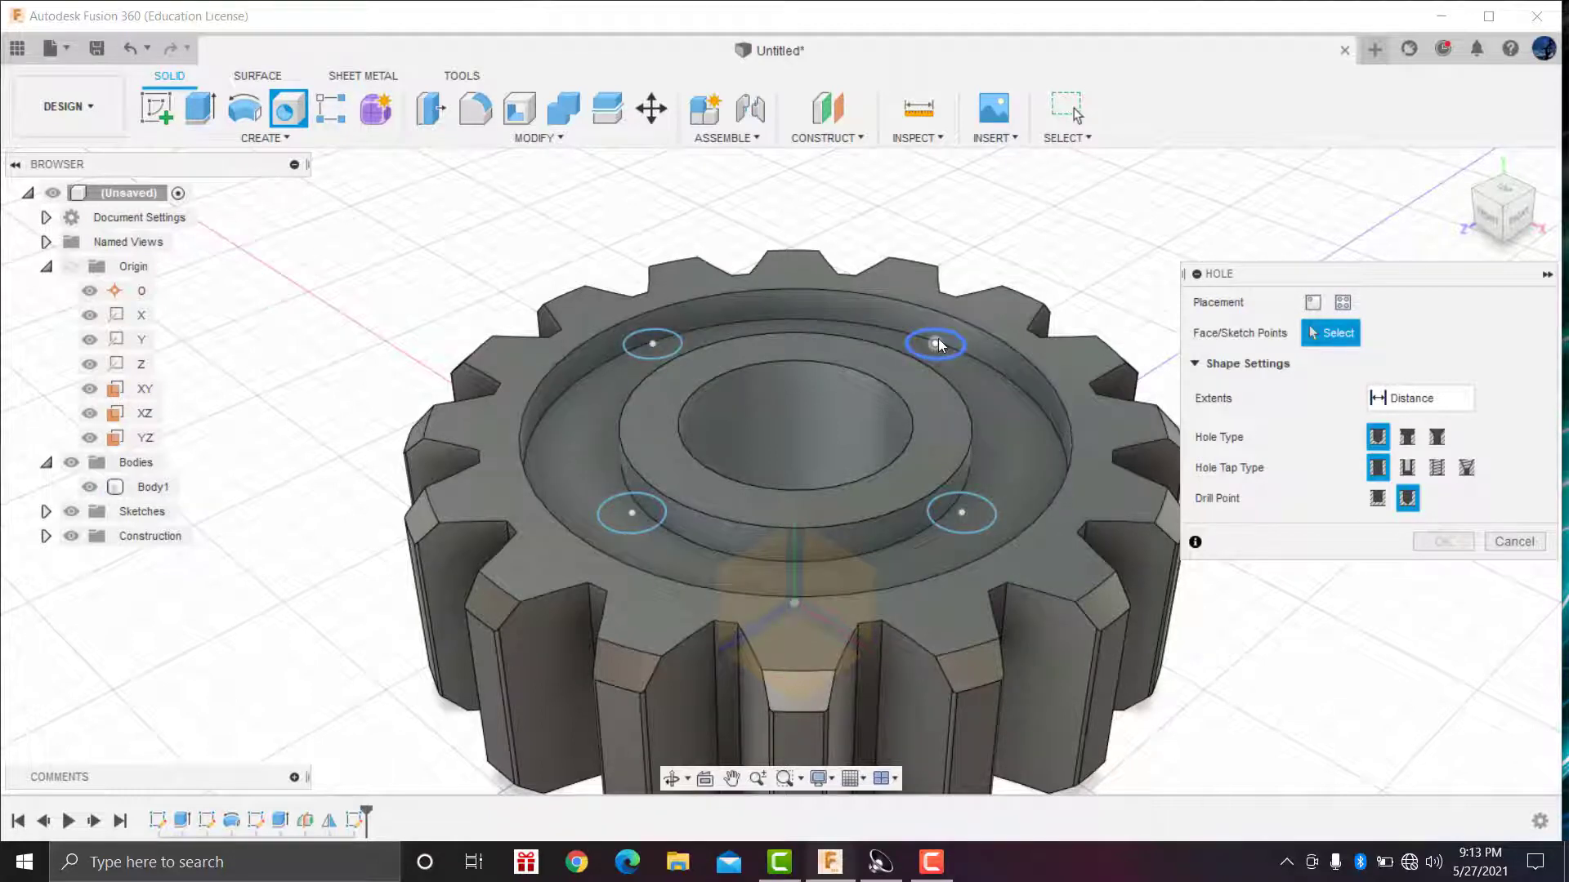
pyautogui.click(958, 511)
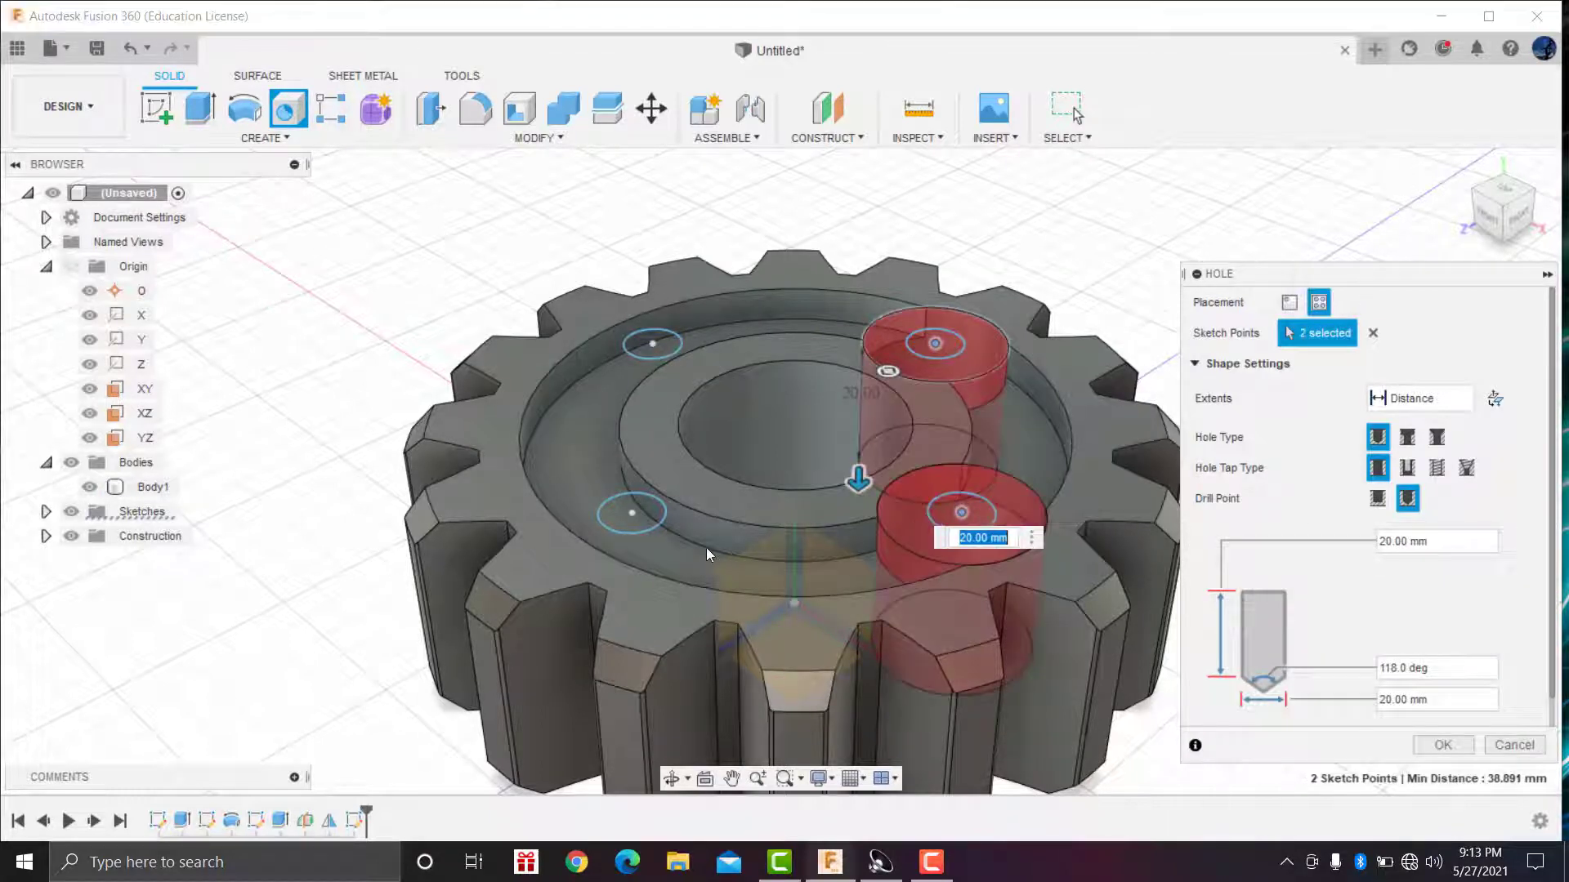
pyautogui.click(629, 515)
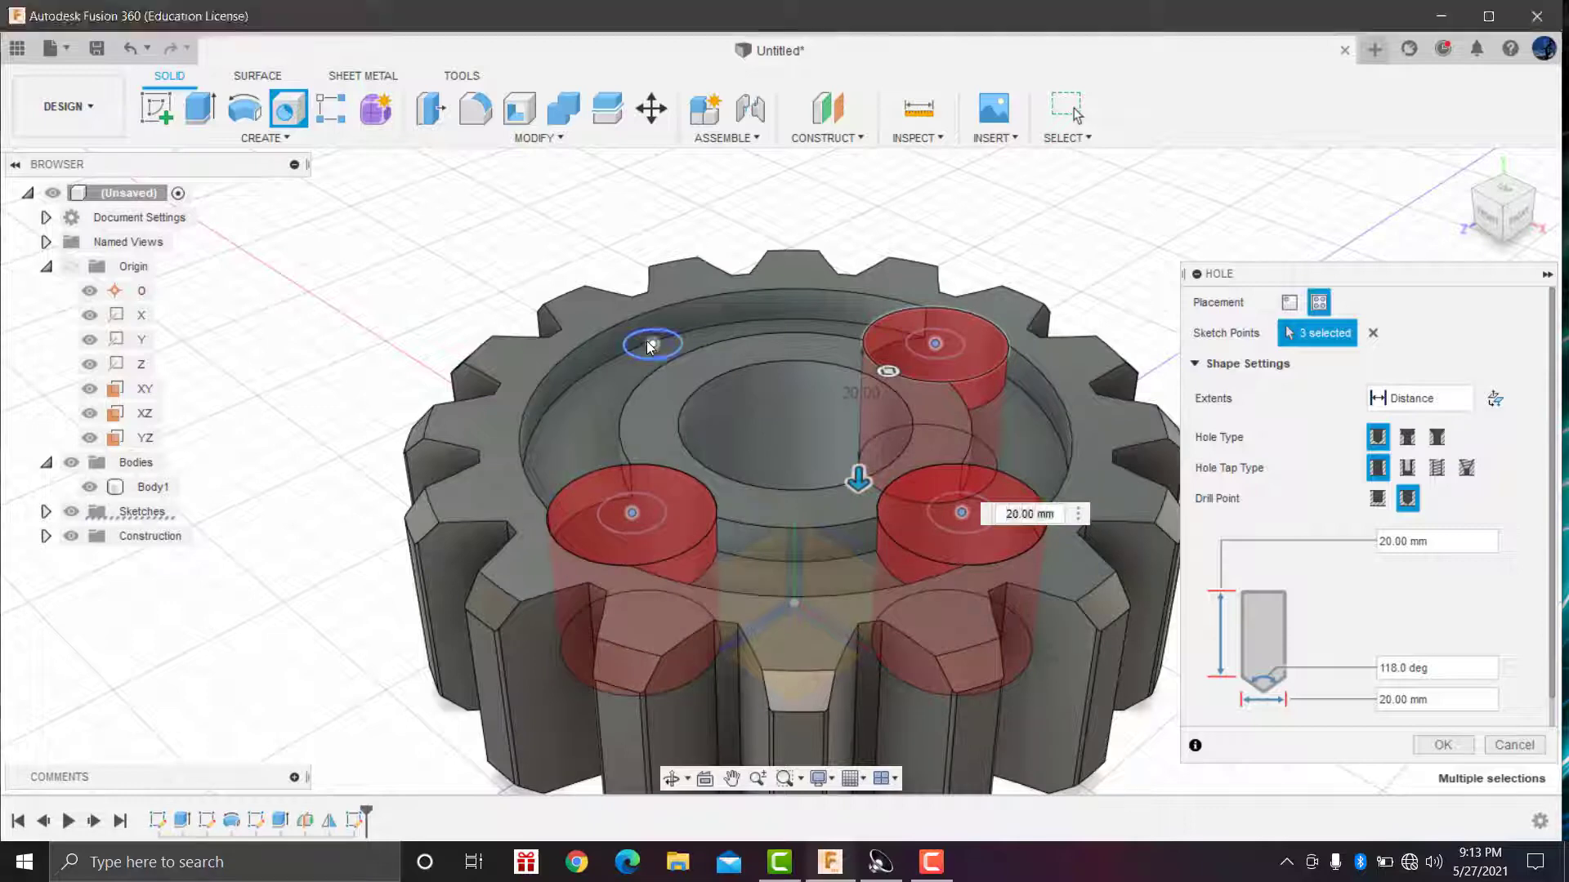
pyautogui.click(650, 344)
pyautogui.scroll(-1, 1348, 563)
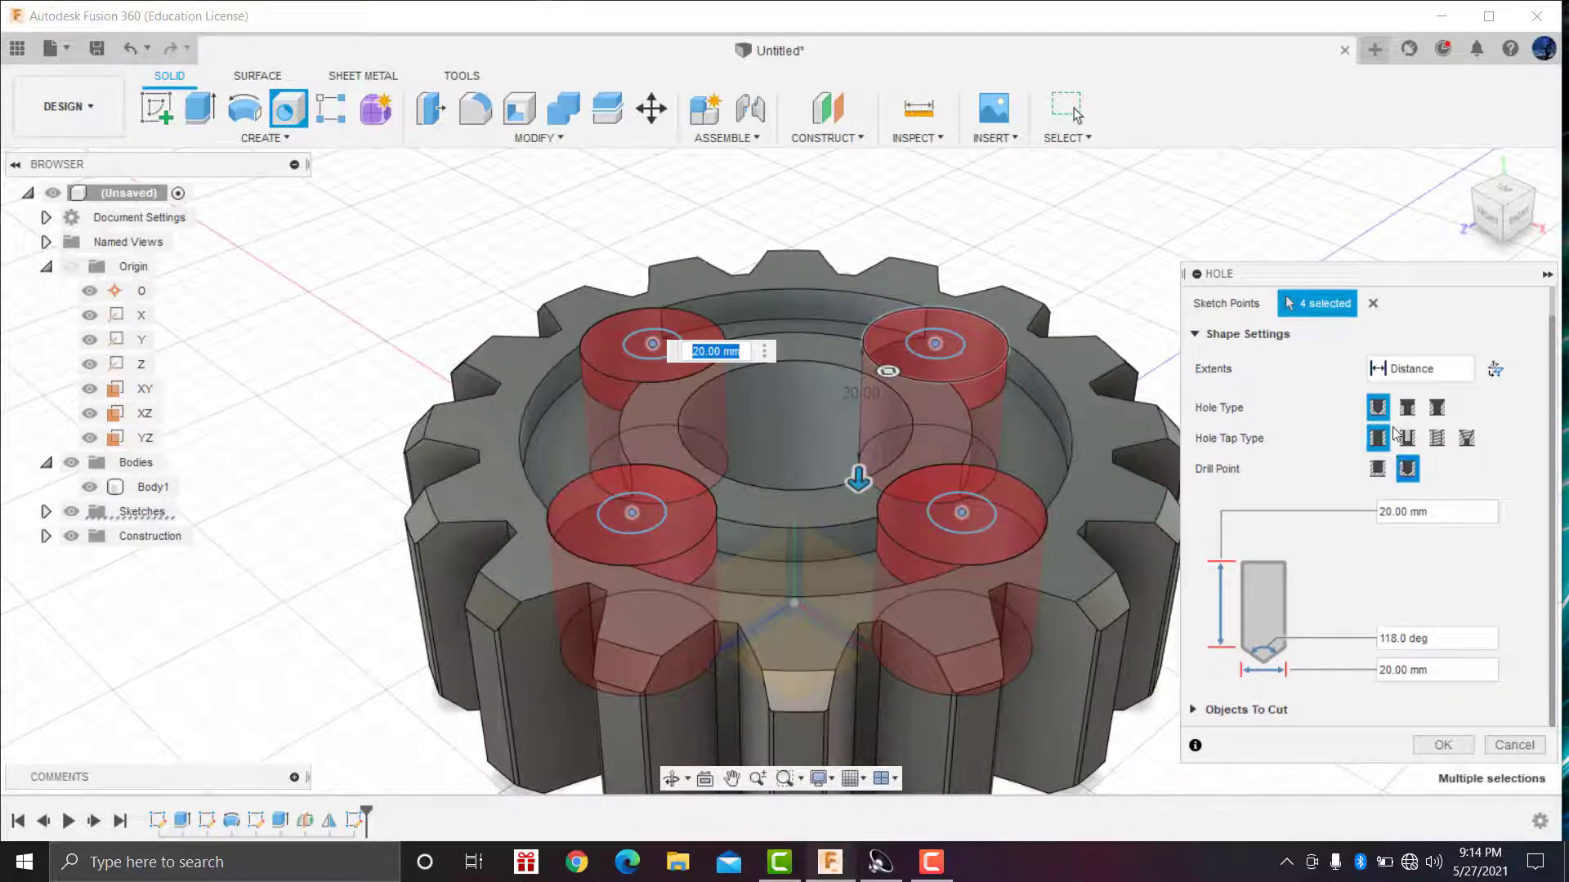
# Step: Make the holes counterbored with a flat drill point and fixed-distance depth
pyautogui.click(1407, 408)
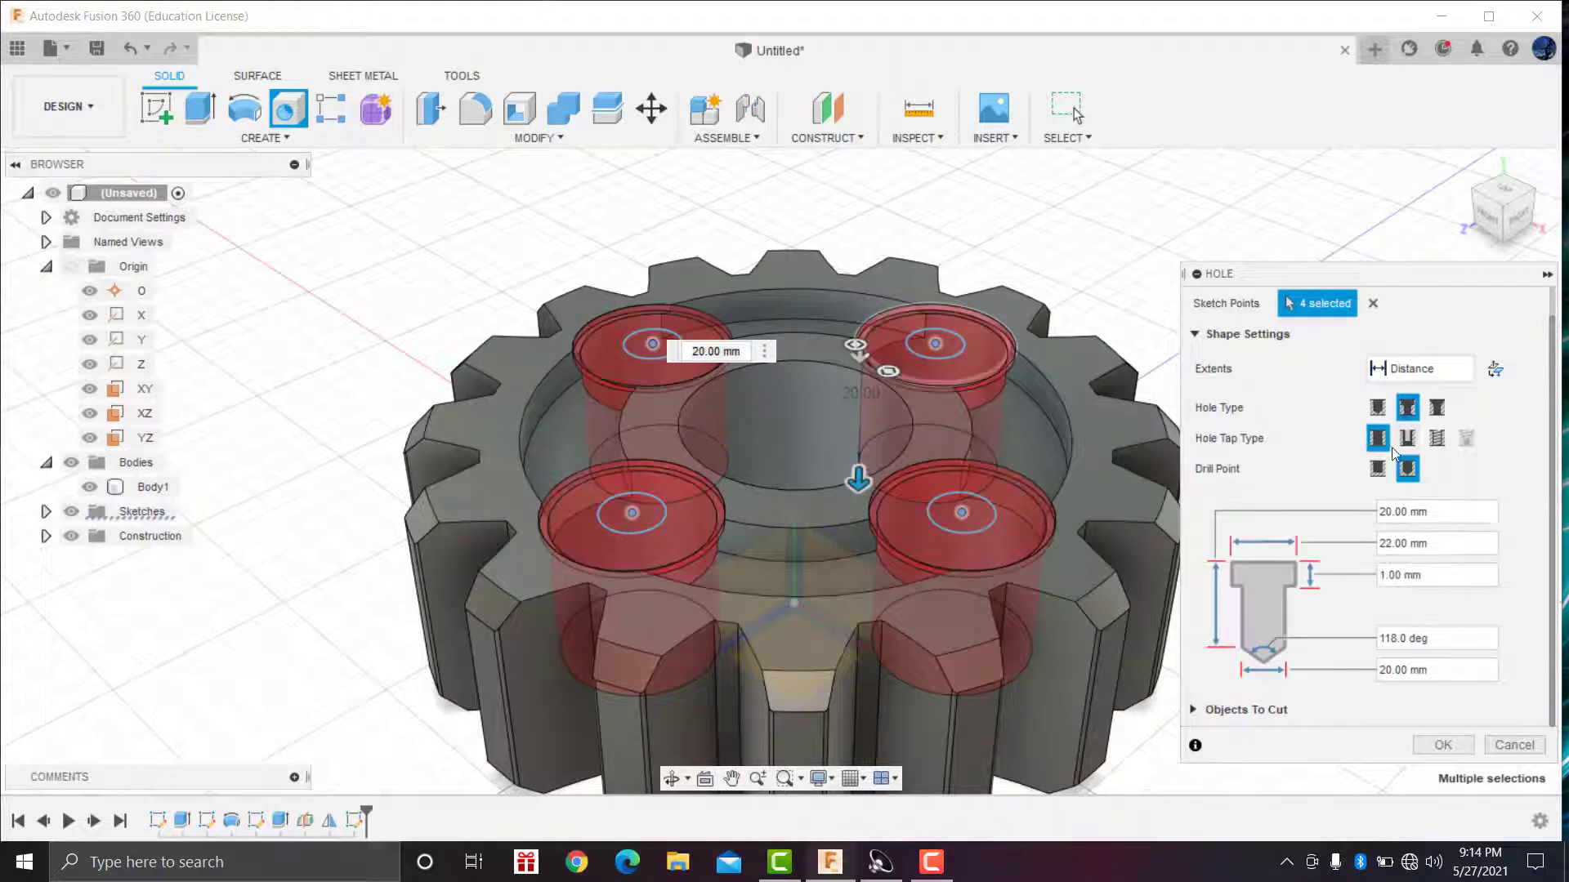
pyautogui.click(1406, 438)
pyautogui.click(1379, 439)
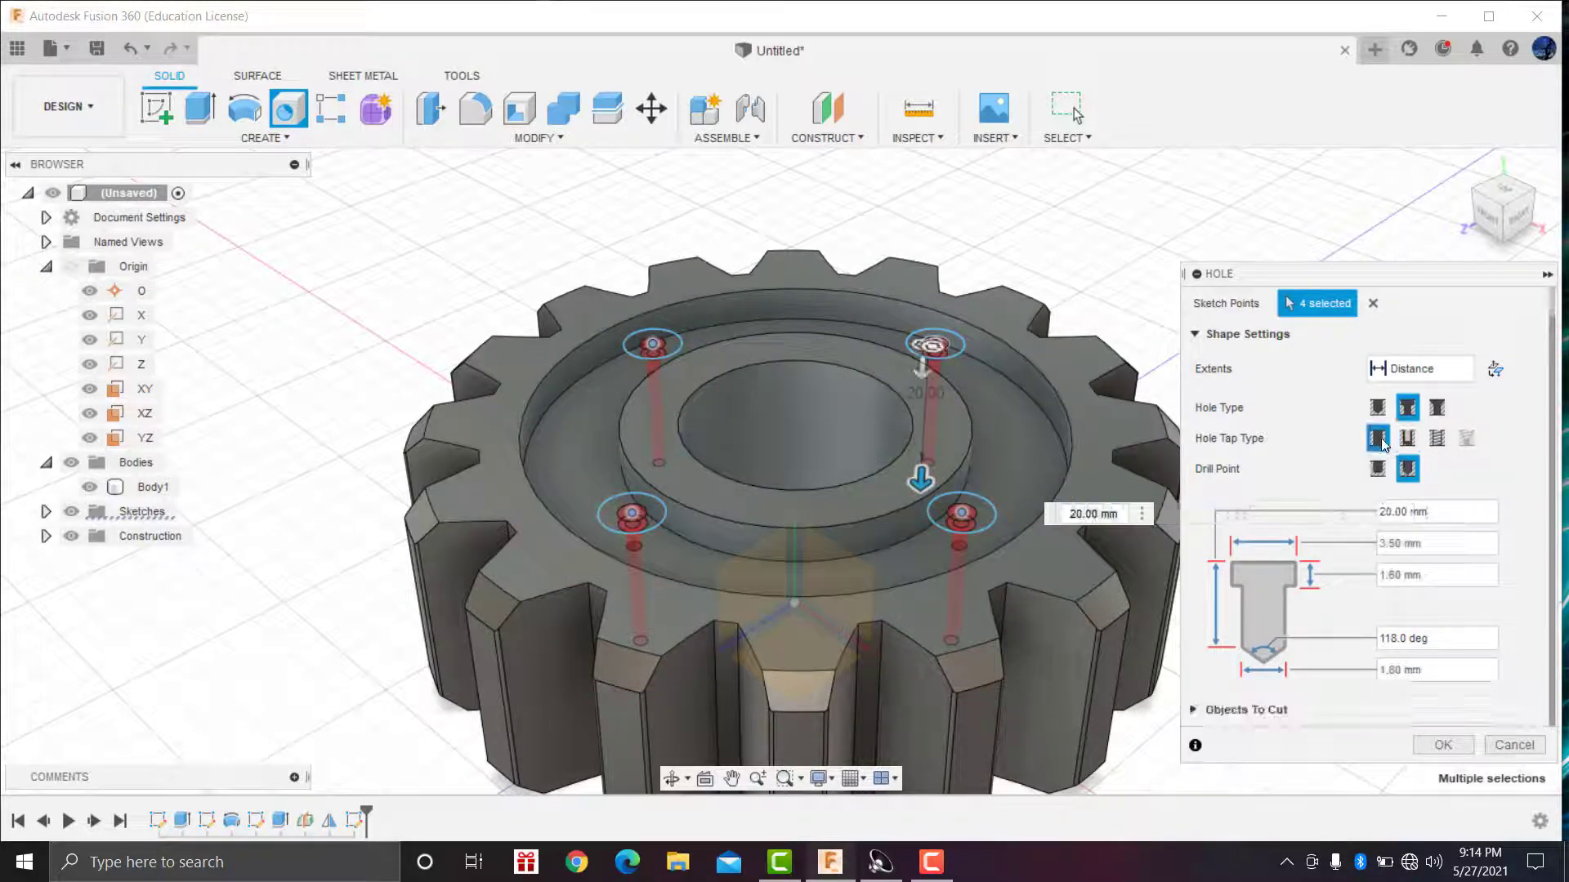
pyautogui.click(1377, 469)
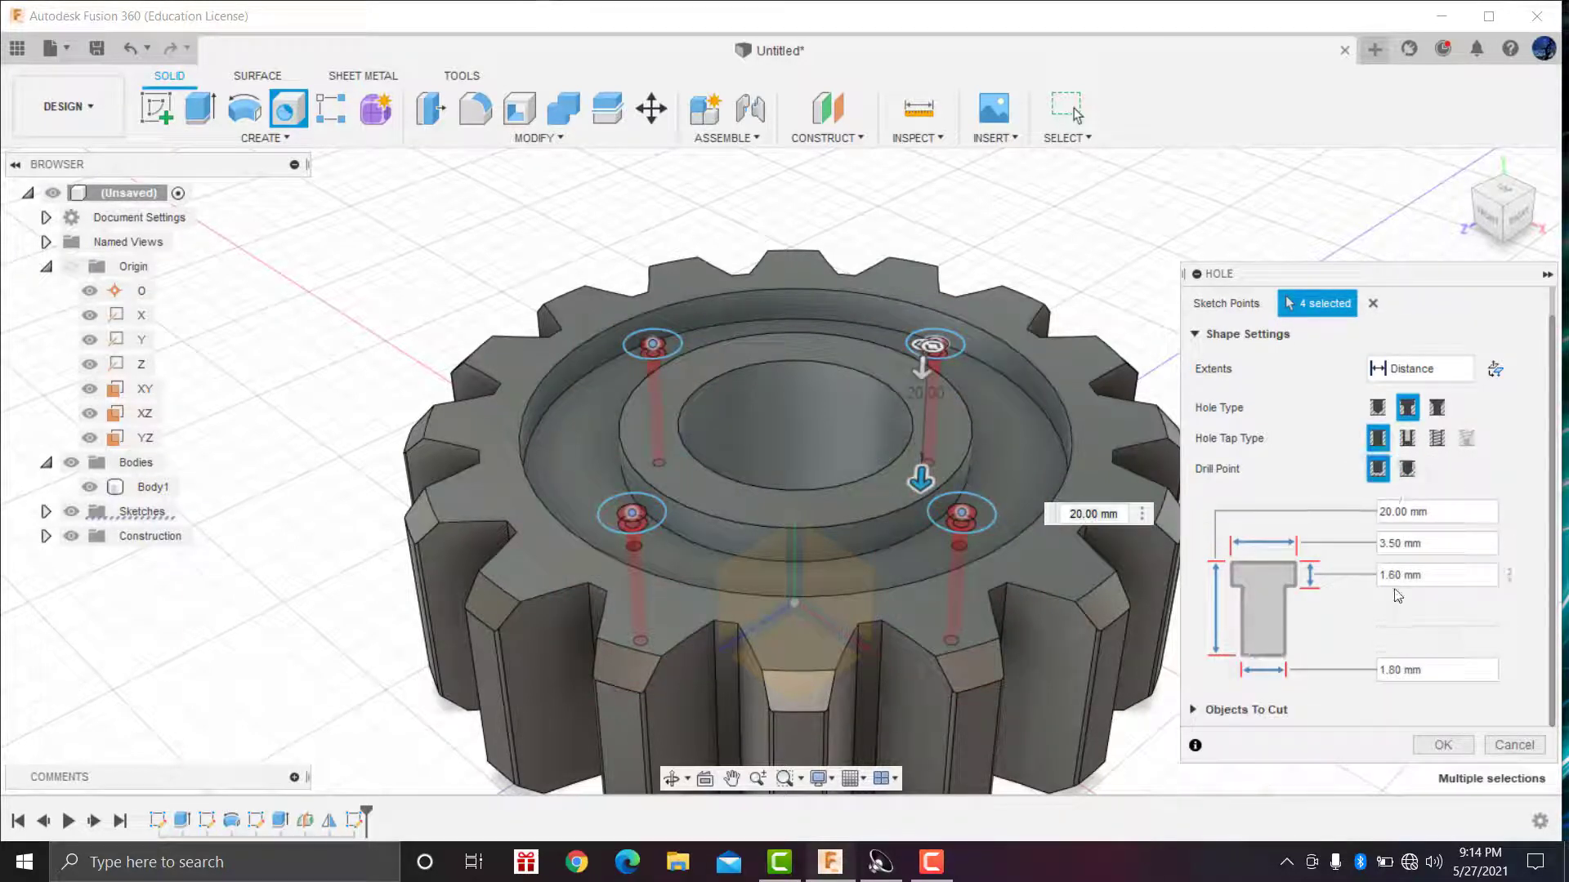
pyautogui.click(1195, 711)
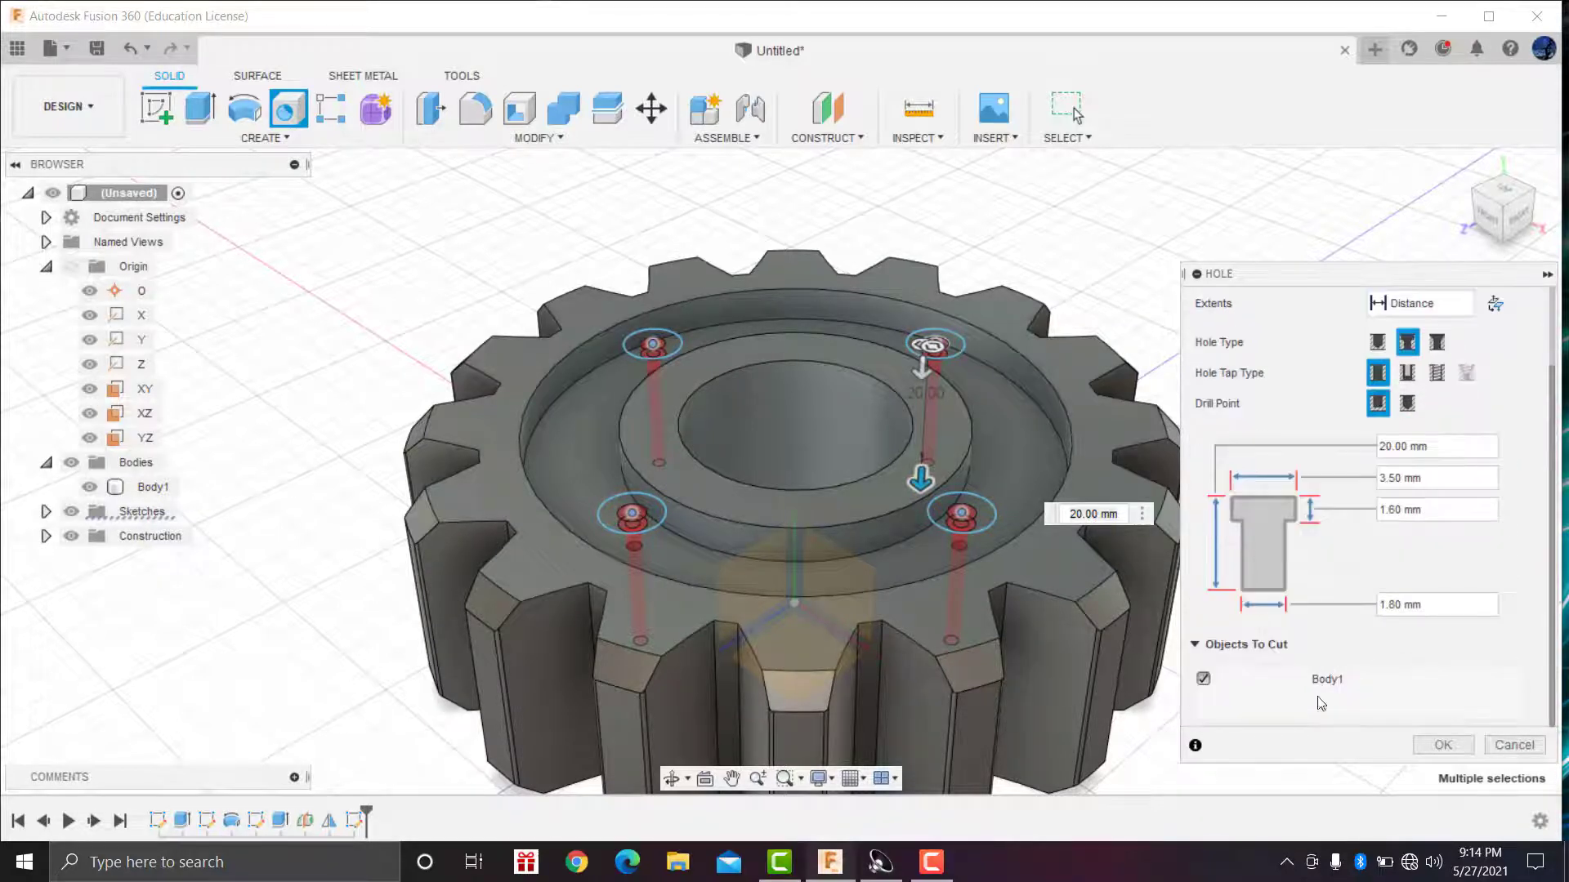
pyautogui.scroll(2, 1338, 605)
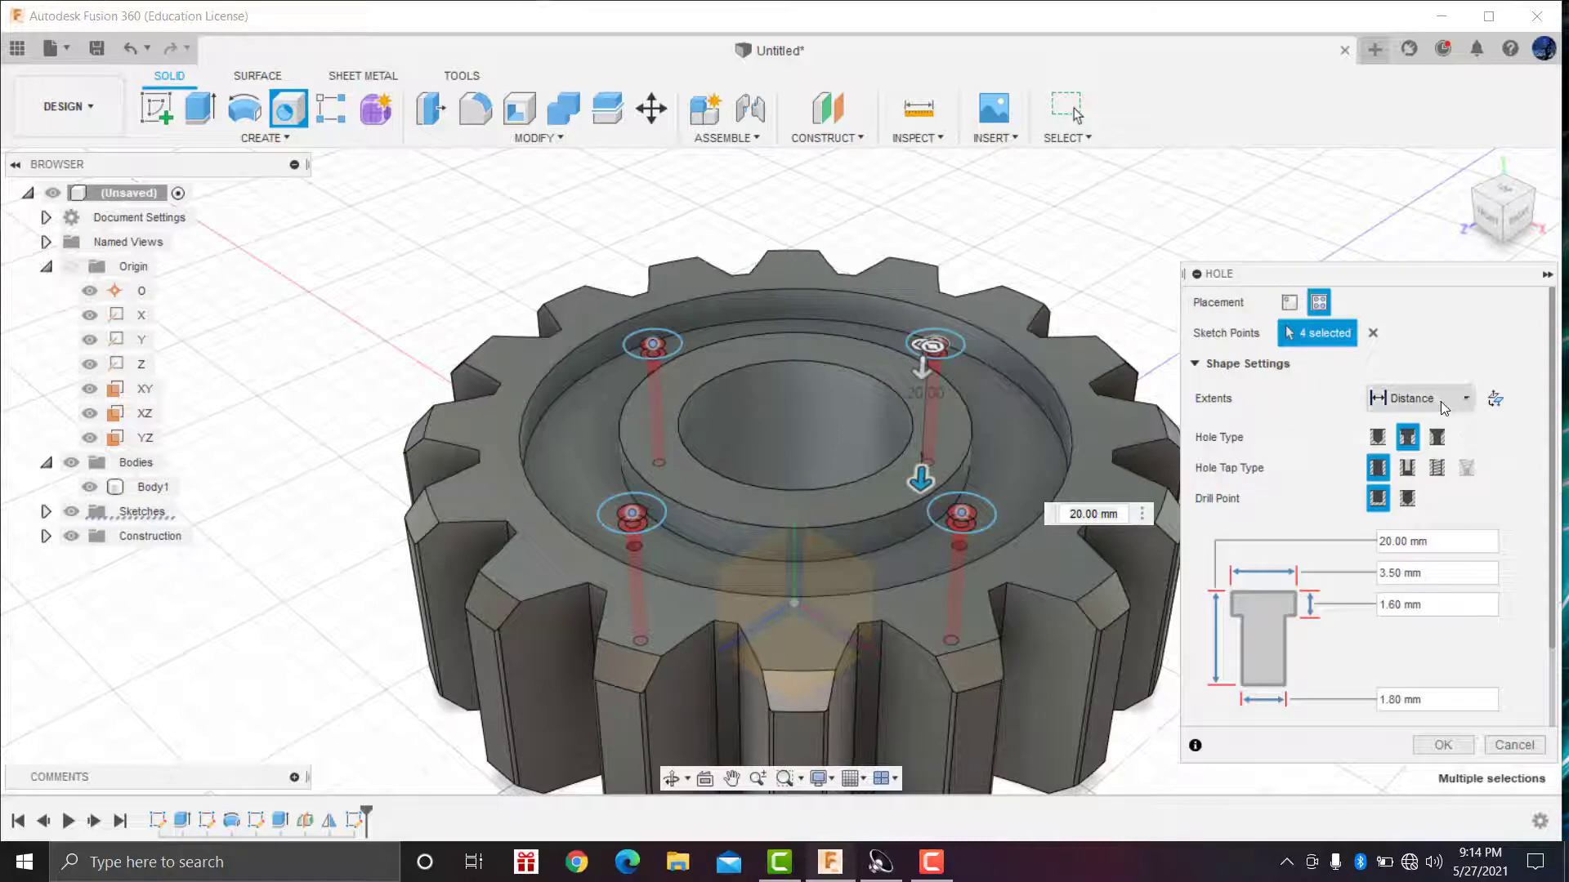
pyautogui.click(1444, 406)
pyautogui.click(1439, 426)
pyautogui.scroll(-2, 1336, 546)
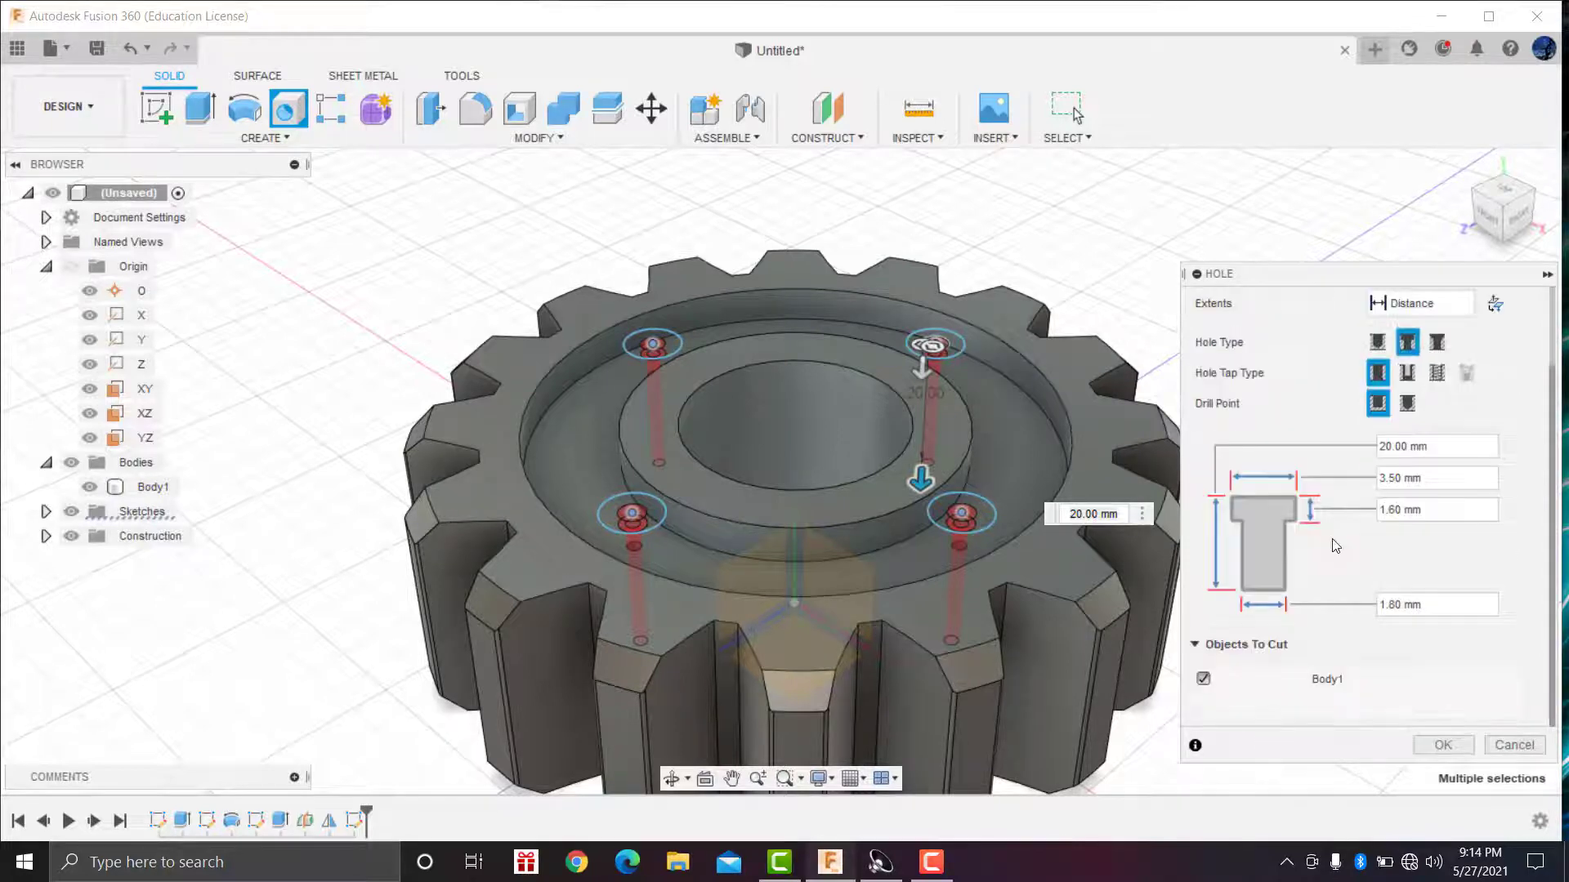
# Step: Set the hole type to tapped threaded holes
pyautogui.click(1407, 379)
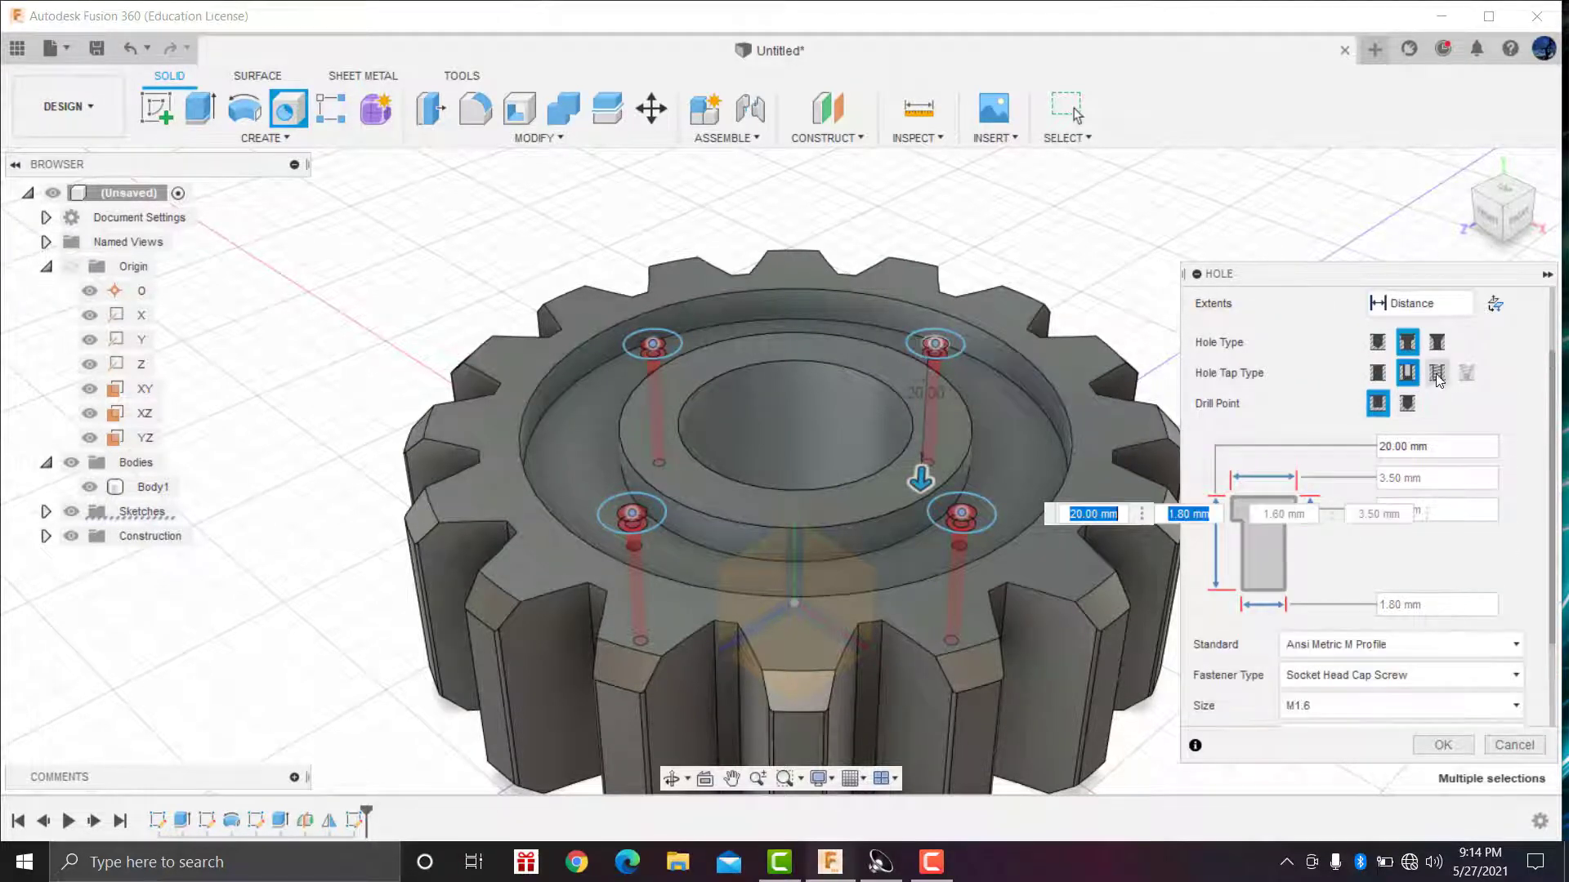
pyautogui.scroll(-2, 1297, 552)
pyautogui.scroll(2, 1366, 431)
pyautogui.click(1435, 375)
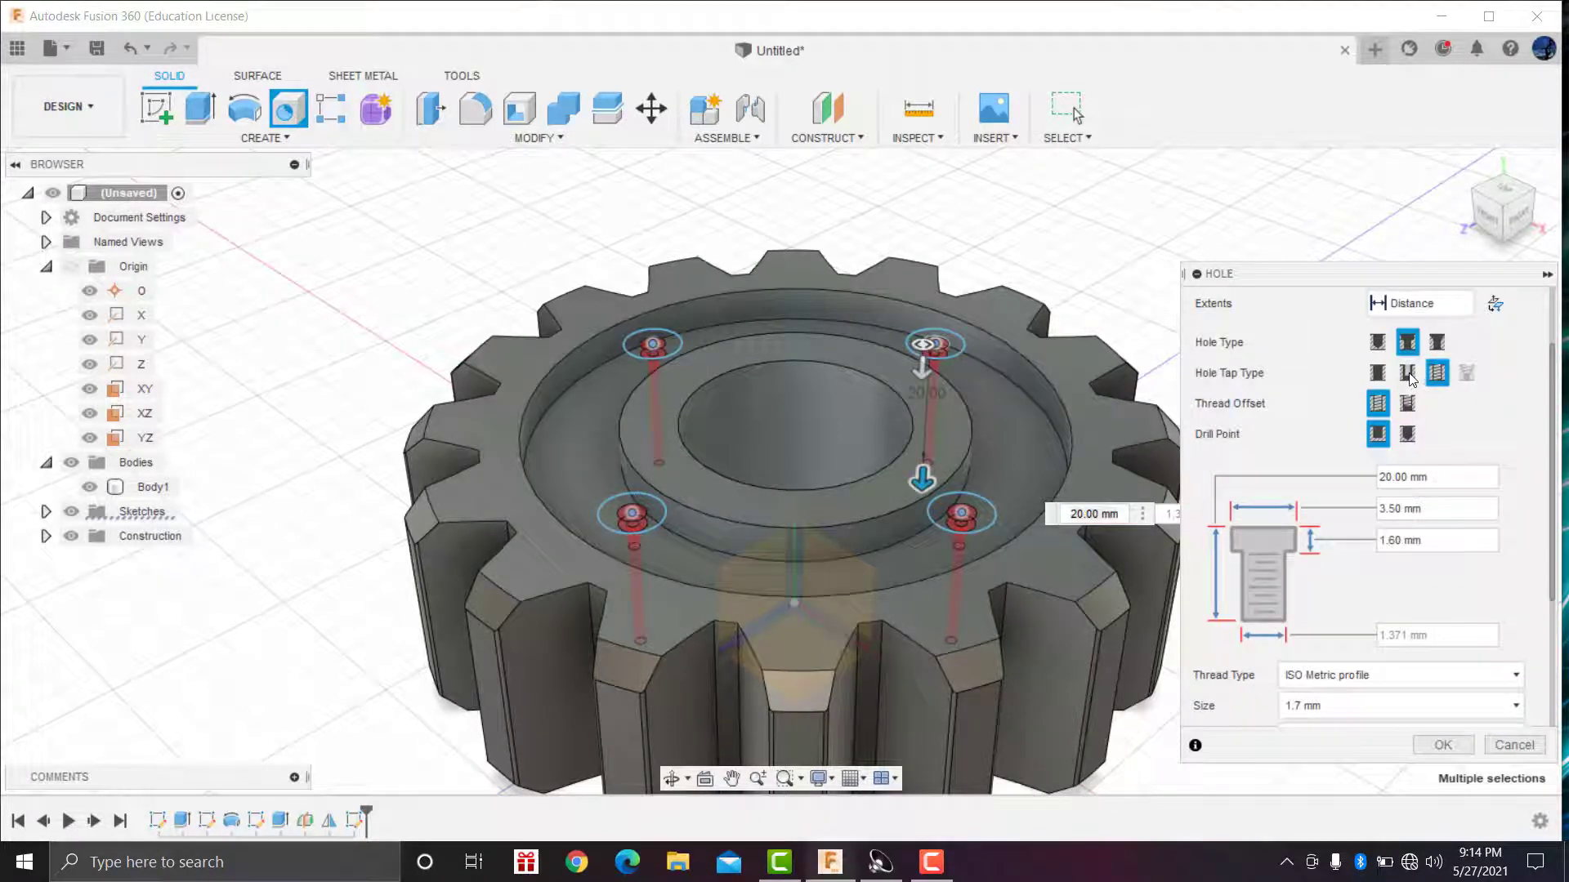
pyautogui.click(1406, 373)
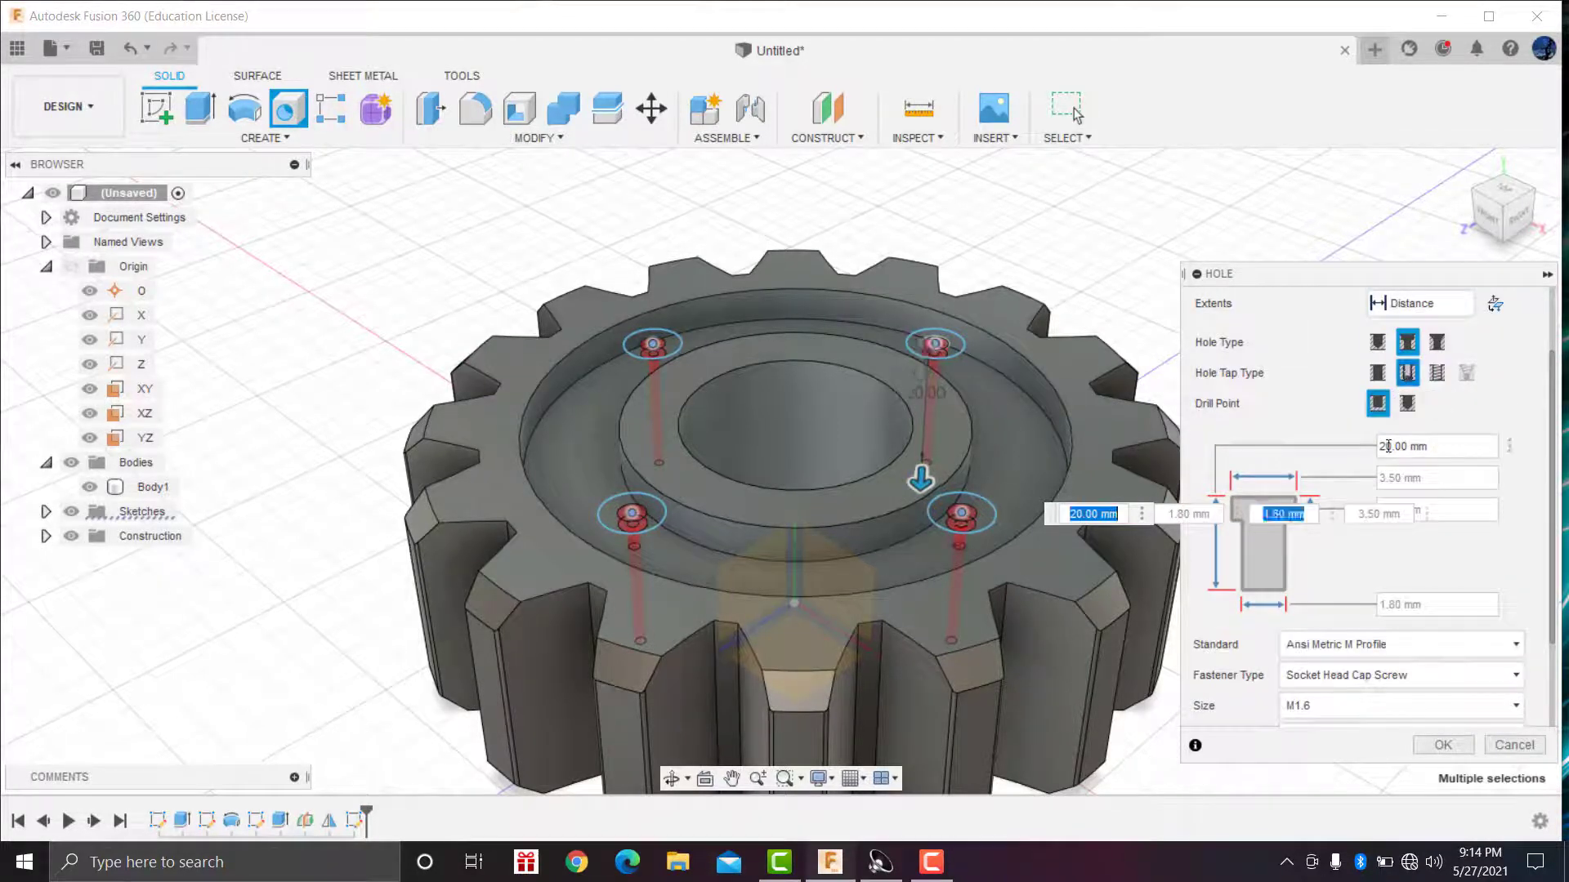
pyautogui.click(1434, 376)
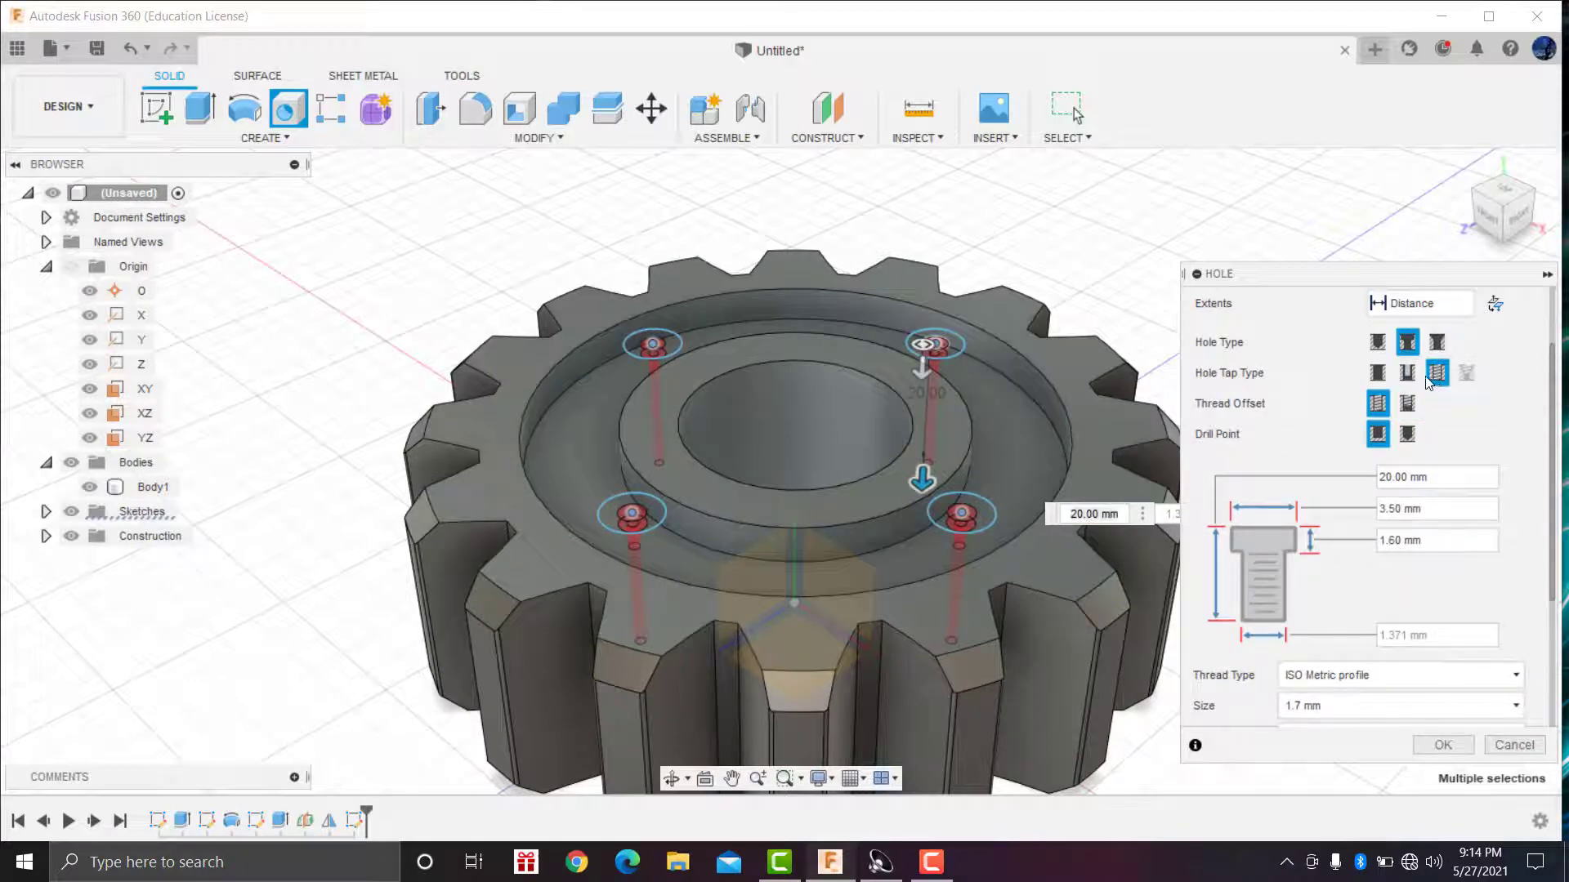
pyautogui.click(1406, 376)
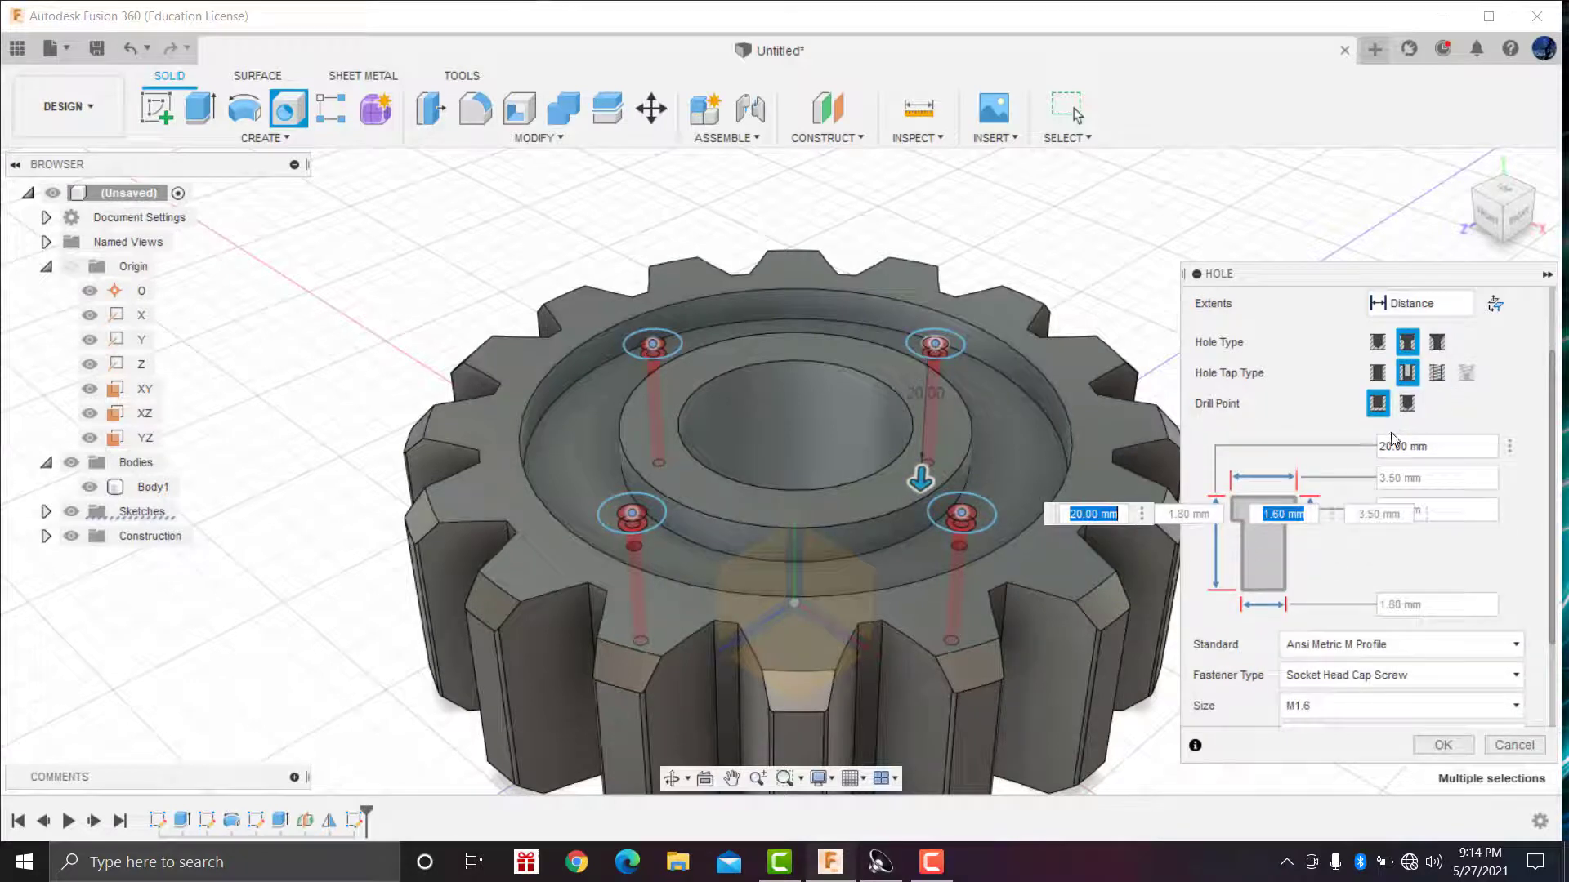
pyautogui.click(1434, 373)
pyautogui.scroll(-2, 1348, 571)
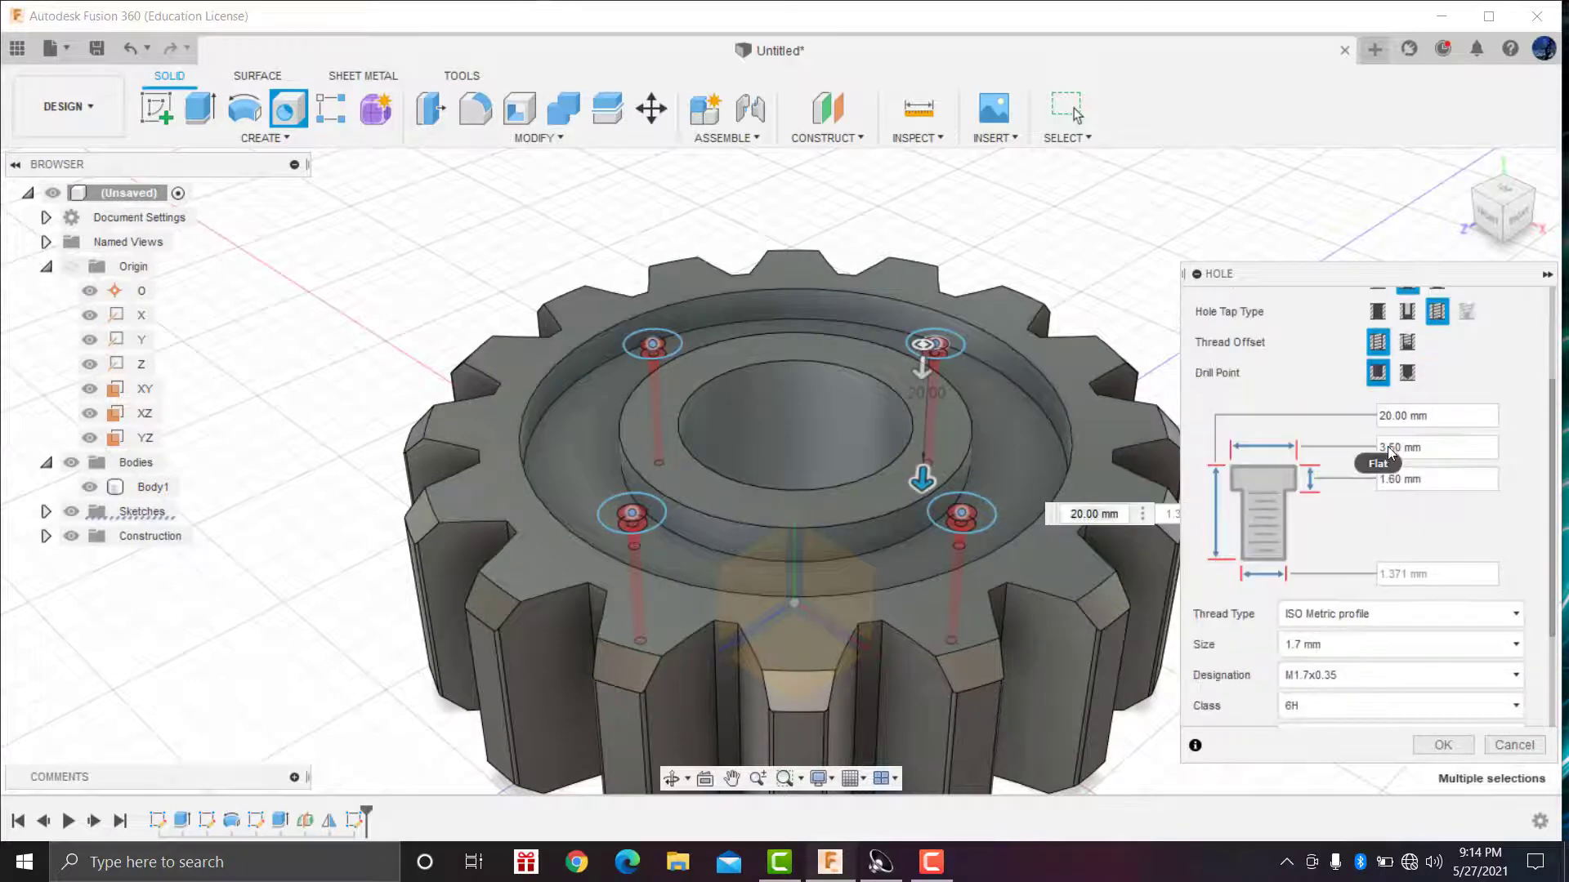
# Step: Set the thread size to 1.7 mm with designation M1.7x0.35
pyautogui.click(1379, 654)
pyautogui.press('Down')
pyautogui.press('Down')
pyautogui.press('Down')
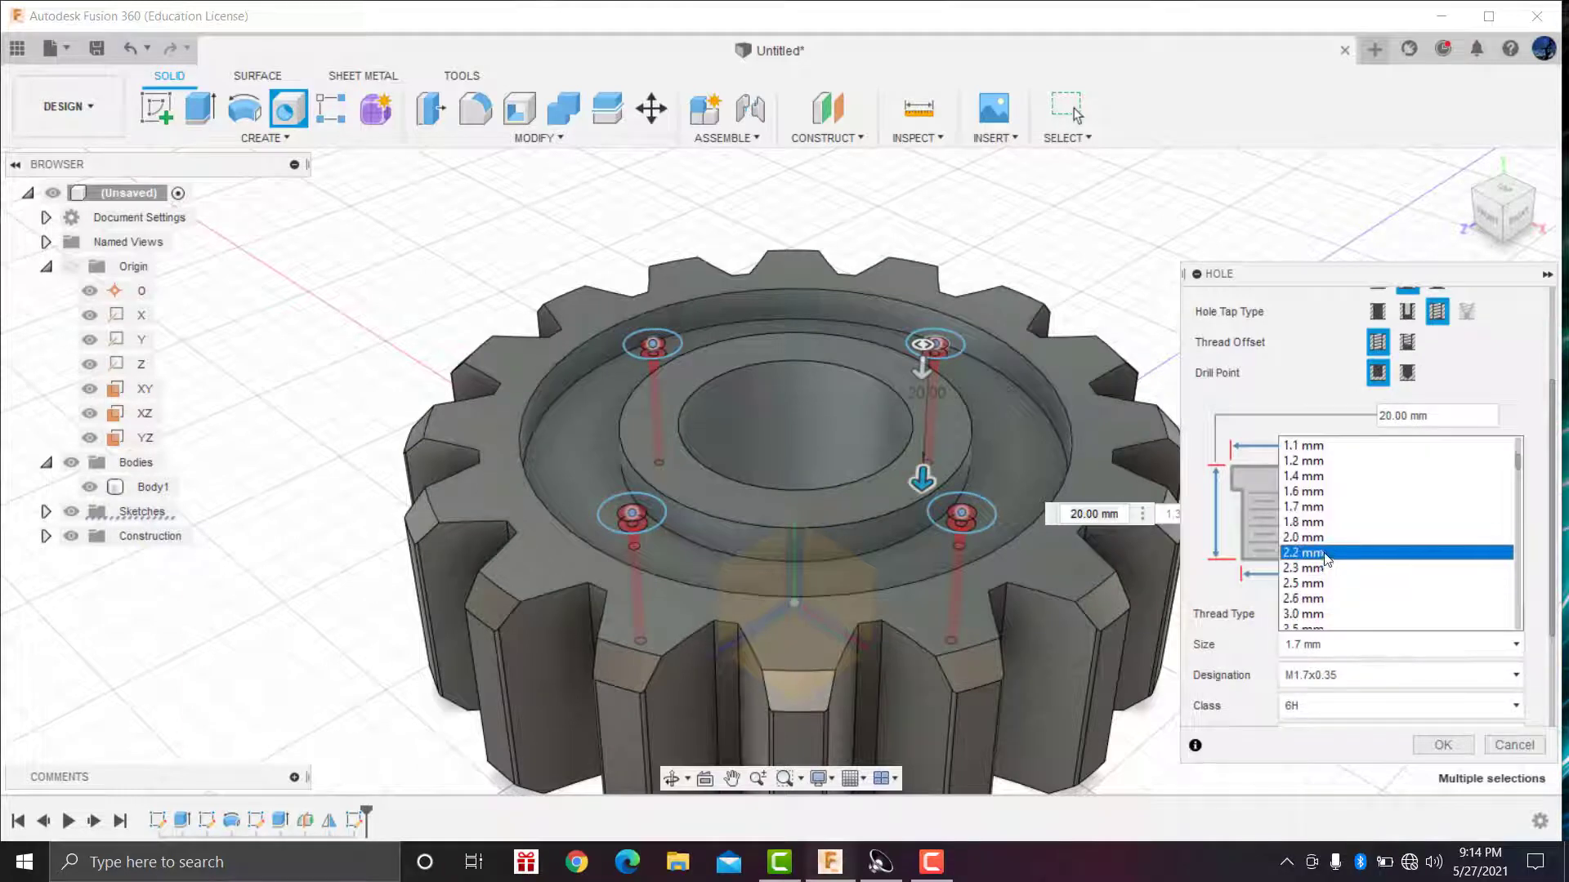
pyautogui.press('Down')
pyautogui.press('Down')
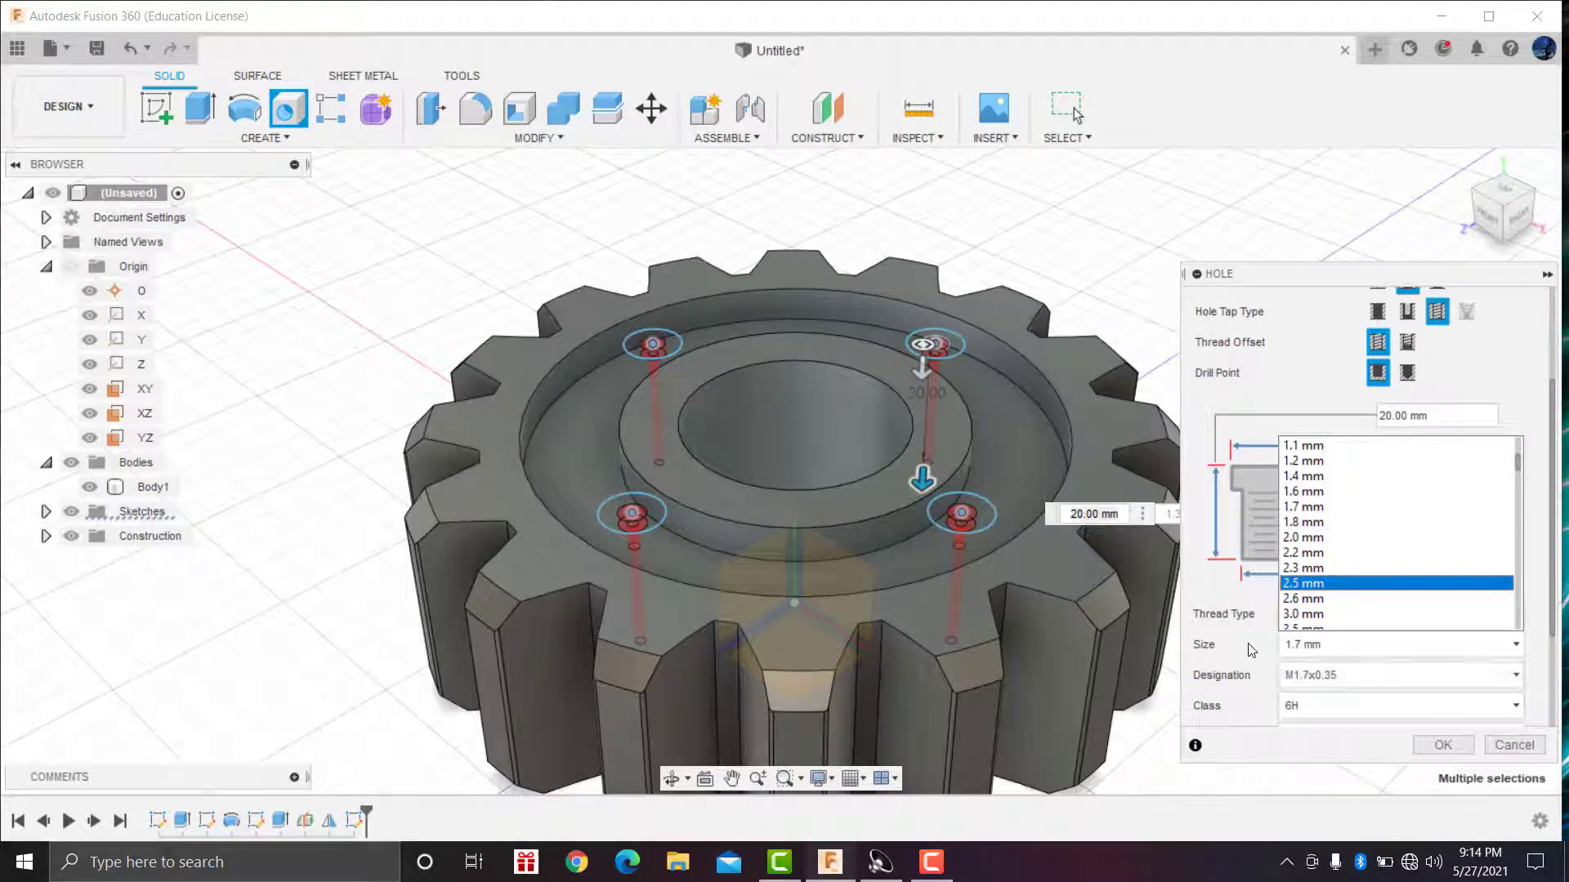
pyautogui.click(1361, 675)
pyautogui.click(1332, 702)
pyautogui.click(1389, 644)
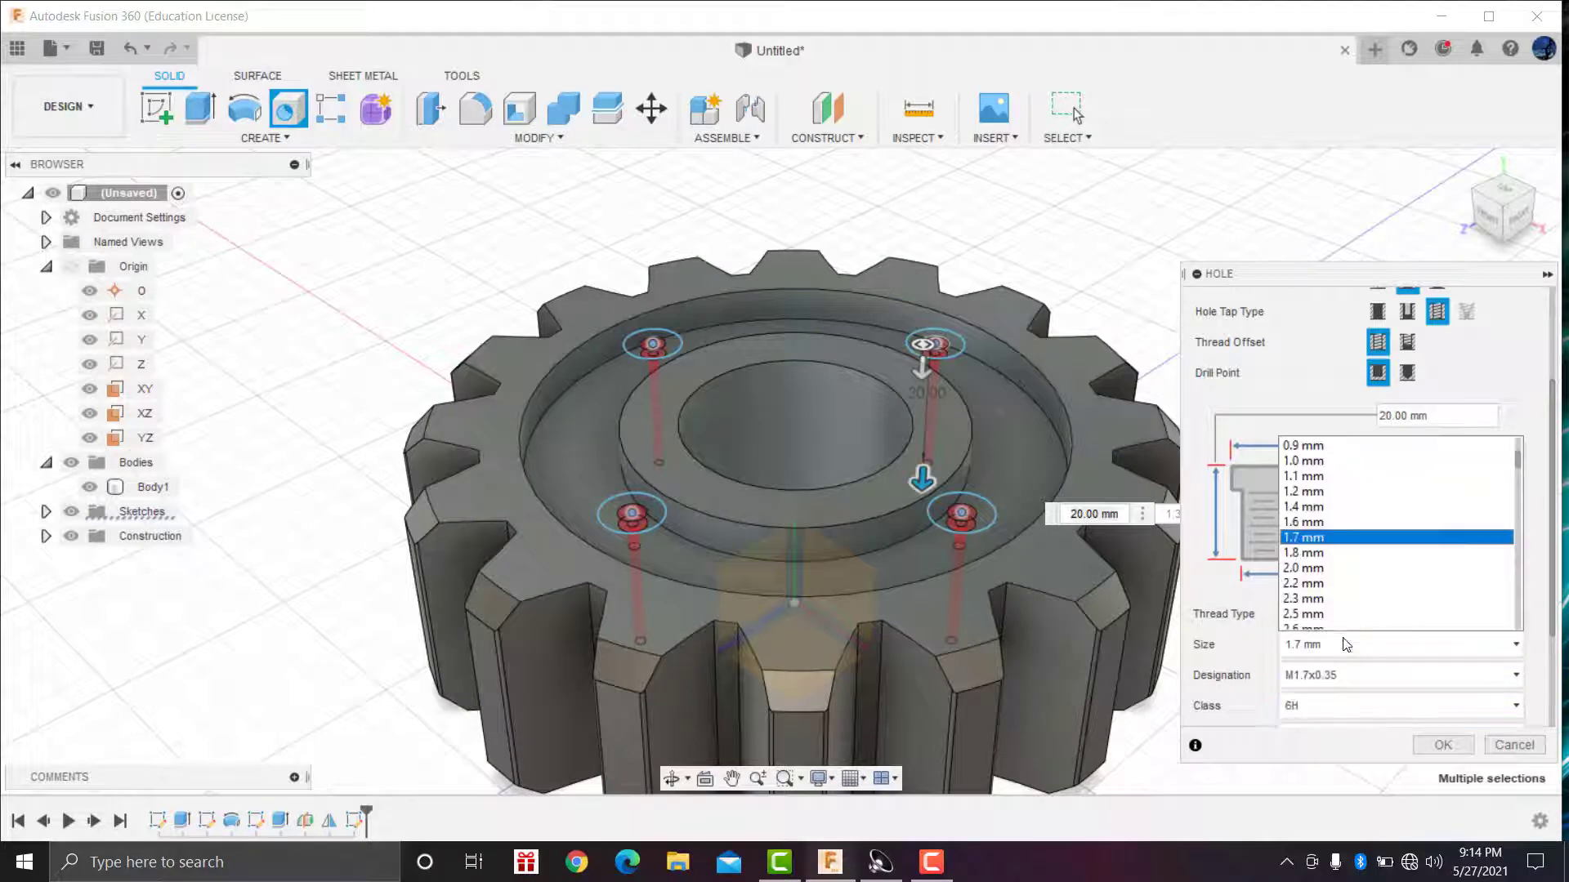
pyautogui.click(1389, 645)
# Step: Change the thread type to ISO Metric Trapezoidal Threads, designation TR8x1.5
pyautogui.click(1322, 615)
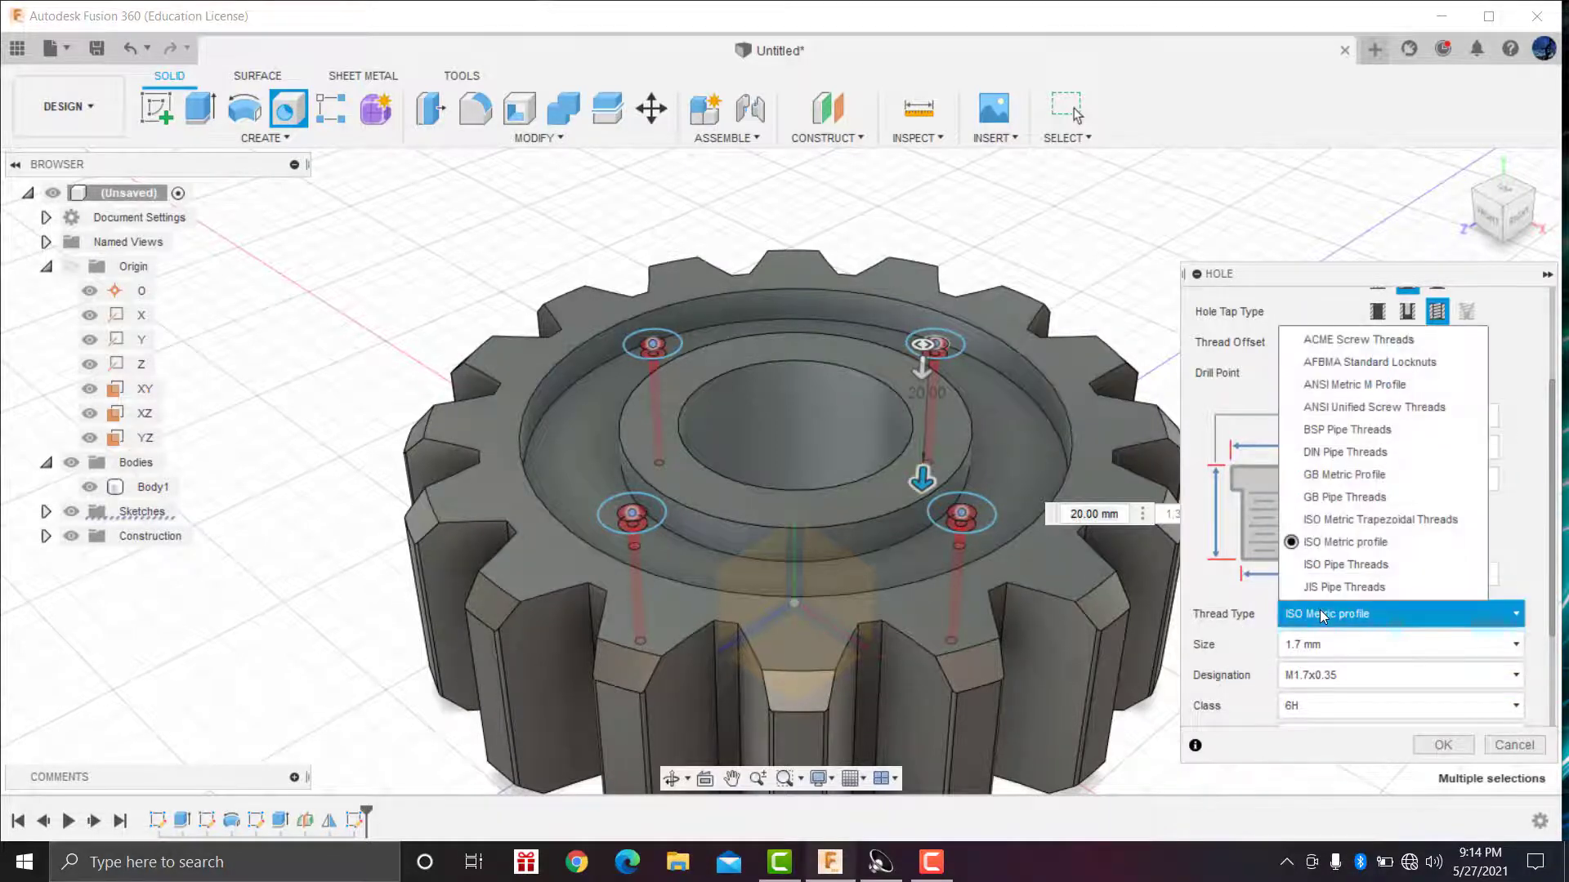
pyautogui.click(1322, 498)
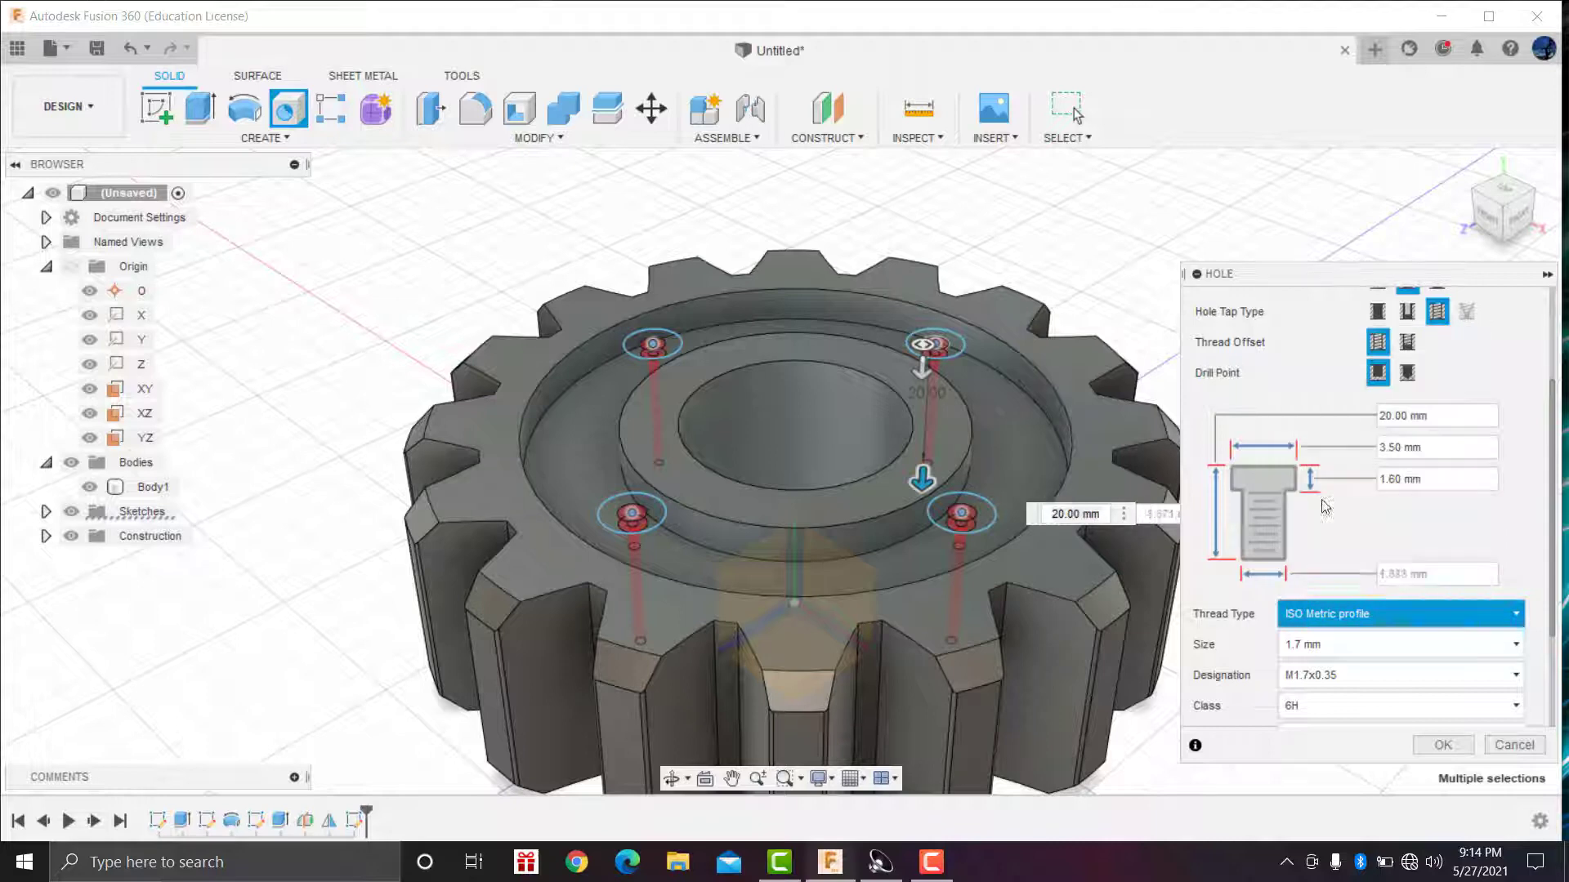
pyautogui.click(1335, 680)
pyautogui.click(1317, 616)
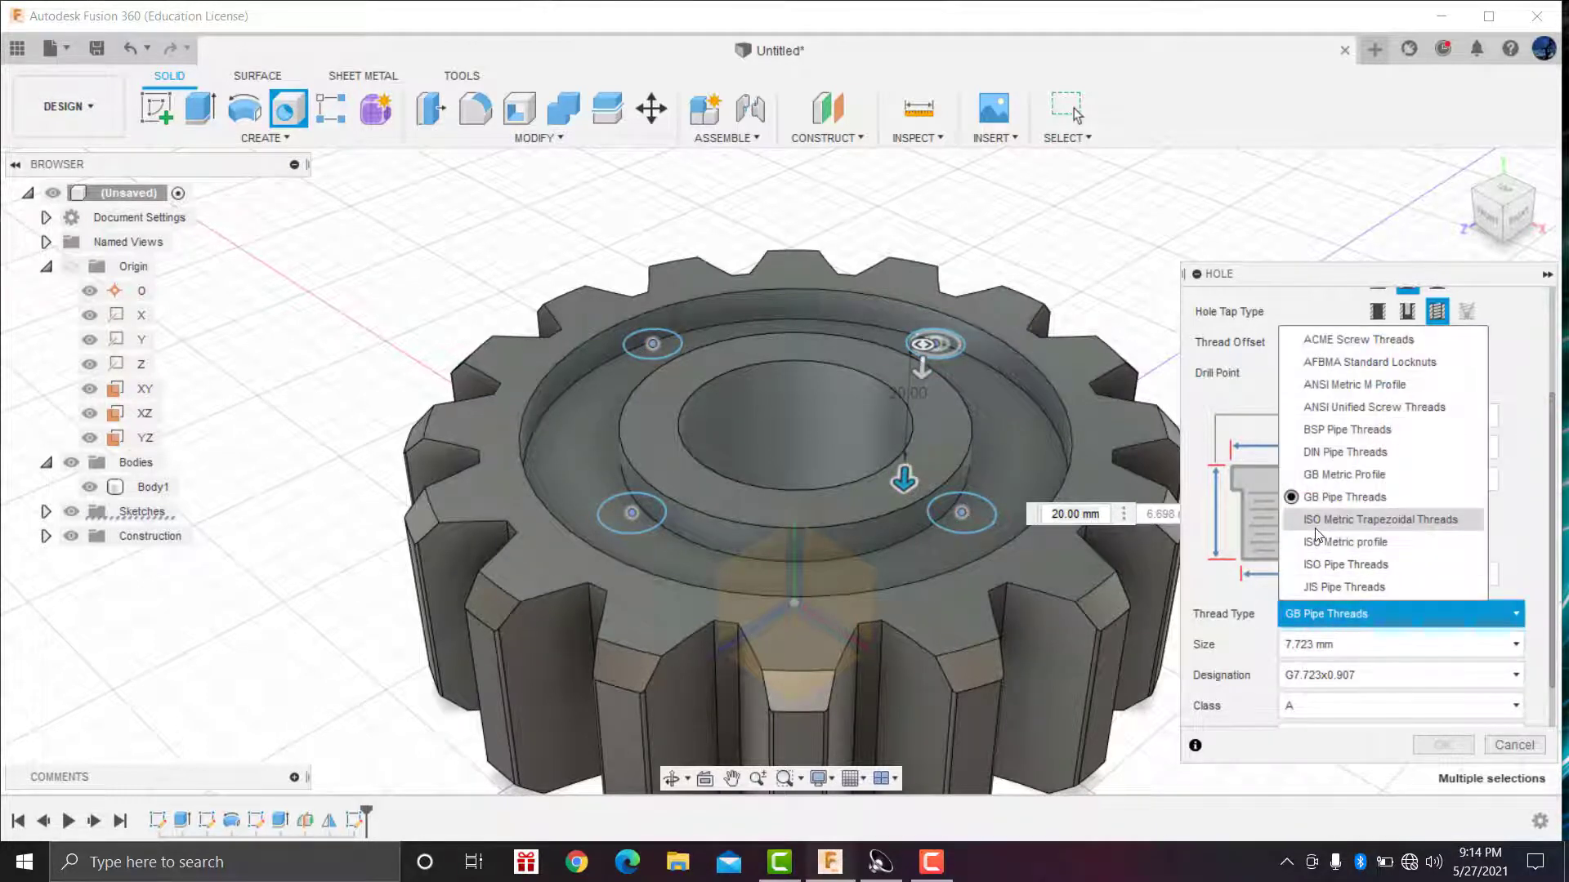
pyautogui.click(1316, 528)
pyautogui.click(1325, 674)
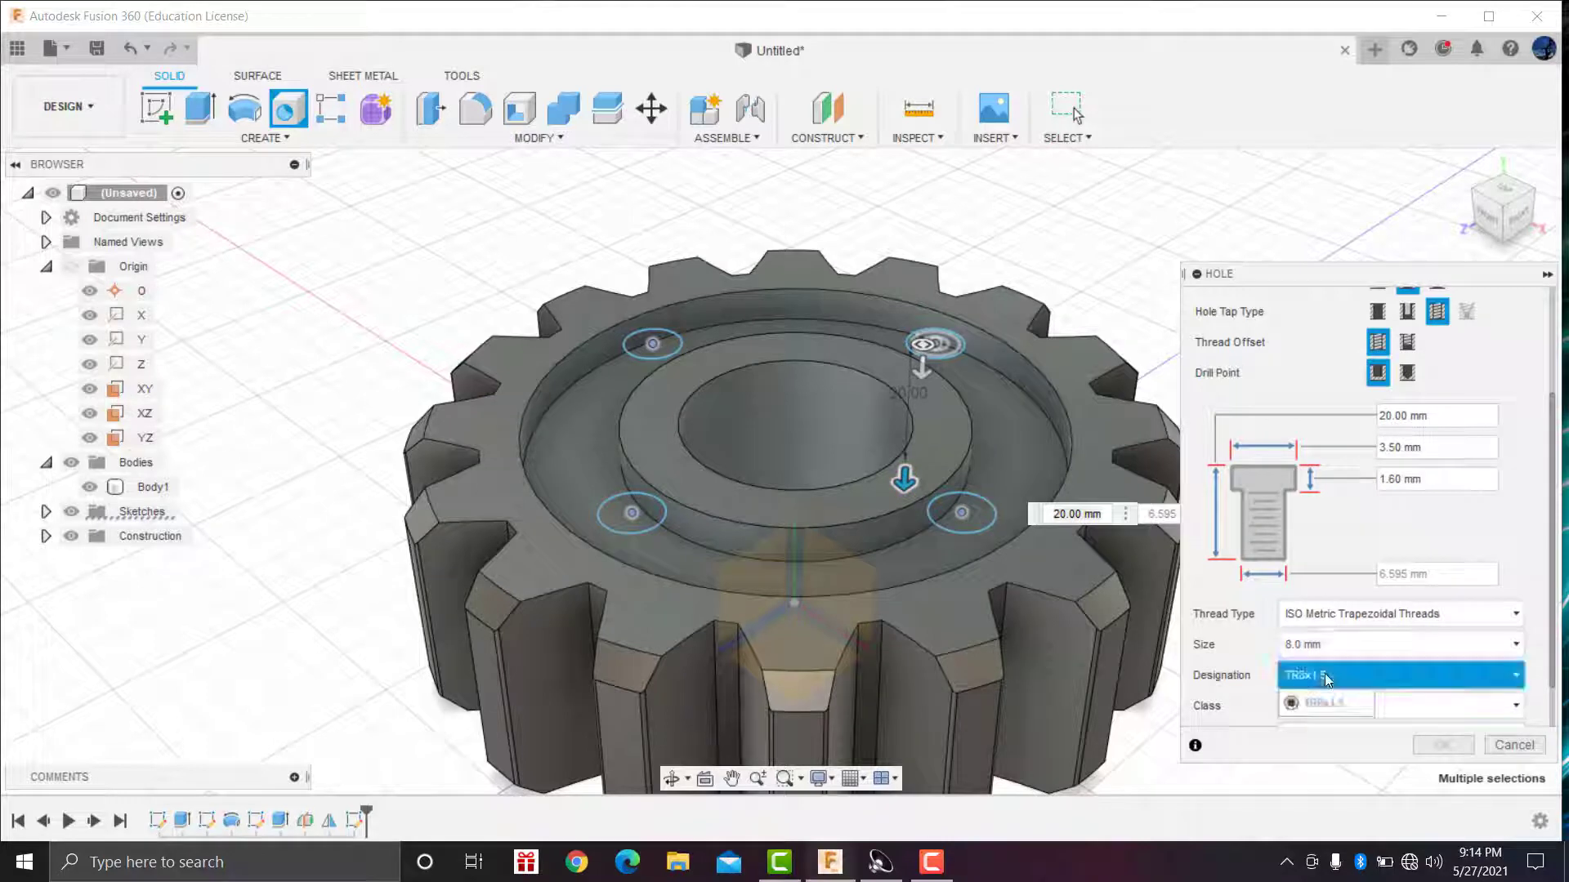
pyautogui.click(1330, 666)
# Step: Set the trapezoidal thread size to 10.0 mm, keeping all four holes selected
pyautogui.click(1323, 644)
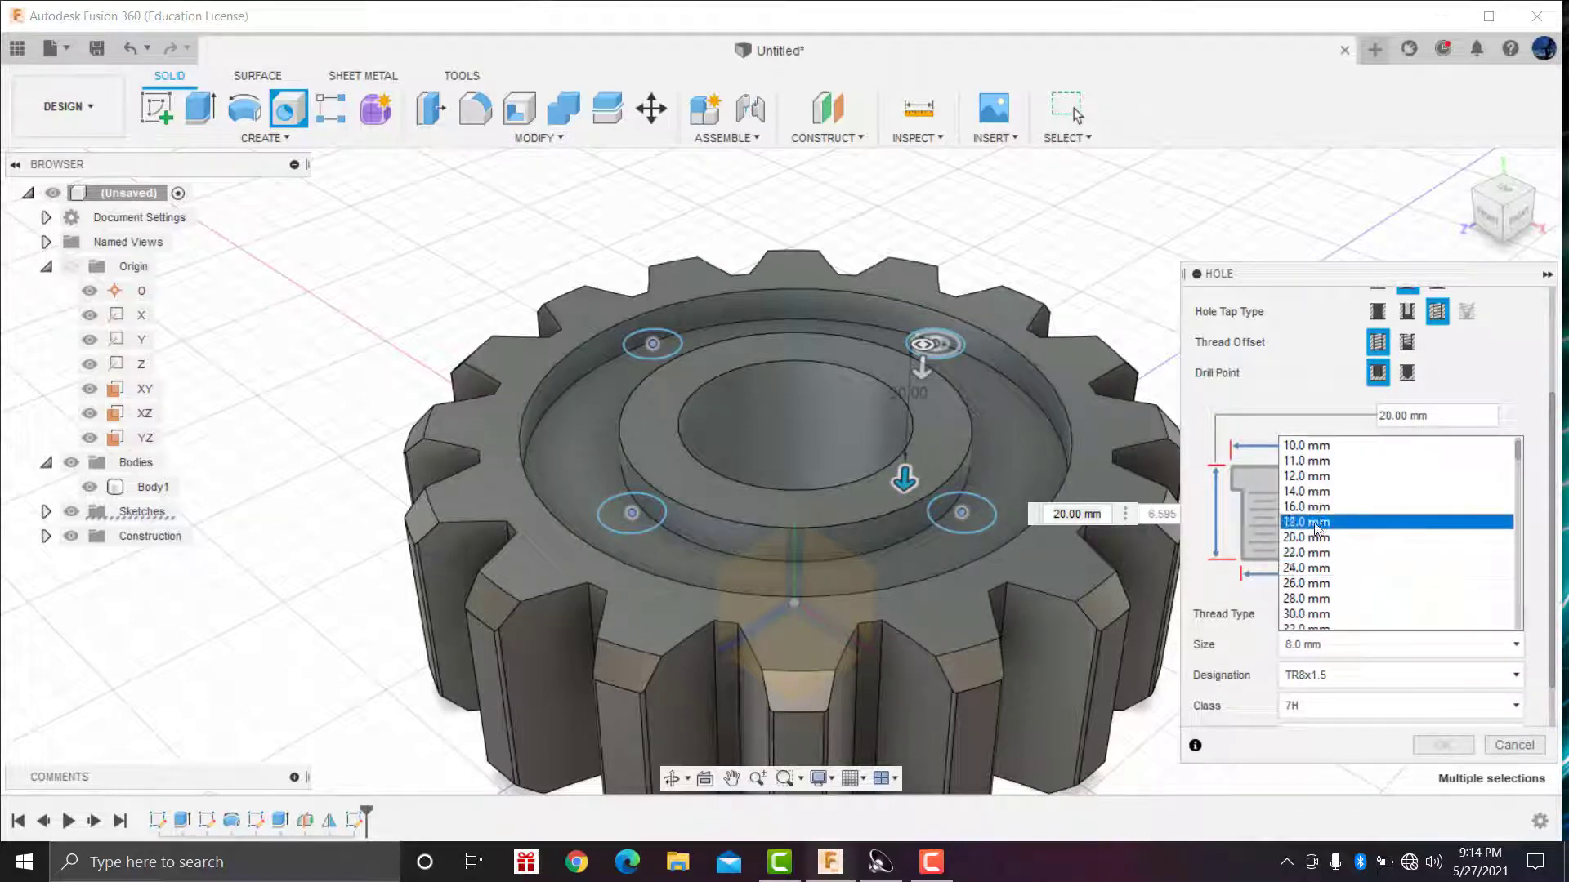
pyautogui.scroll(1, 1311, 450)
pyautogui.click(1310, 446)
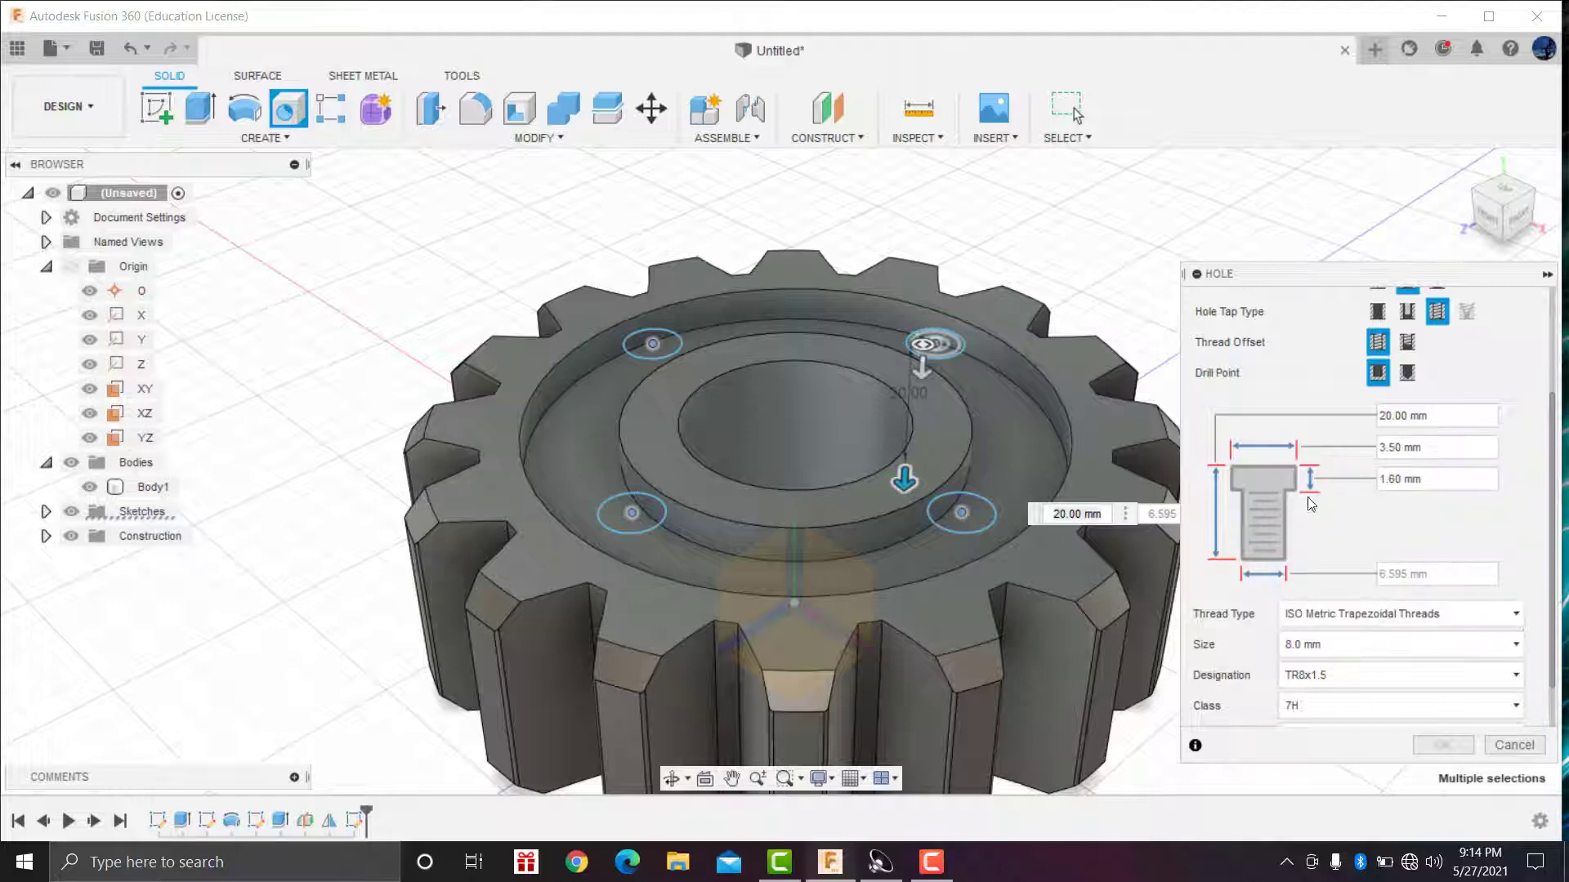
pyautogui.click(962, 516)
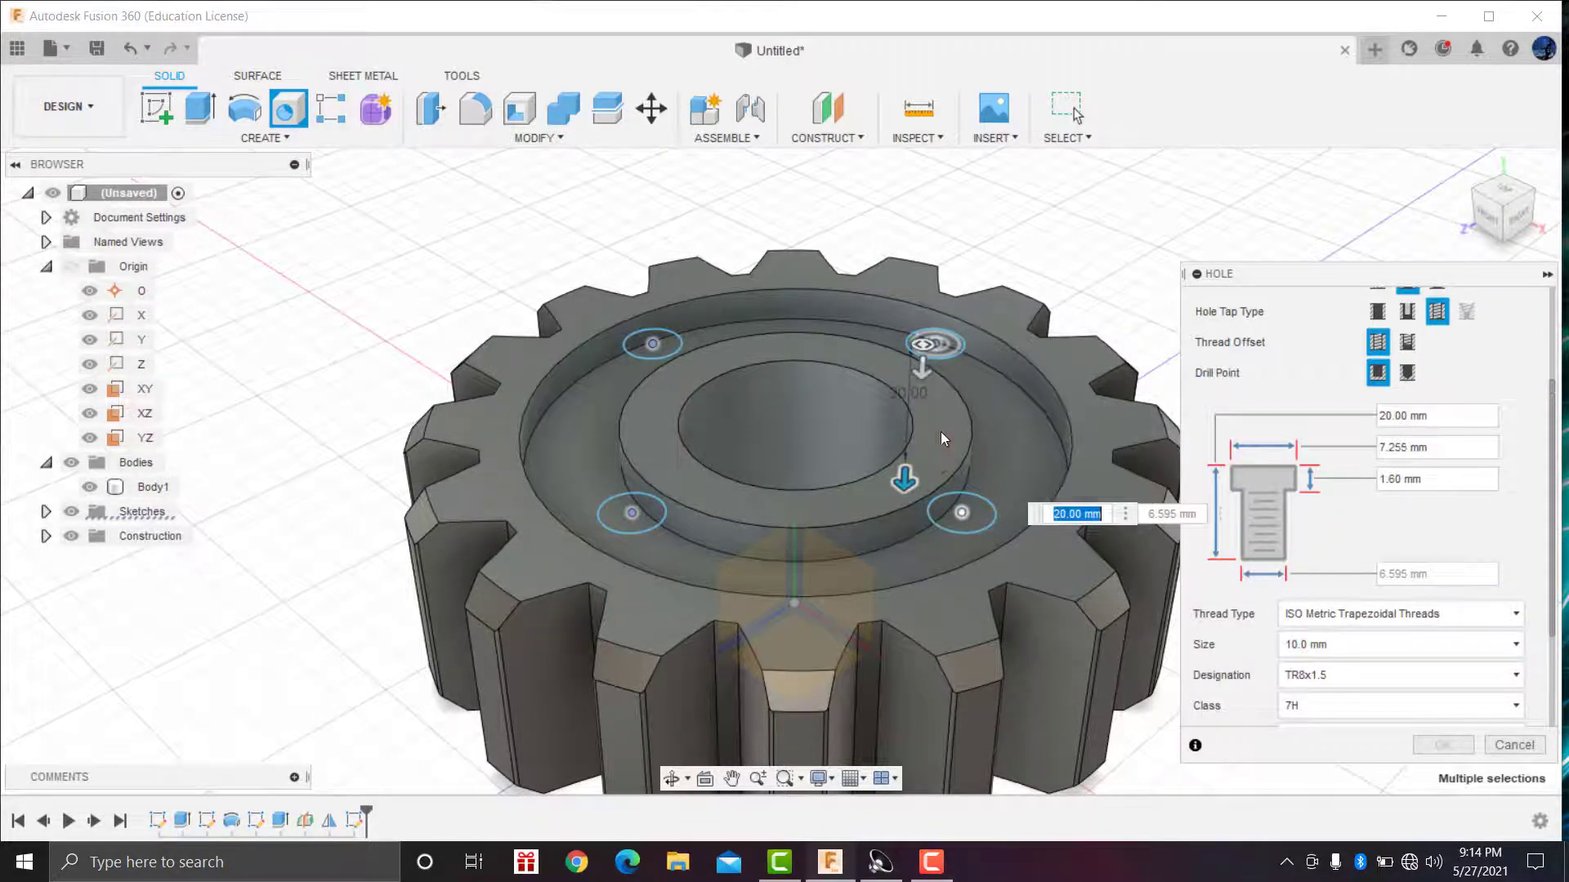
pyautogui.click(962, 513)
# Step: Keep thread class 7H and right-hand thread direction
pyautogui.scroll(3, 1310, 589)
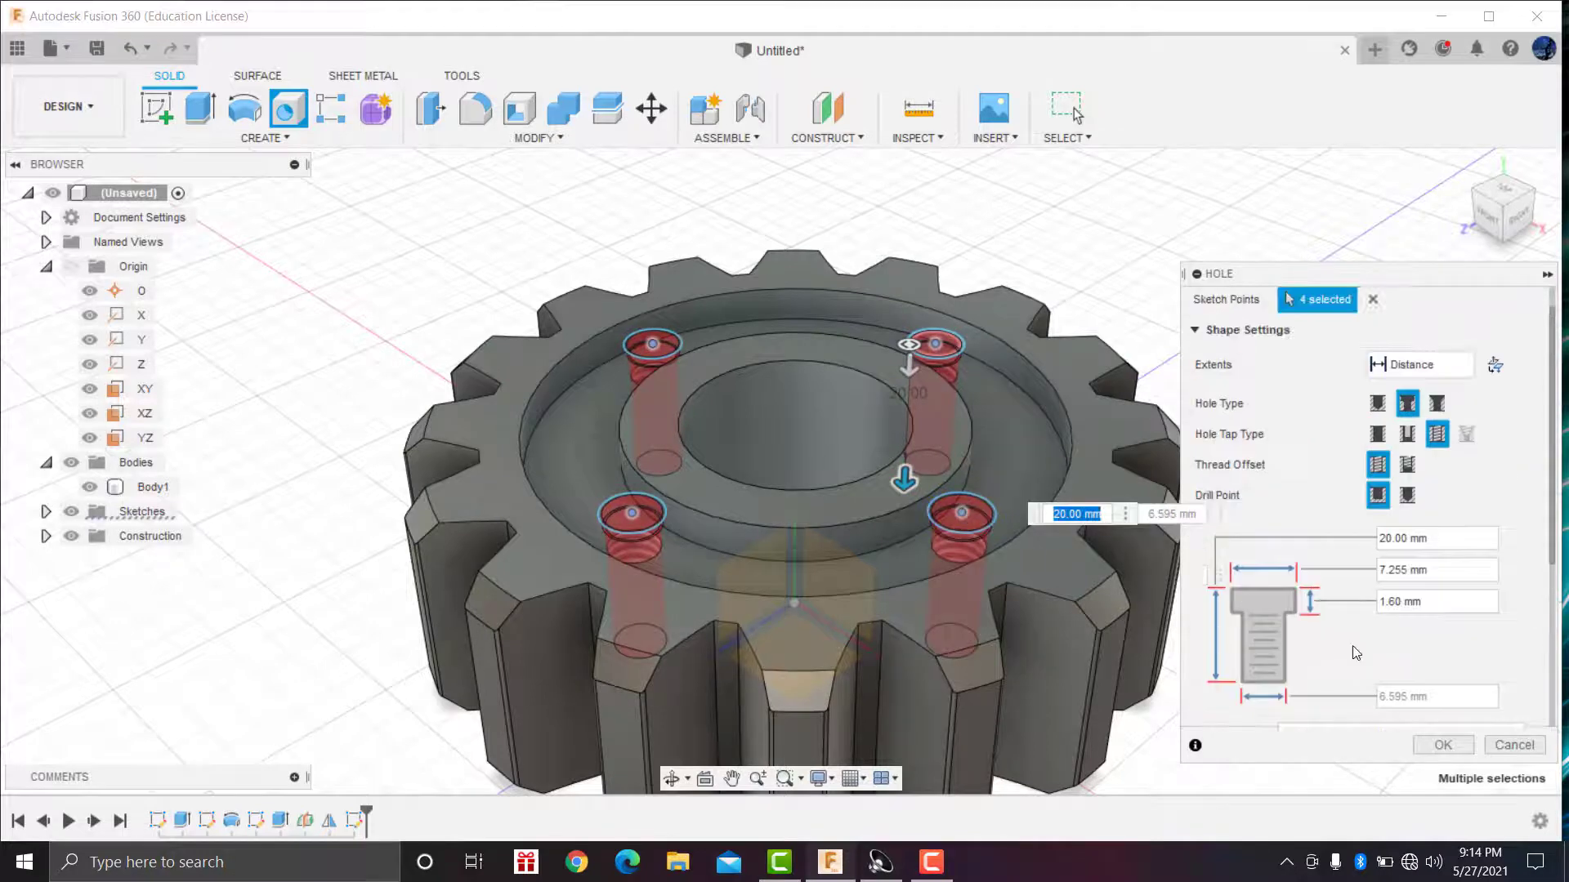
pyautogui.scroll(-3, 1352, 645)
pyautogui.scroll(-2, 1335, 658)
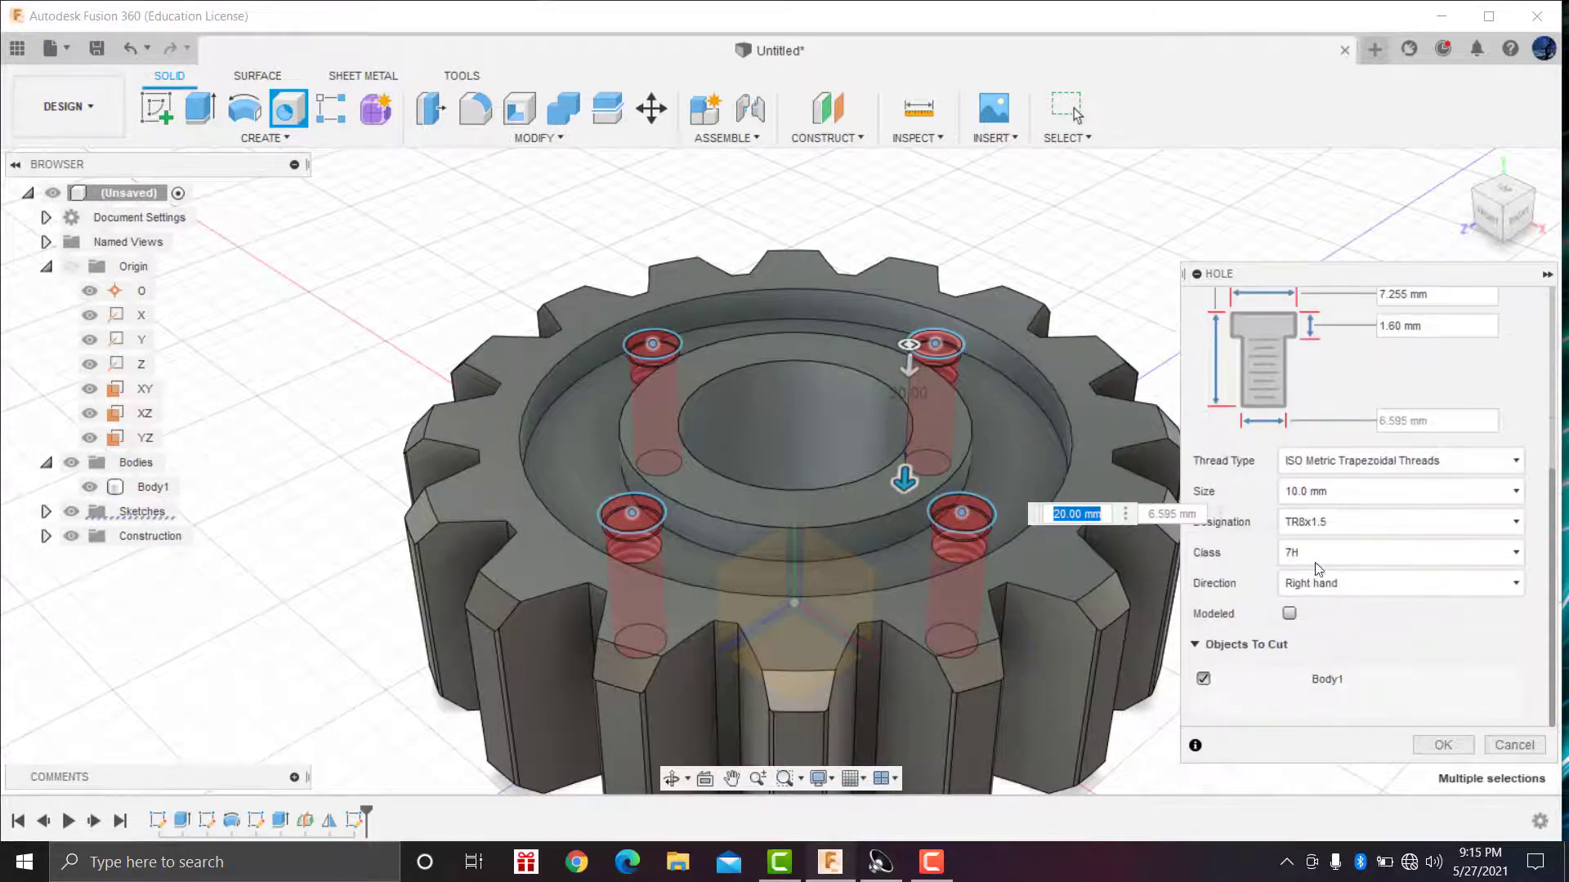
pyautogui.click(1341, 521)
pyautogui.click(1322, 552)
pyautogui.click(1324, 571)
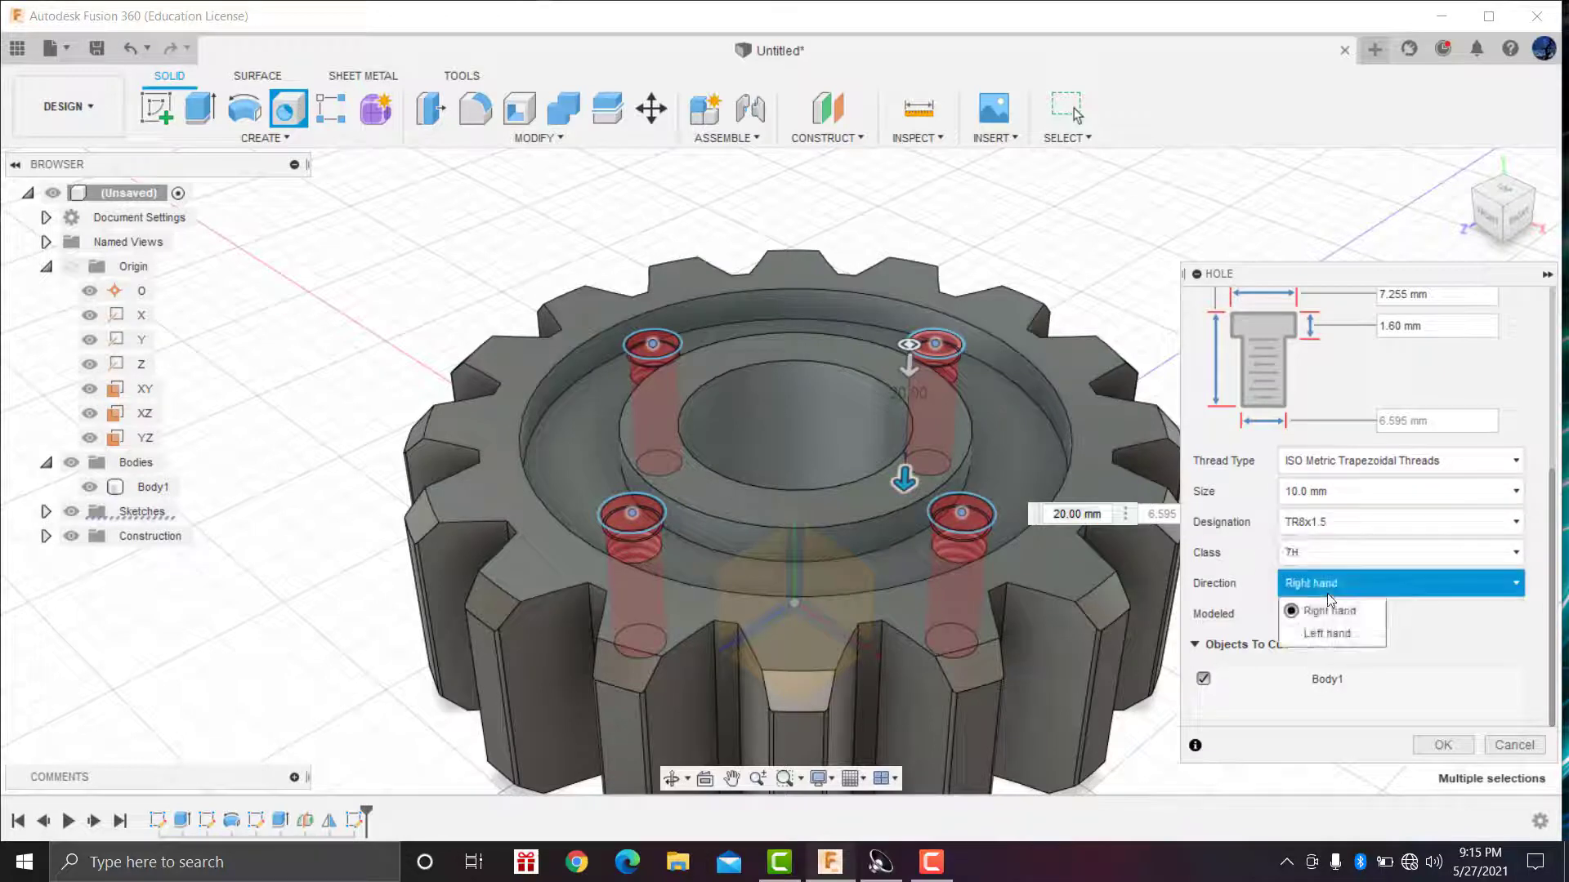
pyautogui.click(1327, 593)
pyautogui.click(1317, 466)
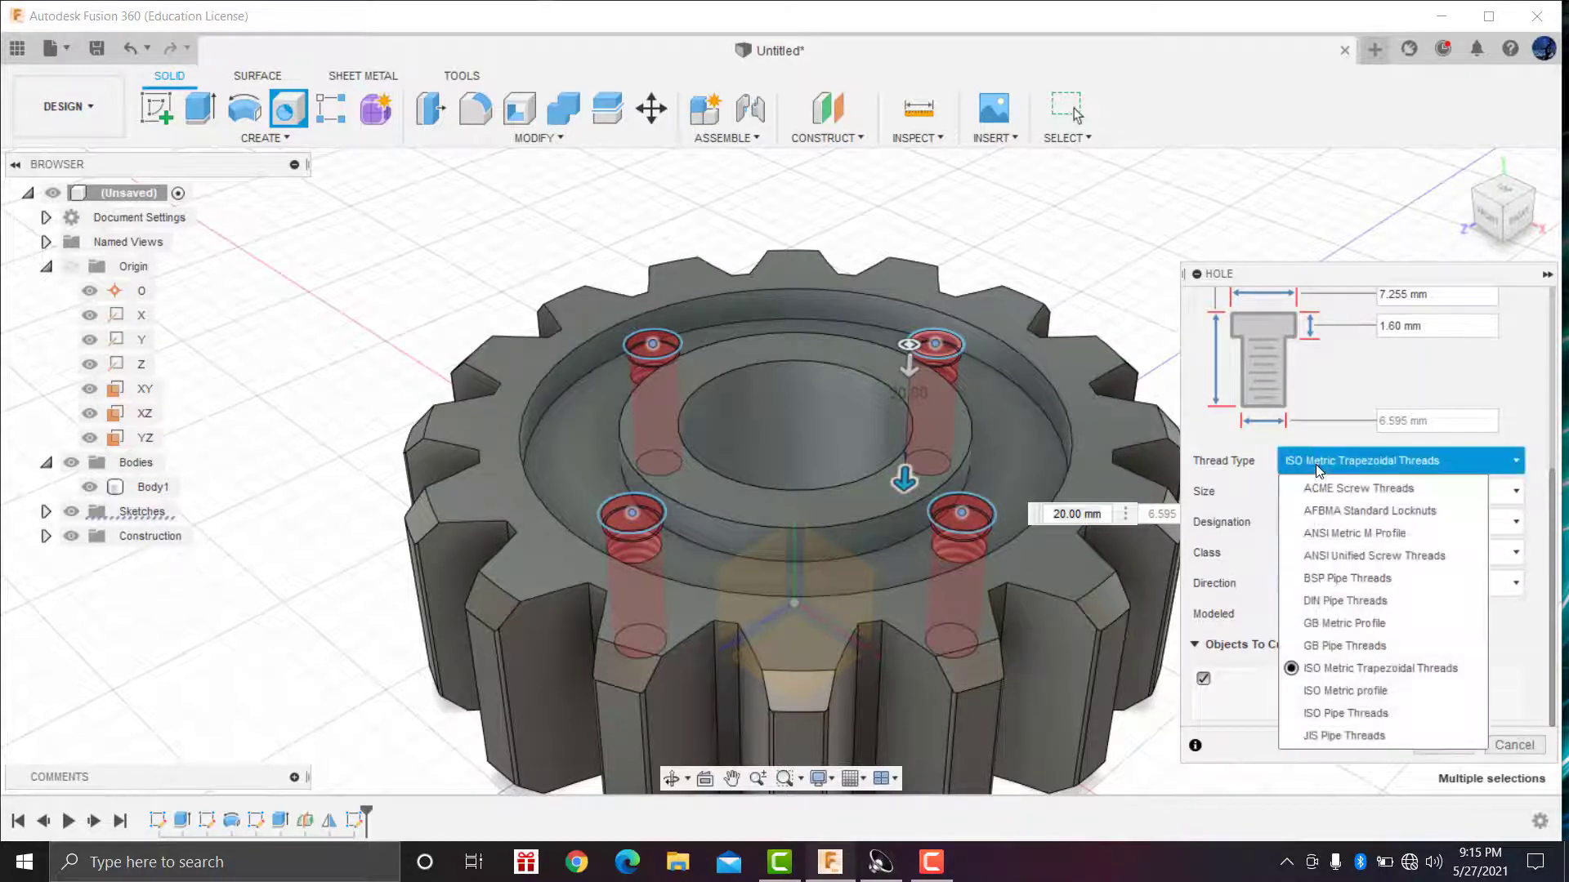
# Step: Switch the thread type back to ISO Metric profile, size 8 mm (M8x1.25)
pyautogui.click(1328, 692)
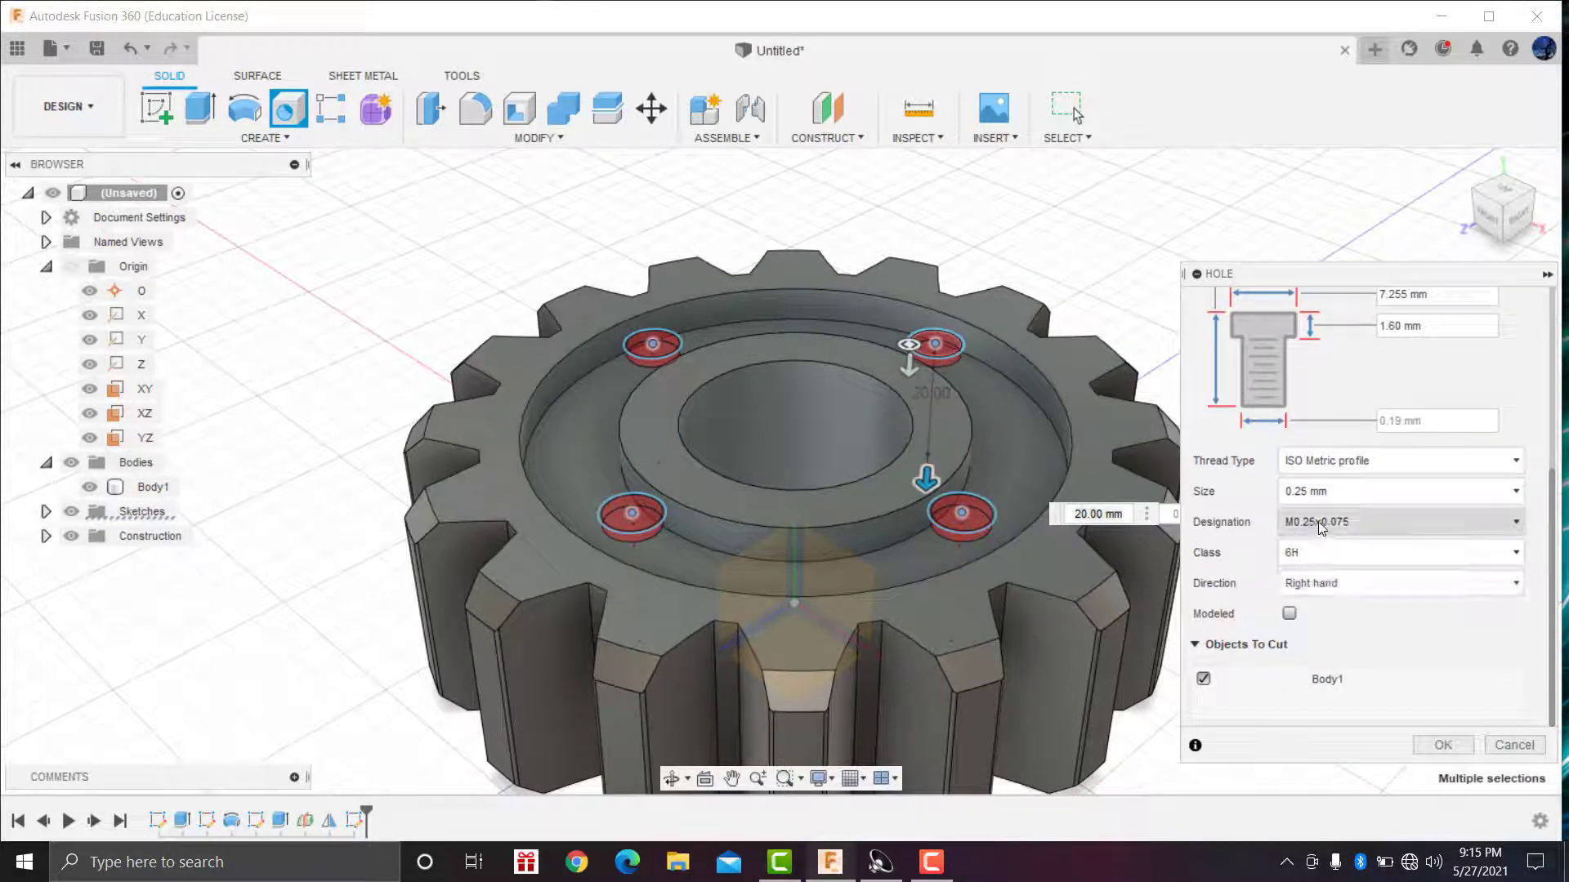
pyautogui.click(1323, 491)
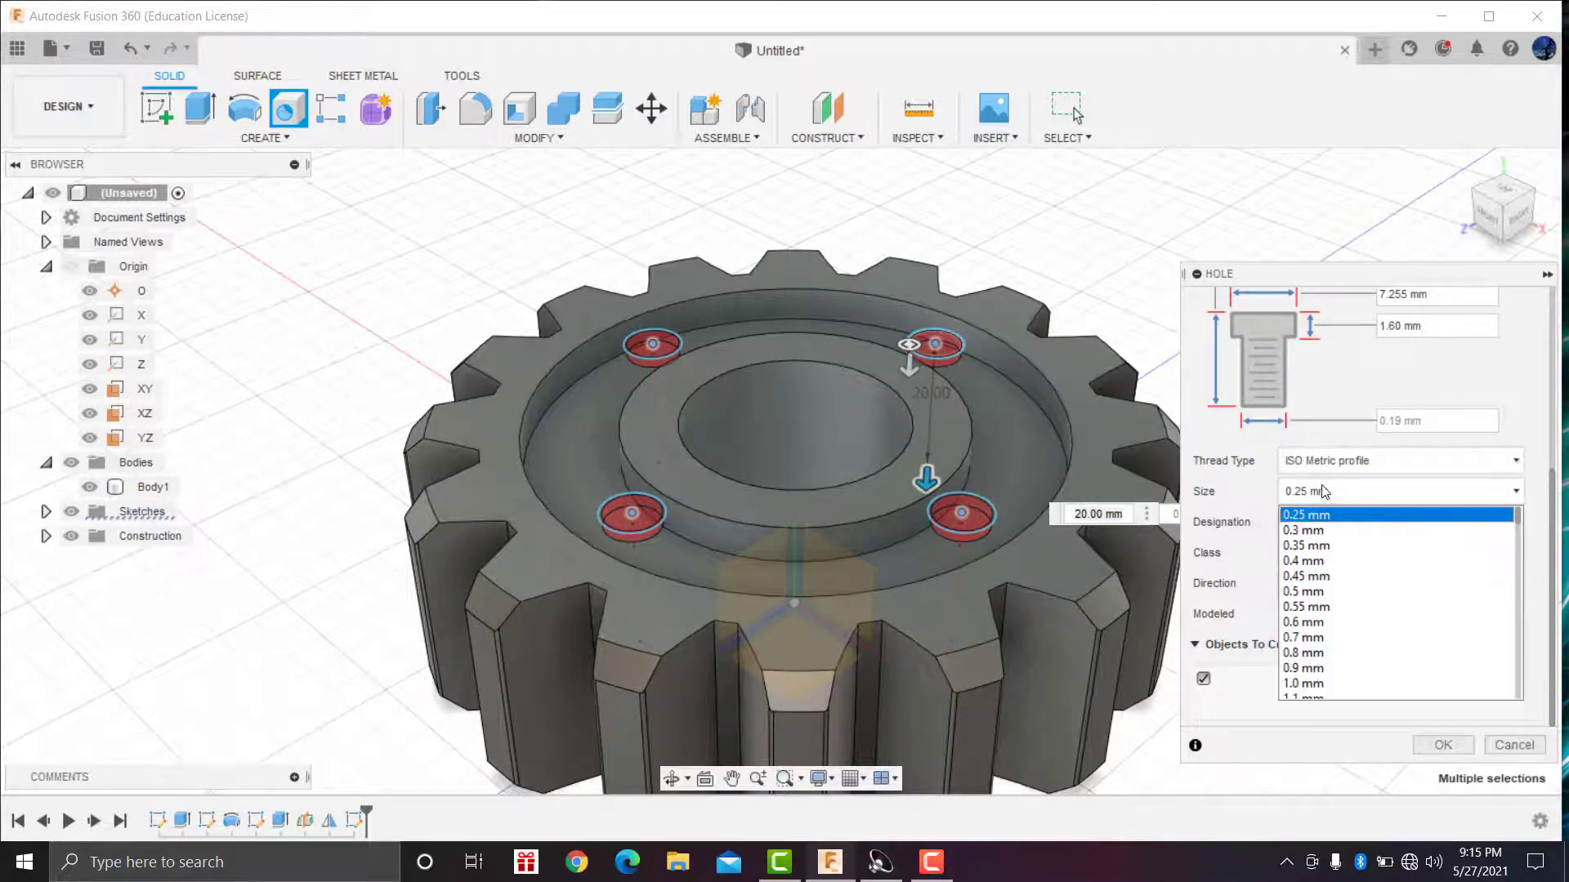
pyautogui.scroll(-3, 1311, 675)
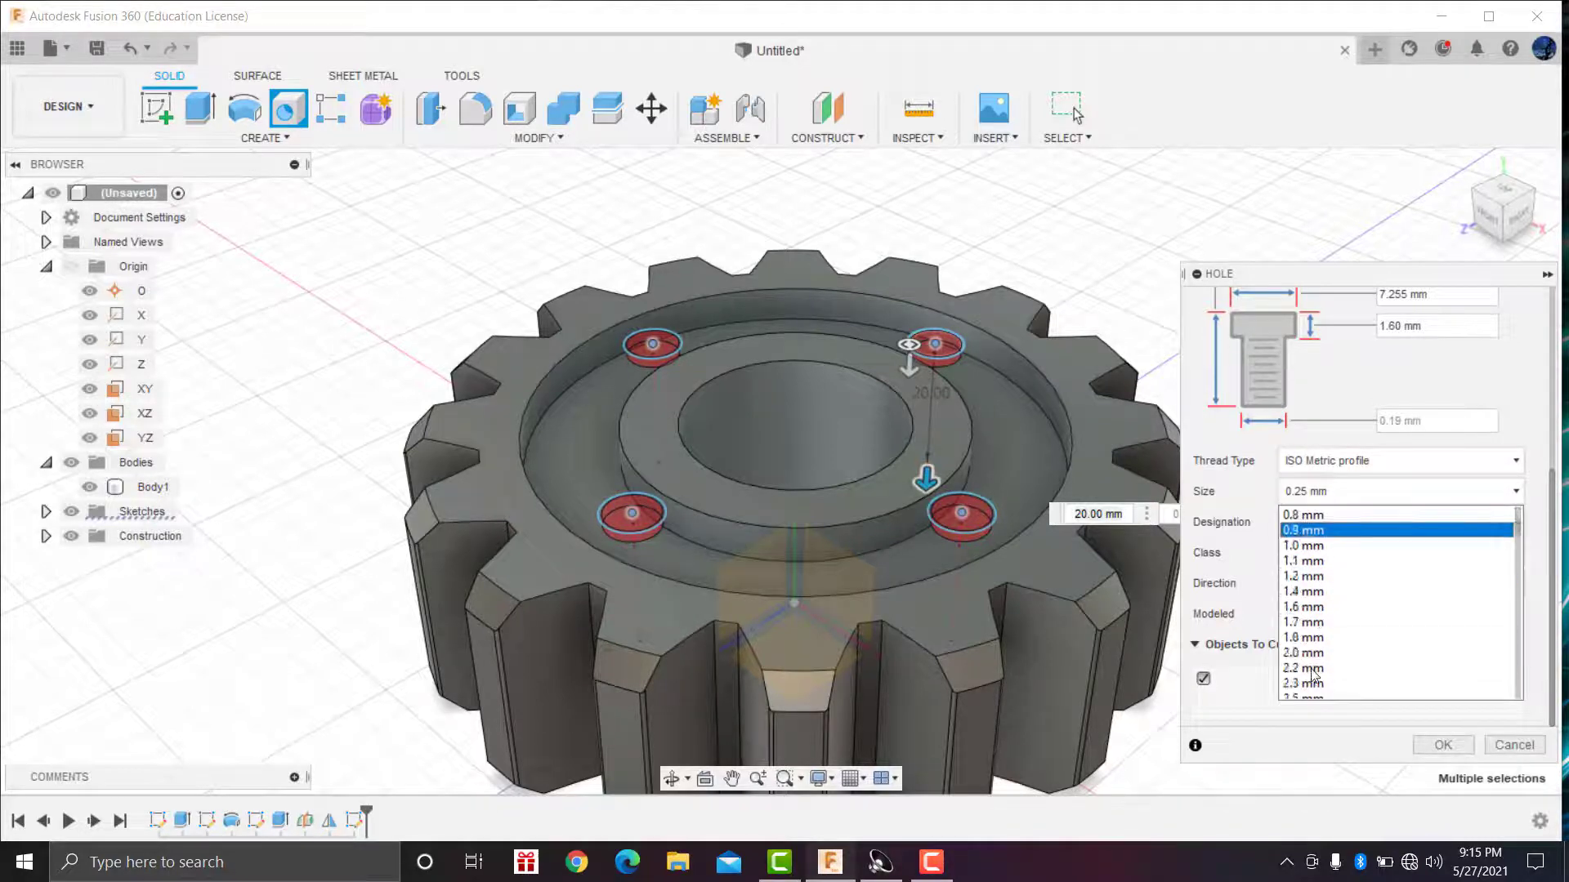
pyautogui.scroll(-4, 1312, 675)
pyautogui.click(1305, 668)
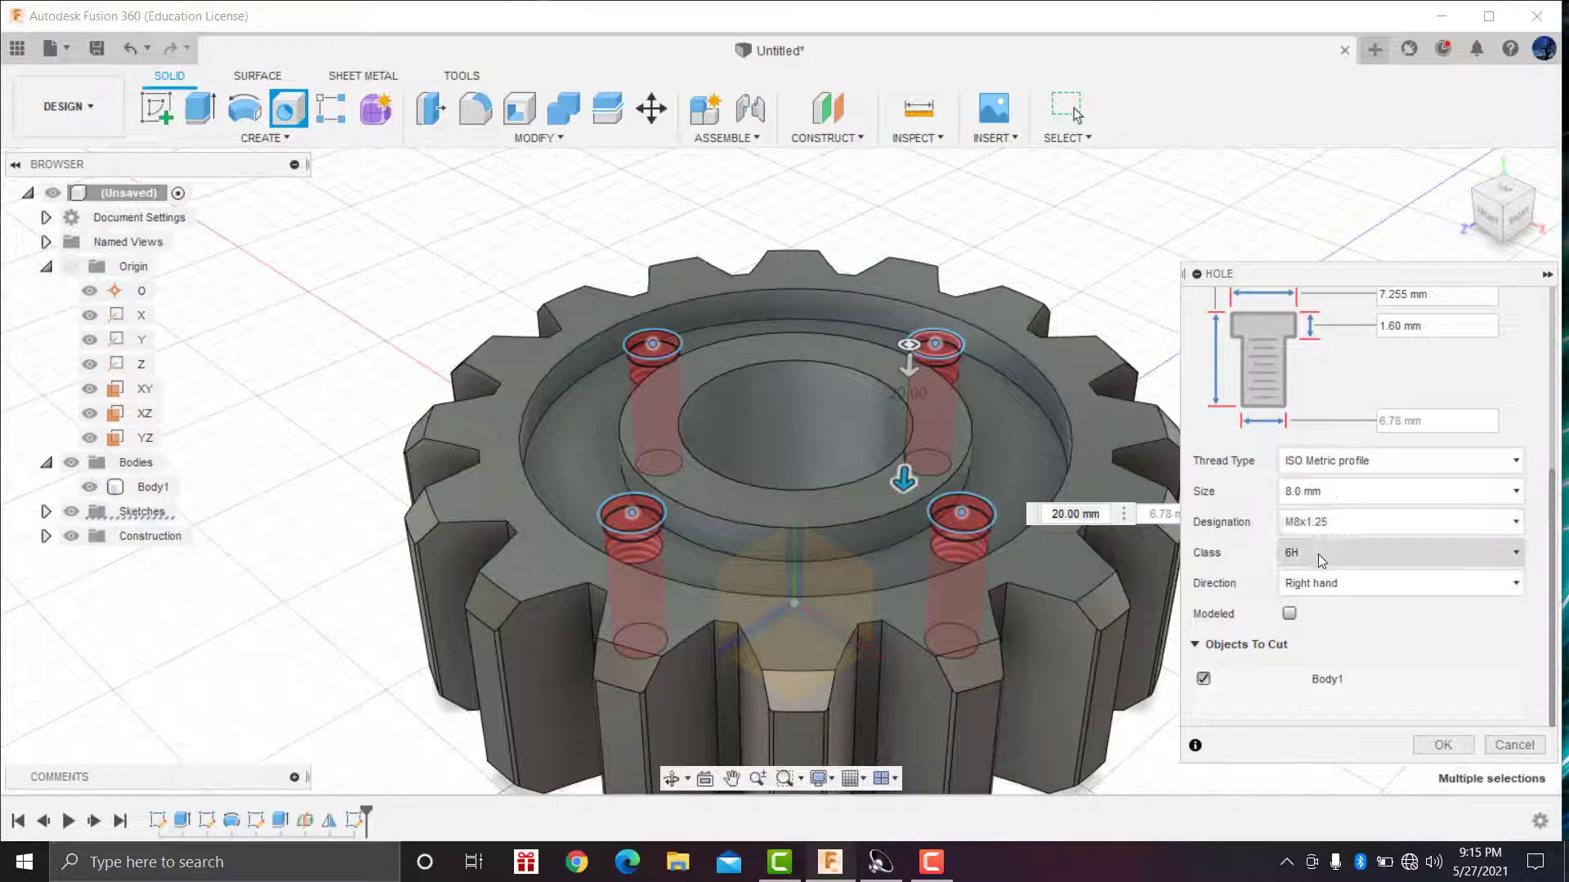
# Step: Keep right-hand threads and set the hole depth to 30 mm
pyautogui.click(1337, 585)
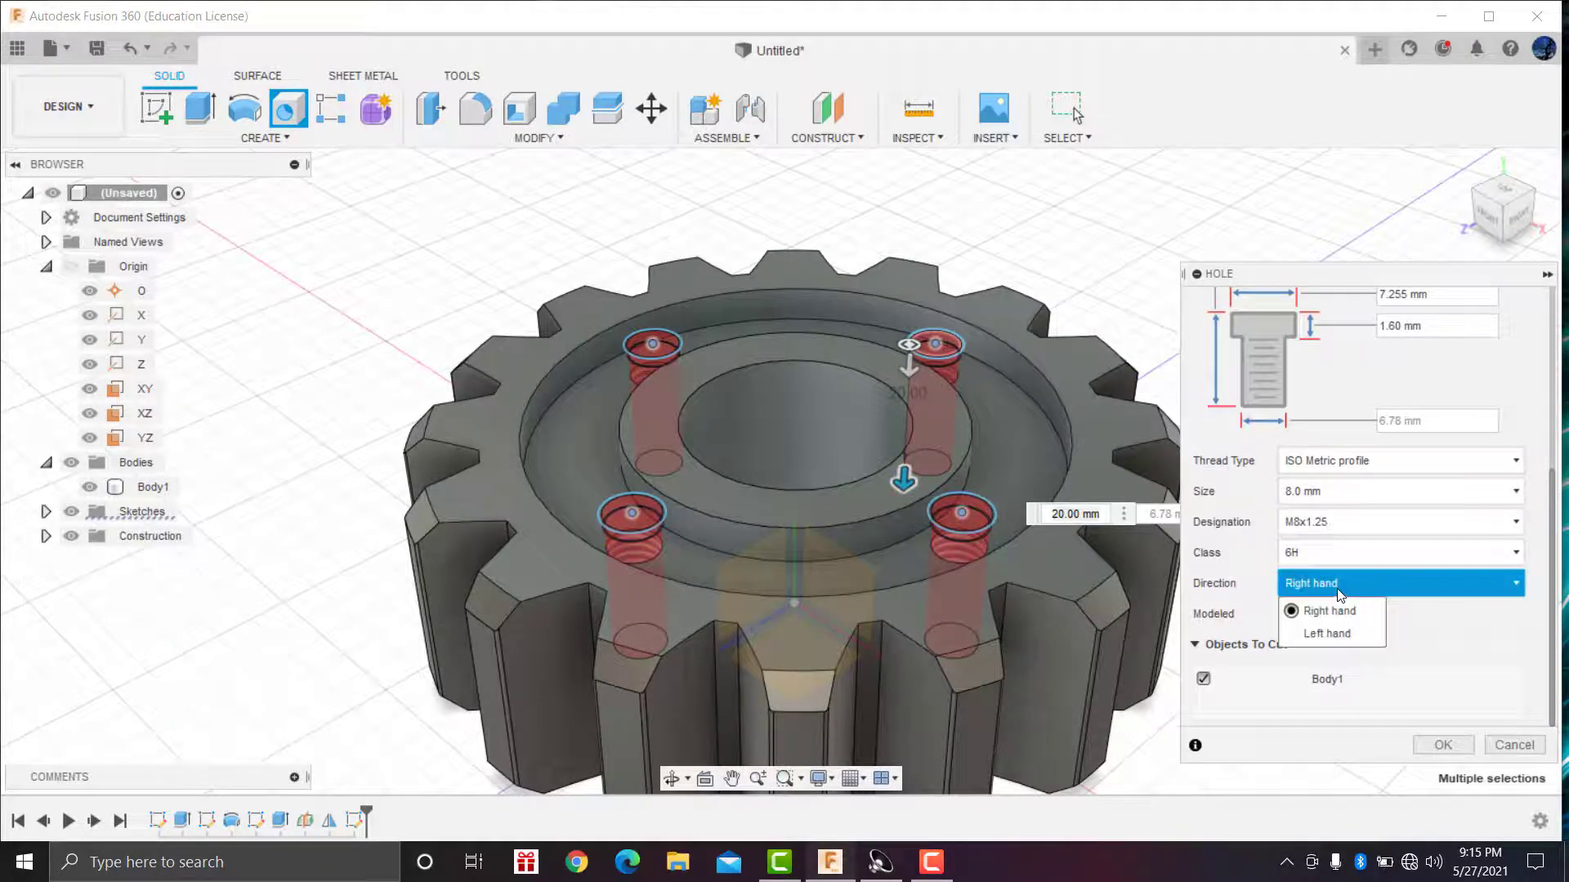
pyautogui.click(1336, 603)
pyautogui.scroll(3, 1287, 560)
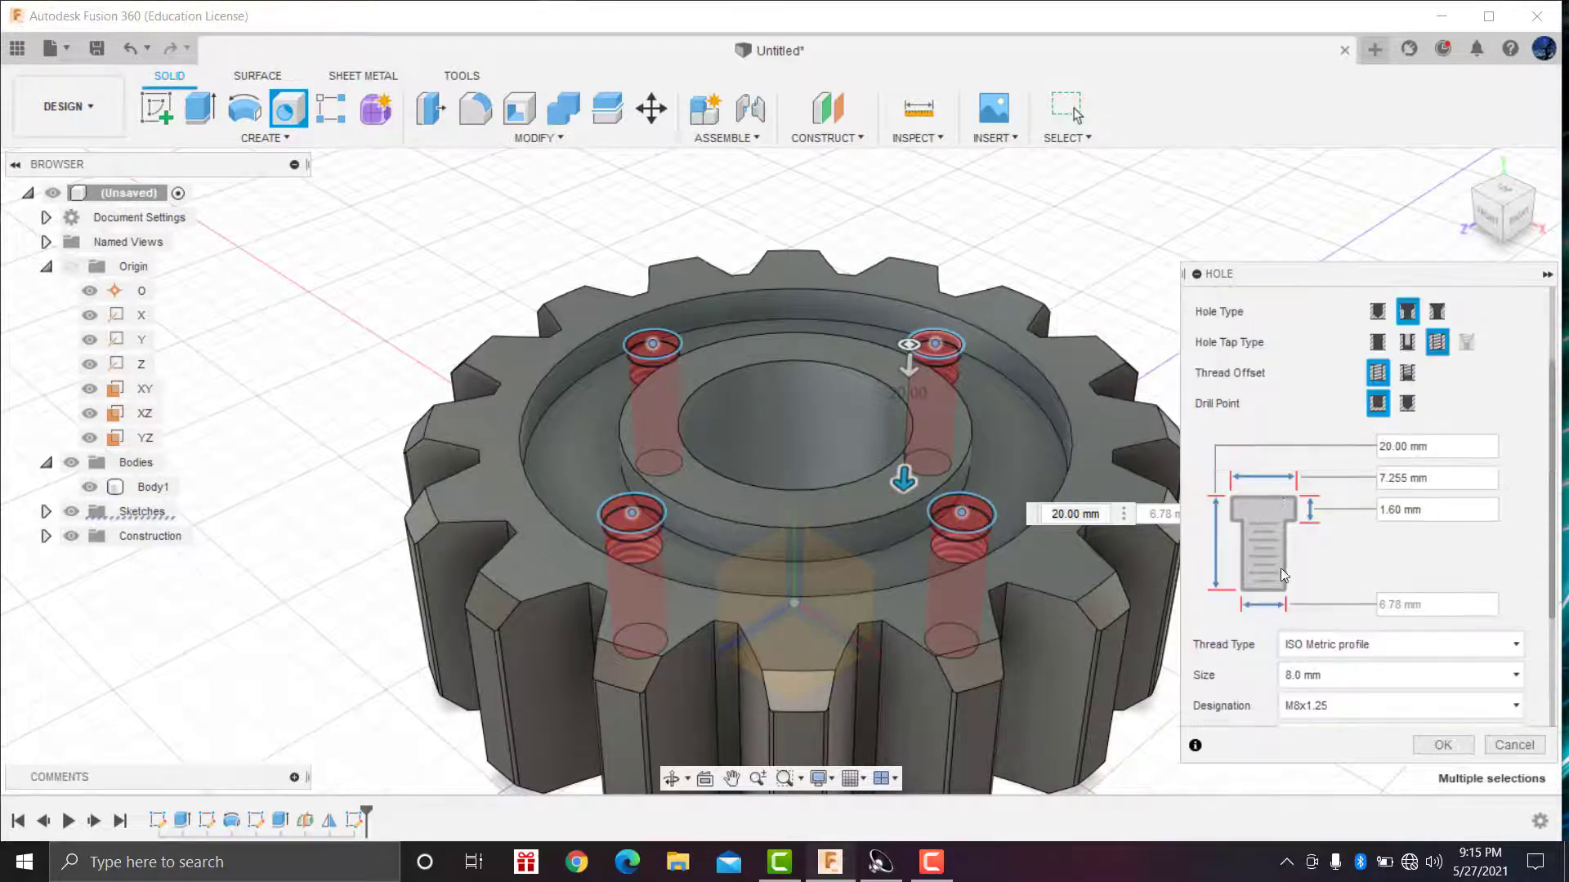
pyautogui.scroll(-2, 1281, 574)
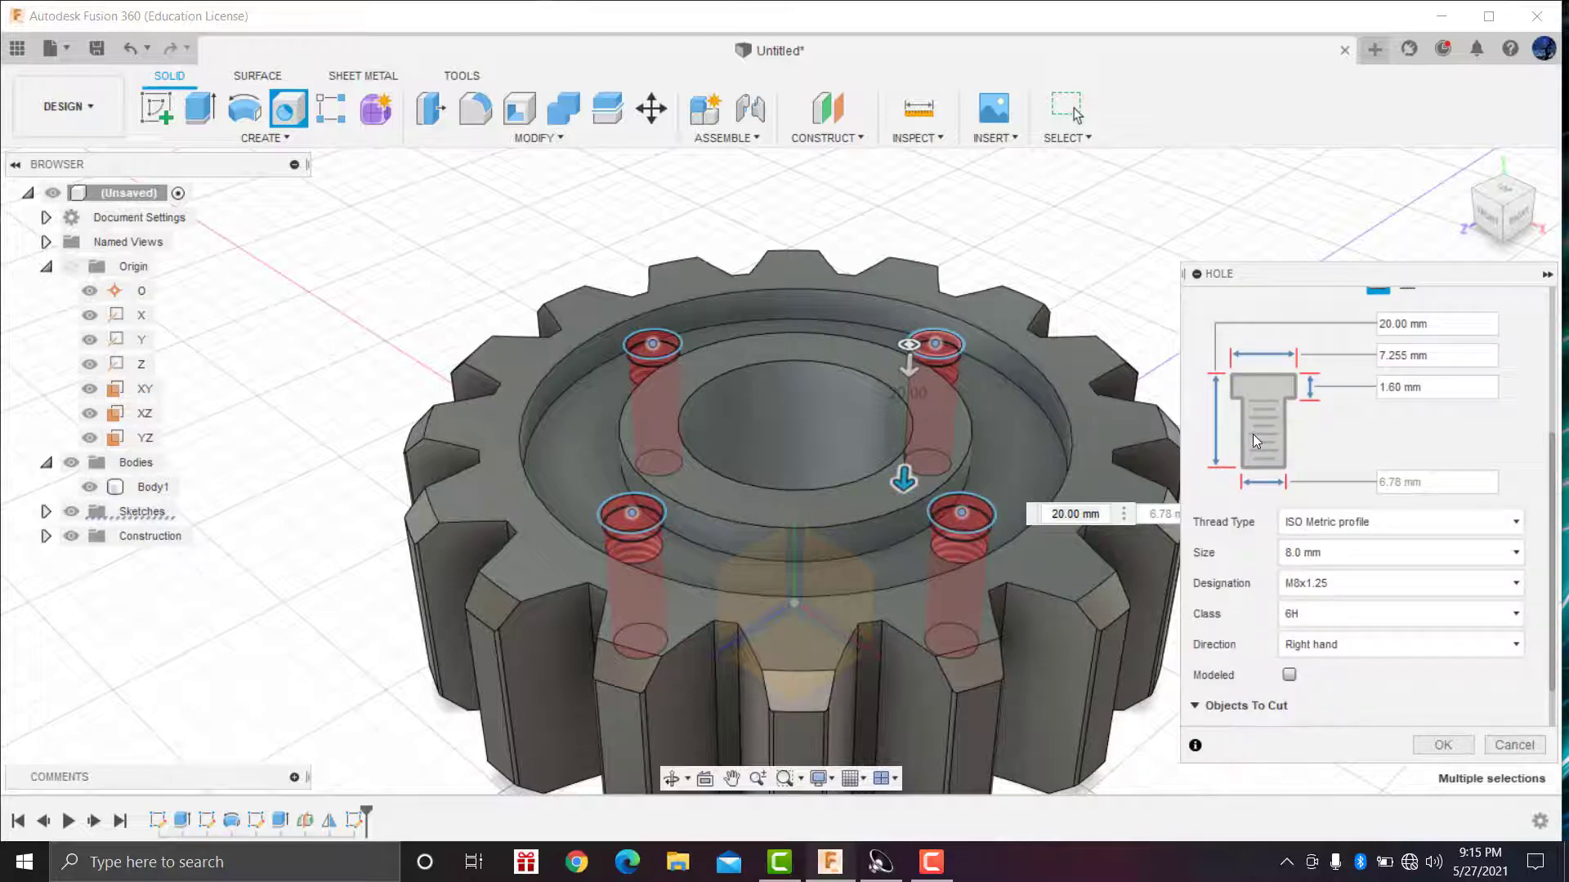
pyautogui.moveTo(1434, 446)
pyautogui.write('3')
pyautogui.write('0')
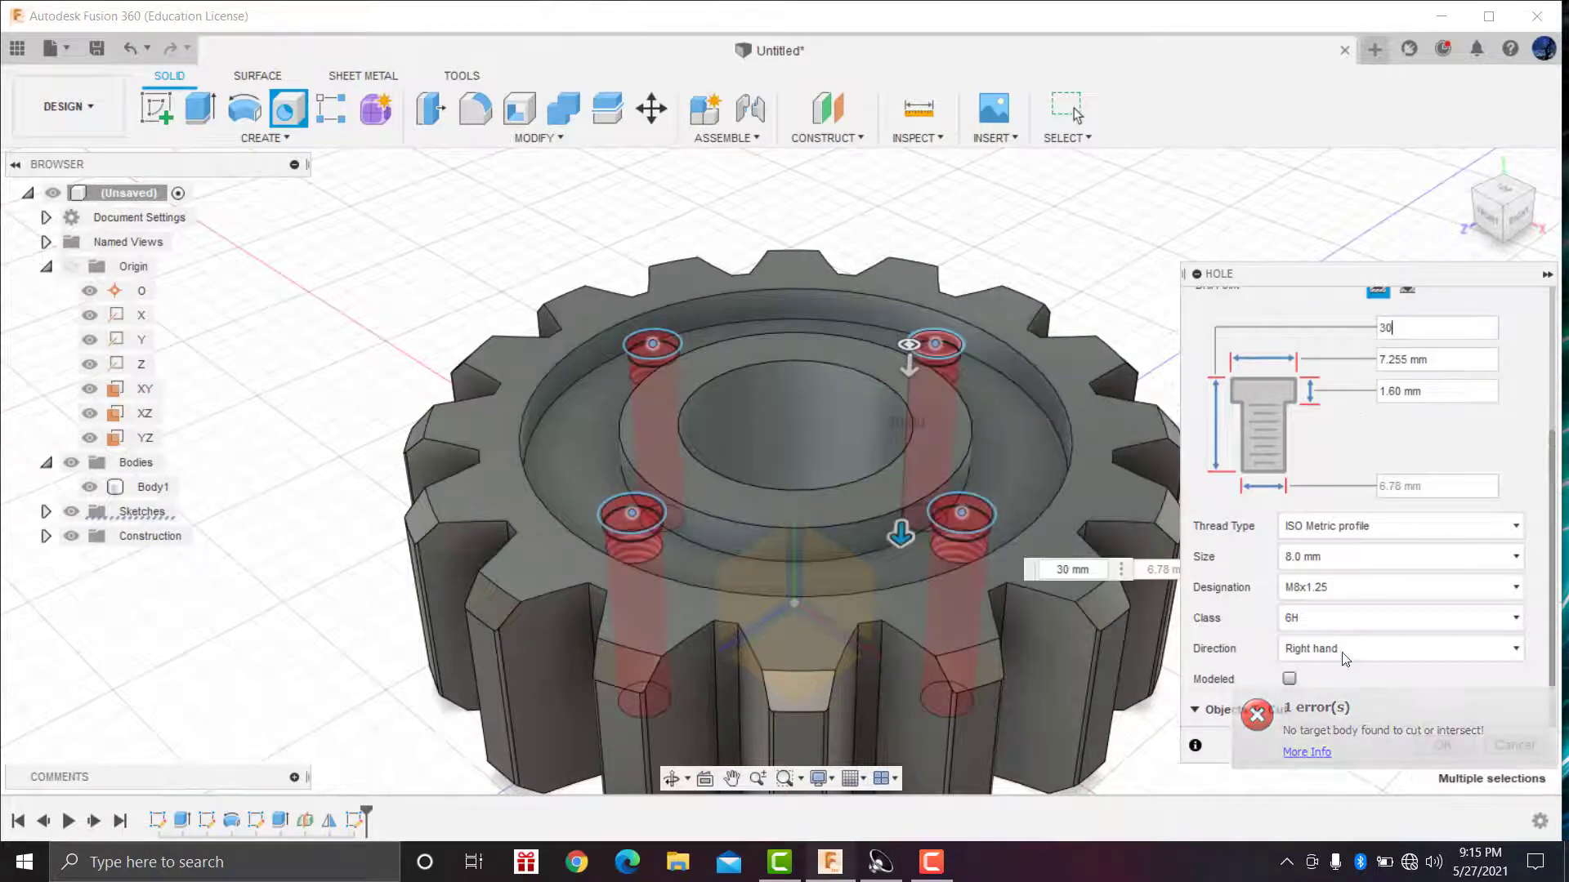
pyautogui.scroll(-1, 1307, 639)
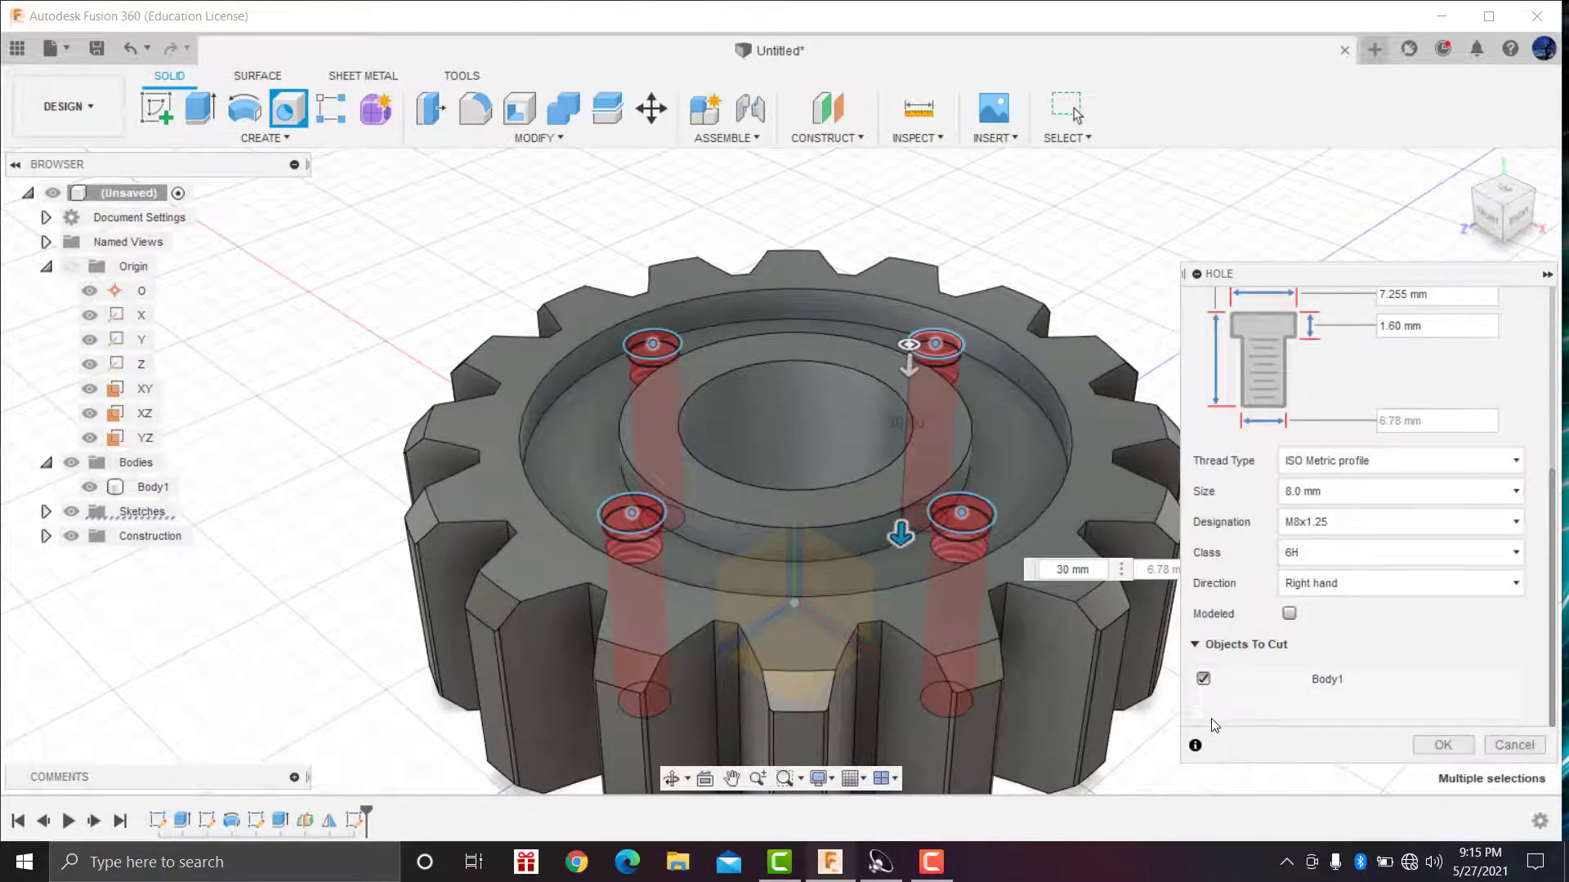
# Step: Create the four M8 threaded holes and zoom in to inspect the threads
pyautogui.click(1443, 745)
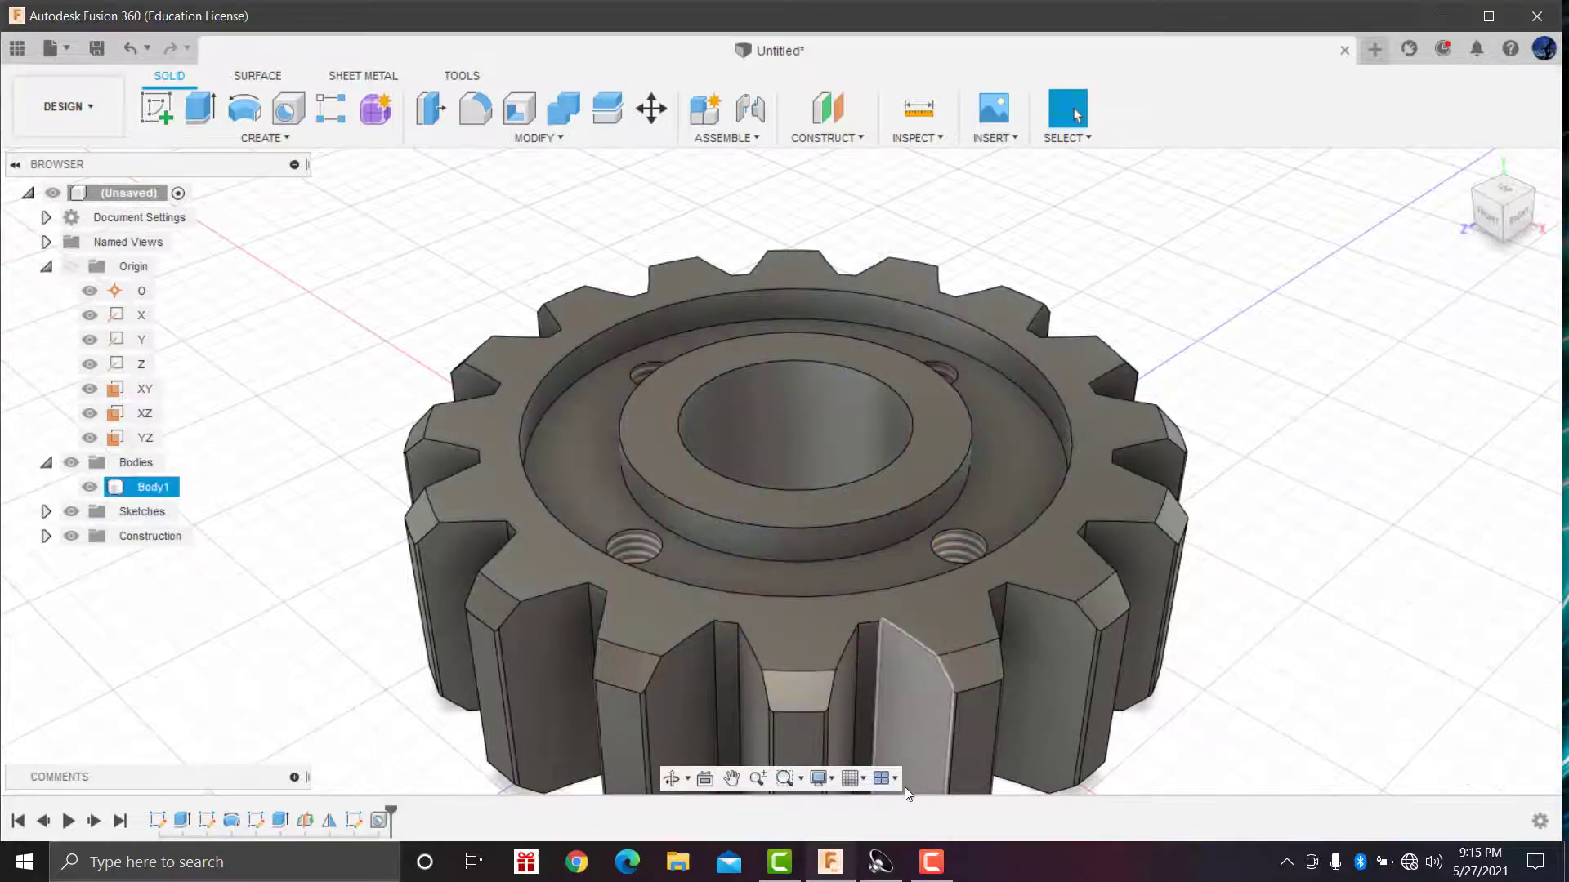
pyautogui.click(671, 778)
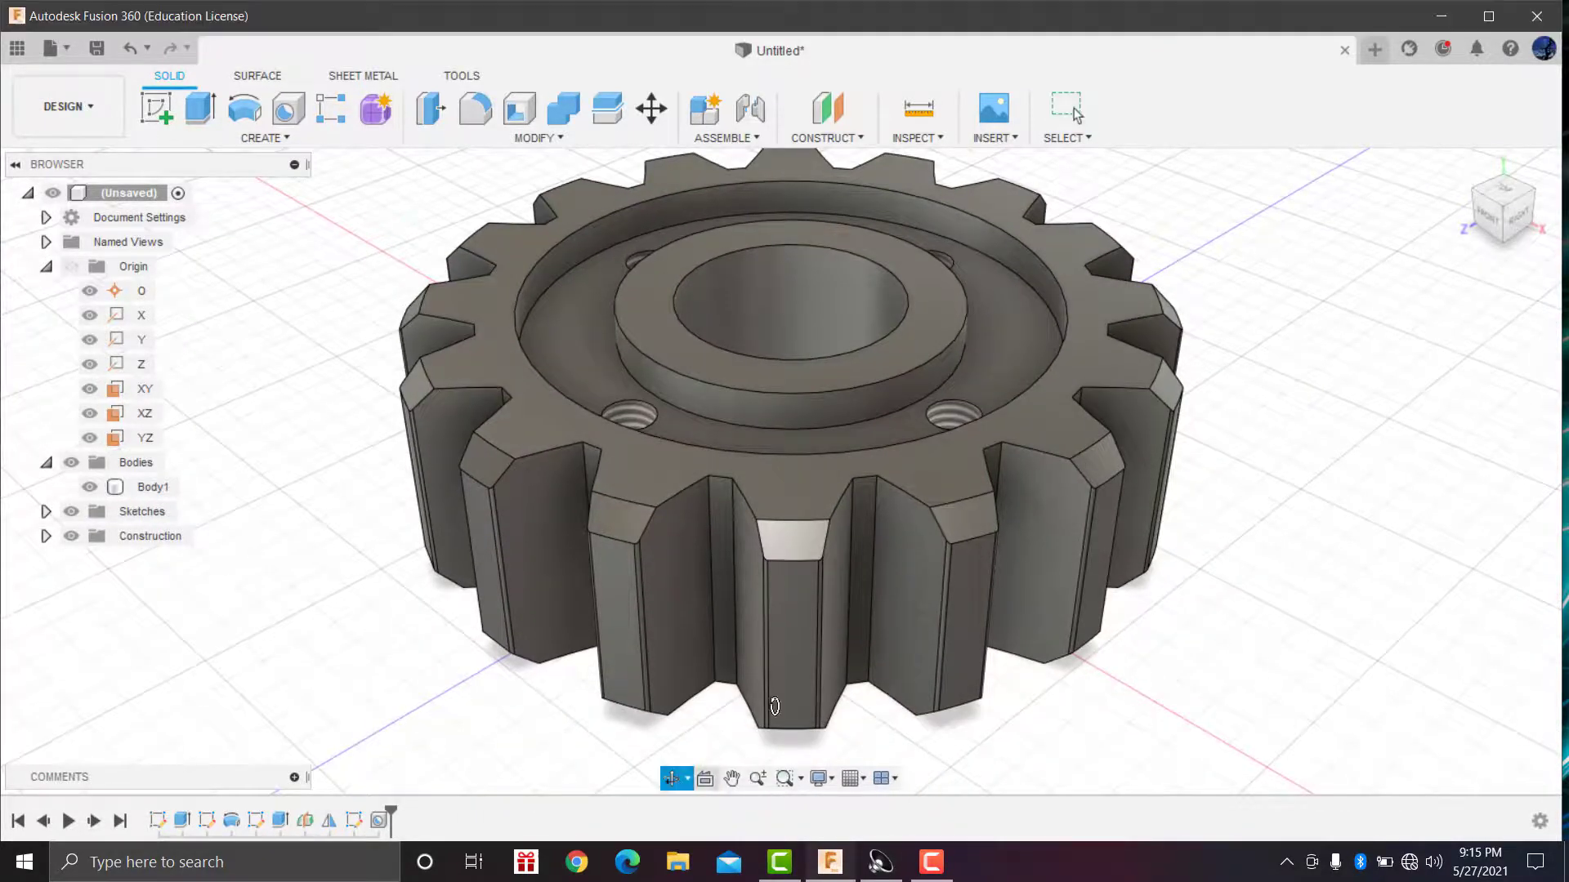
pyautogui.moveTo(784, 654)
pyautogui.mouseDown()
pyautogui.moveTo(791, 501)
pyautogui.moveTo(882, 551)
pyautogui.mouseUp()
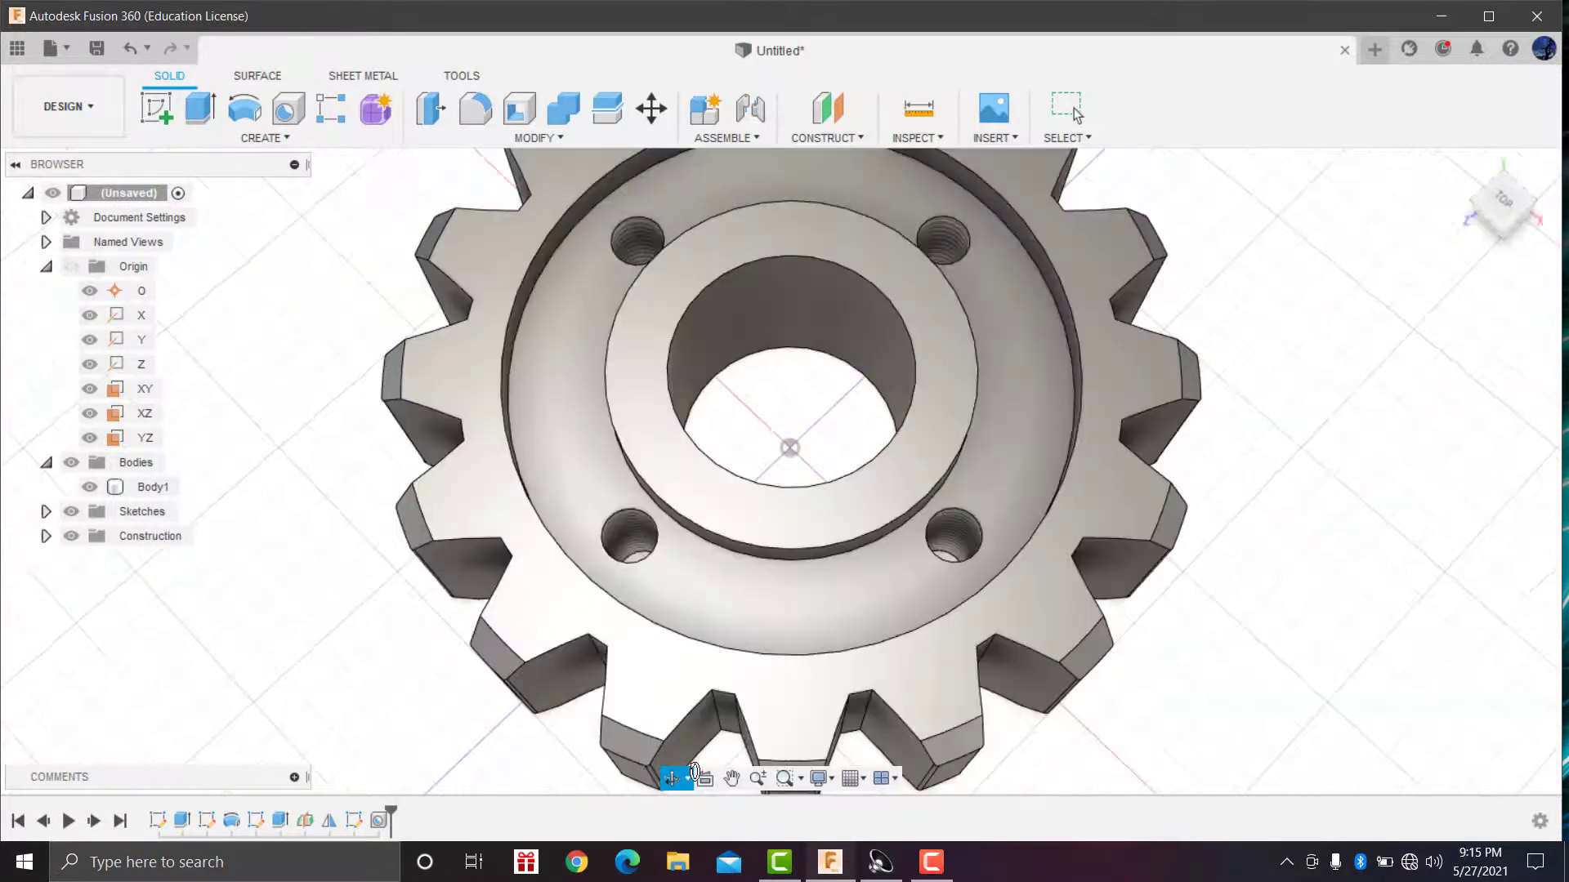
pyautogui.scroll(5, 883, 550)
pyautogui.scroll(5, 882, 539)
pyautogui.moveTo(887, 519); pyautogui.dragTo(915, 470)
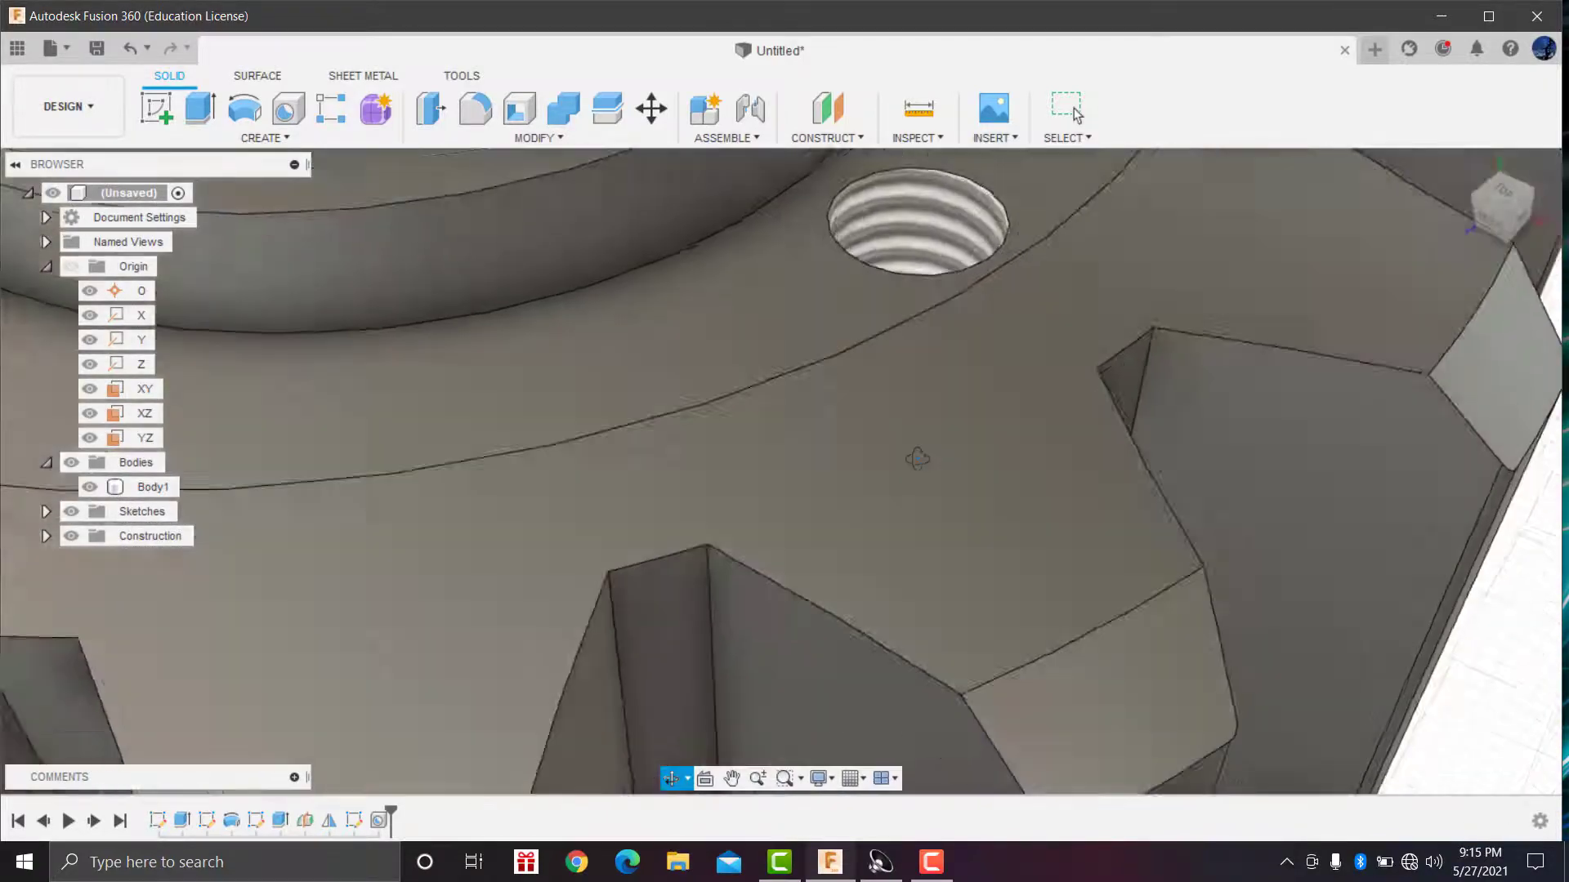
pyautogui.scroll(-5, 915, 470)
pyautogui.scroll(-5, 899, 466)
pyautogui.scroll(-5, 817, 450)
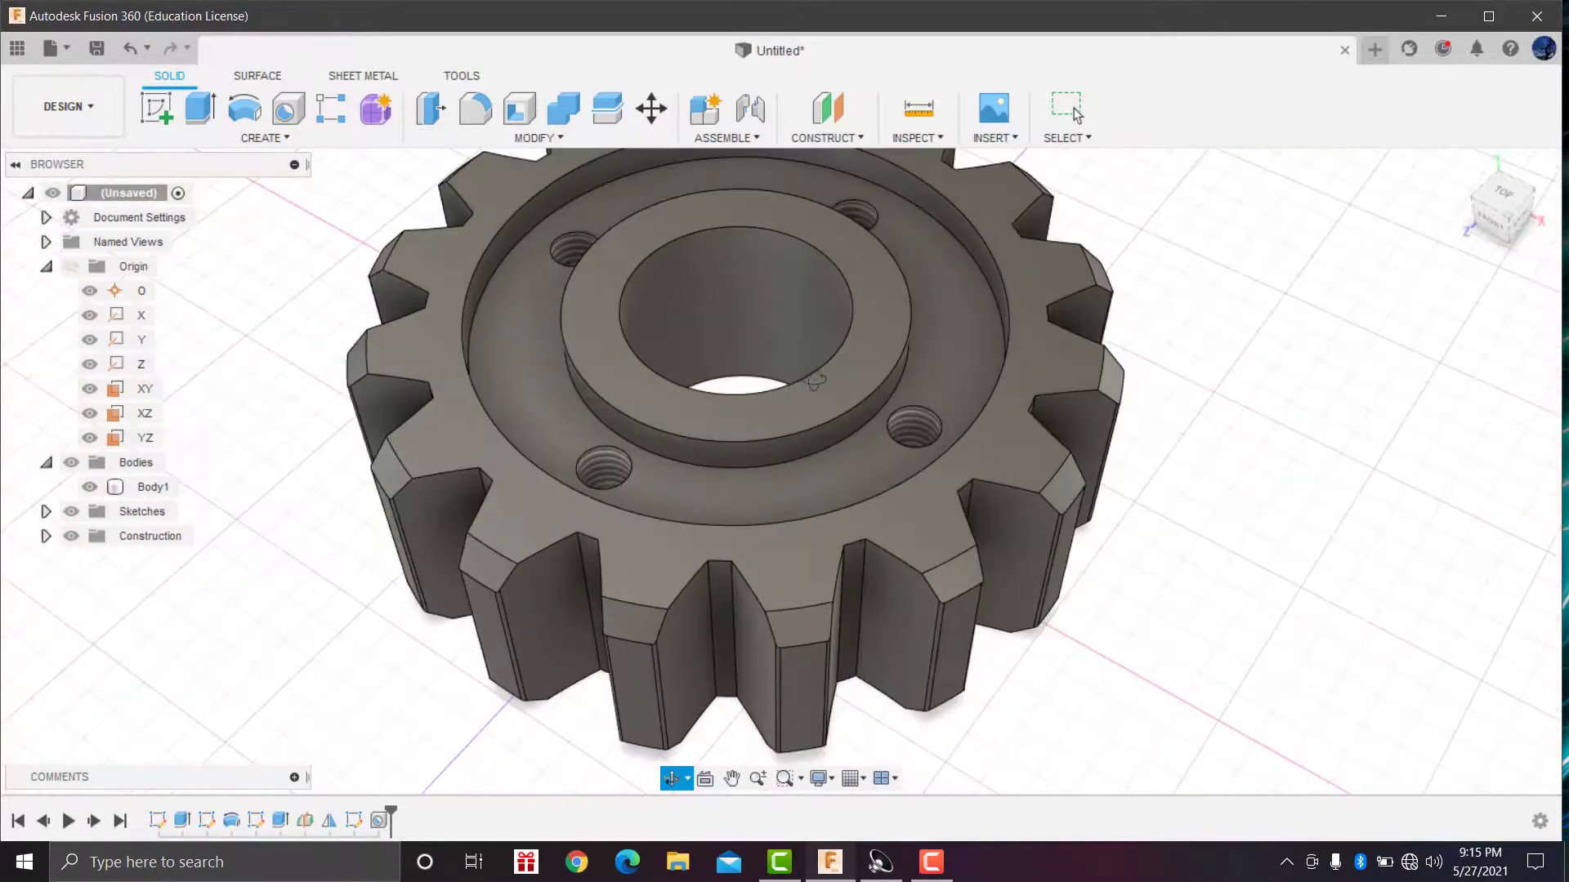
pyautogui.press('Escape')
pyautogui.scroll(3, 1144, 412)
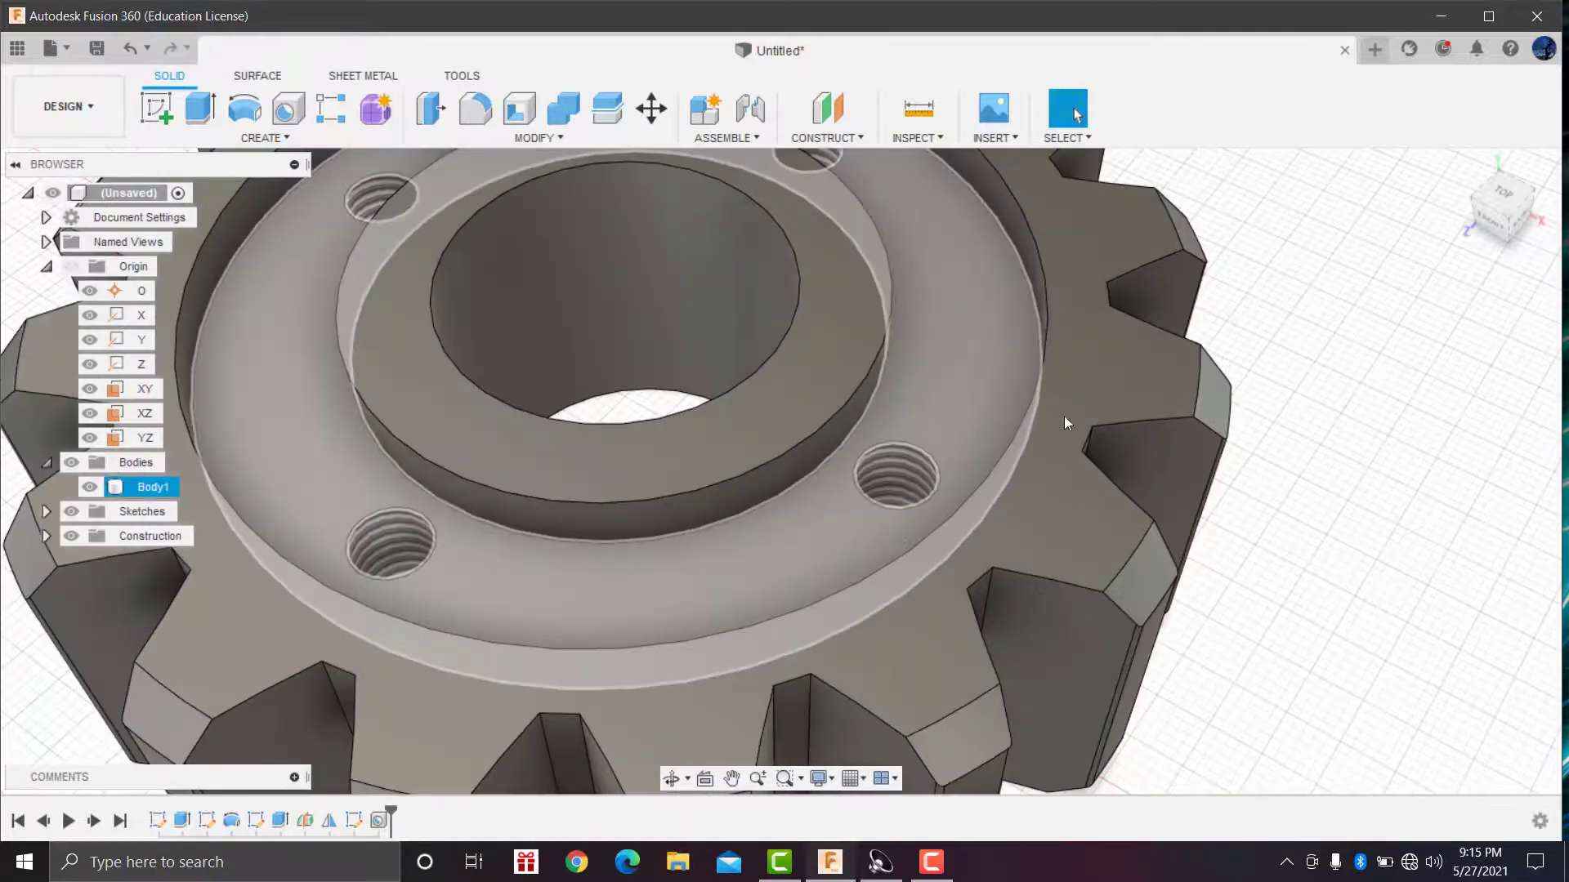
pyautogui.scroll(2, 1066, 417)
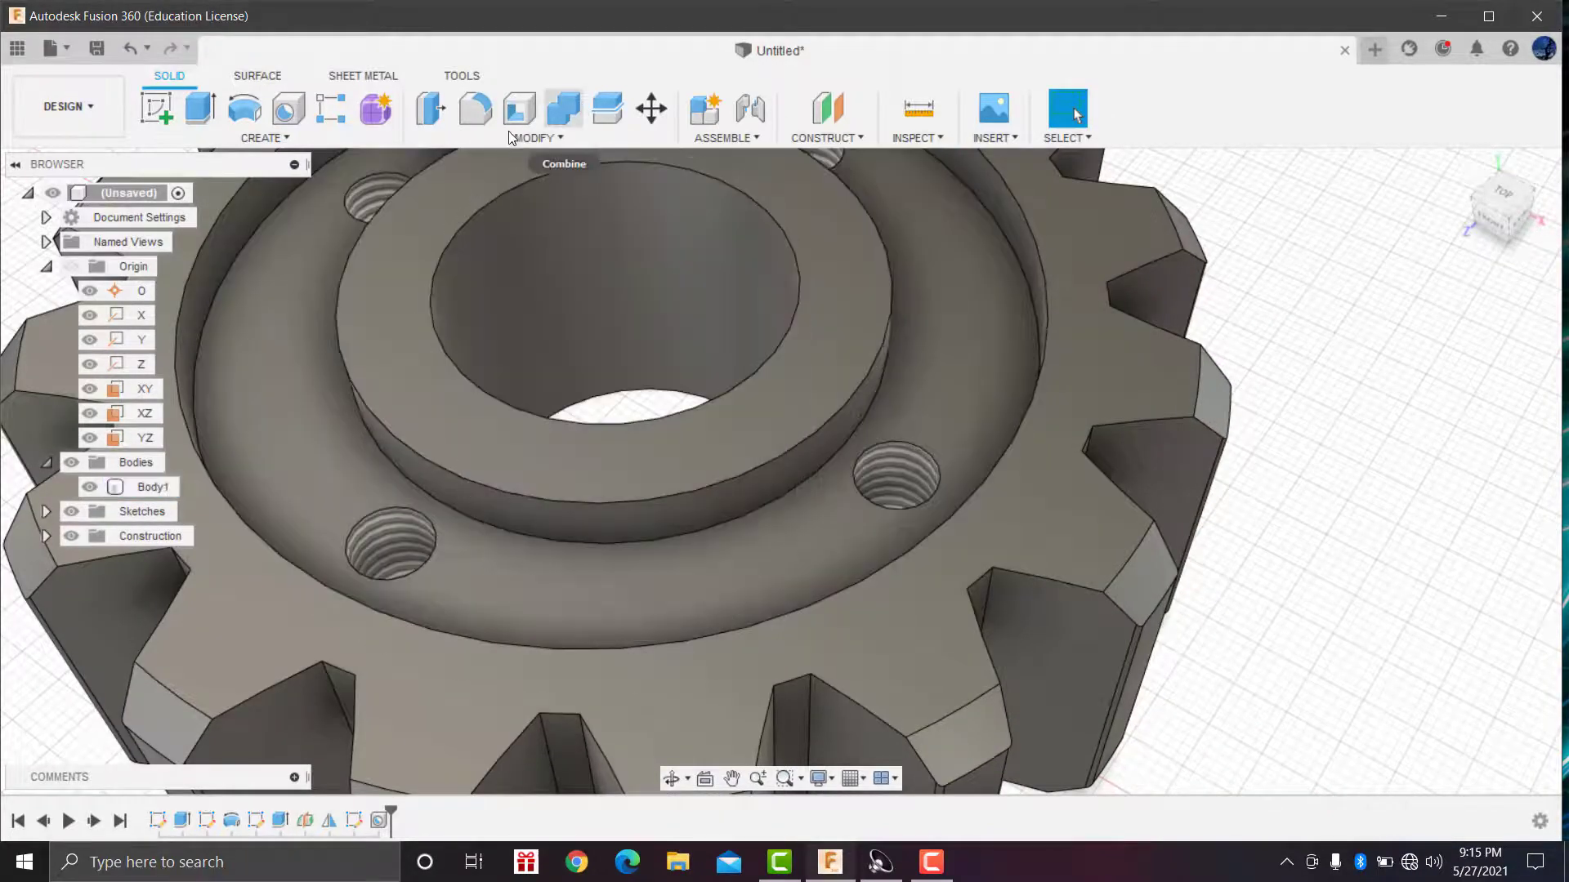
# Step: Start a Shell operation on the gear
pyautogui.click(507, 115)
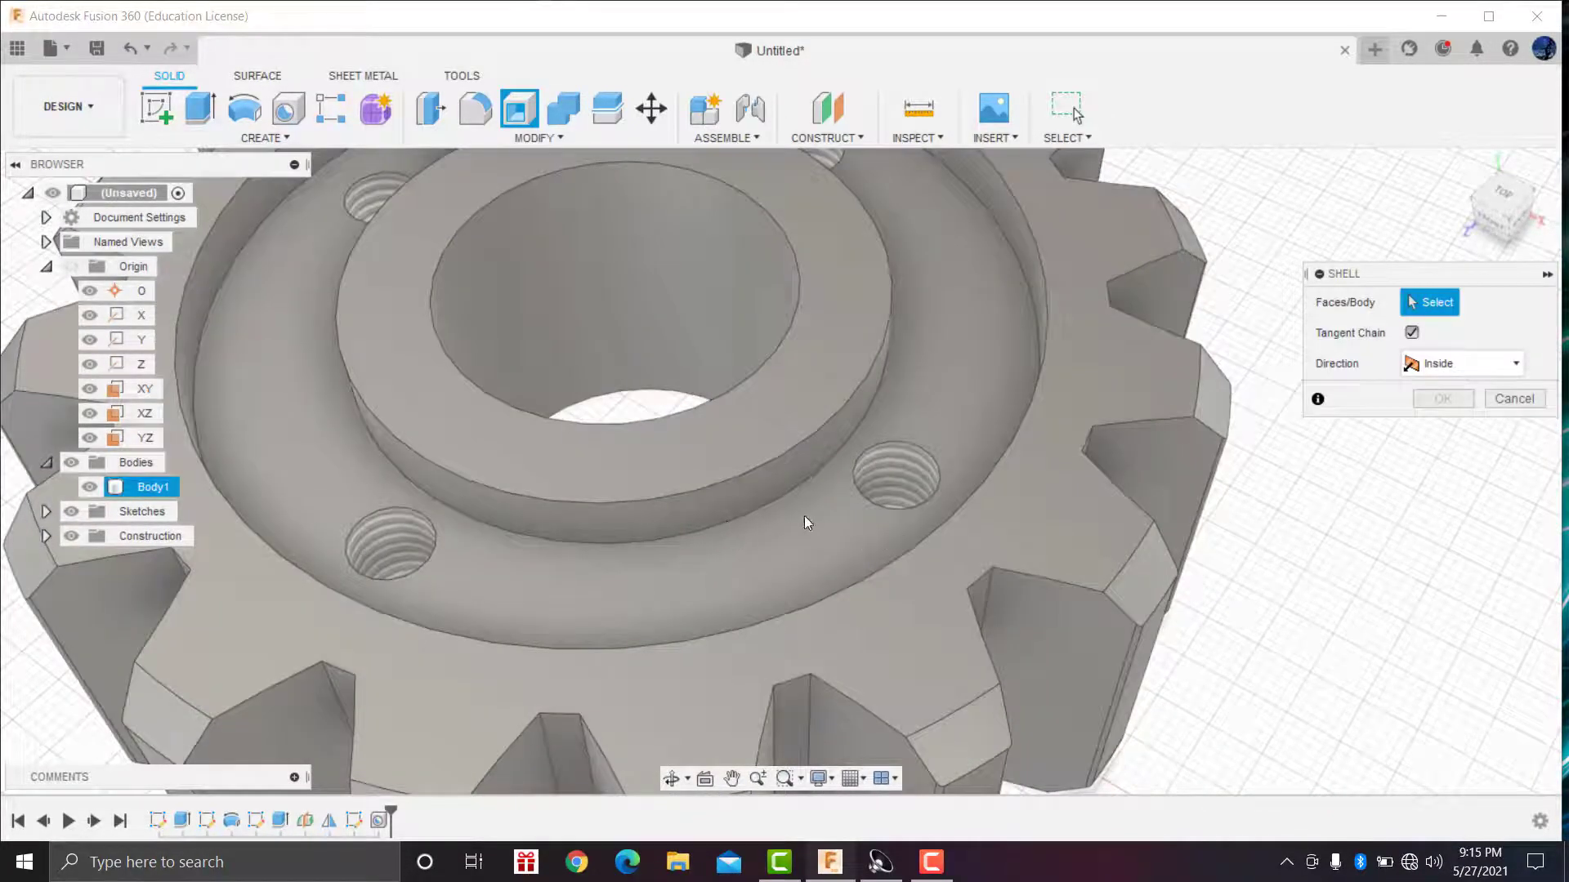
pyautogui.scroll(2, 800, 484)
pyautogui.scroll(2, 801, 484)
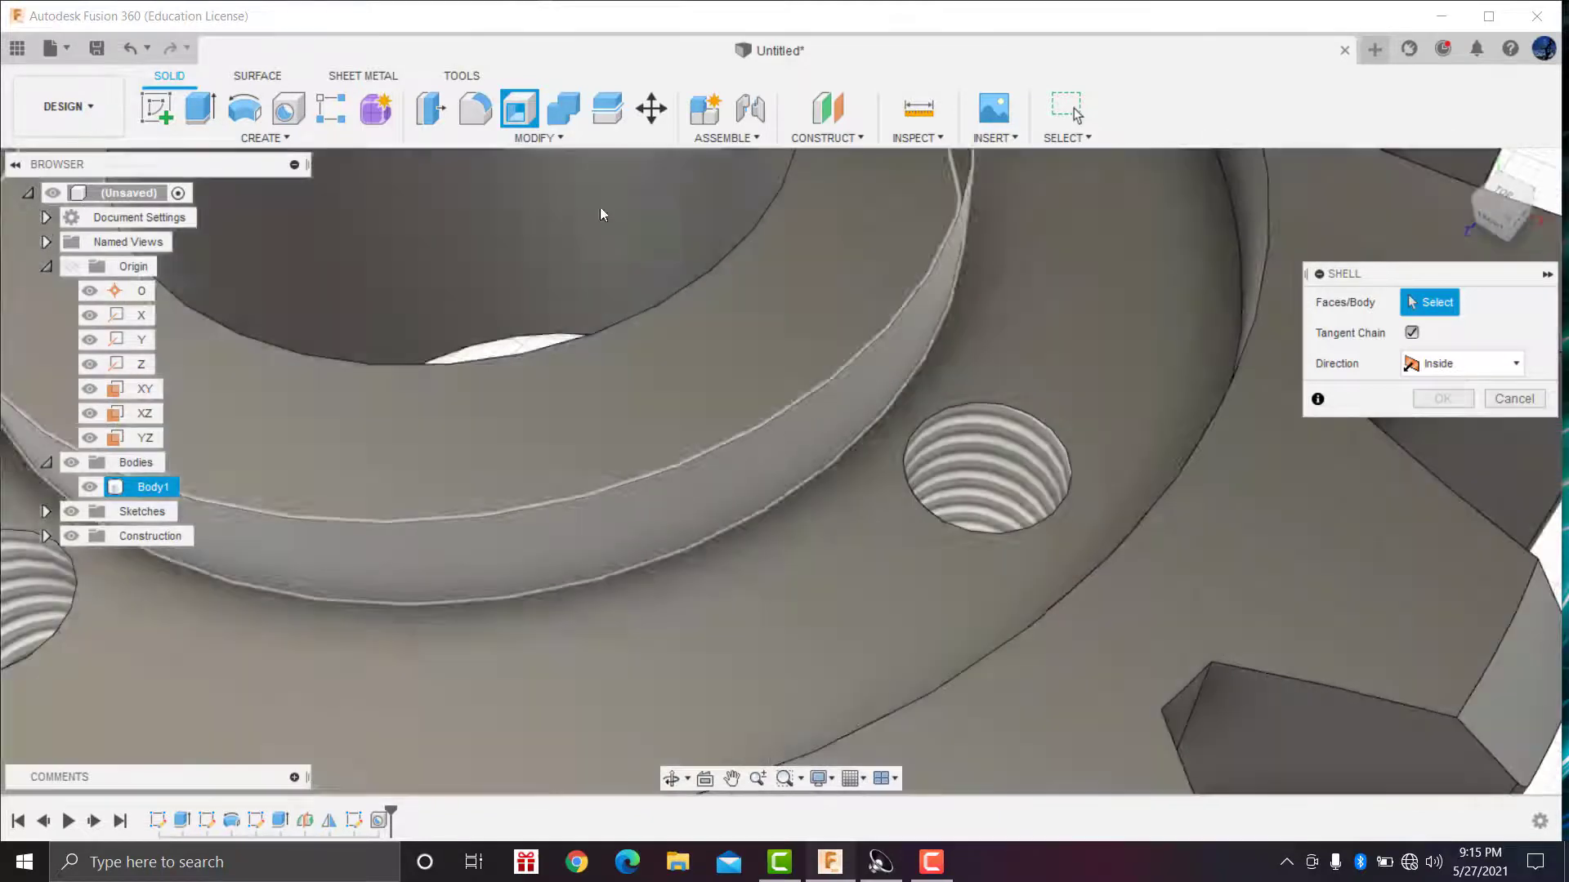
# Step: Fillet the hub's base edge with a 1 mm radius
pyautogui.click(487, 118)
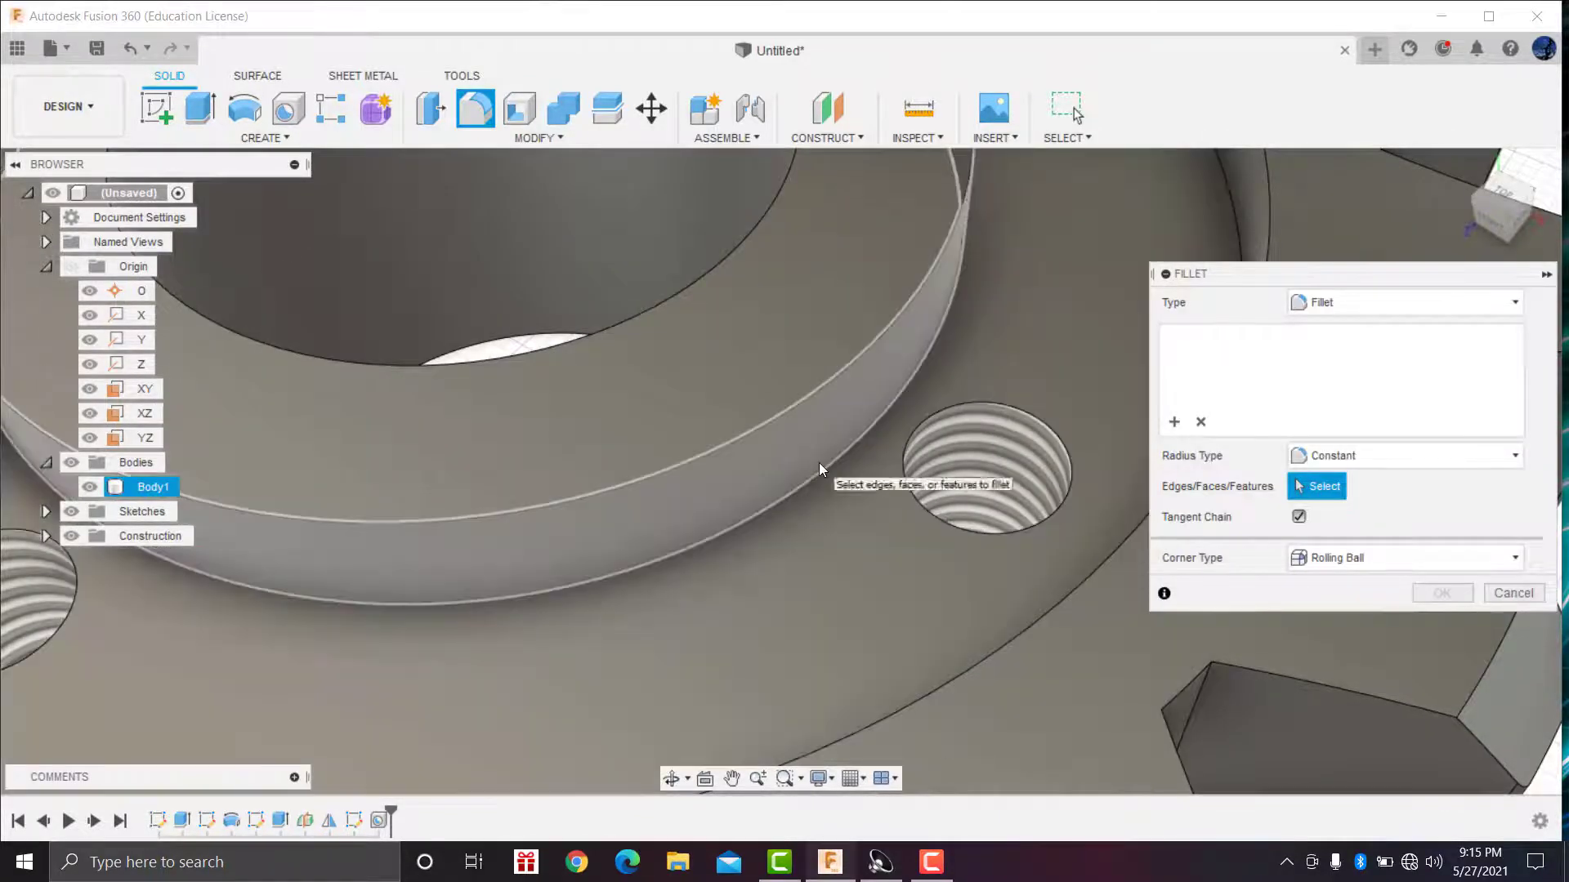
pyautogui.click(820, 464)
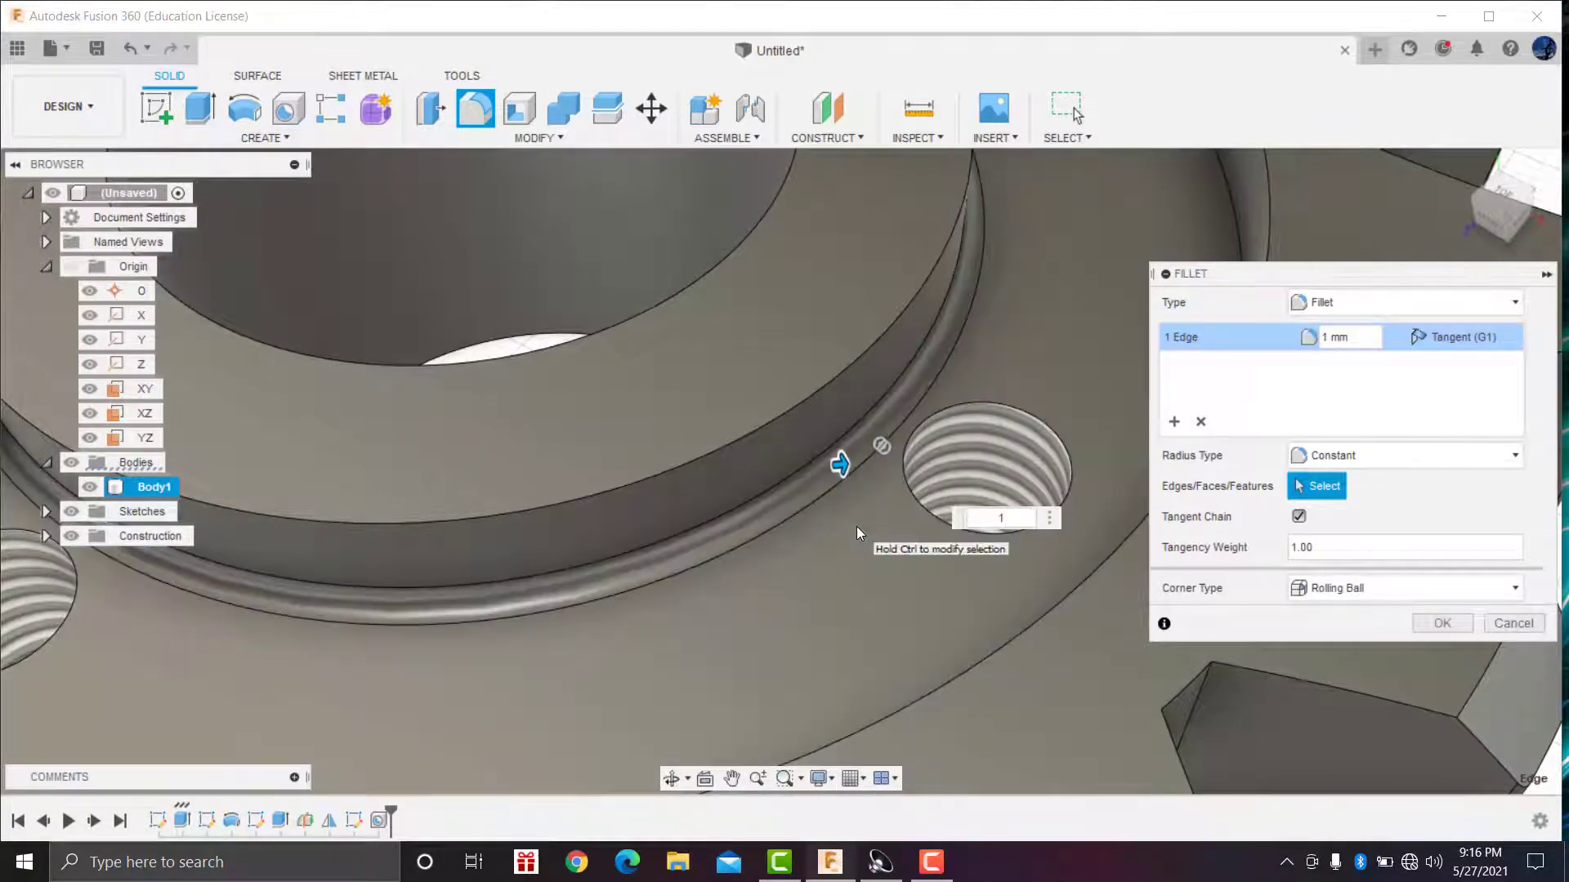
pyautogui.scroll(-3, 856, 526)
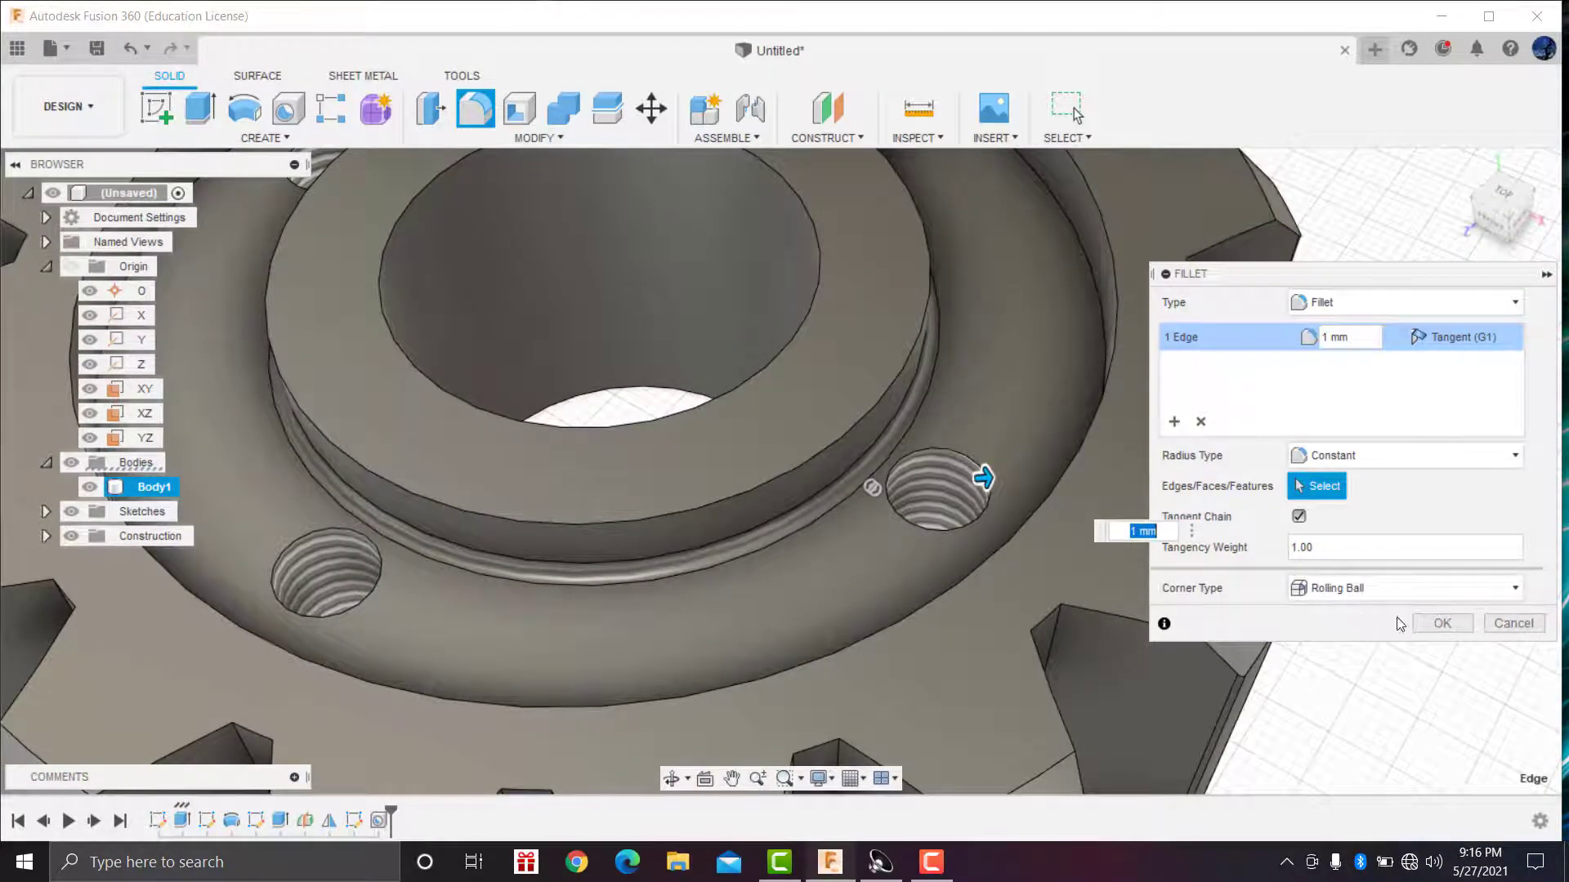
pyautogui.click(1463, 621)
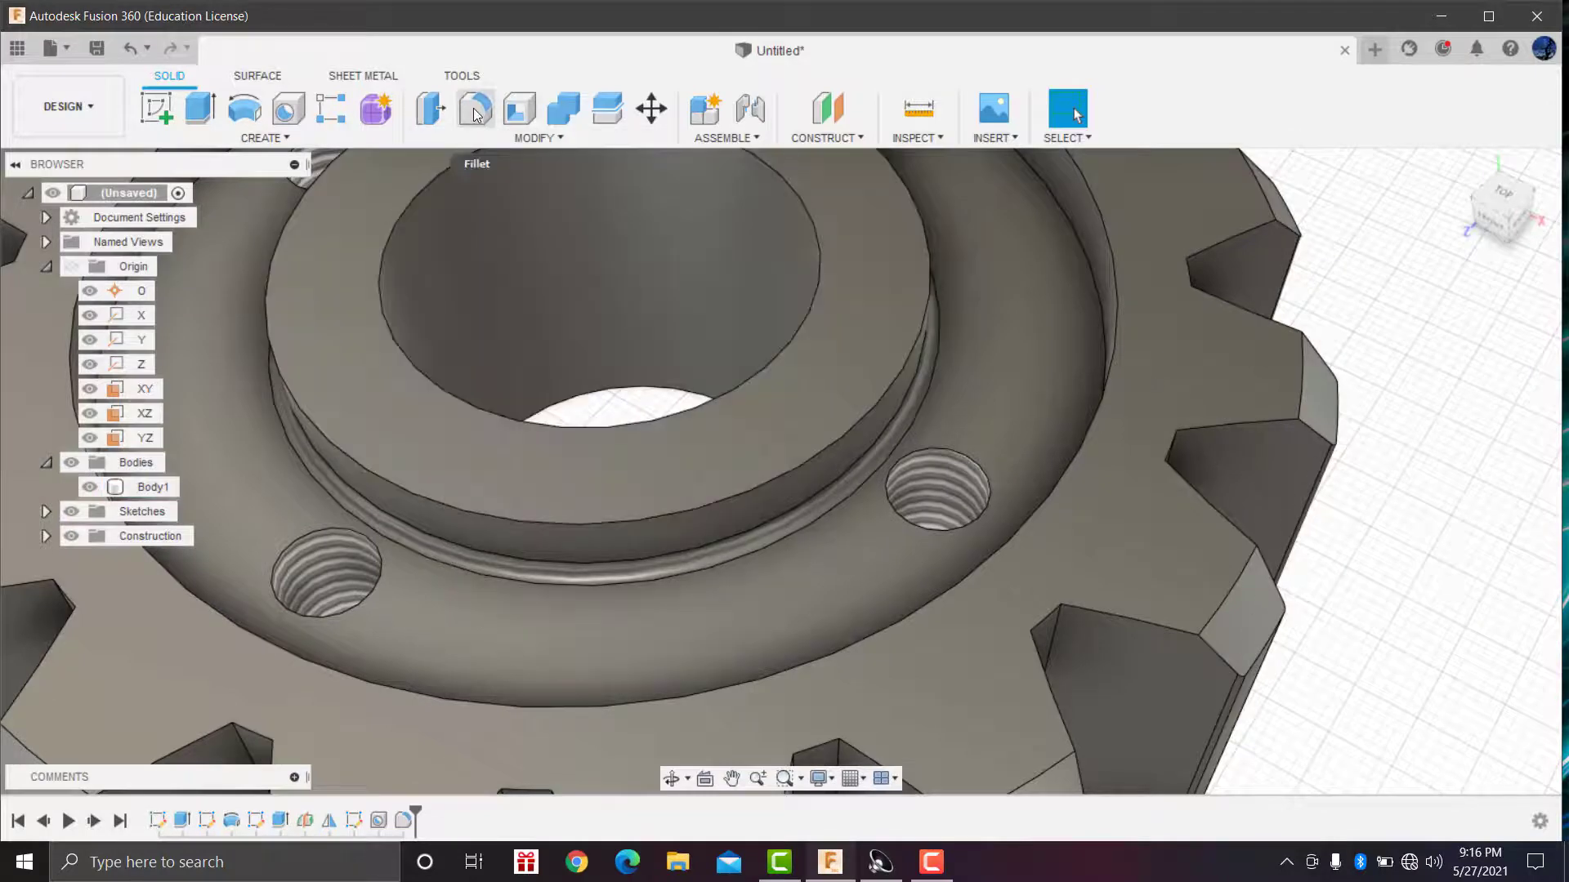
# Step: Fillet the recess's outer rim edge with a 1 mm radius
pyautogui.click(475, 108)
pyautogui.click(1085, 252)
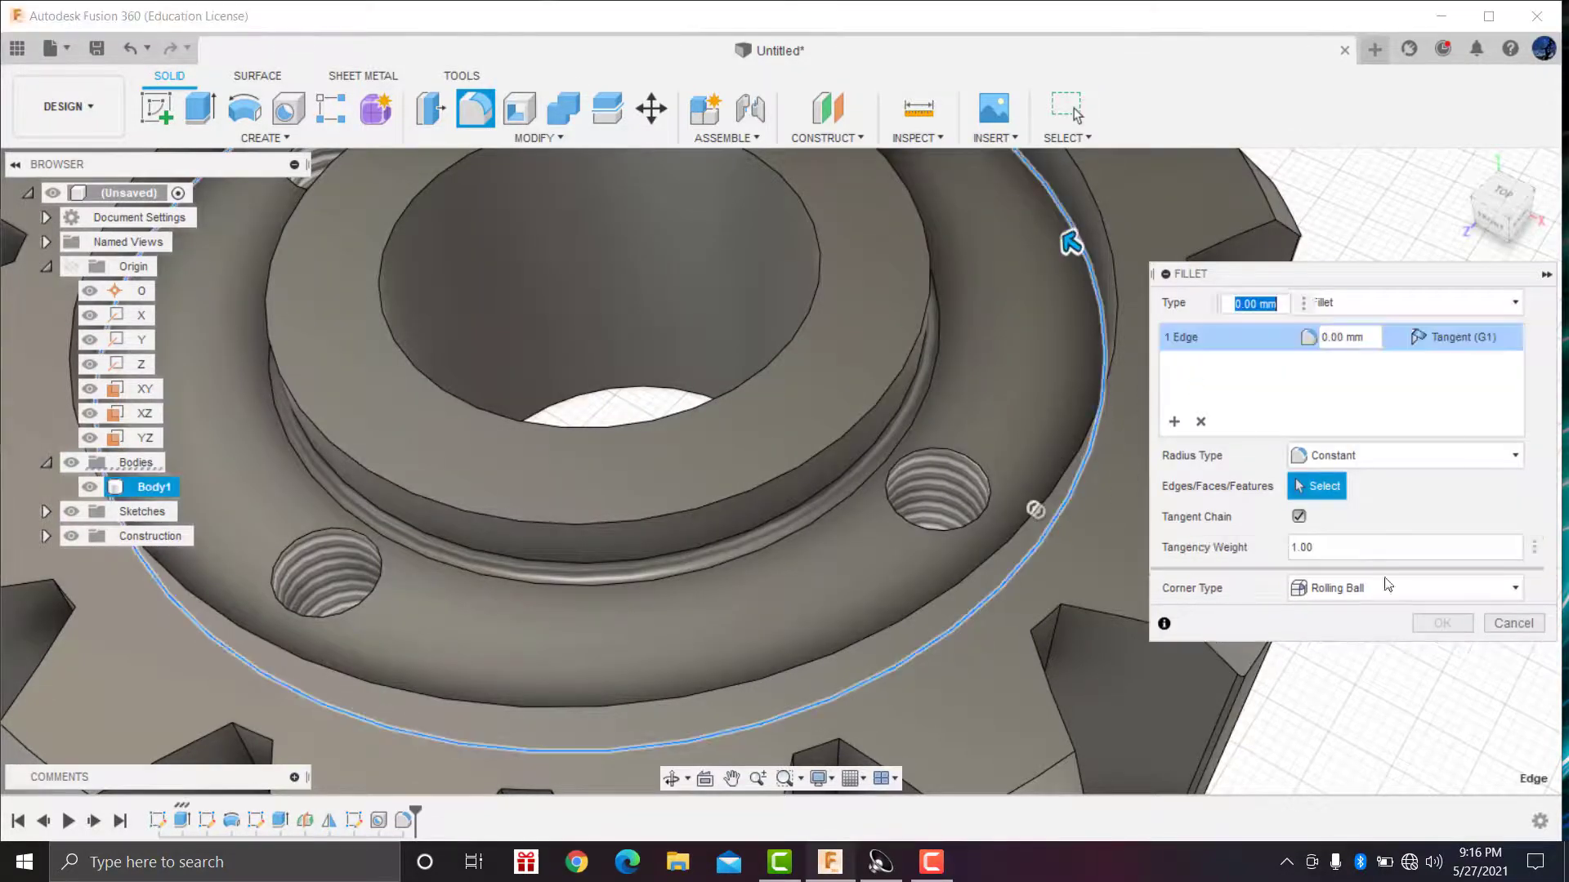
pyautogui.scroll(-5, 958, 454)
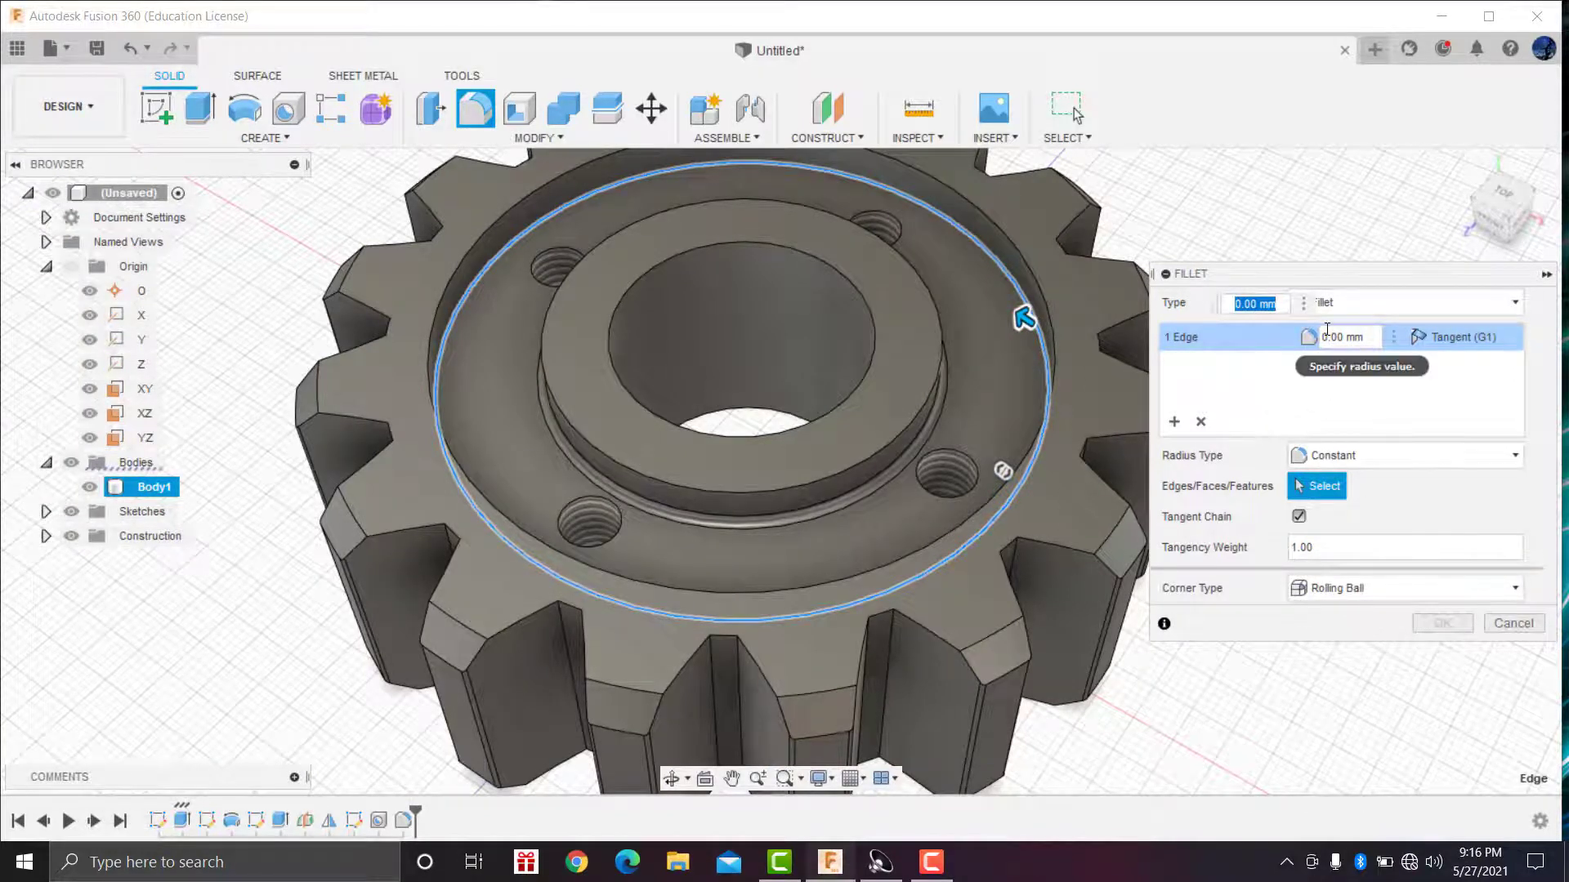
pyautogui.write('1')
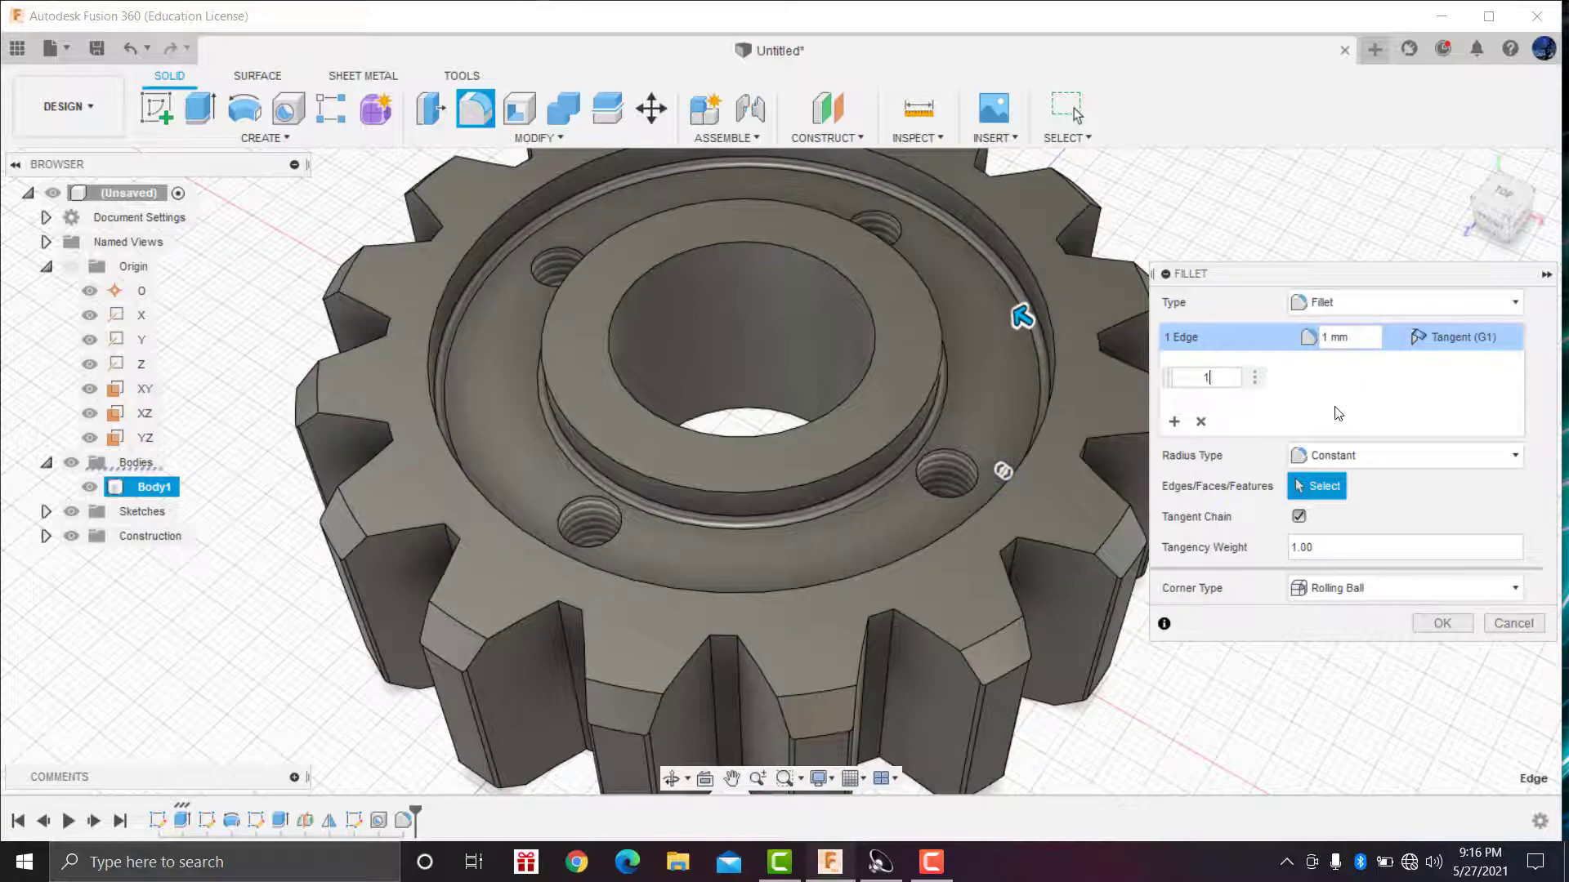
pyautogui.press('Return')
pyautogui.moveTo(1321, 415)
pyautogui.keyDown('shift'); pyautogui.mouseDown(button='middle')
pyautogui.moveTo(1197, 566)
pyautogui.moveTo(1177, 398)
pyautogui.mouseUp(button='middle'); pyautogui.keyUp('shift')
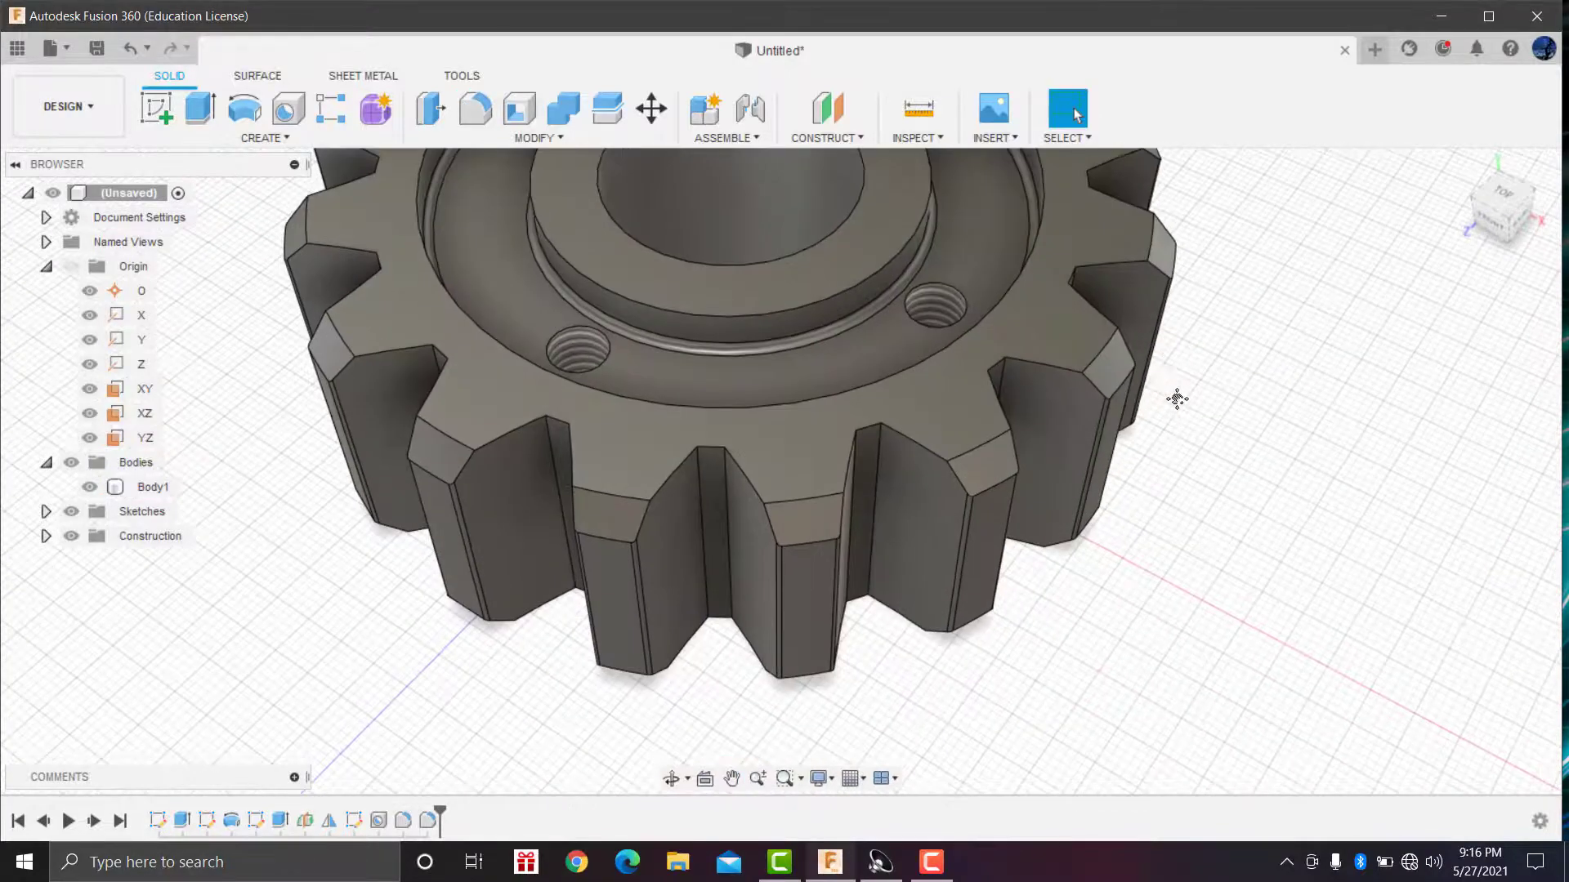
# Step: Turn the gear over and round the underside recess's circular edge with a 1 mm fillet
pyautogui.click(677, 778)
pyautogui.moveTo(717, 700); pyautogui.dragTo(1099, 331)
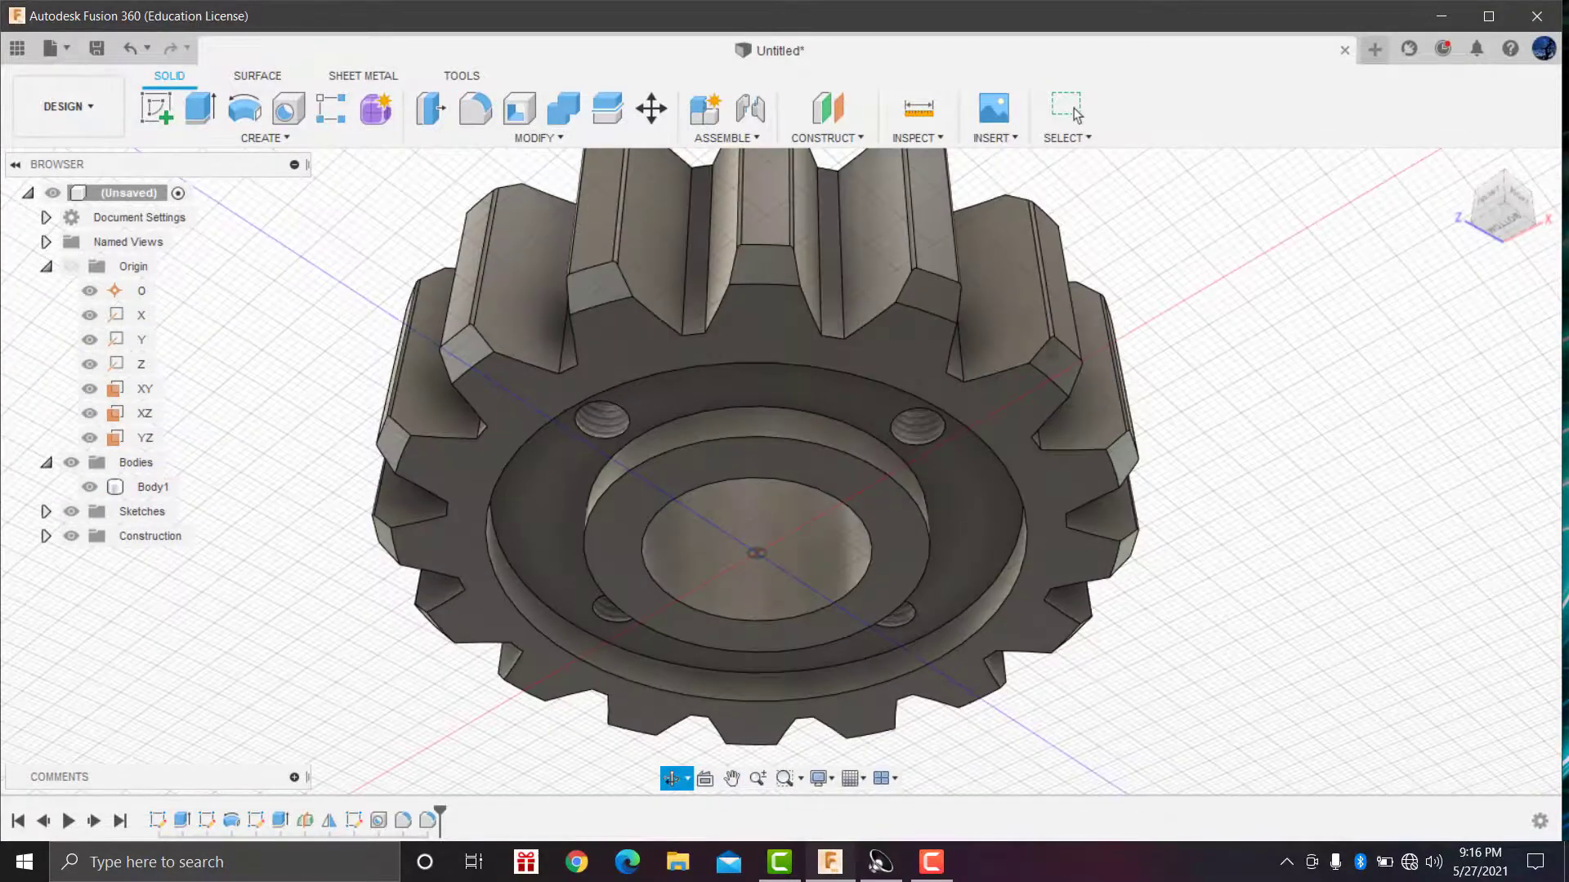
pyautogui.rightClick(1099, 335)
pyautogui.click(1184, 328)
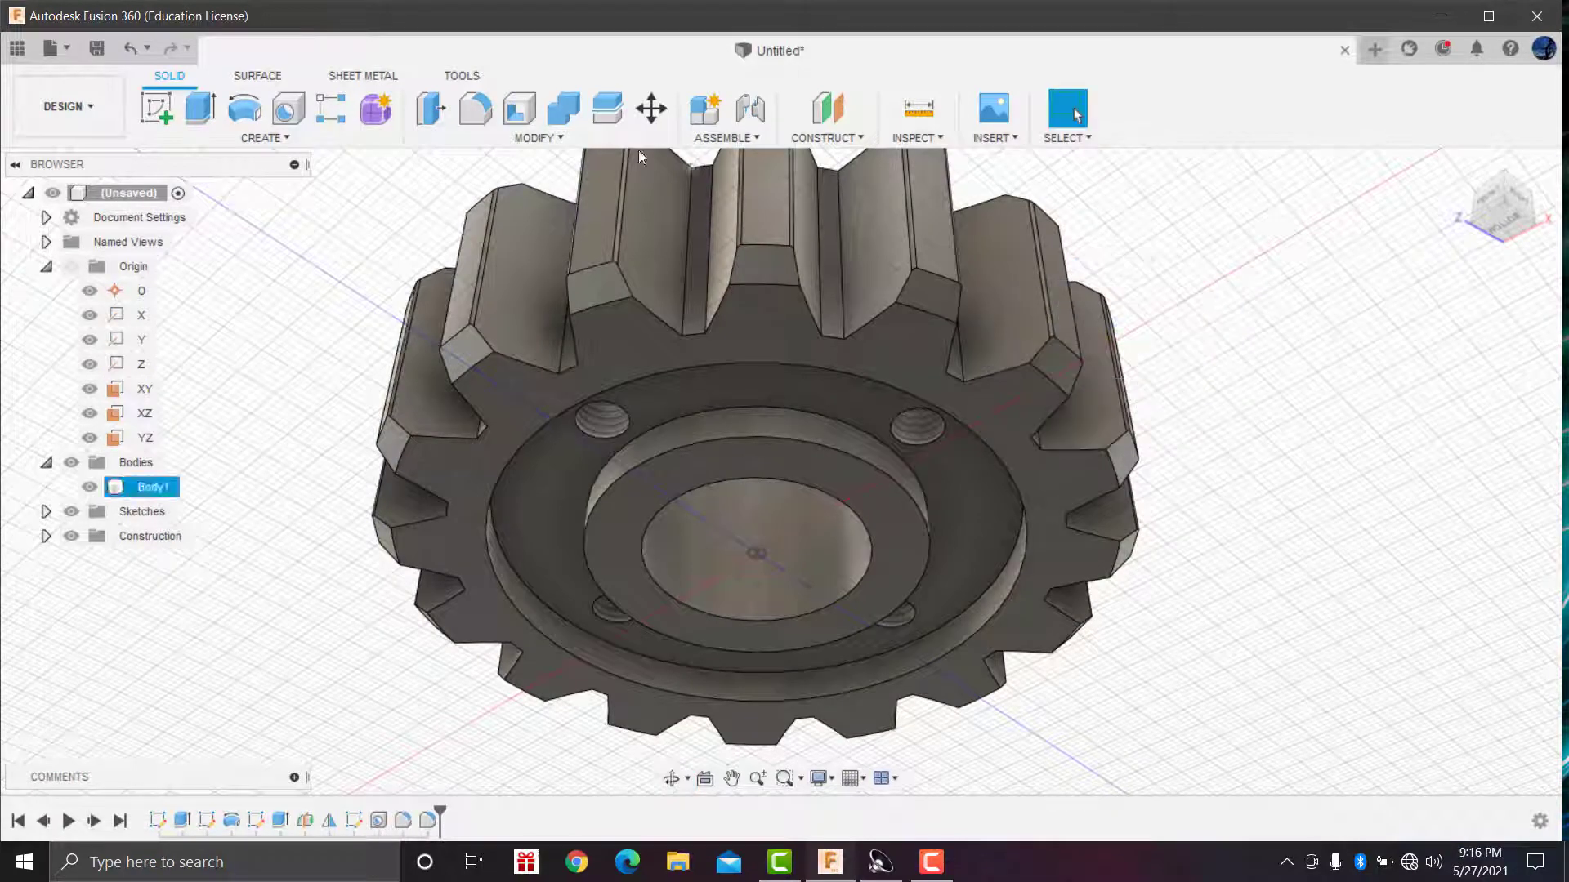
pyautogui.click(475, 108)
pyautogui.scroll(1, 801, 430)
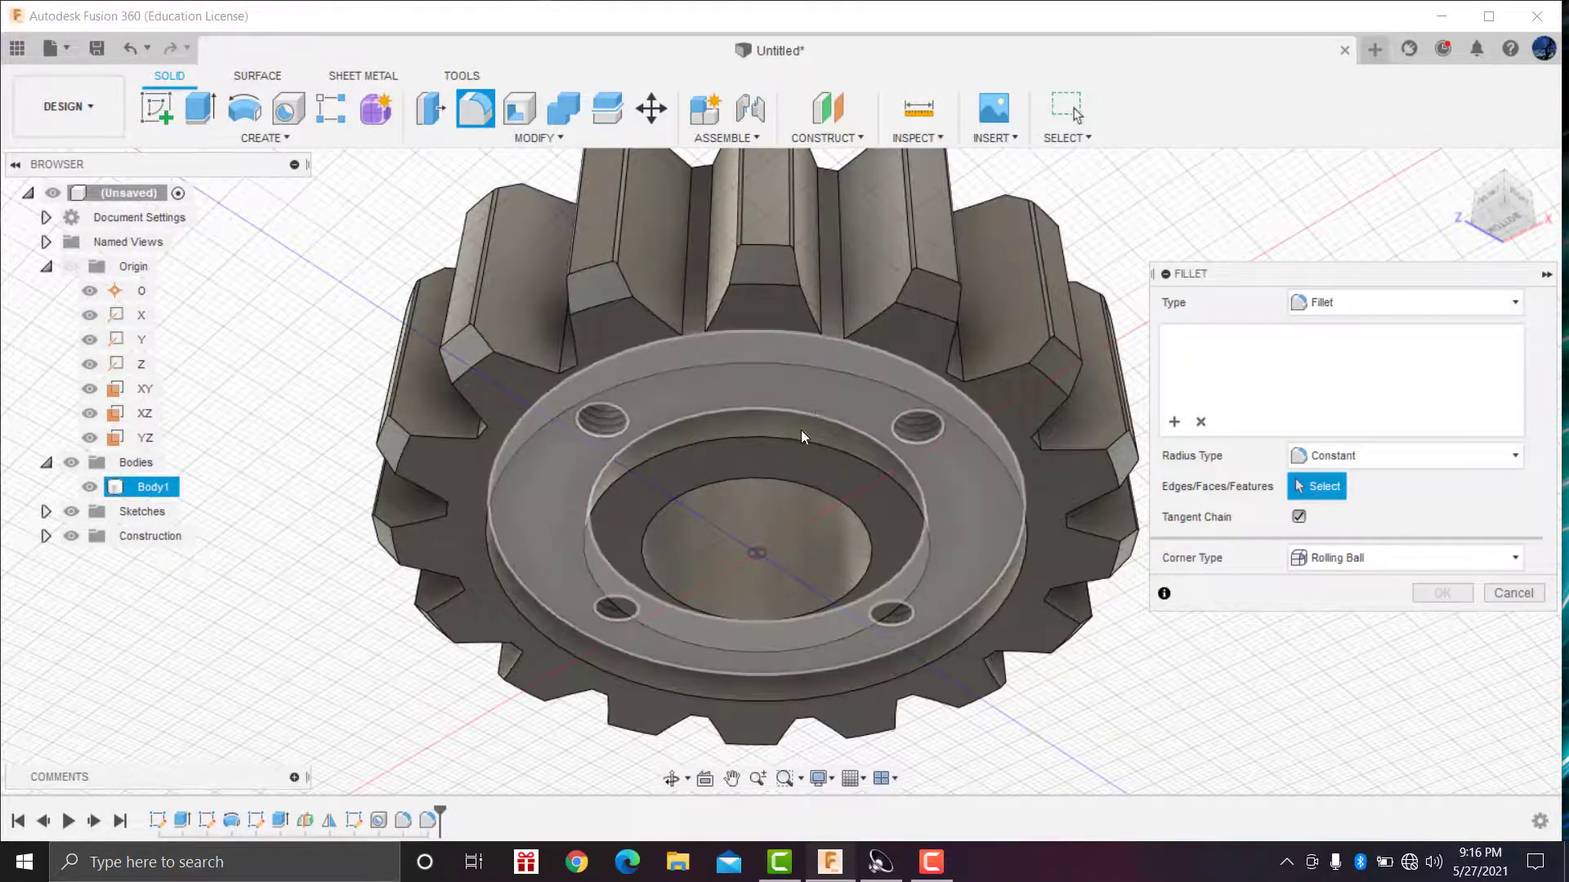
pyautogui.scroll(3, 796, 418)
pyautogui.scroll(1, 796, 393)
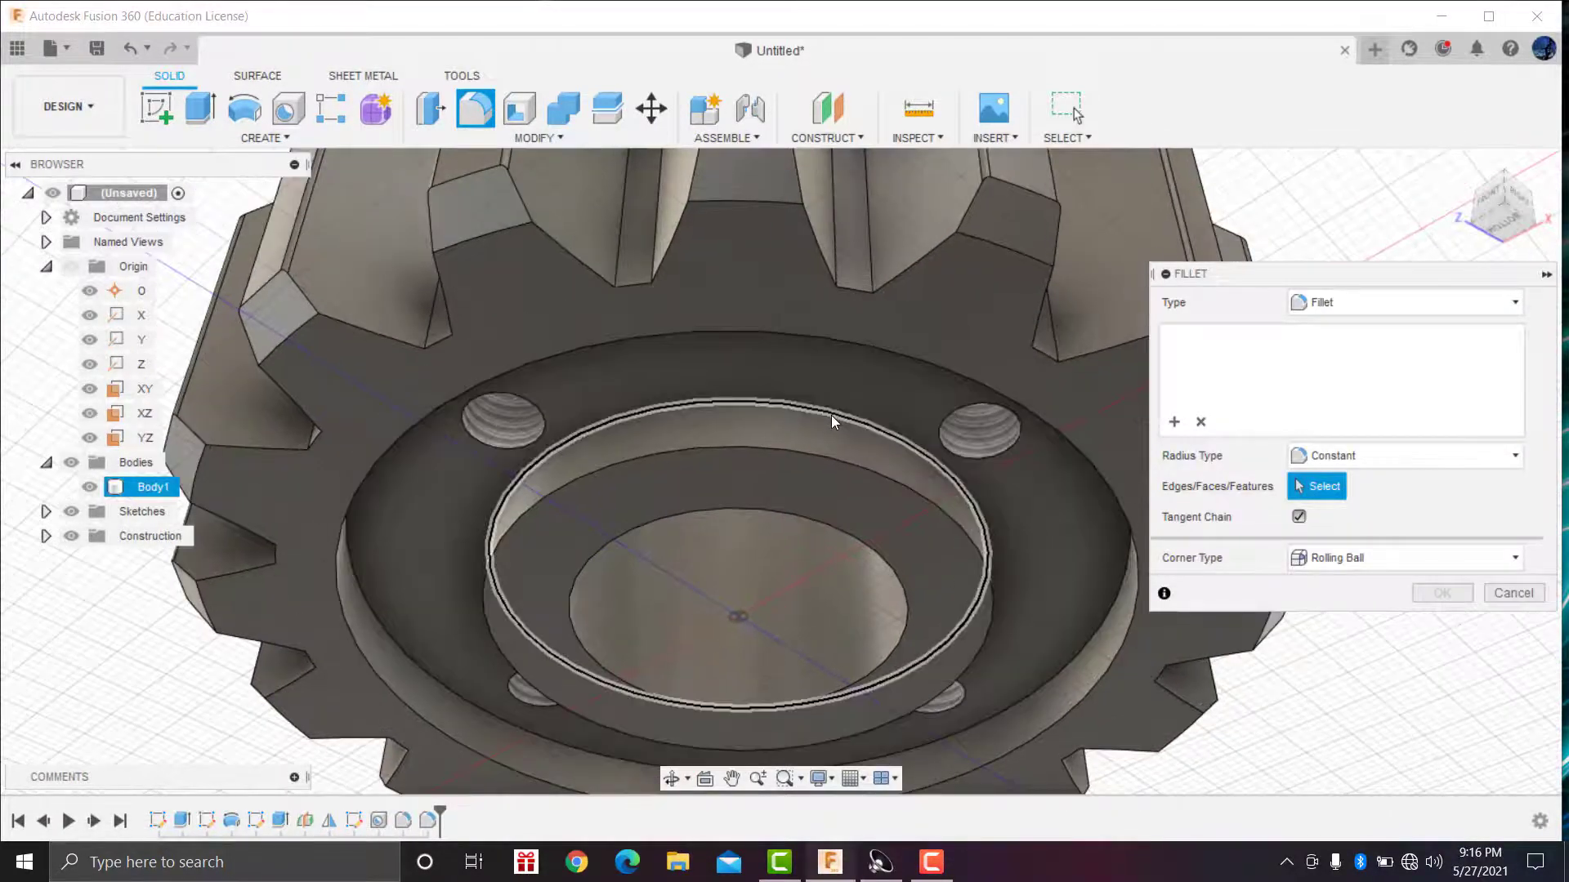
pyautogui.click(831, 415)
pyautogui.press('Return')
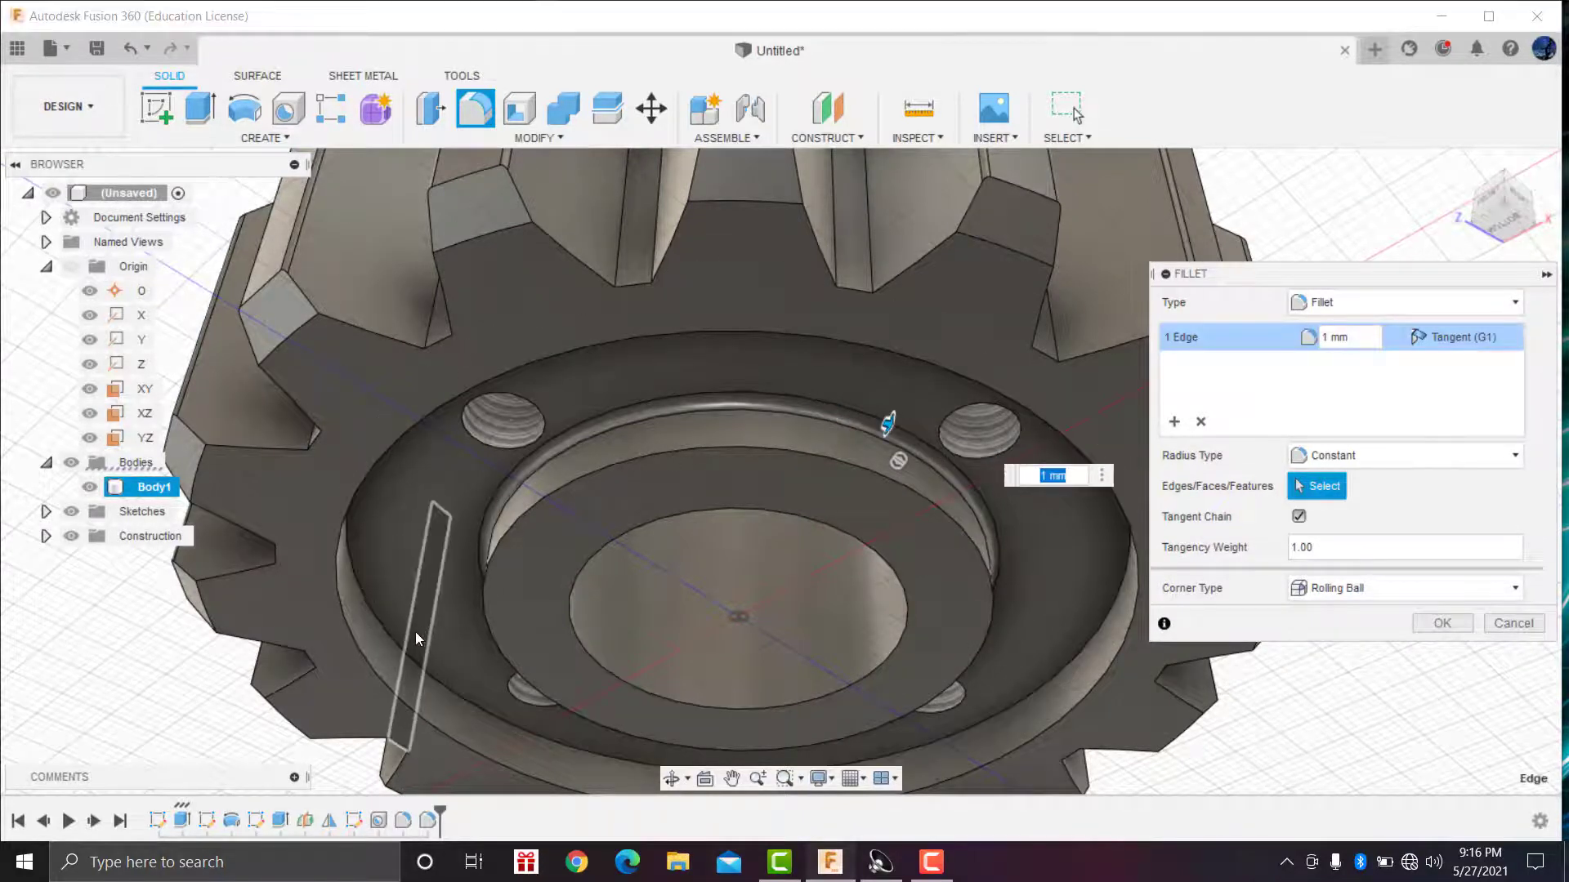
pyautogui.click(1429, 624)
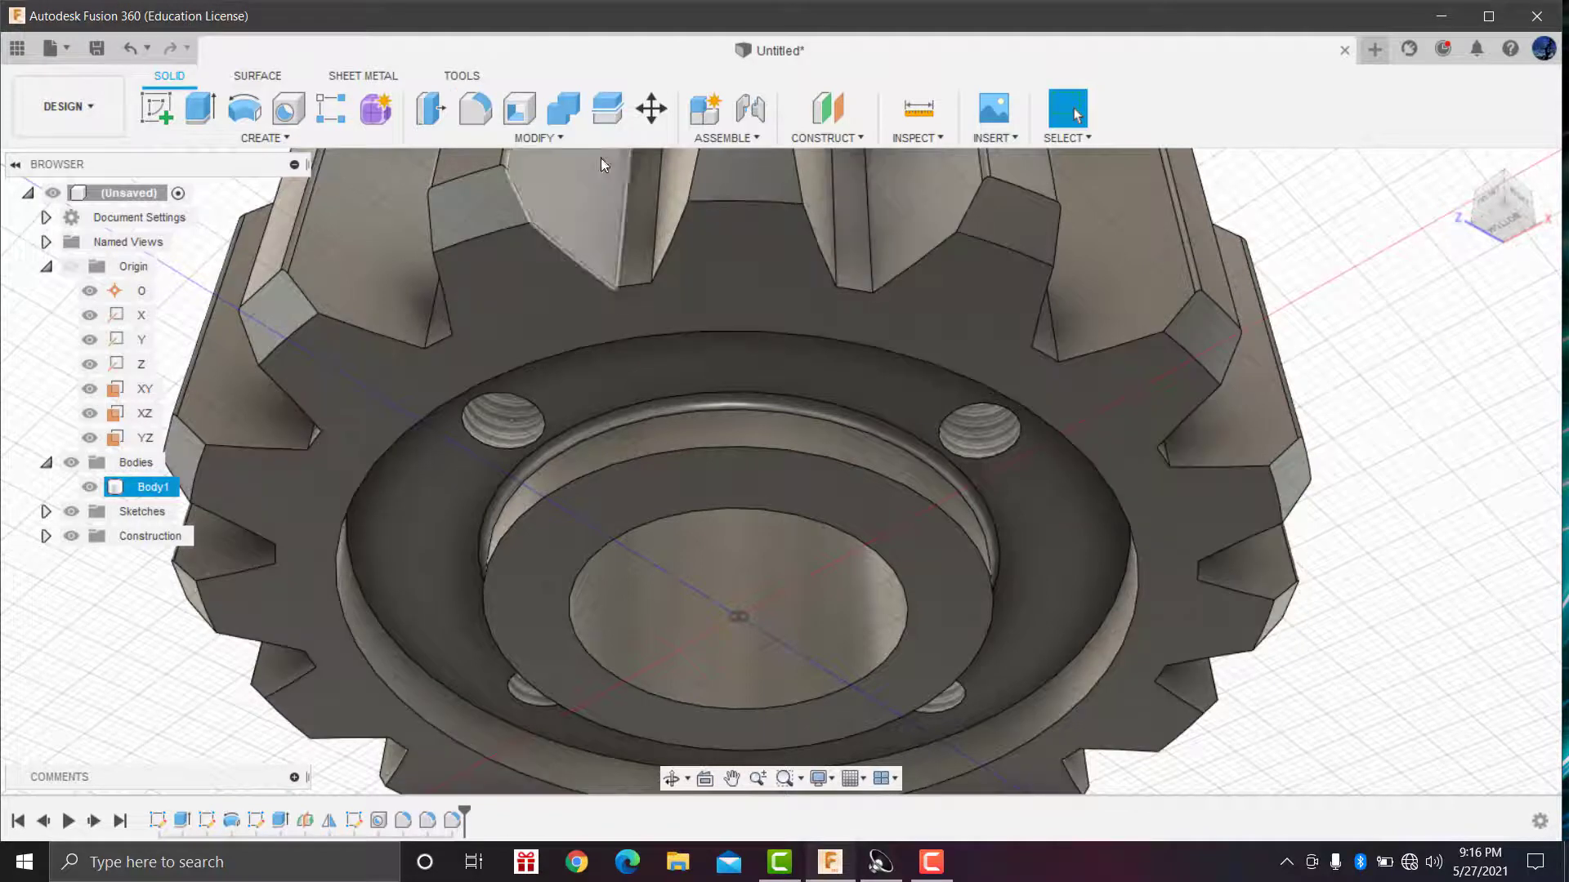
# Step: Fillet the outer circular edge with radius 1 and return to the Home view
pyautogui.click(475, 108)
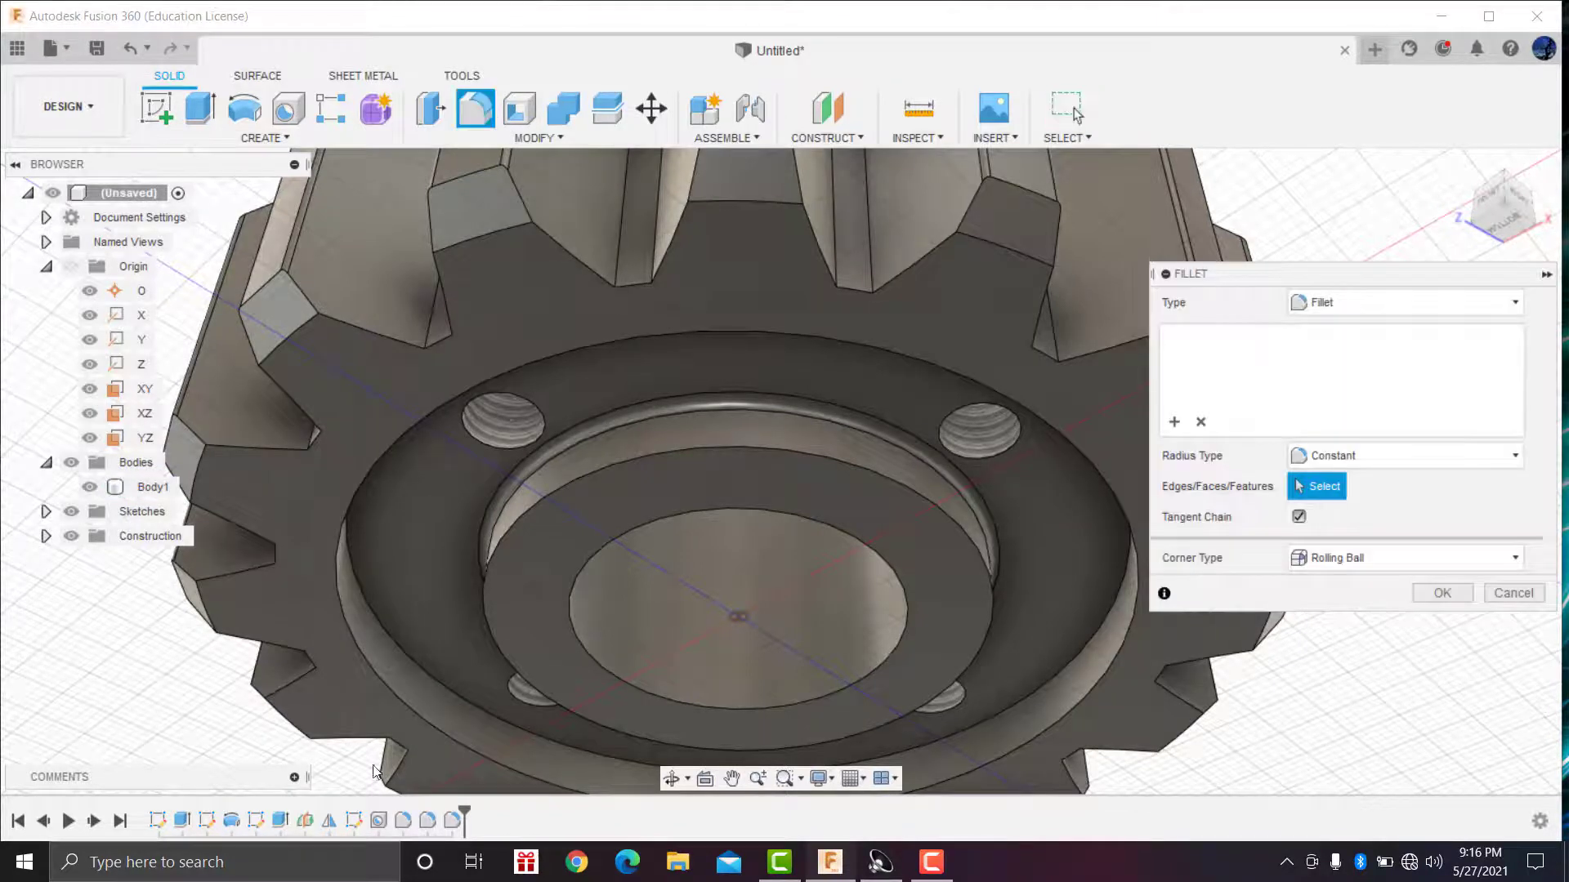
pyautogui.click(402, 646)
pyautogui.write('1')
pyautogui.press('Return')
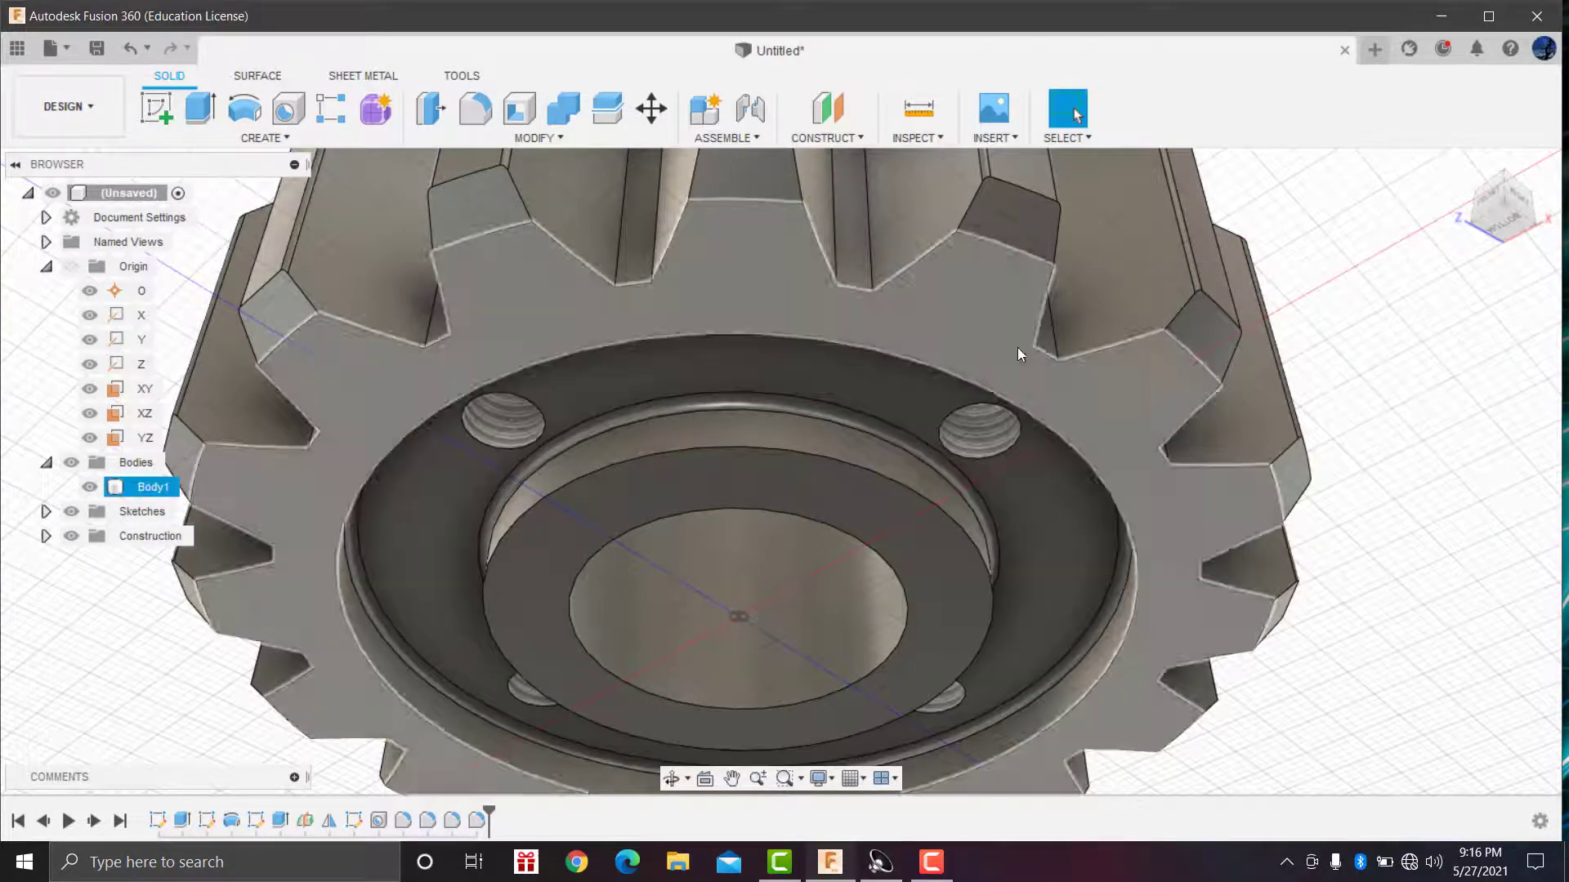
pyautogui.click(1462, 168)
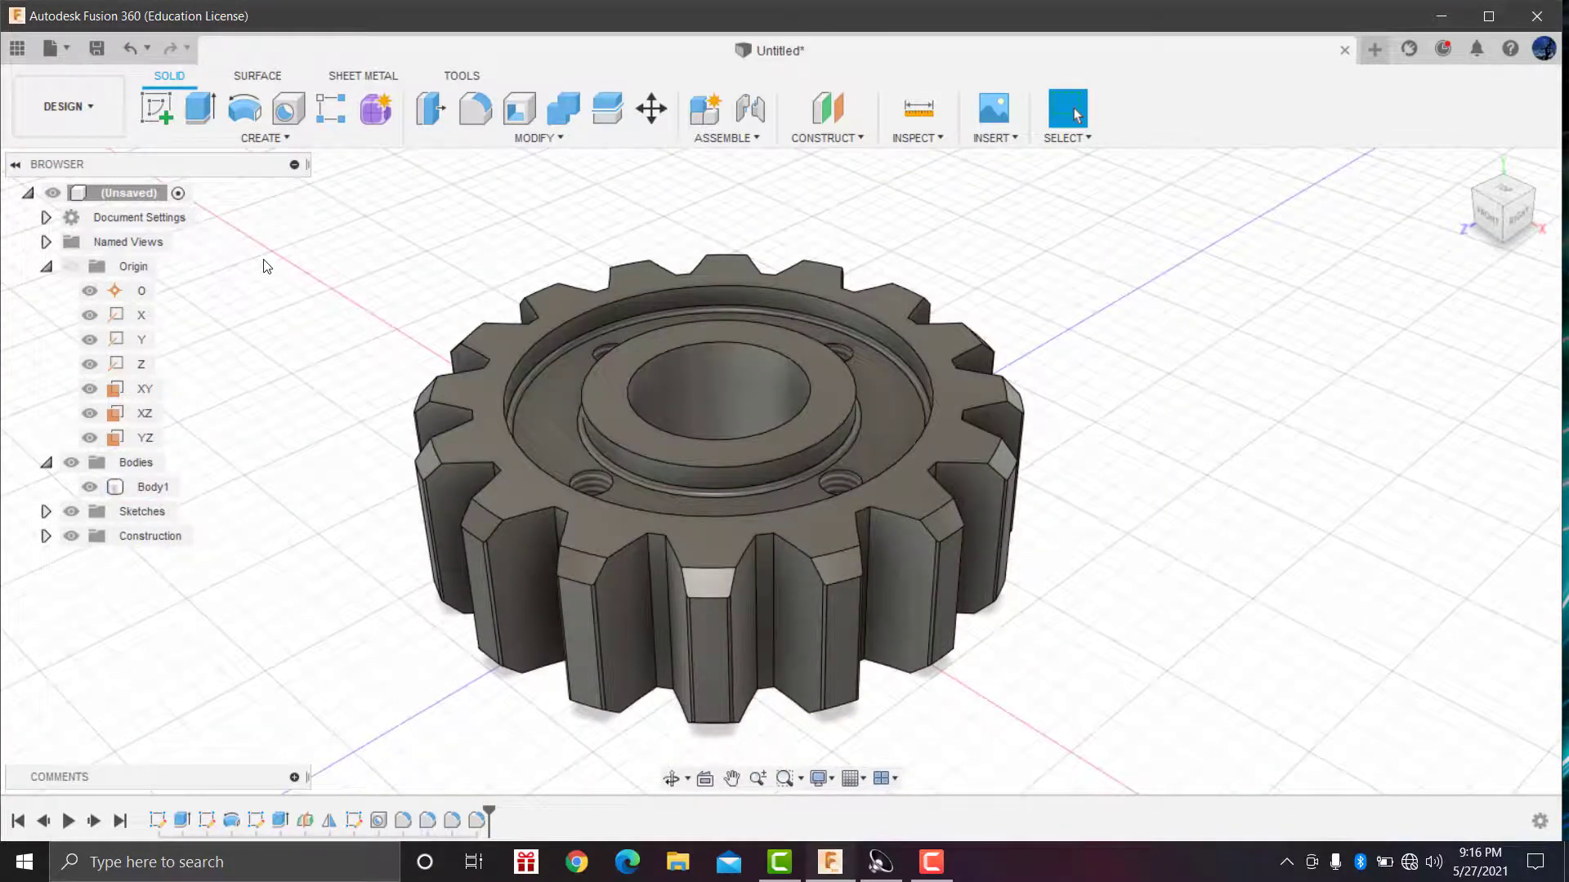
# Step: Switch to the Render workspace and bring up the Appearance library
pyautogui.click(96, 101)
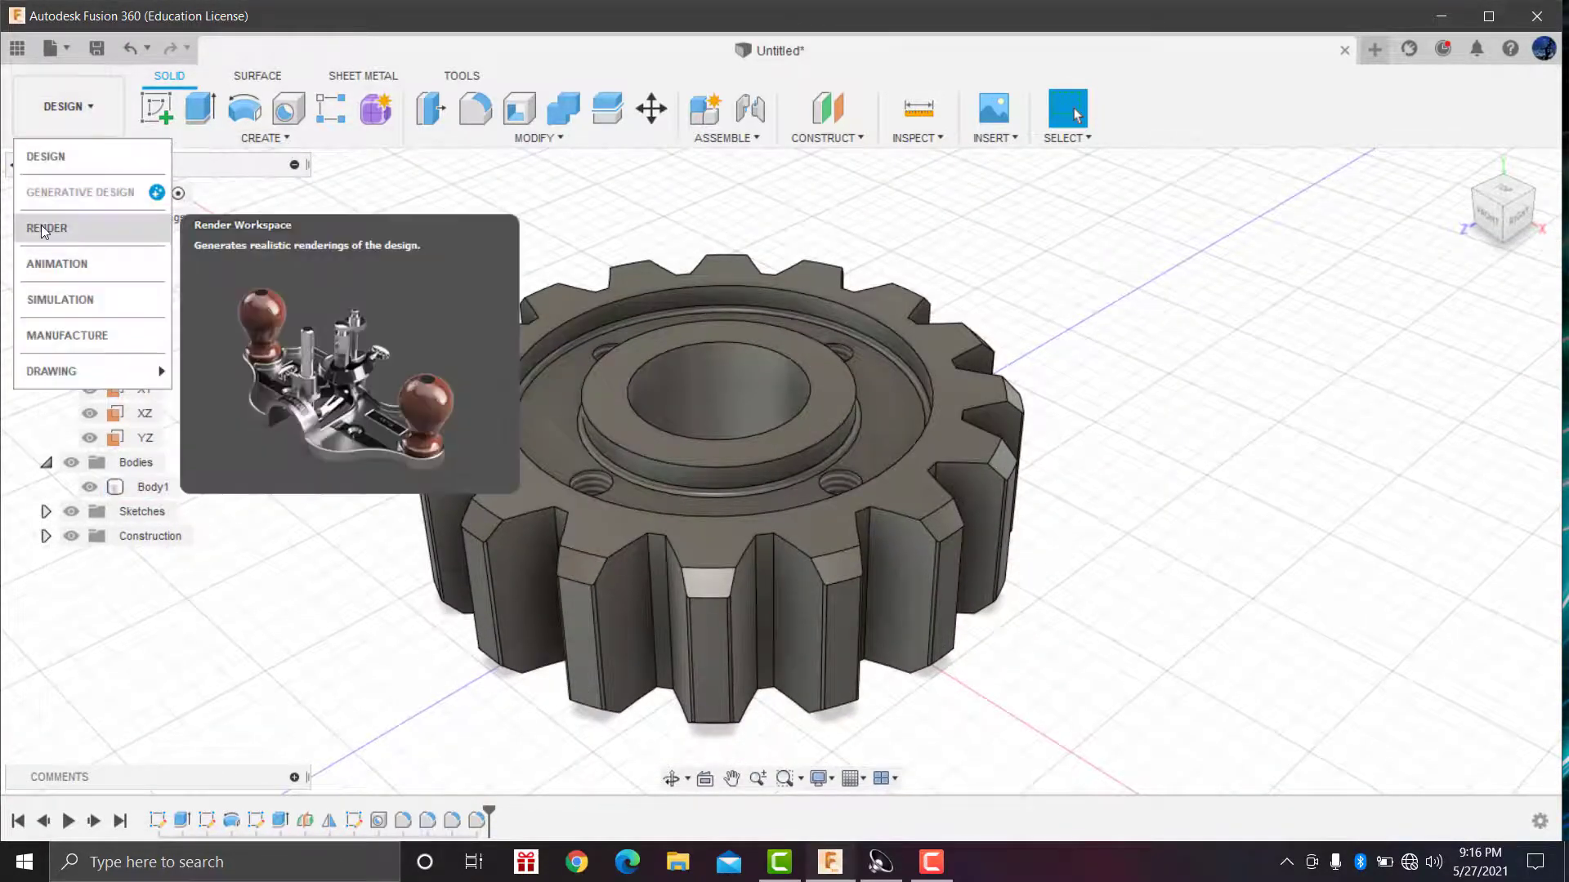
pyautogui.click(49, 225)
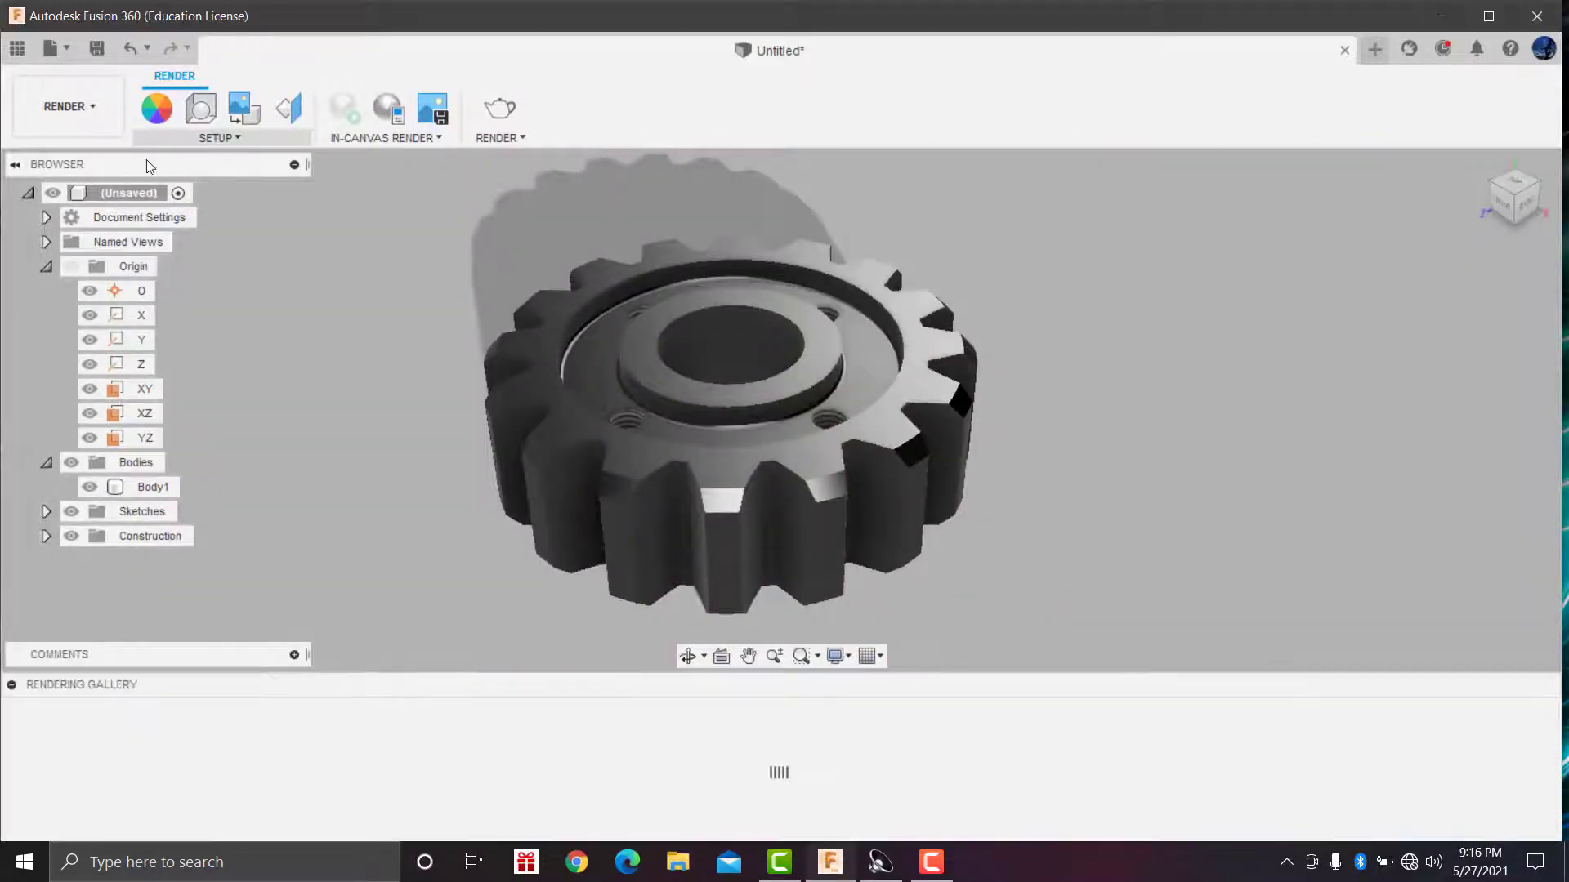
pyautogui.click(145, 119)
pyautogui.scroll(-2, 1242, 457)
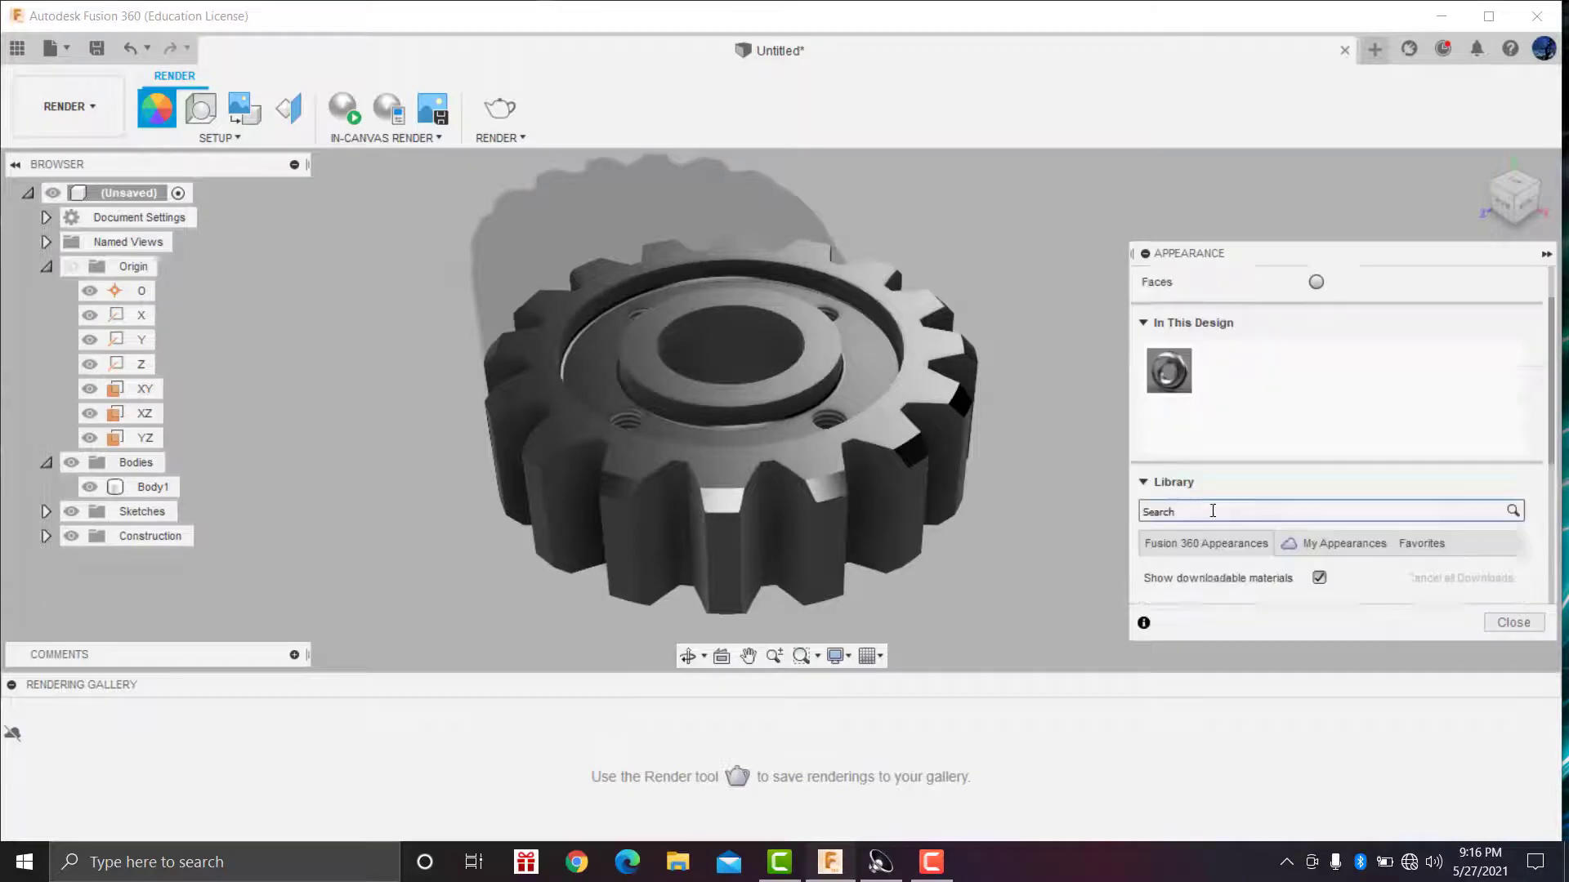
pyautogui.scroll(-3, 1213, 517)
# Step: Apply Metal > Aluminum Polished, then Satin, to the gear
pyautogui.click(1177, 504)
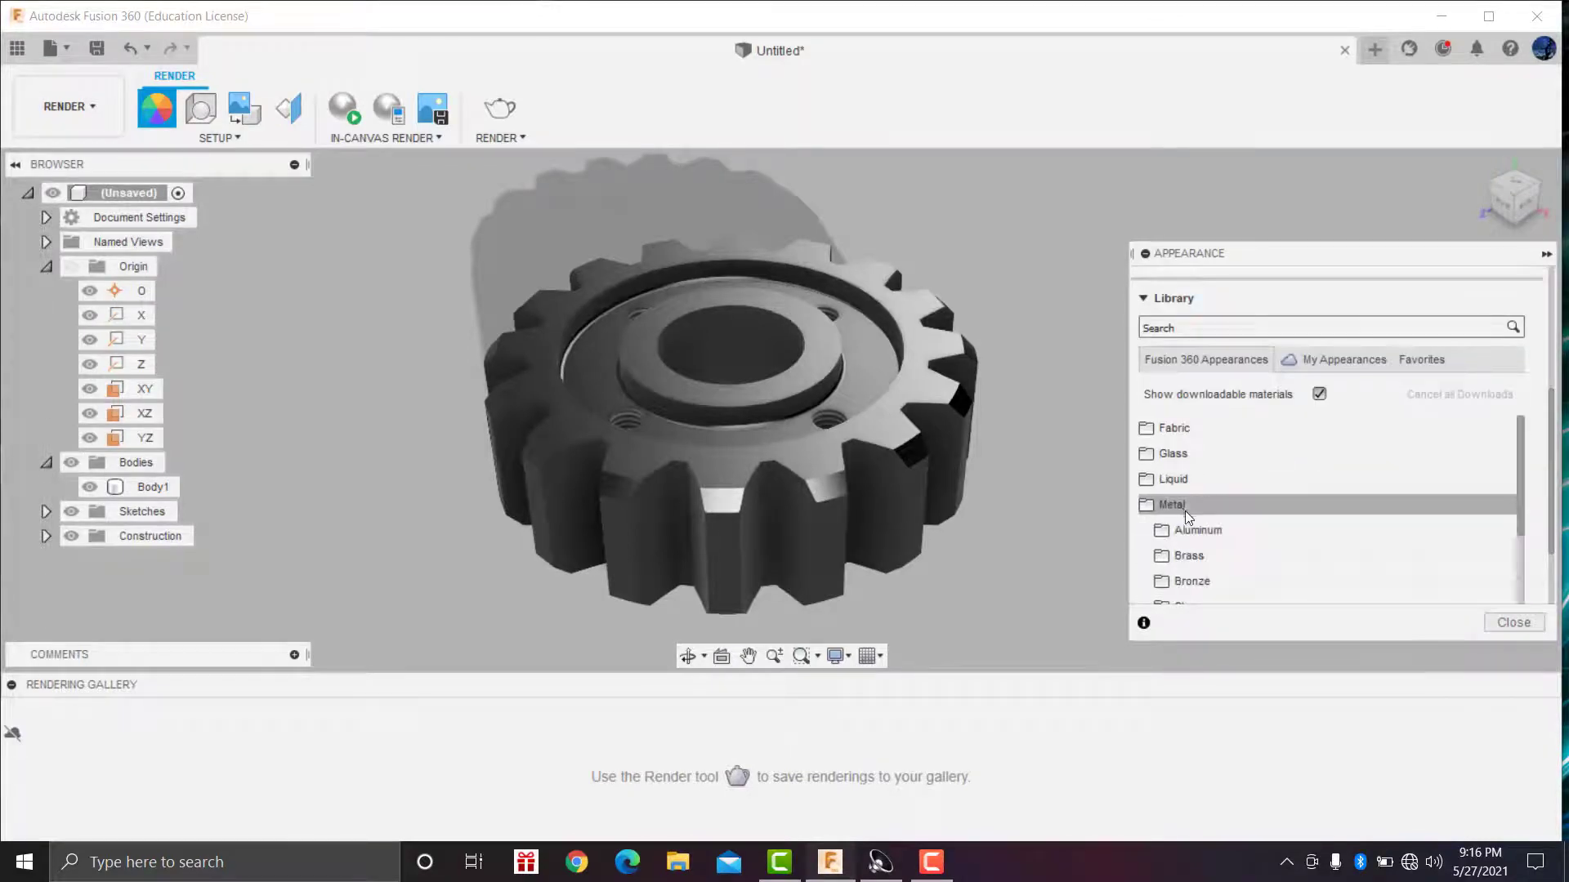
pyautogui.scroll(-3, 1189, 502)
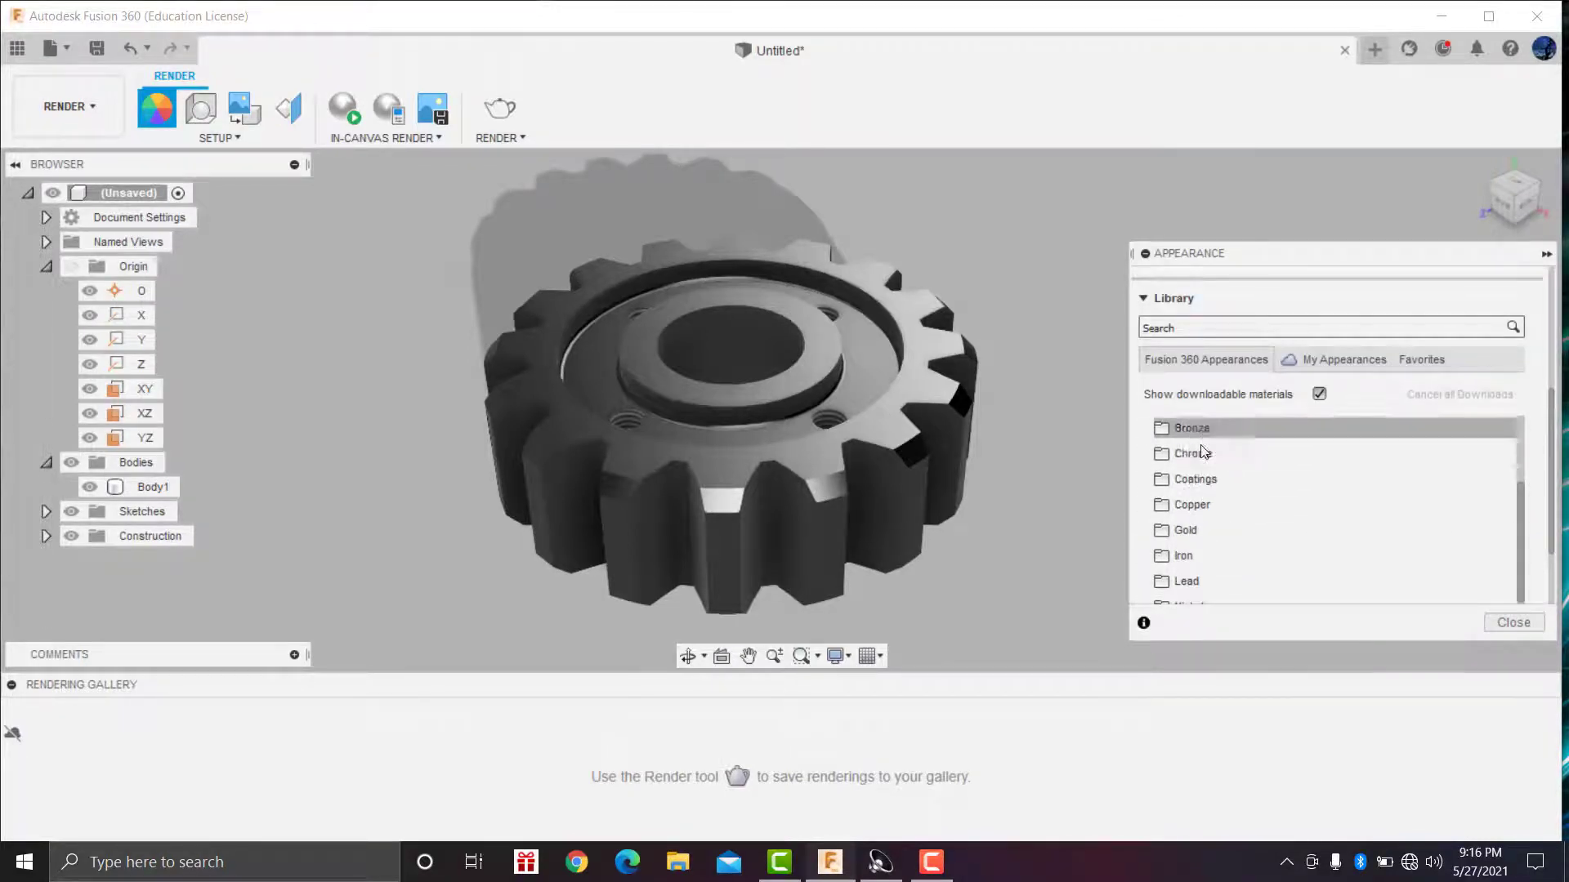
pyautogui.scroll(2, 1201, 474)
pyautogui.click(1213, 529)
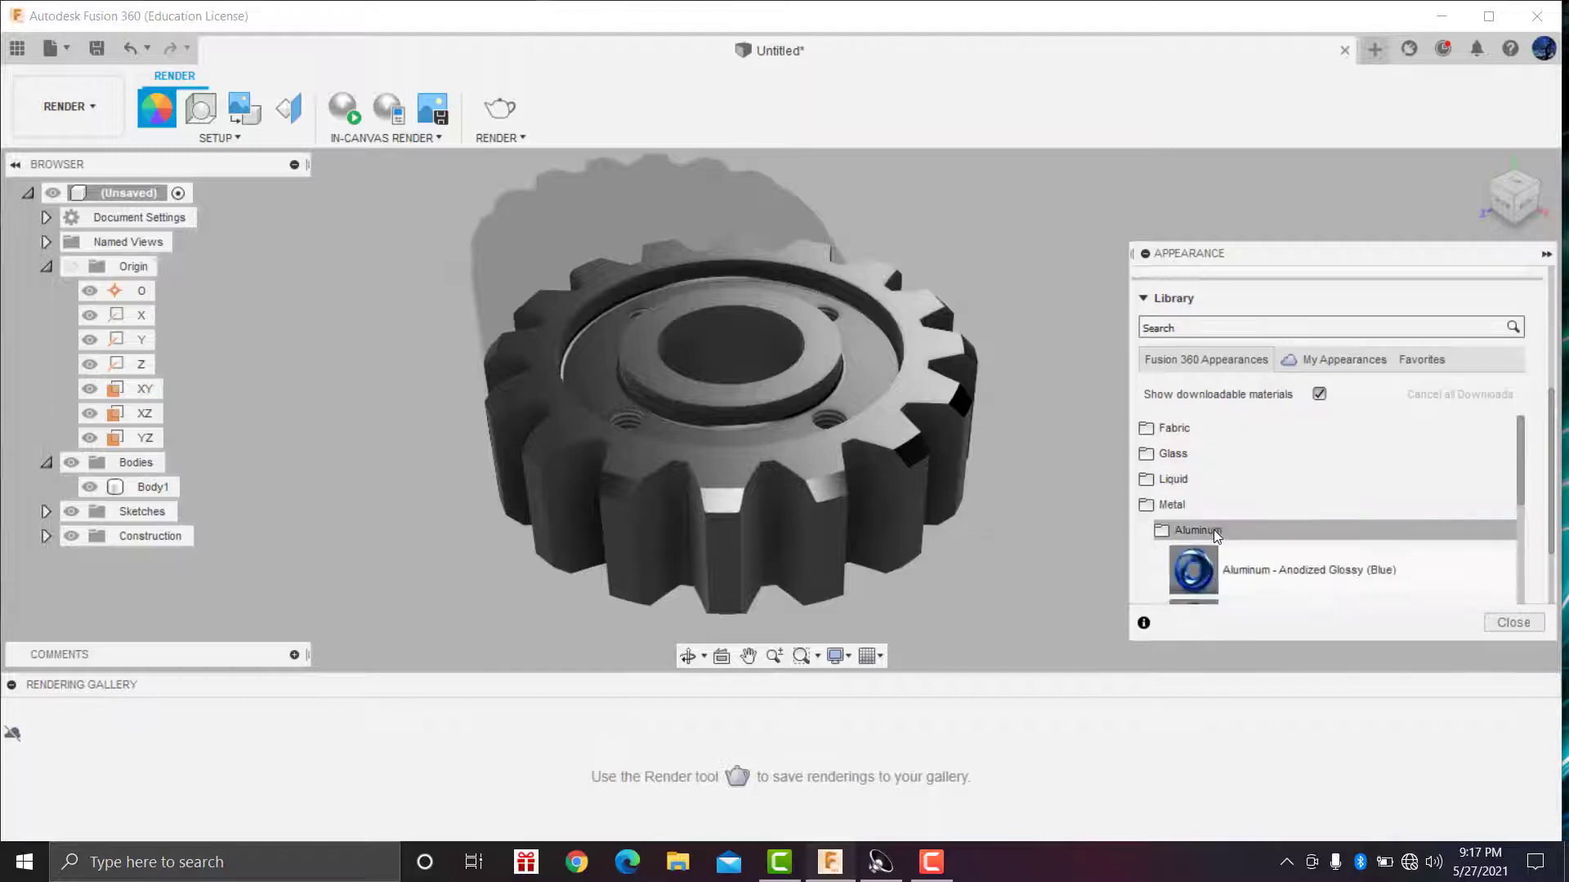
pyautogui.scroll(-1, 1212, 515)
pyautogui.scroll(-5, 1201, 547)
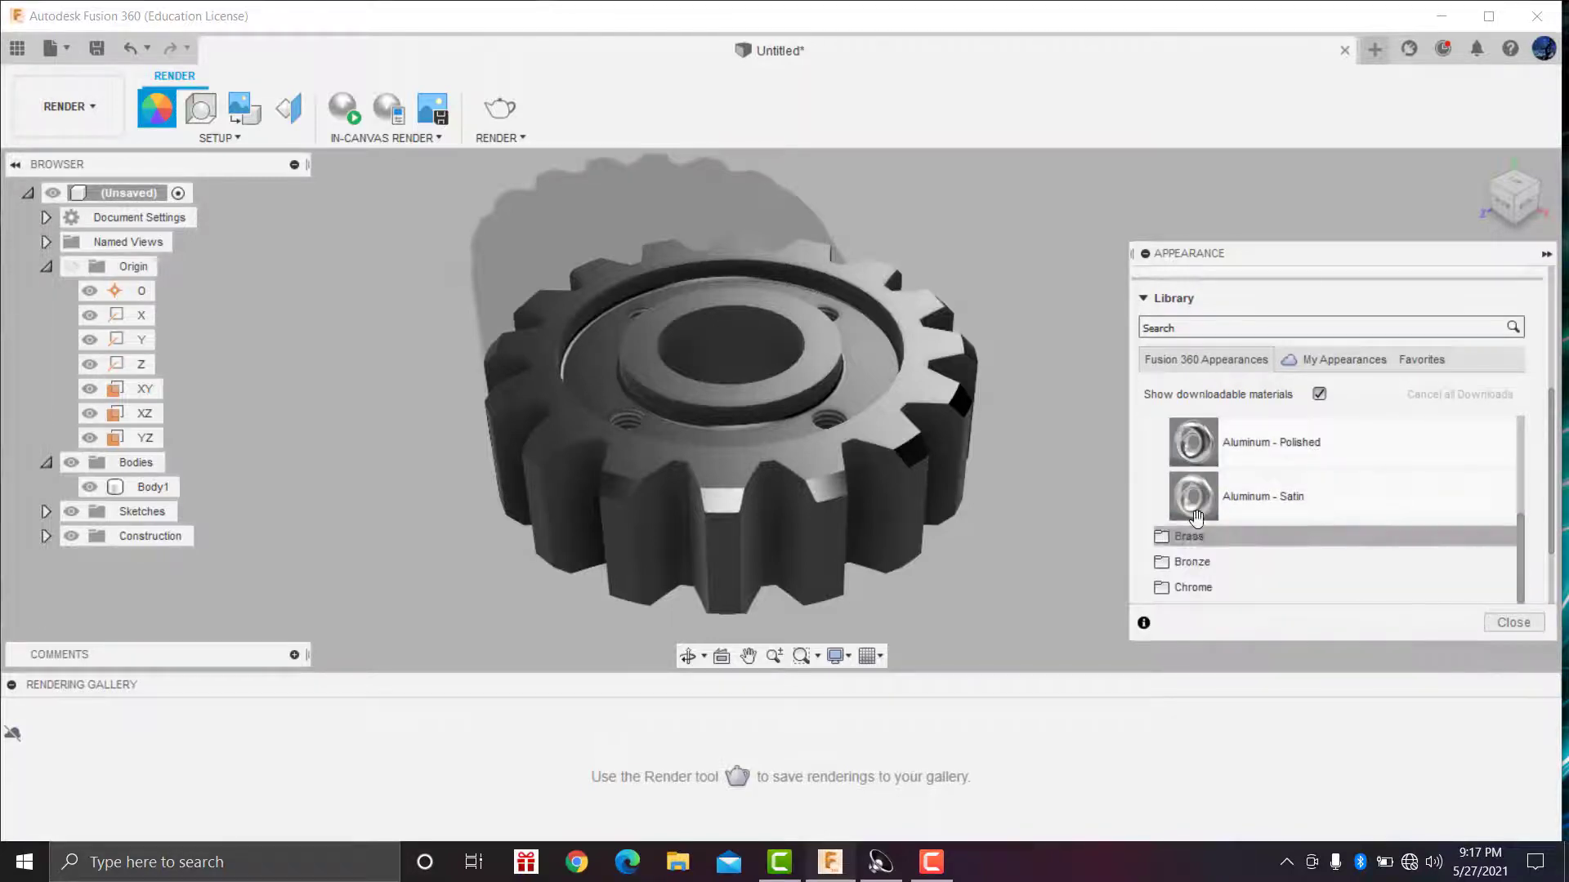
pyautogui.scroll(2, 1201, 563)
pyautogui.scroll(-2, 1201, 591)
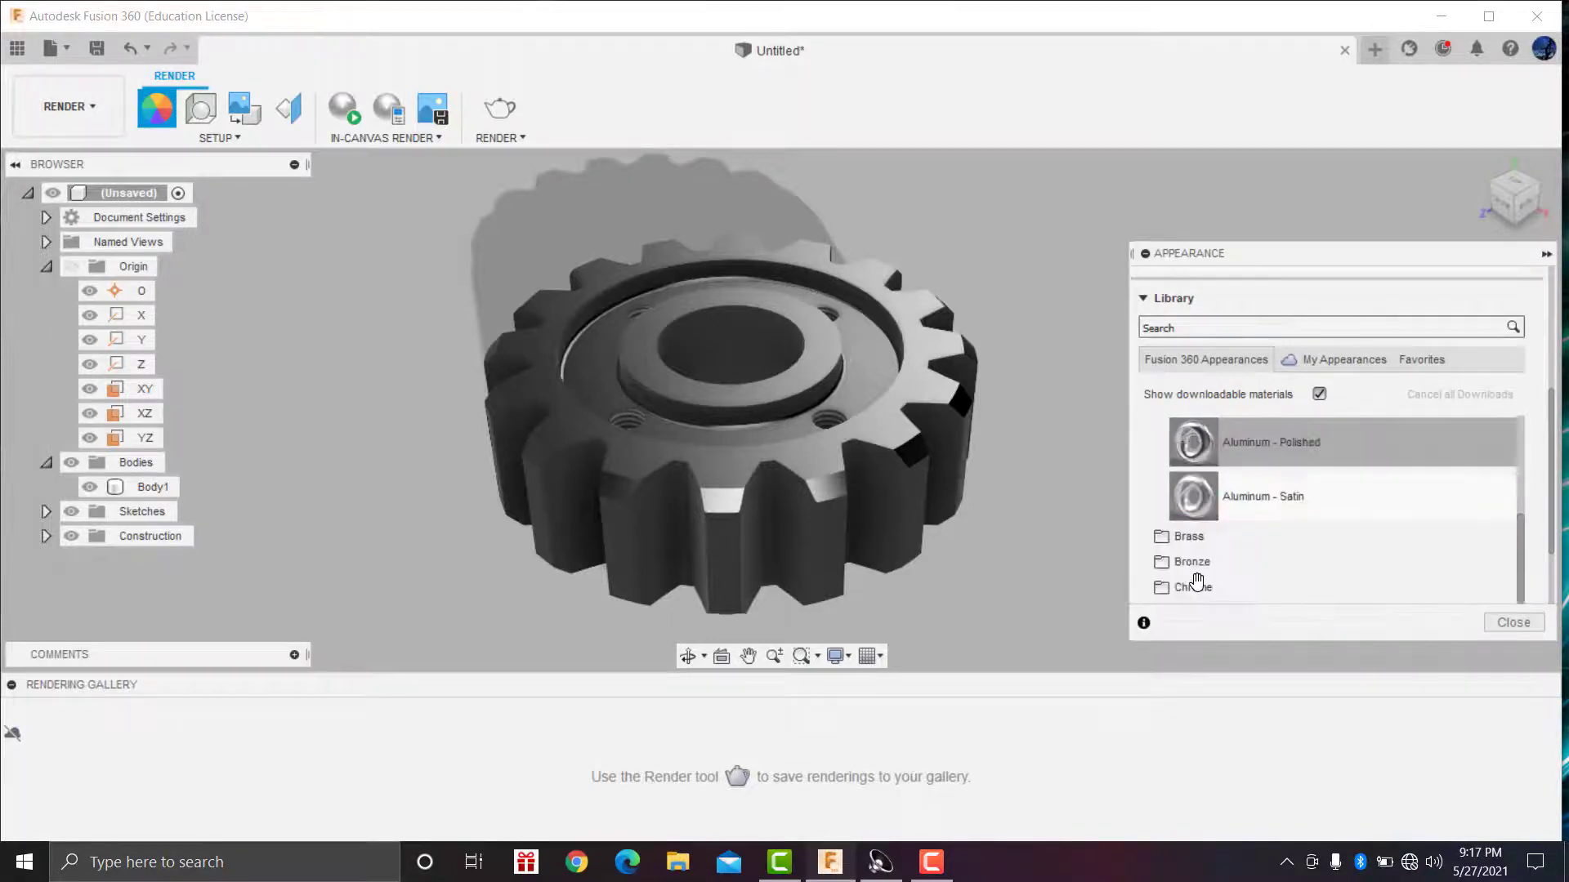
pyautogui.moveTo(1195, 459); pyautogui.dragTo(930, 478)
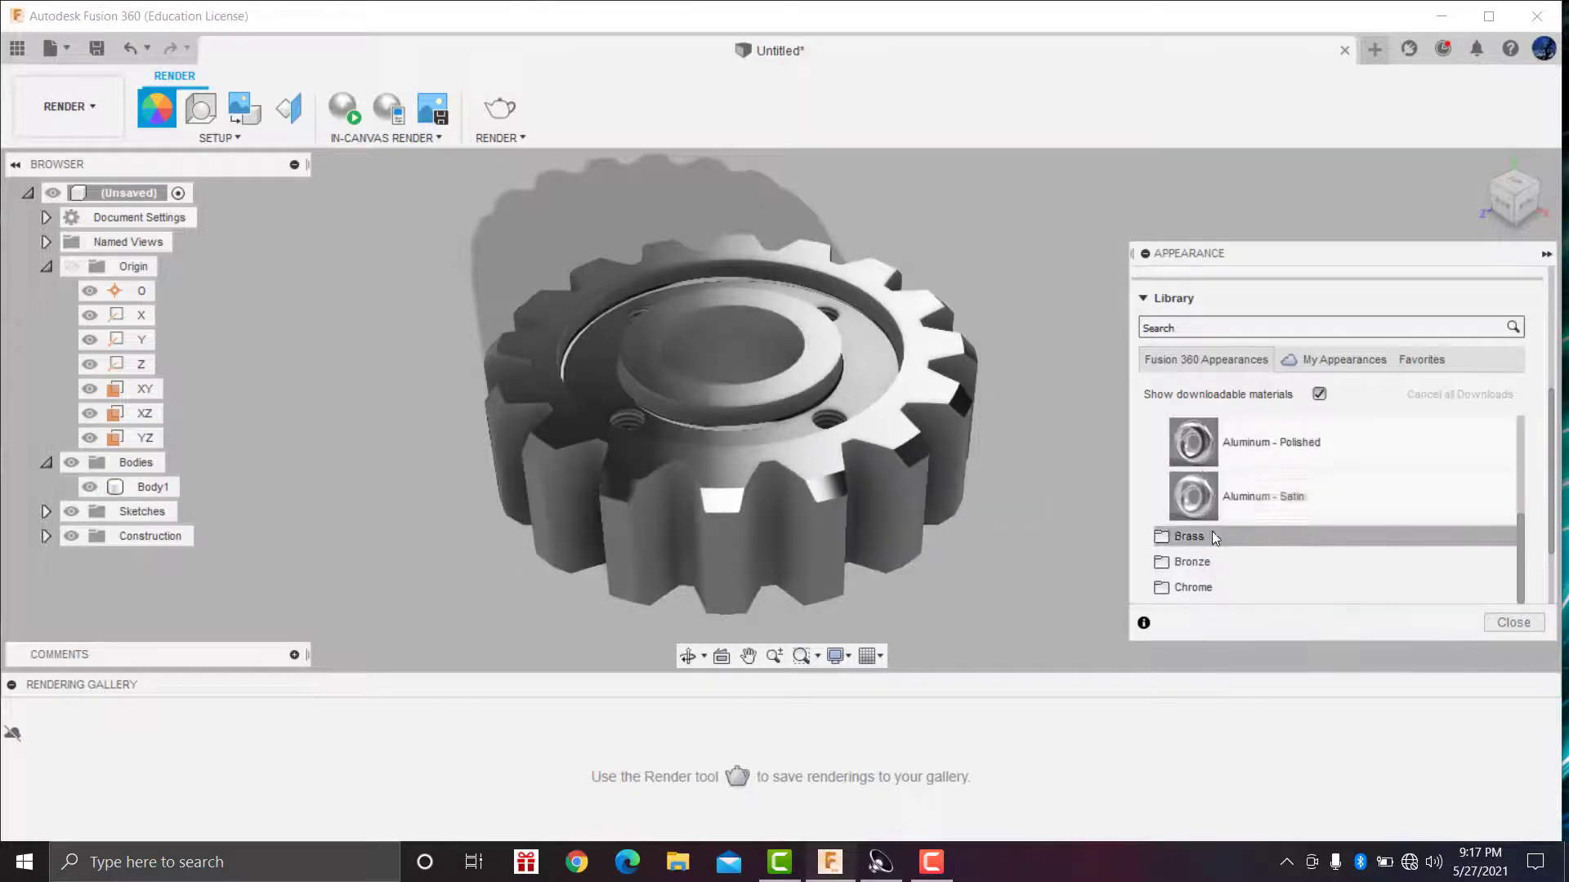
pyautogui.moveTo(1193, 496); pyautogui.dragTo(964, 429)
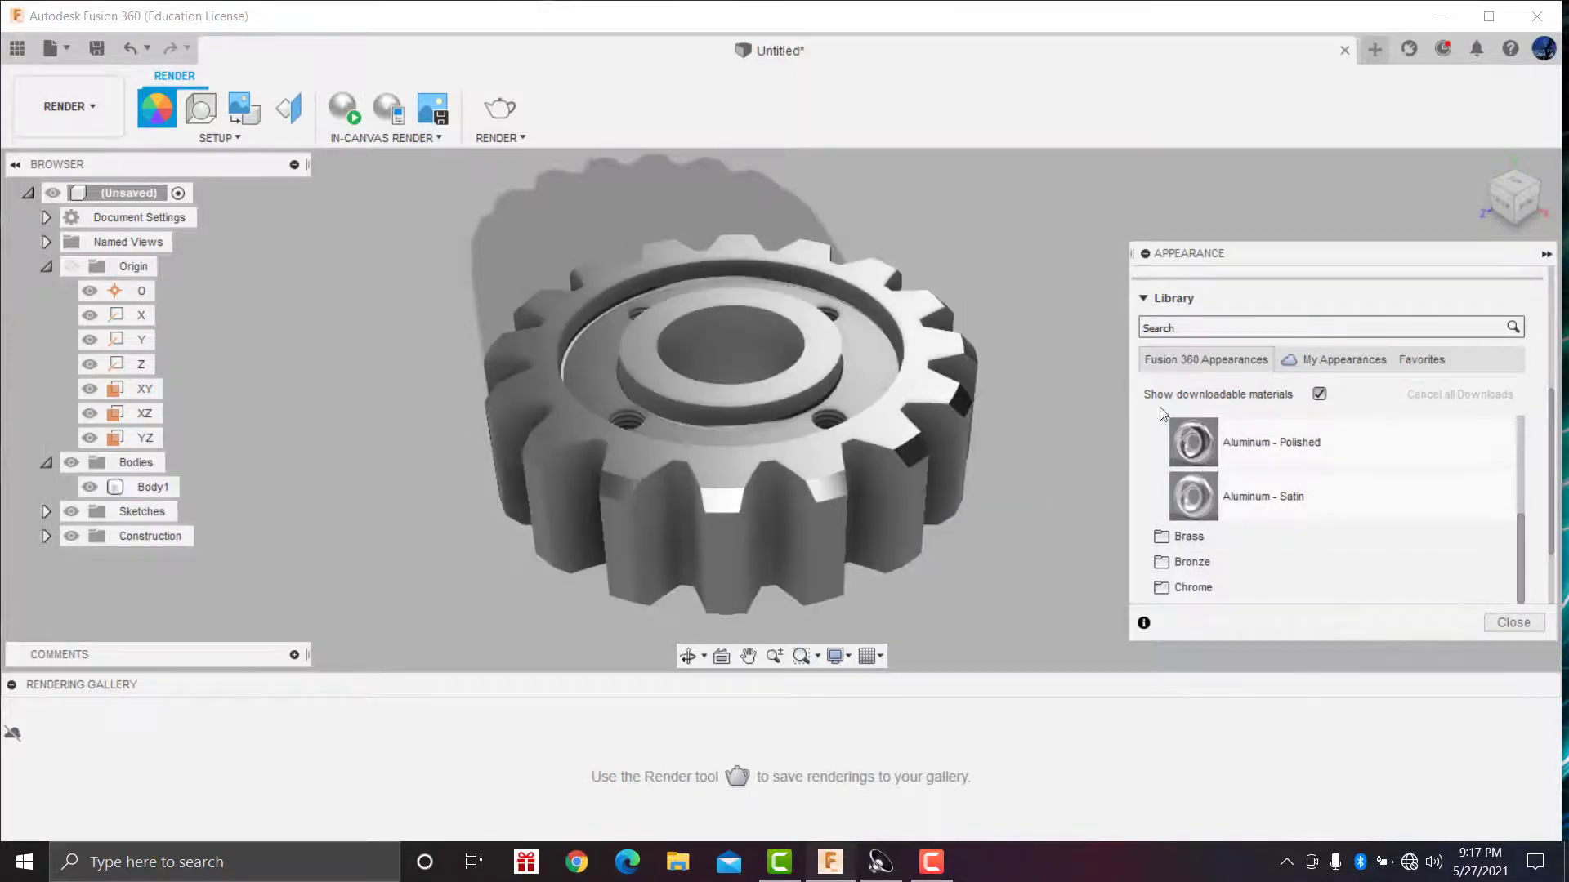
pyautogui.click(1545, 255)
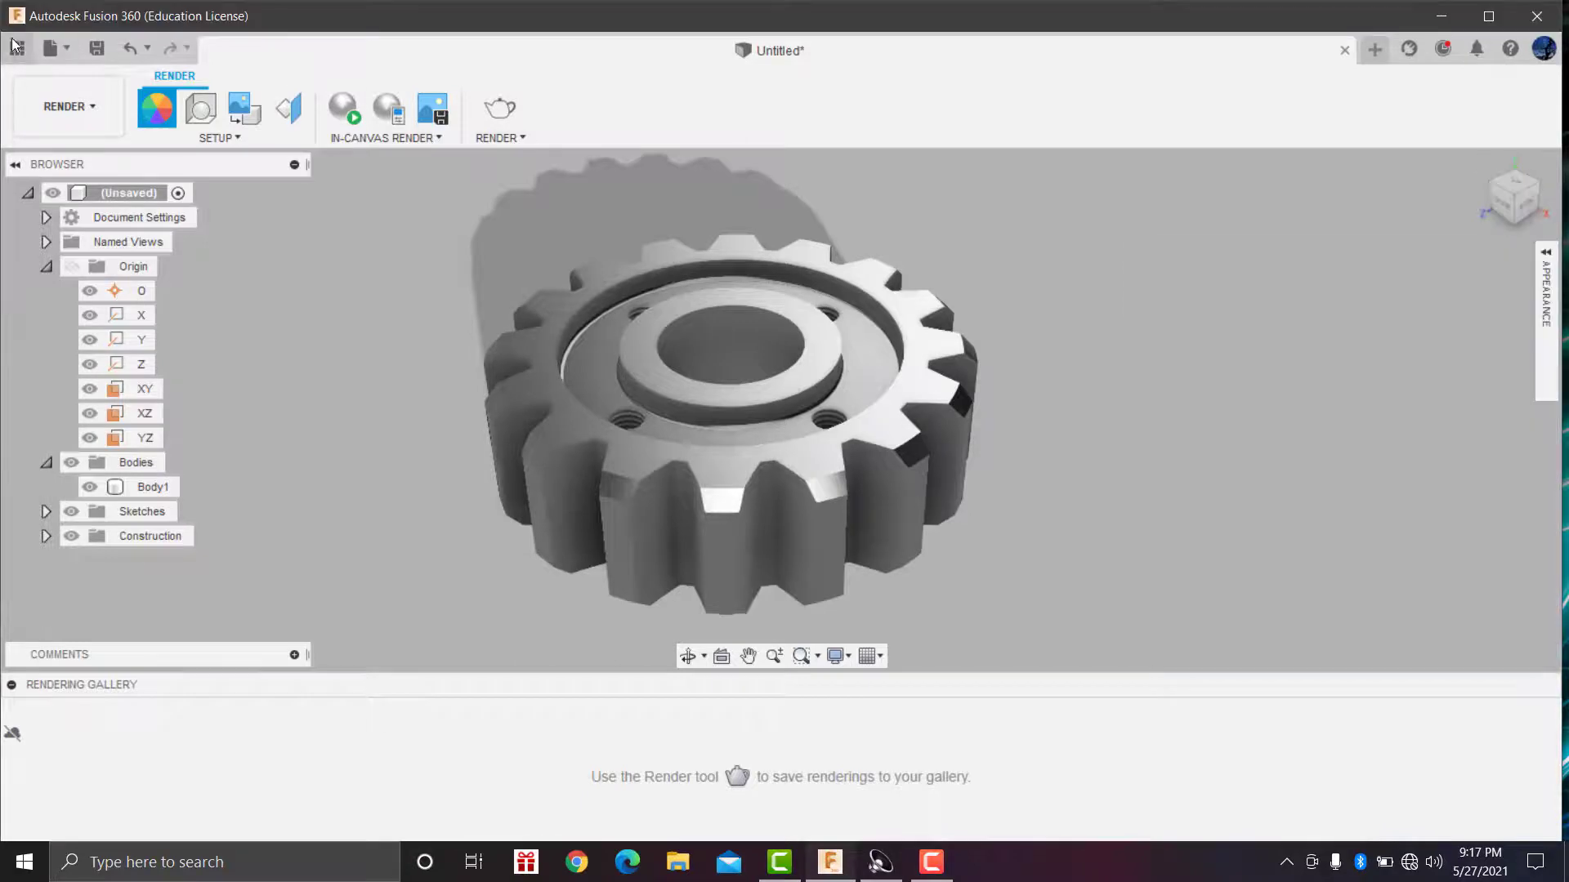
pyautogui.click(70, 106)
pyautogui.click(49, 155)
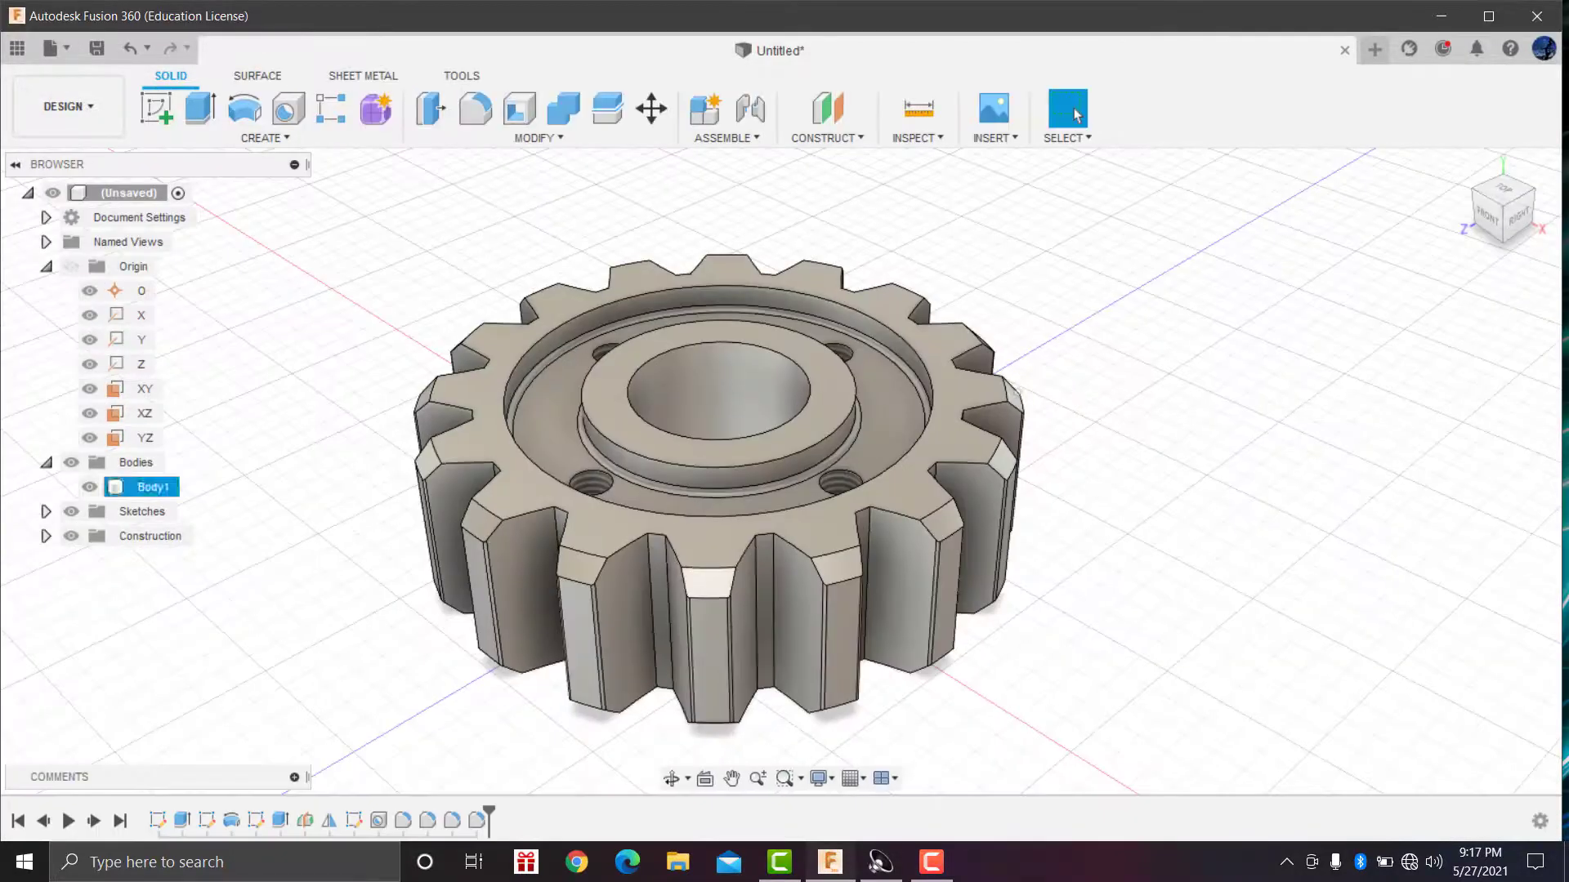
pyautogui.click(98, 107)
pyautogui.click(49, 228)
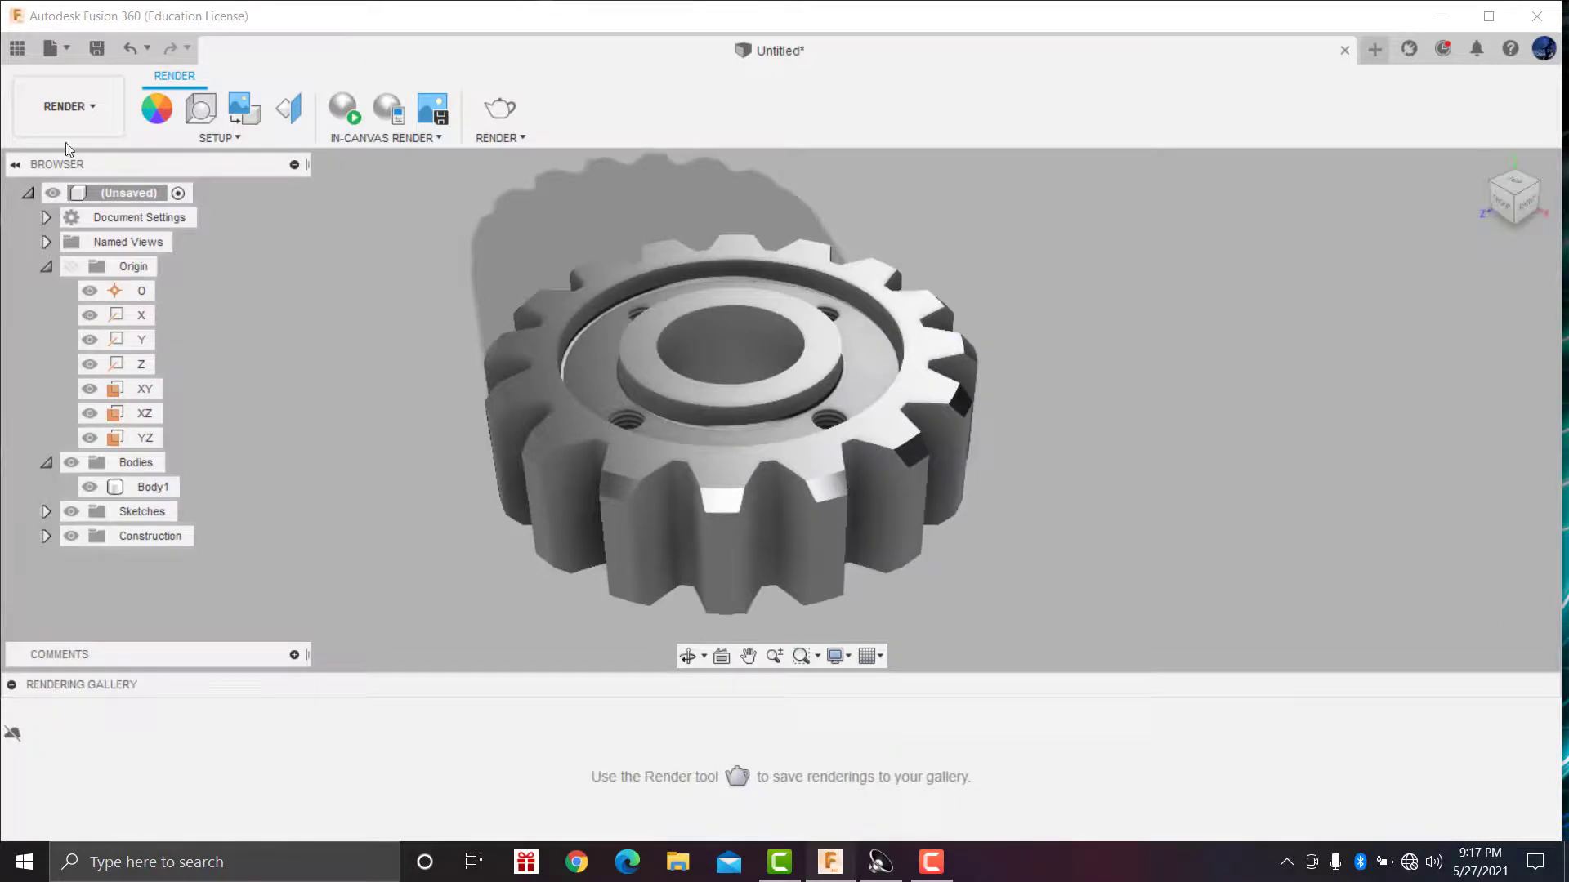
pyautogui.click(69, 106)
pyautogui.click(49, 154)
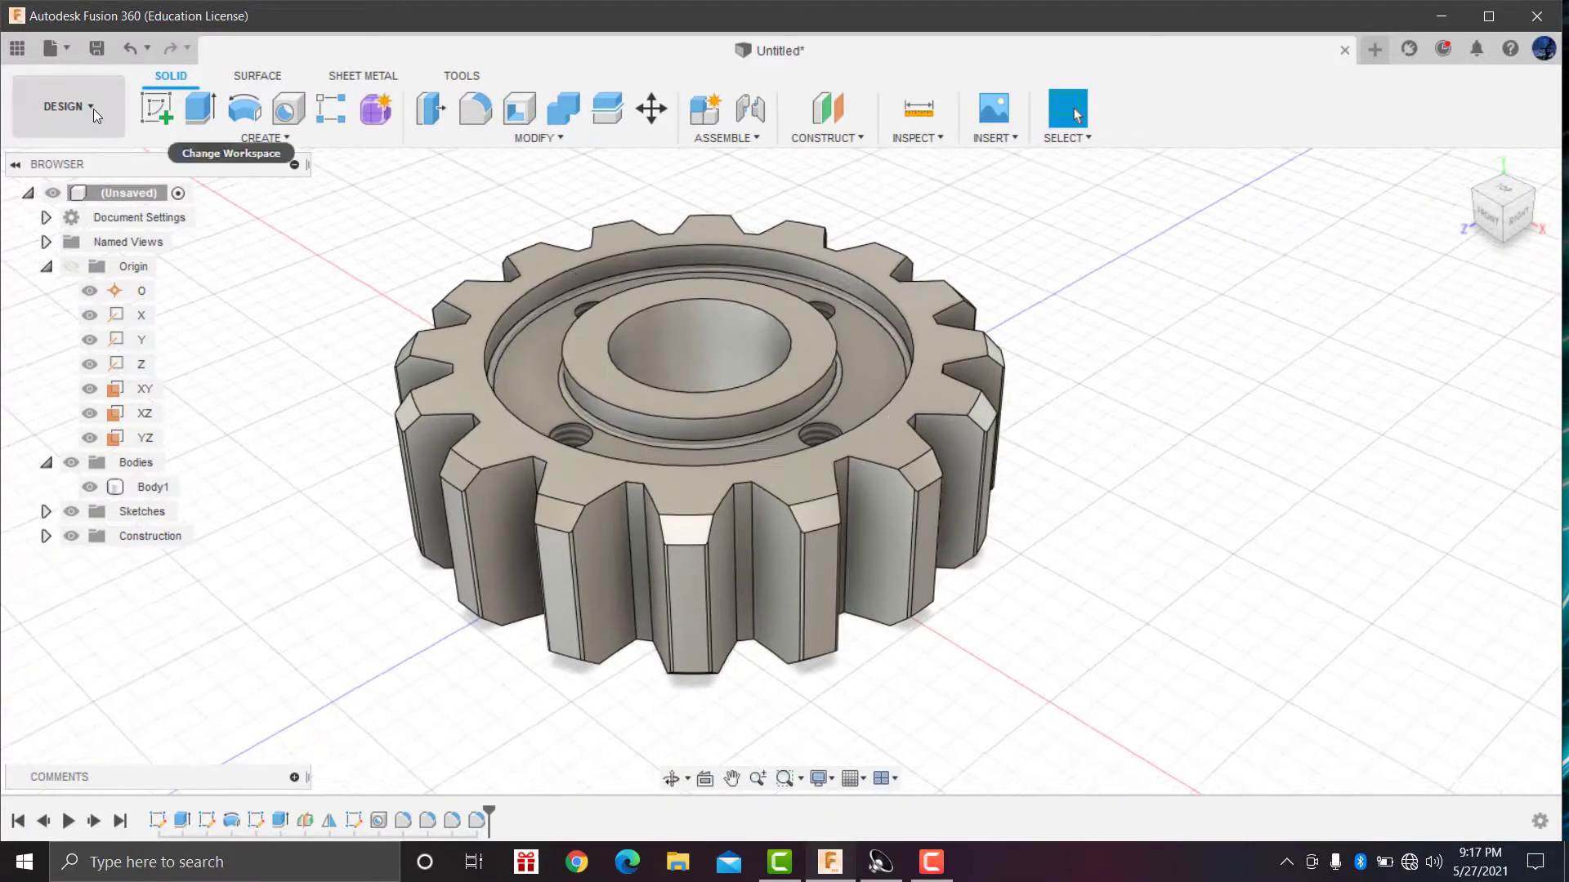
pyautogui.click(69, 106)
pyautogui.click(49, 224)
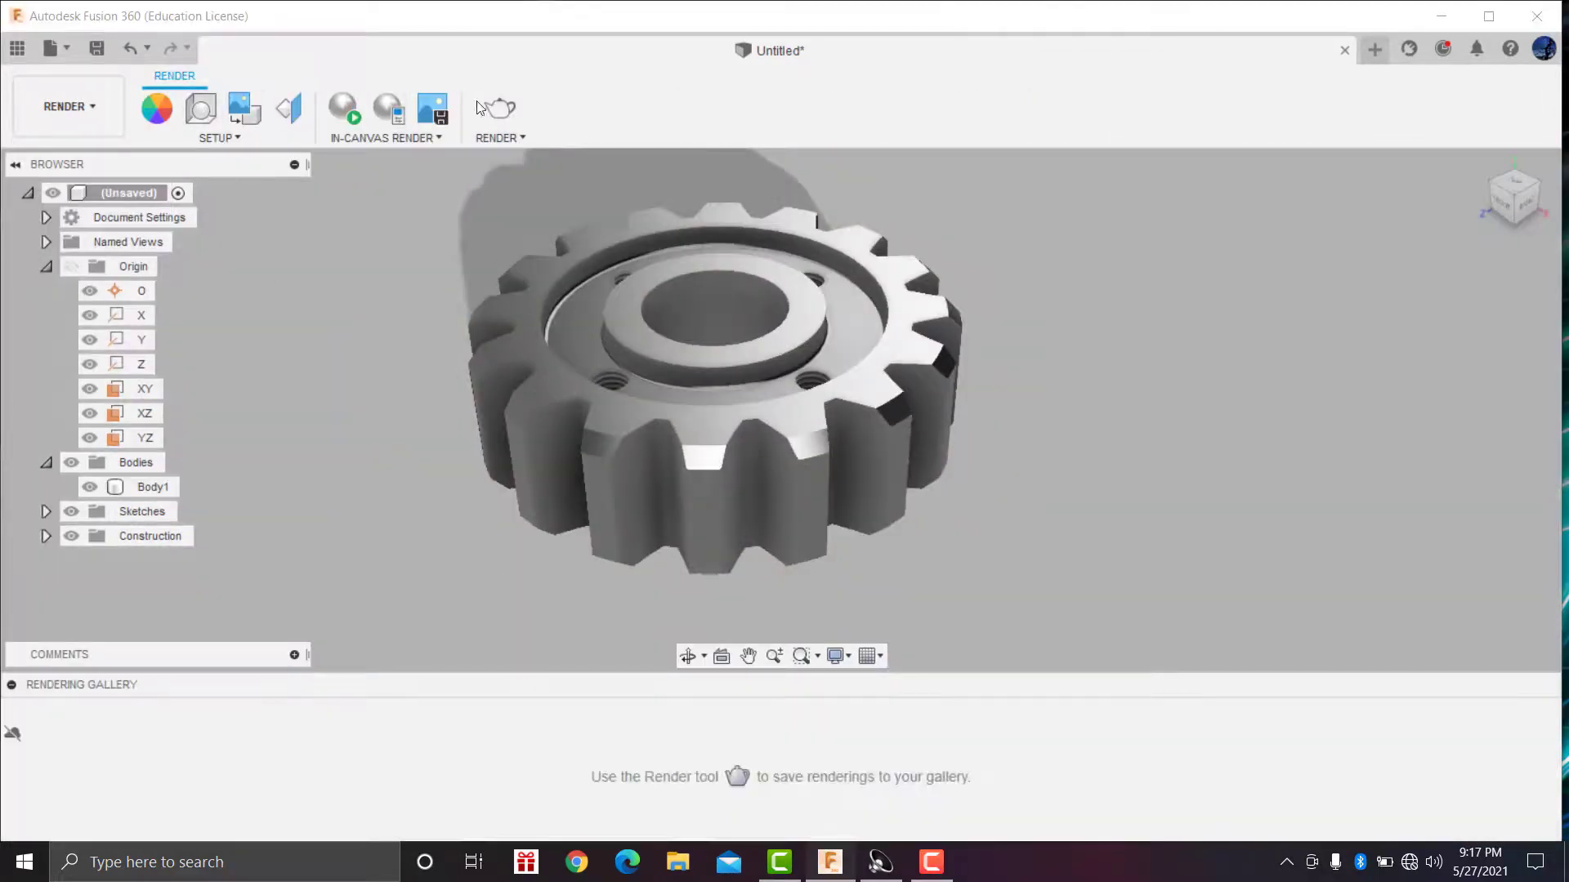
pyautogui.click(501, 109)
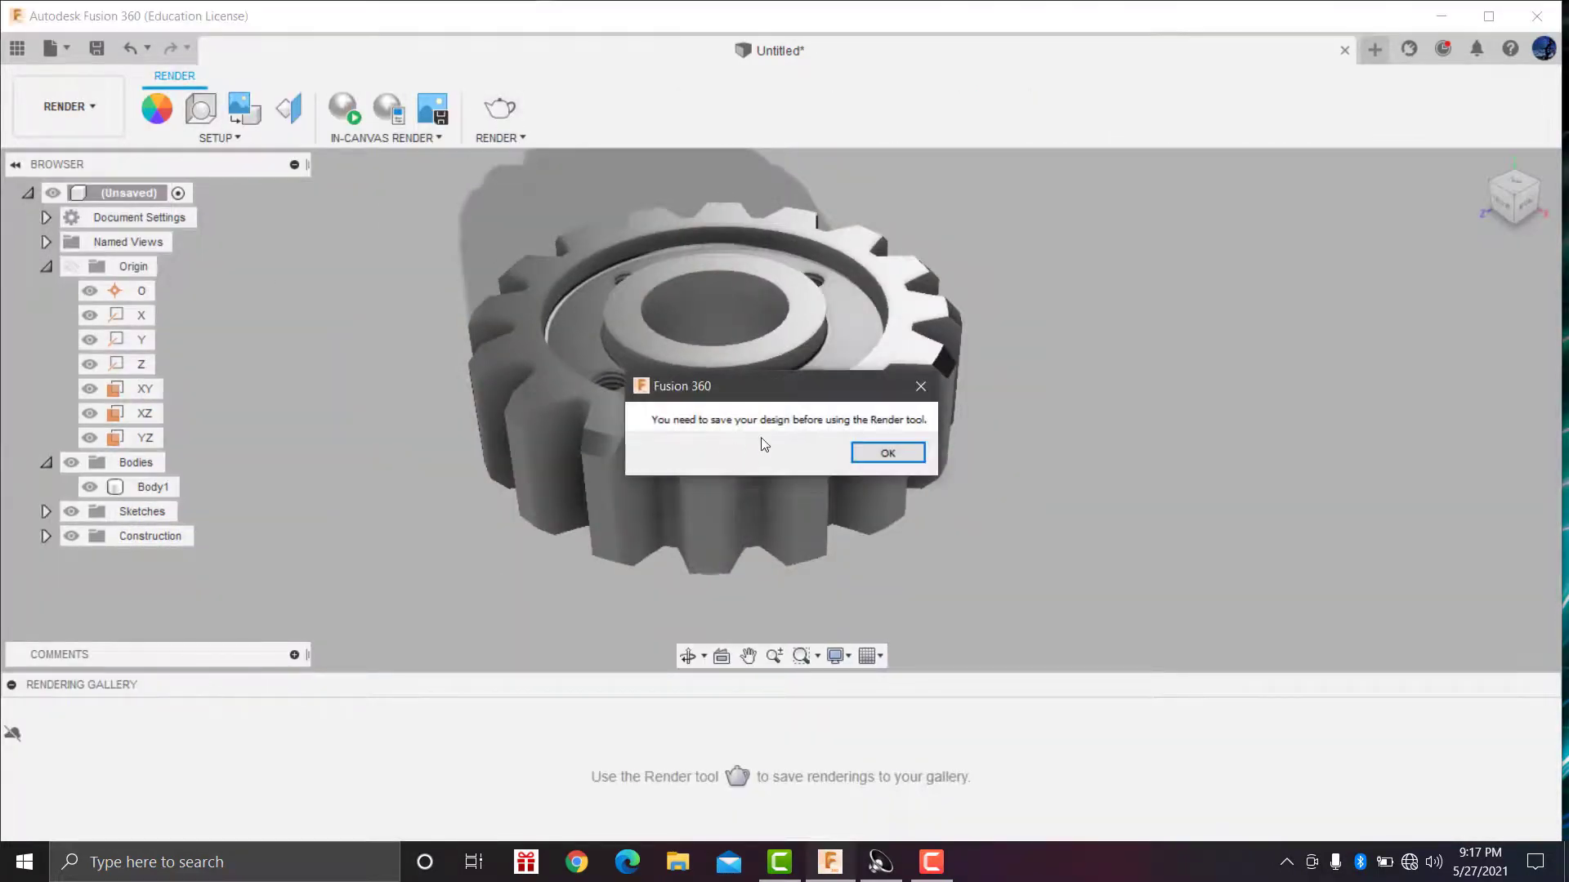
pyautogui.click(905, 457)
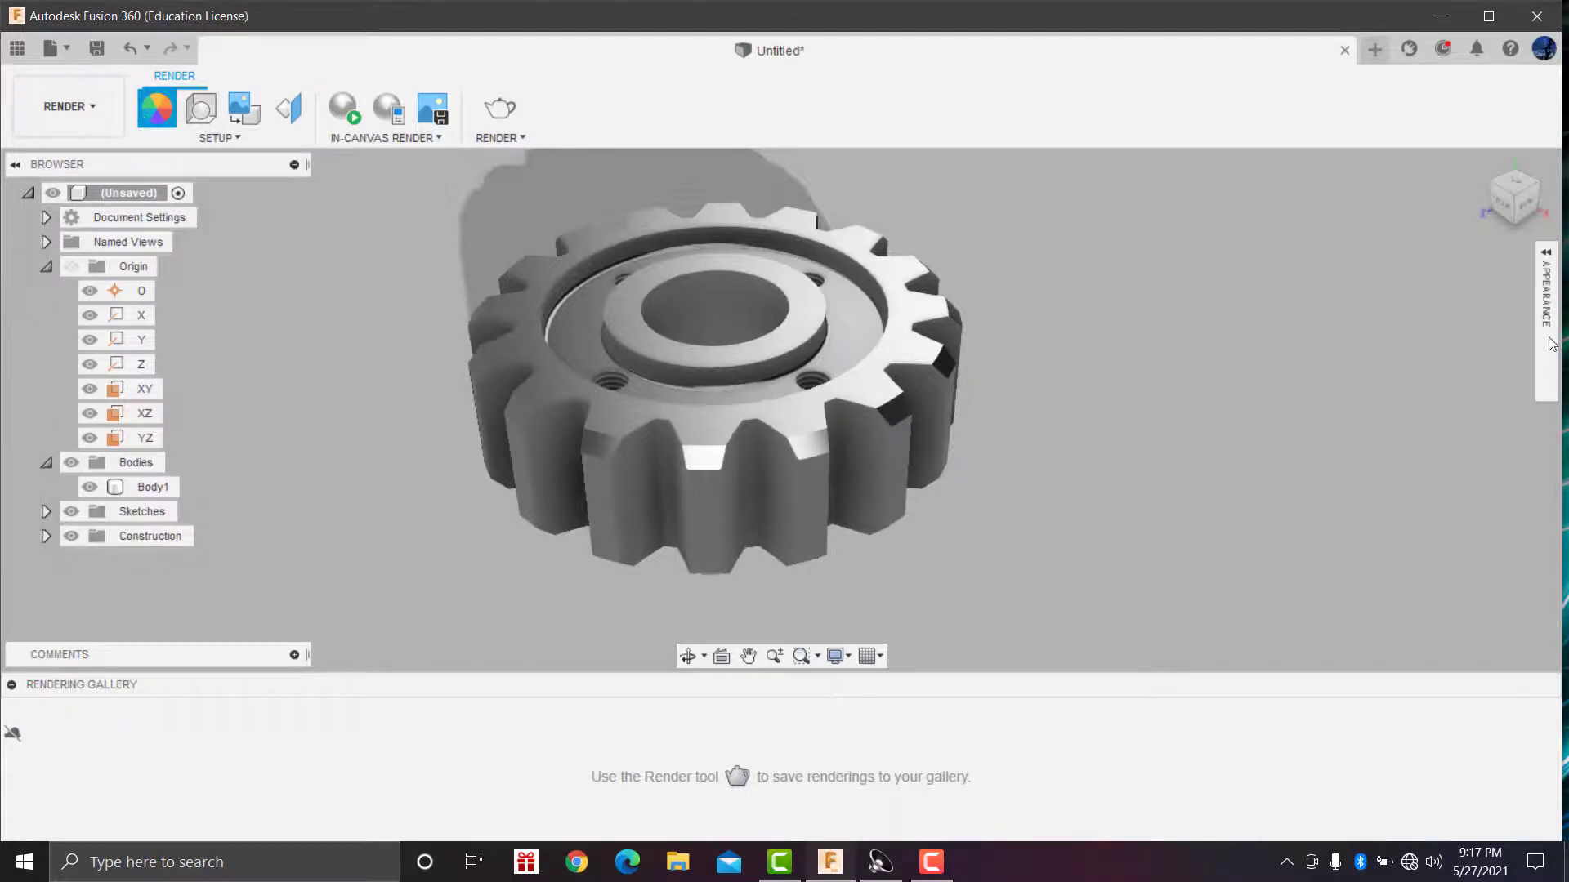
# Step: Replace the satin finish with Aluminum - Anodized Rough (Grey) from the Metal library
pyautogui.click(1546, 249)
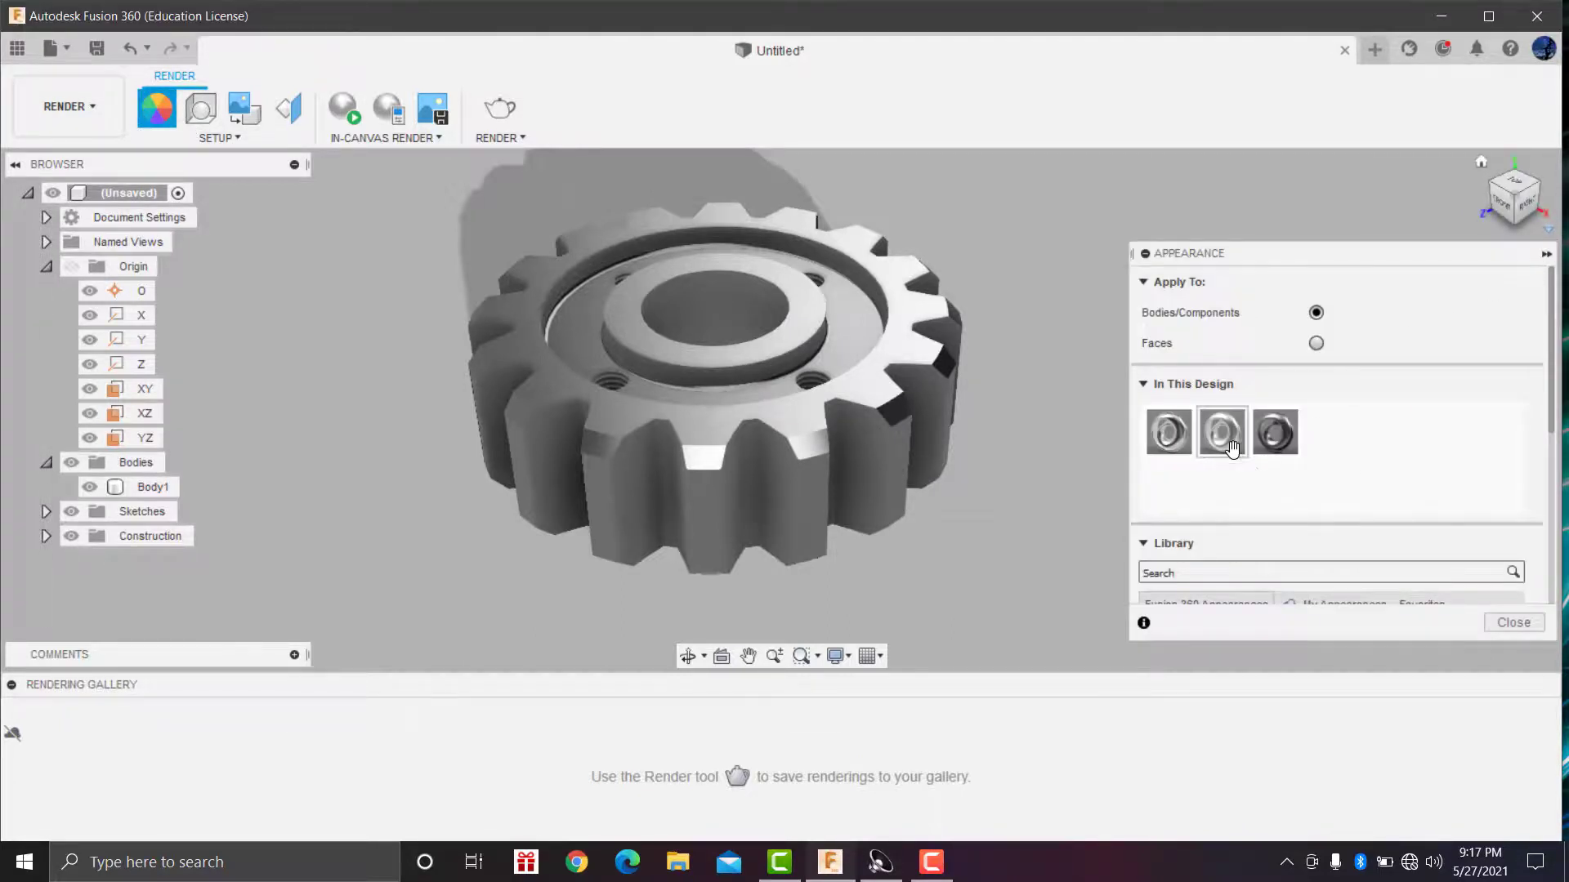
pyautogui.scroll(-5, 1232, 449)
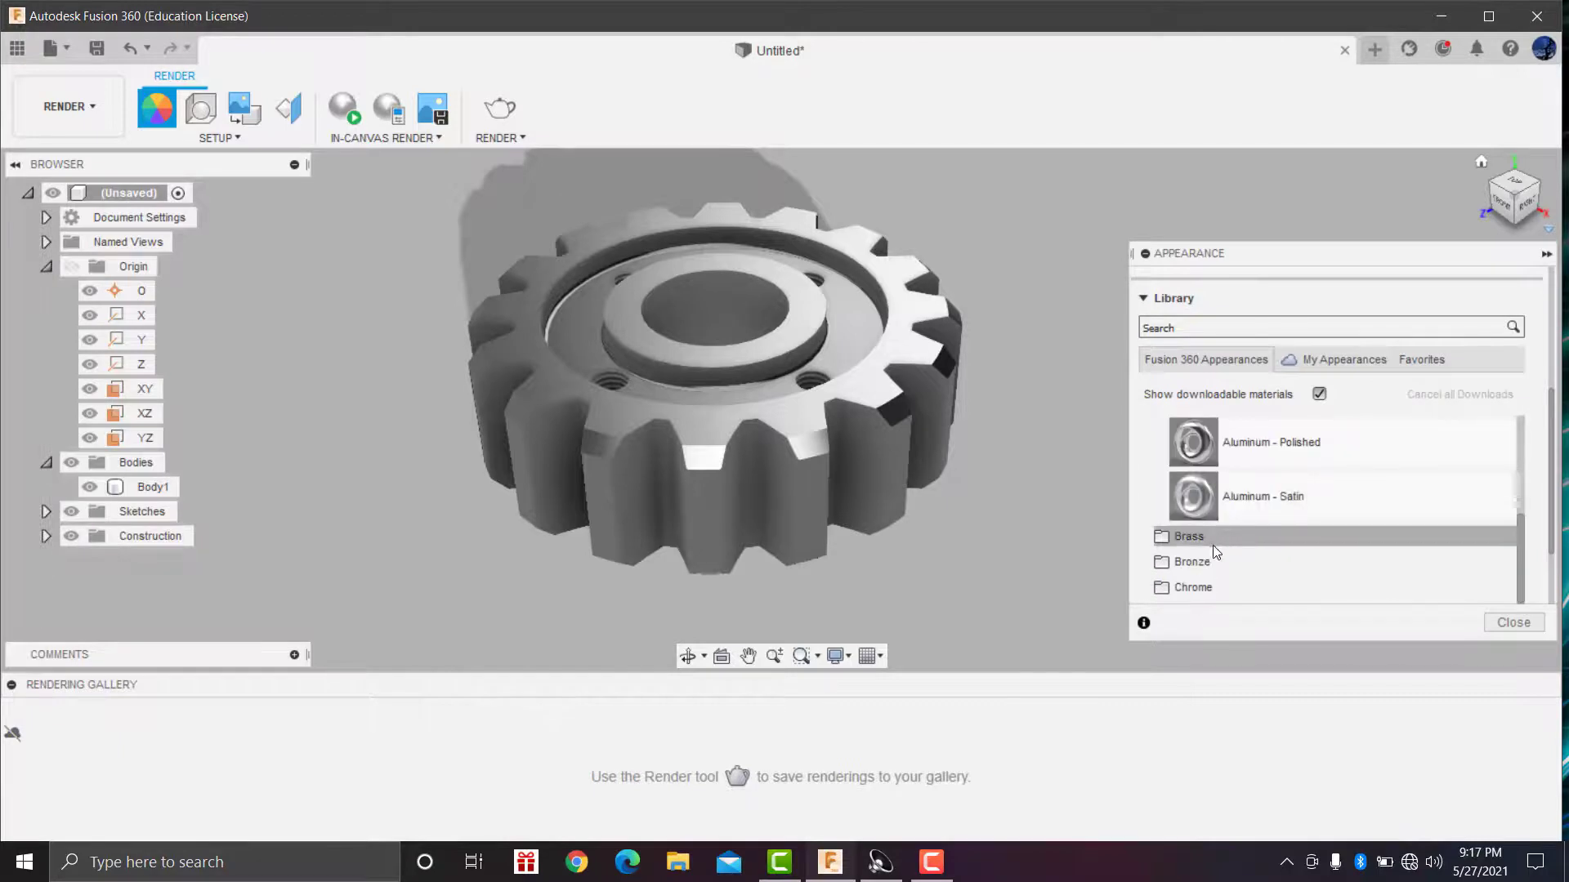
pyautogui.click(1185, 539)
pyautogui.scroll(5, 1219, 486)
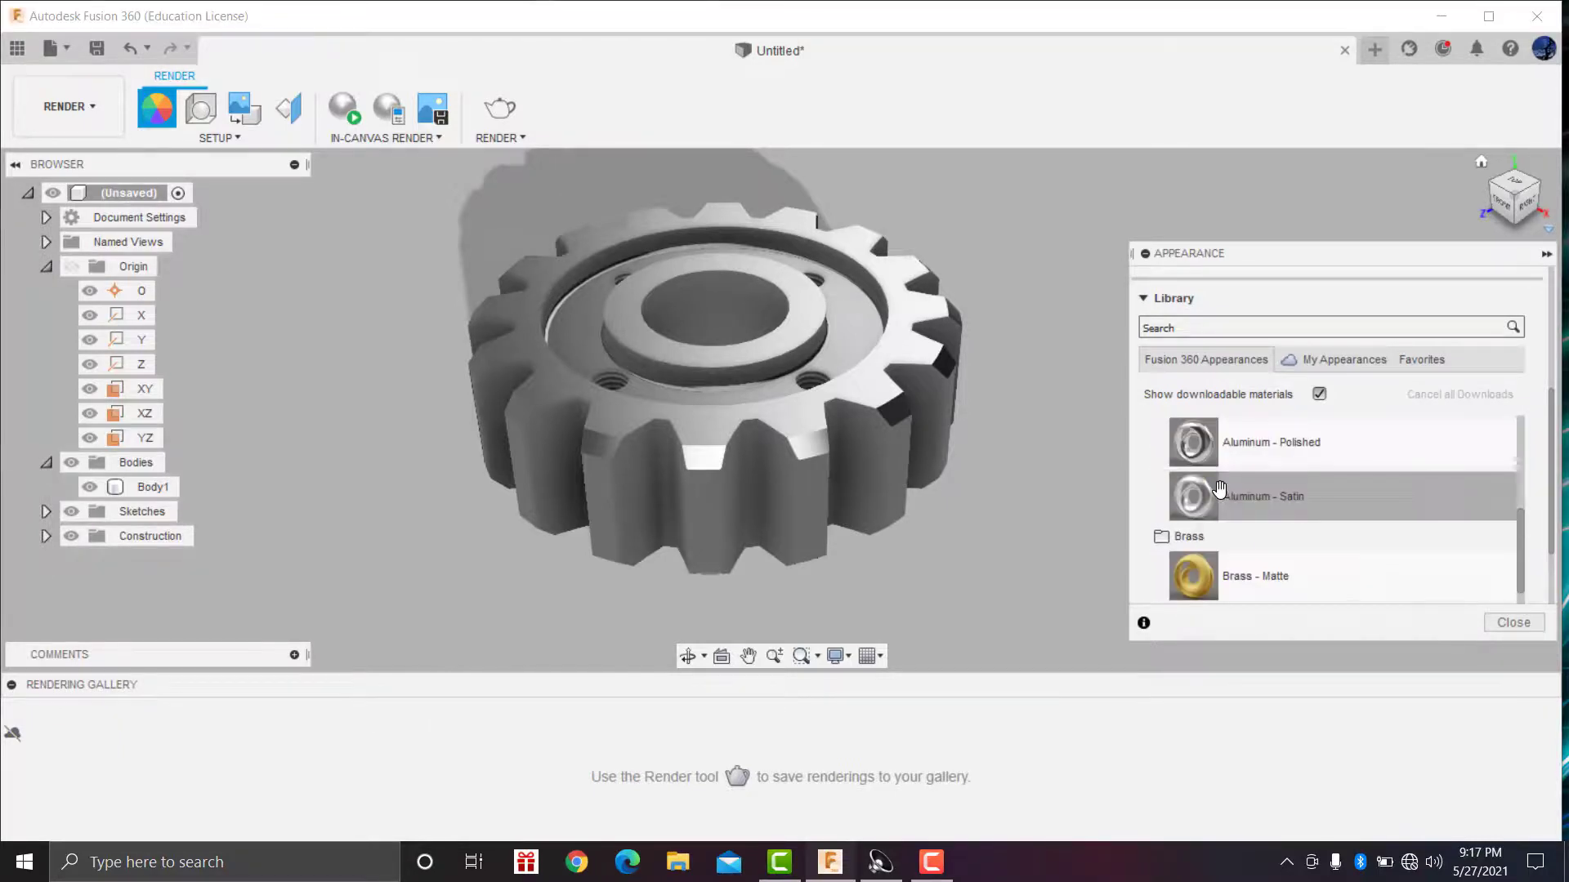
pyautogui.scroll(5, 1219, 493)
pyautogui.scroll(5, 1218, 498)
pyautogui.scroll(-1, 1217, 498)
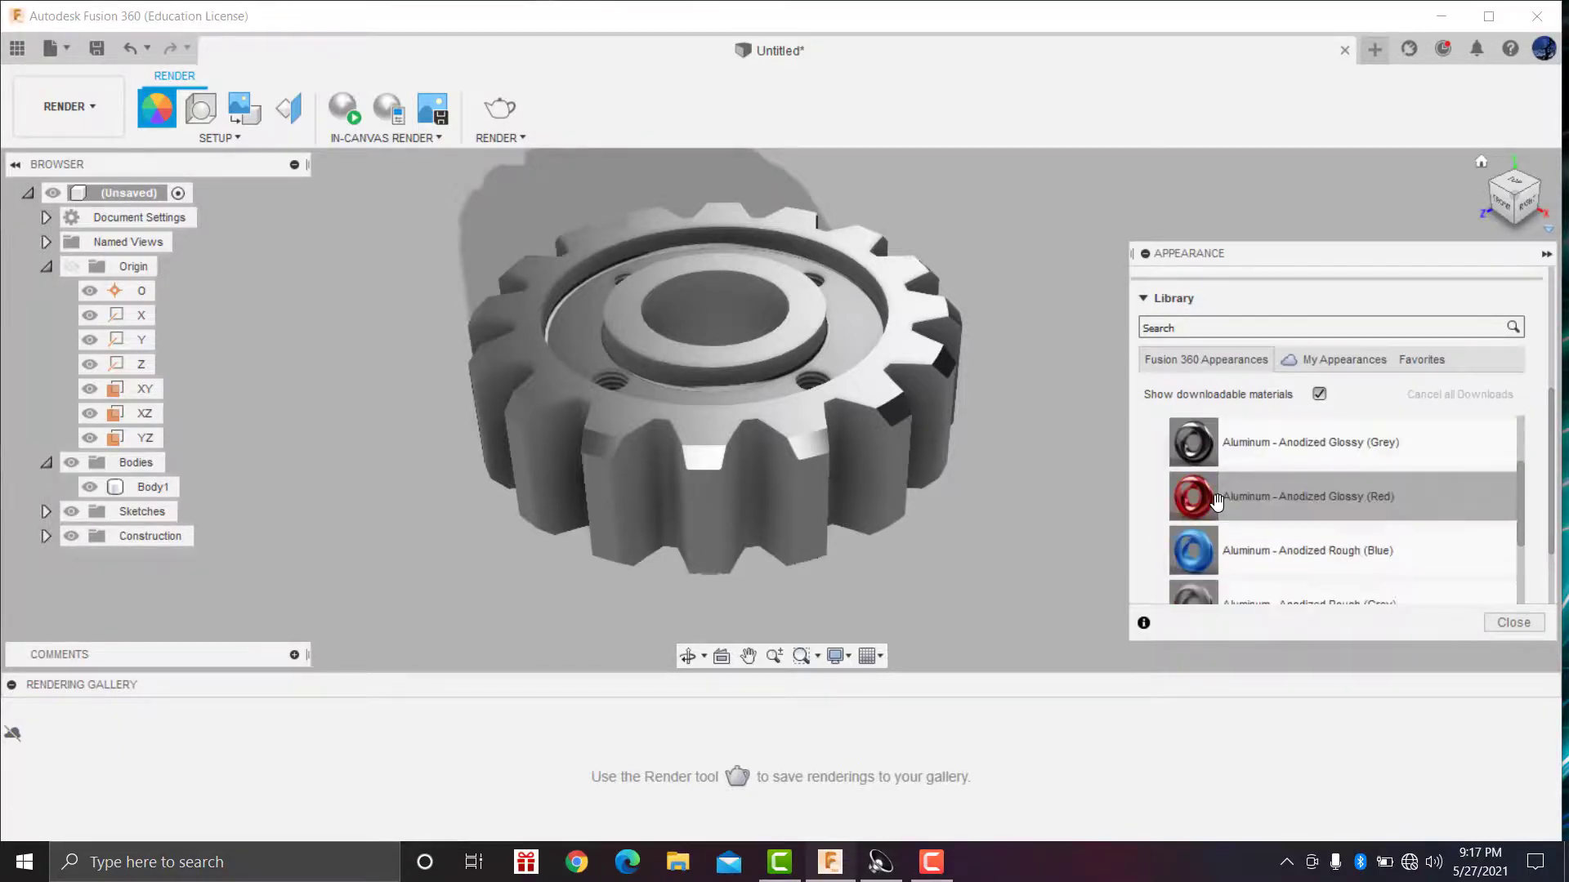
pyautogui.scroll(-1, 1217, 499)
pyautogui.scroll(-2, 1218, 498)
pyautogui.moveTo(1208, 446); pyautogui.dragTo(891, 421)
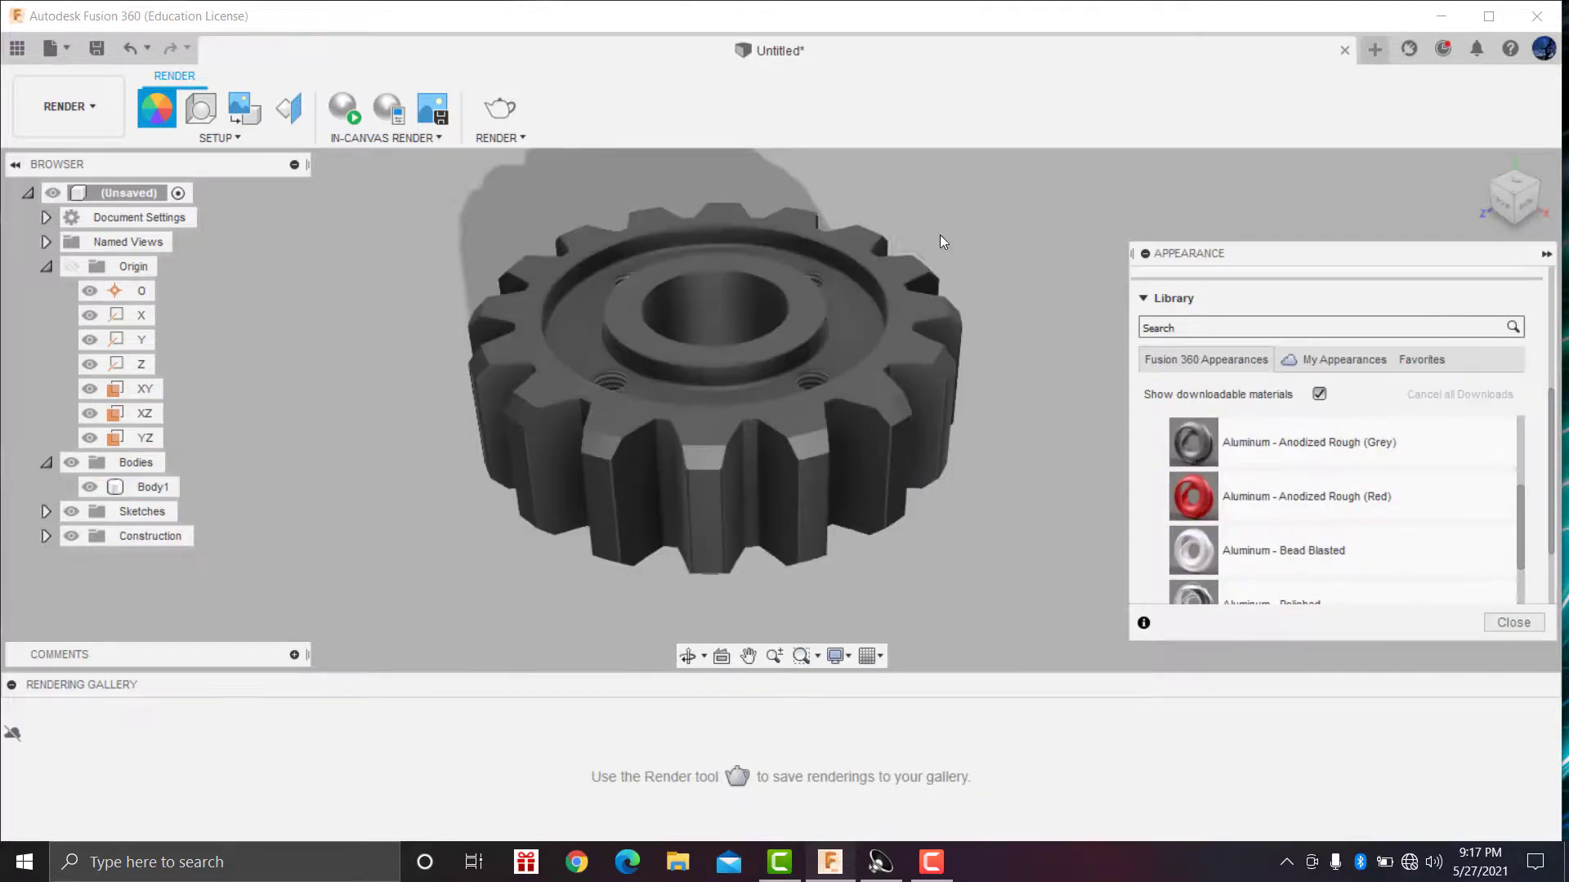
# Step: Hide the appearance and rendering panels, return to Home view, and start an in-canvas render
pyautogui.click(1548, 256)
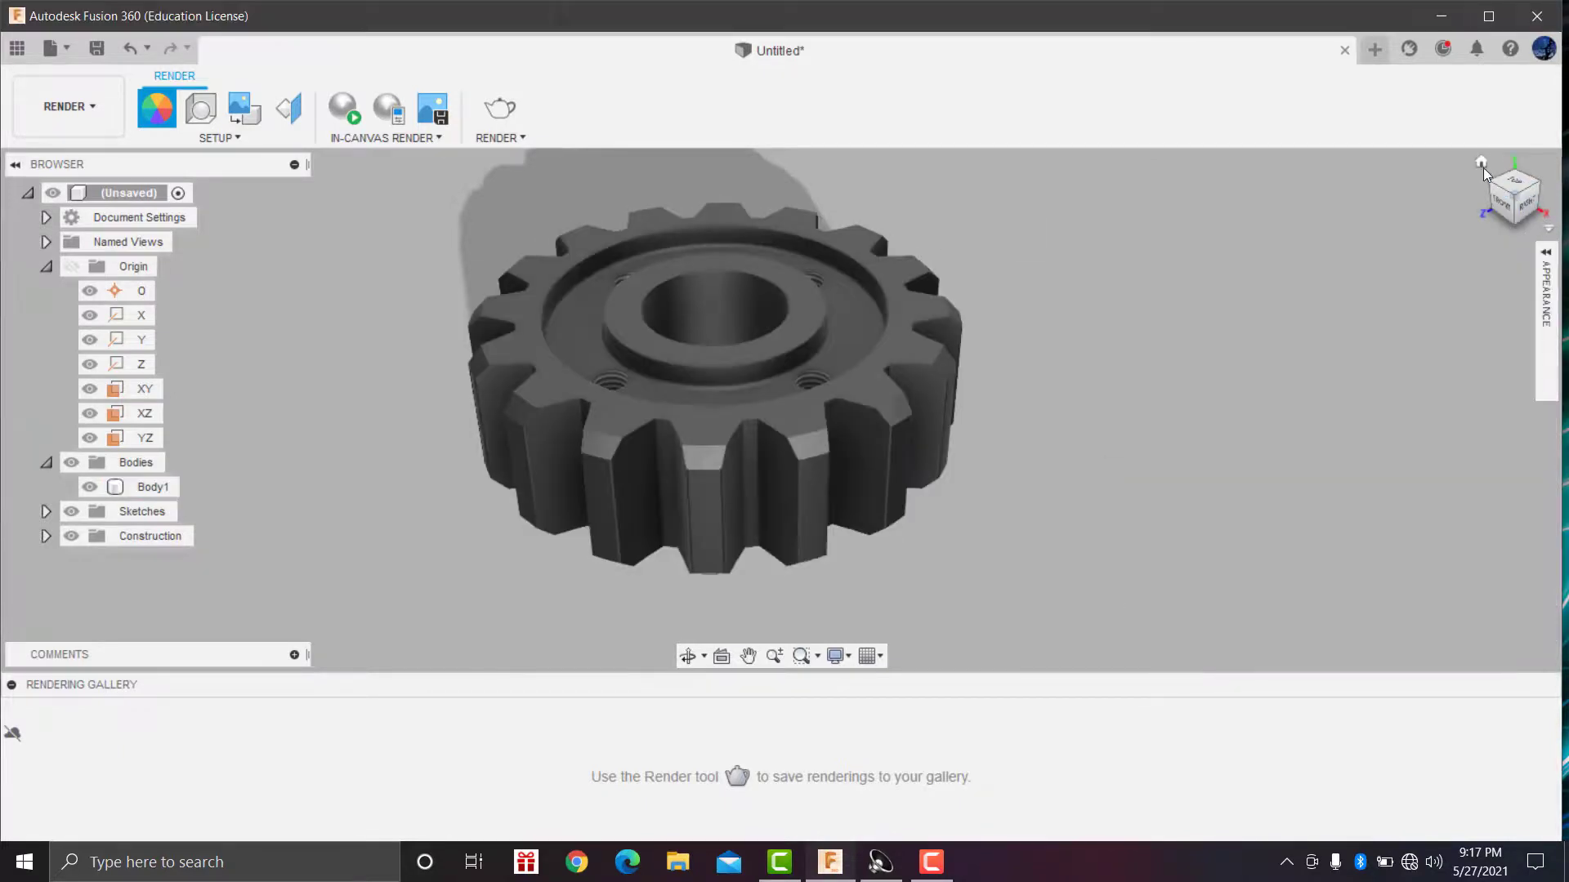
pyautogui.click(1481, 162)
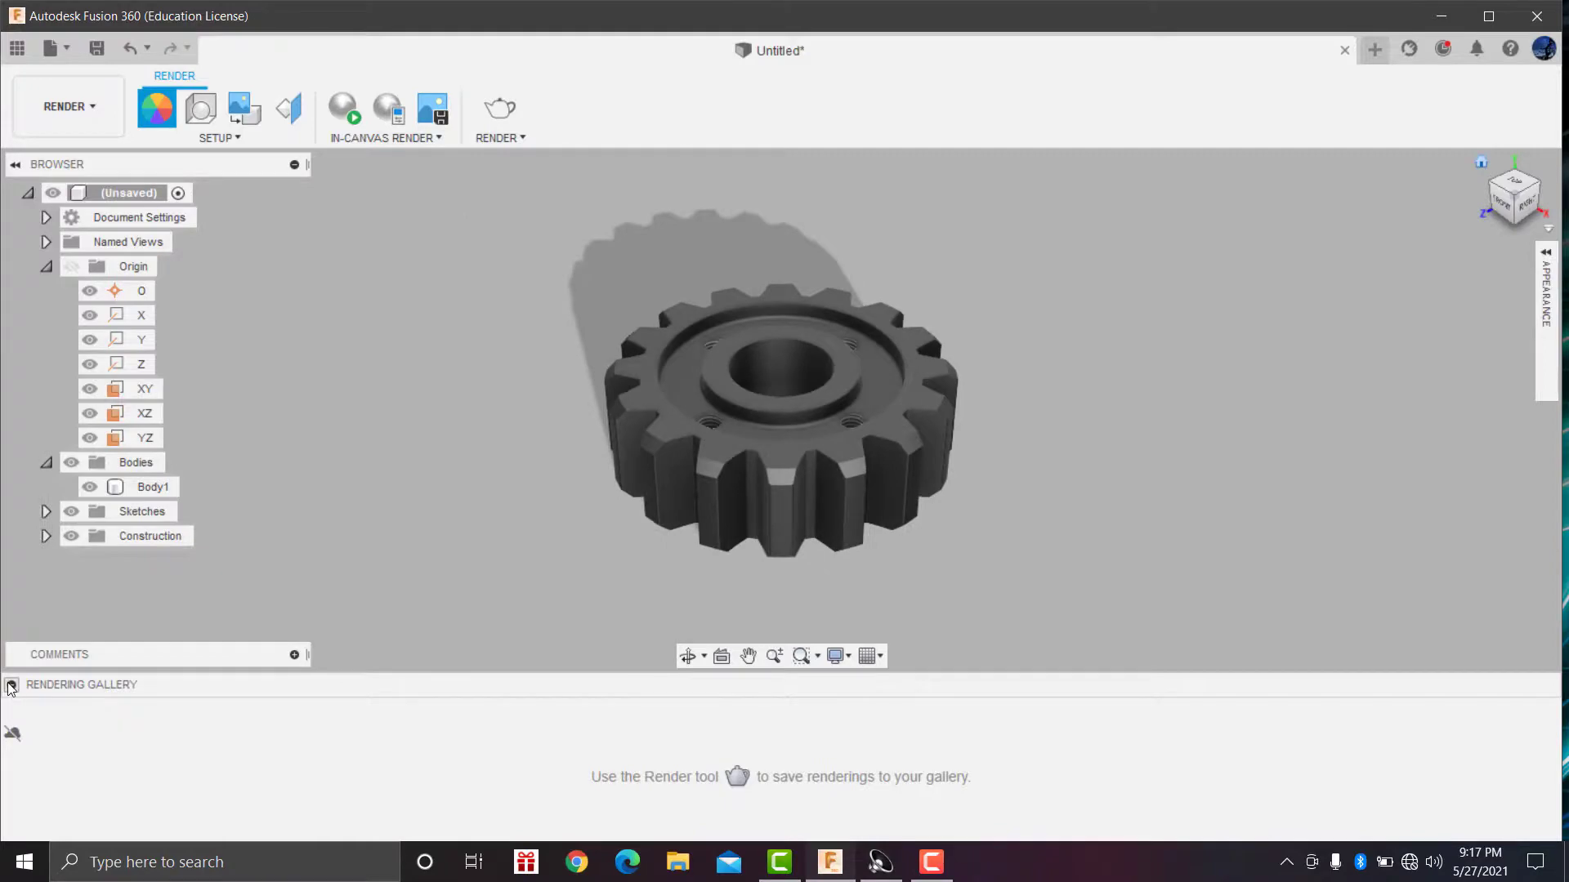
pyautogui.click(11, 684)
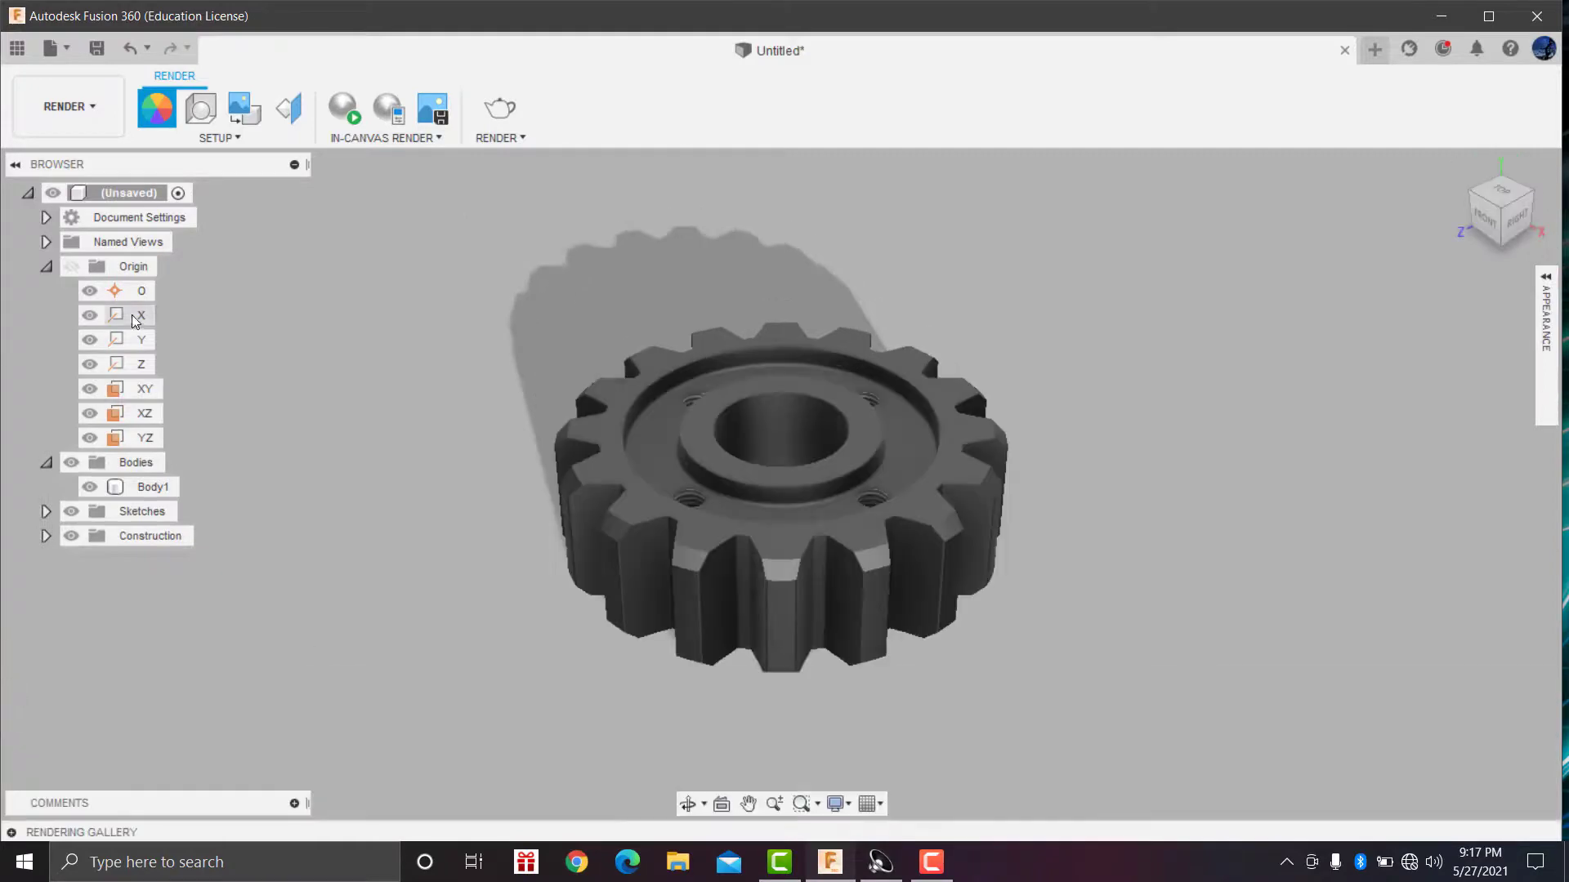
pyautogui.click(343, 108)
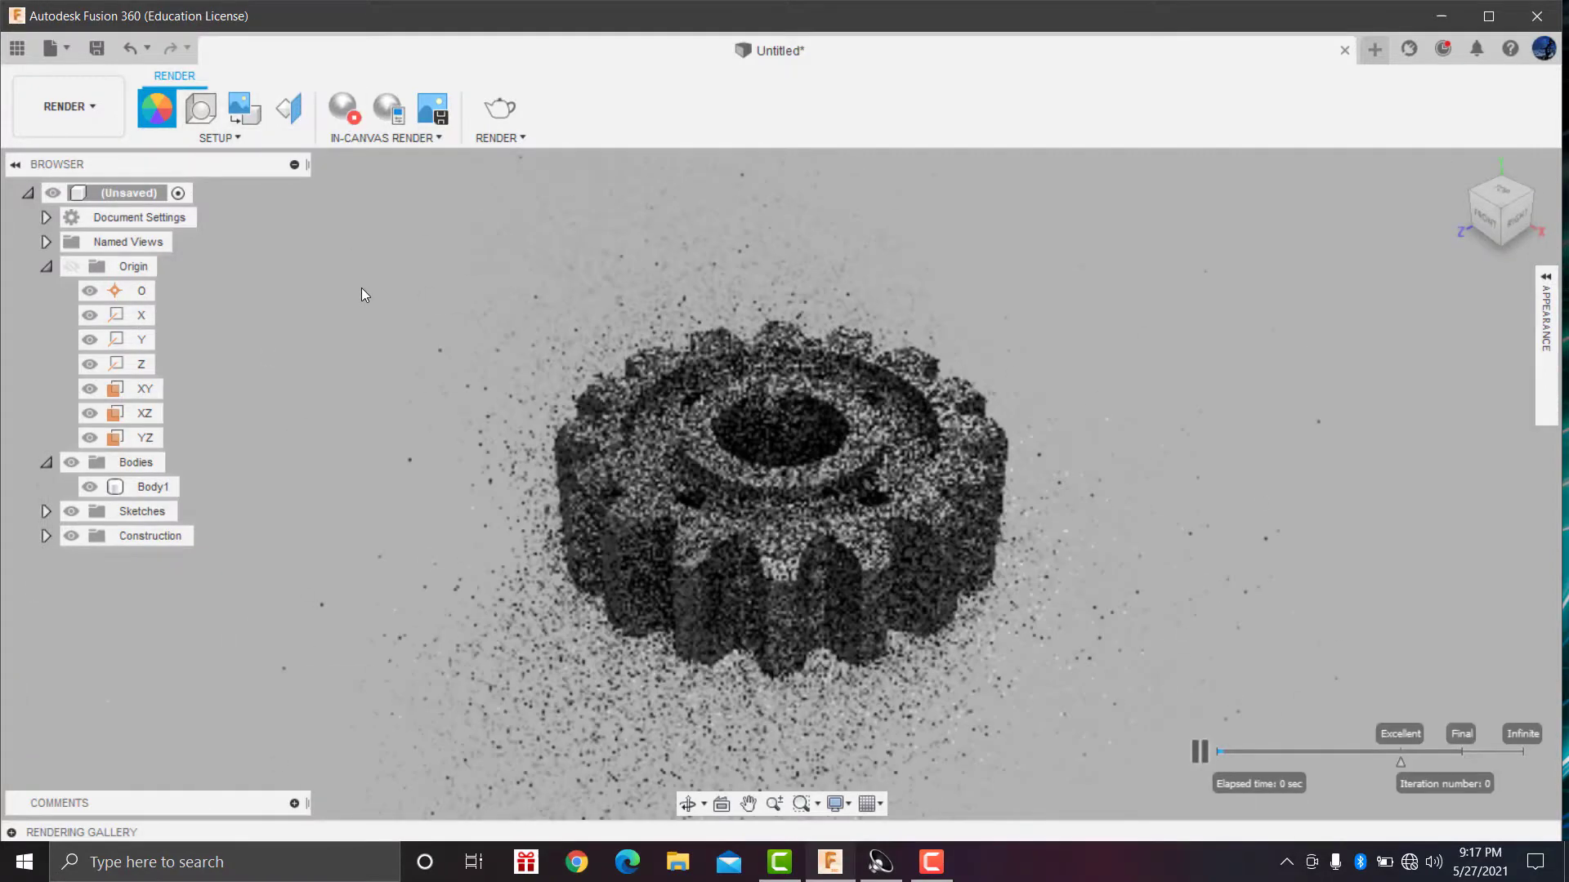